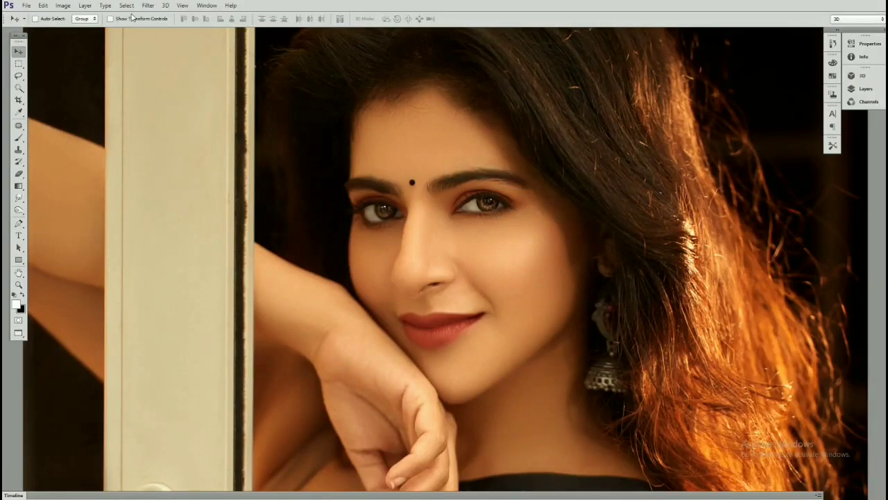
- Select the highlights with Color Range and feather the selection
{"action": "left_click", "coordinate": [127, 5]}
{"action": "left_click", "coordinate": [149, 85]}
{"action": "left_click", "coordinate": [656, 84]}
{"action": "left_click", "coordinate": [653, 174]}
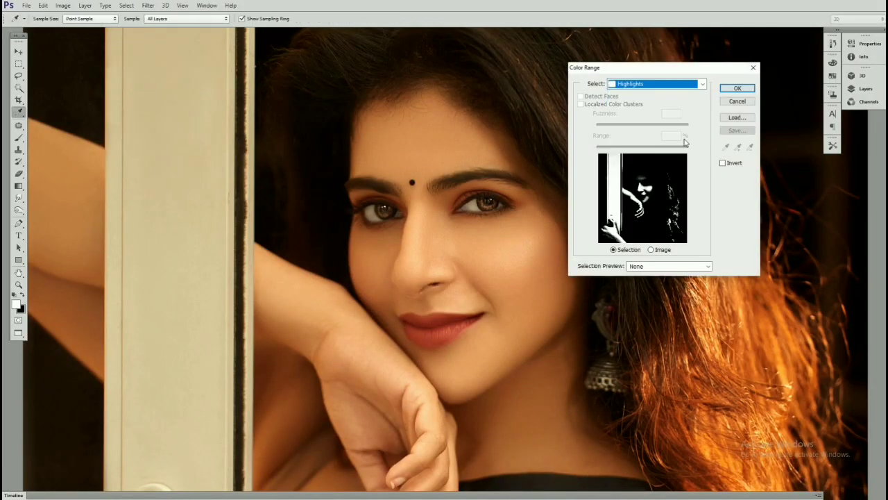
{"action": "left_click", "coordinate": [737, 88]}
{"action": "key", "text": "m"}
{"action": "key", "text": "shift+F6"}
{"action": "key", "text": "Return"}
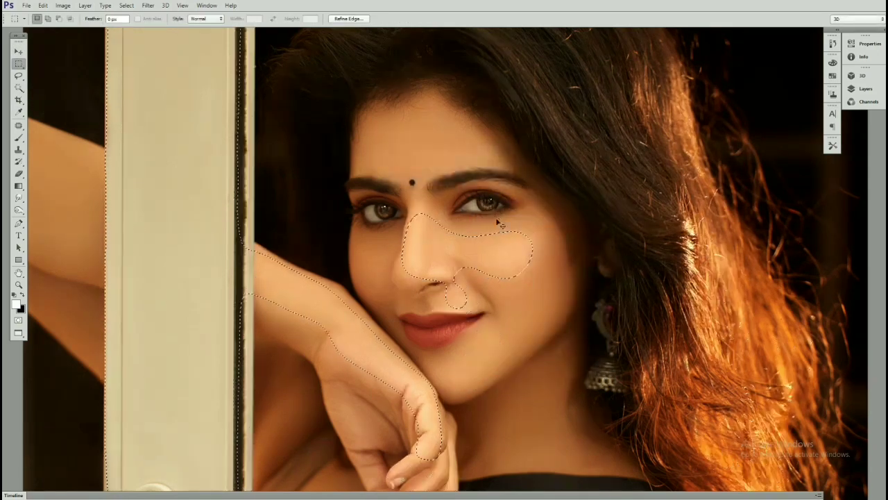
- Brighten the highlights with Levels: white input 223, then adjust the Blue channel
{"action": "key", "text": "ctrl+l"}
{"action": "left_click_drag", "start_coordinate": [733, 176], "coordinate": [722, 176]}
{"action": "left_click", "coordinate": [683, 107]}
{"action": "left_click", "coordinate": [666, 139]}
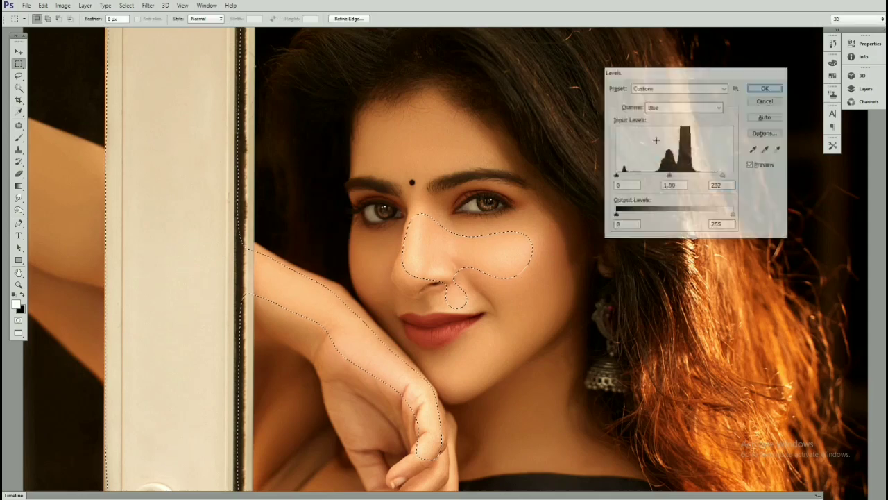
{"action": "key", "text": "Return"}
- Select and feather the midtones, then brighten them with Levels (white 240, 1.13)
{"action": "left_click", "coordinate": [126, 5]}
{"action": "left_click", "coordinate": [169, 63]}
{"action": "left_click", "coordinate": [657, 83]}
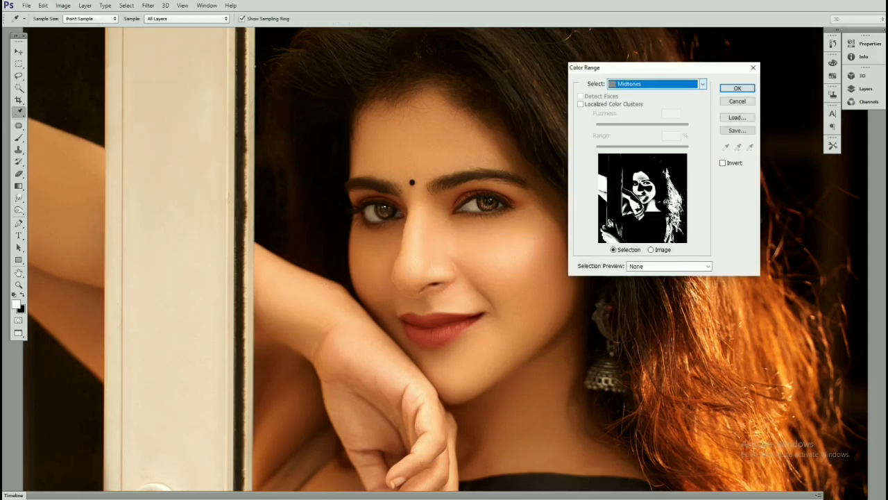
{"action": "left_click", "coordinate": [737, 88]}
{"action": "right_click", "coordinate": [470, 174]}
{"action": "left_click", "coordinate": [495, 208]}
{"action": "key", "text": "ctrl+l"}
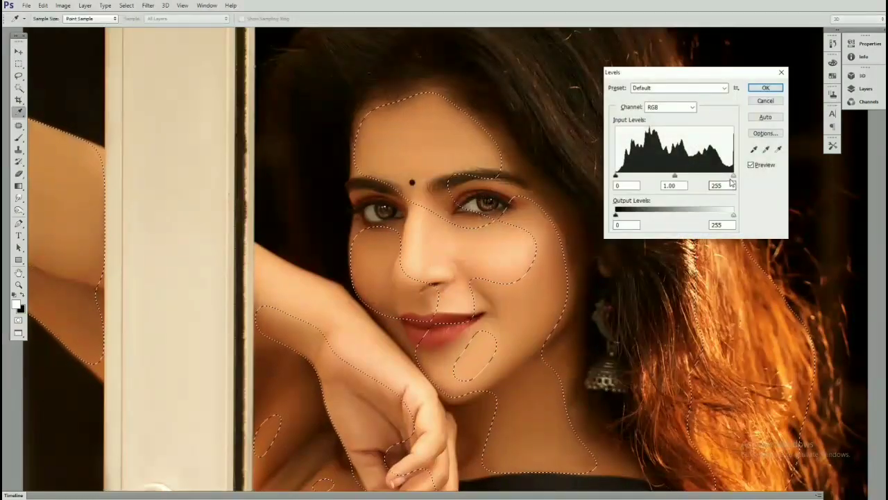
{"action": "left_click_drag", "start_coordinate": [733, 176], "coordinate": [666, 176]}
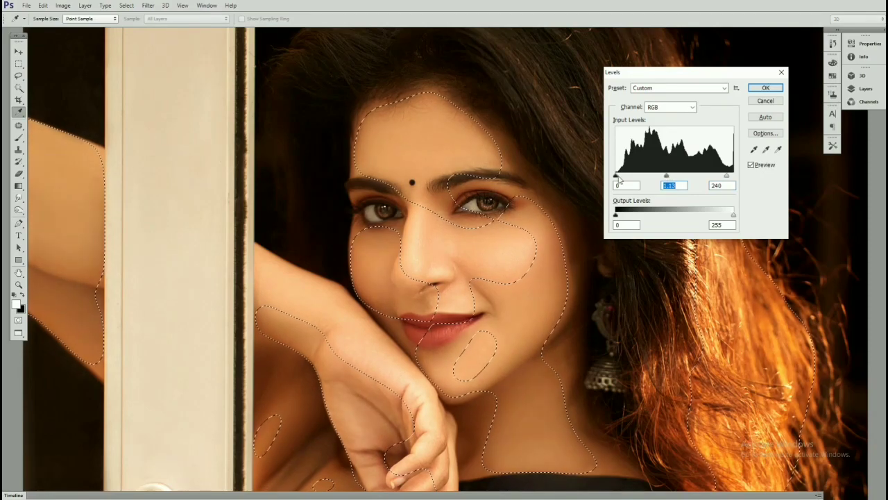
{"action": "key", "text": "Return"}
- Warm the midtones with Color Balance Red +15 and deselect
{"action": "key", "text": "ctrl+b"}
{"action": "mouse_move", "coordinate": [672, 107]}
{"action": "left_mouse_down"}
{"action": "mouse_move", "coordinate": [679, 107]}
{"action": "mouse_move", "coordinate": [670, 130]}
{"action": "left_mouse_up"}
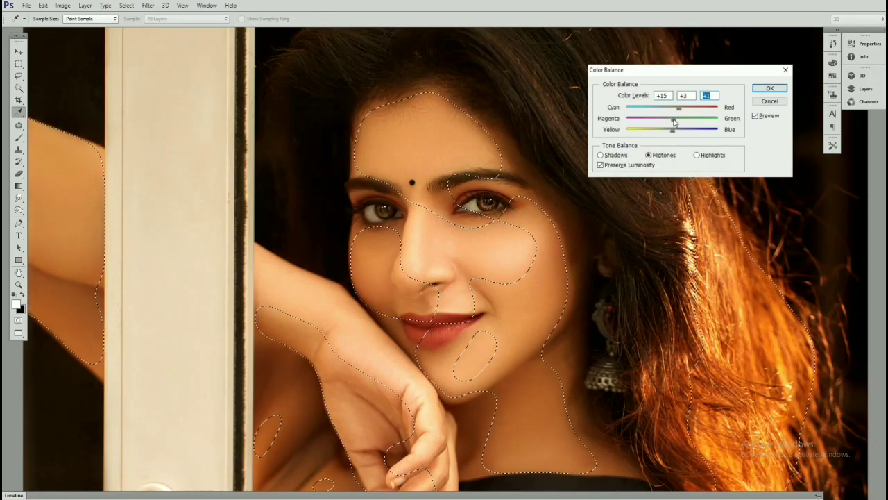
{"action": "left_click", "coordinate": [769, 88]}
{"action": "key", "text": "v"}
{"action": "key", "text": "ctrl+d"}
- Select the skin tones with Color Range and feather the selection
{"action": "left_click_drag", "start_coordinate": [484, 244], "coordinate": [500, 250]}
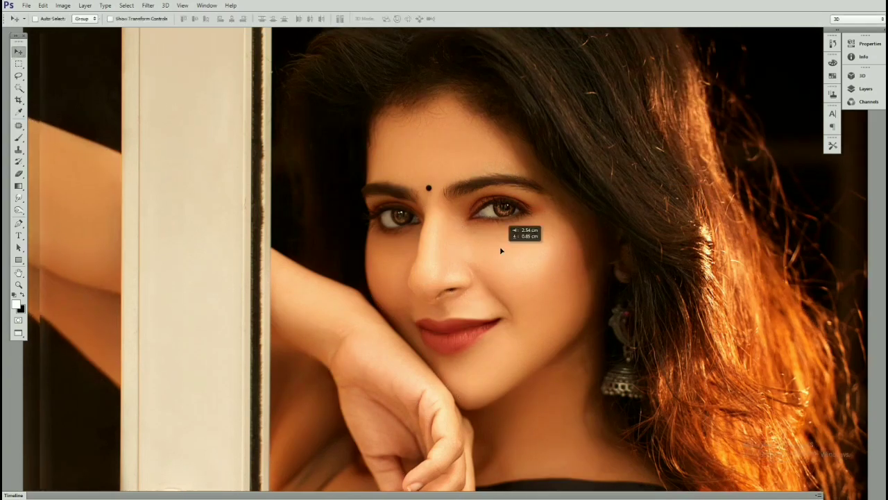
{"action": "key", "text": "ctrl+z"}
{"action": "left_click", "coordinate": [148, 4]}
{"action": "left_click", "coordinate": [142, 99]}
{"action": "left_click", "coordinate": [656, 83]}
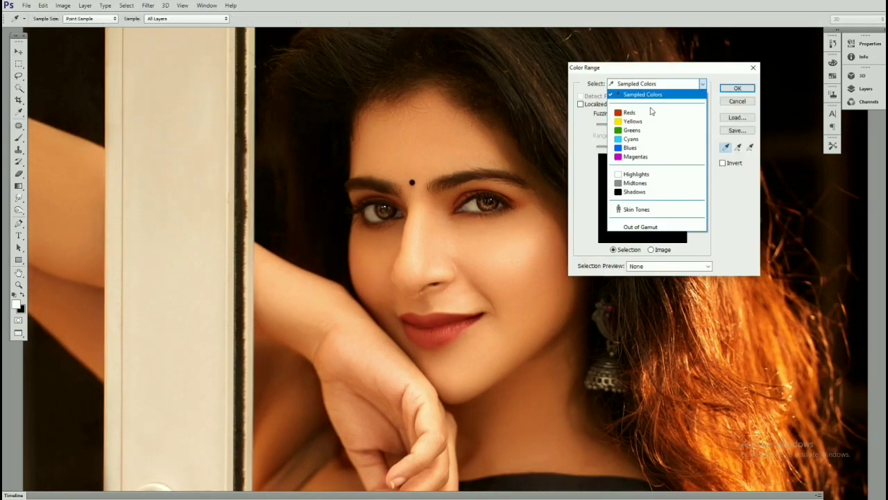
{"action": "left_click", "coordinate": [636, 209]}
{"action": "left_click", "coordinate": [738, 88]}
{"action": "key", "text": "l"}
{"action": "key", "text": "shift+F6"}
{"action": "key", "text": "Return"}
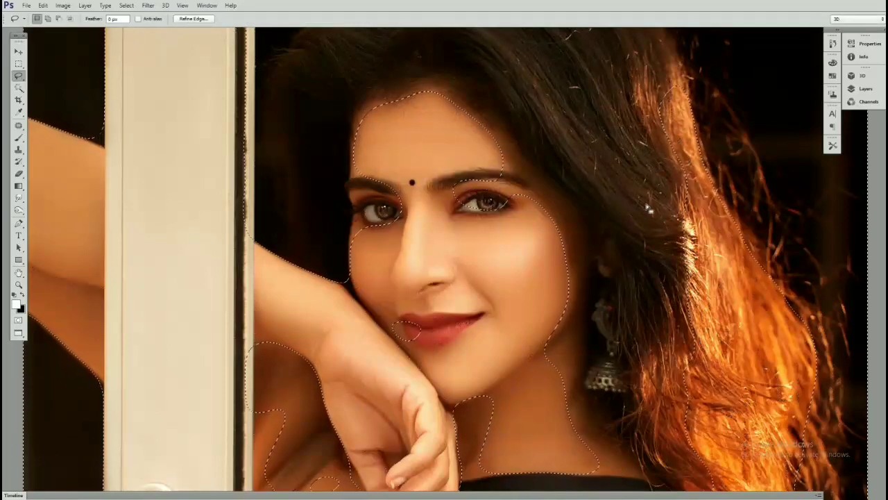
- Apply Levels to the skin (white 234, midtones 1.10) and deselect
{"action": "key", "text": "ctrl+l"}
{"action": "left_click_drag", "start_coordinate": [734, 176], "coordinate": [724, 176]}
{"action": "left_click_drag", "start_coordinate": [669, 175], "coordinate": [666, 177]}
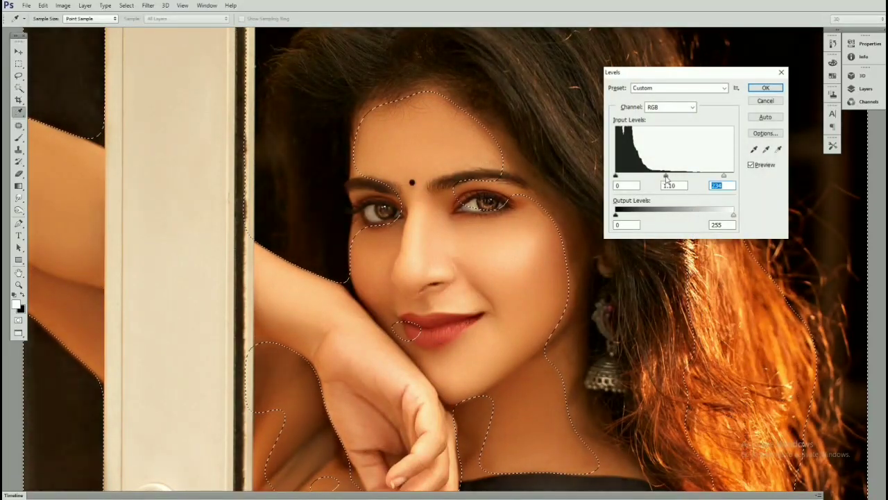
{"action": "key", "text": "Return"}
{"action": "key", "text": "ctrl+d"}
{"action": "key", "text": "v"}
{"action": "left_click_drag", "start_coordinate": [534, 276], "coordinate": [551, 280]}
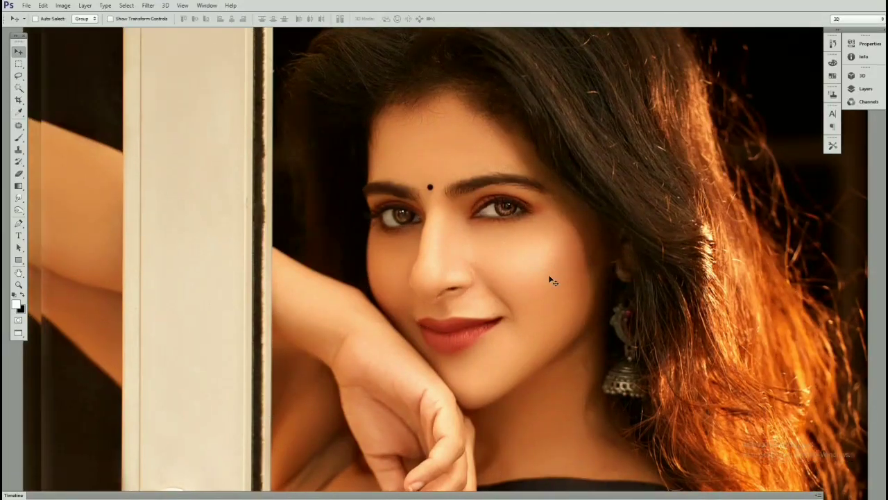
{"action": "key", "text": "ctrl+z"}
- Raise Brightness/Contrast to 10 and 10
{"action": "key", "text": "alt+i"}
{"action": "type", "text": "ac10"}
{"action": "key", "text": "Tab"}
{"action": "type", "text": "10"}
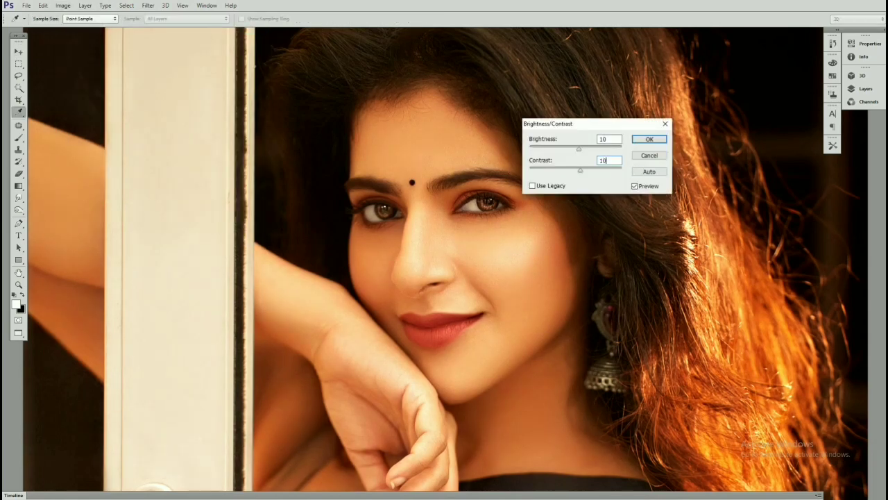
{"action": "key", "text": "Return"}
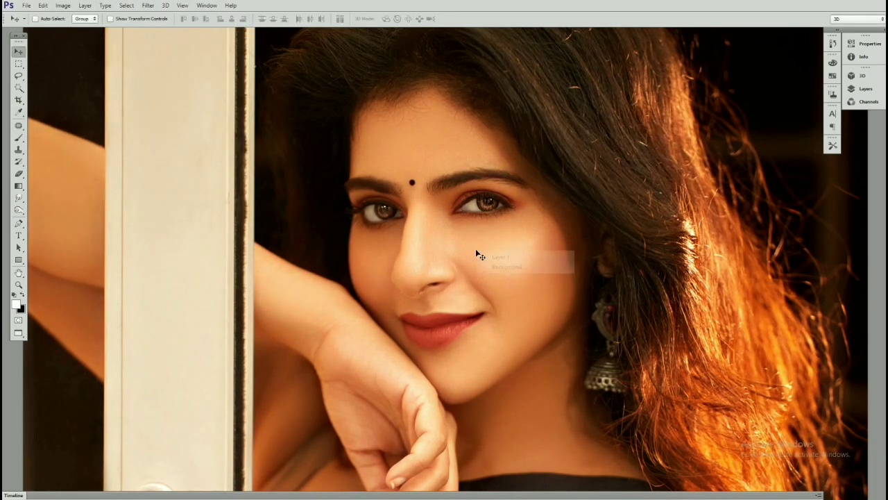
- Add Blue +15 to the highlights with Color Balance
{"action": "key", "text": "ctrl+b"}
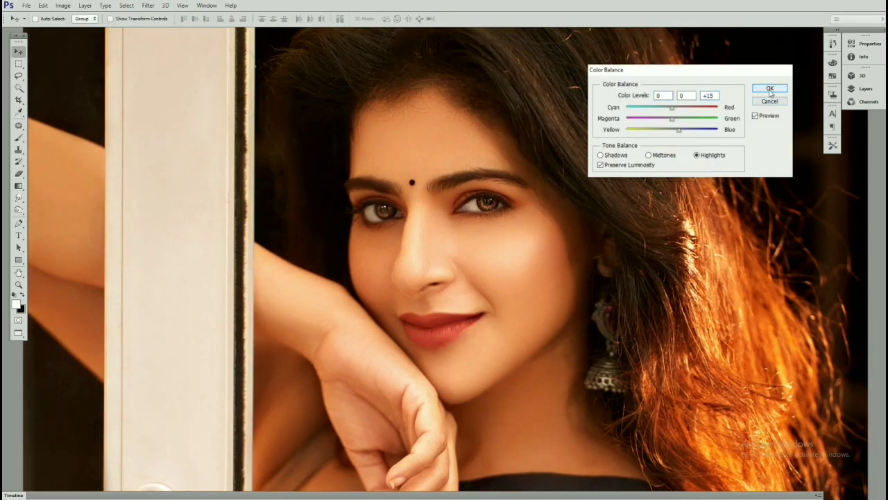
{"action": "key", "text": "Return"}
{"action": "key", "text": "ctrl+b"}
{"action": "key", "text": "Return"}
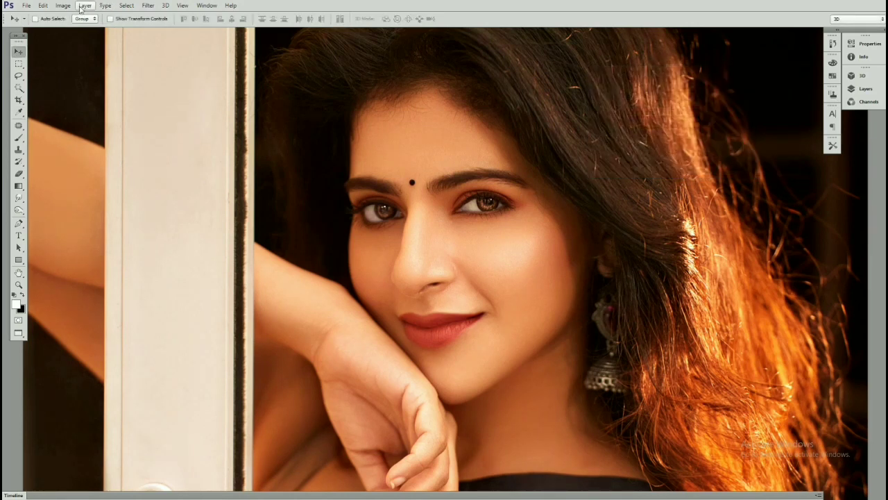
- Set the Channel Mixer Blue output's blue source to 108%
{"action": "left_click", "coordinate": [63, 4]}
{"action": "left_click", "coordinate": [221, 116]}
{"action": "key", "text": "Down"}
{"action": "key", "text": "Down"}
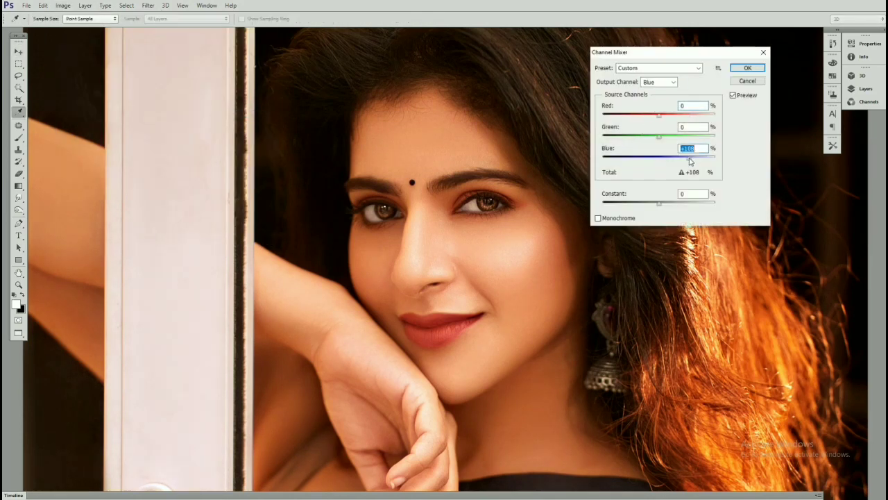
- Apply the Channel Mixer, then lasso and feather the forehead, nose and cheeks
{"action": "left_click", "coordinate": [747, 67]}
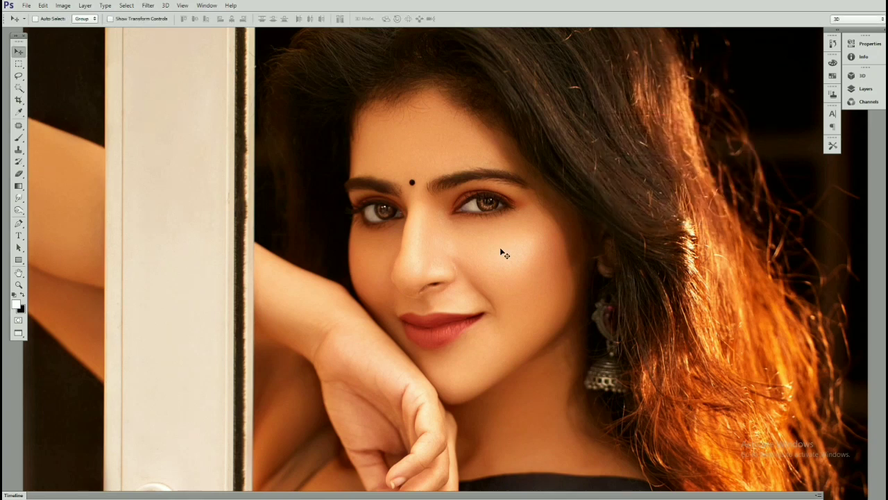
{"action": "key", "text": "l"}
{"action": "scroll", "coordinate": [499, 247], "scroll_direction": "up", "scroll_amount": 1}
{"action": "left_click_drag", "start_coordinate": [526, 336], "coordinate": [378, 164]}
{"action": "left_click_drag", "start_coordinate": [394, 323], "coordinate": [520, 337]}
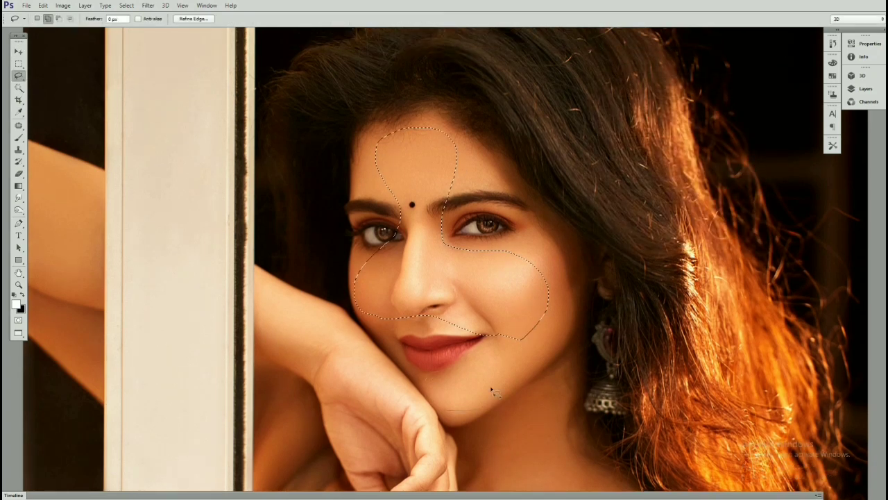
{"action": "right_click", "coordinate": [424, 255]}
{"action": "left_click", "coordinate": [485, 287]}
{"action": "key", "text": "Return"}
- Boost the face selection's saturation by 19, rebalance its colour, and show the Layers panel
{"action": "key", "text": "v"}
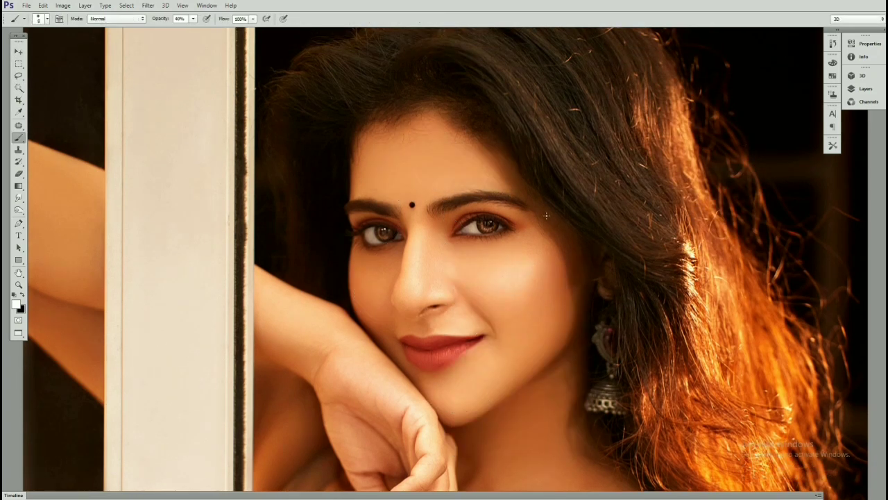
{"action": "key", "text": "ctrl+u"}
{"action": "key", "text": "Return"}
{"action": "key", "text": "ctrl+b"}
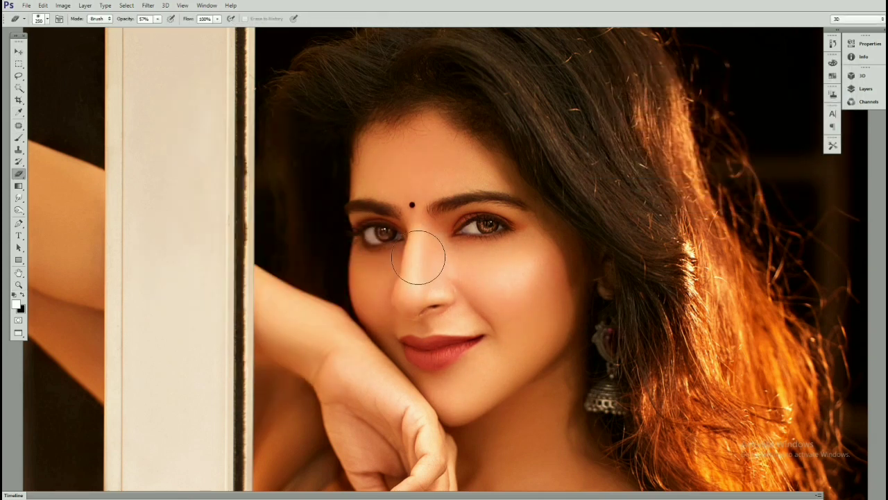
{"action": "key", "text": "v"}
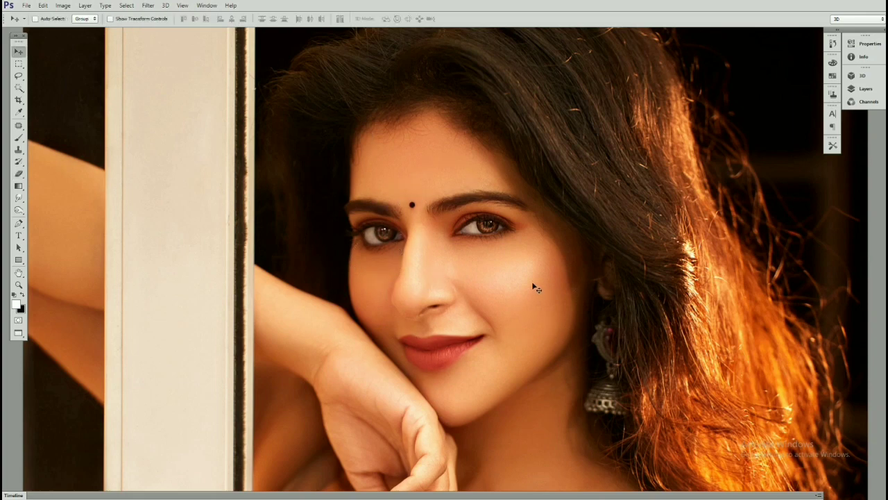
{"action": "key", "text": "F7"}
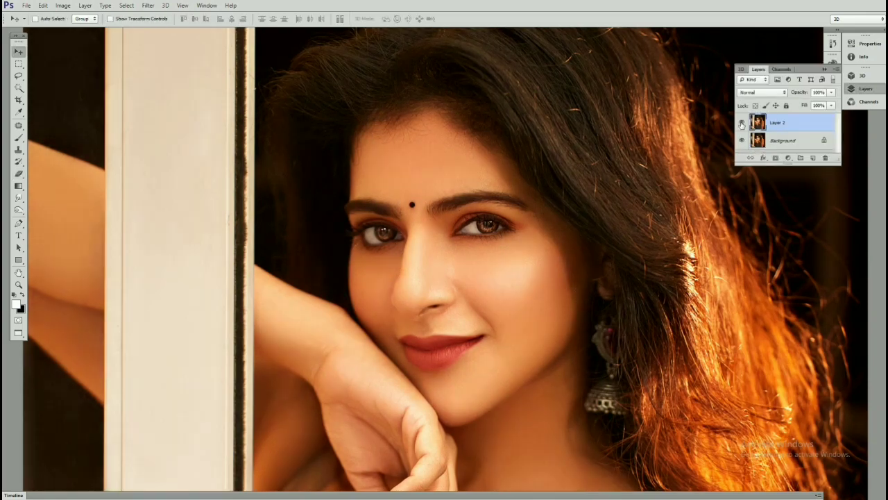
- Sharpen the portrait with Unsharp Mask, radius 2.5 and threshold 0
{"action": "key", "text": "ctrl+0"}
{"action": "key", "text": "ctrl+plus"}
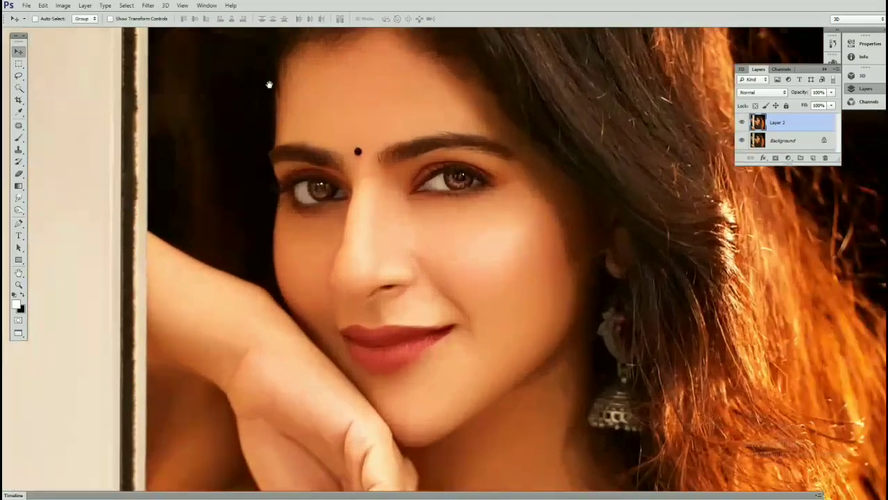
{"action": "left_click", "coordinate": [148, 4]}
{"action": "left_click", "coordinate": [284, 179]}
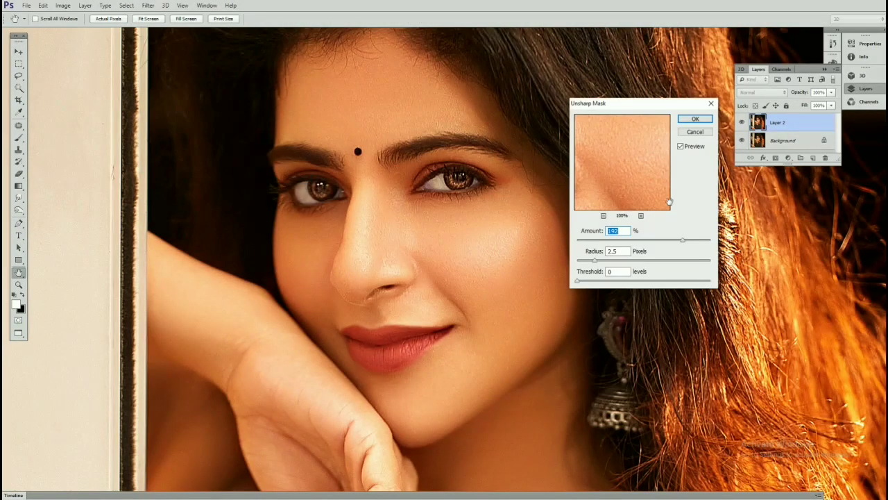
{"action": "left_click", "coordinate": [695, 118]}
- Resize the image to 15200 × 15300 pixels at 300 pixels/inch
{"action": "left_click", "coordinate": [63, 5]}
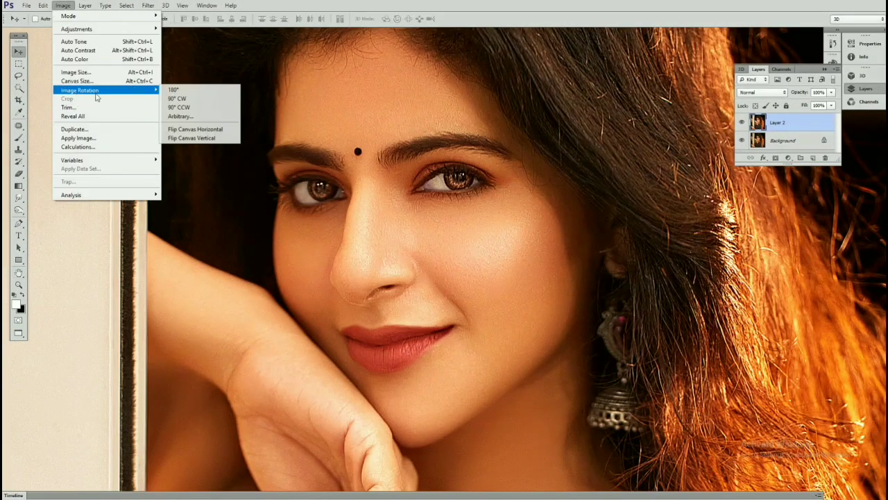
{"action": "left_click", "coordinate": [76, 72]}
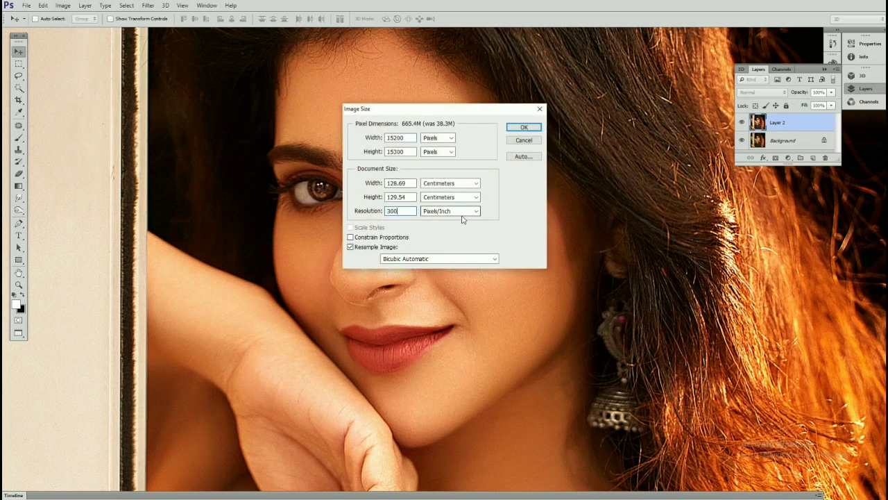
{"action": "left_click", "coordinate": [524, 128]}
- Choose the Smudge tool with a 65 px soft brush tip
{"action": "scroll", "coordinate": [468, 282], "scroll_direction": "up", "scroll_amount": 5}
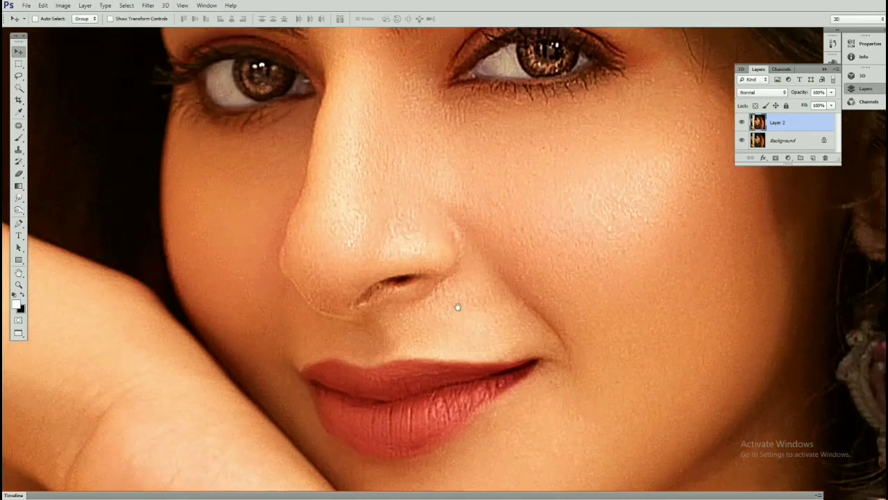
{"action": "left_click", "coordinate": [19, 198]}
{"action": "key", "text": "F5"}
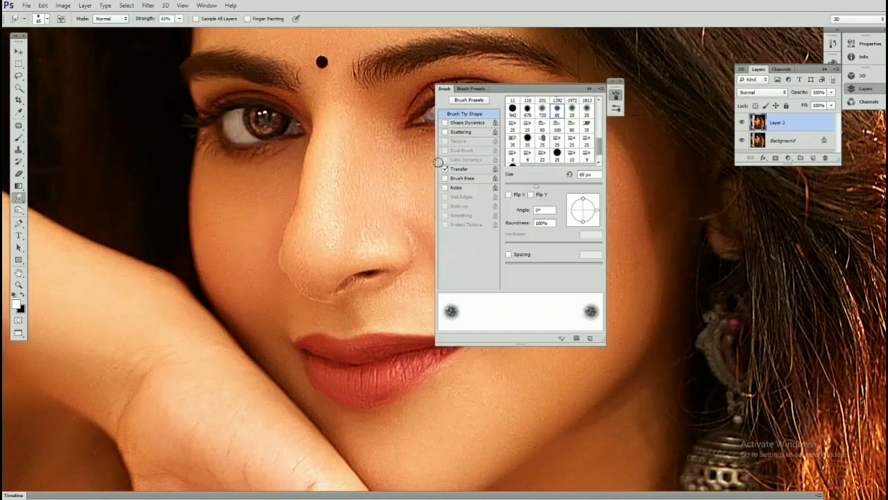
{"action": "left_click", "coordinate": [559, 115]}
{"action": "left_click", "coordinate": [466, 115]}
{"action": "left_click", "coordinate": [615, 101]}
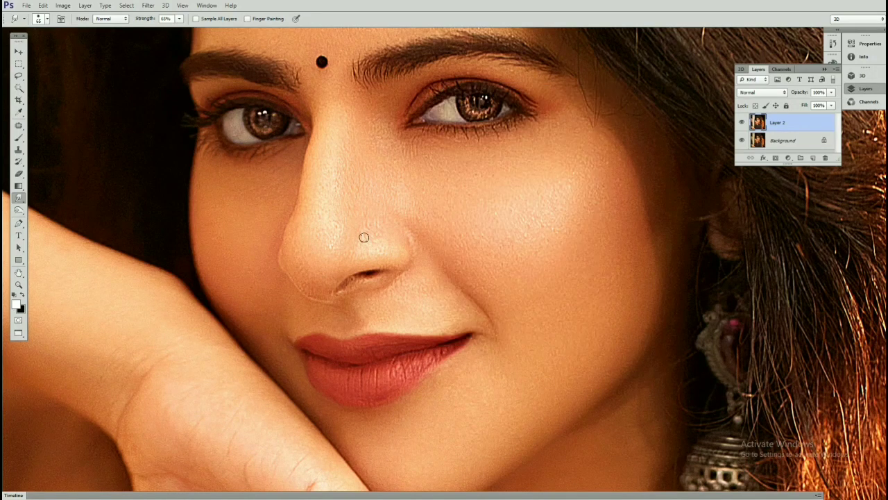
- Smudge the cheek skin smooth, resizing the brush and lowering strength to 60%
{"action": "left_click_drag", "start_coordinate": [360, 247], "coordinate": [407, 247]}
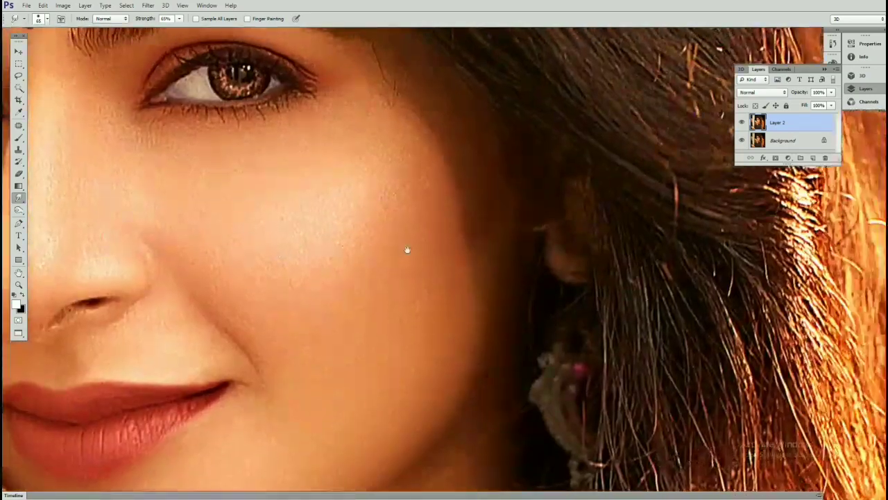
{"action": "key", "text": "bracketleft"}
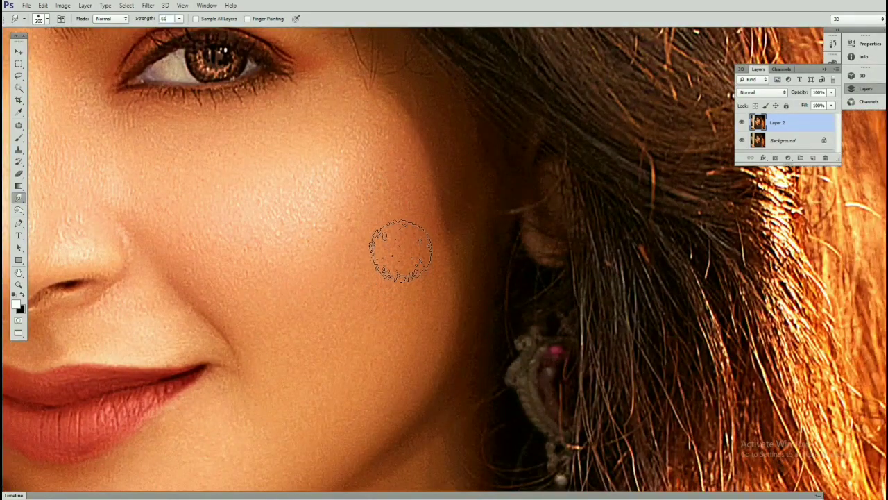
{"action": "key", "text": "bracketright"}
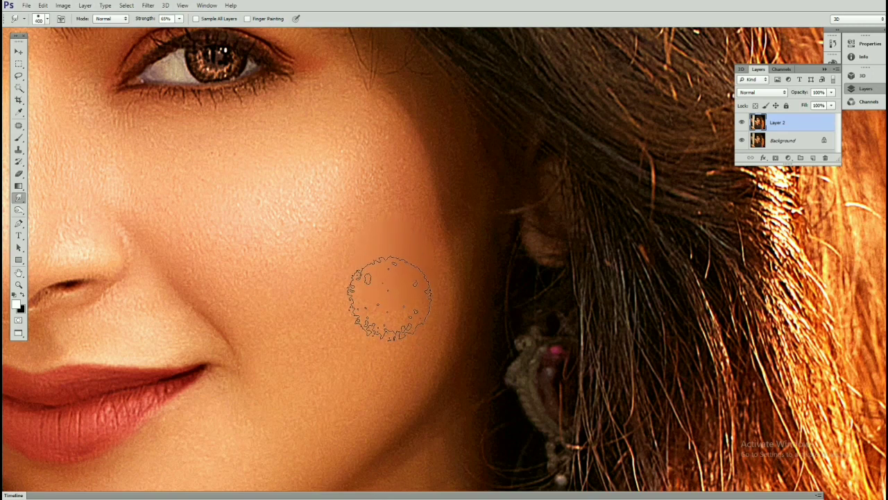
{"action": "key", "text": "bracketleft"}
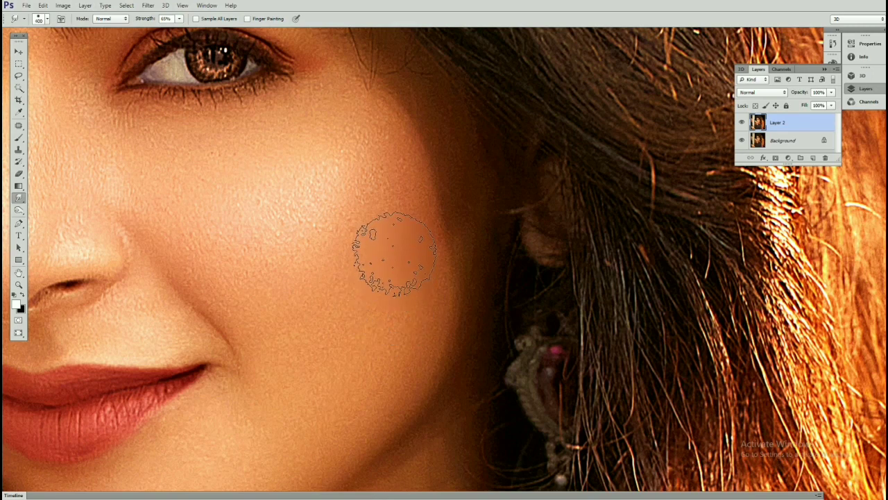
{"action": "scroll", "coordinate": [469, 228], "scroll_direction": "down", "scroll_amount": 3}
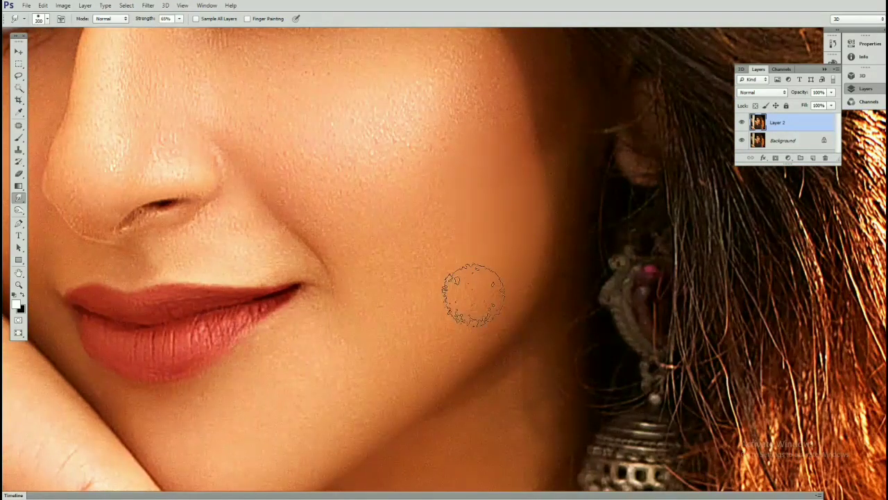
{"action": "left_click_drag", "start_coordinate": [486, 271], "coordinate": [432, 338]}
{"action": "key", "text": "bracketleft"}
{"action": "key", "text": "6"}
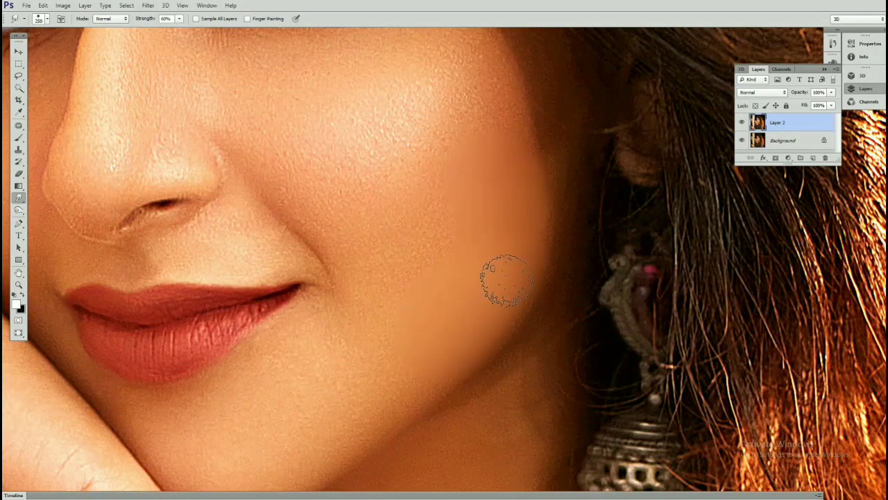
{"action": "scroll", "coordinate": [470, 270], "scroll_direction": "up", "scroll_amount": 2}
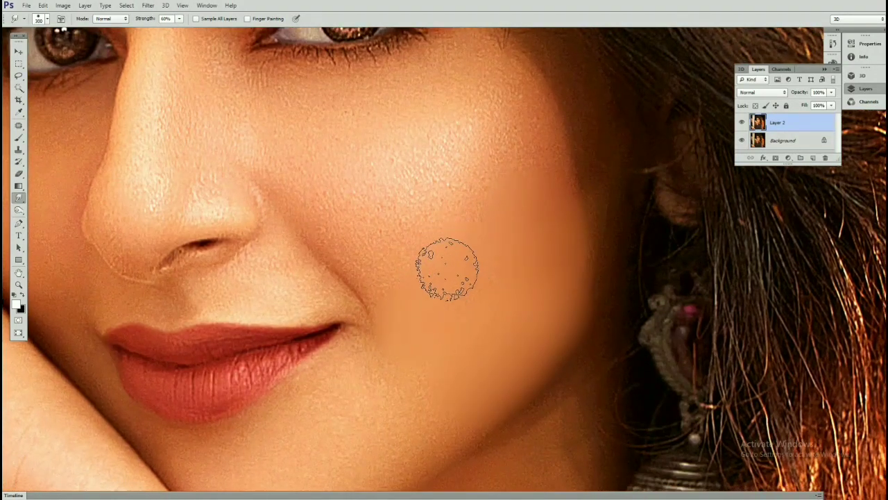
{"action": "scroll", "coordinate": [473, 276], "scroll_direction": "up", "scroll_amount": 2}
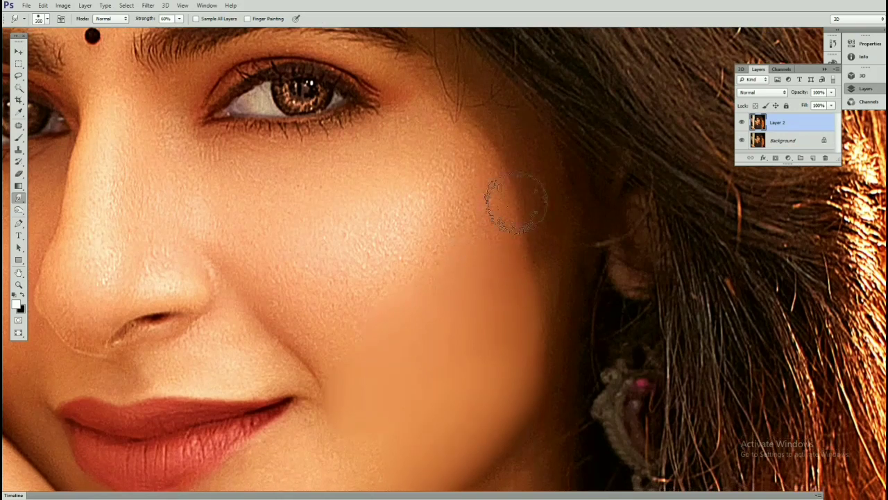
{"action": "scroll", "coordinate": [470, 257], "scroll_direction": "down", "scroll_amount": 2}
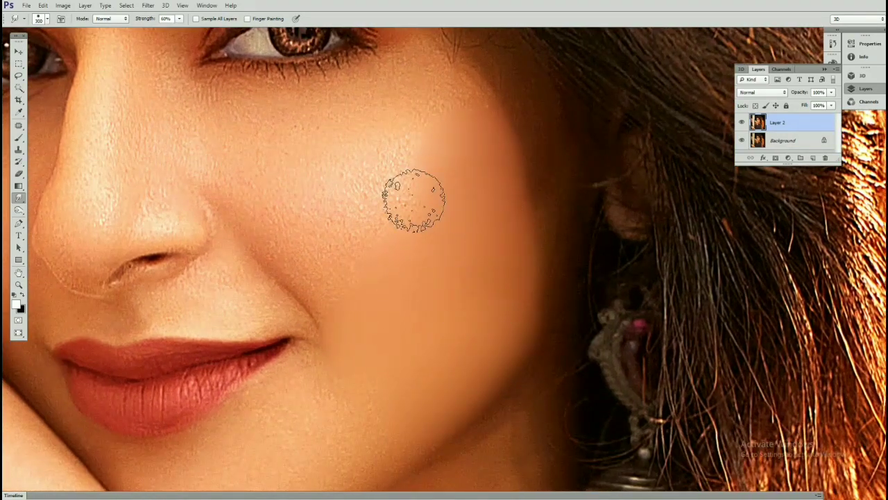
{"action": "left_click_drag", "start_coordinate": [332, 255], "coordinate": [387, 235]}
- Turn a Pen path around the cheek into a feathered selection
{"action": "key", "text": "p"}
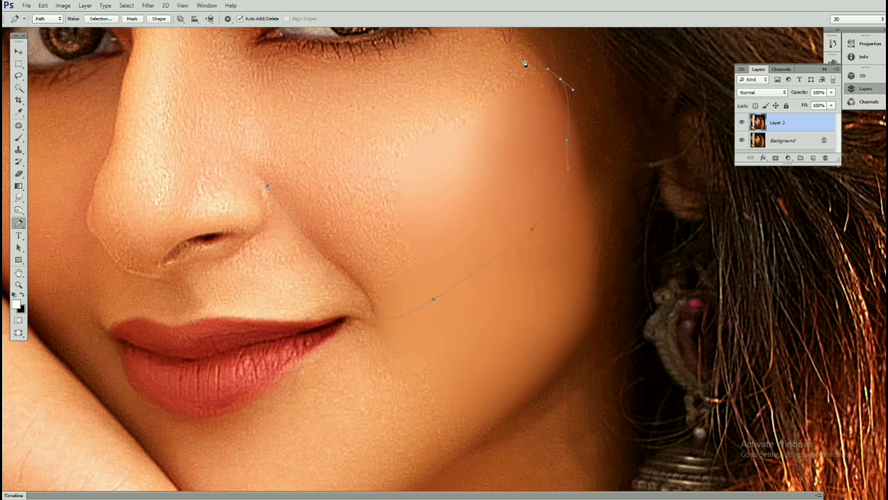
{"action": "key", "text": "ctrl+Return"}
{"action": "key", "text": "m"}
{"action": "right_click", "coordinate": [421, 178]}
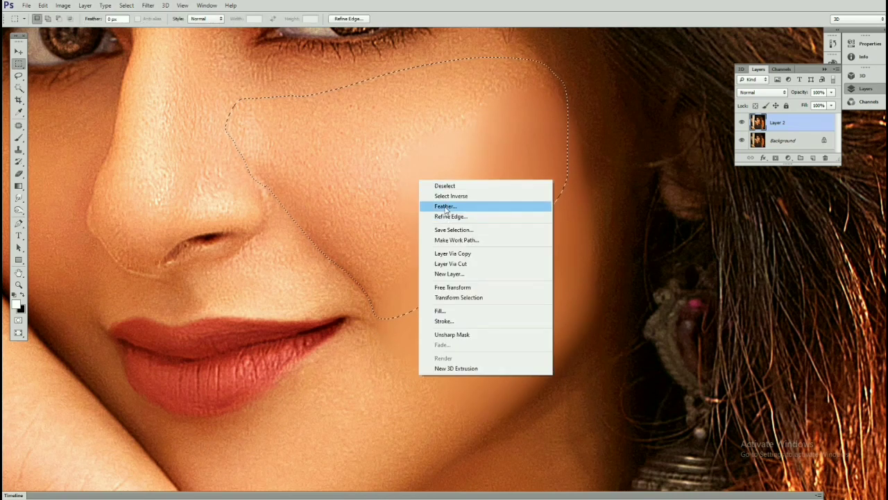
{"action": "left_click", "coordinate": [451, 204]}
{"action": "key", "text": "Return"}
- Smudge the skin inside the selection near the nose, across the cheek and over the bright patch
{"action": "key", "text": "r"}
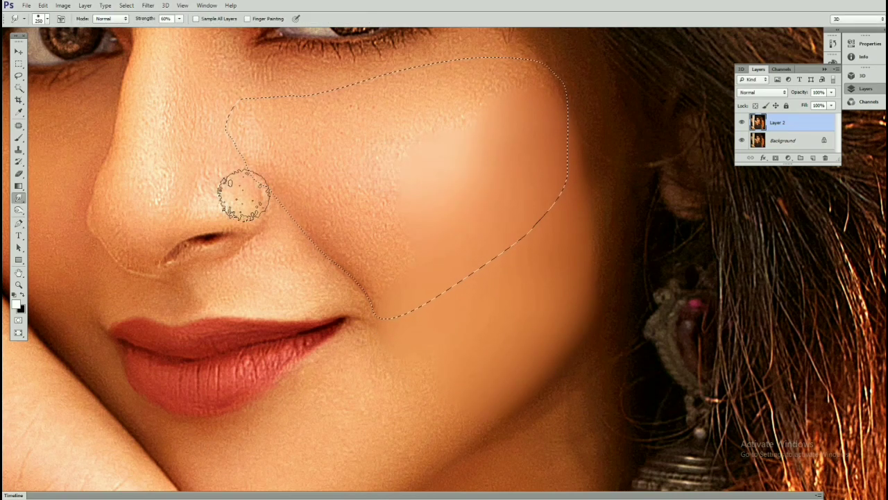
{"action": "mouse_move", "coordinate": [381, 260]}
{"action": "left_mouse_down"}
{"action": "mouse_move", "coordinate": [280, 179]}
{"action": "mouse_move", "coordinate": [333, 186]}
{"action": "mouse_move", "coordinate": [375, 174]}
{"action": "mouse_move", "coordinate": [374, 198]}
{"action": "mouse_move", "coordinate": [474, 199]}
{"action": "mouse_move", "coordinate": [491, 189]}
{"action": "left_mouse_up"}
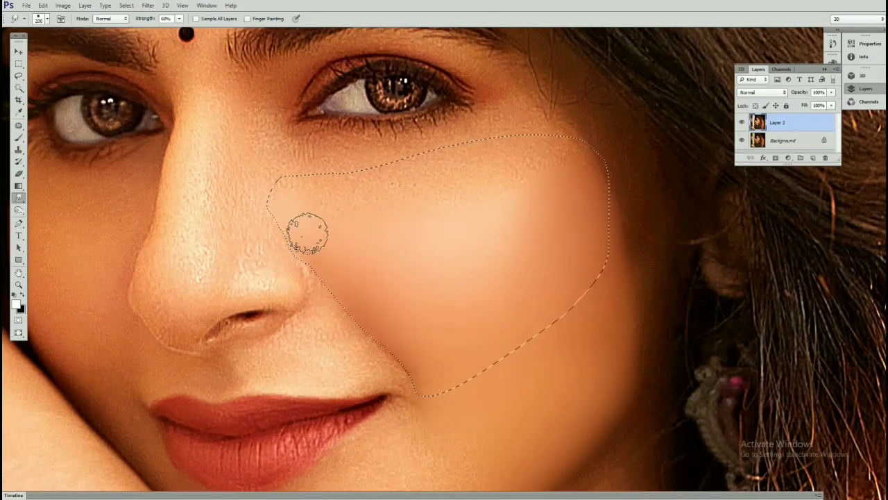
{"action": "key", "text": "bracketright"}
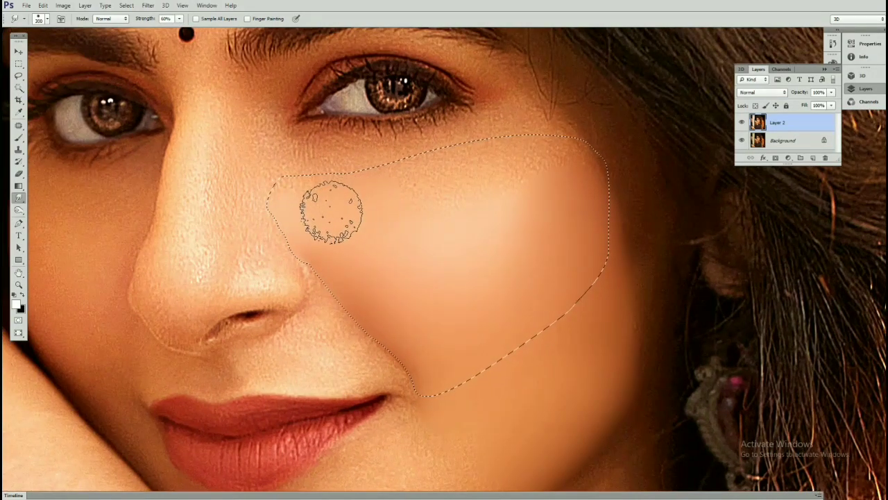
{"action": "key", "text": "bracketright"}
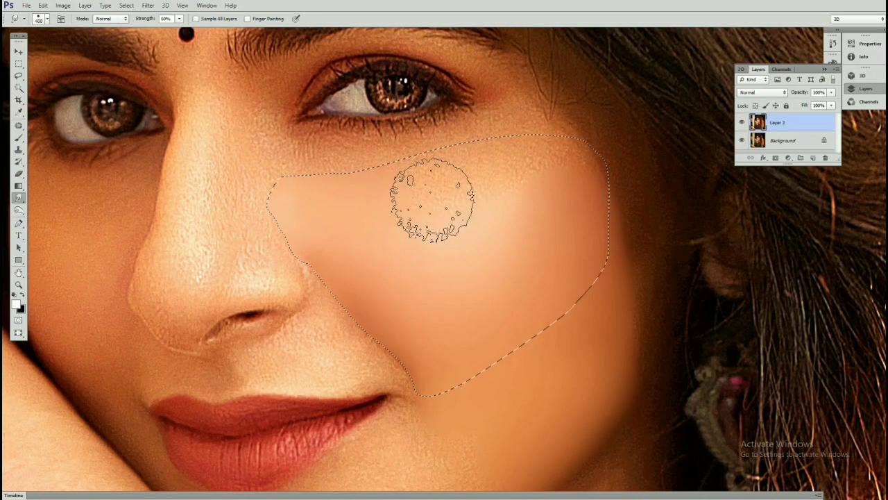
{"action": "mouse_move", "coordinate": [482, 185]}
{"action": "left_mouse_down"}
{"action": "mouse_move", "coordinate": [541, 168]}
{"action": "mouse_move", "coordinate": [571, 190]}
{"action": "left_mouse_up"}
{"action": "key", "text": "bracketleft"}
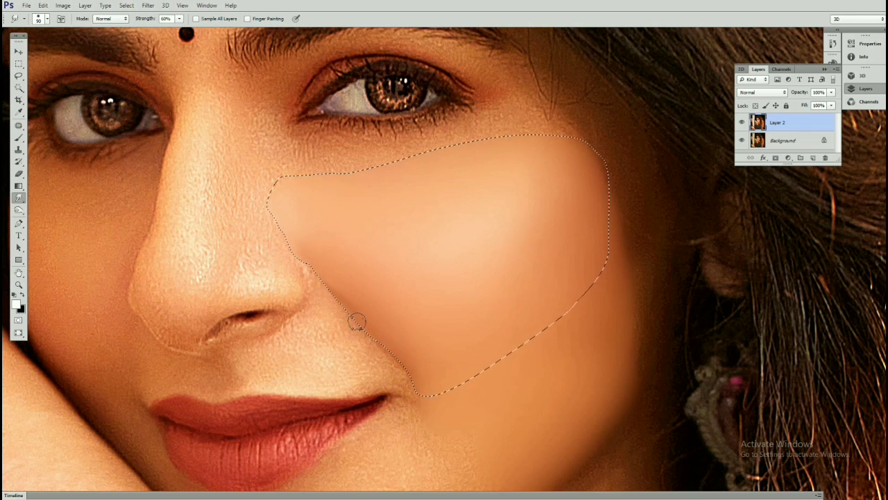
{"action": "key", "text": "bracketright"}
{"action": "key", "text": "bracketright"}
{"action": "key", "text": "bracketright"}
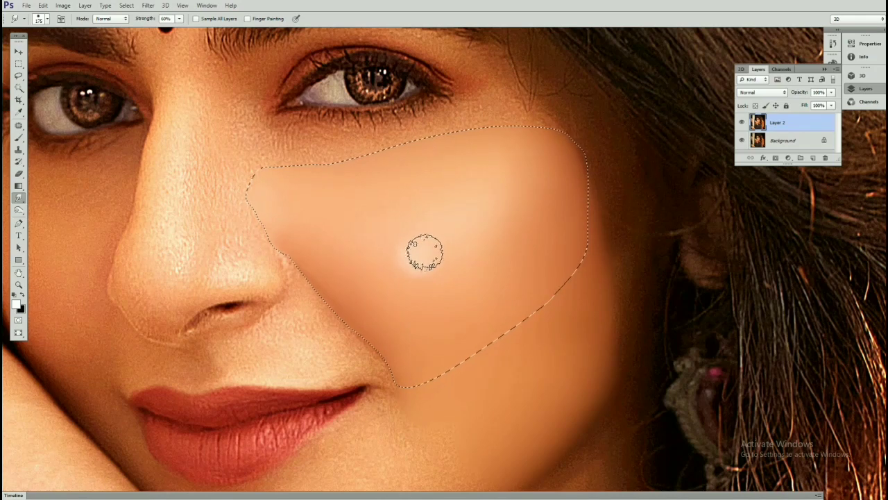
{"action": "left_click_drag", "start_coordinate": [425, 252], "coordinate": [425, 244]}
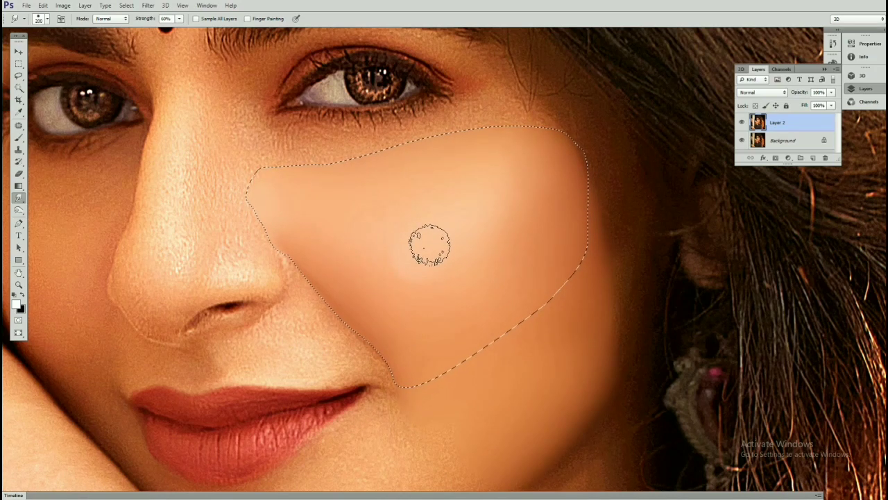
{"action": "key", "text": "bracketright"}
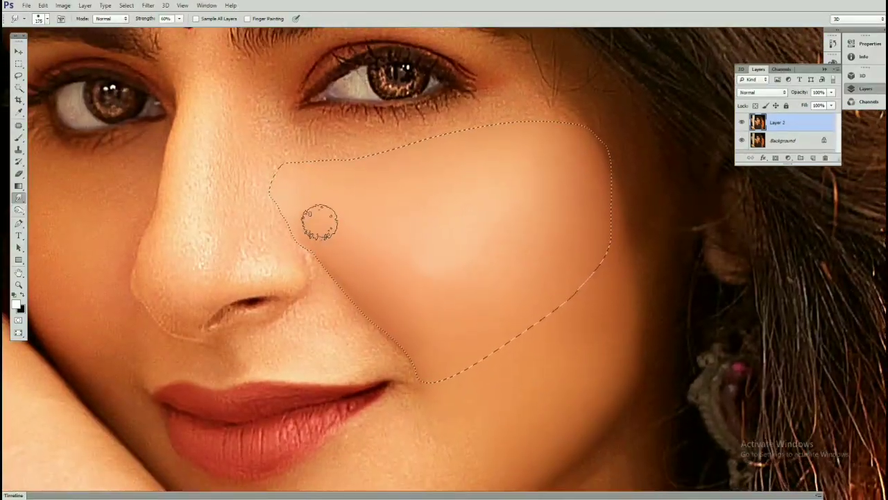
- Deselect and keep resizing the brush while moving over the nose, lips and lower cheek
{"action": "scroll", "coordinate": [319, 222], "scroll_direction": "down", "scroll_amount": 5}
{"action": "key", "text": "bracketright"}
{"action": "key", "text": "bracketright"}
{"action": "key", "text": "bracketright"}
{"action": "key", "text": "ctrl+d"}
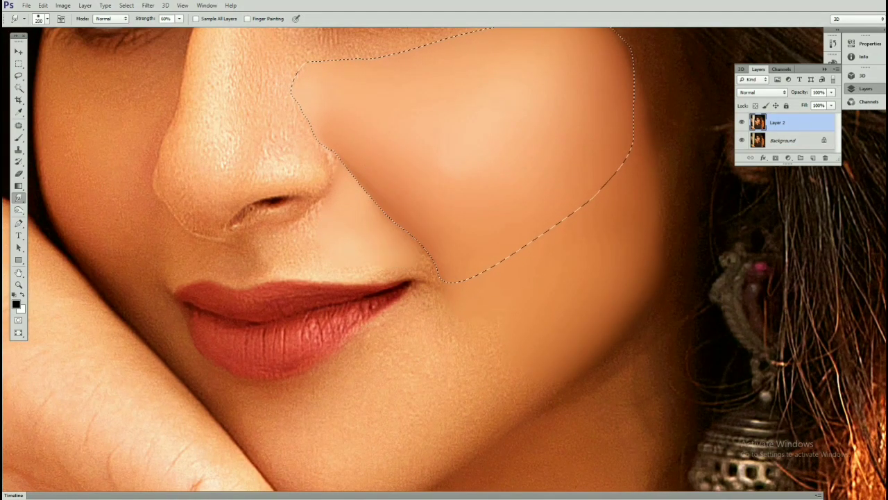
{"action": "key", "text": "bracketright"}
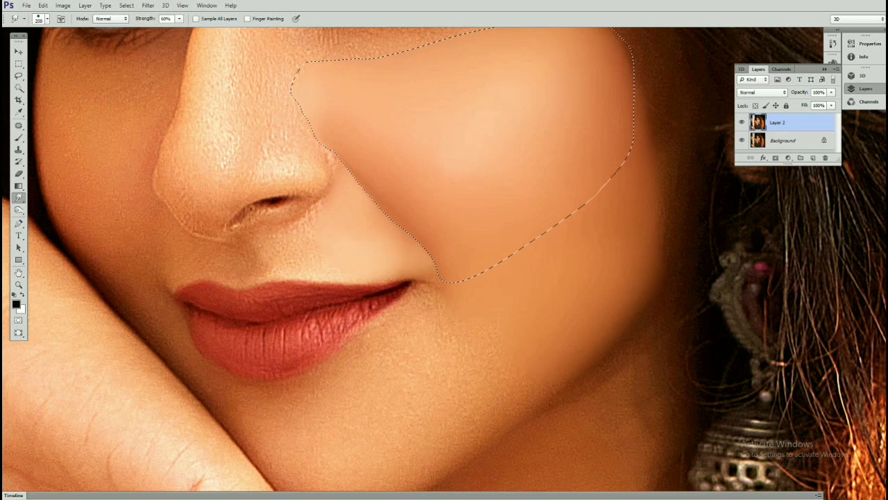
{"action": "left_click_drag", "start_coordinate": [339, 229], "coordinate": [379, 226]}
{"action": "key", "text": "bracketright"}
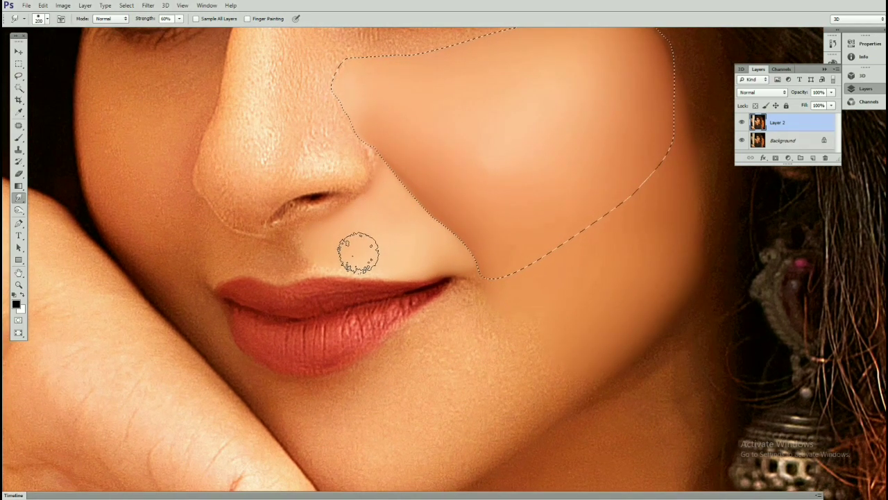
{"action": "key", "text": "bracketleft"}
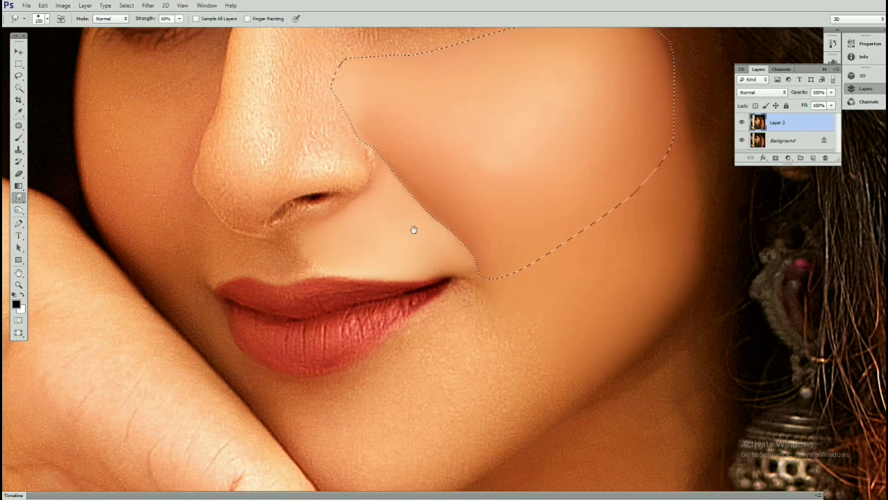
{"action": "scroll", "coordinate": [415, 228], "scroll_direction": "right", "scroll_amount": 2}
{"action": "scroll", "coordinate": [407, 248], "scroll_direction": "down", "scroll_amount": 3}
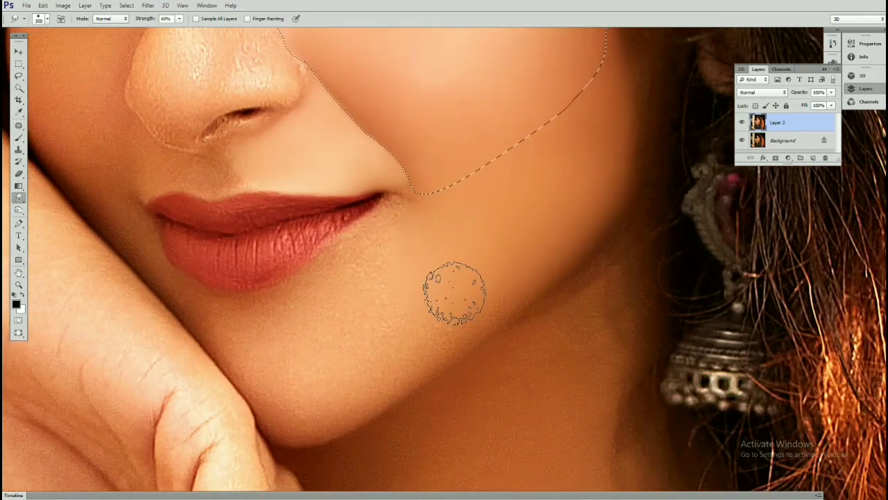
{"action": "left_click_drag", "start_coordinate": [553, 176], "coordinate": [467, 260]}
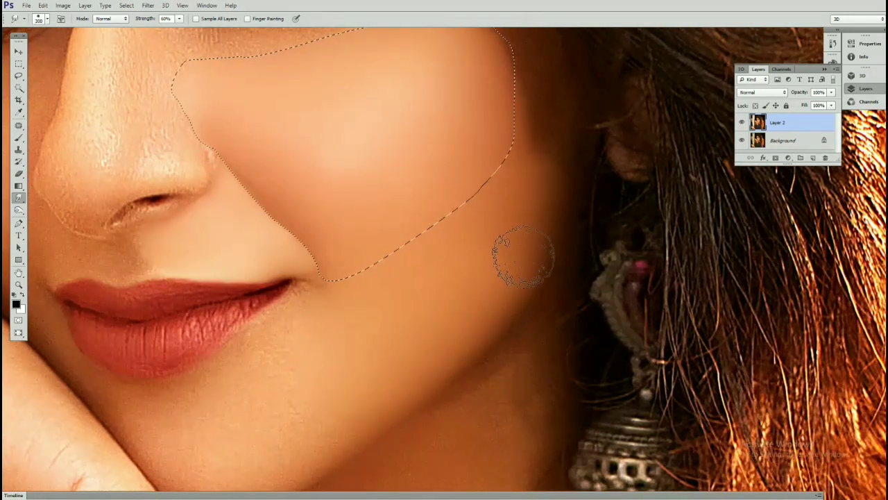
{"action": "scroll", "coordinate": [512, 254], "scroll_direction": "up", "scroll_amount": 2}
{"action": "scroll", "coordinate": [512, 254], "scroll_direction": "right", "scroll_amount": 2}
{"action": "scroll", "coordinate": [365, 254], "scroll_direction": "up", "scroll_amount": 2}
{"action": "scroll", "coordinate": [365, 254], "scroll_direction": "left", "scroll_amount": 4}
{"action": "scroll", "coordinate": [496, 174], "scroll_direction": "down", "scroll_amount": 5}
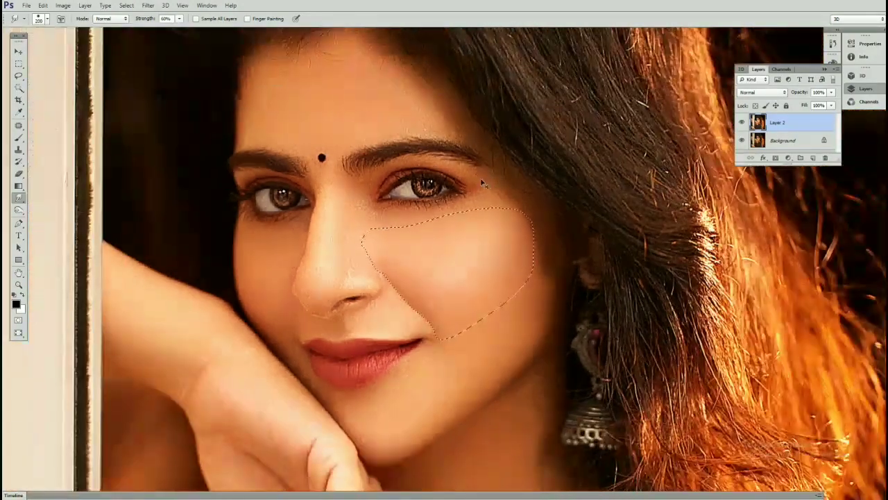
{"action": "scroll", "coordinate": [486, 219], "scroll_direction": "down", "scroll_amount": 1}
{"action": "scroll", "coordinate": [486, 219], "scroll_direction": "up", "scroll_amount": 1}
{"action": "scroll", "coordinate": [487, 220], "scroll_direction": "up", "scroll_amount": 5}
- Smudge the left side and tip of the nose into the cheek at 60% strength, resizing the brush as needed
{"action": "left_click_drag", "start_coordinate": [486, 219], "coordinate": [451, 257]}
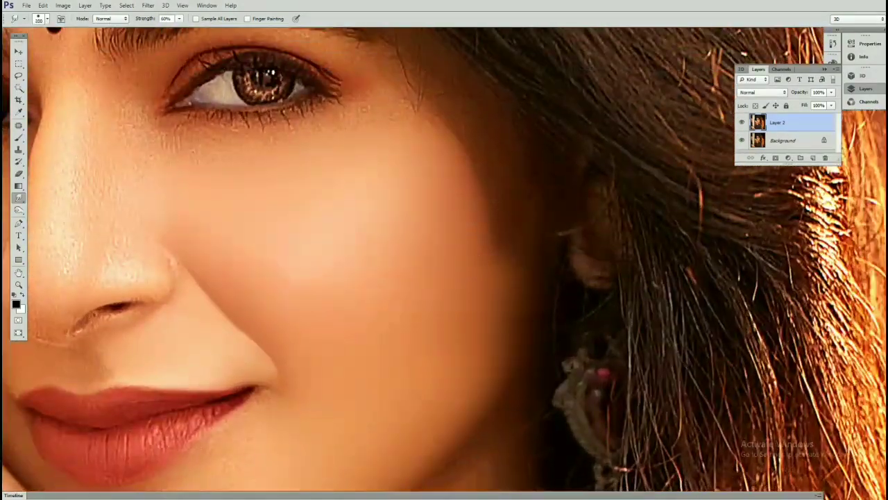
{"action": "key", "text": "bracketright"}
{"action": "scroll", "coordinate": [476, 204], "scroll_direction": "down", "scroll_amount": 2}
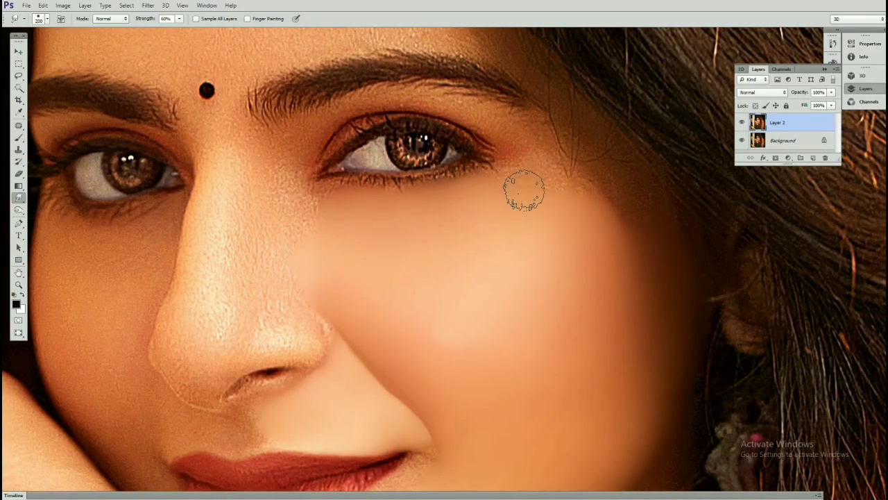
{"action": "key", "text": "bracketright"}
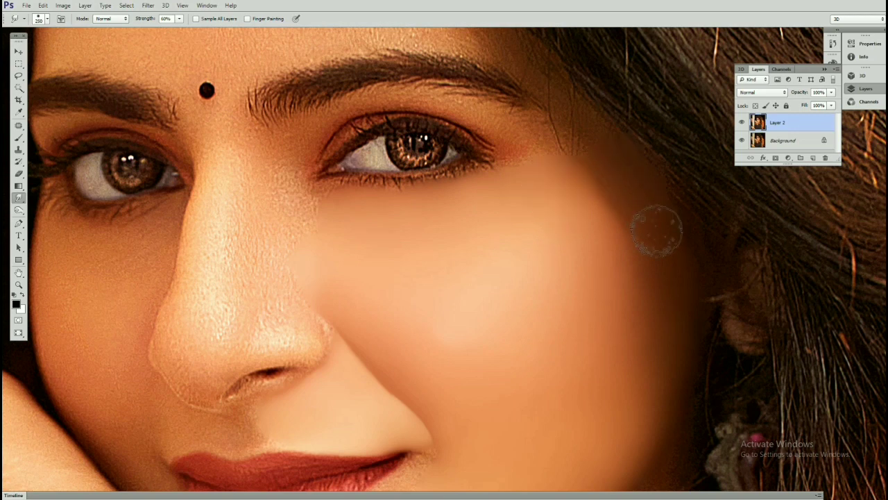
{"action": "key", "text": "bracketleft"}
{"action": "key", "text": "bracketleft"}
{"action": "key", "text": "bracketleft"}
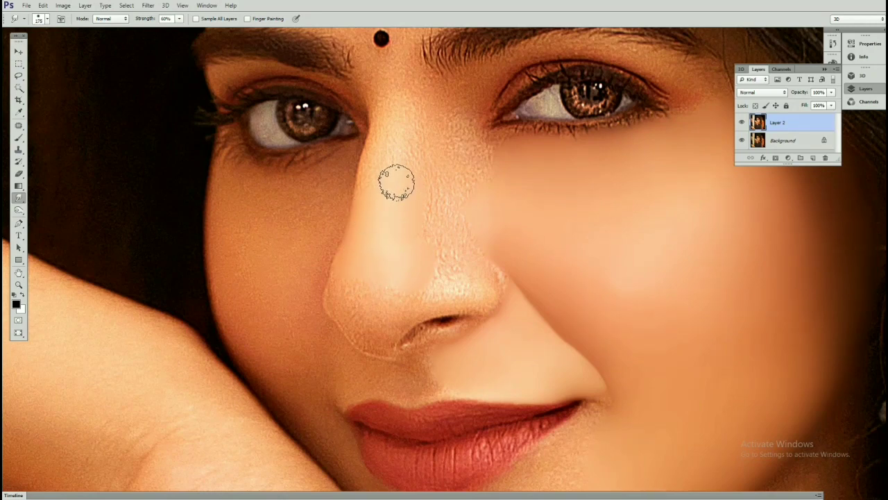
{"action": "scroll", "coordinate": [394, 119], "scroll_direction": "up", "scroll_amount": 3}
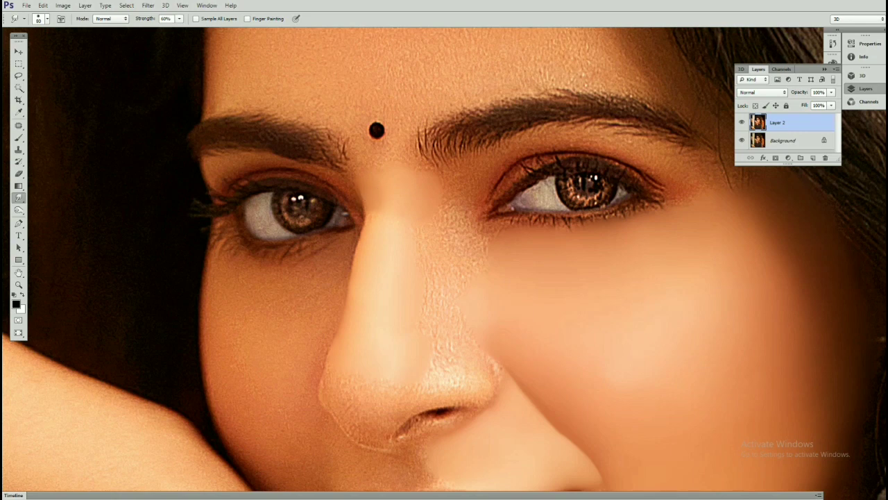
{"action": "scroll", "coordinate": [385, 189], "scroll_direction": "down", "scroll_amount": 2}
{"action": "key", "text": "bracketright"}
{"action": "key", "text": "bracketright"}
{"action": "key", "text": "bracketright"}
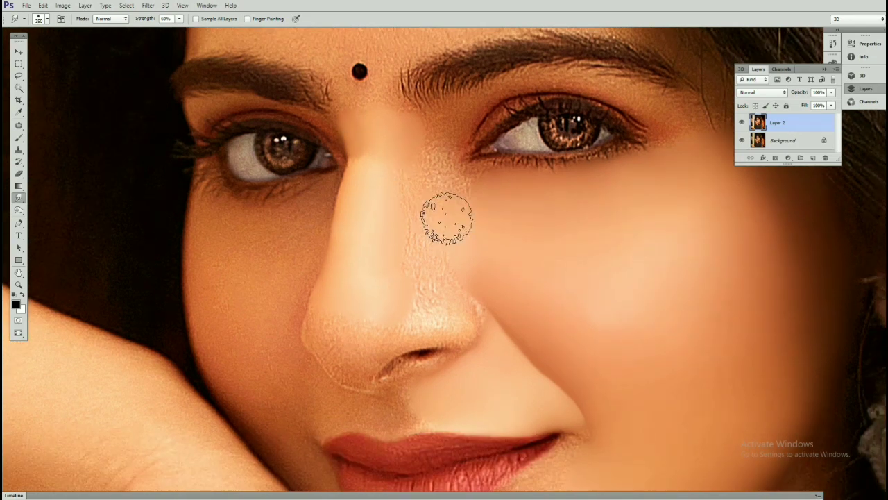
{"action": "scroll", "coordinate": [408, 212], "scroll_direction": "down", "scroll_amount": 2}
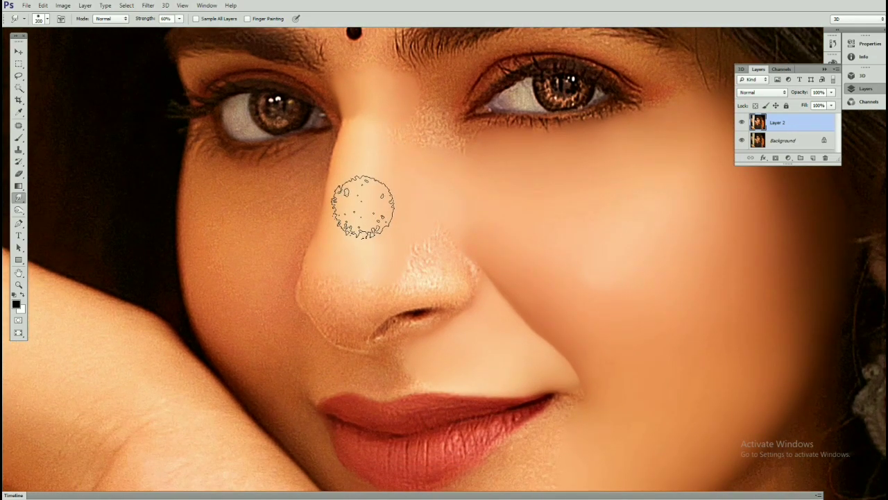
{"action": "key", "text": "bracketleft"}
{"action": "scroll", "coordinate": [452, 169], "scroll_direction": "down", "scroll_amount": 3, "text": "alt"}
{"action": "scroll", "coordinate": [451, 284], "scroll_direction": "up", "scroll_amount": 3, "text": "alt"}
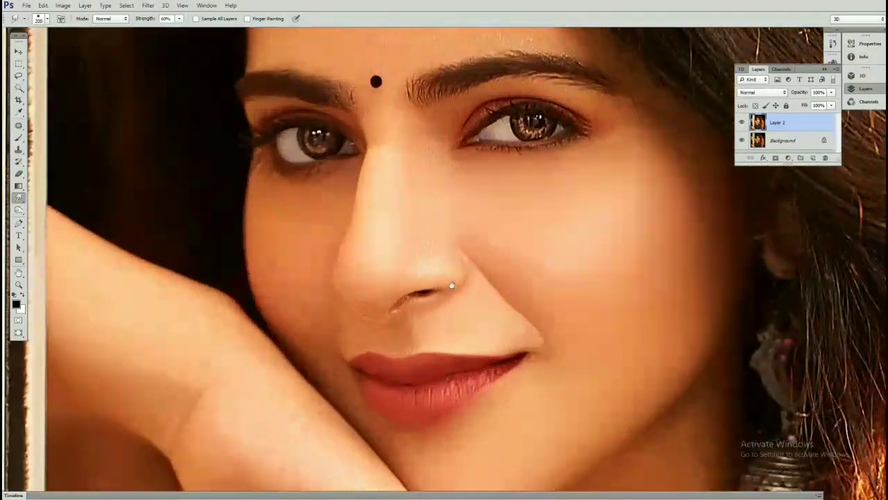
{"action": "scroll", "coordinate": [451, 284], "scroll_direction": "up", "scroll_amount": 2, "text": "alt"}
{"action": "key", "text": "bracketleft"}
{"action": "key", "text": "bracketleft"}
{"action": "key", "text": "bracketleft"}
{"action": "key", "text": "bracketleft"}
{"action": "scroll", "coordinate": [348, 242], "scroll_direction": "down", "scroll_amount": 3}
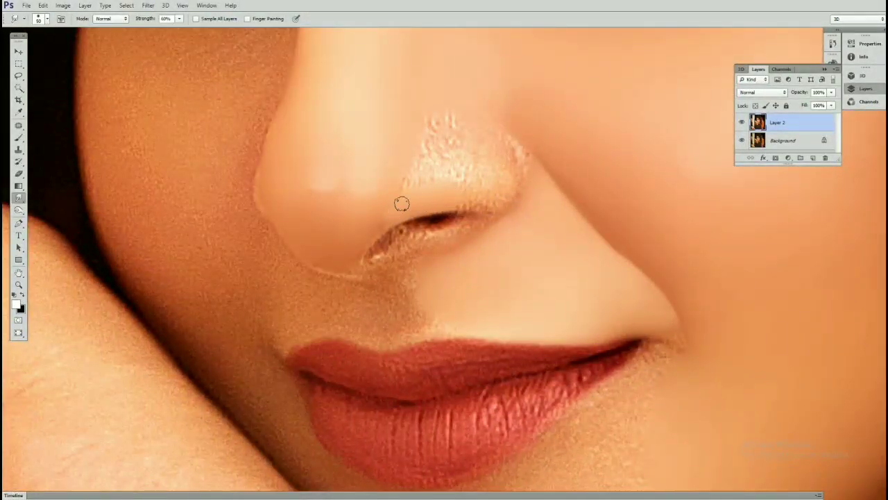
- Smudge away the white speckles beside and over the nostril
{"action": "scroll", "coordinate": [407, 208], "scroll_direction": "right", "scroll_amount": 2}
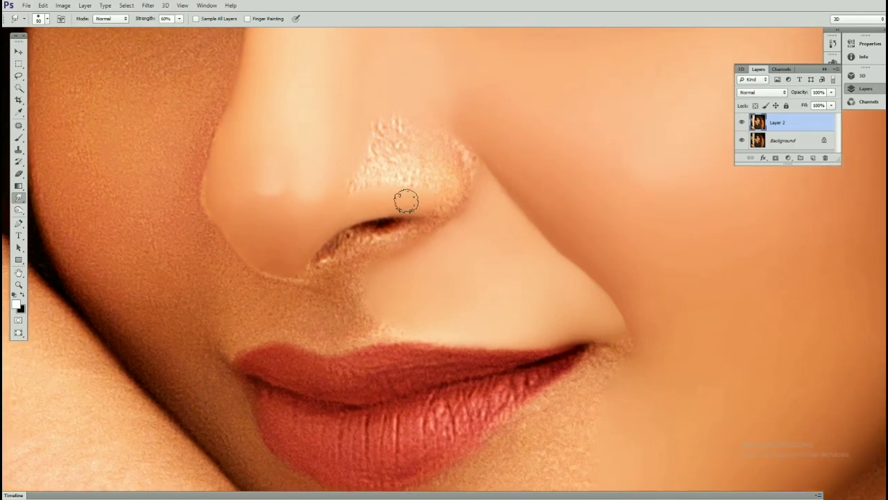
{"action": "scroll", "coordinate": [377, 222], "scroll_direction": "up", "scroll_amount": 1}
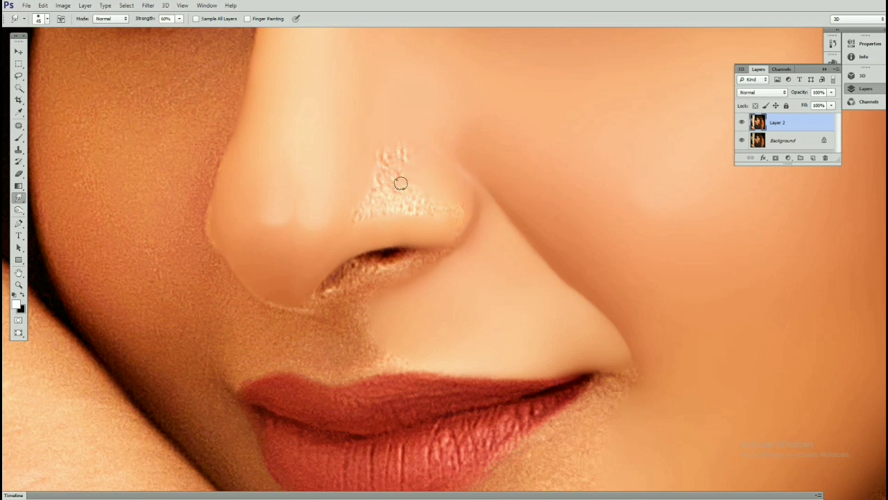
{"action": "left_click_drag", "start_coordinate": [376, 152], "coordinate": [410, 154]}
{"action": "key", "text": "bracketright"}
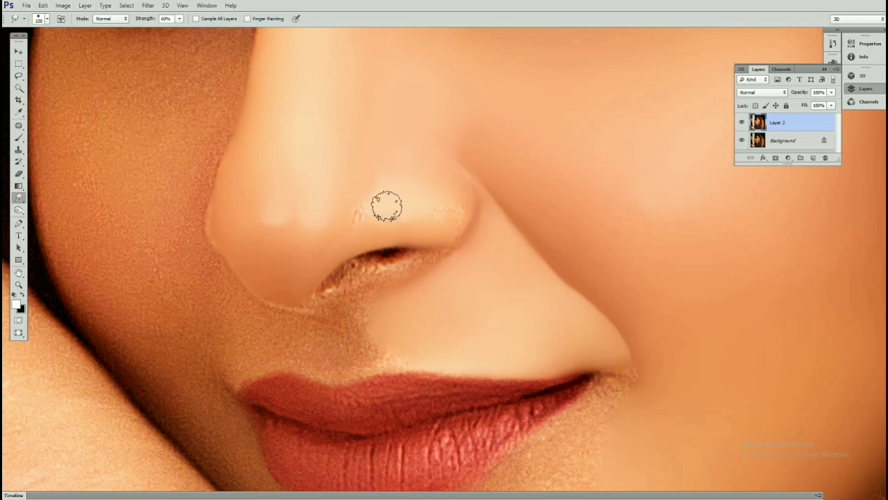
{"action": "left_click_drag", "start_coordinate": [414, 212], "coordinate": [433, 203]}
- Smooth the nose bridge up to between the eyes with an enlarged smudge brush
{"action": "scroll", "coordinate": [481, 210], "scroll_direction": "down", "scroll_amount": 2}
{"action": "scroll", "coordinate": [482, 210], "scroll_direction": "down", "scroll_amount": 3}
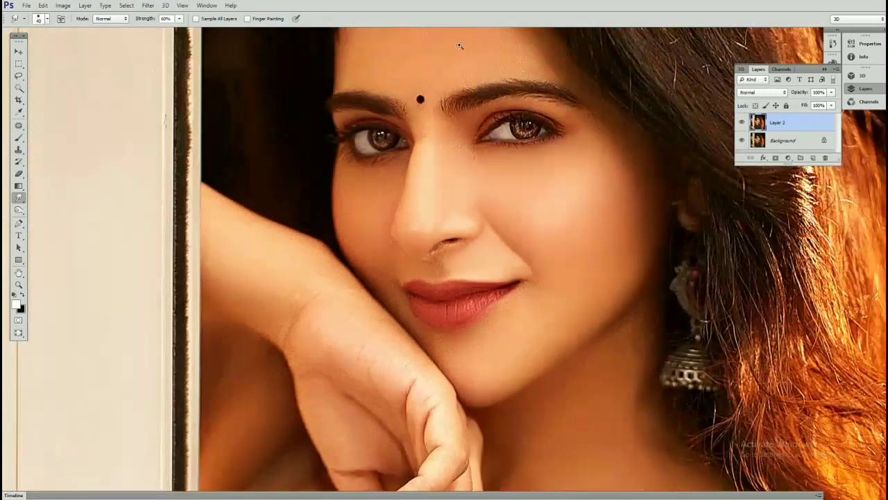
{"action": "scroll", "coordinate": [419, 169], "scroll_direction": "up", "scroll_amount": 5}
{"action": "scroll", "coordinate": [407, 152], "scroll_direction": "up", "scroll_amount": 2}
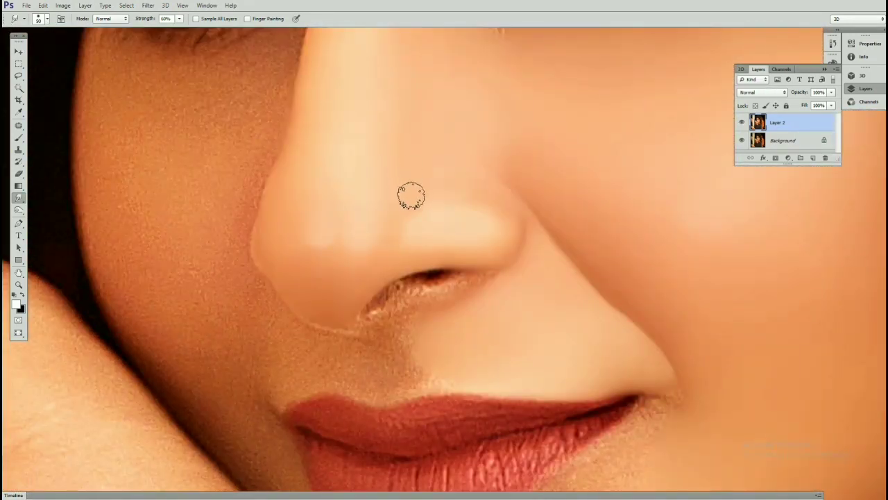
{"action": "scroll", "coordinate": [410, 196], "scroll_direction": "up", "scroll_amount": 2}
{"action": "scroll", "coordinate": [313, 201], "scroll_direction": "down", "scroll_amount": 1}
{"action": "scroll", "coordinate": [426, 225], "scroll_direction": "down", "scroll_amount": 2}
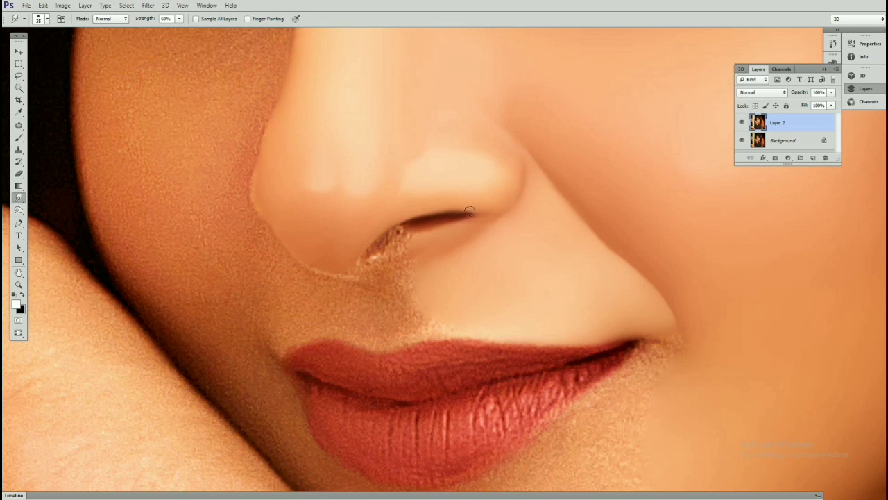
{"action": "scroll", "coordinate": [470, 210], "scroll_direction": "down", "scroll_amount": 1}
{"action": "scroll", "coordinate": [458, 216], "scroll_direction": "left", "scroll_amount": 1}
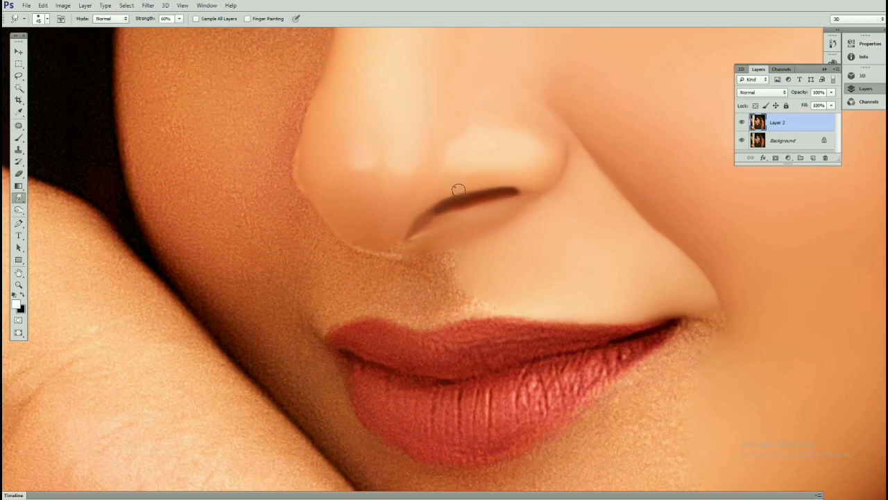
{"action": "scroll", "coordinate": [458, 190], "scroll_direction": "down", "scroll_amount": 5}
{"action": "scroll", "coordinate": [454, 236], "scroll_direction": "up", "scroll_amount": 1}
{"action": "scroll", "coordinate": [451, 277], "scroll_direction": "up", "scroll_amount": 1}
{"action": "scroll", "coordinate": [450, 290], "scroll_direction": "up", "scroll_amount": 3}
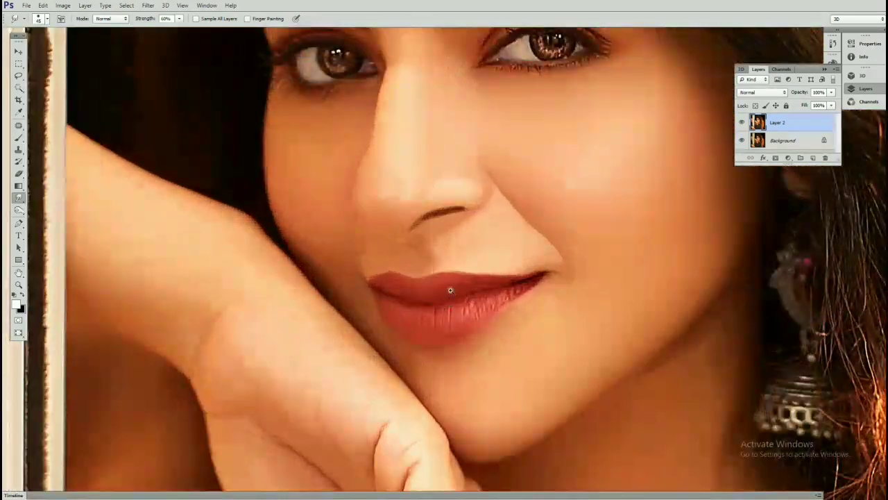
{"action": "scroll", "coordinate": [451, 290], "scroll_direction": "down", "scroll_amount": 4}
{"action": "scroll", "coordinate": [472, 258], "scroll_direction": "up", "scroll_amount": 2}
{"action": "scroll", "coordinate": [468, 257], "scroll_direction": "up", "scroll_amount": 1}
{"action": "scroll", "coordinate": [486, 243], "scroll_direction": "up", "scroll_amount": 1}
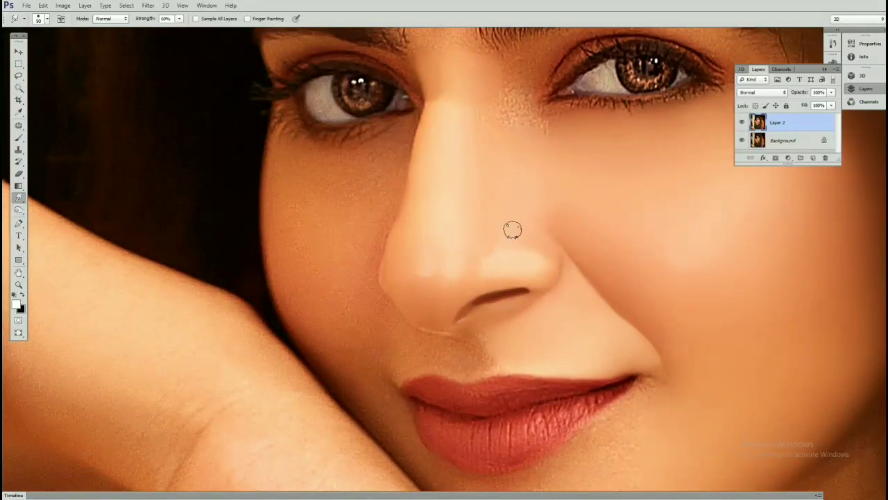
{"action": "key", "text": "bracketright"}
{"action": "key", "text": "bracketright"}
{"action": "key", "text": "bracketright"}
{"action": "left_click_drag", "start_coordinate": [497, 164], "coordinate": [500, 221]}
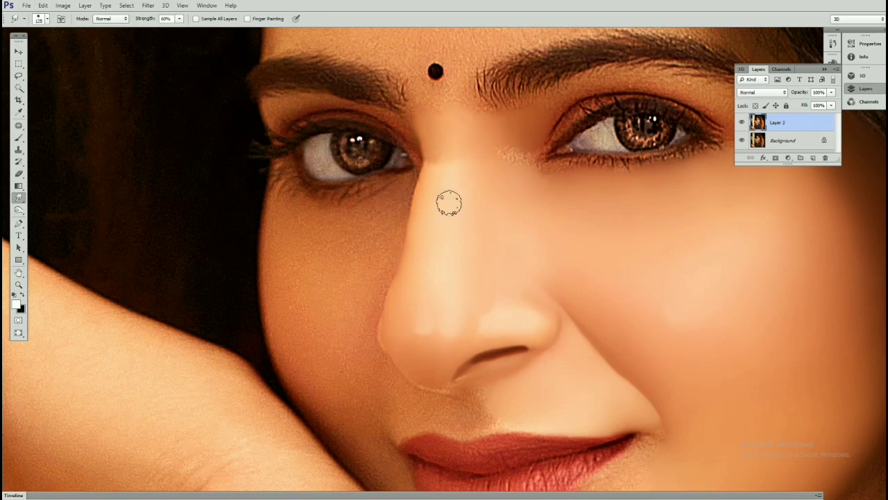
{"action": "scroll", "coordinate": [383, 344], "scroll_direction": "down", "scroll_amount": 2}
{"action": "scroll", "coordinate": [371, 244], "scroll_direction": "up", "scroll_amount": 1}
- Trace a closed pen path from under the eye down the cheek, around the lips to the chin
{"action": "key", "text": "p"}
{"action": "left_click", "coordinate": [320, 85]}
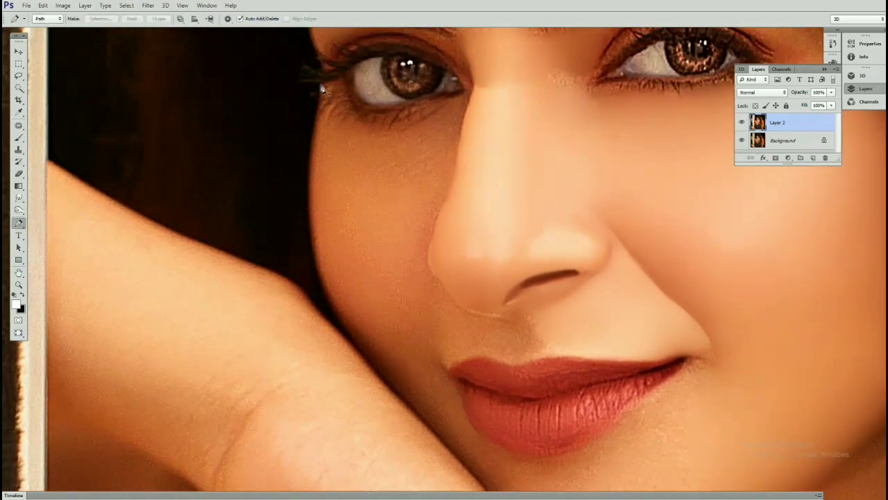
{"action": "left_click_drag", "start_coordinate": [316, 260], "coordinate": [326, 284]}
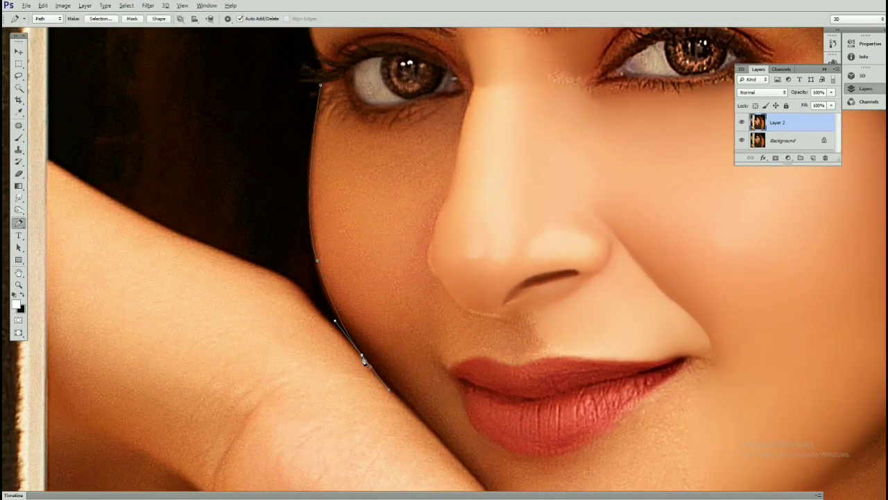
{"action": "left_click_drag", "start_coordinate": [364, 360], "coordinate": [342, 285]}
{"action": "left_click", "coordinate": [363, 362]}
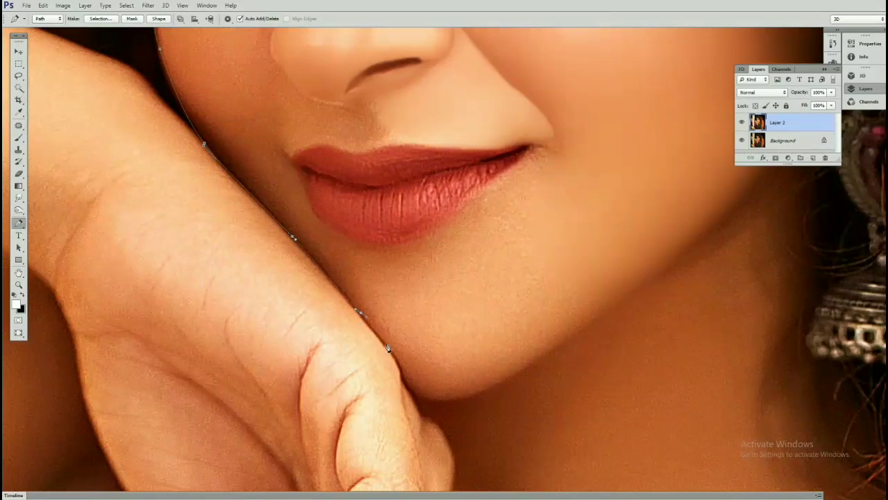
{"action": "left_click_drag", "start_coordinate": [524, 375], "coordinate": [607, 314]}
{"action": "left_click_drag", "start_coordinate": [321, 147], "coordinate": [318, 182]}
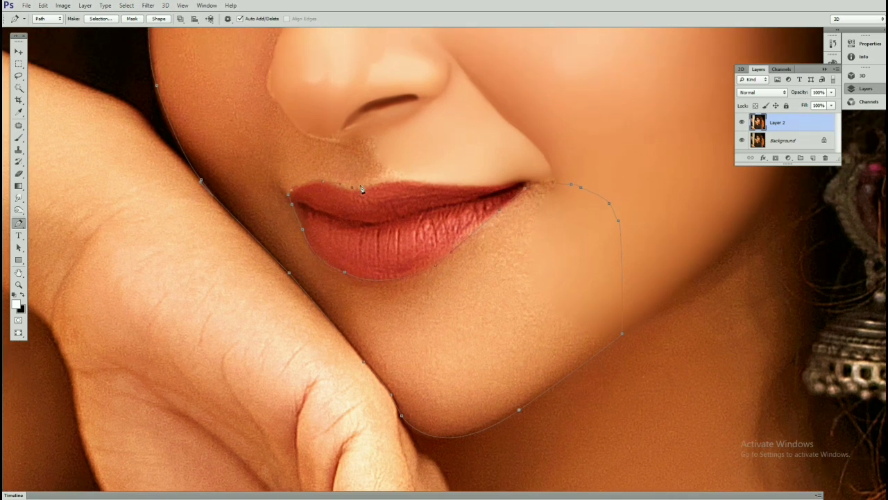
{"action": "left_click_drag", "start_coordinate": [296, 130], "coordinate": [332, 200]}
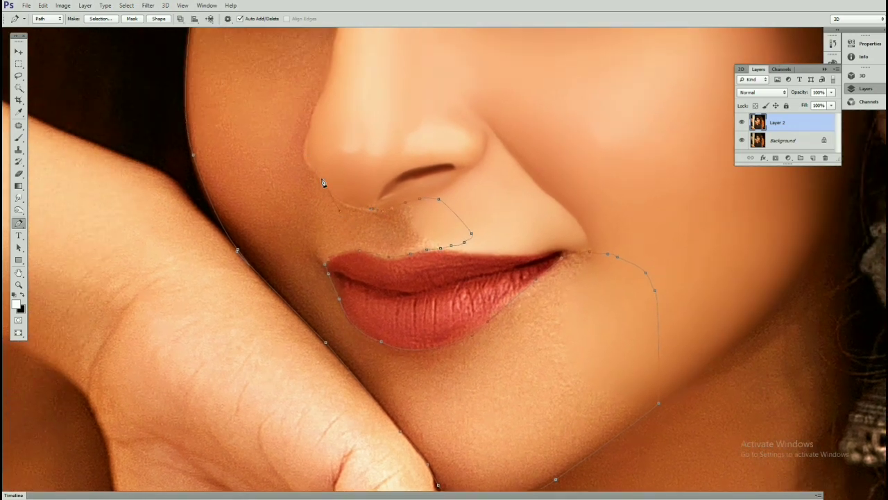
{"action": "left_click", "coordinate": [304, 149]}
{"action": "left_click_drag", "start_coordinate": [308, 118], "coordinate": [307, 189]}
{"action": "scroll", "coordinate": [338, 116], "scroll_direction": "up", "scroll_amount": 1}
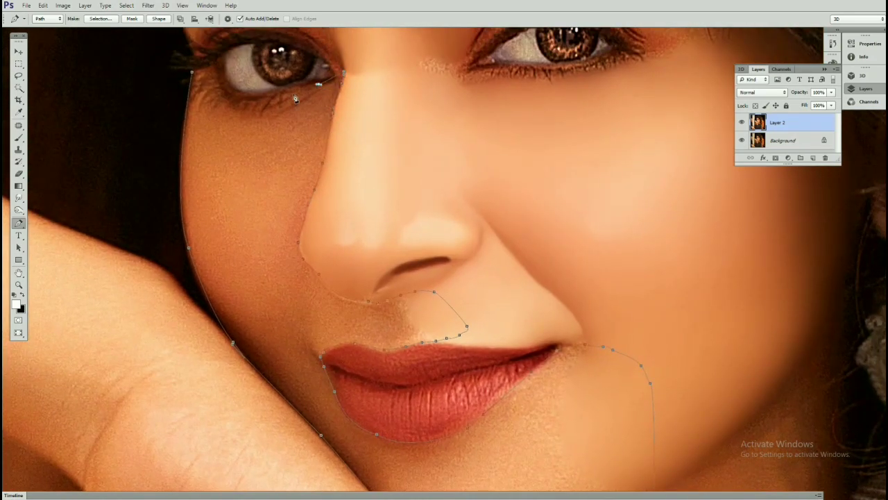
{"action": "left_click", "coordinate": [207, 69]}
- Convert the cheek path into a selection and feather it
{"action": "key", "text": "ctrl+Return"}
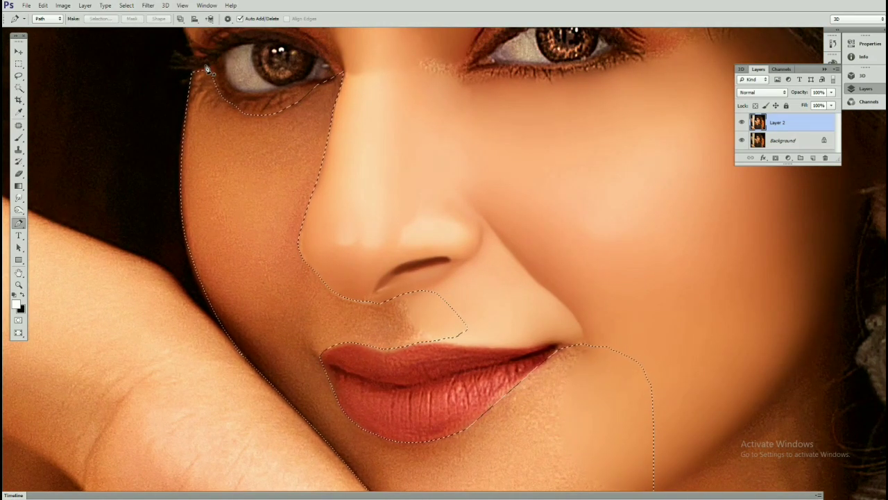
{"action": "key", "text": "m"}
{"action": "key", "text": "shift+F6"}
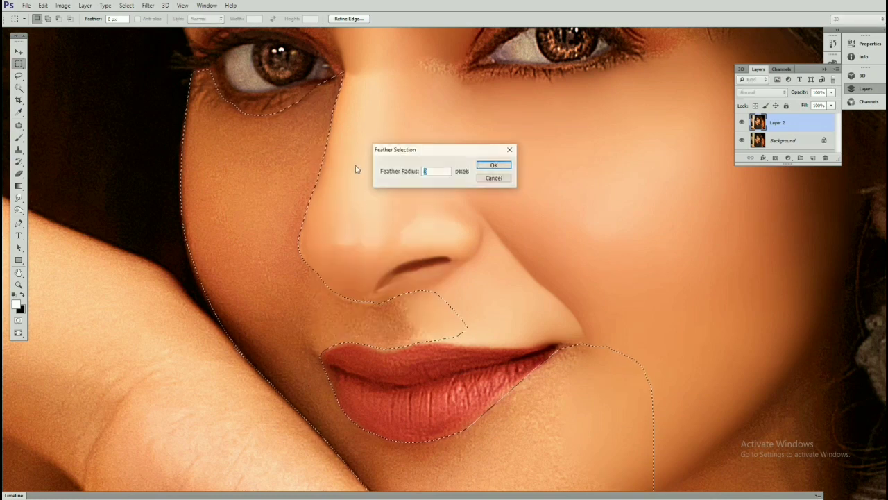
{"action": "key", "text": "Return"}
- Zoom in and smudge the speckled cheek skin beside the nostril inside the selection
{"action": "key", "text": "r"}
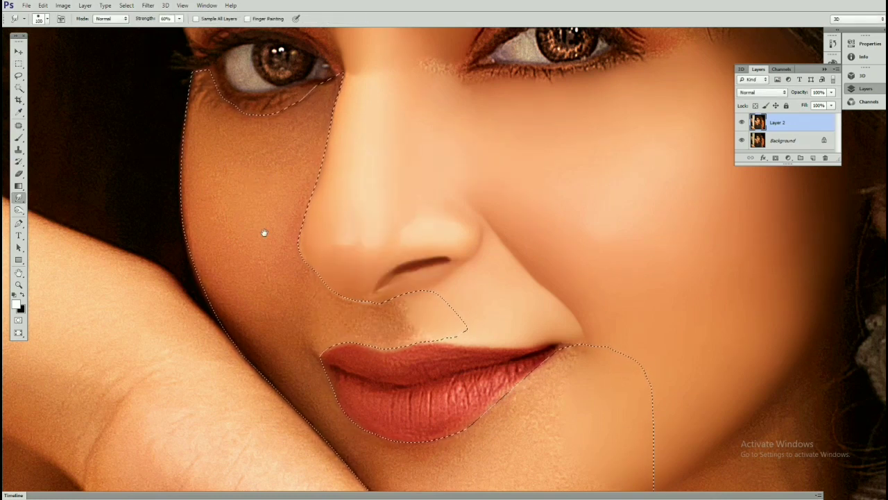
{"action": "key", "text": "ctrl+plus"}
{"action": "key", "text": "bracketleft"}
{"action": "key", "text": "bracketleft"}
{"action": "key", "text": "bracketleft"}
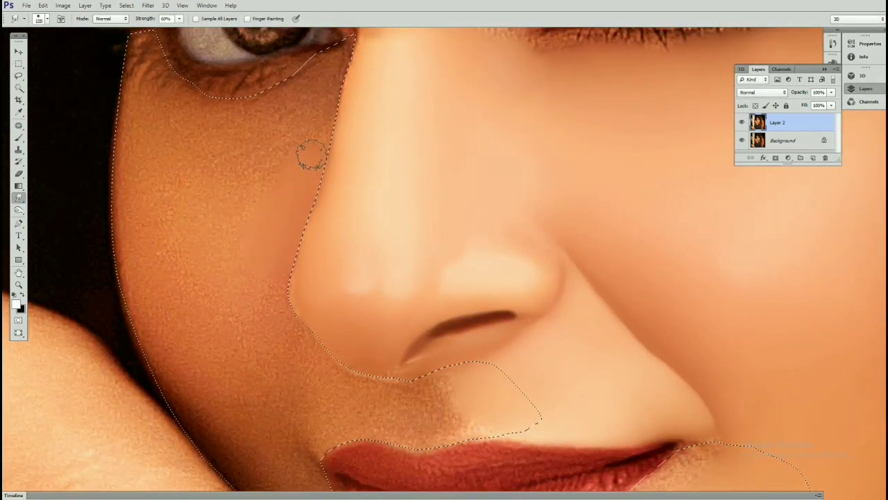
{"action": "scroll", "coordinate": [304, 174], "scroll_direction": "up", "scroll_amount": 1}
{"action": "scroll", "coordinate": [198, 208], "scroll_direction": "left", "scroll_amount": 2}
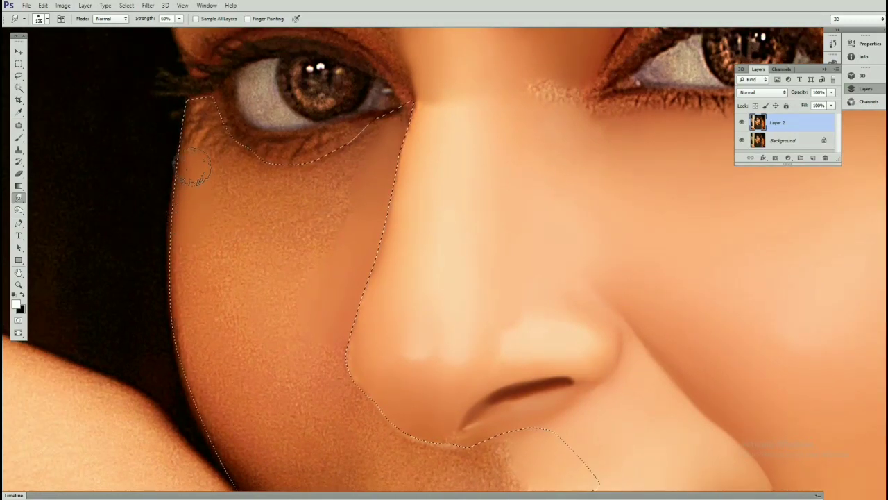
{"action": "scroll", "coordinate": [202, 185], "scroll_direction": "down", "scroll_amount": 2}
{"action": "key", "text": "bracketright"}
{"action": "key", "text": "bracketright"}
{"action": "key", "text": "bracketright"}
{"action": "scroll", "coordinate": [192, 229], "scroll_direction": "down", "scroll_amount": 2}
{"action": "scroll", "coordinate": [228, 238], "scroll_direction": "up", "scroll_amount": 2}
{"action": "key", "text": "bracketright"}
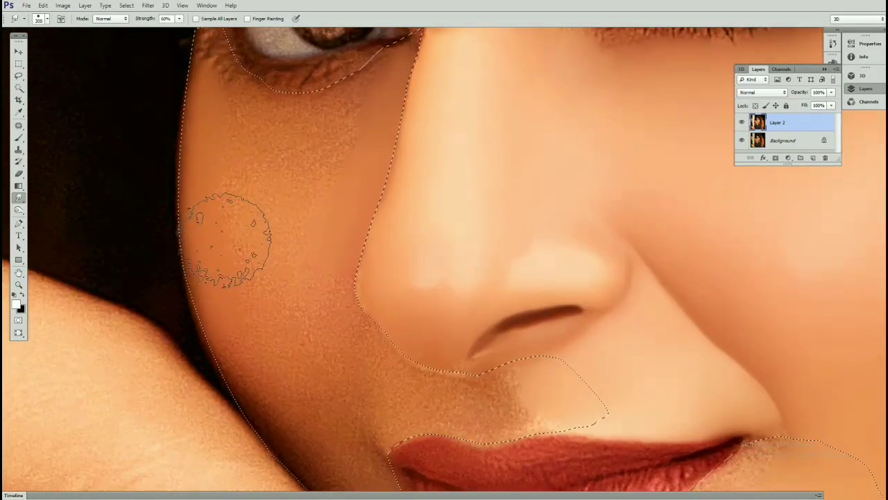
{"action": "key", "text": "bracketleft"}
{"action": "key", "text": "bracketleft"}
{"action": "key", "text": "bracketleft"}
{"action": "scroll", "coordinate": [284, 174], "scroll_direction": "down", "scroll_amount": 2}
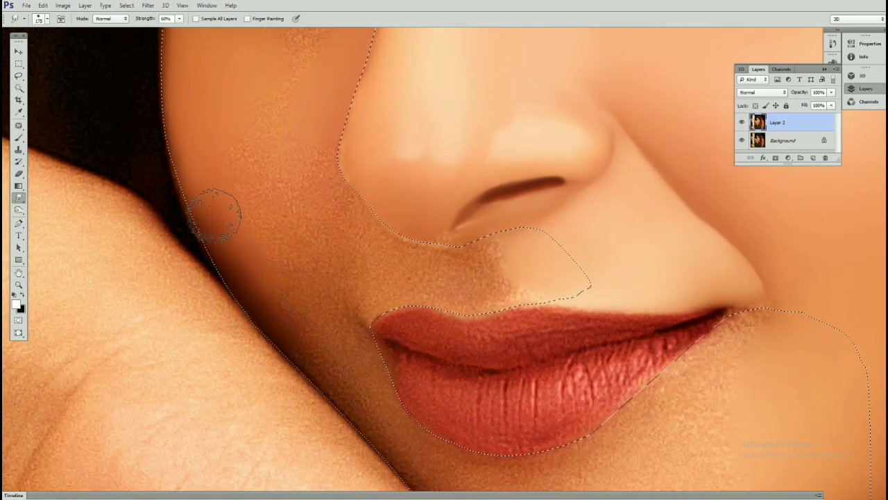
{"action": "scroll", "coordinate": [215, 208], "scroll_direction": "up", "scroll_amount": 2}
{"action": "key", "text": "bracketright"}
{"action": "key", "text": "bracketright"}
{"action": "key", "text": "bracketright"}
{"action": "scroll", "coordinate": [207, 206], "scroll_direction": "up", "scroll_amount": 1}
{"action": "key", "text": "bracketleft"}
{"action": "key", "text": "bracketleft"}
{"action": "key", "text": "bracketleft"}
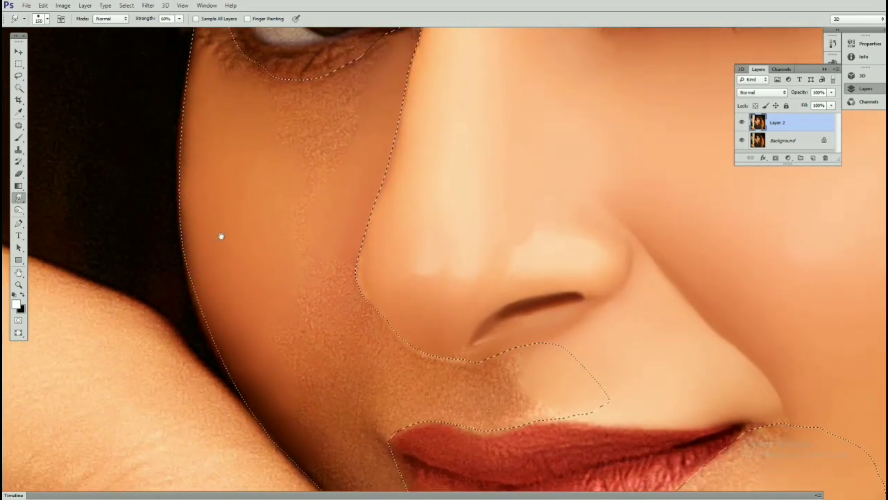
{"action": "scroll", "coordinate": [220, 238], "scroll_direction": "down", "scroll_amount": 3}
{"action": "scroll", "coordinate": [220, 238], "scroll_direction": "right", "scroll_amount": 1}
- Keep smoothing the cheek texture, varying the smudge brush between 100 and 200
{"action": "scroll", "coordinate": [210, 250], "scroll_direction": "down", "scroll_amount": 1}
{"action": "scroll", "coordinate": [210, 250], "scroll_direction": "right", "scroll_amount": 1}
{"action": "key", "text": "bracketright"}
{"action": "key", "text": "bracketright"}
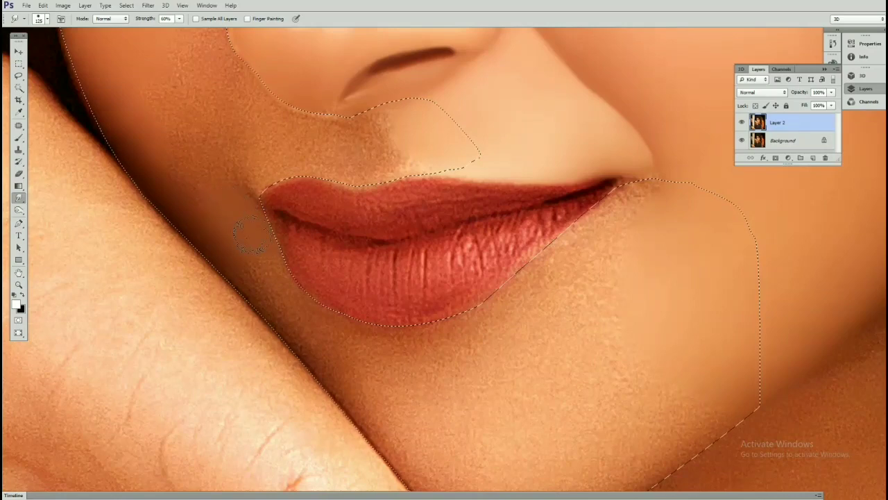
{"action": "scroll", "coordinate": [251, 236], "scroll_direction": "down", "scroll_amount": 1}
{"action": "scroll", "coordinate": [251, 236], "scroll_direction": "right", "scroll_amount": 1}
{"action": "key", "text": "bracketleft"}
{"action": "key", "text": "bracketleft"}
{"action": "key", "text": "bracketleft"}
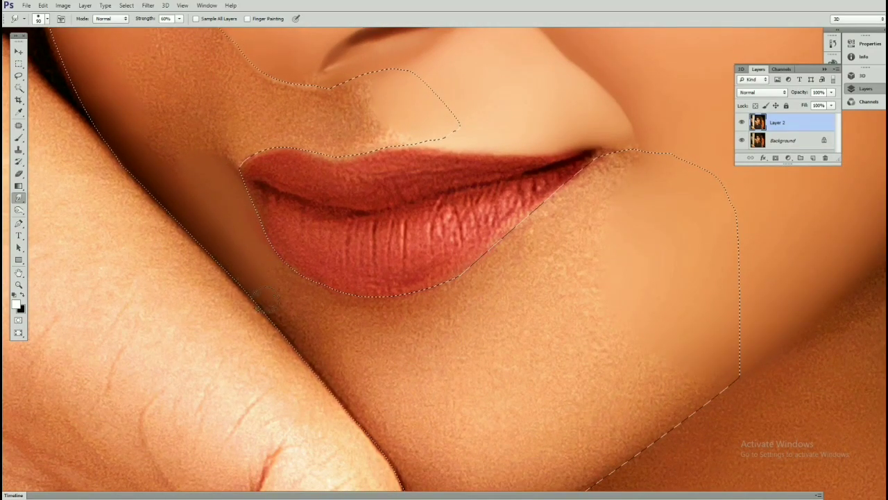
{"action": "scroll", "coordinate": [235, 216], "scroll_direction": "up", "scroll_amount": 2}
{"action": "scroll", "coordinate": [235, 216], "scroll_direction": "left", "scroll_amount": 1}
{"action": "key", "text": "bracketright"}
{"action": "key", "text": "bracketright"}
{"action": "key", "text": "bracketright"}
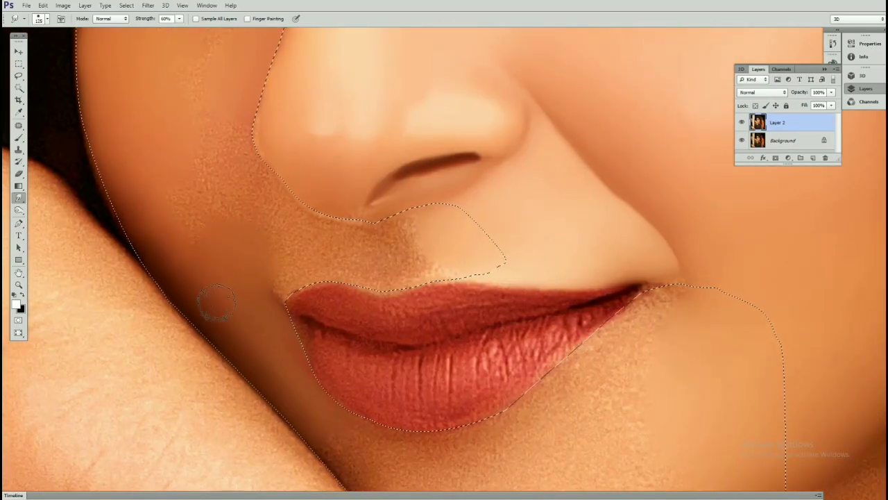
{"action": "scroll", "coordinate": [234, 261], "scroll_direction": "up", "scroll_amount": 1}
{"action": "scroll", "coordinate": [234, 261], "scroll_direction": "left", "scroll_amount": 1}
{"action": "key", "text": "bracketright"}
{"action": "key", "text": "bracketleft"}
{"action": "key", "text": "bracketleft"}
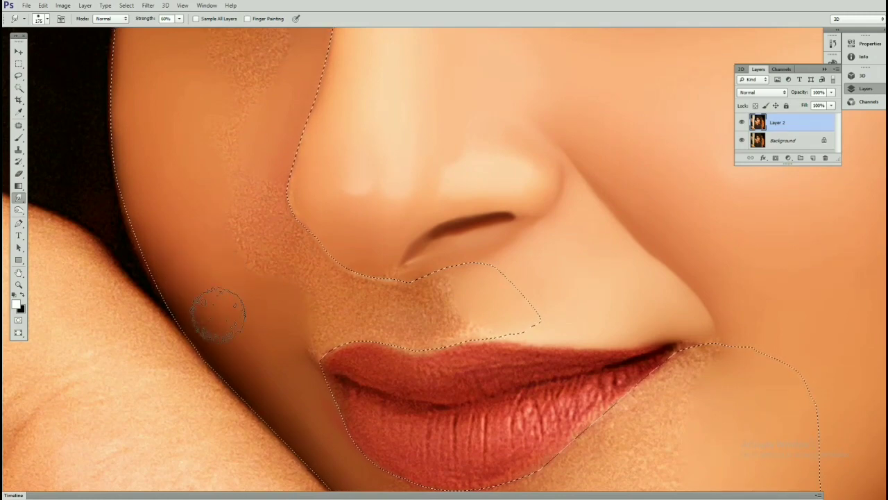
{"action": "key", "text": "bracketleft"}
{"action": "key", "text": "bracketleft"}
{"action": "scroll", "coordinate": [287, 232], "scroll_direction": "down", "scroll_amount": 1}
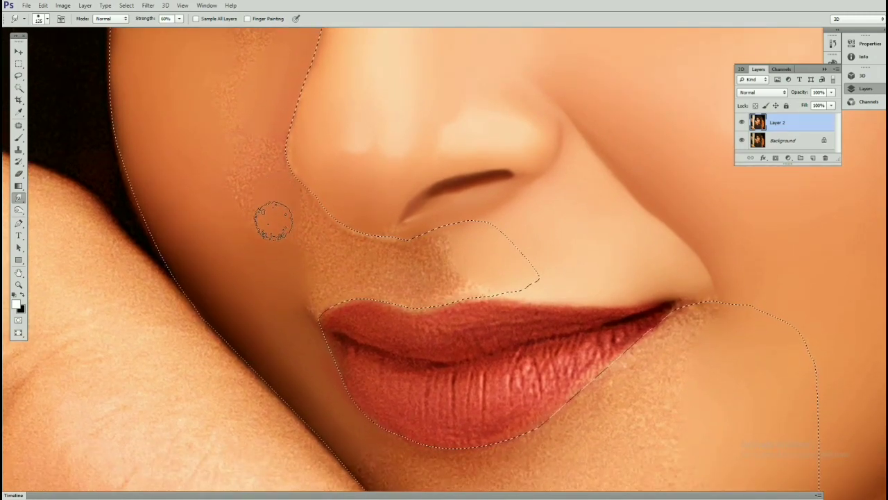
{"action": "scroll", "coordinate": [278, 236], "scroll_direction": "up", "scroll_amount": 1}
{"action": "scroll", "coordinate": [277, 236], "scroll_direction": "left", "scroll_amount": 1}
{"action": "key", "text": "bracketright"}
{"action": "key", "text": "bracketright"}
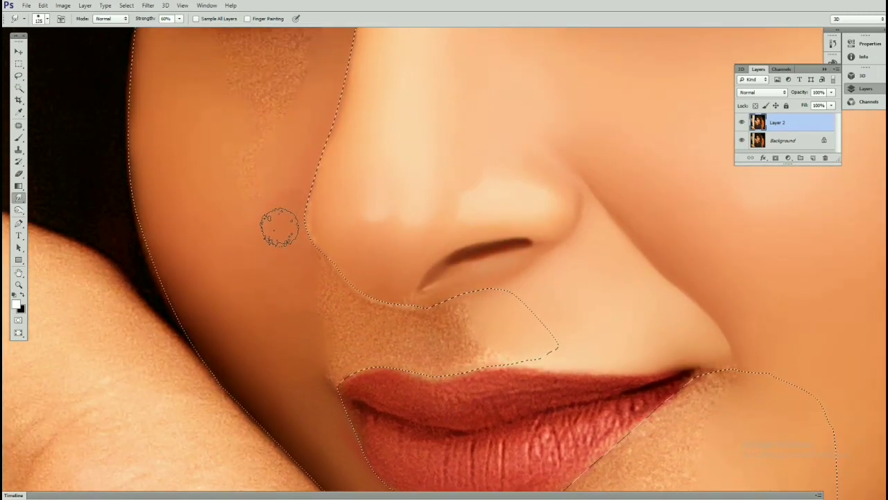
{"action": "scroll", "coordinate": [278, 228], "scroll_direction": "up", "scroll_amount": 1}
{"action": "key", "text": "bracketright"}
{"action": "key", "text": "bracketright"}
{"action": "key", "text": "bracketleft"}
{"action": "key", "text": "bracketleft"}
{"action": "key", "text": "bracketleft"}
{"action": "scroll", "coordinate": [274, 273], "scroll_direction": "down", "scroll_amount": 2}
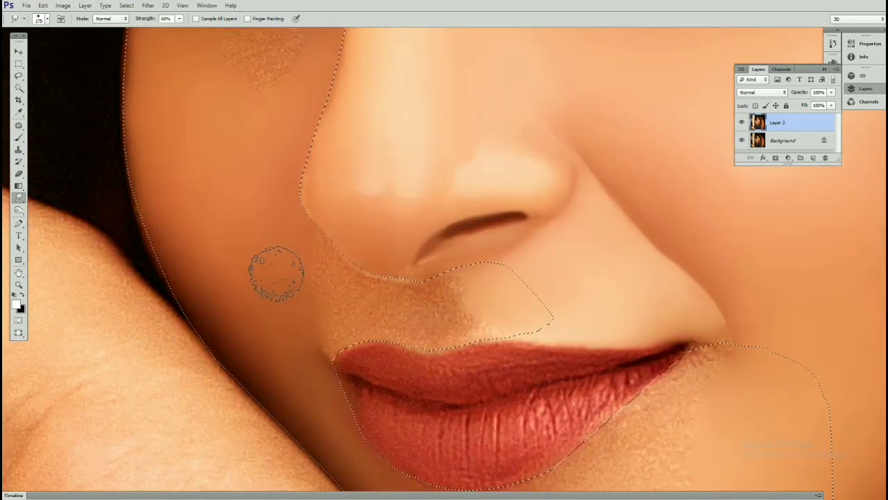
{"action": "key", "text": "bracketleft"}
{"action": "key", "text": "bracketleft"}
{"action": "key", "text": "bracketleft"}
{"action": "scroll", "coordinate": [299, 246], "scroll_direction": "down", "scroll_amount": 1}
- Briefly deselect and reselect the feathered cheek selection, resetting the brush to 100
{"action": "key", "text": "ctrl+d"}
{"action": "scroll", "coordinate": [258, 216], "scroll_direction": "up", "scroll_amount": 1}
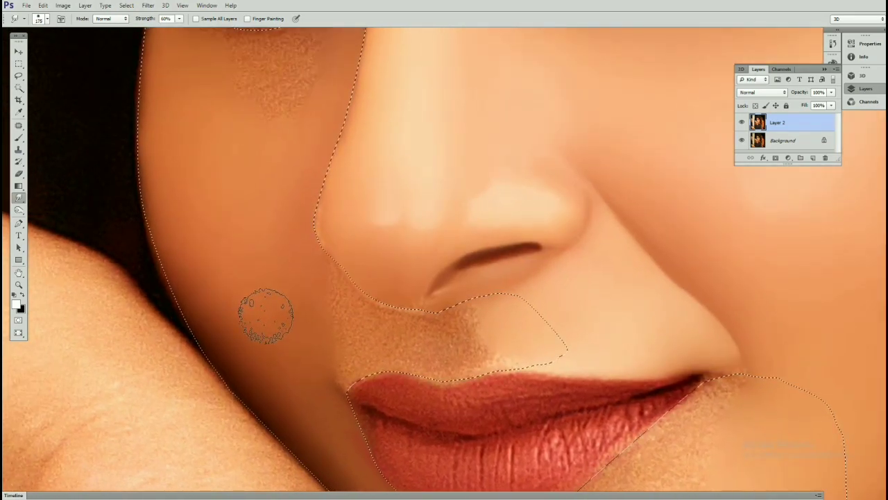
{"action": "key", "text": "bracketright"}
{"action": "key", "text": "bracketright"}
{"action": "key", "text": "bracketright"}
{"action": "scroll", "coordinate": [208, 317], "scroll_direction": "up", "scroll_amount": 2}
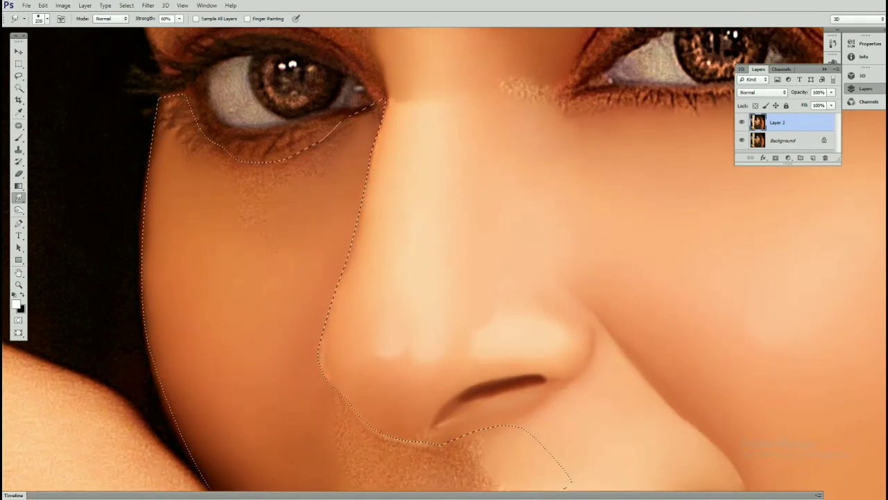
{"action": "key", "text": "bracketleft"}
{"action": "key", "text": "bracketleft"}
{"action": "key", "text": "bracketleft"}
{"action": "key", "text": "ctrl+shift+d"}
- Smudge the skin above the upper lip smooth with brush sizes from 100 to 200
{"action": "scroll", "coordinate": [326, 194], "scroll_direction": "up", "scroll_amount": 1}
{"action": "key", "text": "bracketright"}
{"action": "scroll", "coordinate": [217, 218], "scroll_direction": "down", "scroll_amount": 2}
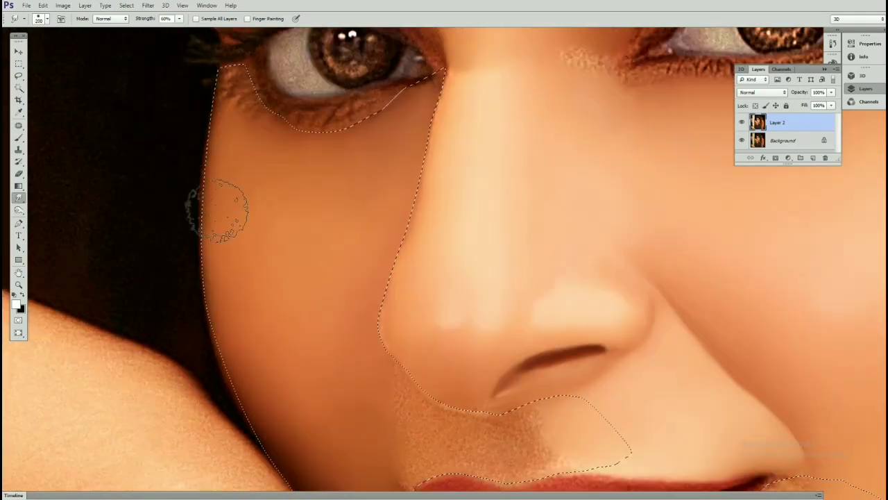
{"action": "key", "text": "bracketleft"}
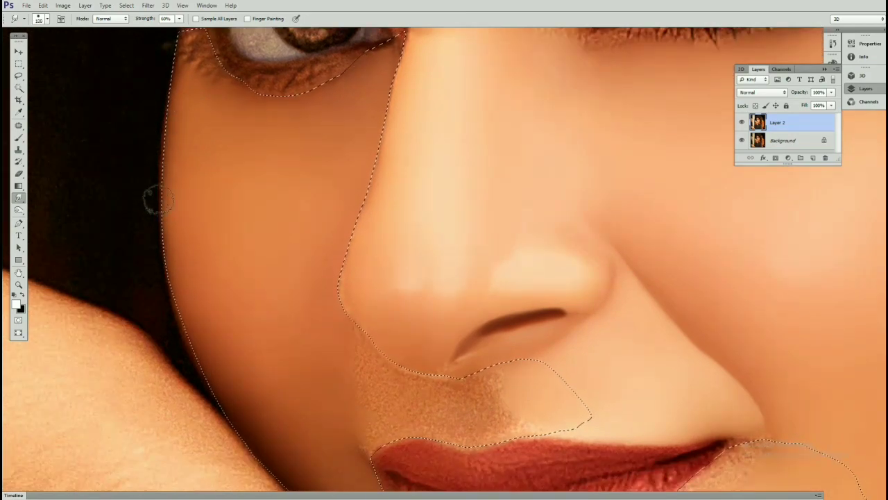
{"action": "scroll", "coordinate": [196, 264], "scroll_direction": "down", "scroll_amount": 1}
{"action": "key", "text": "bracketright"}
{"action": "key", "text": "bracketright"}
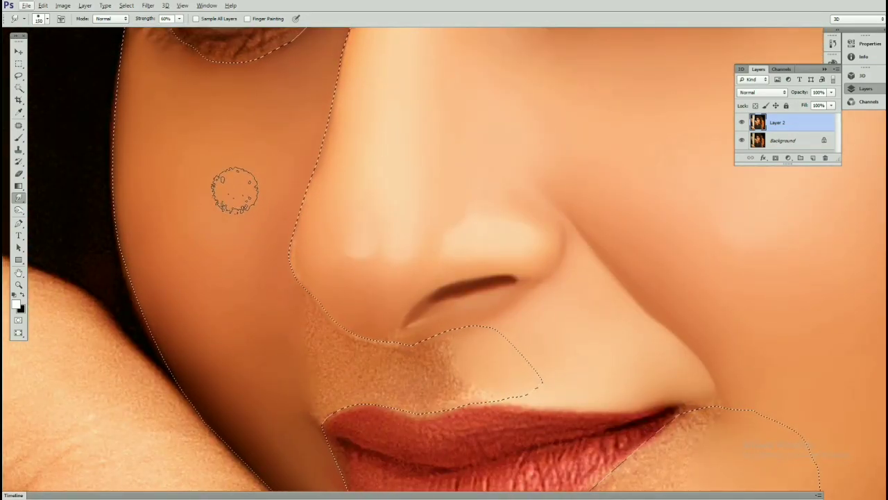
{"action": "key", "text": "bracketright"}
{"action": "key", "text": "bracketright"}
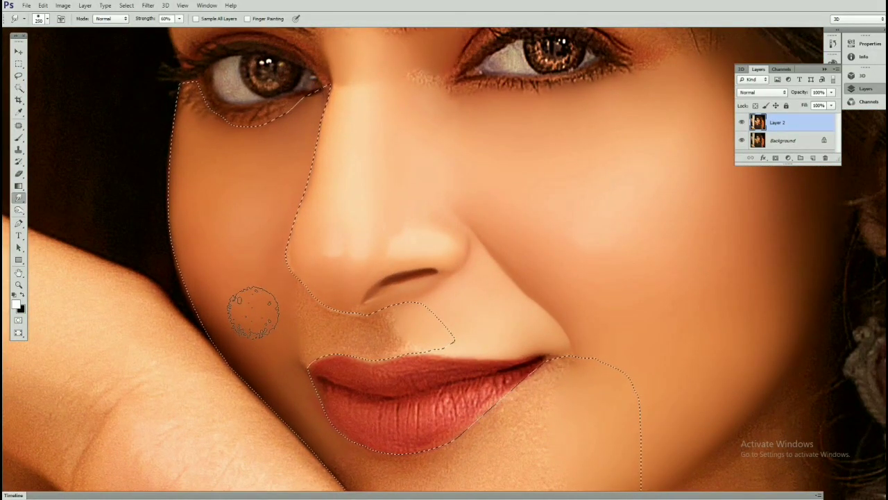
{"action": "key", "text": "bracketleft"}
{"action": "key", "text": "bracketleft"}
{"action": "key", "text": "bracketleft"}
{"action": "key", "text": "bracketleft"}
{"action": "key", "text": "bracketleft"}
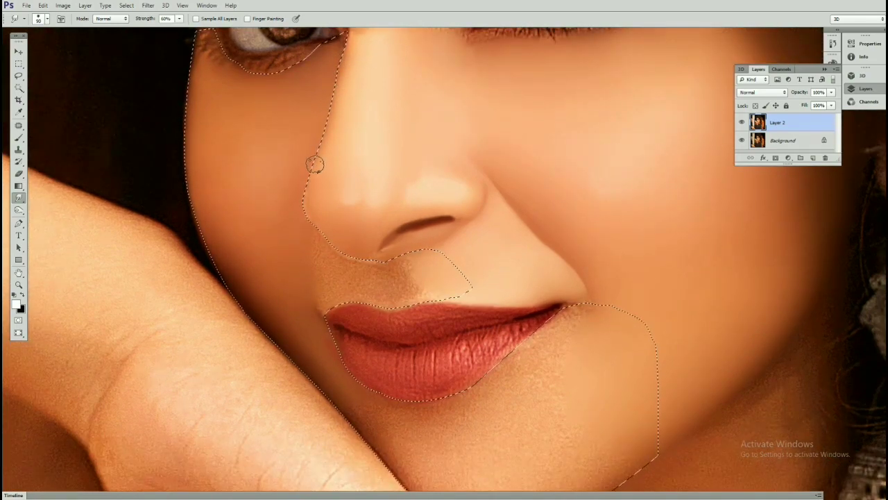
{"action": "key", "text": "bracketright"}
{"action": "key", "text": "bracketleft"}
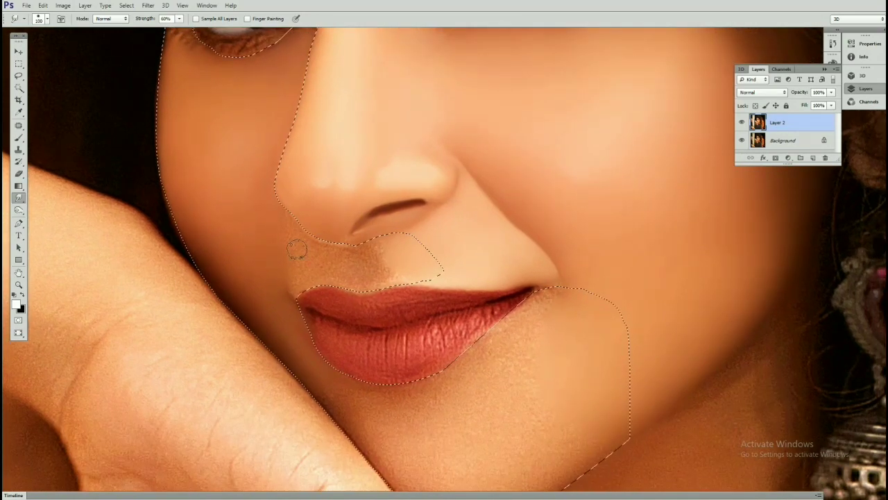
{"action": "key", "text": "bracketleft"}
{"action": "key", "text": "ctrl+plus"}
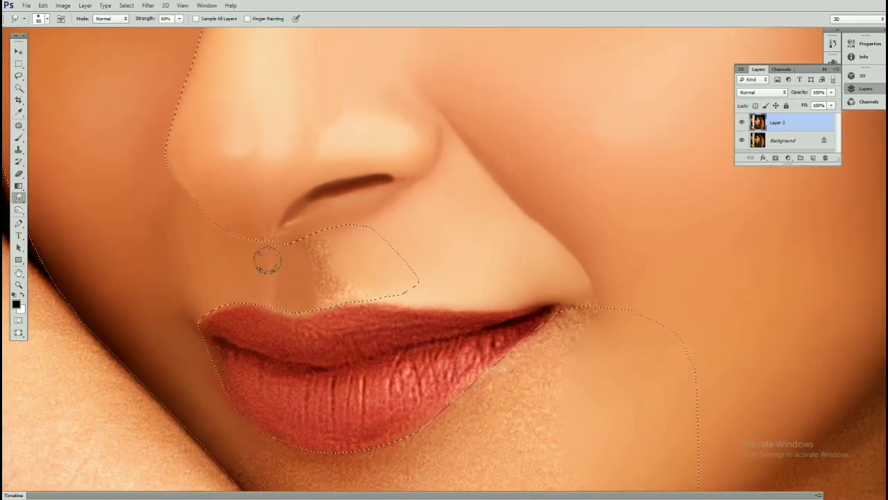
- Smear the grainy skin under the nose smooth, then shrink the brush to 40
{"action": "mouse_move", "coordinate": [268, 261]}
{"action": "left_mouse_down"}
{"action": "mouse_move", "coordinate": [341, 265]}
{"action": "mouse_move", "coordinate": [317, 297]}
{"action": "mouse_move", "coordinate": [317, 274]}
{"action": "mouse_move", "coordinate": [341, 294]}
{"action": "left_mouse_up"}
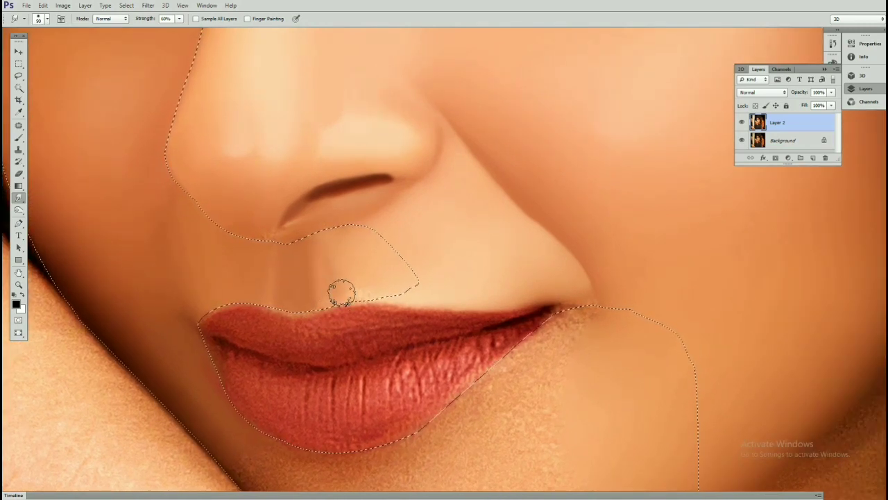
{"action": "key", "text": "bracketleft"}
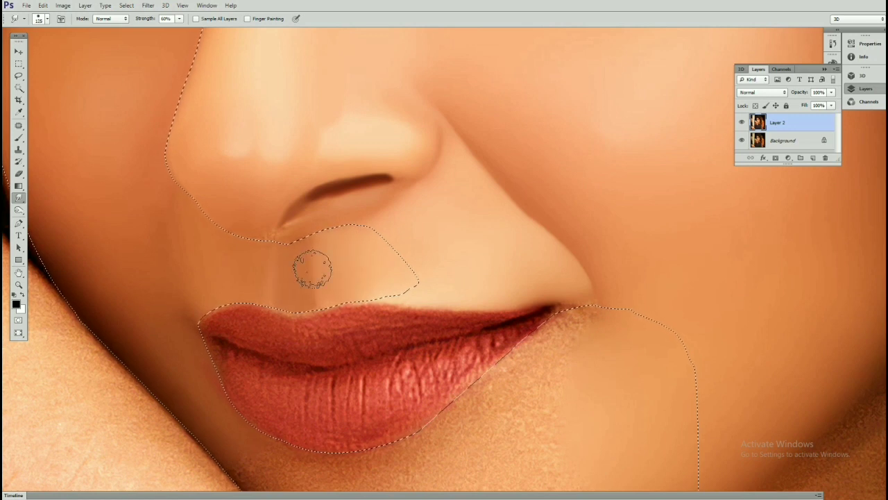
{"action": "key", "text": "bracketleft"}
{"action": "key", "text": "bracketleft"}
{"action": "key", "text": "bracketleft"}
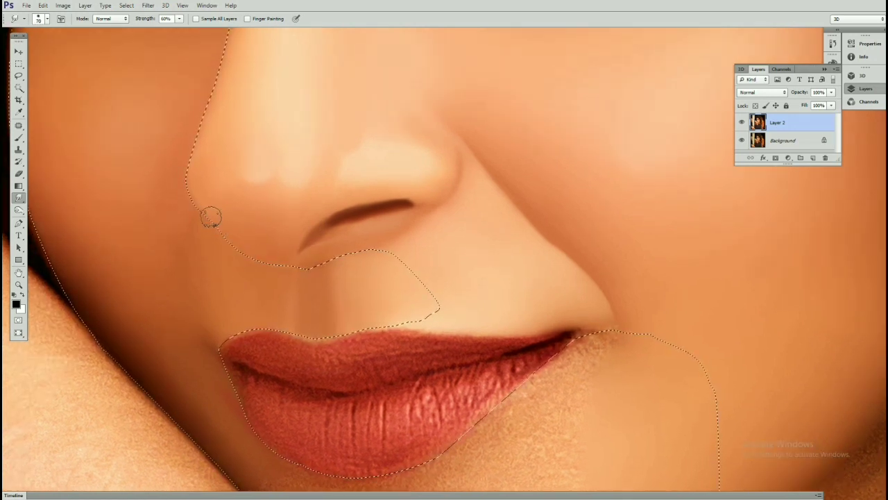
- Zoom out and reframe the view on the chin for smudging
{"action": "left_click_drag", "start_coordinate": [209, 214], "coordinate": [249, 236]}
{"action": "left_click_drag", "start_coordinate": [199, 150], "coordinate": [233, 271]}
{"action": "key", "text": "ctrl+minus"}
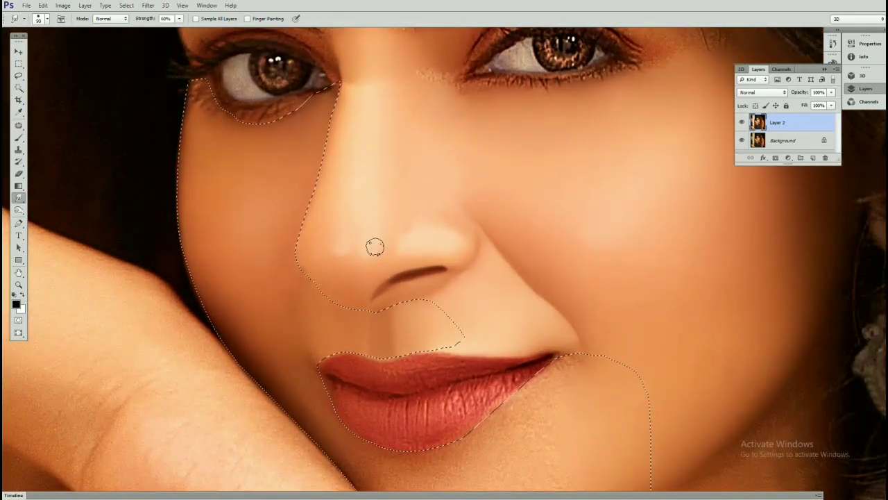
{"action": "key", "text": "v"}
{"action": "key", "text": "ctrl+minus"}
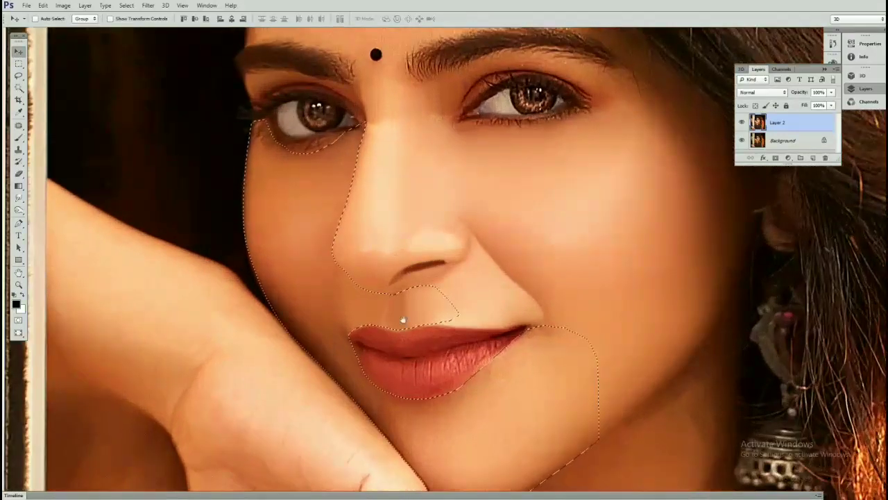
{"action": "left_click_drag", "start_coordinate": [403, 319], "coordinate": [362, 167]}
{"action": "key", "text": "r"}
{"action": "key", "text": "ctrl+plus"}
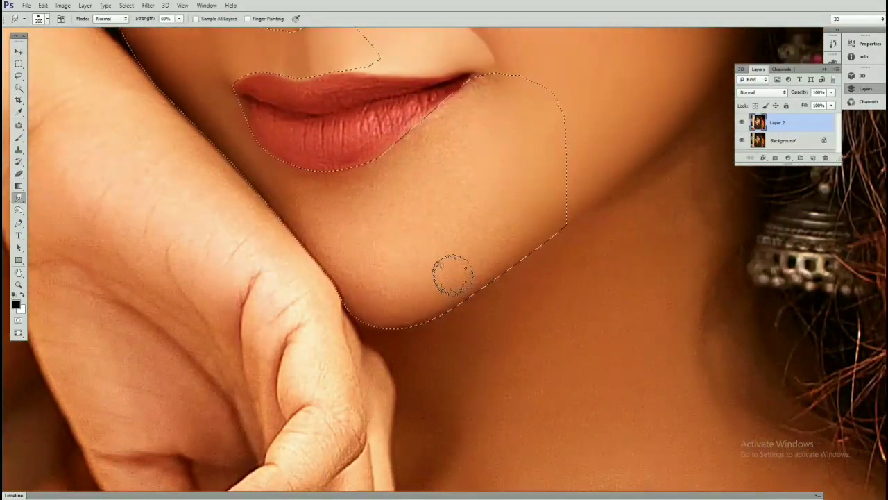
- Try smudge brush sizes between 150 and 400 and pan toward the nose, lips and eyes
{"action": "key", "text": "bracketleft"}
{"action": "scroll", "coordinate": [470, 258], "scroll_direction": "up", "scroll_amount": 4}
{"action": "scroll", "coordinate": [244, 89], "scroll_direction": "up", "scroll_amount": 2}
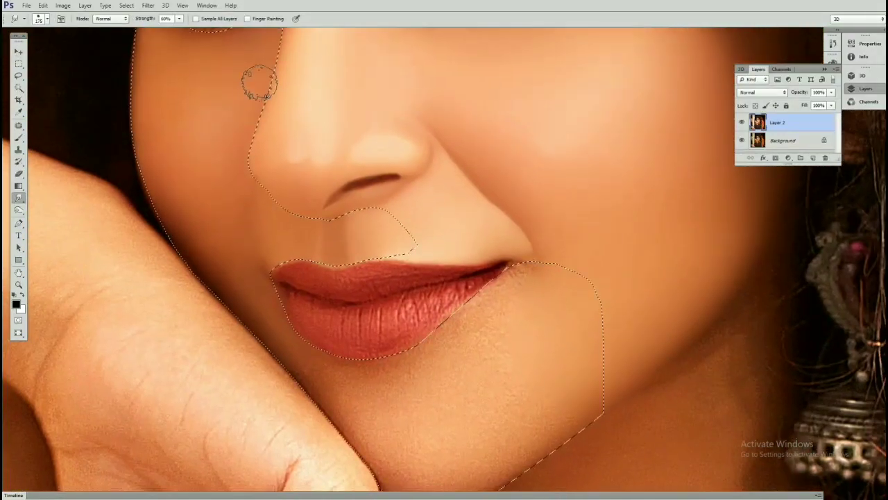
{"action": "scroll", "coordinate": [260, 83], "scroll_direction": "down", "scroll_amount": 5}
{"action": "key", "text": "bracketright"}
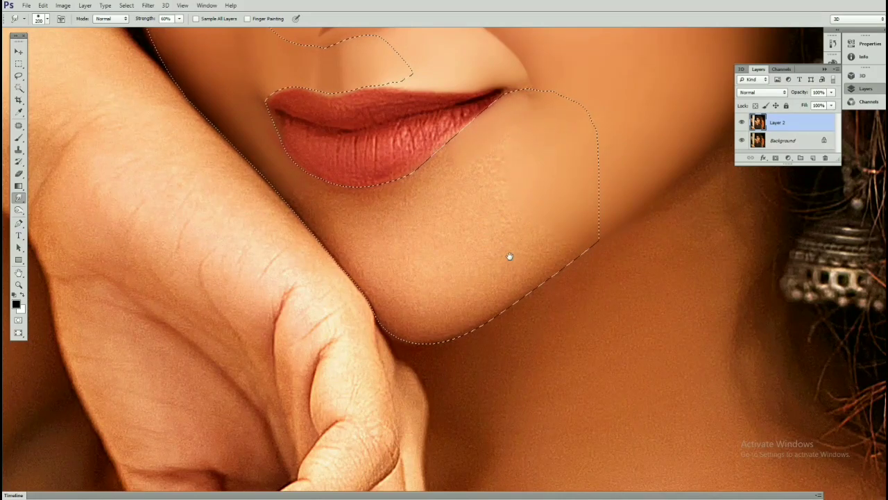
{"action": "left_click_drag", "start_coordinate": [509, 256], "coordinate": [493, 215]}
{"action": "key", "text": "bracketright"}
{"action": "key", "text": "bracketright"}
{"action": "key", "text": "bracketright"}
{"action": "key", "text": "bracketright"}
{"action": "key", "text": "bracketright"}
{"action": "key", "text": "bracketright"}
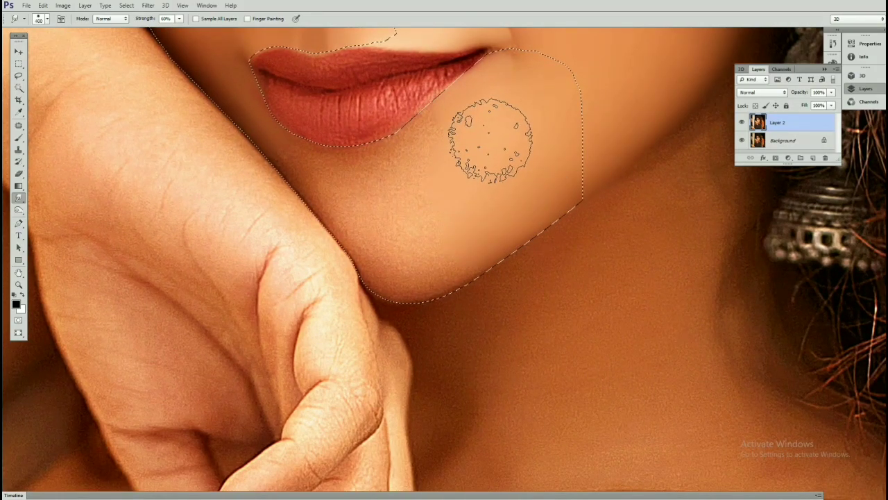
{"action": "key", "text": "bracketleft"}
{"action": "key", "text": "bracketleft"}
{"action": "key", "text": "bracketleft"}
{"action": "scroll", "coordinate": [326, 202], "scroll_direction": "up", "scroll_amount": 3}
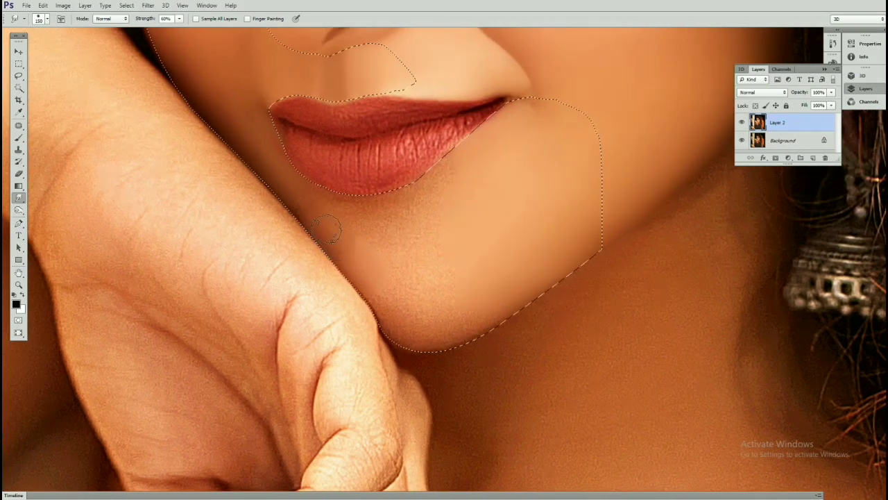
{"action": "key", "text": "bracketright"}
{"action": "left_click_drag", "start_coordinate": [229, 116], "coordinate": [327, 296]}
{"action": "mouse_move", "coordinate": [254, 169]}
{"action": "left_mouse_down"}
{"action": "mouse_move", "coordinate": [273, 224]}
{"action": "mouse_move", "coordinate": [258, 190]}
{"action": "left_mouse_up"}
- Bring the lips and chin into view and smudge the speckled chin skin with a 200 brush
{"action": "key", "text": "ctrl+d"}
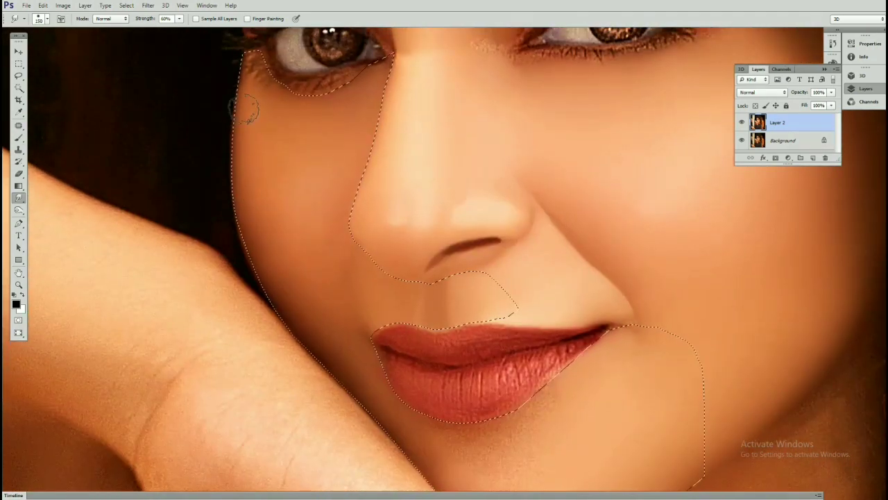
{"action": "left_click_drag", "start_coordinate": [313, 347], "coordinate": [236, 208]}
{"action": "left_click_drag", "start_coordinate": [370, 306], "coordinate": [328, 247]}
{"action": "key", "text": "bracketright"}
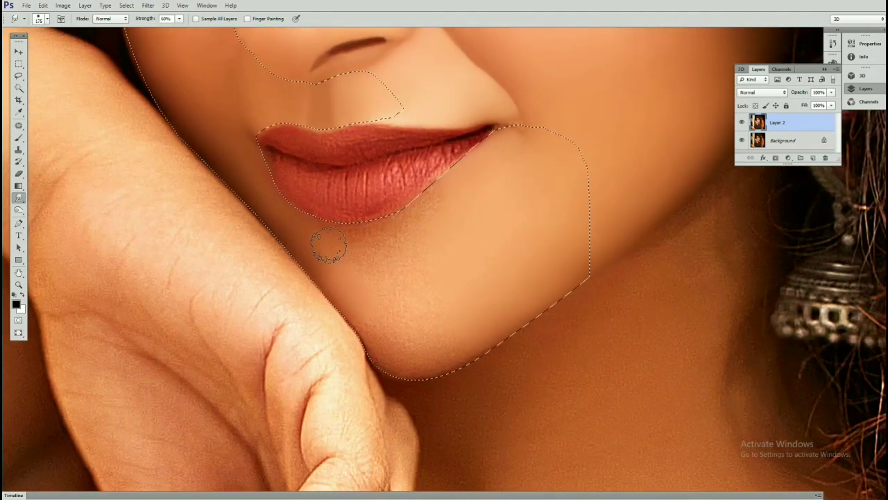
{"action": "key", "text": "bracketleft"}
{"action": "key", "text": "bracketleft"}
{"action": "key", "text": "bracketleft"}
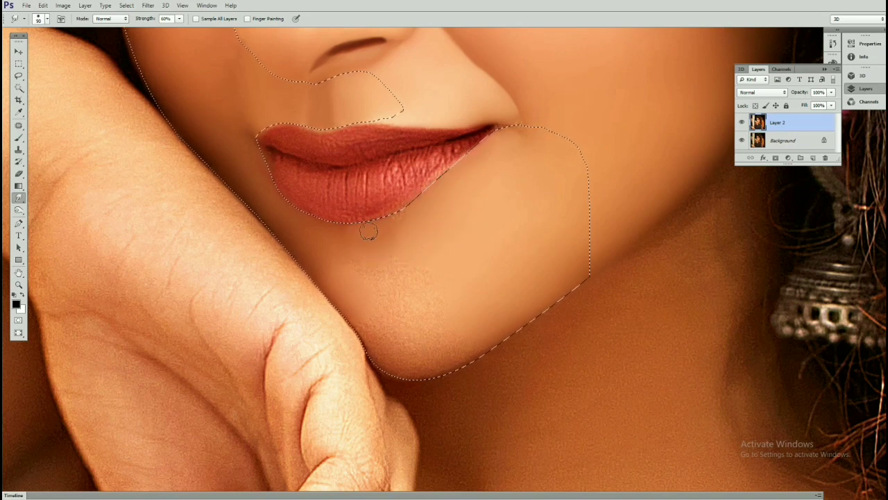
{"action": "key", "text": "bracketright"}
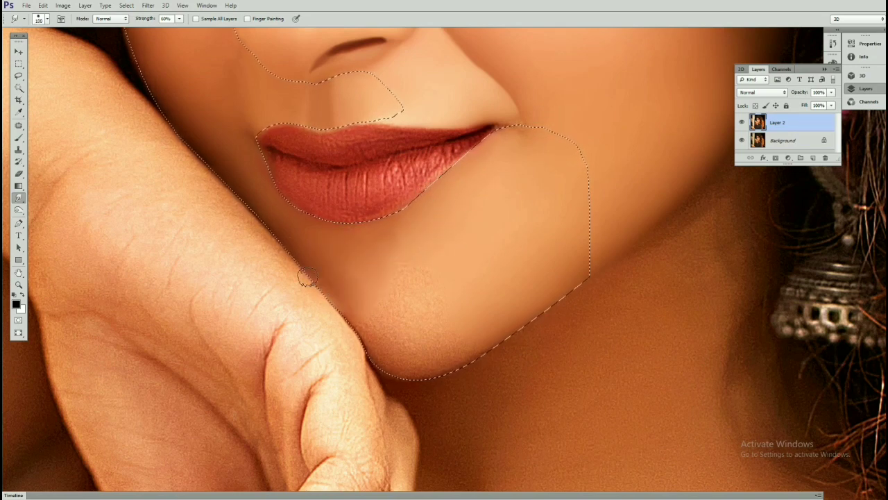
{"action": "key", "text": "bracketright"}
{"action": "key", "text": "bracketright"}
{"action": "key", "text": "bracketright"}
{"action": "scroll", "coordinate": [343, 290], "scroll_direction": "down", "scroll_amount": 1}
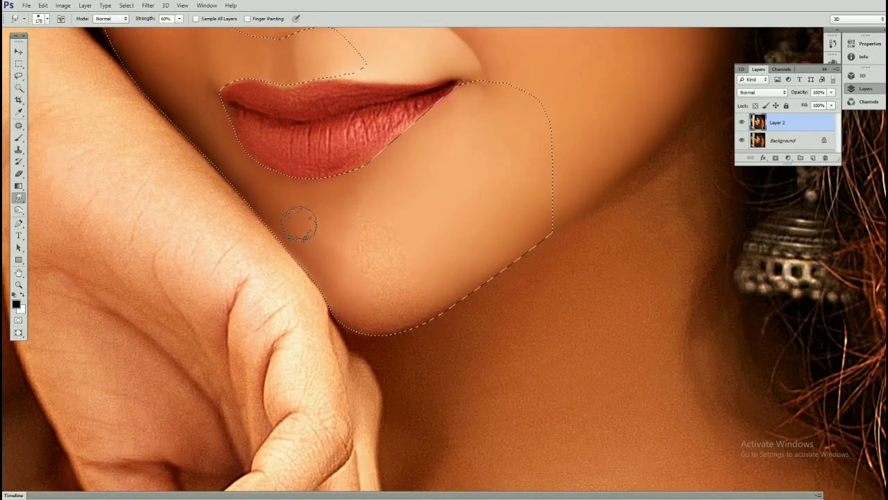
{"action": "key", "text": "bracketright"}
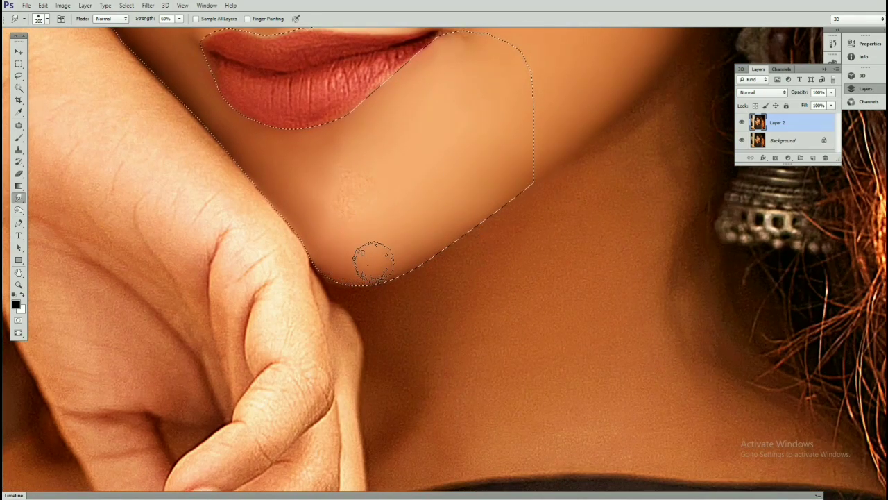
{"action": "scroll", "coordinate": [357, 229], "scroll_direction": "up", "scroll_amount": 1}
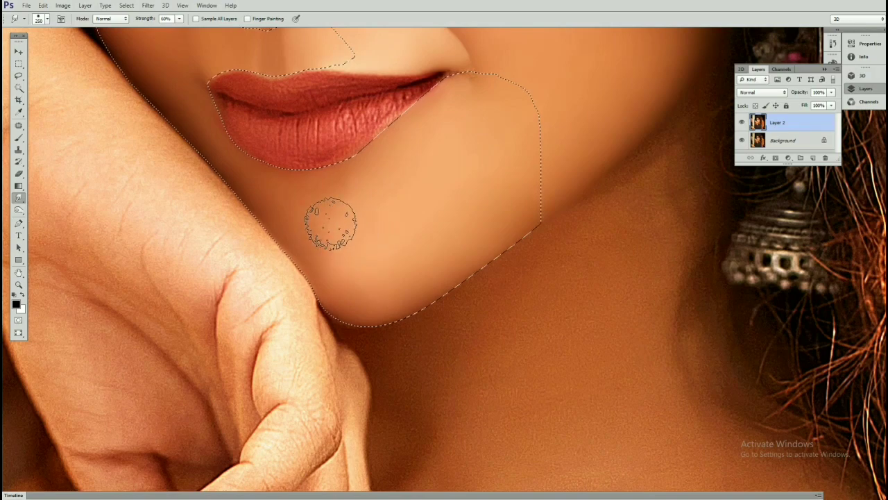
{"action": "left_click_drag", "start_coordinate": [332, 224], "coordinate": [306, 238]}
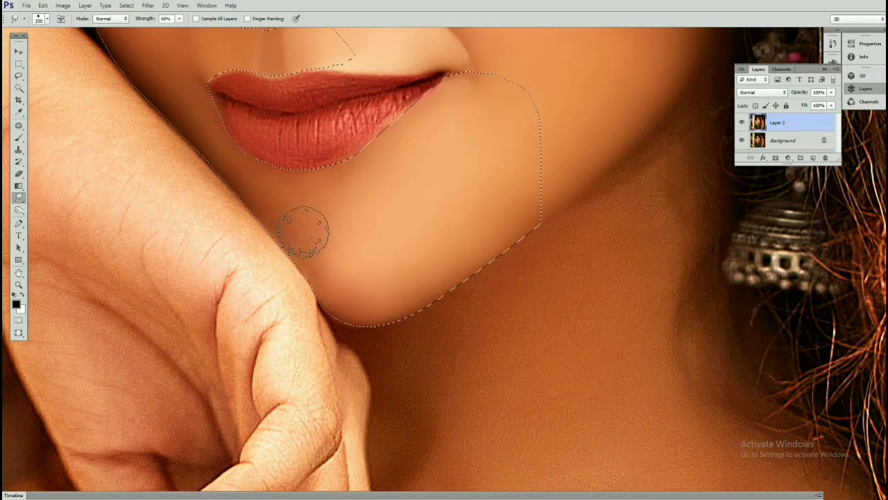
- Finish smoothing the chin with a 300 brush, then deselect the lower-face selection
{"action": "key", "text": "bracketright"}
{"action": "key", "text": "bracketright"}
{"action": "key", "text": "bracketright"}
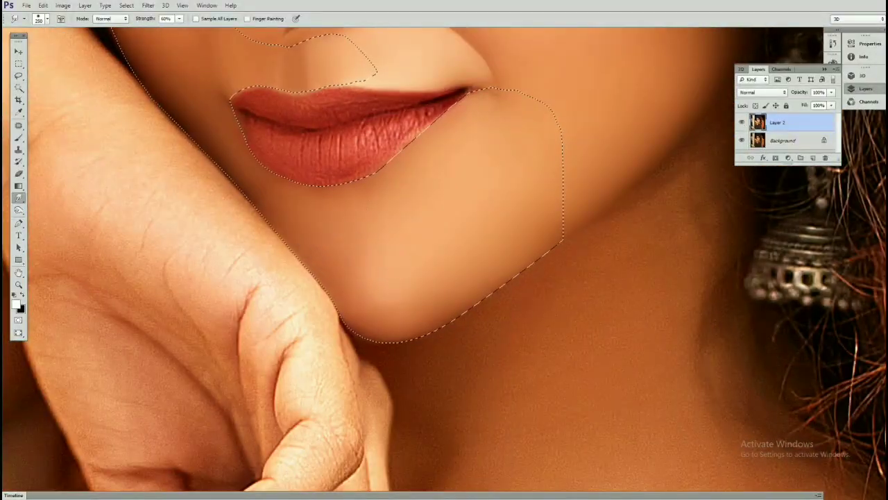
{"action": "scroll", "coordinate": [430, 134], "scroll_direction": "up", "scroll_amount": 3}
{"action": "scroll", "coordinate": [431, 135], "scroll_direction": "left", "scroll_amount": 3}
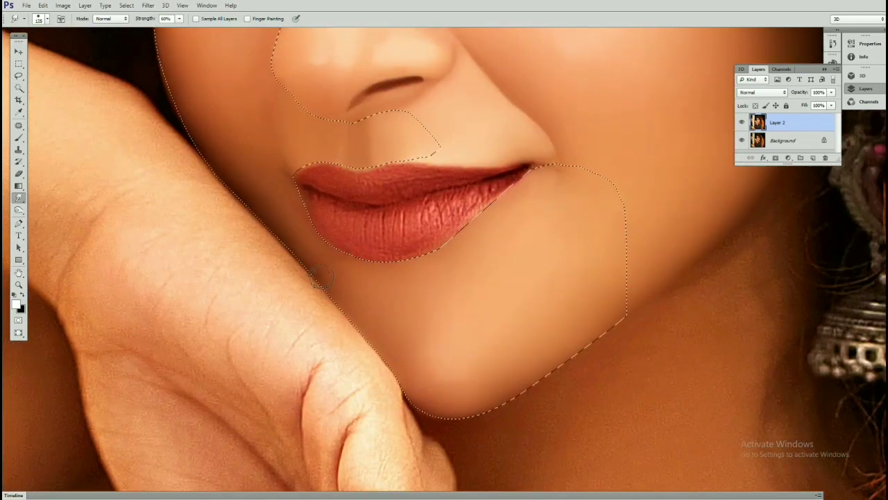
{"action": "scroll", "coordinate": [340, 315], "scroll_direction": "down", "scroll_amount": 1}
{"action": "scroll", "coordinate": [340, 315], "scroll_direction": "right", "scroll_amount": 1}
{"action": "key", "text": "ctrl+d"}
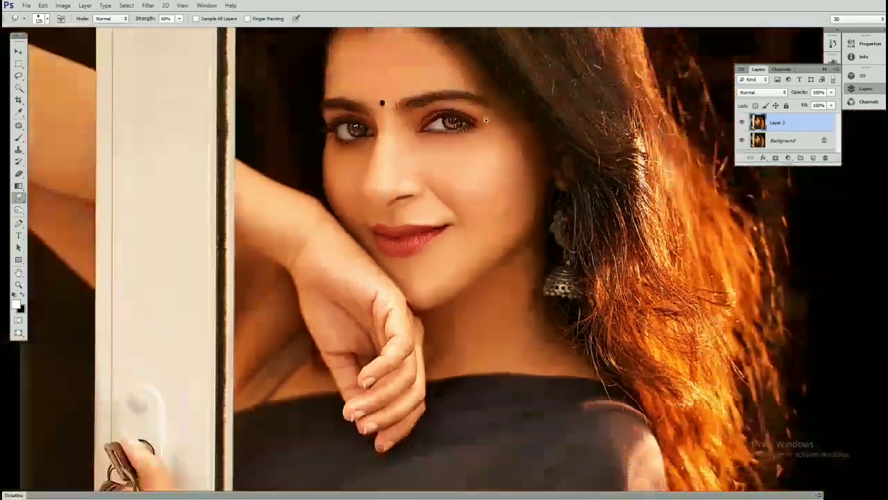
- Zoom in on the forehead and smudge the left forehead skin smooth
{"action": "scroll", "coordinate": [486, 121], "scroll_direction": "up", "scroll_amount": 1}
{"action": "scroll", "coordinate": [515, 178], "scroll_direction": "up", "scroll_amount": 3}
{"action": "scroll", "coordinate": [436, 148], "scroll_direction": "up", "scroll_amount": 3}
{"action": "scroll", "coordinate": [449, 165], "scroll_direction": "up", "scroll_amount": 3}
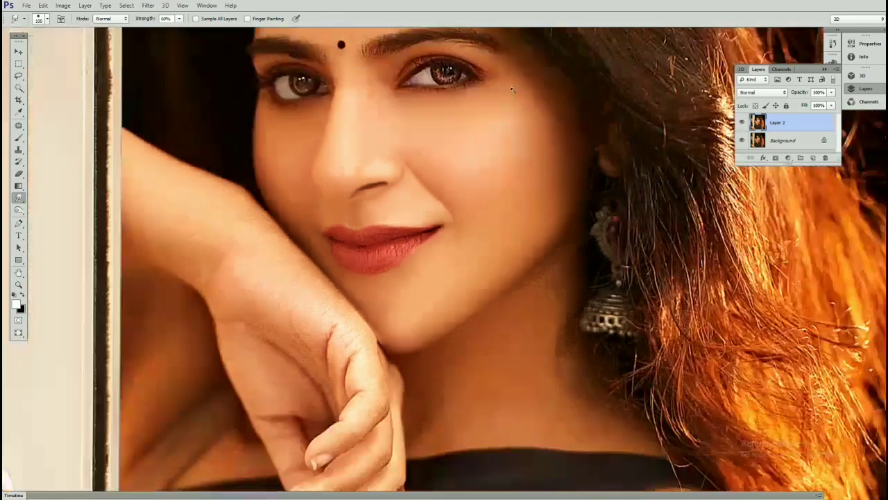
{"action": "scroll", "coordinate": [398, 120], "scroll_direction": "up", "scroll_amount": 3}
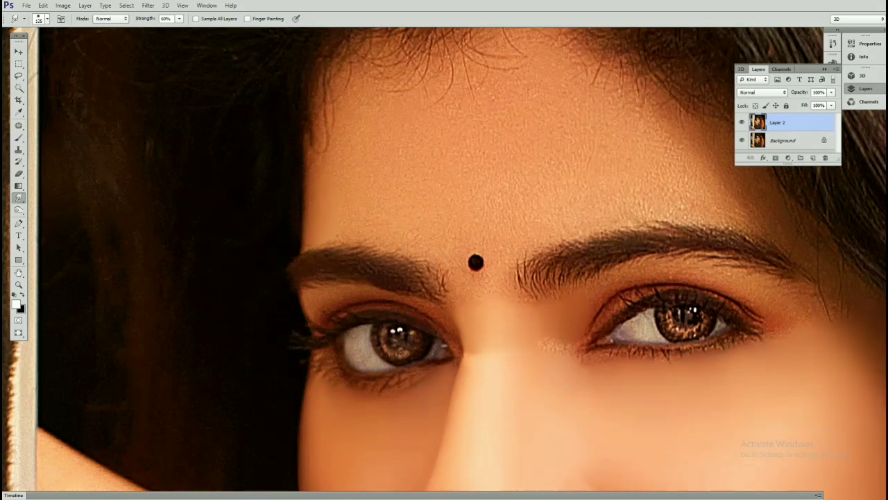
{"action": "left_click_drag", "start_coordinate": [331, 175], "coordinate": [371, 204]}
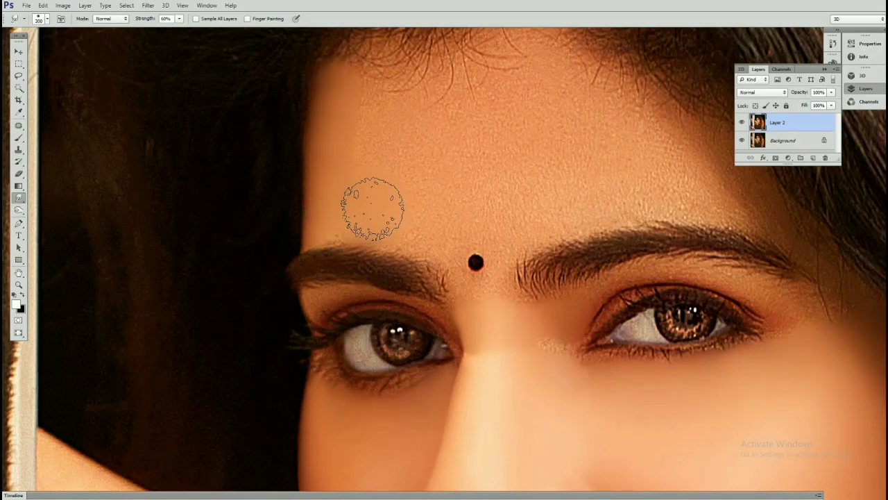
- Enlarge the brush and smooth the texture across the forehead and its speckled patch
{"action": "key", "text": "bracketright"}
{"action": "key", "text": "bracketright"}
{"action": "key", "text": "bracketright"}
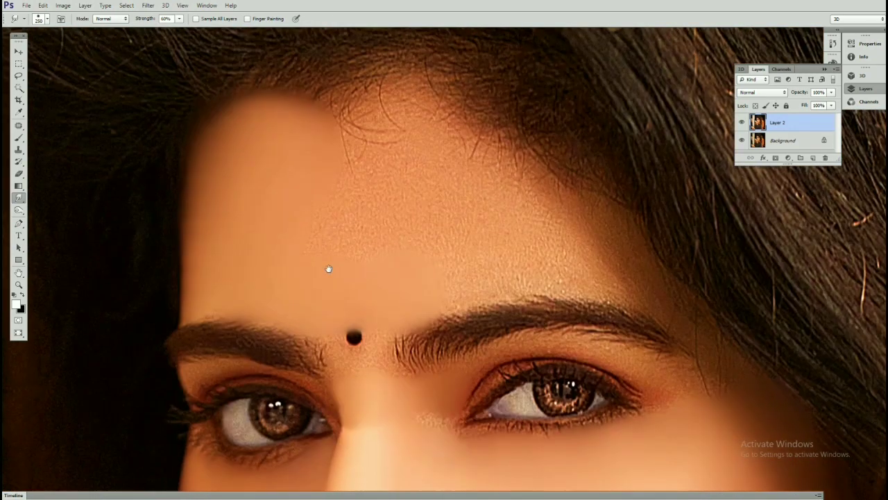
{"action": "key", "text": "bracketright"}
{"action": "key", "text": "bracketright"}
{"action": "mouse_move", "coordinate": [456, 159]}
{"action": "left_mouse_down"}
{"action": "mouse_move", "coordinate": [446, 142]}
{"action": "mouse_move", "coordinate": [328, 125]}
{"action": "left_mouse_up"}
{"action": "key", "text": "bracketleft"}
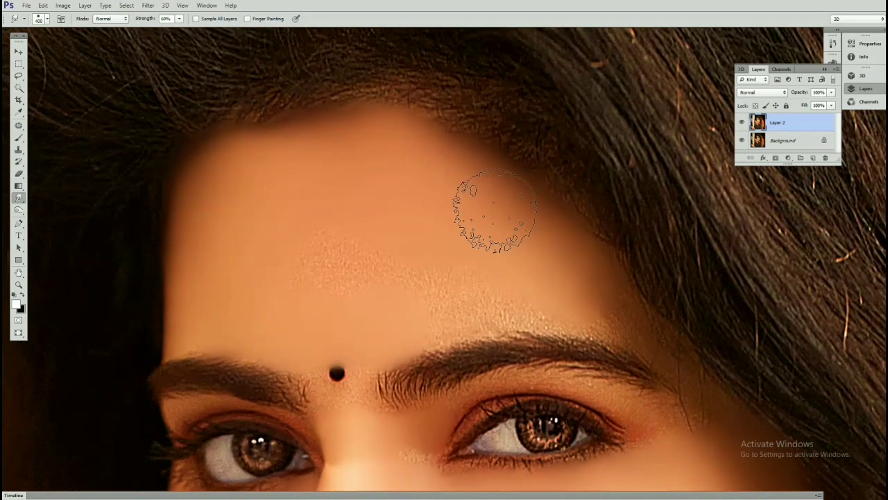
{"action": "key", "text": "bracketleft"}
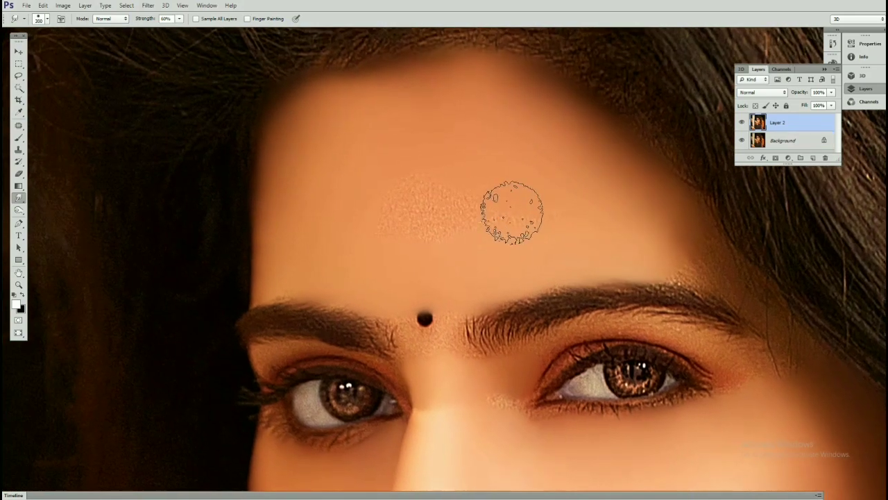
{"action": "key", "text": "bracketright"}
{"action": "key", "text": "bracketright"}
{"action": "left_click_drag", "start_coordinate": [436, 198], "coordinate": [418, 174]}
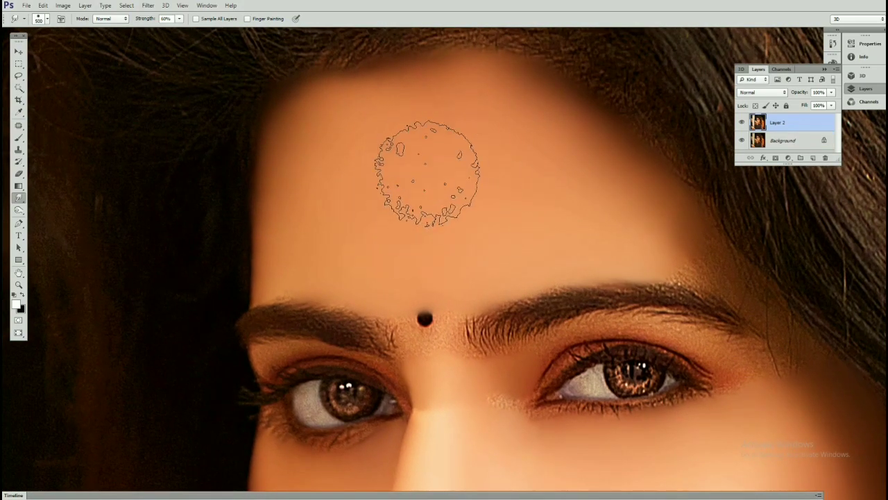
{"action": "key", "text": "bracketleft"}
{"action": "key", "text": "bracketleft"}
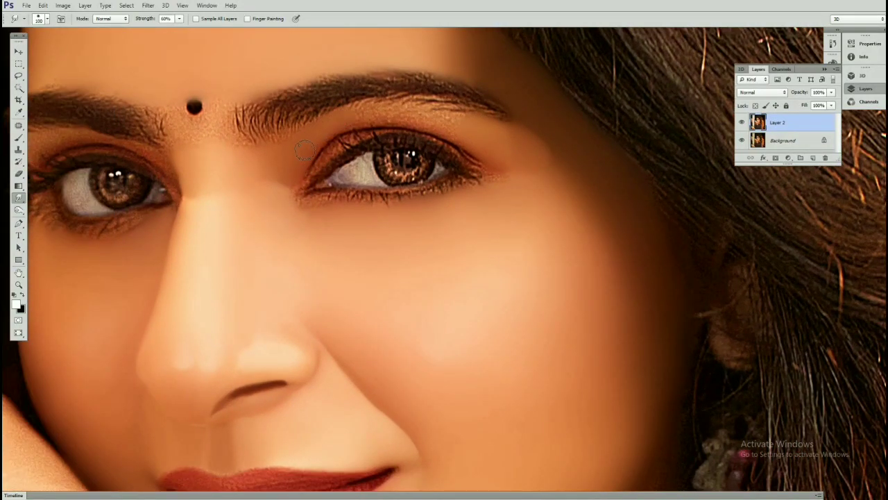
- Enlarge the smudge brush and smooth the eyebrow area and upper forehead above the bindi
{"action": "key", "text": "bracketright"}
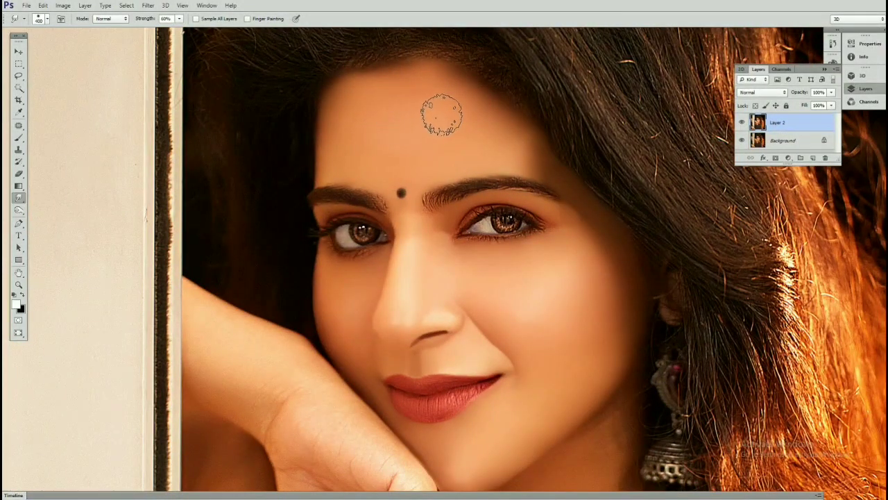
{"action": "key", "text": "bracketright"}
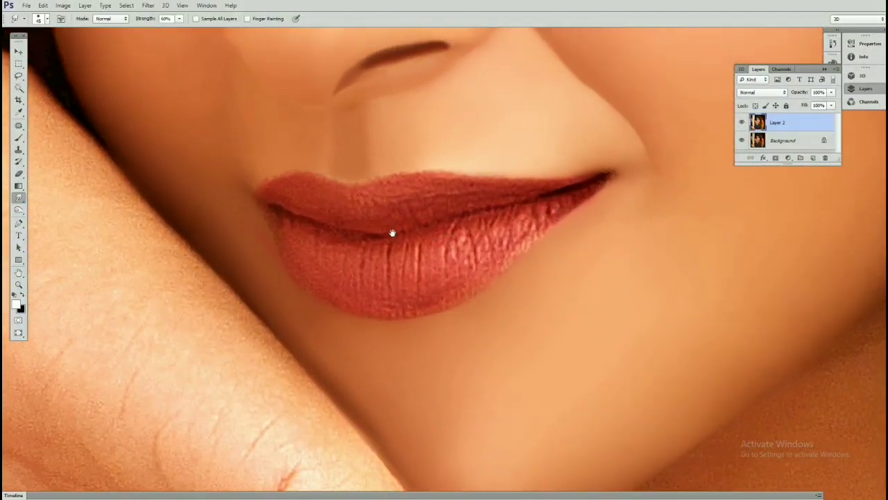
- Trace a pen path around the lips and turn it into a feathered selection
{"action": "key", "text": "p"}
{"action": "left_click", "coordinate": [253, 195]}
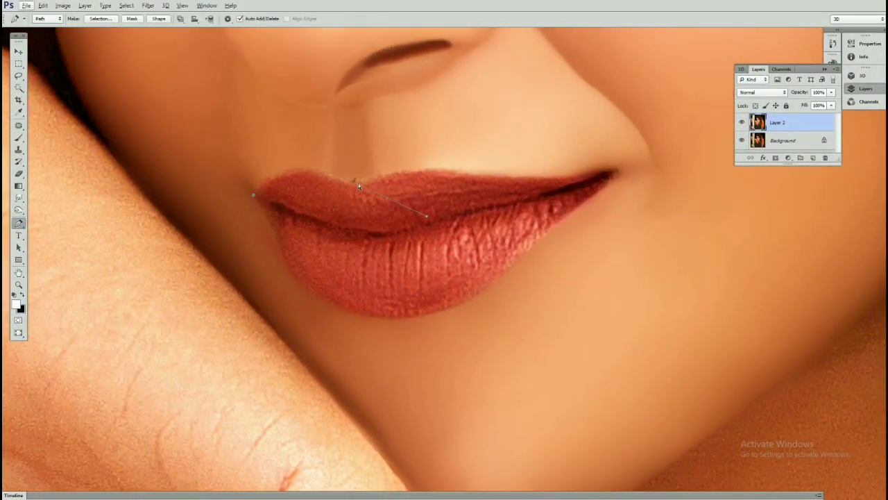
{"action": "left_click", "coordinate": [356, 184]}
{"action": "left_click_drag", "start_coordinate": [557, 217], "coordinate": [616, 166]}
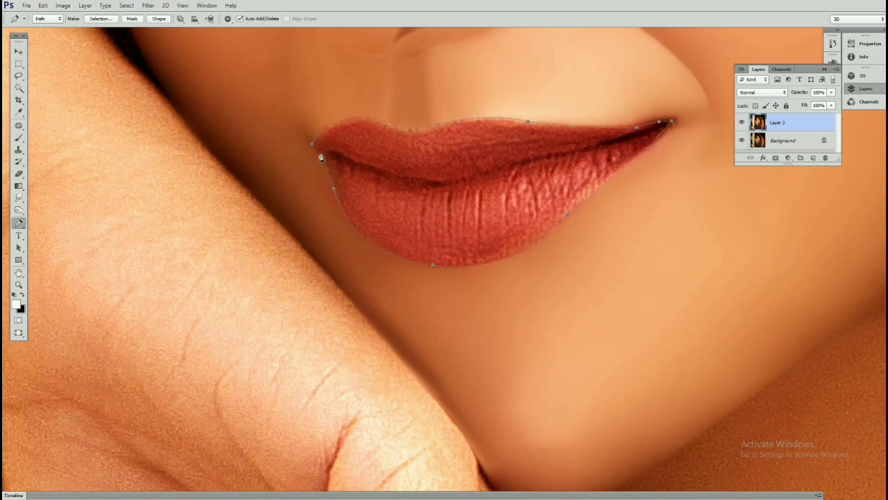
{"action": "left_click", "coordinate": [321, 157]}
{"action": "key", "text": "ctrl+Return"}
{"action": "key", "text": "m"}
{"action": "right_click", "coordinate": [478, 156]}
{"action": "left_click", "coordinate": [499, 182]}
{"action": "left_click", "coordinate": [504, 178]}
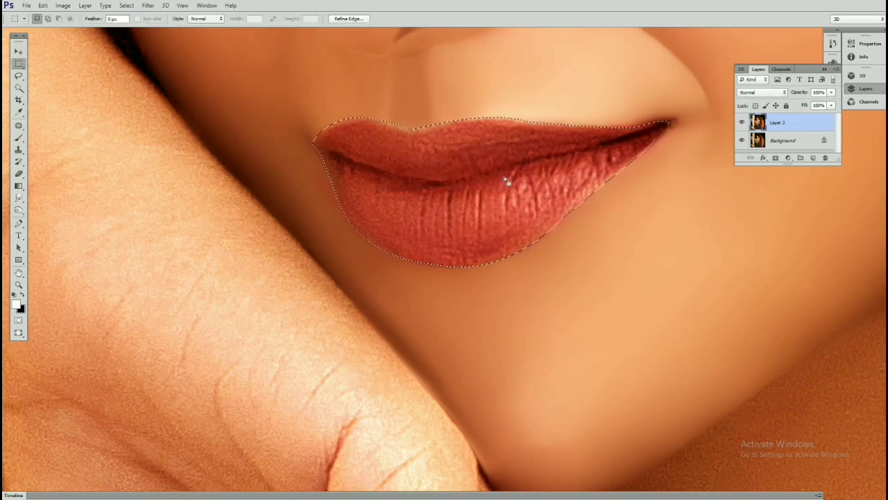
- Switch to the Smudge tool and zoom in on the lower lip and its left corner
{"action": "left_click", "coordinate": [18, 198]}
{"action": "key", "text": "ctrl+plus"}
{"action": "scroll", "coordinate": [356, 206], "scroll_direction": "up", "scroll_amount": 3}
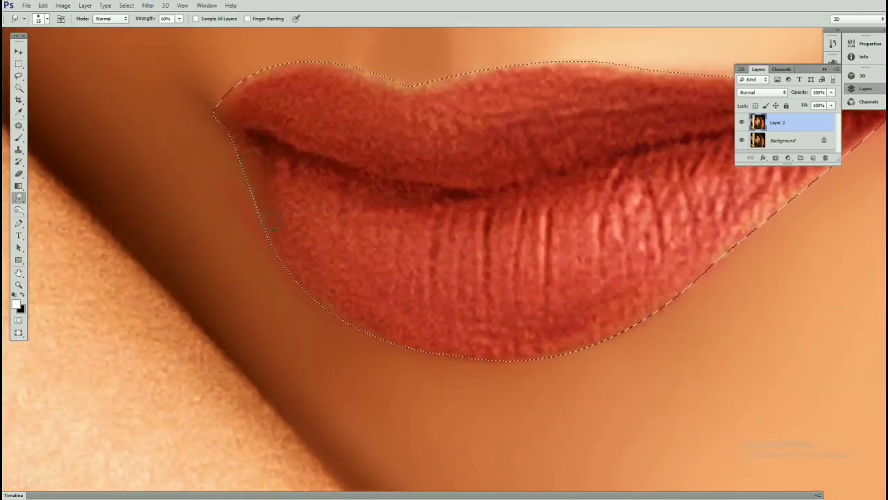
{"action": "mouse_move", "coordinate": [272, 221]}
{"action": "left_mouse_down"}
{"action": "mouse_move", "coordinate": [282, 267]}
{"action": "mouse_move", "coordinate": [253, 203]}
{"action": "left_mouse_up"}
{"action": "mouse_move", "coordinate": [341, 297]}
{"action": "left_mouse_down"}
{"action": "mouse_move", "coordinate": [311, 246]}
{"action": "mouse_move", "coordinate": [185, 137]}
{"action": "left_mouse_up"}
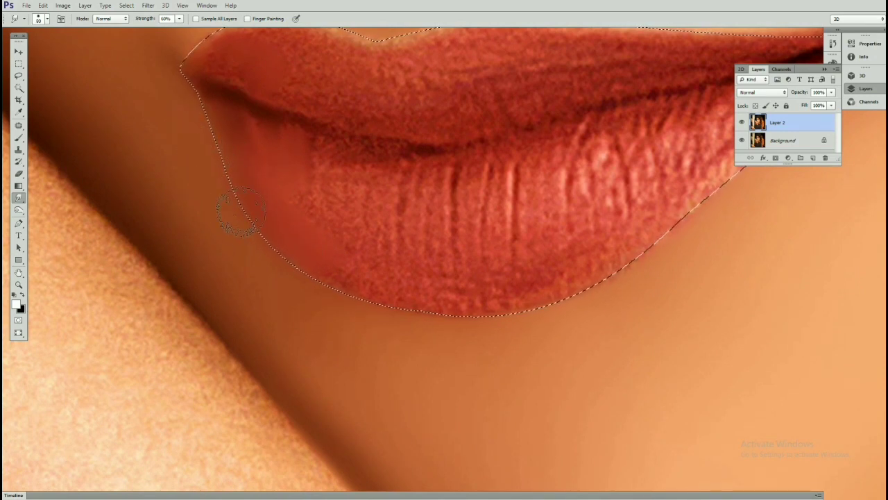
{"action": "left_click_drag", "start_coordinate": [444, 192], "coordinate": [326, 137]}
- Size the smudge brush for fine detail and broader strokes near the lip corner
{"action": "key", "text": "bracketleft"}
{"action": "key", "text": "bracketleft"}
{"action": "key", "text": "bracketleft"}
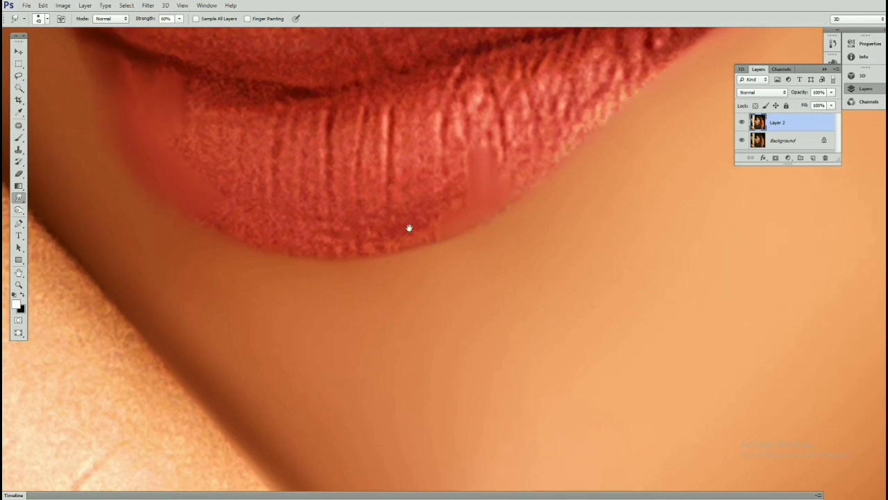
{"action": "scroll", "coordinate": [406, 228], "scroll_direction": "up", "scroll_amount": 1}
{"action": "scroll", "coordinate": [357, 188], "scroll_direction": "up", "scroll_amount": 1}
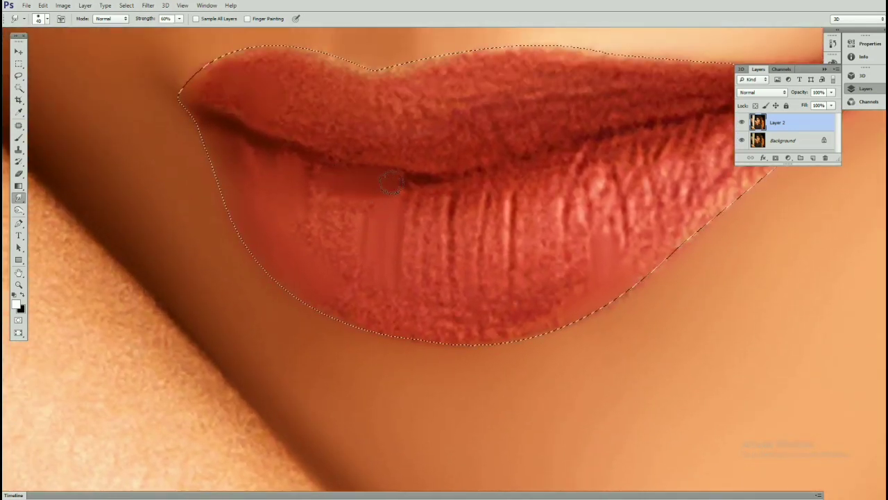
{"action": "scroll", "coordinate": [328, 187], "scroll_direction": "up", "scroll_amount": 1}
{"action": "key", "text": "bracketleft"}
{"action": "key", "text": "bracketleft"}
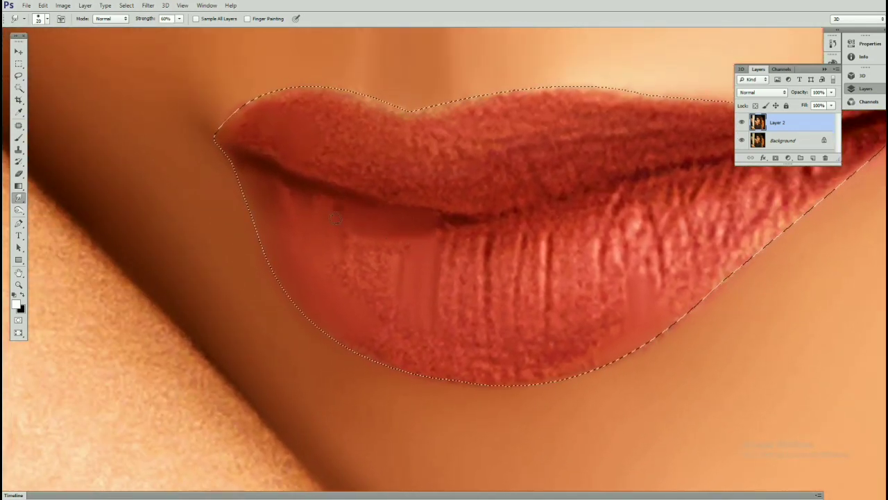
{"action": "key", "text": "bracketright"}
{"action": "key", "text": "bracketright"}
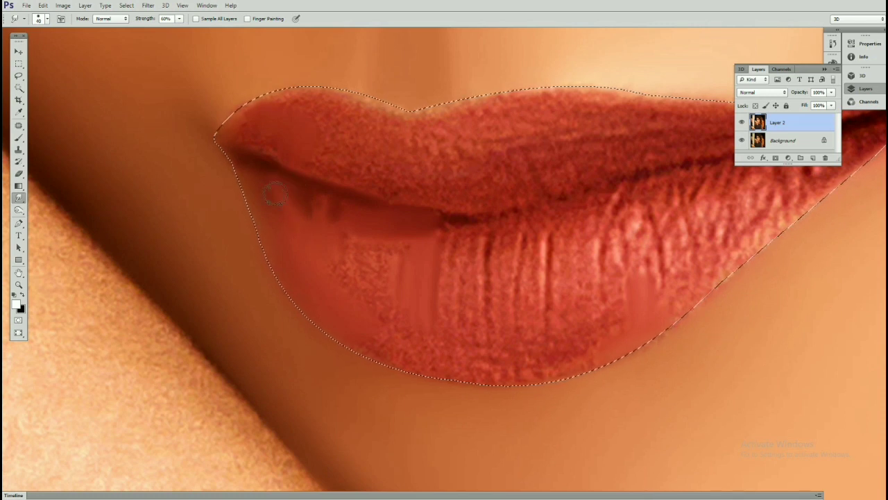
{"action": "scroll", "coordinate": [254, 176], "scroll_direction": "down", "scroll_amount": 2}
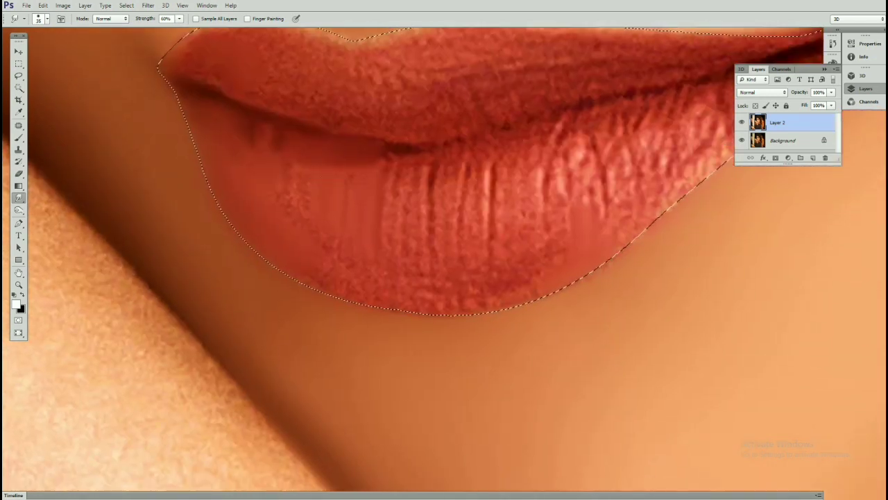
{"action": "scroll", "coordinate": [340, 262], "scroll_direction": "down", "scroll_amount": 2}
{"action": "key", "text": "bracketright"}
{"action": "key", "text": "bracketright"}
{"action": "key", "text": "bracketright"}
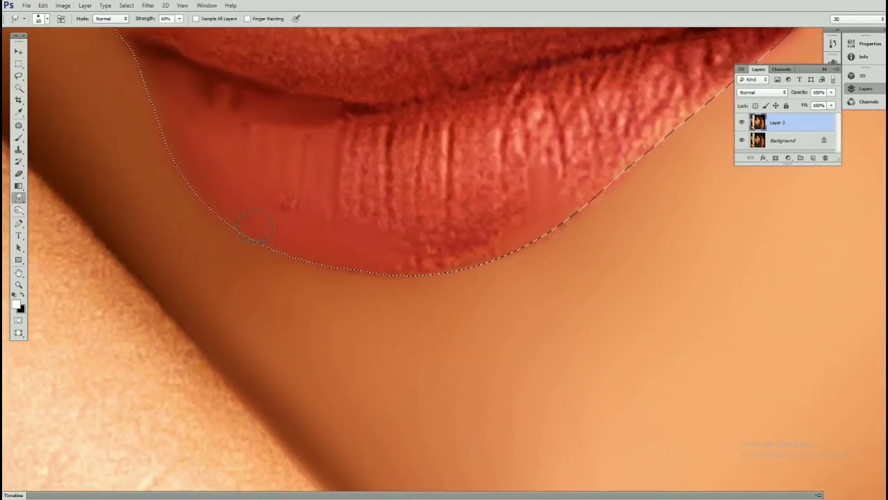
{"action": "scroll", "coordinate": [399, 249], "scroll_direction": "down", "scroll_amount": 1}
{"action": "scroll", "coordinate": [399, 250], "scroll_direction": "up", "scroll_amount": 1}
{"action": "scroll", "coordinate": [430, 236], "scroll_direction": "up", "scroll_amount": 2}
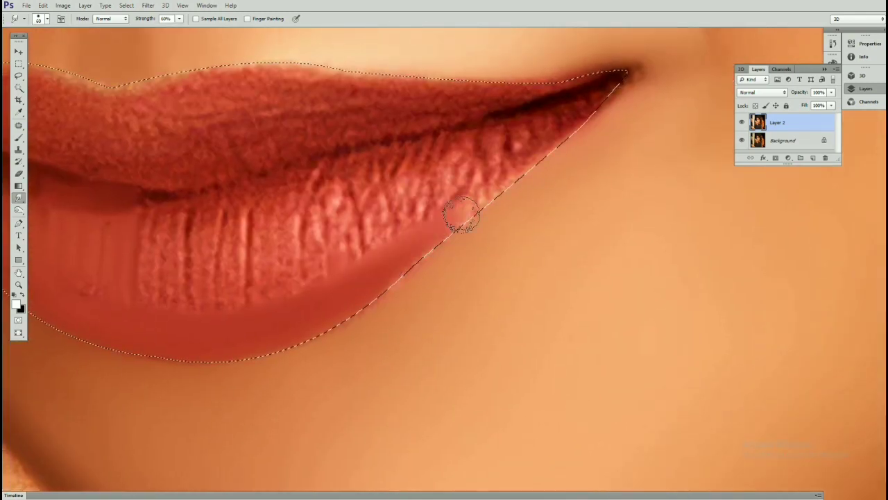
- Pan across the lower lip and smudge the texture between its patches
{"action": "left_click_drag", "start_coordinate": [476, 194], "coordinate": [372, 274]}
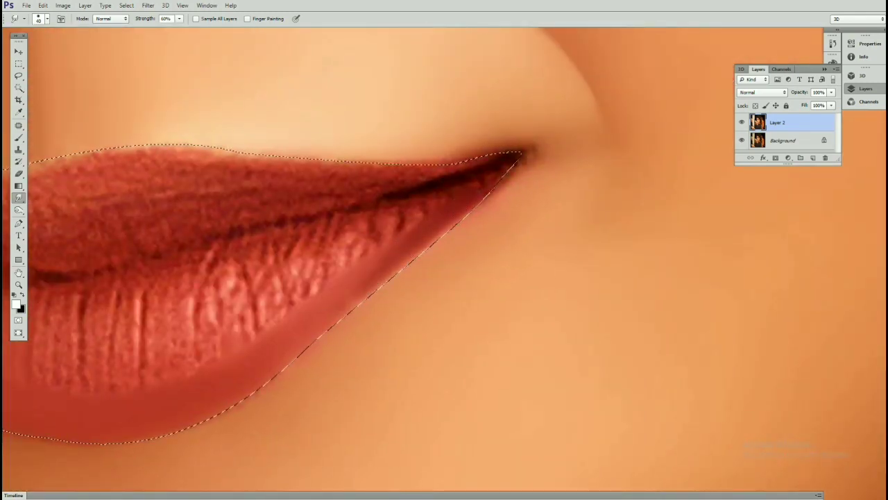
{"action": "left_click_drag", "start_coordinate": [466, 182], "coordinate": [574, 137]}
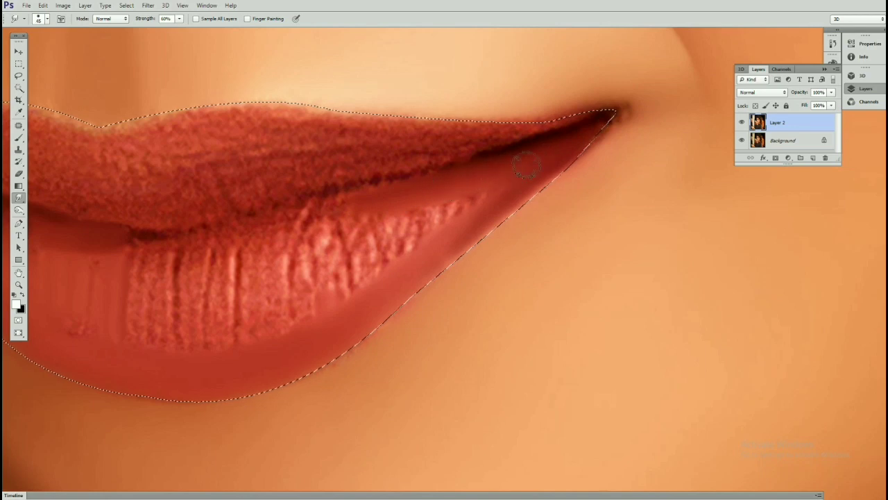
{"action": "left_click_drag", "start_coordinate": [526, 165], "coordinate": [624, 142]}
{"action": "mouse_move", "coordinate": [403, 205]}
{"action": "left_mouse_down"}
{"action": "mouse_move", "coordinate": [503, 183]}
{"action": "mouse_move", "coordinate": [420, 189]}
{"action": "left_mouse_up"}
{"action": "mouse_move", "coordinate": [600, 160]}
{"action": "left_mouse_down"}
{"action": "mouse_move", "coordinate": [499, 162]}
{"action": "mouse_move", "coordinate": [548, 132]}
{"action": "left_mouse_up"}
{"action": "mouse_move", "coordinate": [396, 199]}
{"action": "left_mouse_down"}
{"action": "mouse_move", "coordinate": [377, 243]}
{"action": "mouse_move", "coordinate": [396, 208]}
{"action": "mouse_move", "coordinate": [444, 166]}
{"action": "mouse_move", "coordinate": [506, 134]}
{"action": "mouse_move", "coordinate": [493, 122]}
{"action": "mouse_move", "coordinate": [528, 122]}
{"action": "left_mouse_up"}
- Fine-tune the brush size and smooth more of the lower lip texture
{"action": "scroll", "coordinate": [436, 148], "scroll_direction": "down", "scroll_amount": 5}
{"action": "scroll", "coordinate": [458, 155], "scroll_direction": "up", "scroll_amount": 5}
{"action": "key", "text": "bracketleft"}
{"action": "key", "text": "bracketleft"}
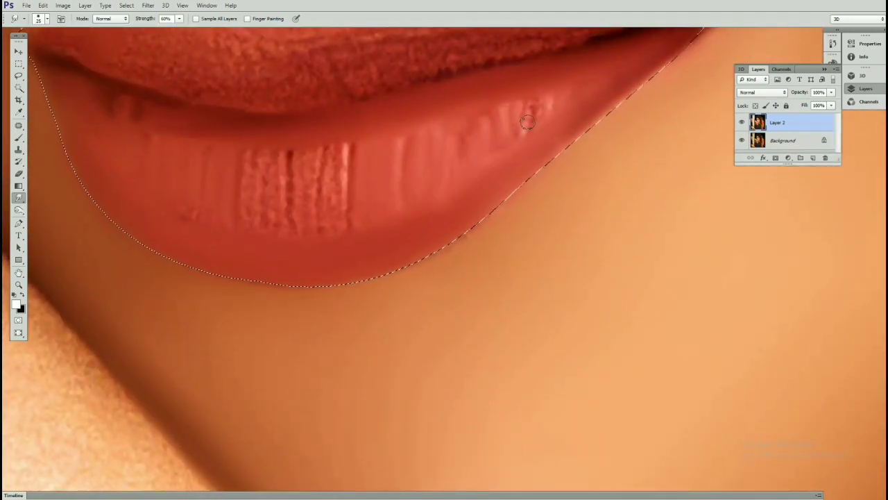
{"action": "scroll", "coordinate": [458, 198], "scroll_direction": "down", "scroll_amount": 3}
{"action": "key", "text": "bracketright"}
{"action": "key", "text": "bracketright"}
{"action": "key", "text": "bracketright"}
{"action": "scroll", "coordinate": [481, 143], "scroll_direction": "up", "scroll_amount": 3}
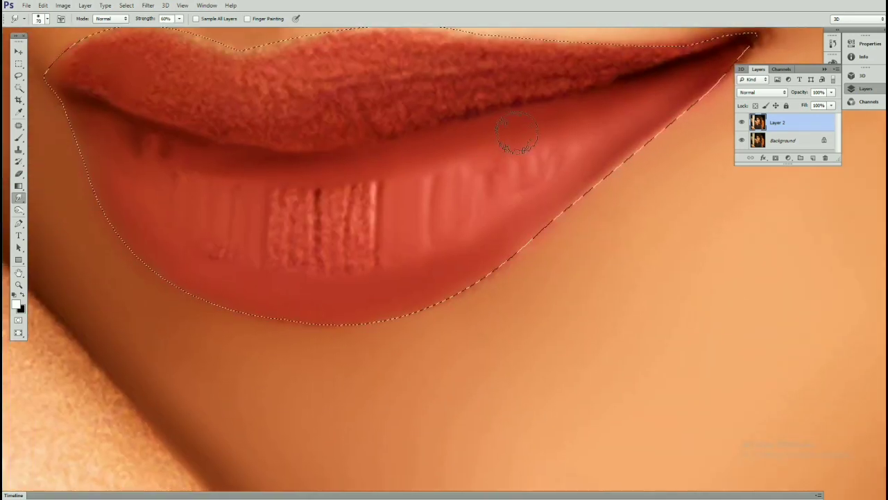
{"action": "scroll", "coordinate": [516, 134], "scroll_direction": "down", "scroll_amount": 3}
{"action": "scroll", "coordinate": [452, 183], "scroll_direction": "up", "scroll_amount": 3}
{"action": "key", "text": "bracketleft"}
{"action": "key", "text": "bracketleft"}
{"action": "key", "text": "bracketleft"}
{"action": "left_click_drag", "start_coordinate": [452, 183], "coordinate": [406, 238]}
{"action": "left_click_drag", "start_coordinate": [460, 195], "coordinate": [499, 246]}
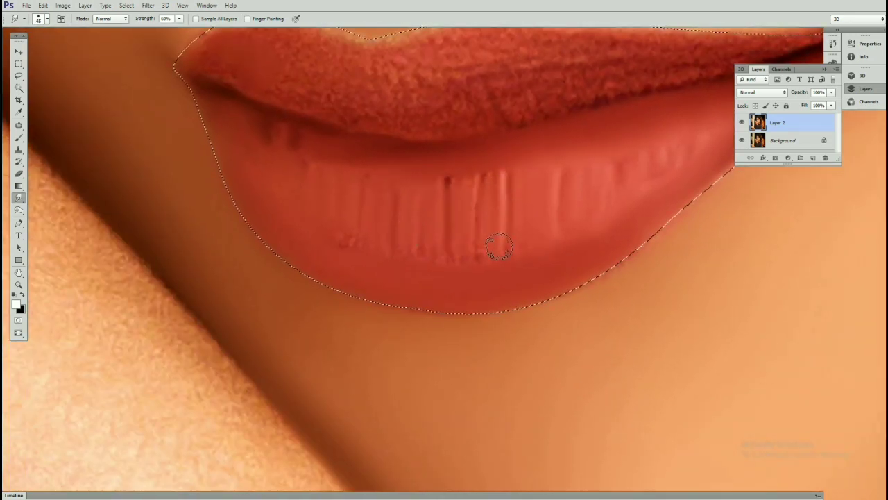
- Zoom in and out over the lower lip while resizing the brush for detail work
{"action": "scroll", "coordinate": [425, 244], "scroll_direction": "down", "scroll_amount": 1}
{"action": "scroll", "coordinate": [389, 229], "scroll_direction": "up", "scroll_amount": 1}
{"action": "scroll", "coordinate": [389, 180], "scroll_direction": "down", "scroll_amount": 1}
{"action": "scroll", "coordinate": [388, 167], "scroll_direction": "up", "scroll_amount": 1}
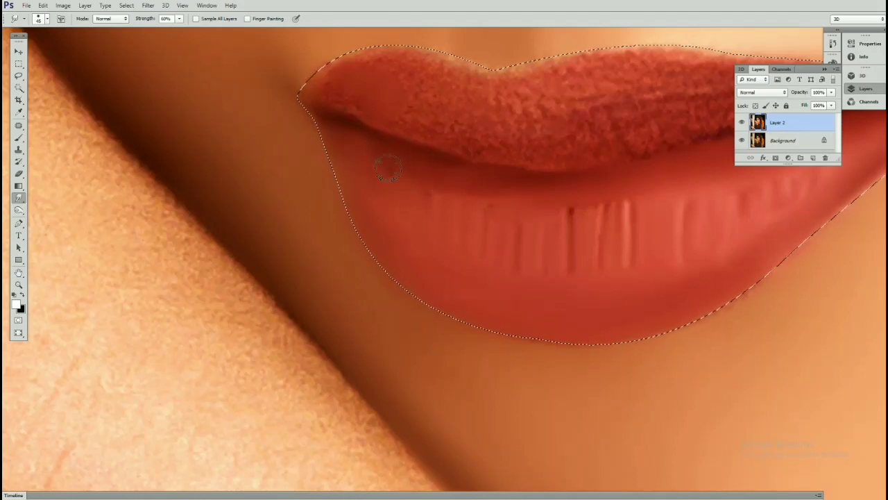
{"action": "scroll", "coordinate": [388, 166], "scroll_direction": "down", "scroll_amount": 1}
{"action": "scroll", "coordinate": [472, 206], "scroll_direction": "up", "scroll_amount": 1}
{"action": "key", "text": "bracketleft"}
{"action": "key", "text": "bracketleft"}
{"action": "key", "text": "bracketleft"}
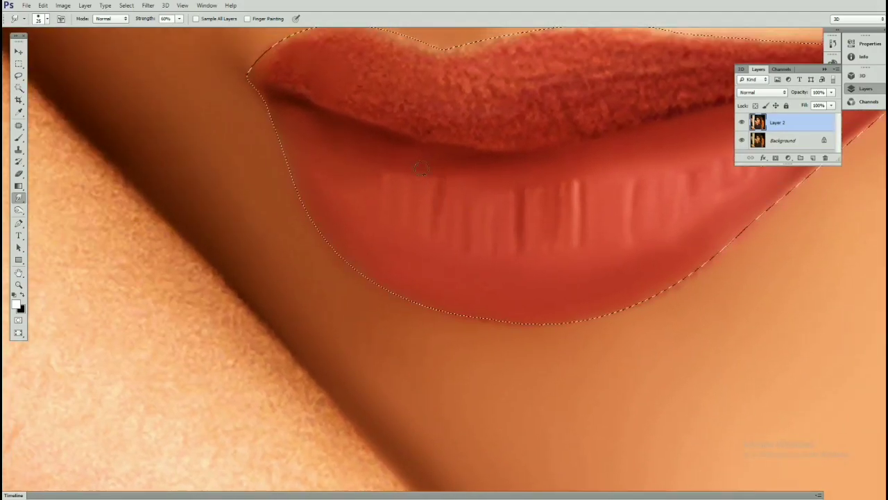
{"action": "scroll", "coordinate": [376, 183], "scroll_direction": "down", "scroll_amount": 1}
{"action": "scroll", "coordinate": [376, 183], "scroll_direction": "up", "scroll_amount": 1}
{"action": "key", "text": "bracketright"}
- Smudge a soft highlight spot on the lower lip, then undo it to compare
{"action": "scroll", "coordinate": [437, 163], "scroll_direction": "right", "scroll_amount": 1}
{"action": "key", "text": "bracketright"}
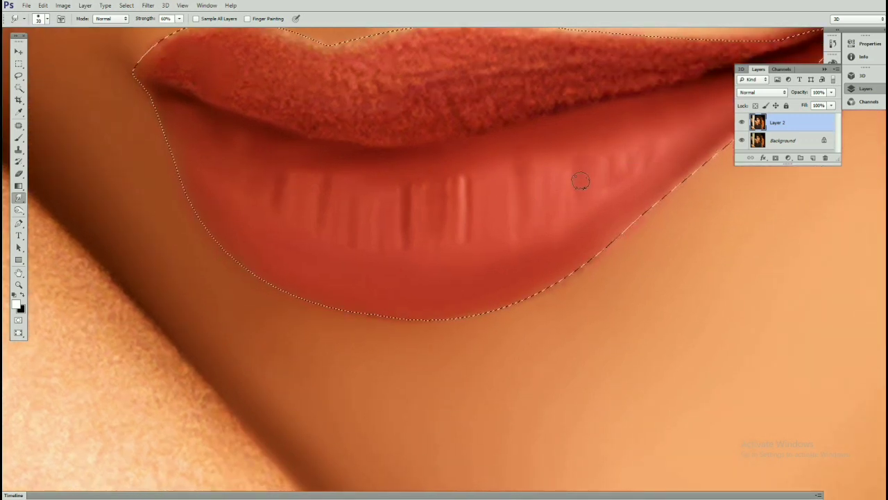
{"action": "key", "text": "bracketleft"}
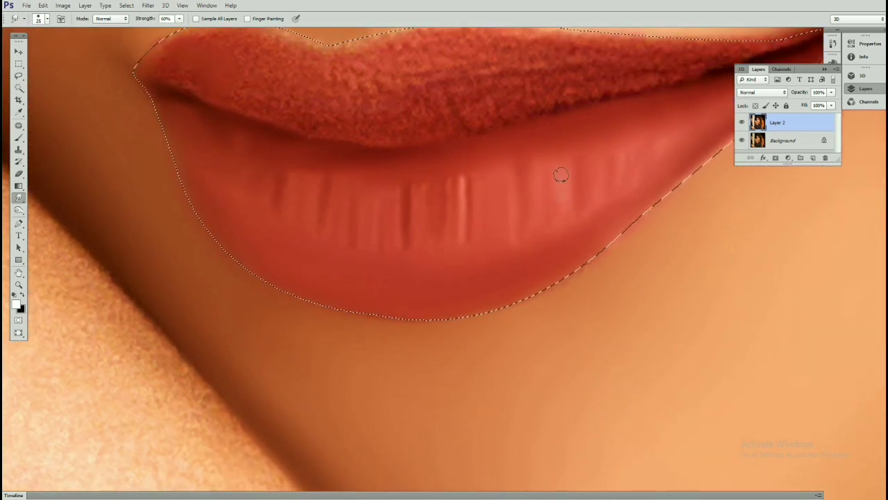
{"action": "scroll", "coordinate": [624, 153], "scroll_direction": "left", "scroll_amount": 1}
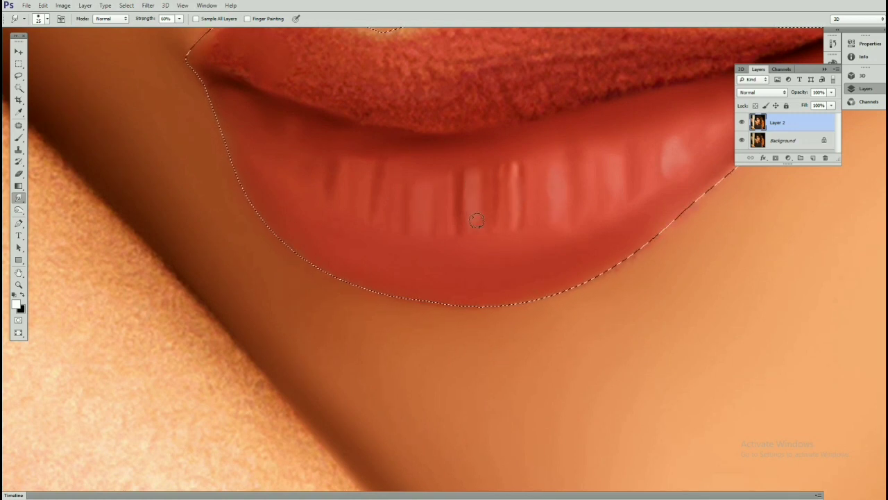
{"action": "scroll", "coordinate": [477, 220], "scroll_direction": "left", "scroll_amount": 1}
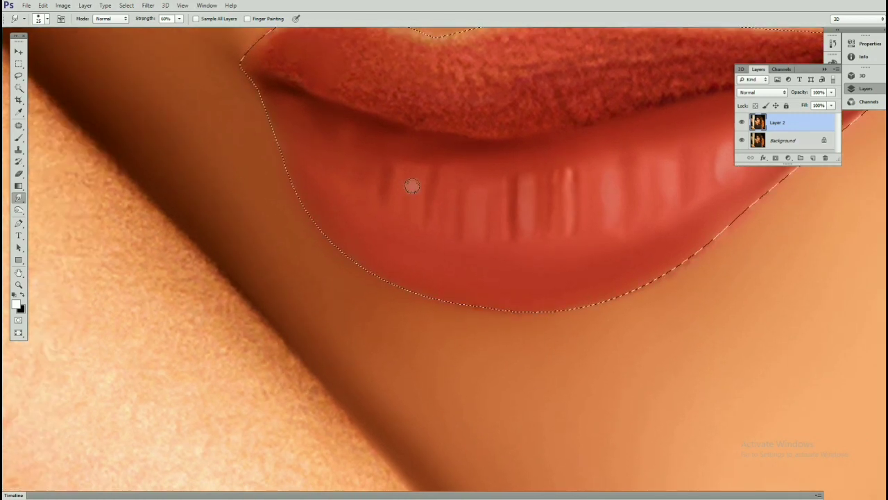
{"action": "left_click", "coordinate": [342, 145]}
{"action": "key", "text": "ctrl+z"}
{"action": "key", "text": "ctrl+z"}
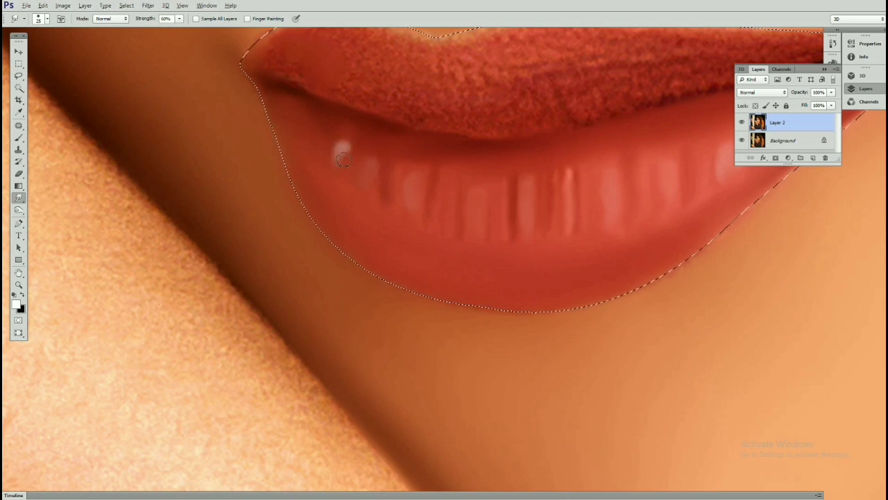
{"action": "scroll", "coordinate": [347, 146], "scroll_direction": "right", "scroll_amount": 2}
{"action": "scroll", "coordinate": [416, 159], "scroll_direction": "right", "scroll_amount": 4}
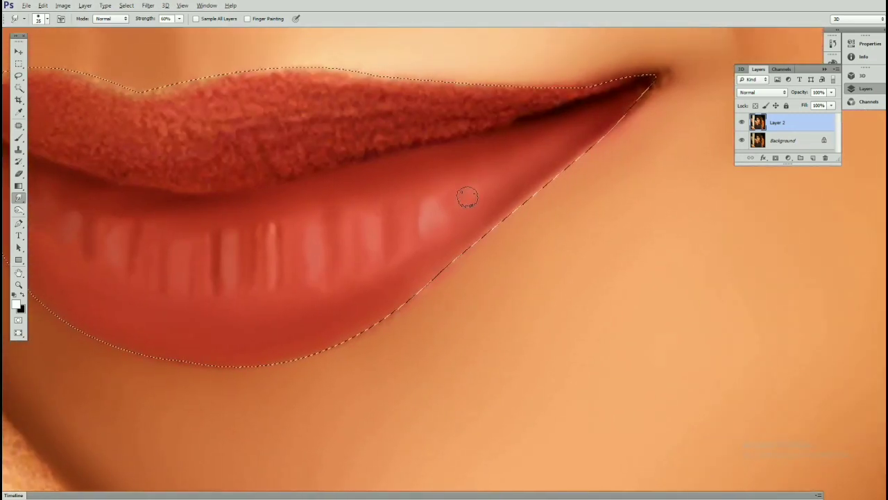
{"action": "scroll", "coordinate": [472, 201], "scroll_direction": "left", "scroll_amount": 3}
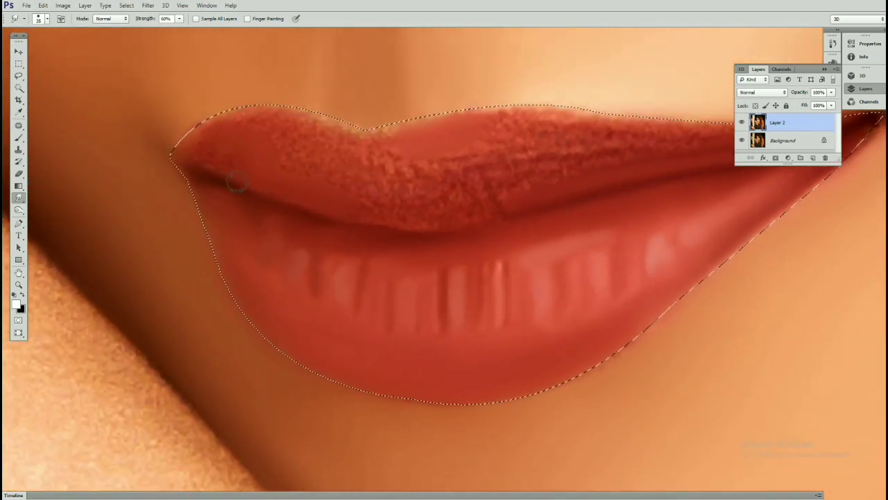
- Smudge the rough patch on the upper lip, then pan across the lip corners
{"action": "key", "text": "bracketleft"}
{"action": "key", "text": "bracketleft"}
{"action": "key", "text": "bracketleft"}
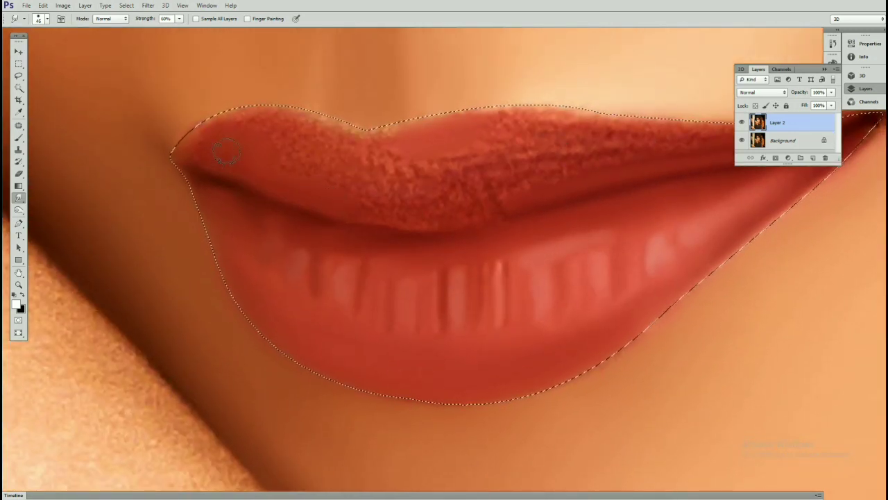
{"action": "key", "text": "bracketright"}
{"action": "key", "text": "bracketright"}
{"action": "key", "text": "bracketright"}
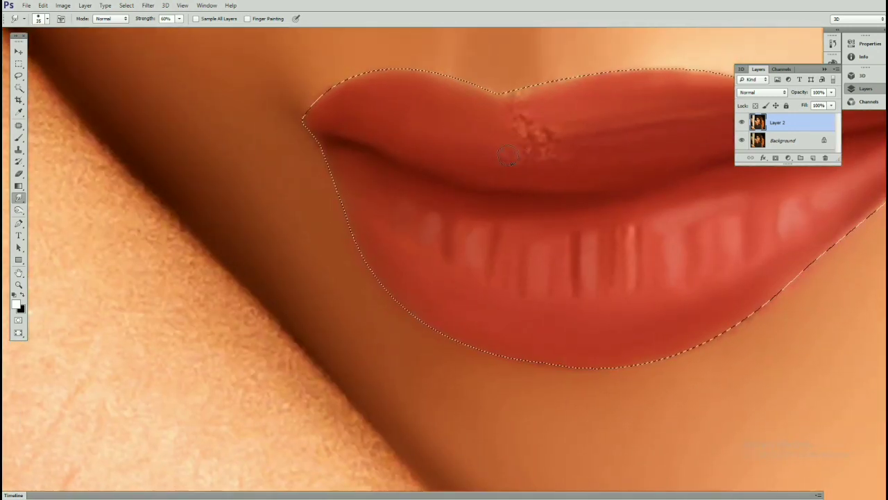
{"action": "left_click_drag", "start_coordinate": [476, 130], "coordinate": [534, 161]}
{"action": "key", "text": "bracketright"}
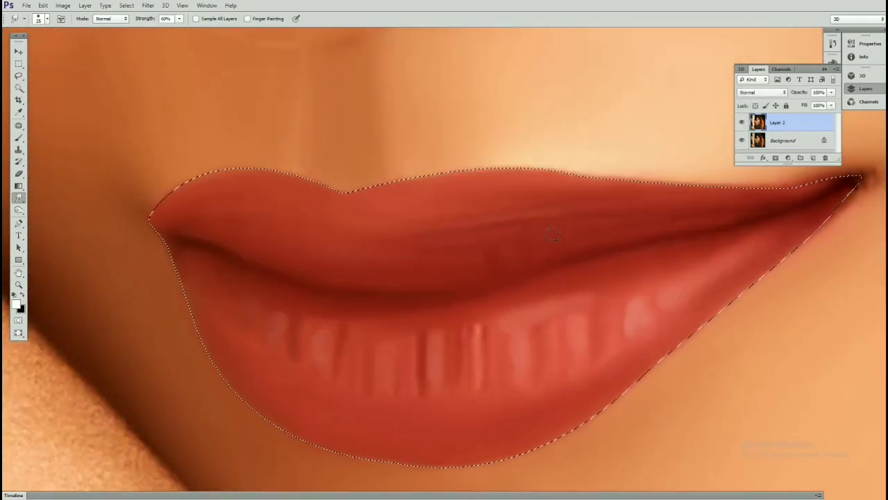
{"action": "left_click_drag", "start_coordinate": [444, 249], "coordinate": [589, 204]}
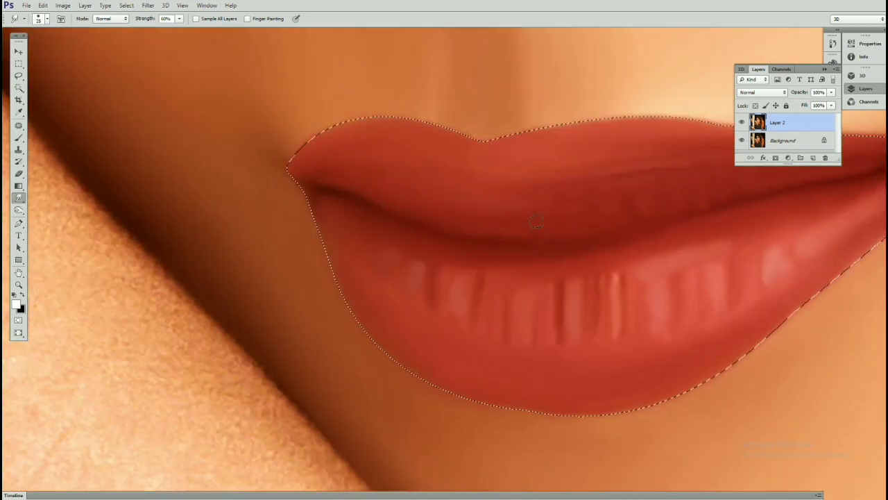
{"action": "left_click_drag", "start_coordinate": [451, 263], "coordinate": [511, 235]}
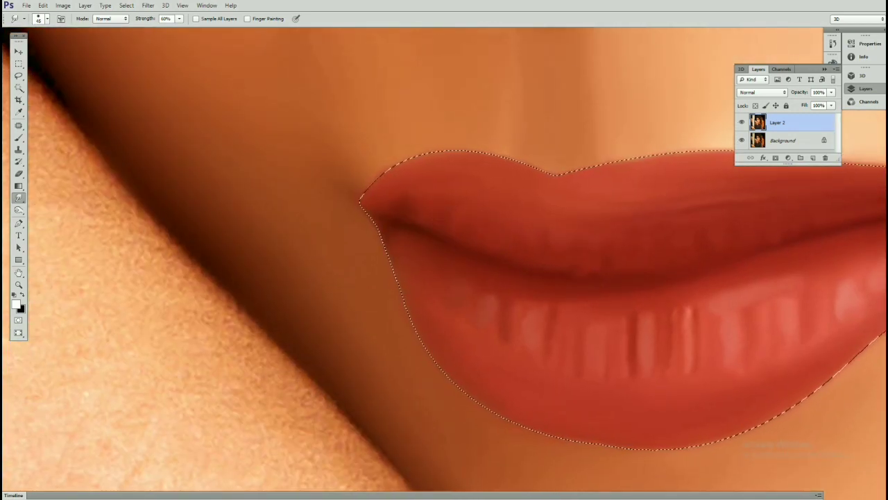
{"action": "left_click_drag", "start_coordinate": [636, 188], "coordinate": [511, 213]}
{"action": "key", "text": "bracketright"}
{"action": "key", "text": "bracketright"}
{"action": "key", "text": "bracketright"}
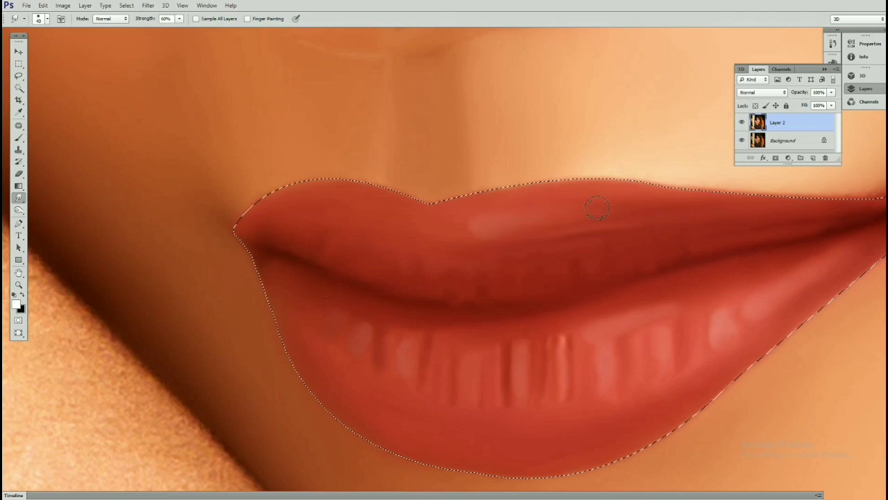
{"action": "left_click_drag", "start_coordinate": [383, 211], "coordinate": [453, 210]}
- View the whole portrait, then zoom back in on the lips
{"action": "key", "text": "ctrl+0"}
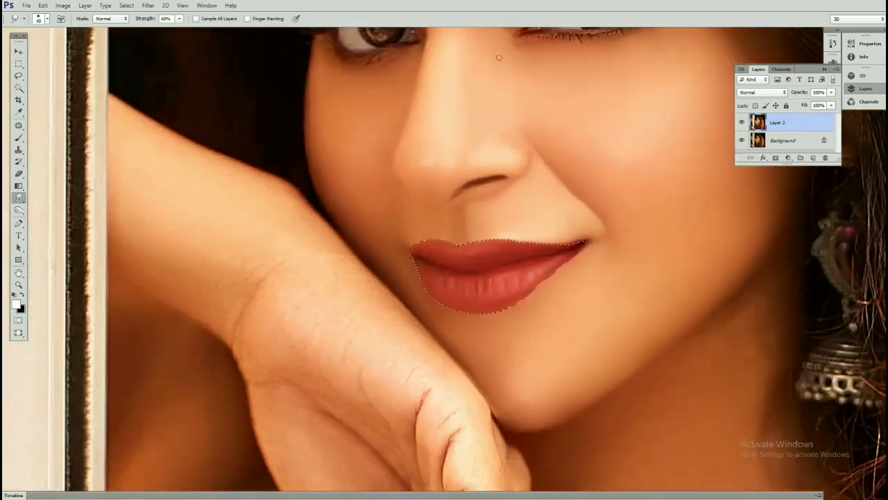
{"action": "key", "text": "ctrl+1"}
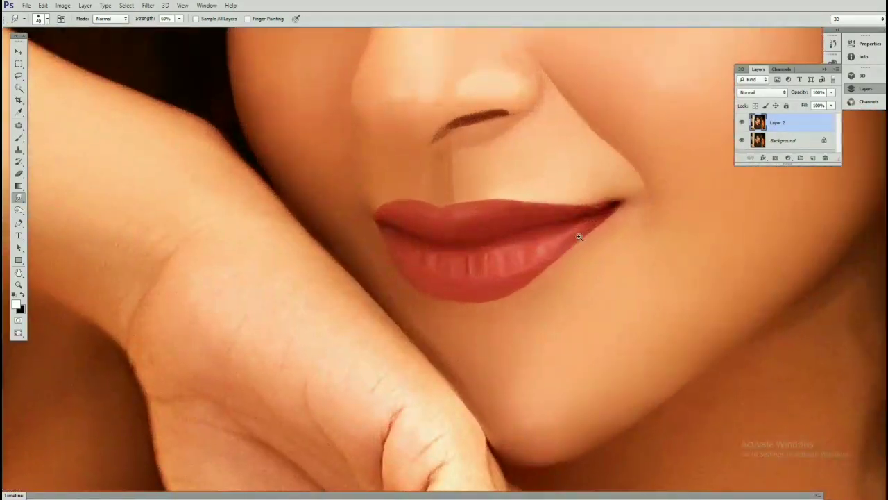
{"action": "left_click_drag", "start_coordinate": [614, 248], "coordinate": [587, 253]}
{"action": "scroll", "coordinate": [625, 167], "scroll_direction": "up", "scroll_amount": 1}
{"action": "scroll", "coordinate": [610, 159], "scroll_direction": "up", "scroll_amount": 1}
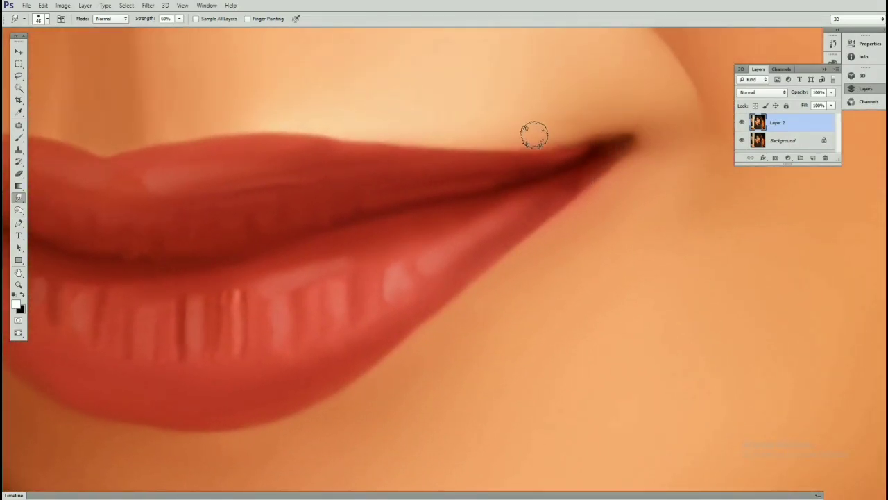
{"action": "scroll", "coordinate": [624, 118], "scroll_direction": "down", "scroll_amount": 1}
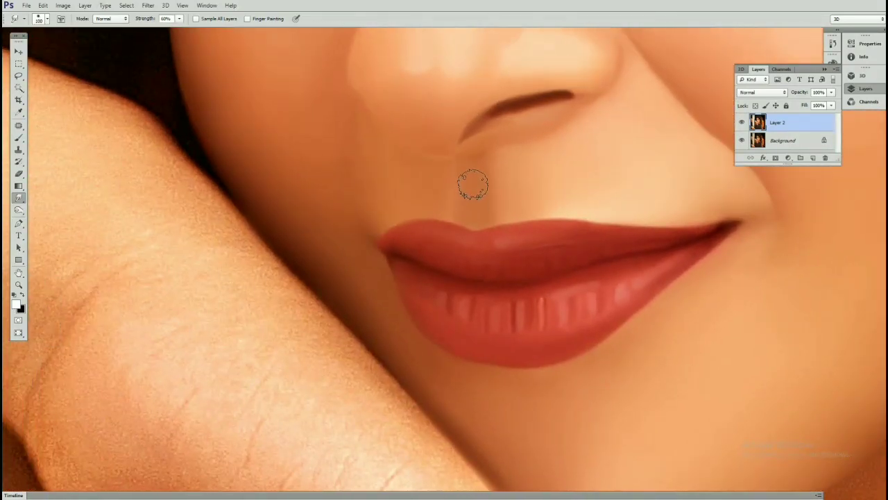
- Resize the smudge brush to soften the skin above the lips and on the neck
{"action": "key", "text": "bracketleft"}
{"action": "key", "text": "bracketleft"}
{"action": "key", "text": "bracketleft"}
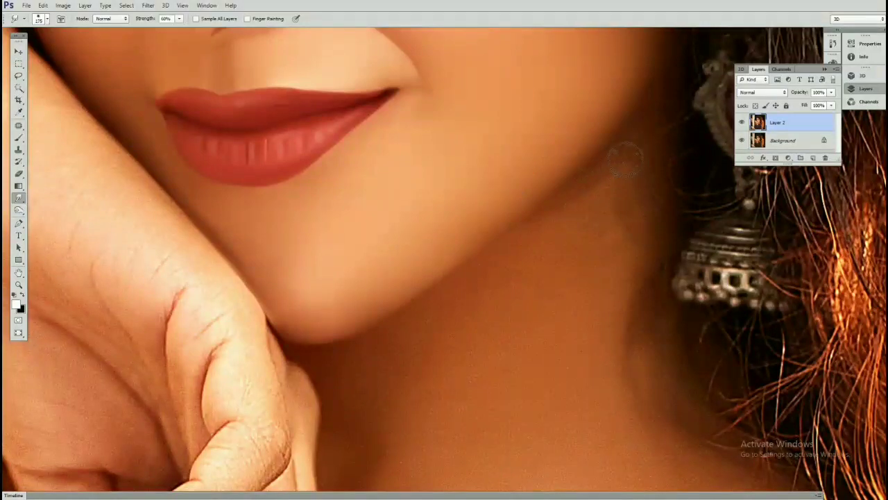
{"action": "key", "text": "bracketright"}
{"action": "key", "text": "bracketright"}
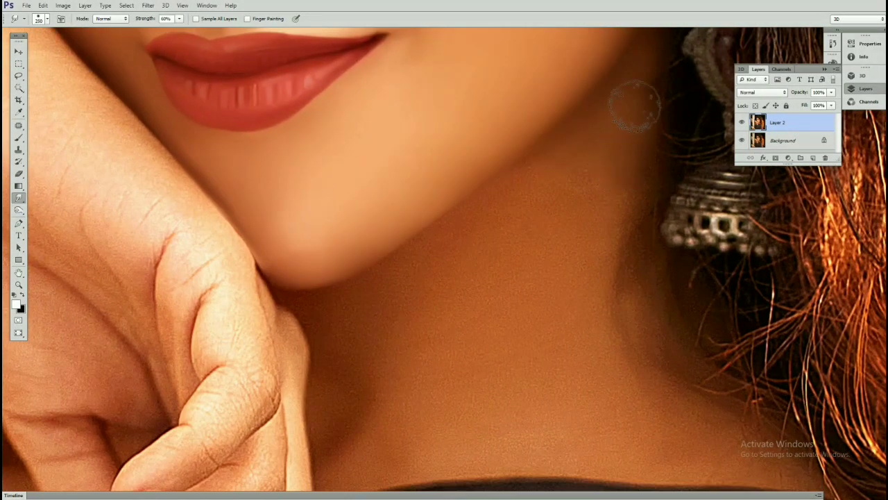
{"action": "key", "text": "bracketleft"}
{"action": "key", "text": "bracketleft"}
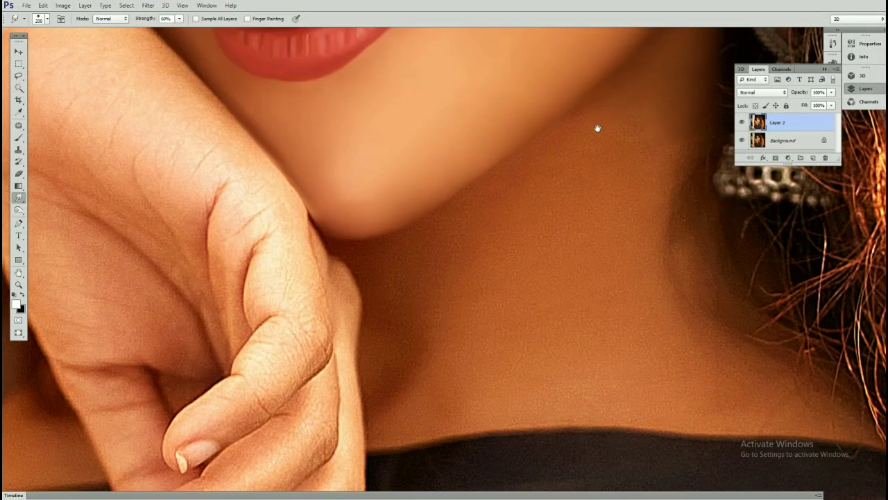
{"action": "key", "text": "bracketright"}
{"action": "key", "text": "bracketright"}
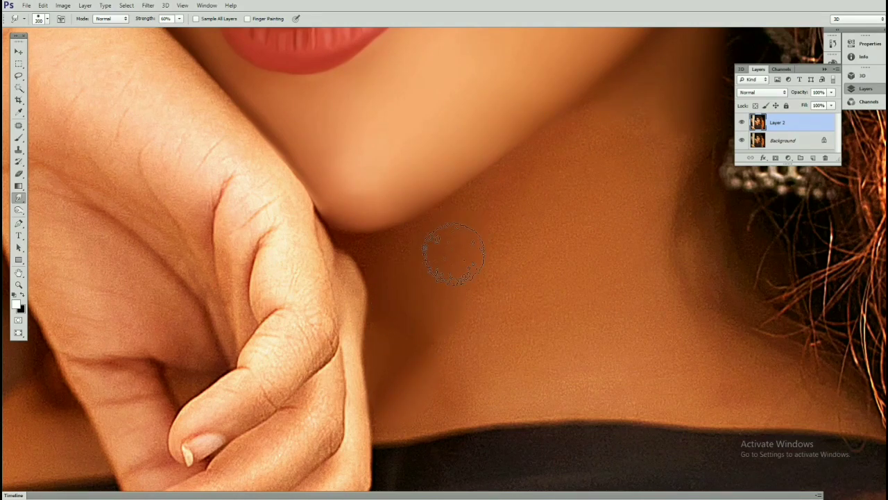
{"action": "key", "text": "bracketleft"}
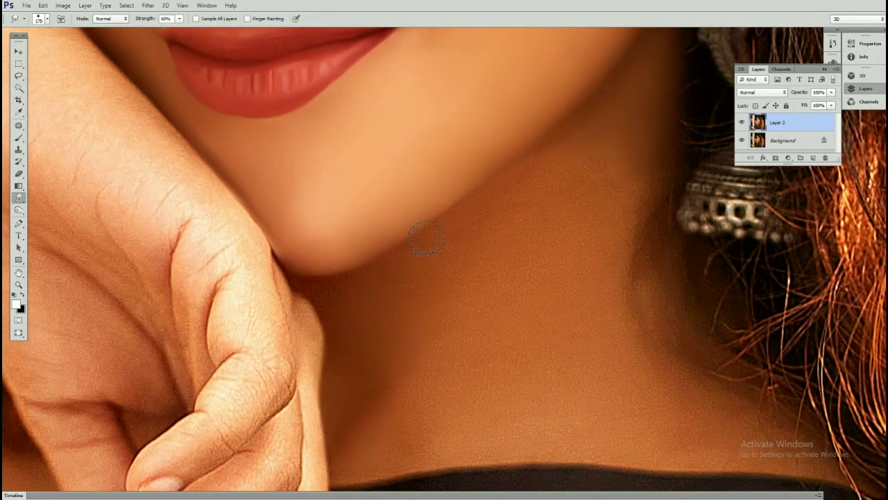
{"action": "key", "text": "p"}
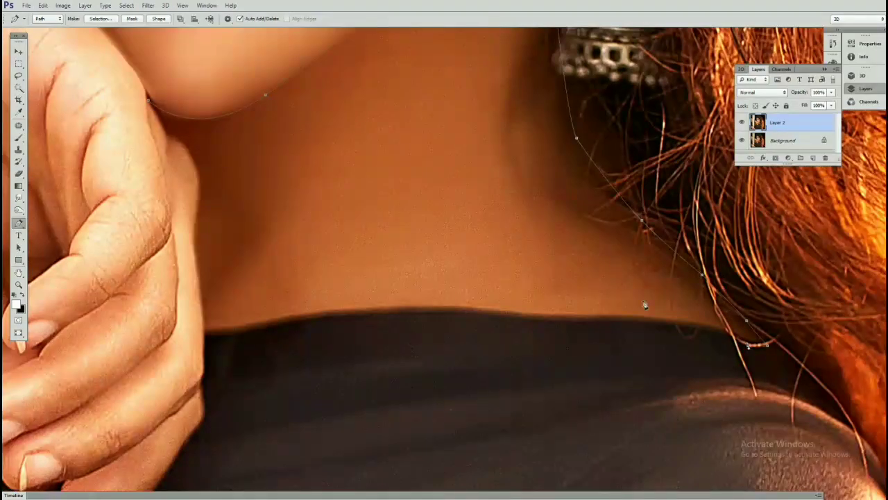
- Finish the neck path along the neckline and convert it into a feathered selection
{"action": "scroll", "coordinate": [587, 330], "scroll_direction": "down", "scroll_amount": 3}
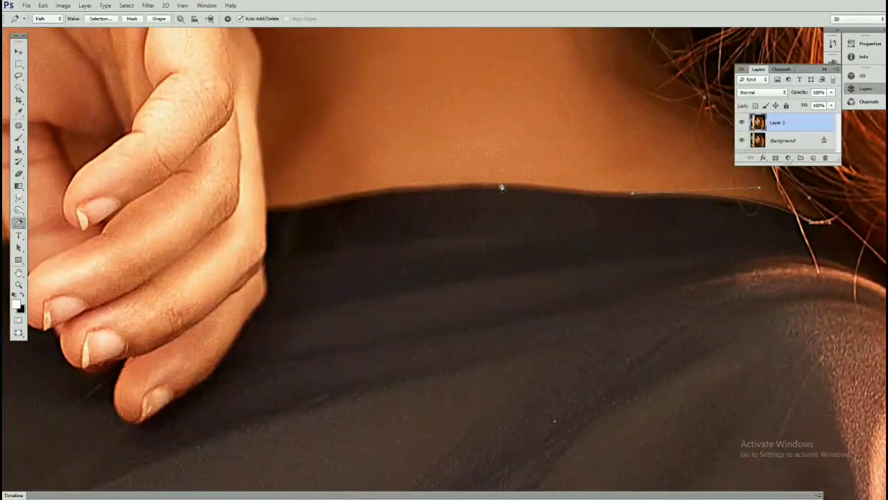
{"action": "left_click", "coordinate": [312, 211]}
{"action": "scroll", "coordinate": [342, 289], "scroll_direction": "up", "scroll_amount": 3}
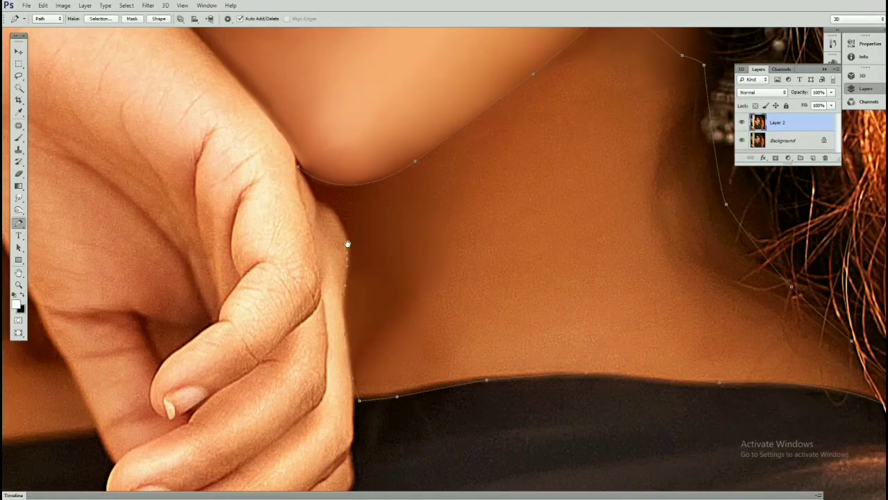
{"action": "key", "text": "ctrl+Return"}
{"action": "key", "text": "m"}
{"action": "right_click", "coordinate": [551, 220]}
{"action": "left_click", "coordinate": [553, 217]}
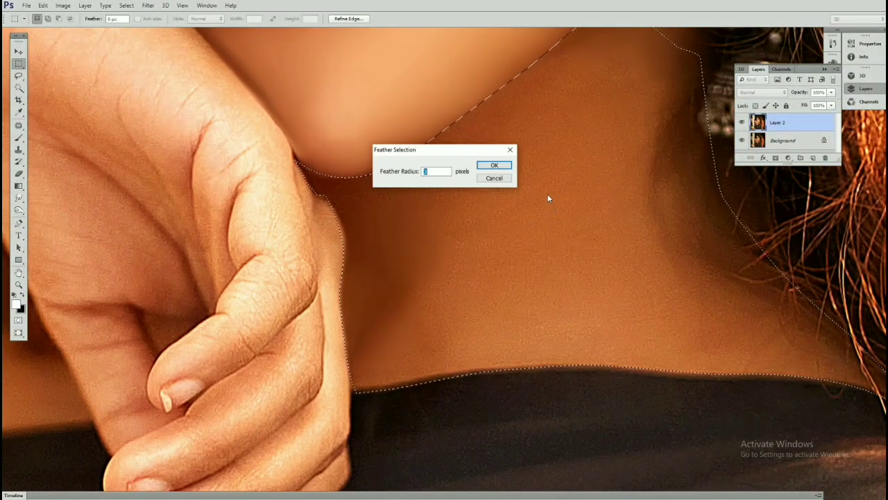
{"action": "key", "text": "Return"}
- Smudge the neck under the chin and the lower neck, using brush sizes 100–400
{"action": "key", "text": "r"}
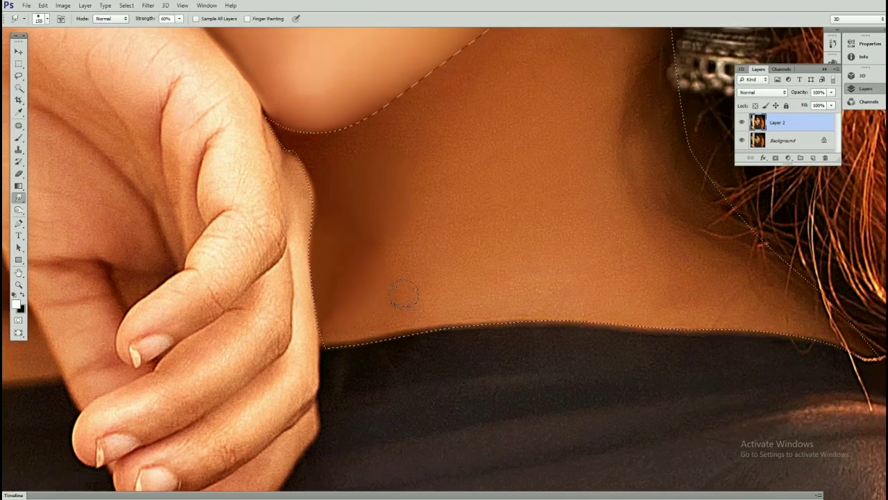
{"action": "left_click_drag", "start_coordinate": [430, 340], "coordinate": [398, 296]}
{"action": "key", "text": "bracketright"}
{"action": "key", "text": "bracketright"}
{"action": "key", "text": "bracketright"}
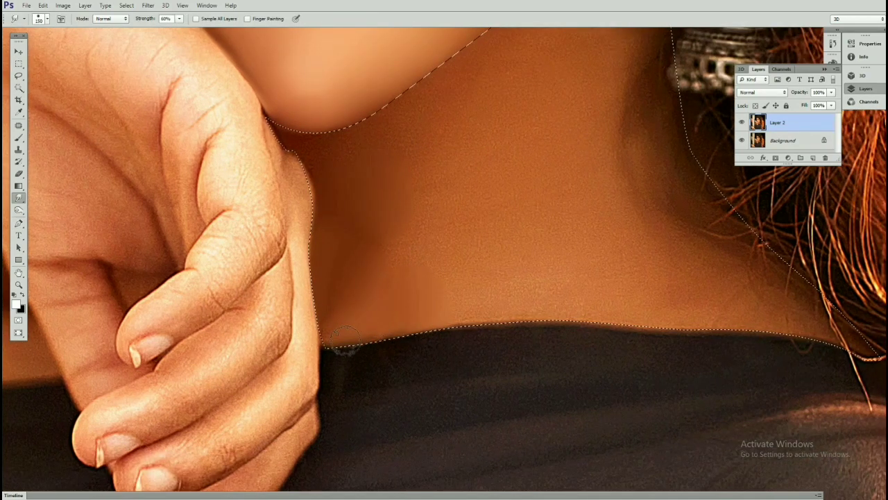
{"action": "left_click_drag", "start_coordinate": [397, 169], "coordinate": [341, 183]}
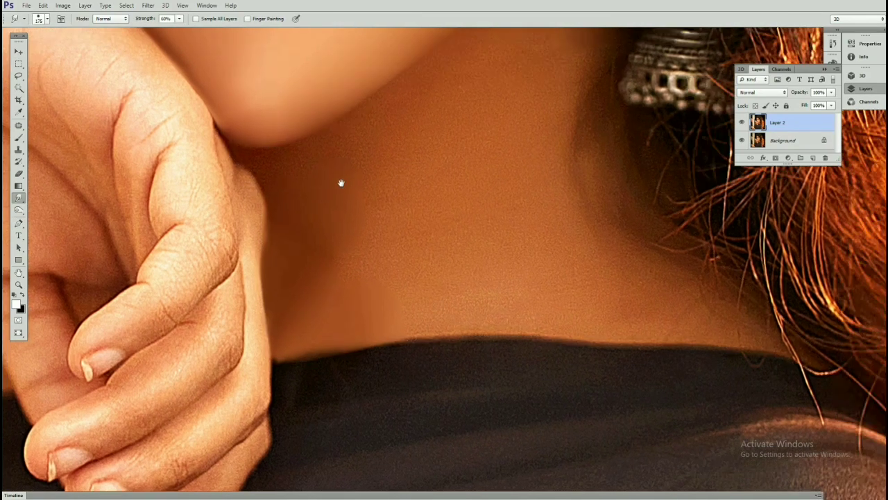
{"action": "key", "text": "bracketright"}
{"action": "key", "text": "bracketright"}
{"action": "key", "text": "bracketright"}
{"action": "left_click_drag", "start_coordinate": [416, 188], "coordinate": [396, 271]}
{"action": "key", "text": "bracketleft"}
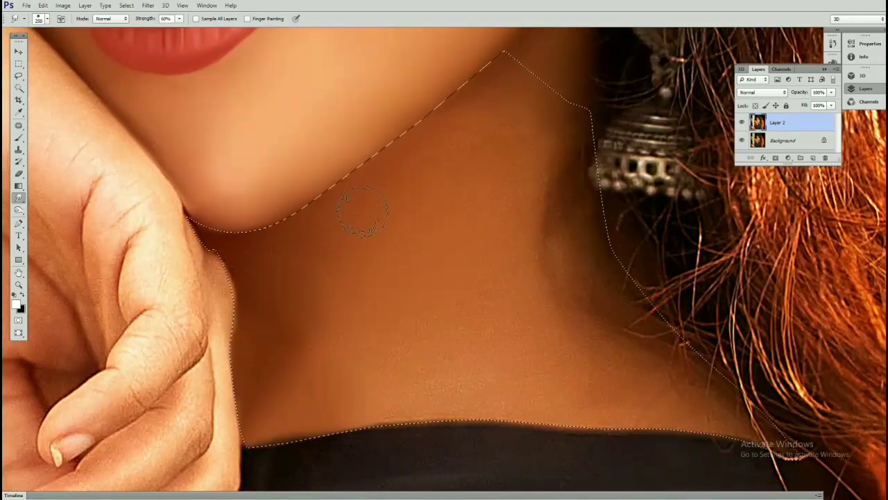
{"action": "key", "text": "bracketleft"}
{"action": "key", "text": "bracketleft"}
{"action": "key", "text": "bracketleft"}
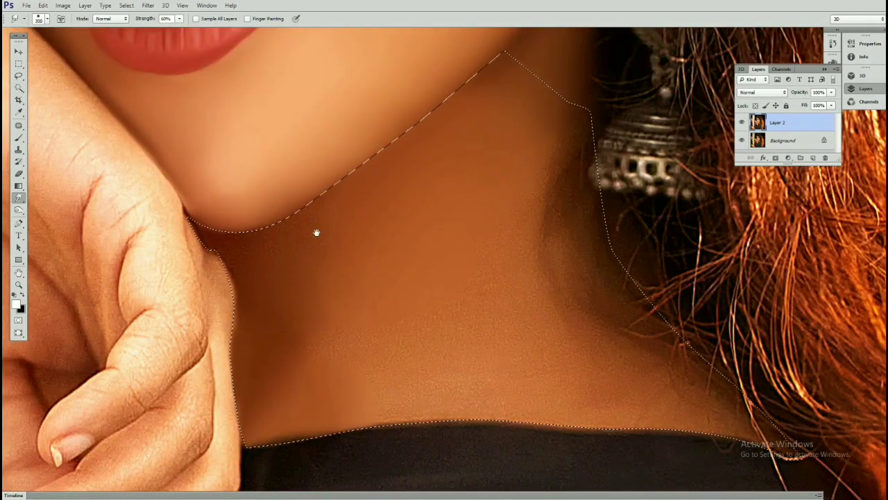
{"action": "left_click_drag", "start_coordinate": [317, 232], "coordinate": [401, 193]}
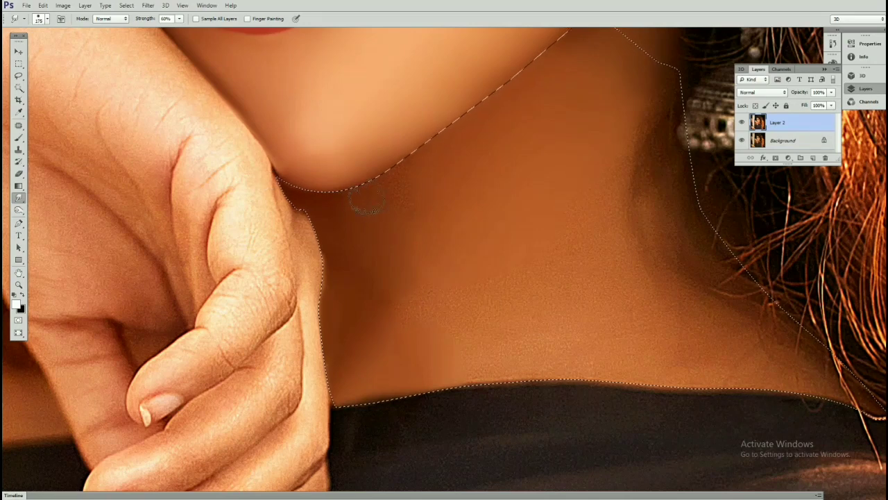
{"action": "key", "text": "bracketright"}
{"action": "key", "text": "bracketright"}
{"action": "key", "text": "bracketright"}
{"action": "key", "text": "bracketleft"}
{"action": "key", "text": "bracketleft"}
{"action": "key", "text": "bracketleft"}
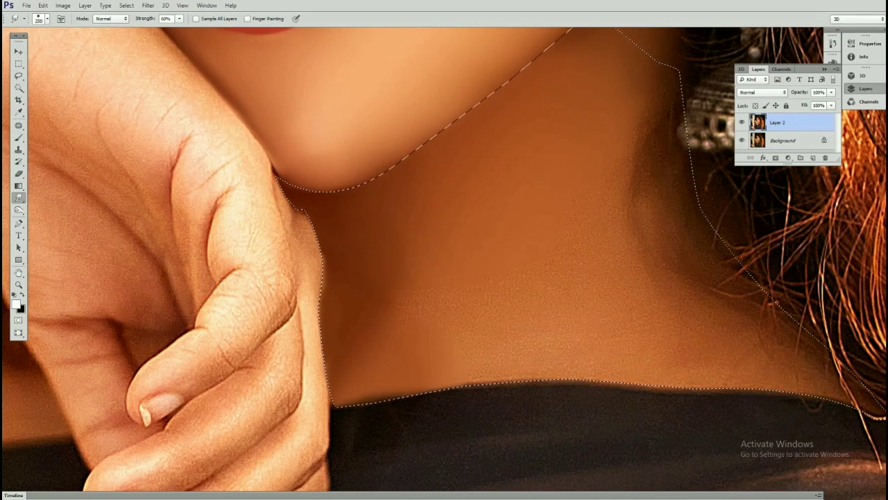
{"action": "left_click_drag", "start_coordinate": [356, 316], "coordinate": [307, 236]}
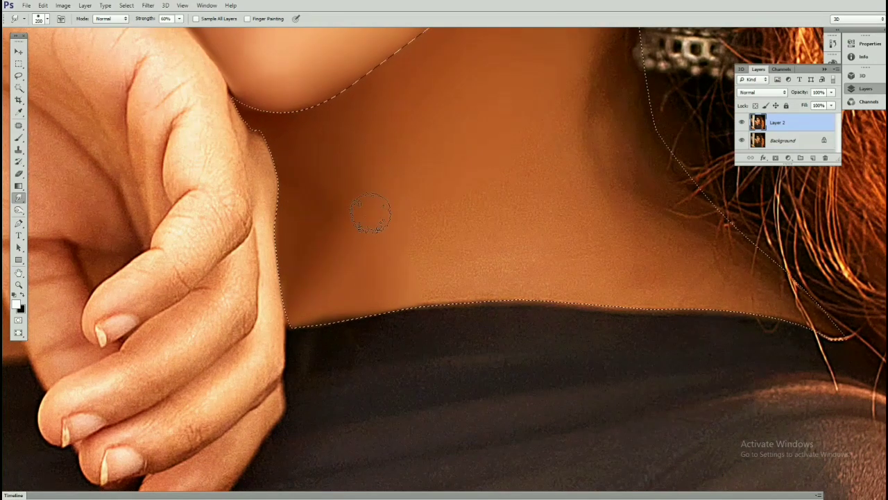
{"action": "left_click_drag", "start_coordinate": [368, 212], "coordinate": [261, 267]}
{"action": "key", "text": "bracketright"}
{"action": "key", "text": "bracketright"}
{"action": "key", "text": "bracketright"}
{"action": "scroll", "coordinate": [482, 189], "scroll_direction": "up", "scroll_amount": 2}
{"action": "key", "text": "bracketleft"}
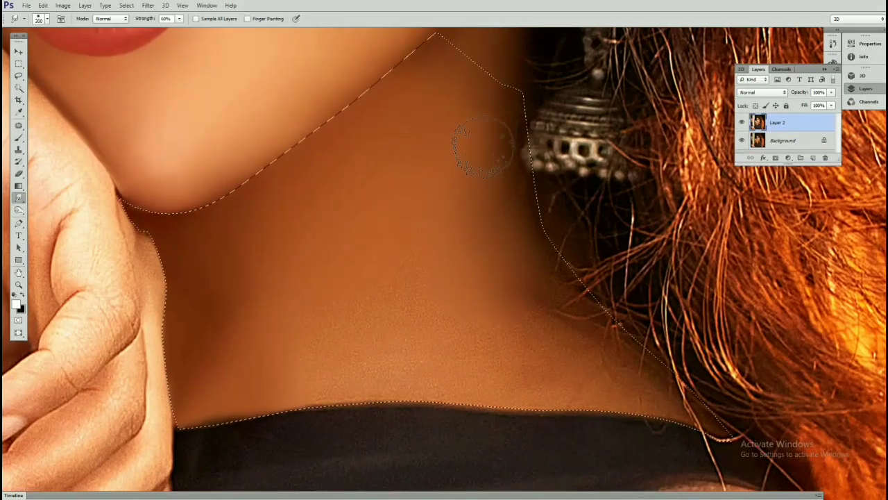
- Smooth the upper neck near the earring and beside the hand, using brush sizes 250–500
{"action": "left_click_drag", "start_coordinate": [555, 365], "coordinate": [479, 261]}
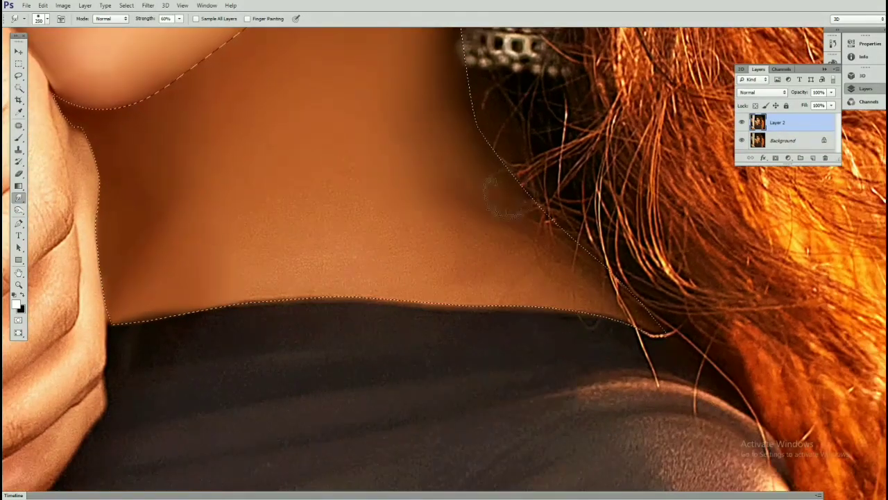
{"action": "key", "text": "bracketright"}
{"action": "key", "text": "bracketright"}
{"action": "key", "text": "bracketright"}
{"action": "key", "text": "bracketleft"}
{"action": "key", "text": "bracketleft"}
{"action": "key", "text": "bracketleft"}
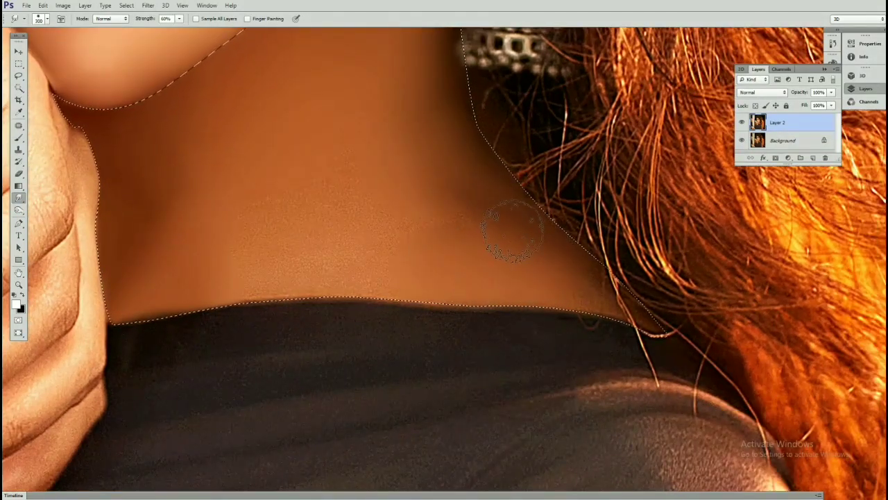
{"action": "left_click_drag", "start_coordinate": [574, 272], "coordinate": [526, 227]}
{"action": "left_click_drag", "start_coordinate": [332, 224], "coordinate": [485, 189]}
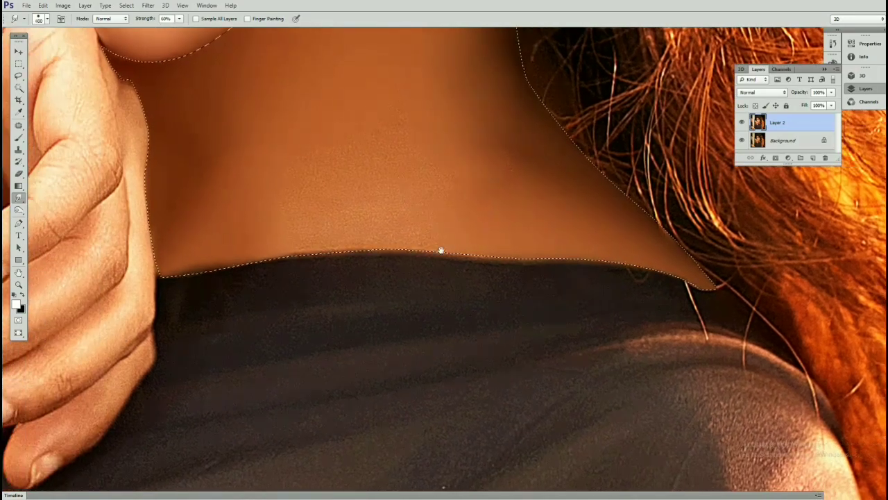
{"action": "key", "text": "bracketright"}
{"action": "key", "text": "bracketright"}
{"action": "left_click_drag", "start_coordinate": [389, 198], "coordinate": [471, 200]}
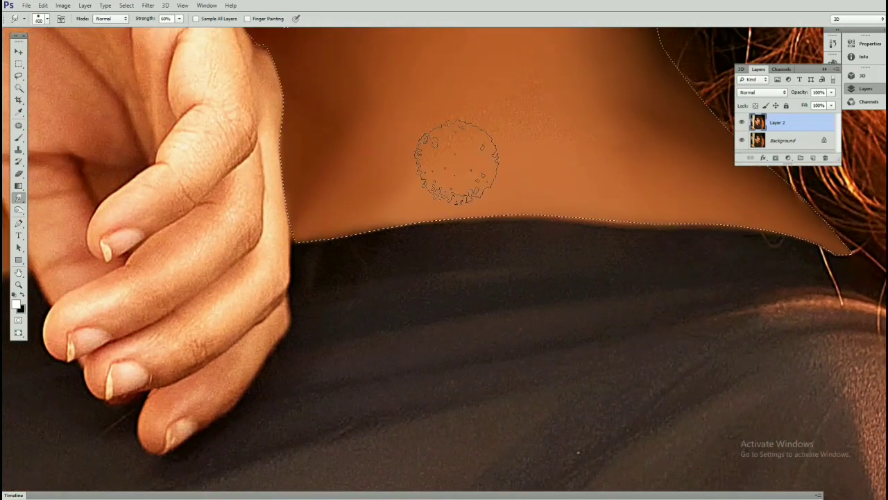
{"action": "left_click_drag", "start_coordinate": [429, 168], "coordinate": [352, 214]}
{"action": "key", "text": "bracketleft"}
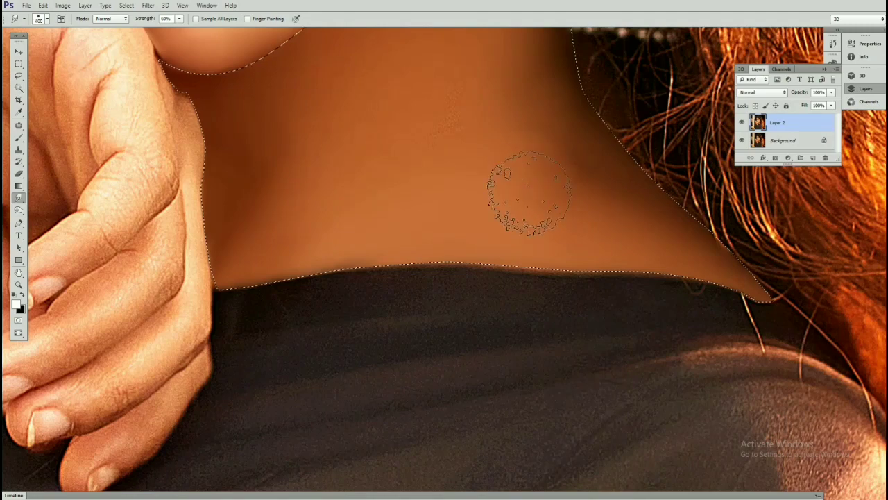
{"action": "left_click_drag", "start_coordinate": [584, 147], "coordinate": [504, 185]}
{"action": "key", "text": "bracketleft"}
{"action": "left_click_drag", "start_coordinate": [548, 215], "coordinate": [555, 270]}
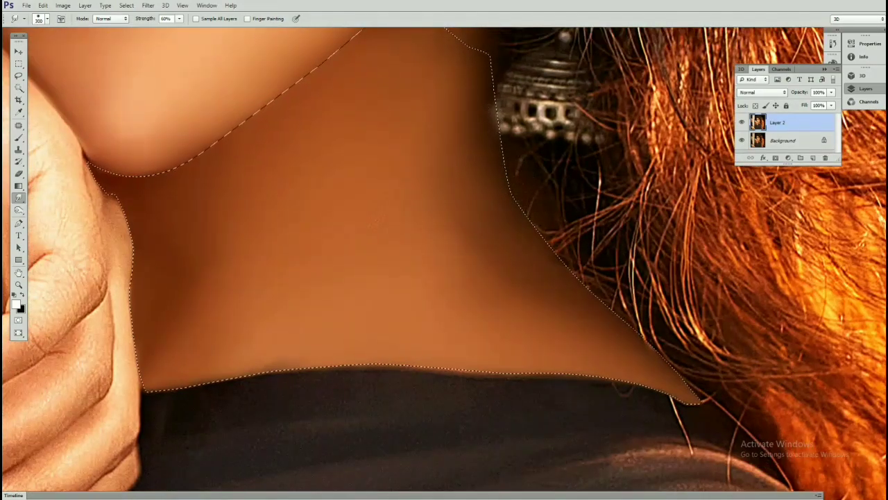
{"action": "left_click_drag", "start_coordinate": [520, 307], "coordinate": [544, 337]}
{"action": "key", "text": "bracketright"}
{"action": "key", "text": "bracketright"}
{"action": "key", "text": "bracketleft"}
{"action": "key", "text": "bracketleft"}
{"action": "left_click_drag", "start_coordinate": [296, 262], "coordinate": [373, 252]}
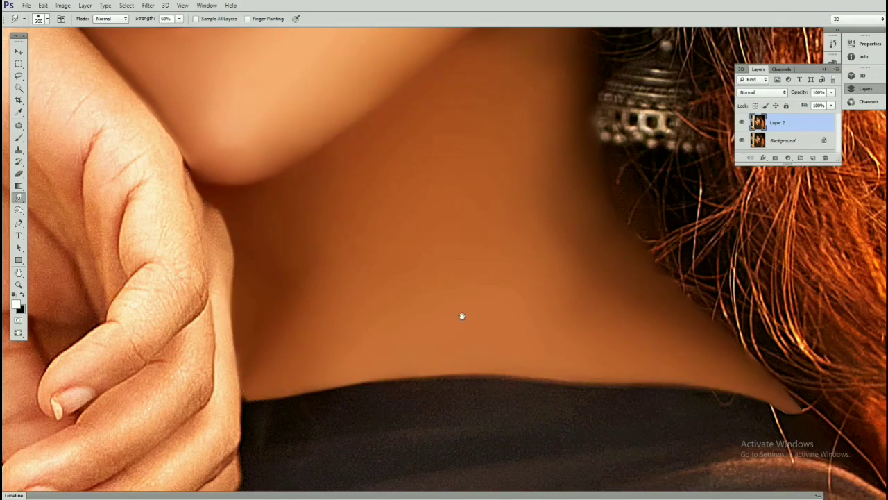
{"action": "left_click_drag", "start_coordinate": [581, 148], "coordinate": [464, 214]}
{"action": "key", "text": "bracketleft"}
- Blend the neck skin under the jaw with 125–400 brushes, then view the whole photo
{"action": "scroll", "coordinate": [464, 215], "scroll_direction": "down", "scroll_amount": 1}
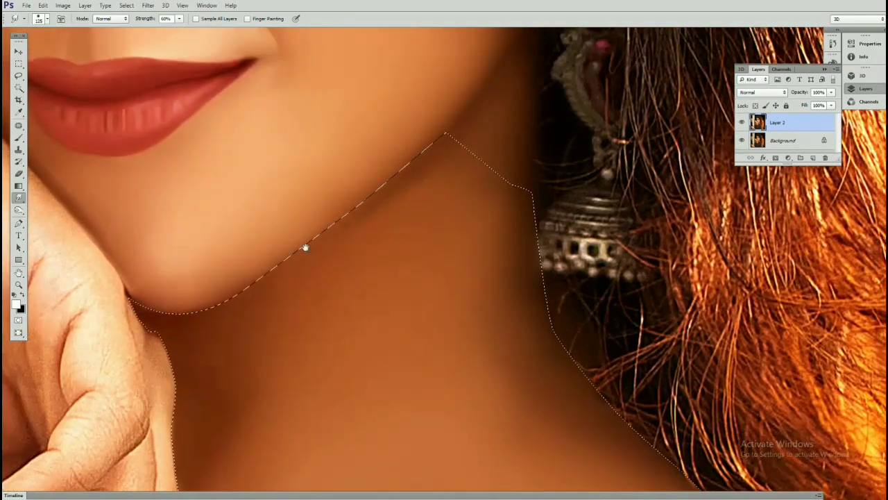
{"action": "left_click_drag", "start_coordinate": [306, 245], "coordinate": [364, 208]}
{"action": "scroll", "coordinate": [364, 208], "scroll_direction": "up", "scroll_amount": 1}
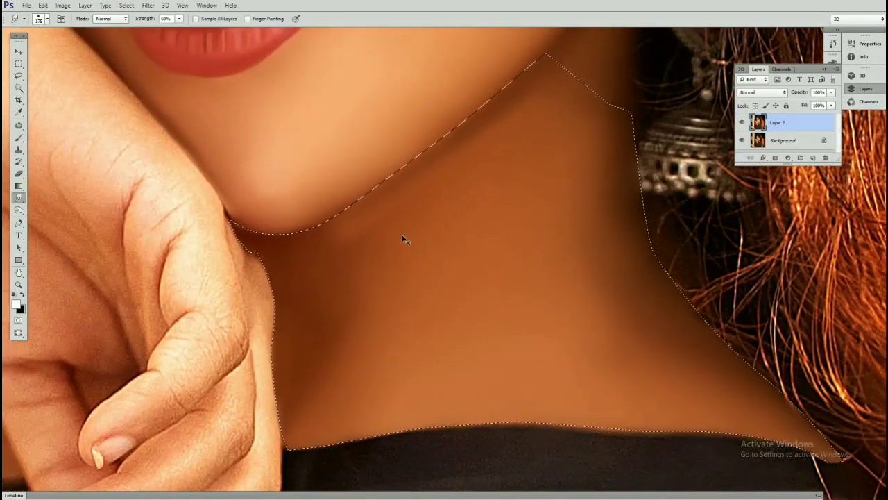
{"action": "key", "text": "bracketright"}
{"action": "key", "text": "bracketright"}
{"action": "key", "text": "bracketleft"}
{"action": "key", "text": "bracketleft"}
{"action": "key", "text": "bracketleft"}
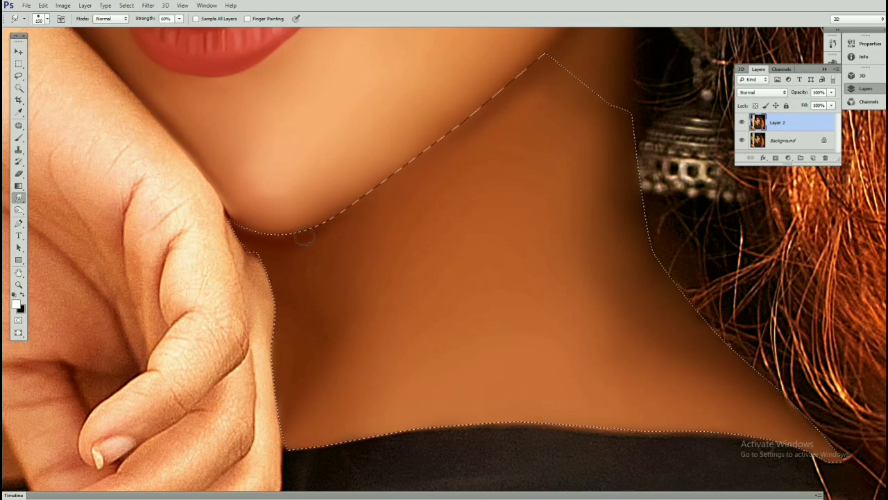
{"action": "left_click_drag", "start_coordinate": [444, 250], "coordinate": [398, 285]}
{"action": "key", "text": "bracketright"}
{"action": "key", "text": "bracketright"}
{"action": "key", "text": "bracketright"}
{"action": "left_click_drag", "start_coordinate": [257, 304], "coordinate": [313, 215]}
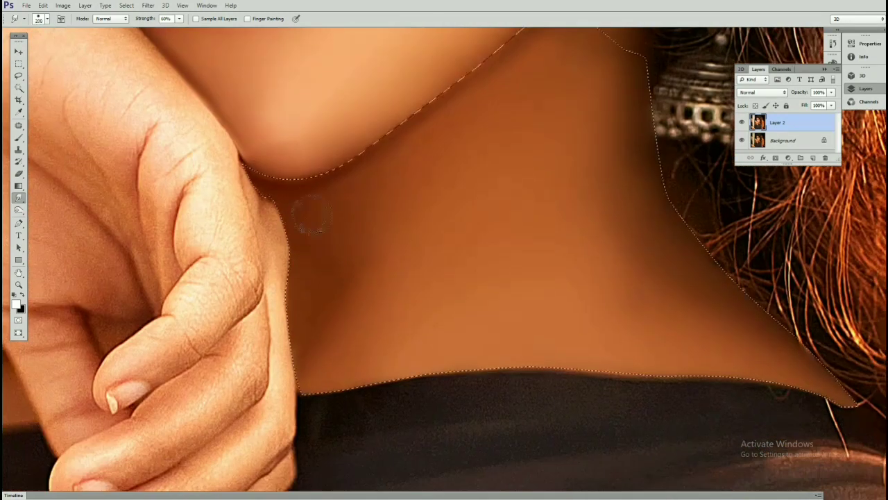
{"action": "key", "text": "bracketright"}
{"action": "key", "text": "bracketright"}
{"action": "key", "text": "bracketright"}
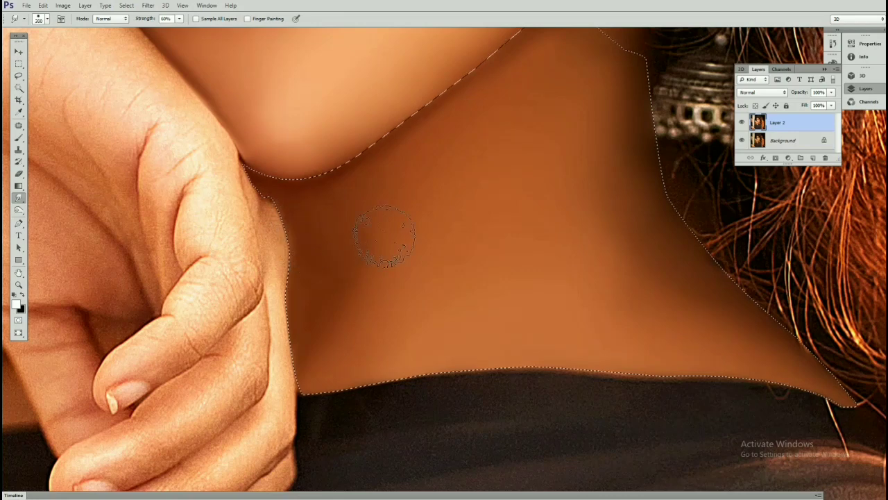
{"action": "mouse_move", "coordinate": [421, 347]}
{"action": "left_mouse_down"}
{"action": "mouse_move", "coordinate": [412, 312]}
{"action": "mouse_move", "coordinate": [398, 322]}
{"action": "mouse_move", "coordinate": [418, 313]}
{"action": "mouse_move", "coordinate": [416, 327]}
{"action": "mouse_move", "coordinate": [446, 307]}
{"action": "mouse_move", "coordinate": [380, 382]}
{"action": "mouse_move", "coordinate": [434, 315]}
{"action": "left_mouse_up"}
{"action": "key", "text": "bracketright"}
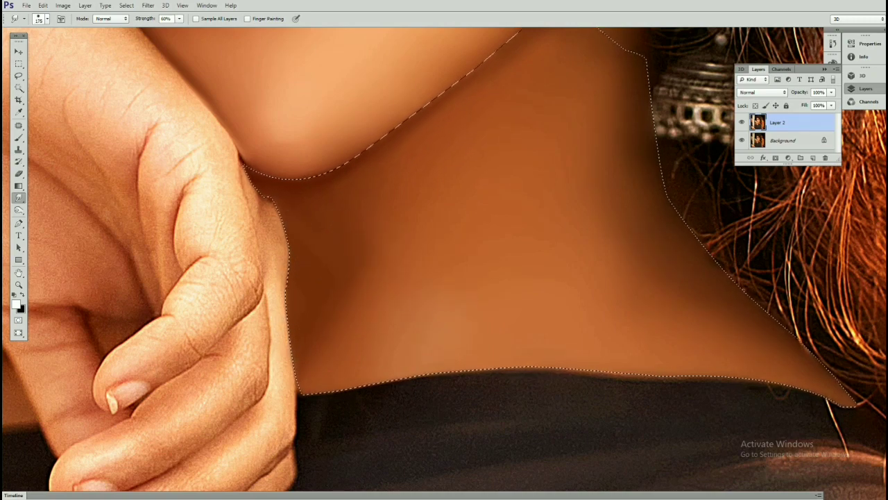
{"action": "left_click_drag", "start_coordinate": [292, 368], "coordinate": [426, 234]}
{"action": "key", "text": "bracketright"}
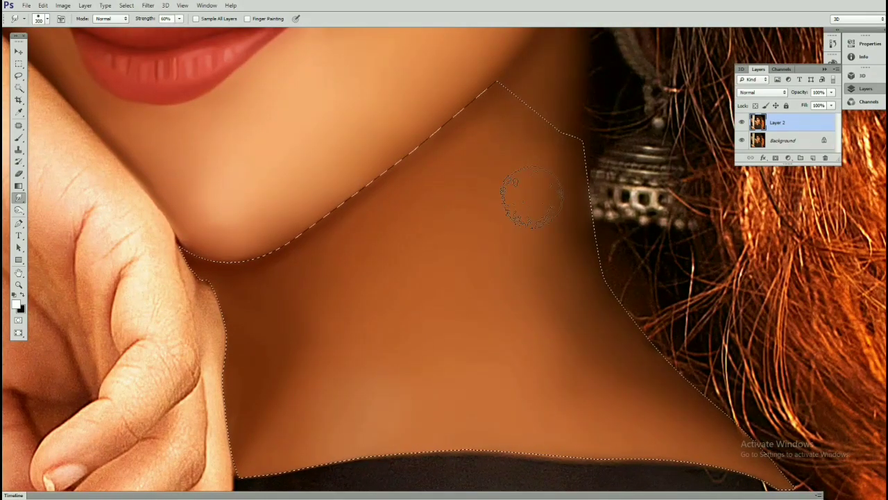
{"action": "left_click_drag", "start_coordinate": [525, 199], "coordinate": [515, 156]}
{"action": "key", "text": "ctrl+0"}
- Zoom back into the face and neck and shrink the smudge brush to 90
{"action": "key", "text": "z"}
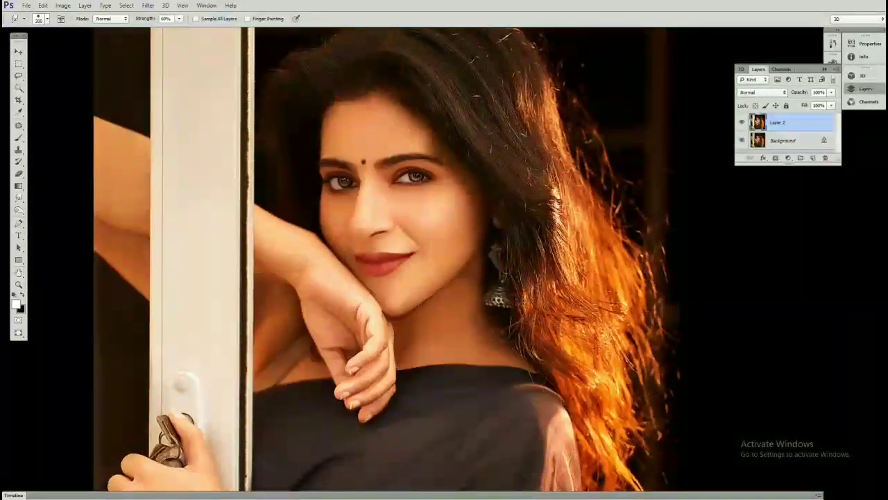
{"action": "left_click", "coordinate": [496, 312]}
{"action": "left_click", "coordinate": [496, 311]}
{"action": "key", "text": "r"}
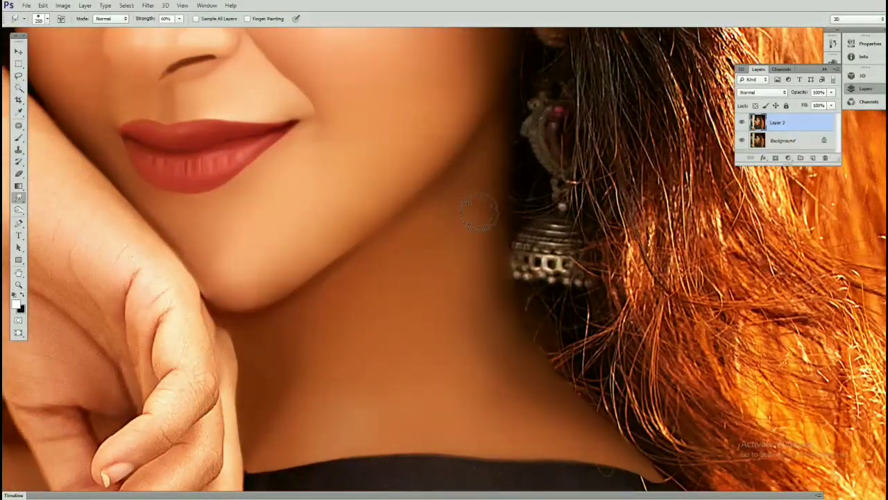
{"action": "key", "text": "bracketleft"}
{"action": "key", "text": "bracketleft"}
{"action": "key", "text": "bracketleft"}
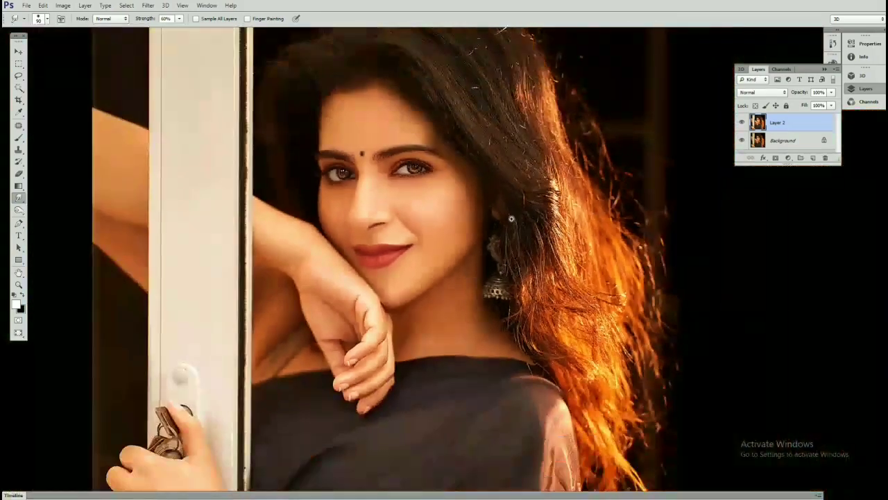
{"action": "left_click_drag", "start_coordinate": [248, 174], "coordinate": [435, 236]}
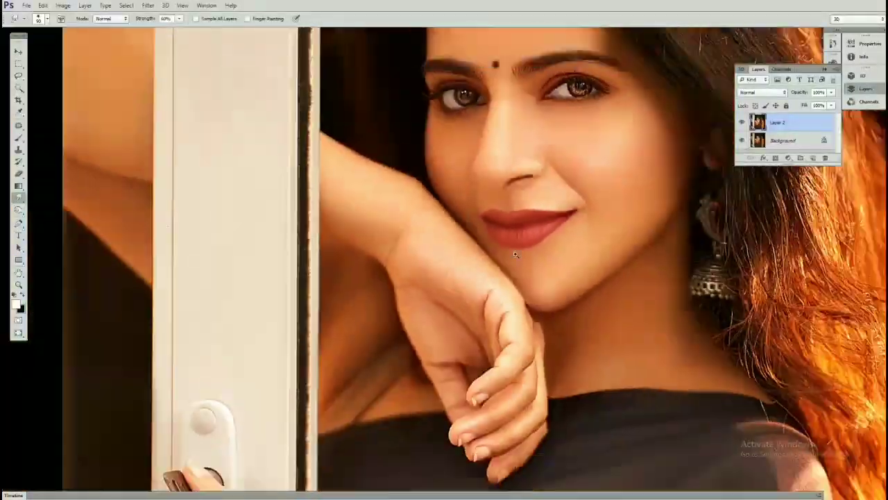
- Move the view down to the skin gap below the hand and switch to the Pen tool
{"action": "scroll", "coordinate": [444, 239], "scroll_direction": "down", "scroll_amount": 5}
{"action": "scroll", "coordinate": [458, 242], "scroll_direction": "up", "scroll_amount": 3}
{"action": "scroll", "coordinate": [469, 243], "scroll_direction": "up", "scroll_amount": 1}
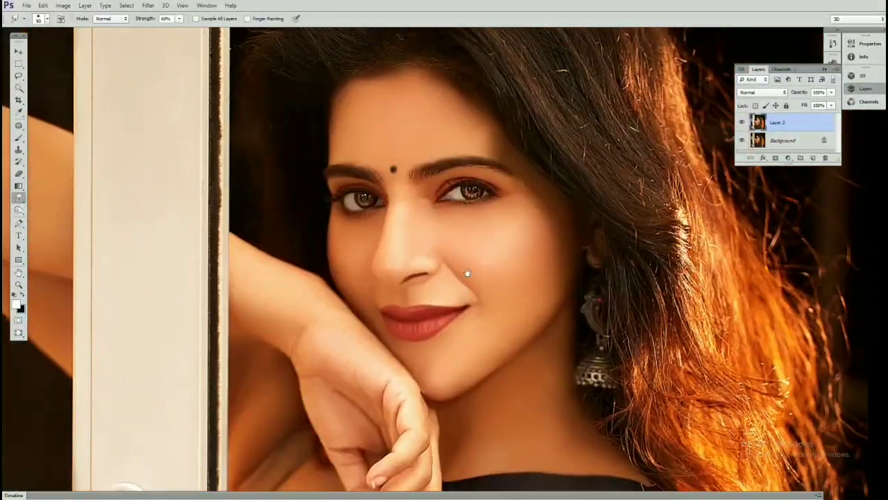
{"action": "scroll", "coordinate": [465, 271], "scroll_direction": "up", "scroll_amount": 2}
{"action": "key", "text": "bracketright"}
{"action": "key", "text": "bracketright"}
{"action": "key", "text": "bracketright"}
{"action": "scroll", "coordinate": [361, 341], "scroll_direction": "up", "scroll_amount": 2}
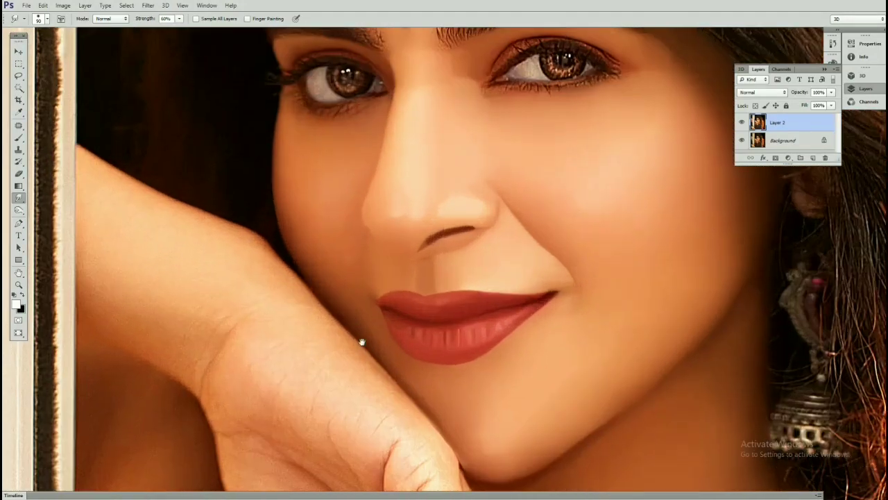
{"action": "left_click_drag", "start_coordinate": [361, 341], "coordinate": [315, 267]}
{"action": "scroll", "coordinate": [375, 336], "scroll_direction": "up", "scroll_amount": 1}
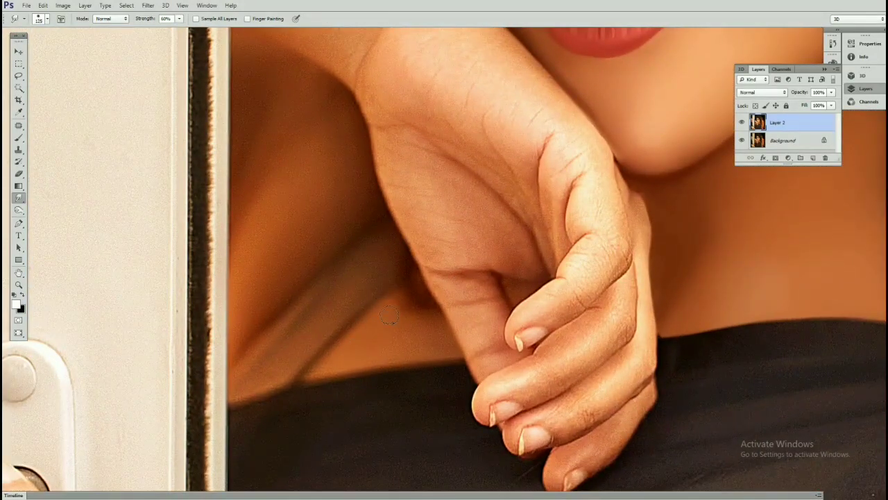
{"action": "key", "text": "p"}
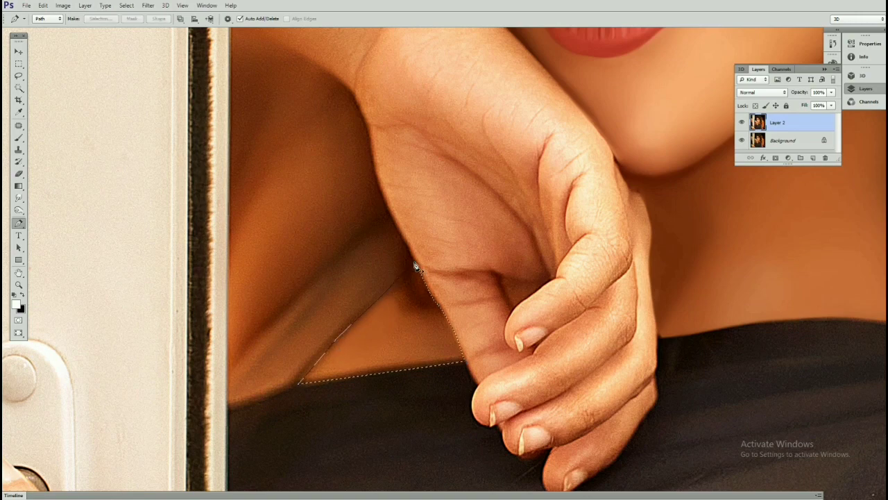
- Close the path around the skin patch and make it a selection
{"action": "left_click", "coordinate": [417, 267]}
{"action": "right_click", "coordinate": [426, 284]}
{"action": "left_click", "coordinate": [444, 294]}
{"action": "key", "text": "Return"}
{"action": "key", "text": "m"}
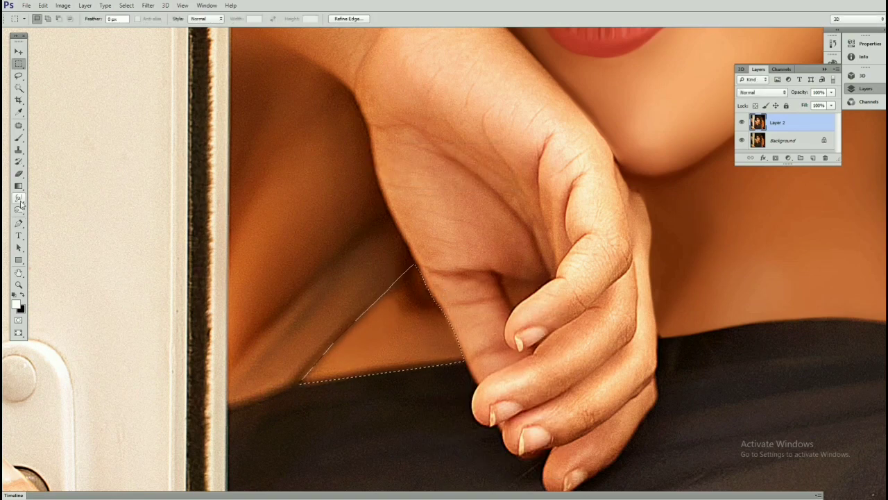
- Smudge the skin inside the patch along the selection's diagonal edge
{"action": "left_click", "coordinate": [20, 200]}
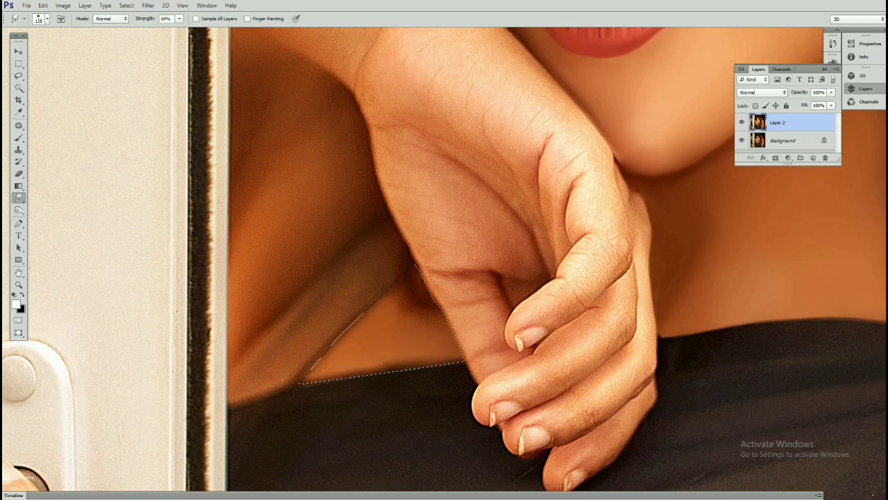
{"action": "left_click_drag", "start_coordinate": [322, 368], "coordinate": [392, 303]}
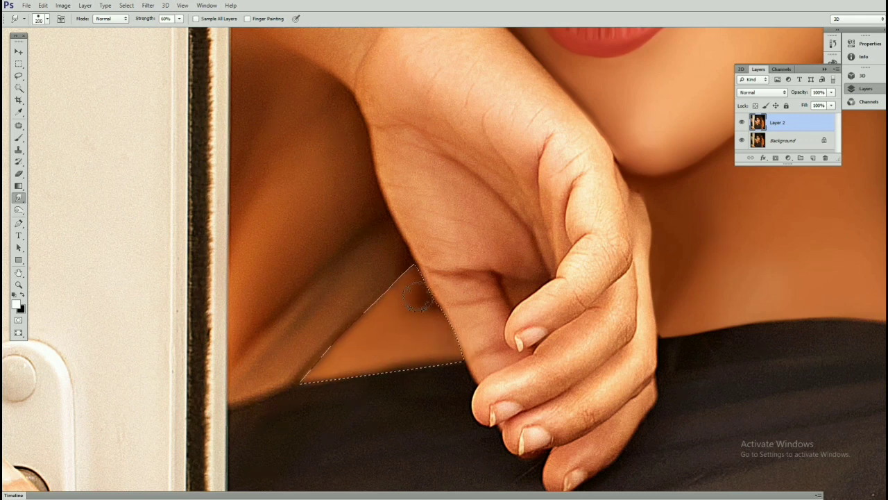
{"action": "key", "text": "bracketright"}
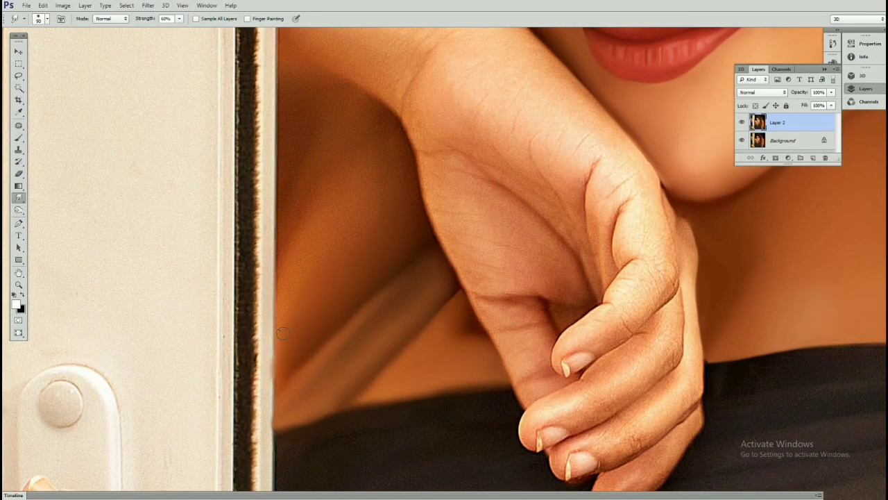
- Draw a closed path along the wrist's lower edge and make it a selection
{"action": "key", "text": "p"}
{"action": "left_click_drag", "start_coordinate": [292, 160], "coordinate": [303, 211]}
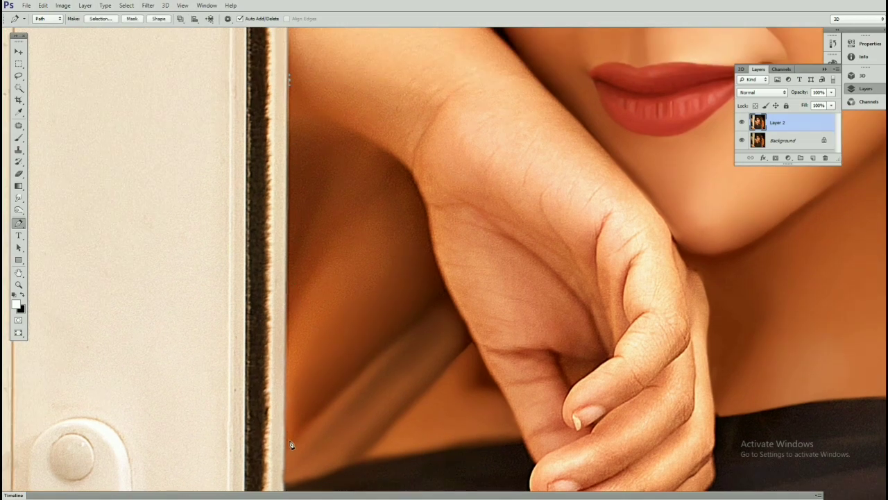
{"action": "scroll", "coordinate": [426, 277], "scroll_direction": "up", "scroll_amount": 3}
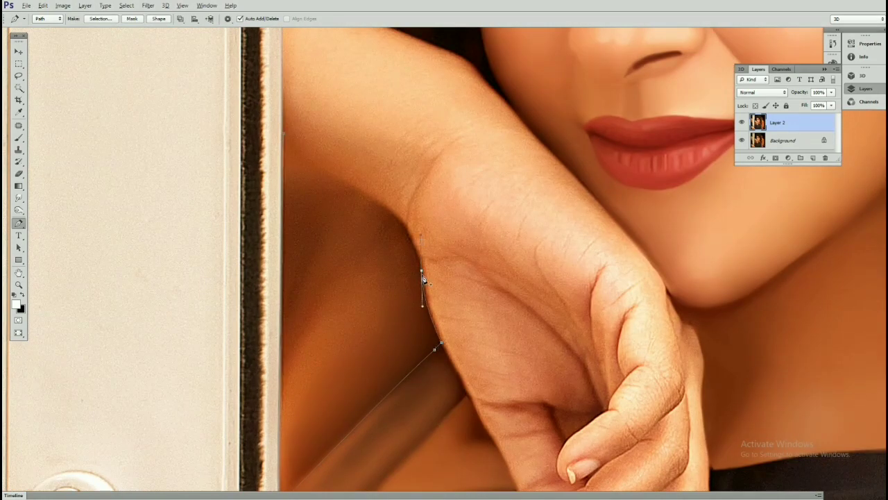
{"action": "left_click", "coordinate": [391, 213]}
{"action": "scroll", "coordinate": [372, 209], "scroll_direction": "up", "scroll_amount": 3}
{"action": "left_click", "coordinate": [324, 186]}
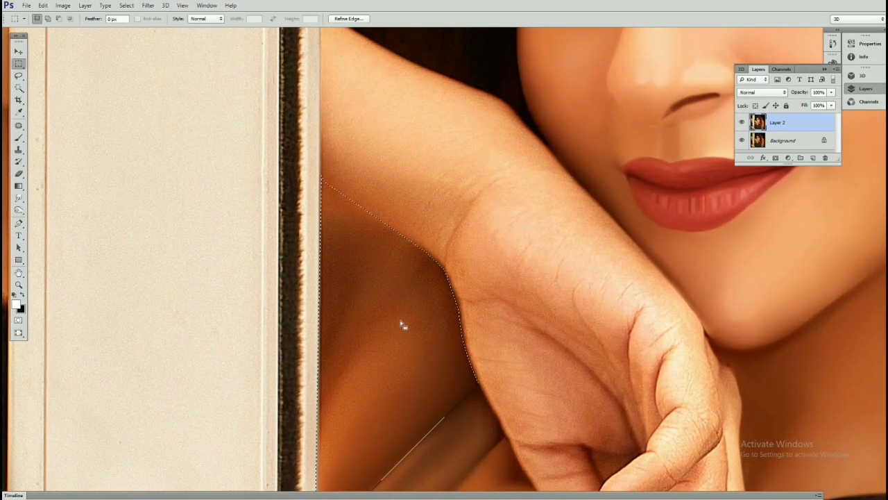
{"action": "right_click", "coordinate": [402, 324]}
{"action": "left_click", "coordinate": [465, 215]}
{"action": "key", "text": "Return"}
{"action": "left_click", "coordinate": [18, 197]}
- Smudge the shadowed skin beside the arm and door edge inside the wrist selection
{"action": "scroll", "coordinate": [416, 278], "scroll_direction": "down", "scroll_amount": 3}
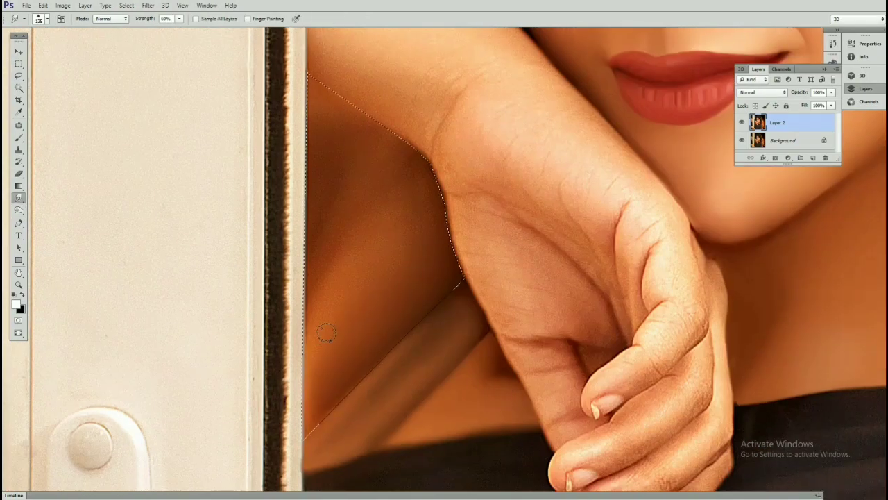
{"action": "key", "text": "bracketright"}
{"action": "key", "text": "bracketright"}
{"action": "key", "text": "bracketright"}
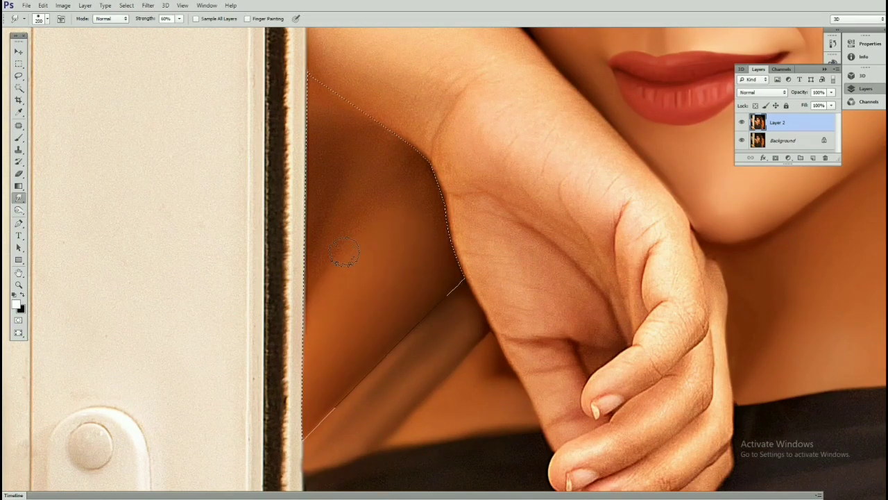
{"action": "key", "text": "bracketleft"}
{"action": "left_click_drag", "start_coordinate": [303, 263], "coordinate": [292, 294]}
{"action": "left_click_drag", "start_coordinate": [317, 251], "coordinate": [314, 200]}
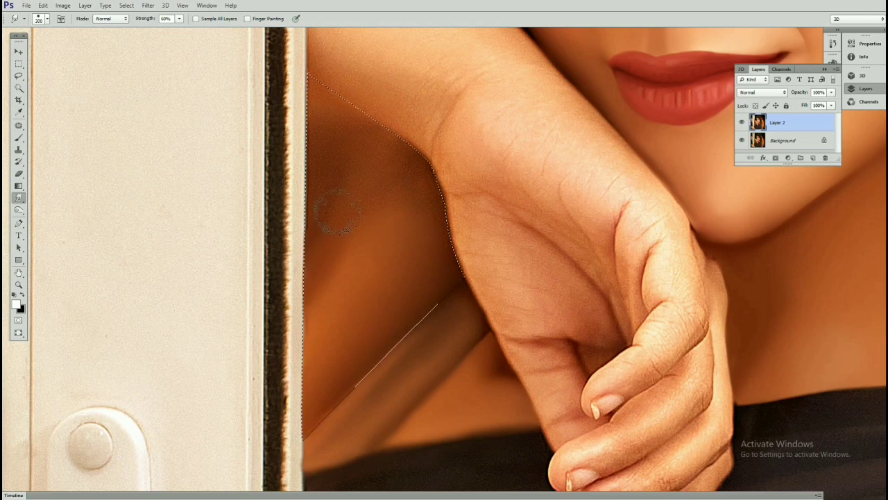
{"action": "key", "text": "bracketright"}
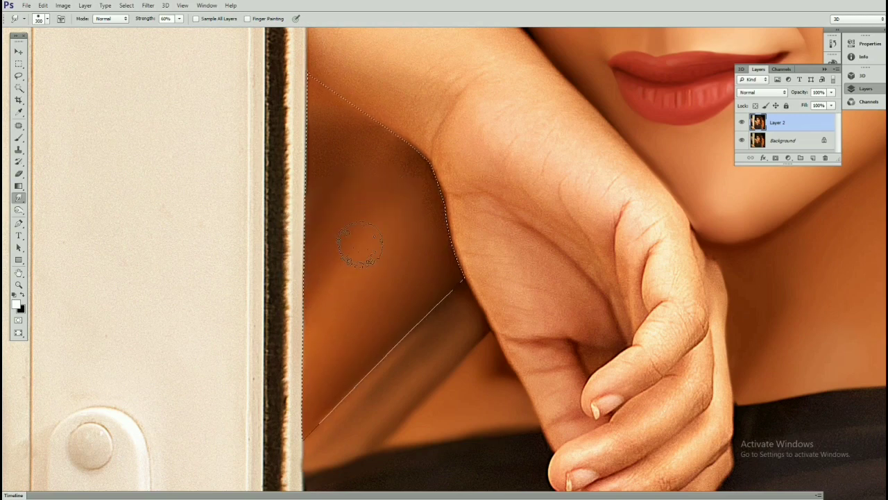
{"action": "scroll", "coordinate": [435, 229], "scroll_direction": "down", "scroll_amount": 3}
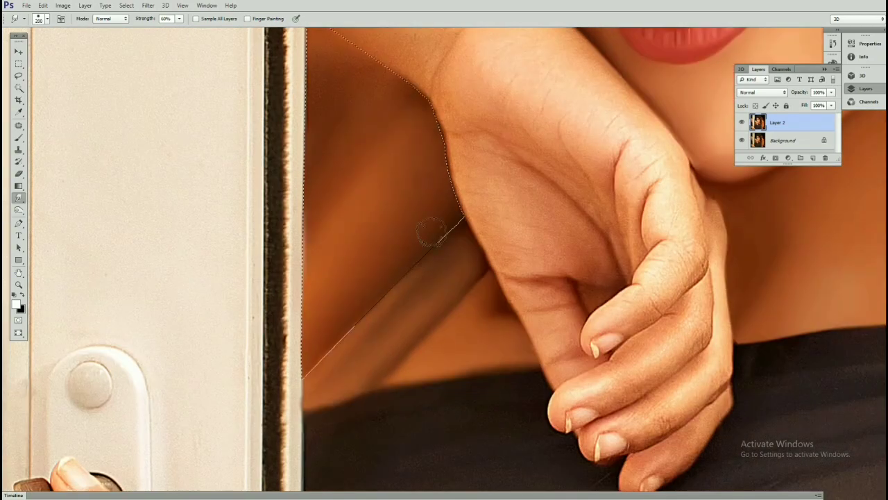
{"action": "left_click_drag", "start_coordinate": [433, 256], "coordinate": [412, 208]}
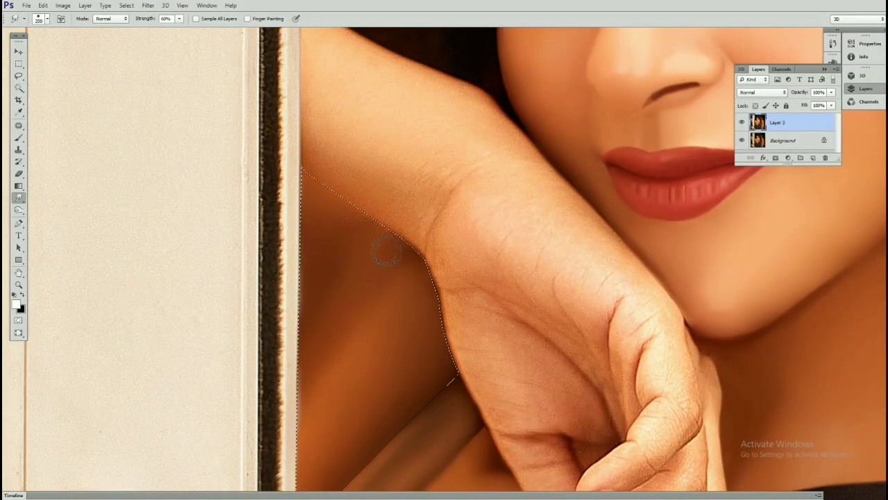
{"action": "key", "text": "bracketleft"}
{"action": "key", "text": "bracketleft"}
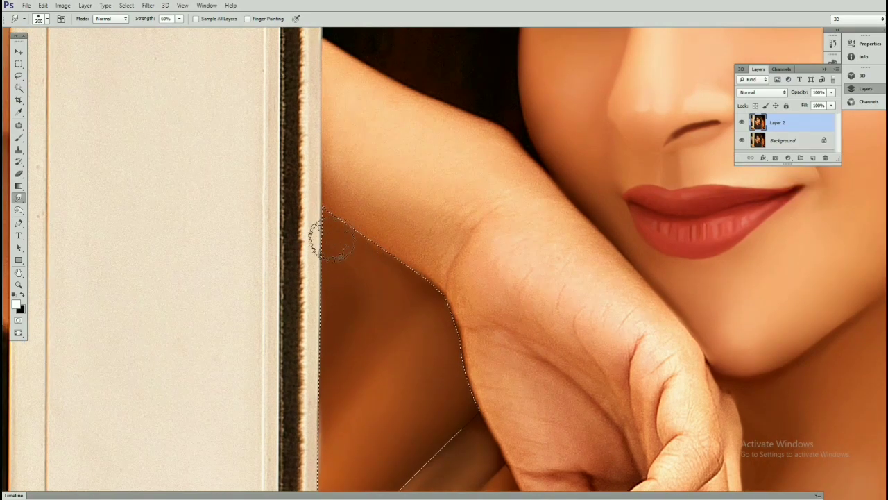
{"action": "scroll", "coordinate": [457, 114], "scroll_direction": "down", "scroll_amount": 5}
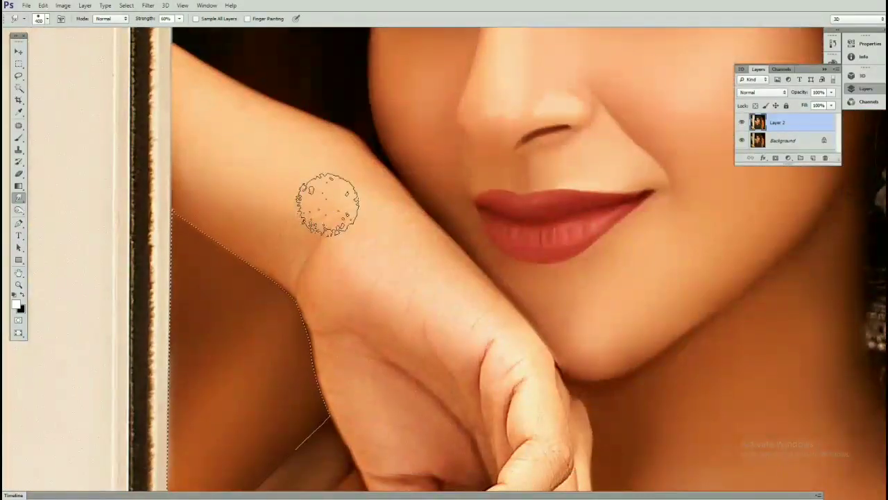
- Smooth the wrist skin along the selection edge, gradually enlarging the smudge brush
{"action": "key", "text": "p"}
{"action": "left_click", "coordinate": [19, 198]}
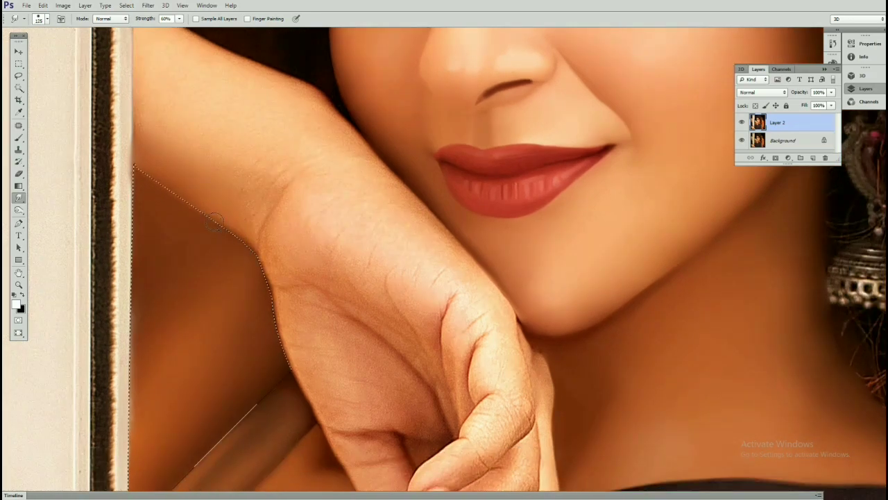
{"action": "left_click_drag", "start_coordinate": [235, 229], "coordinate": [274, 252]}
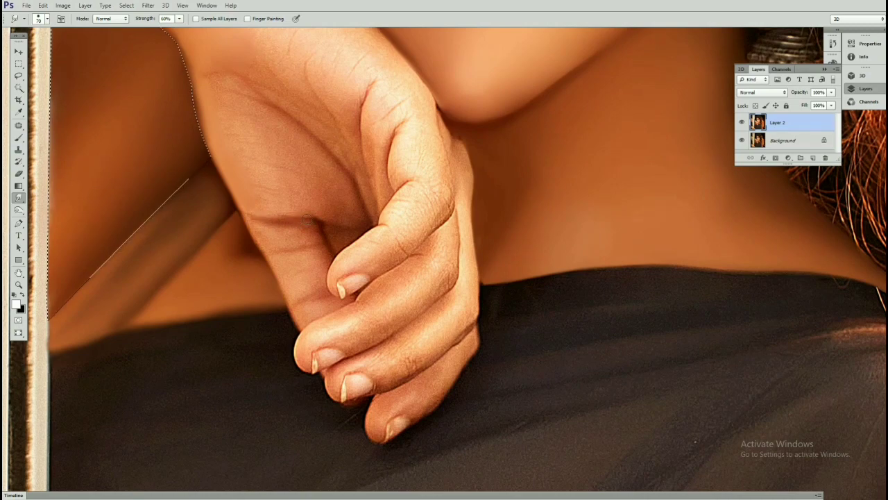
{"action": "key", "text": "bracketright"}
{"action": "key", "text": "bracketright"}
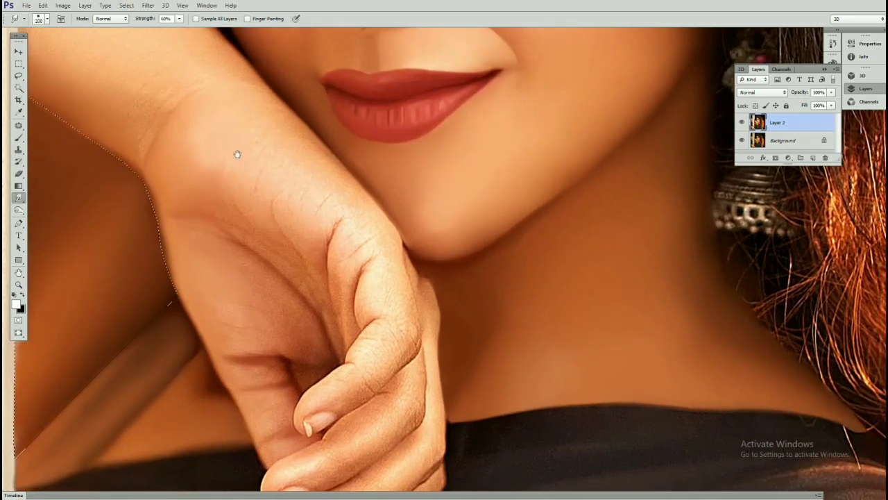
{"action": "key", "text": "bracketright"}
{"action": "key", "text": "bracketright"}
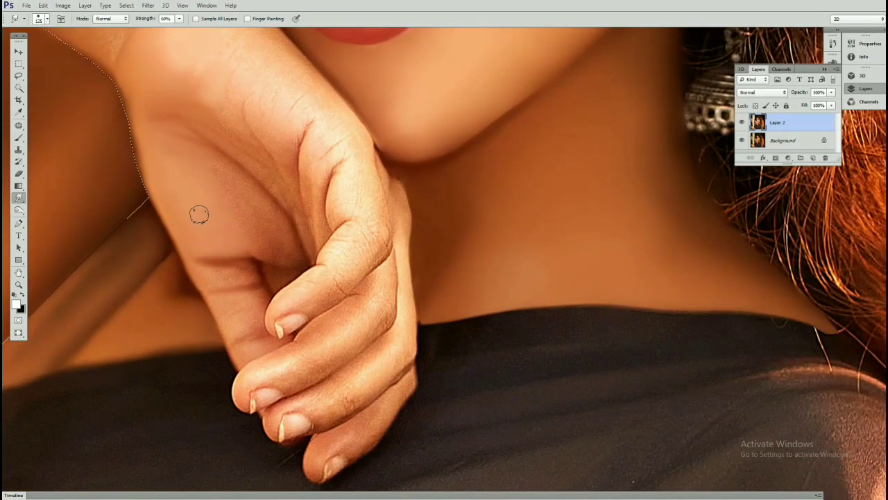
{"action": "key", "text": "bracketright"}
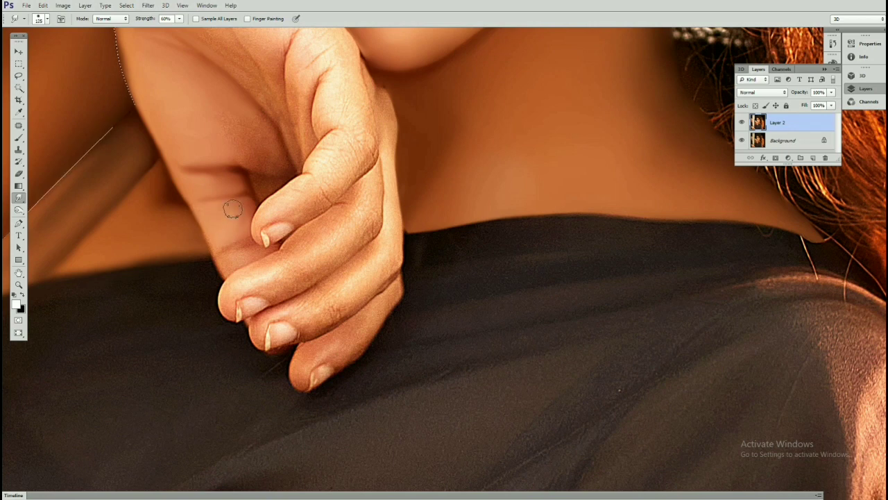
{"action": "scroll", "coordinate": [259, 190], "scroll_direction": "up", "scroll_amount": 2}
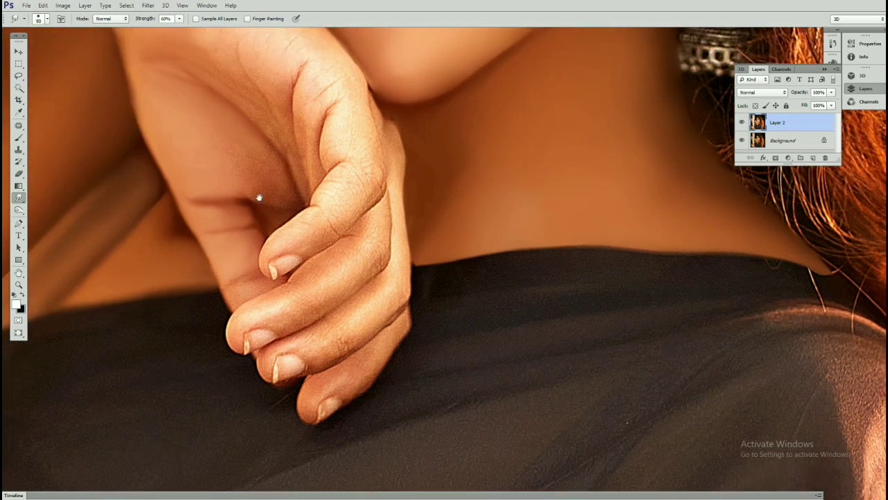
{"action": "key", "text": "bracketright"}
{"action": "key", "text": "bracketright"}
{"action": "key", "text": "bracketright"}
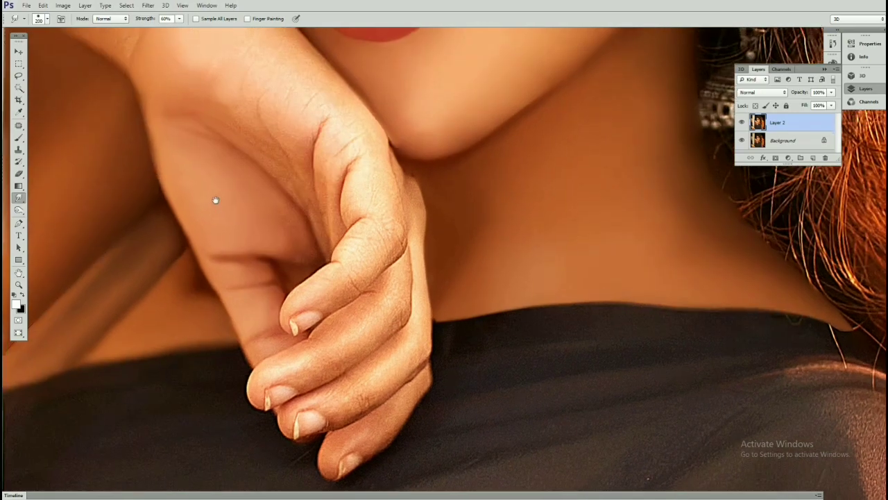
{"action": "scroll", "coordinate": [214, 199], "scroll_direction": "up", "scroll_amount": 2}
{"action": "scroll", "coordinate": [206, 172], "scroll_direction": "up", "scroll_amount": 2}
{"action": "key", "text": "bracketleft"}
{"action": "key", "text": "bracketleft"}
{"action": "key", "text": "bracketleft"}
{"action": "scroll", "coordinate": [194, 195], "scroll_direction": "down", "scroll_amount": 2}
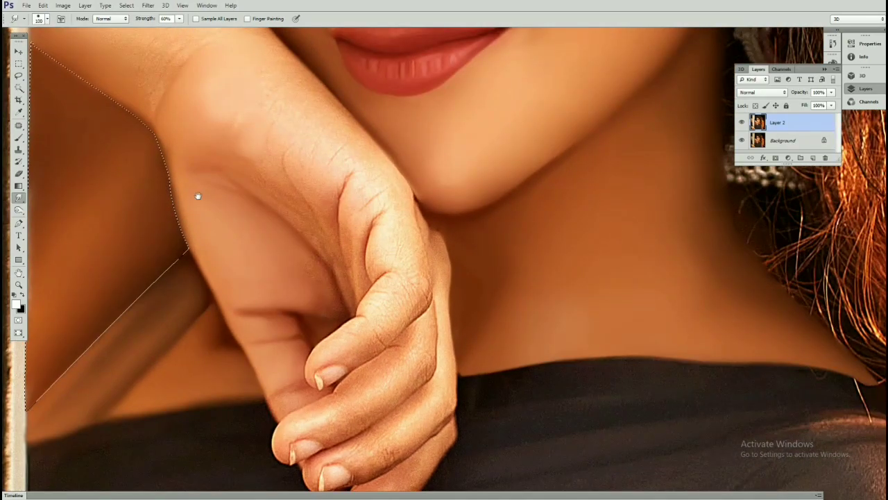
{"action": "scroll", "coordinate": [208, 145], "scroll_direction": "up", "scroll_amount": 2}
{"action": "key", "text": "bracketright"}
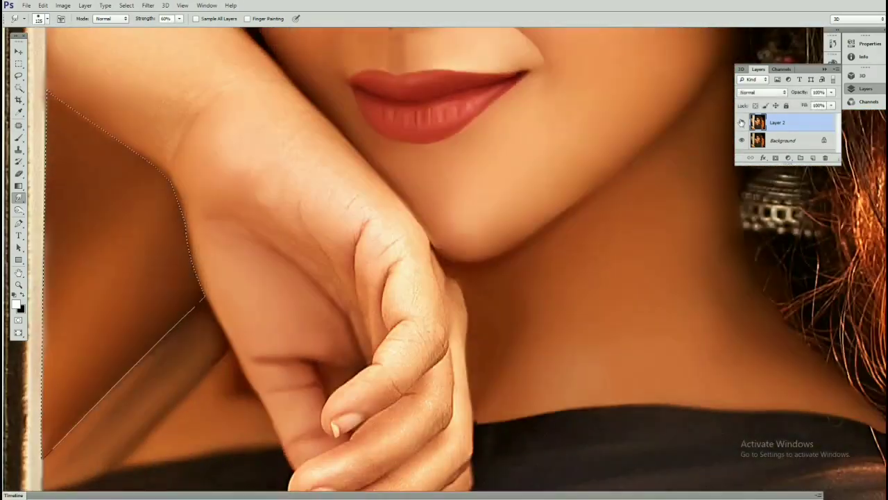
{"action": "key", "text": "bracketleft"}
{"action": "key", "text": "bracketleft"}
{"action": "key", "text": "bracketleft"}
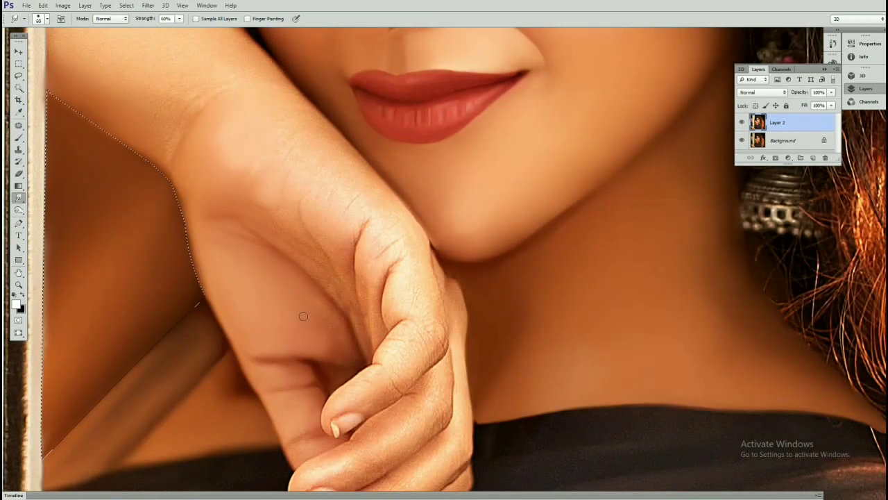
{"action": "scroll", "coordinate": [305, 298], "scroll_direction": "down", "scroll_amount": 2}
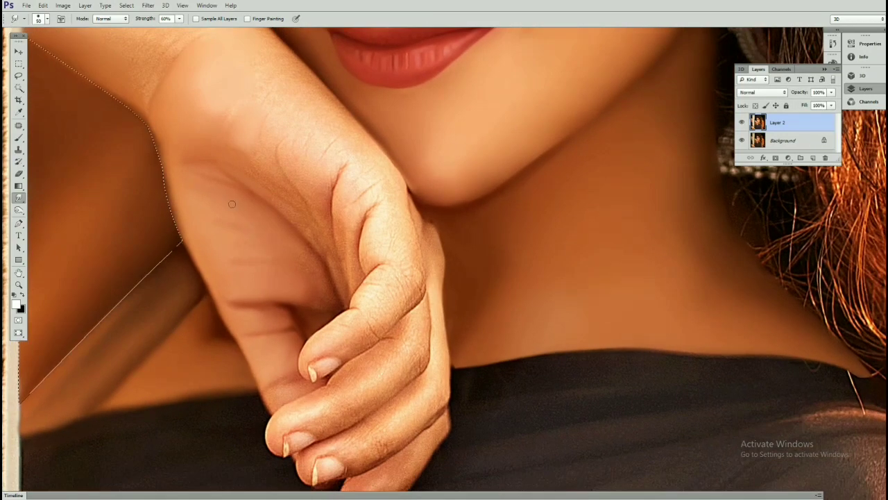
{"action": "scroll", "coordinate": [319, 186], "scroll_direction": "down", "scroll_amount": 1}
{"action": "scroll", "coordinate": [321, 173], "scroll_direction": "down", "scroll_amount": 1}
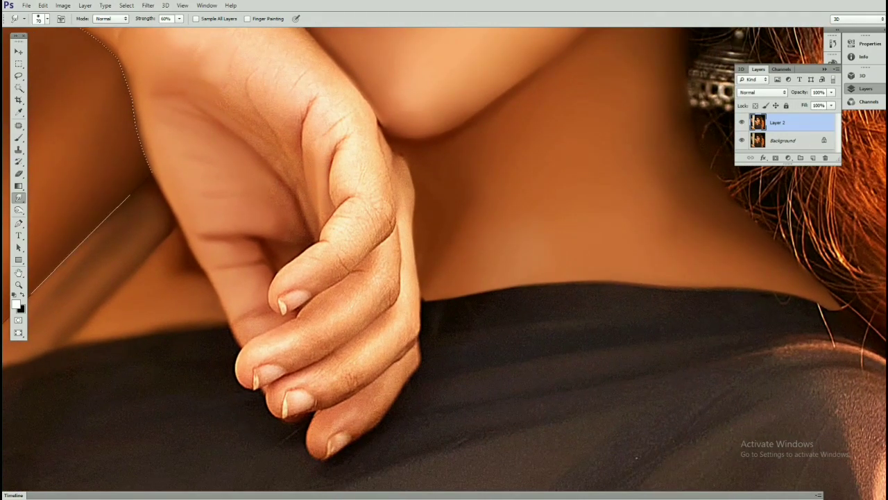
- Finish smoothing the back of the hand with brushes from 250 down to 80, then zoom out
{"action": "key", "text": "bracketright"}
{"action": "key", "text": "bracketright"}
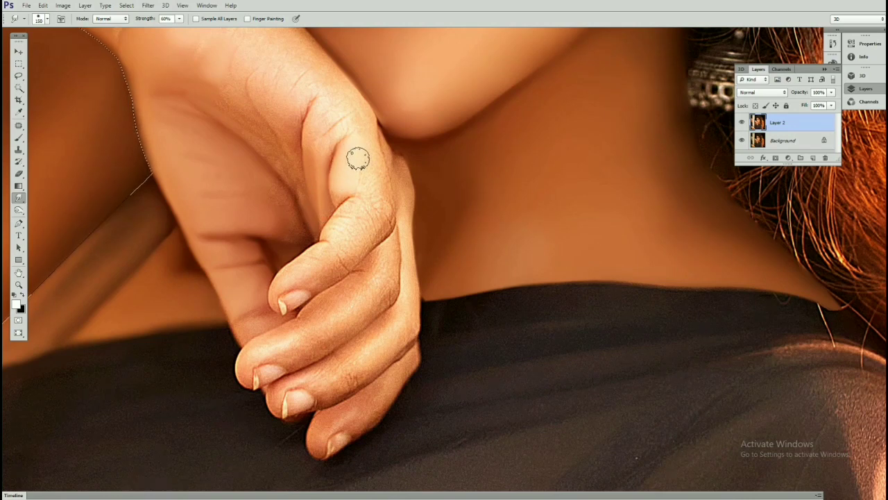
{"action": "key", "text": "bracketleft"}
{"action": "key", "text": "bracketleft"}
{"action": "key", "text": "bracketleft"}
{"action": "scroll", "coordinate": [357, 159], "scroll_direction": "up", "scroll_amount": 1}
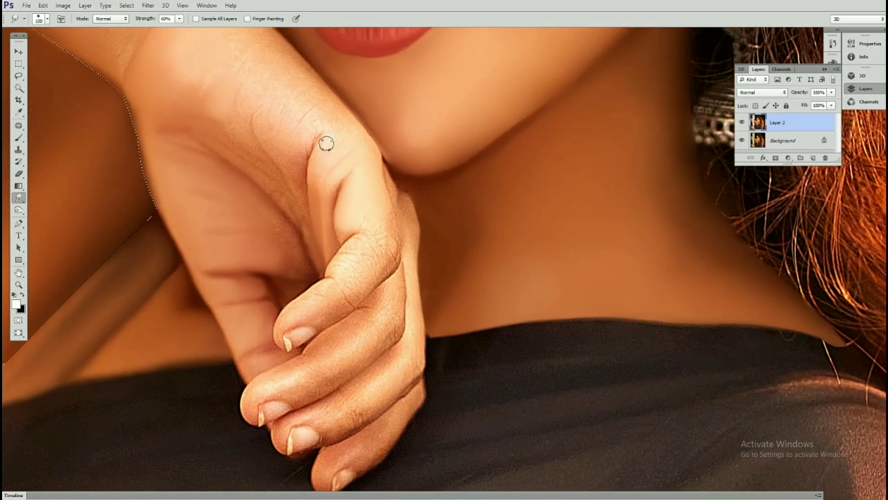
{"action": "key", "text": "bracketleft"}
{"action": "key", "text": "bracketleft"}
{"action": "key", "text": "bracketleft"}
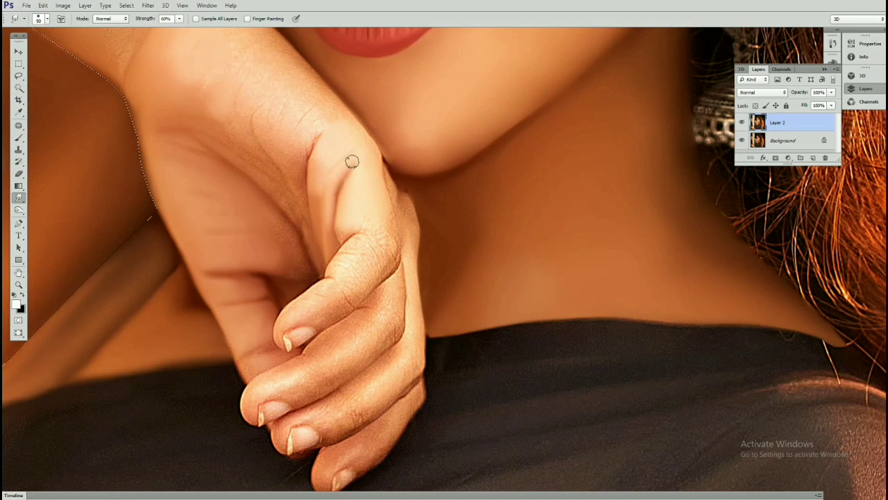
{"action": "scroll", "coordinate": [352, 166], "scroll_direction": "up", "scroll_amount": 1}
{"action": "key", "text": "bracketright"}
{"action": "key", "text": "bracketright"}
{"action": "scroll", "coordinate": [330, 173], "scroll_direction": "up", "scroll_amount": 1}
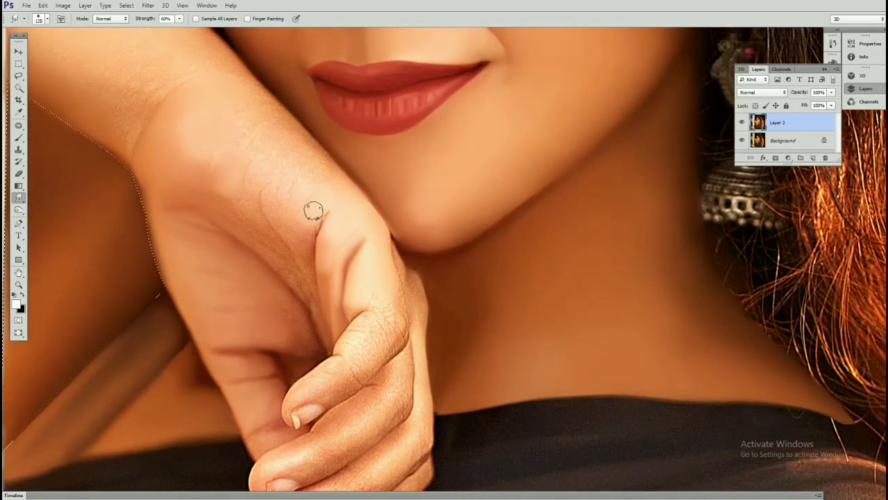
{"action": "scroll", "coordinate": [281, 213], "scroll_direction": "down", "scroll_amount": 1}
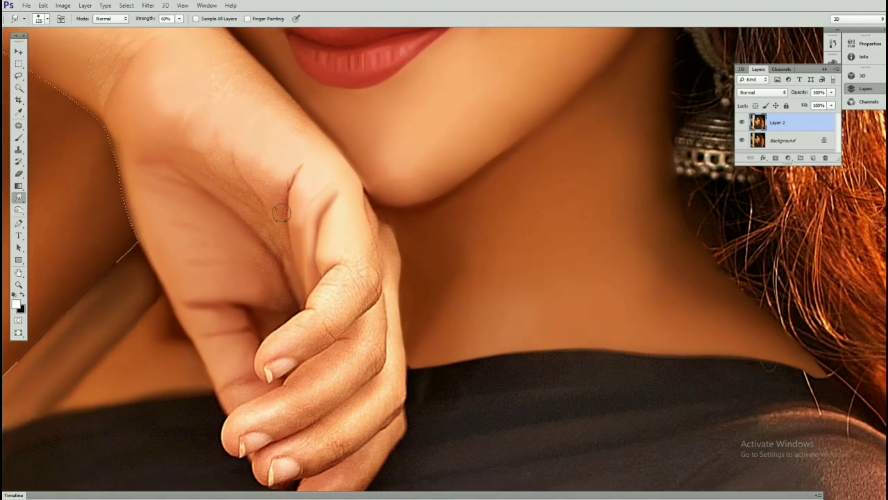
{"action": "key", "text": "bracketleft"}
{"action": "key", "text": "bracketleft"}
{"action": "key", "text": "bracketleft"}
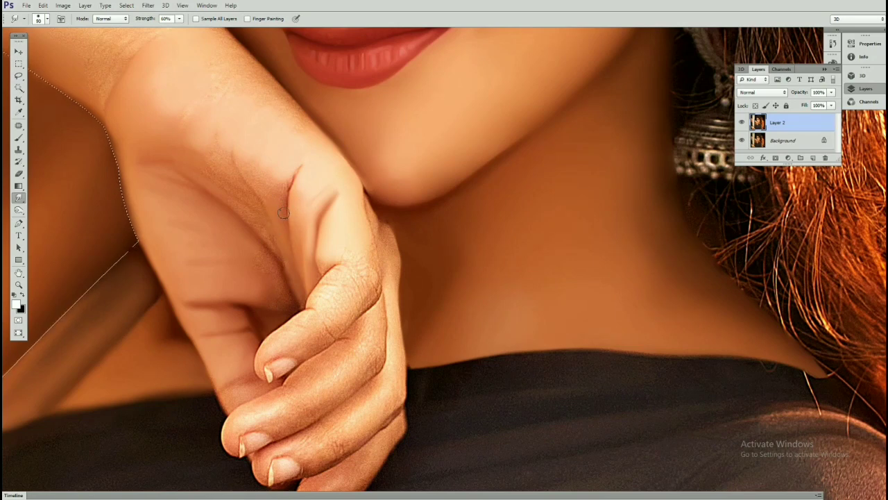
{"action": "scroll", "coordinate": [290, 171], "scroll_direction": "up", "scroll_amount": 1}
{"action": "key", "text": "bracketright"}
{"action": "key", "text": "bracketright"}
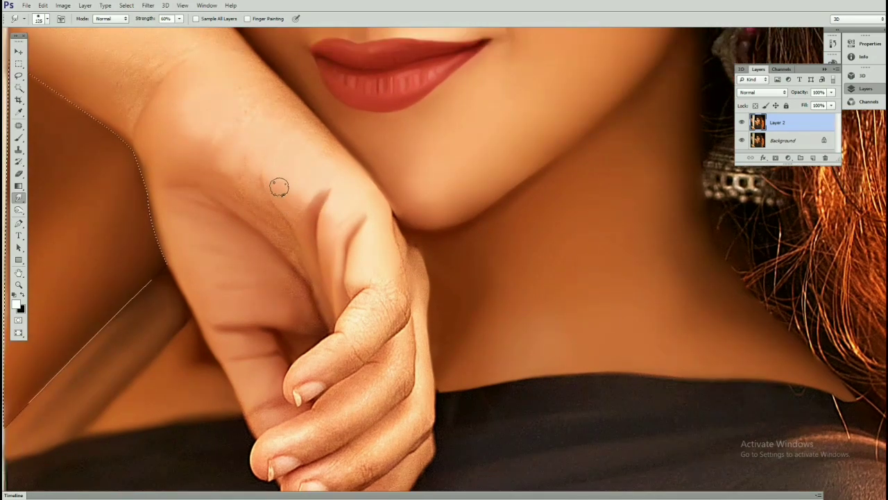
{"action": "key", "text": "bracketright"}
{"action": "scroll", "coordinate": [284, 215], "scroll_direction": "down", "scroll_amount": 1}
{"action": "scroll", "coordinate": [283, 207], "scroll_direction": "up", "scroll_amount": 1}
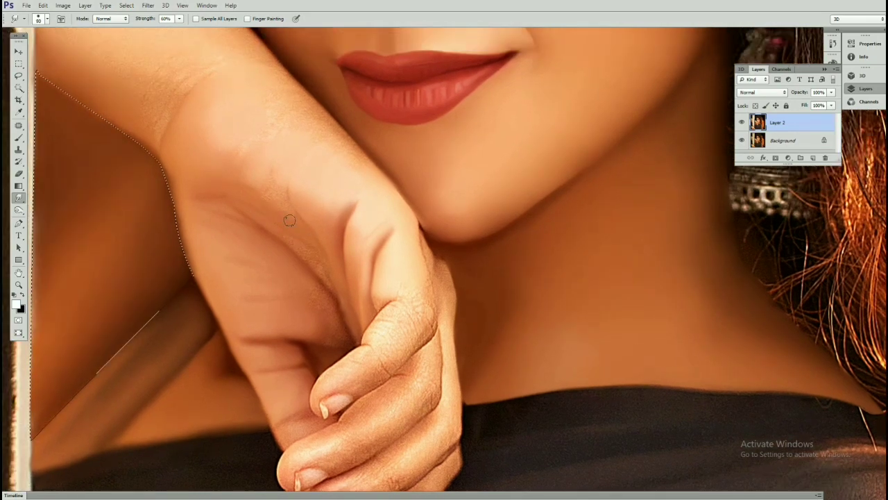
{"action": "key", "text": "bracketright"}
{"action": "key", "text": "bracketright"}
{"action": "key", "text": "bracketright"}
{"action": "left_click_drag", "start_coordinate": [268, 182], "coordinate": [262, 225]}
{"action": "key", "text": "bracketright"}
{"action": "key", "text": "bracketright"}
{"action": "key", "text": "bracketright"}
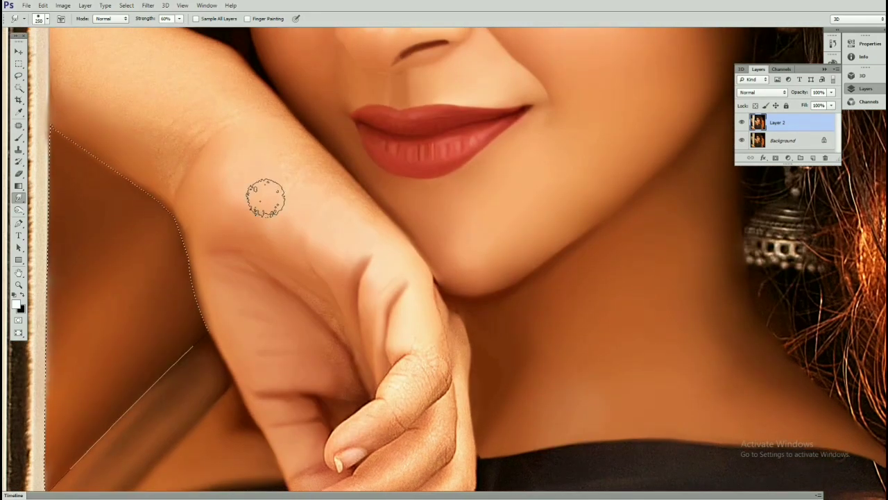
{"action": "key", "text": "bracketleft"}
{"action": "key", "text": "bracketleft"}
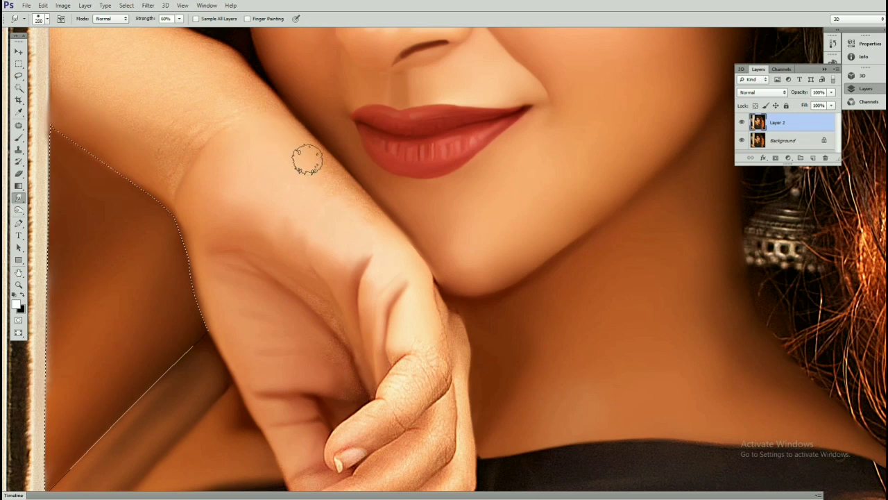
{"action": "scroll", "coordinate": [340, 198], "scroll_direction": "down", "scroll_amount": 1}
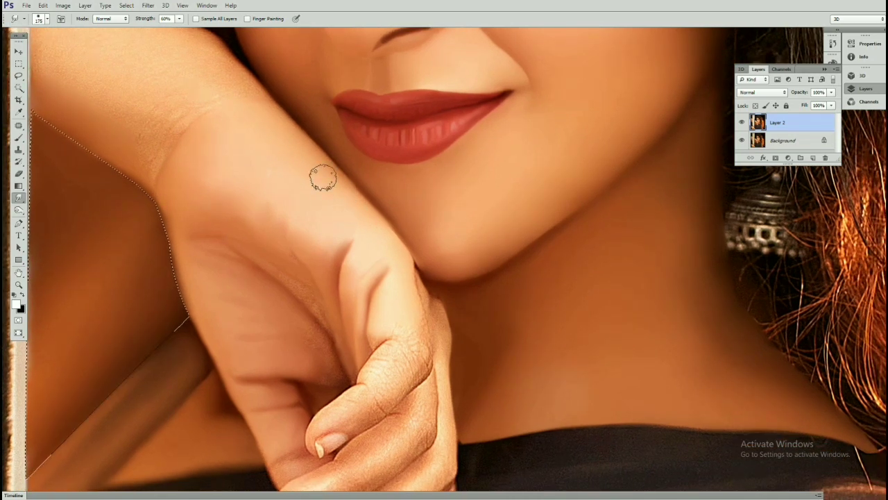
{"action": "key", "text": "bracketleft"}
{"action": "key", "text": "bracketleft"}
{"action": "key", "text": "bracketleft"}
{"action": "scroll", "coordinate": [319, 200], "scroll_direction": "up", "scroll_amount": 1}
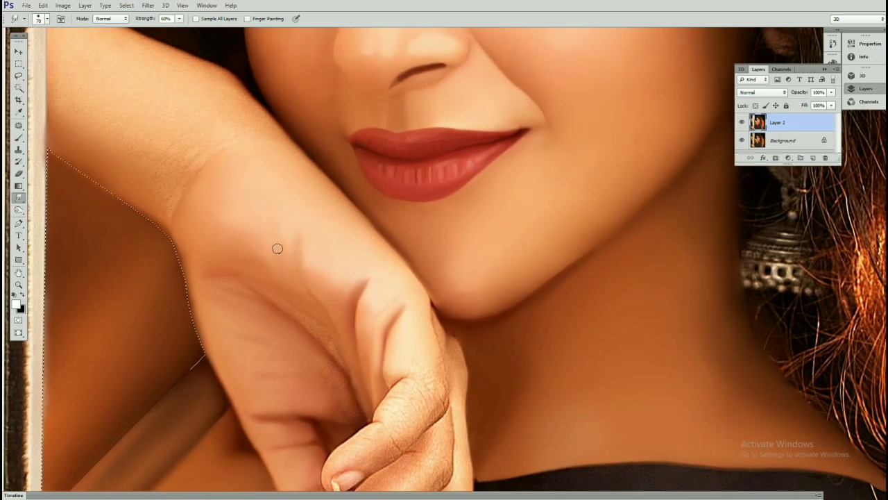
{"action": "key", "text": "ctrl+minus"}
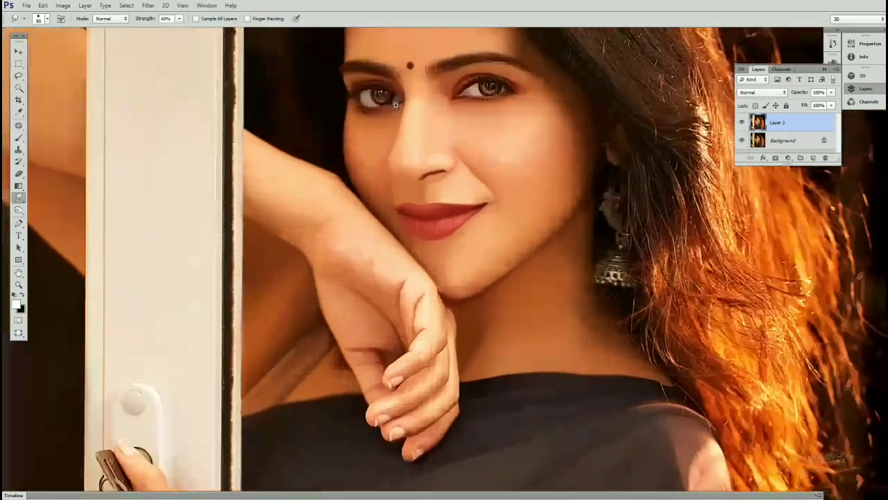
- Smudge the skin along the hand crease, then enlarge the Smudge brush to 250
{"action": "key", "text": "ctrl+plus"}
{"action": "key", "text": "ctrl+plus"}
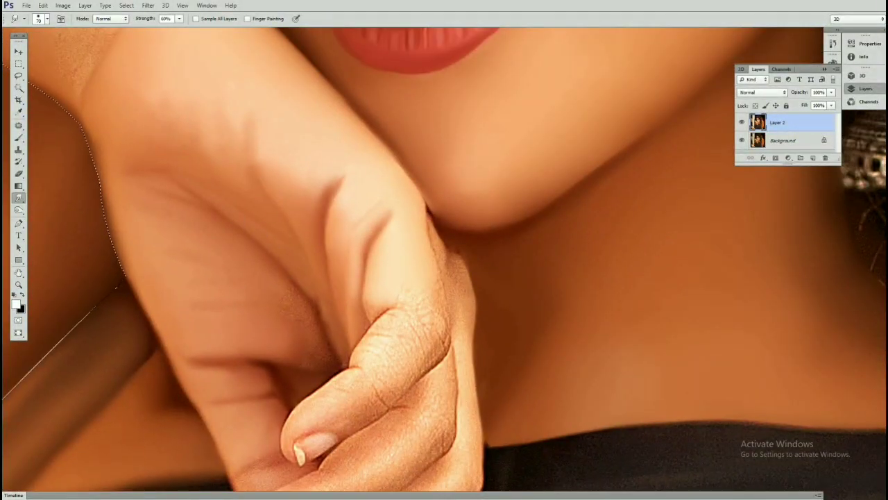
{"action": "left_click_drag", "start_coordinate": [342, 172], "coordinate": [326, 209]}
{"action": "scroll", "coordinate": [286, 195], "scroll_direction": "up", "scroll_amount": 2}
{"action": "scroll", "coordinate": [324, 200], "scroll_direction": "up", "scroll_amount": 1}
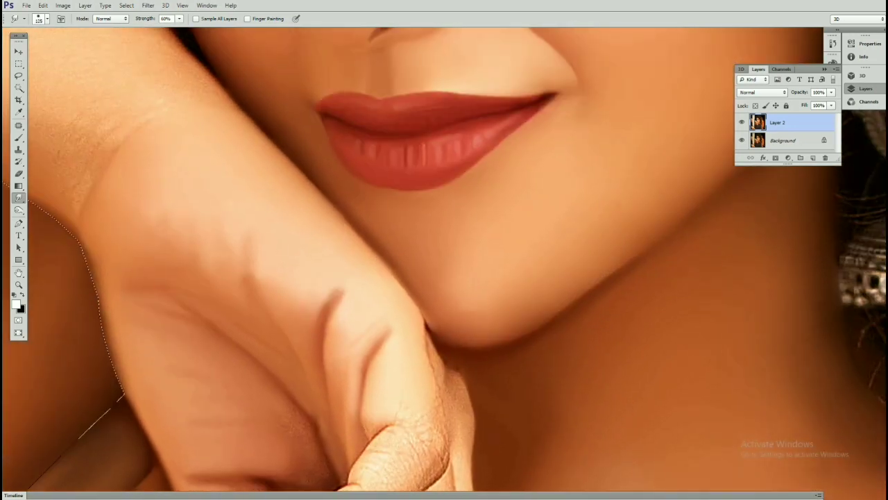
{"action": "scroll", "coordinate": [323, 229], "scroll_direction": "up", "scroll_amount": 2}
{"action": "scroll", "coordinate": [305, 224], "scroll_direction": "left", "scroll_amount": 2}
{"action": "scroll", "coordinate": [306, 224], "scroll_direction": "up", "scroll_amount": 1}
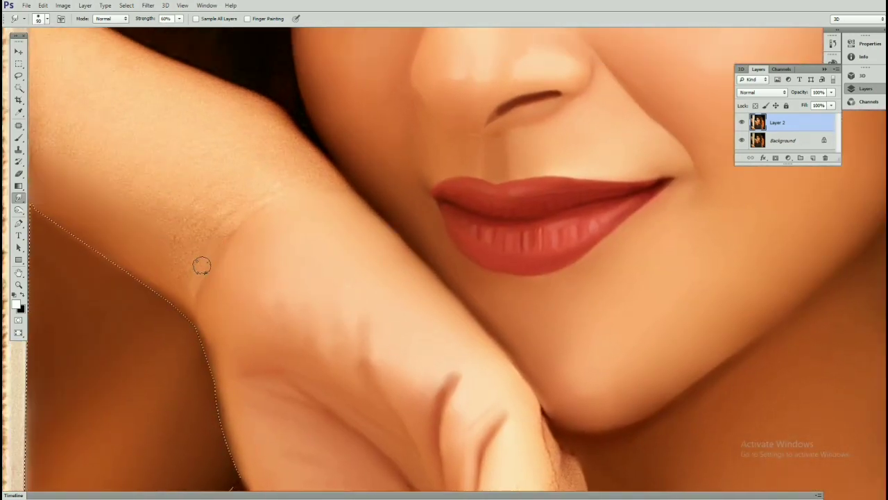
{"action": "key", "text": "bracketright"}
{"action": "key", "text": "bracketright"}
{"action": "key", "text": "bracketright"}
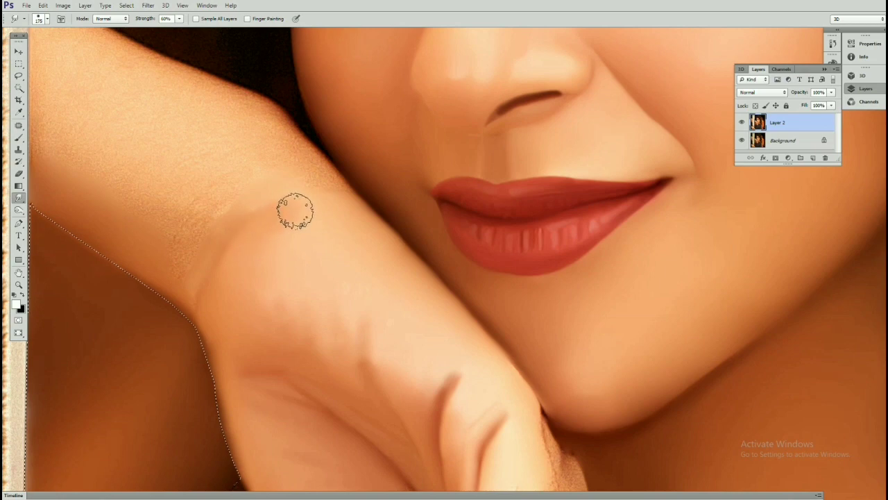
- Review the whole face, then refocus on the wrist and fingers with a 70 px brush
{"action": "left_click", "coordinate": [290, 217], "text": "alt"}
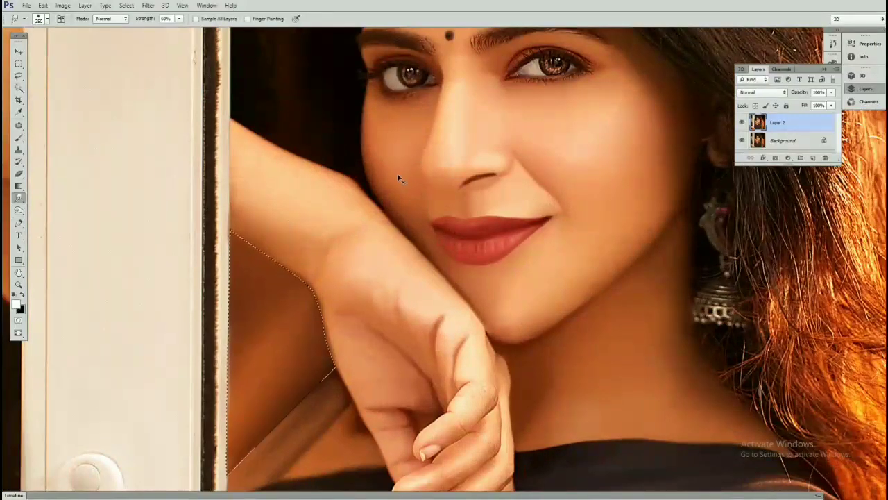
{"action": "key", "text": "ctrl+plus"}
{"action": "key", "text": "bracketleft"}
{"action": "key", "text": "bracketleft"}
{"action": "key", "text": "bracketleft"}
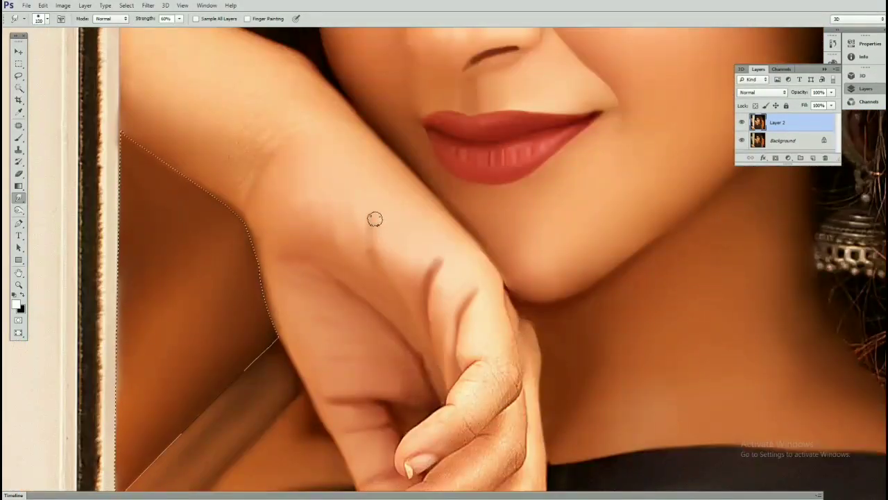
{"action": "key", "text": "bracketleft"}
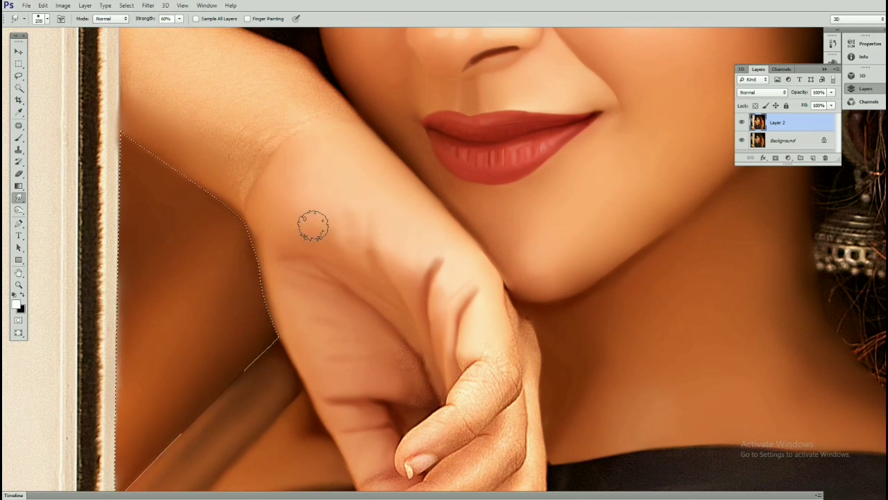
{"action": "left_click_drag", "start_coordinate": [344, 210], "coordinate": [294, 142]}
{"action": "key", "text": "bracketleft"}
{"action": "key", "text": "bracketleft"}
{"action": "left_click_drag", "start_coordinate": [398, 226], "coordinate": [358, 144]}
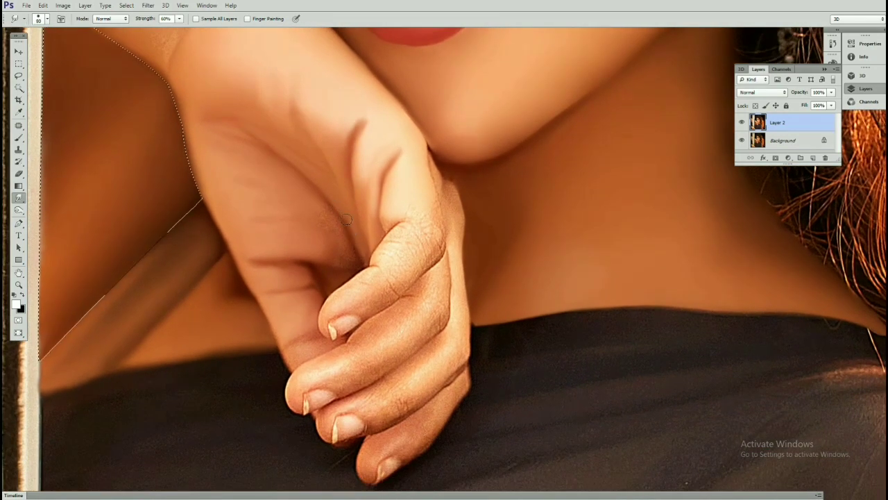
{"action": "key", "text": "ctrl+plus"}
{"action": "key", "text": "bracketright"}
{"action": "key", "text": "bracketright"}
{"action": "key", "text": "bracketright"}
{"action": "key", "text": "bracketleft"}
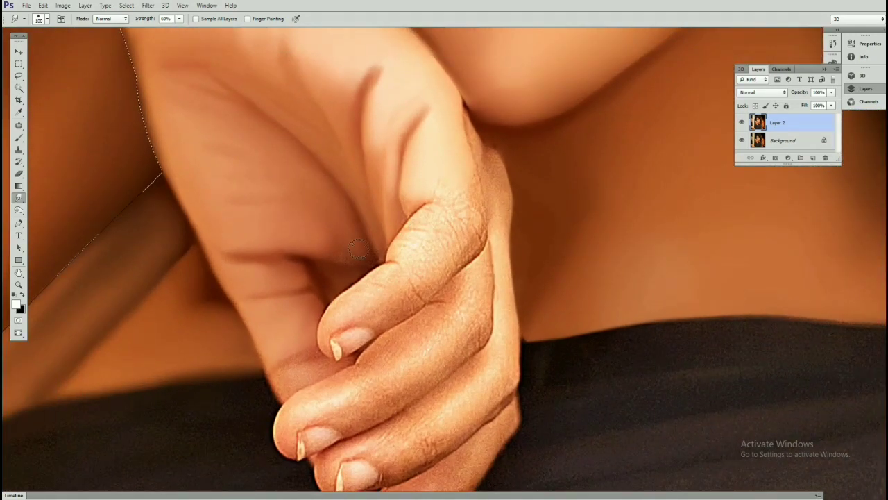
{"action": "key", "text": "bracketleft"}
{"action": "key", "text": "bracketleft"}
{"action": "key", "text": "bracketleft"}
- Center the hand in view and settle the Smudge brush at 125
{"action": "left_click_drag", "start_coordinate": [278, 225], "coordinate": [349, 215]}
{"action": "scroll", "coordinate": [348, 215], "scroll_direction": "up", "scroll_amount": 1}
{"action": "key", "text": "bracketright"}
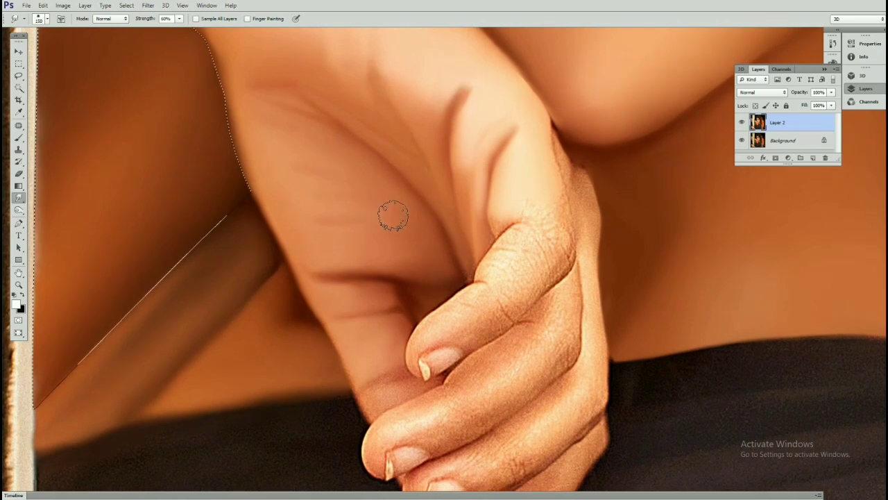
{"action": "scroll", "coordinate": [386, 180], "scroll_direction": "up", "scroll_amount": 1}
{"action": "left_click_drag", "start_coordinate": [388, 175], "coordinate": [369, 206]}
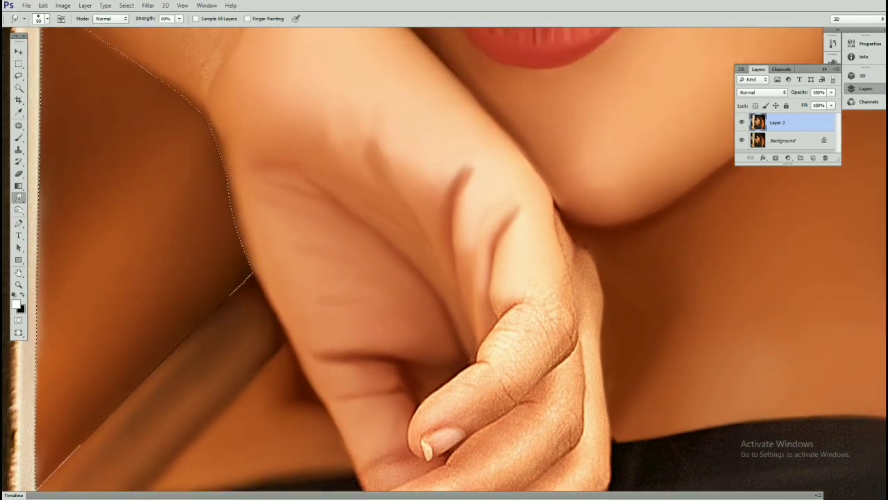
{"action": "key", "text": "bracketright"}
{"action": "key", "text": "bracketright"}
{"action": "key", "text": "bracketright"}
{"action": "key", "text": "bracketleft"}
{"action": "key", "text": "bracketleft"}
{"action": "scroll", "coordinate": [407, 104], "scroll_direction": "down", "scroll_amount": 3}
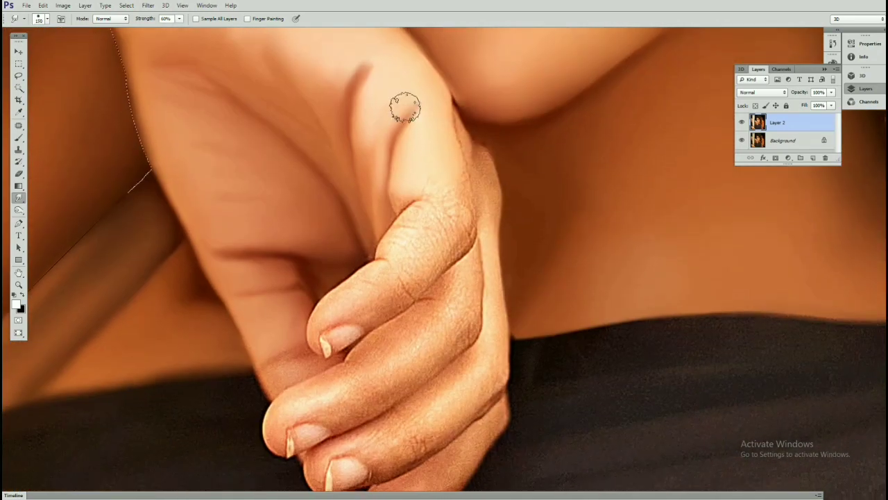
{"action": "scroll", "coordinate": [407, 103], "scroll_direction": "down", "scroll_amount": 3}
{"action": "scroll", "coordinate": [327, 208], "scroll_direction": "up", "scroll_amount": 1}
- Shrink the Smudge brush to 30, then 45, for the fine finger skin
{"action": "key", "text": "bracketleft"}
{"action": "key", "text": "bracketleft"}
{"action": "key", "text": "bracketleft"}
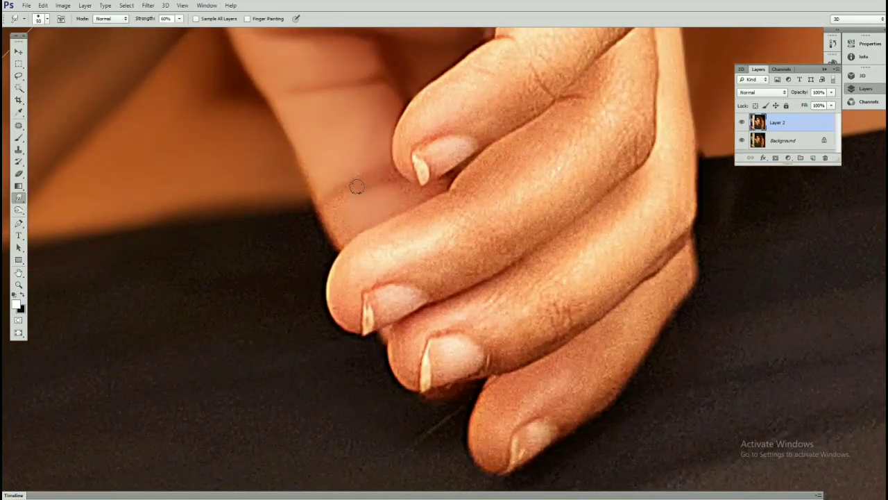
{"action": "scroll", "coordinate": [318, 189], "scroll_direction": "up", "scroll_amount": 1}
{"action": "scroll", "coordinate": [323, 195], "scroll_direction": "up", "scroll_amount": 2}
{"action": "scroll", "coordinate": [323, 218], "scroll_direction": "up", "scroll_amount": 1}
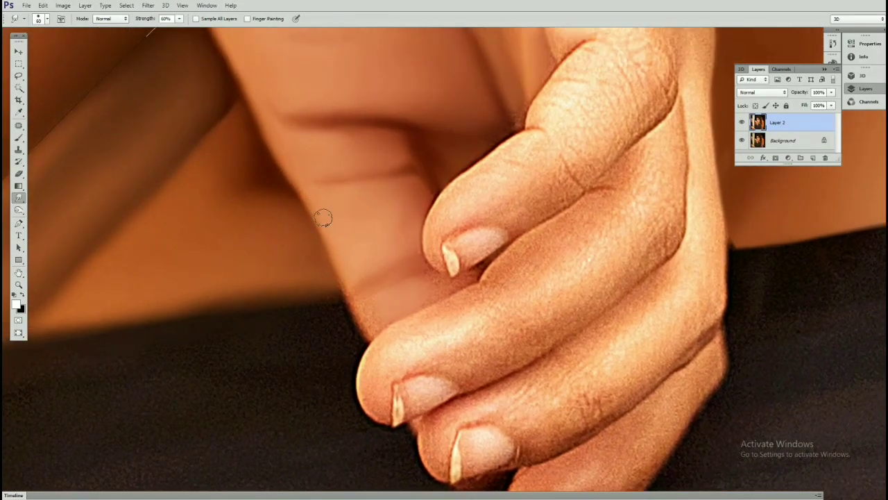
{"action": "scroll", "coordinate": [413, 201], "scroll_direction": "up", "scroll_amount": 2}
{"action": "key", "text": "bracketright"}
{"action": "key", "text": "bracketright"}
{"action": "key", "text": "bracketright"}
- Scroll across the palm and curled fingers to inspect the smoothed skin
{"action": "scroll", "coordinate": [391, 197], "scroll_direction": "down", "scroll_amount": 2}
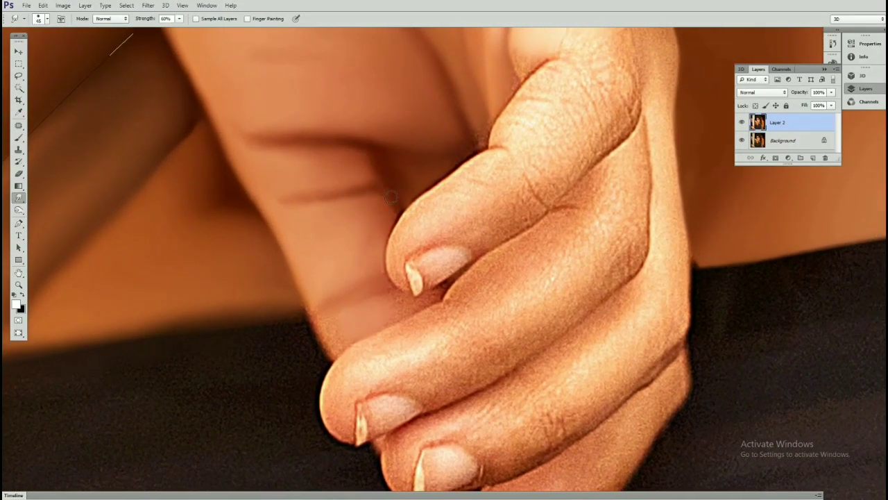
{"action": "scroll", "coordinate": [466, 127], "scroll_direction": "up", "scroll_amount": 1}
{"action": "scroll", "coordinate": [444, 187], "scroll_direction": "up", "scroll_amount": 2}
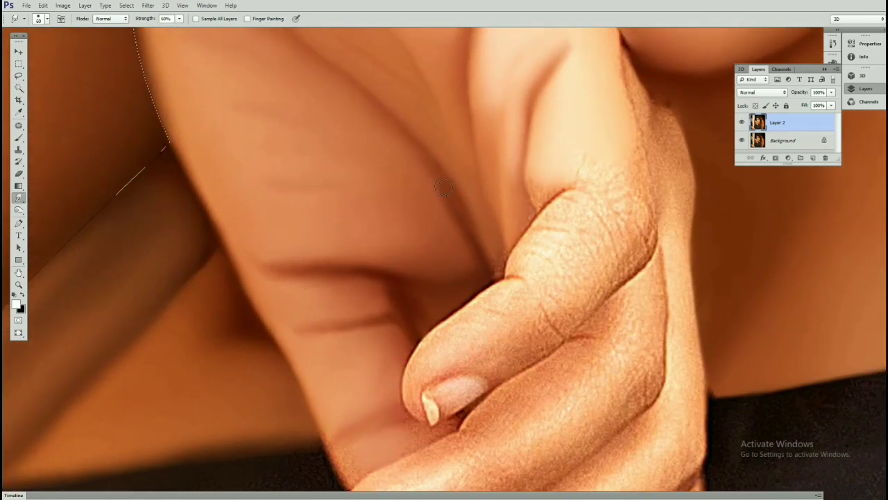
{"action": "scroll", "coordinate": [413, 158], "scroll_direction": "up", "scroll_amount": 2}
{"action": "scroll", "coordinate": [492, 212], "scroll_direction": "up", "scroll_amount": 2}
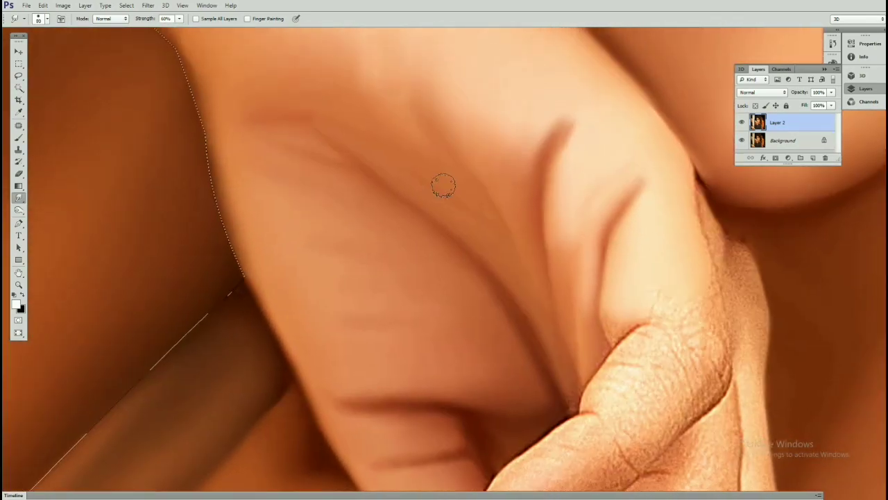
{"action": "scroll", "coordinate": [444, 185], "scroll_direction": "up", "scroll_amount": 1}
{"action": "scroll", "coordinate": [388, 149], "scroll_direction": "up", "scroll_amount": 2}
{"action": "scroll", "coordinate": [410, 139], "scroll_direction": "up", "scroll_amount": 2}
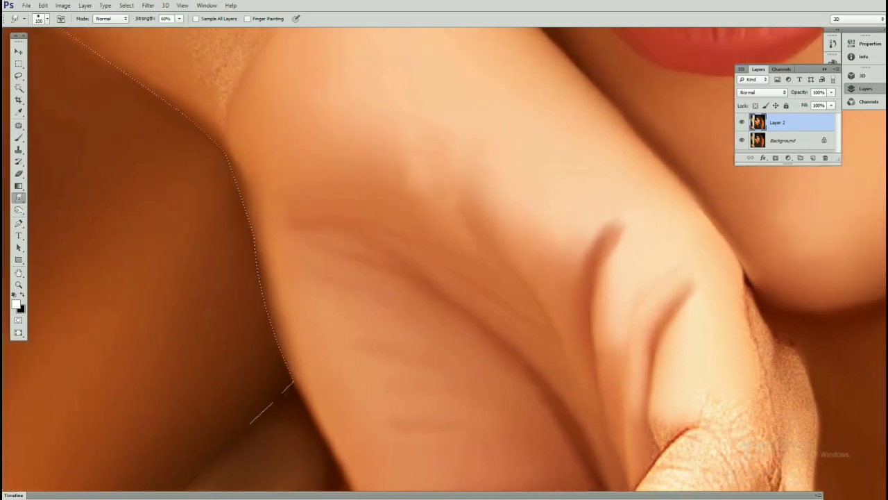
{"action": "scroll", "coordinate": [413, 33], "scroll_direction": "up", "scroll_amount": 2}
{"action": "scroll", "coordinate": [416, 208], "scroll_direction": "down", "scroll_amount": 5}
- Smudge the front finger's wrinkles from fingertip toward knuckle with a 90–100 px brush
{"action": "scroll", "coordinate": [450, 273], "scroll_direction": "up", "scroll_amount": 5}
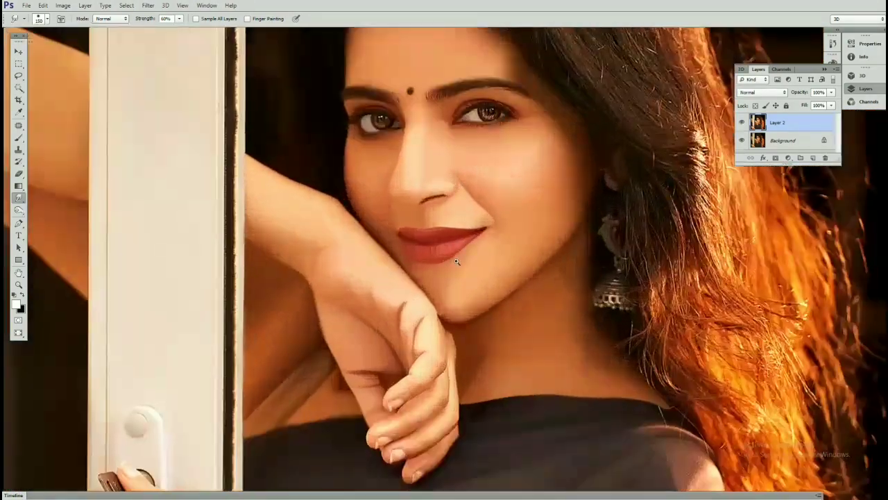
{"action": "scroll", "coordinate": [451, 273], "scroll_direction": "up", "scroll_amount": 2}
{"action": "mouse_move", "coordinate": [475, 162]}
{"action": "left_mouse_down"}
{"action": "mouse_move", "coordinate": [509, 219]}
{"action": "mouse_move", "coordinate": [605, 173]}
{"action": "left_mouse_up"}
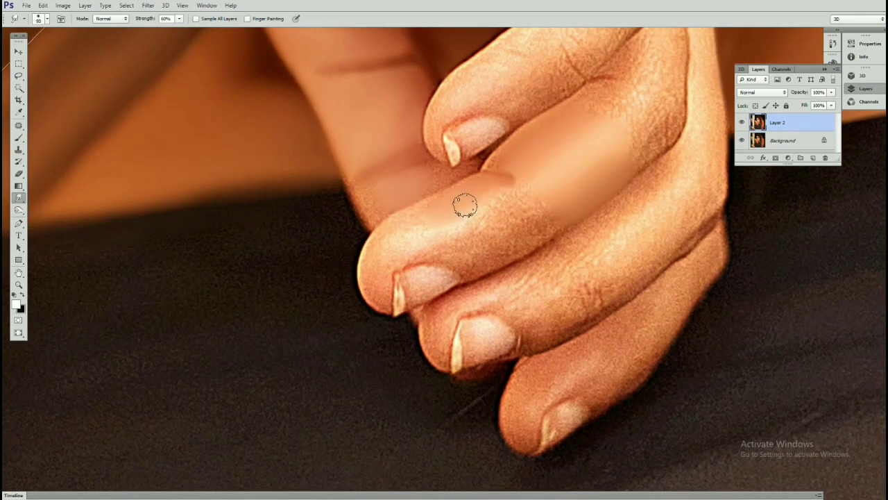
{"action": "key", "text": "bracketleft"}
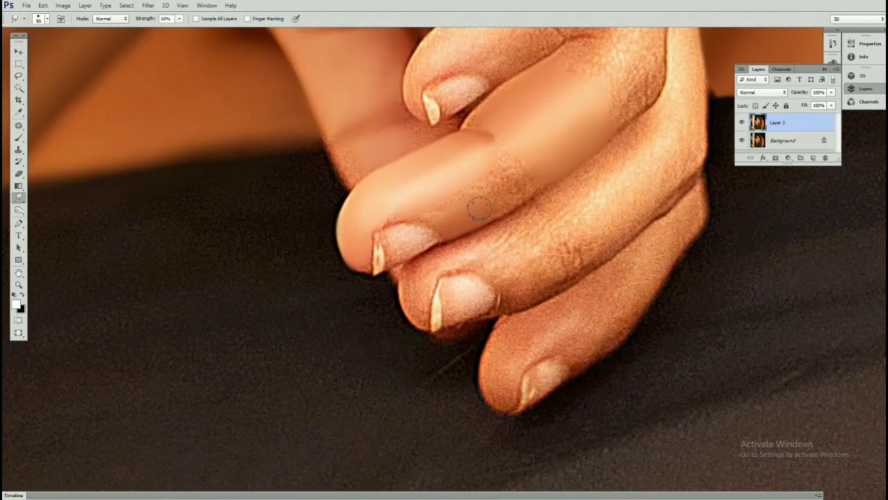
{"action": "scroll", "coordinate": [488, 188], "scroll_direction": "up", "scroll_amount": 1}
{"action": "scroll", "coordinate": [455, 180], "scroll_direction": "up", "scroll_amount": 1}
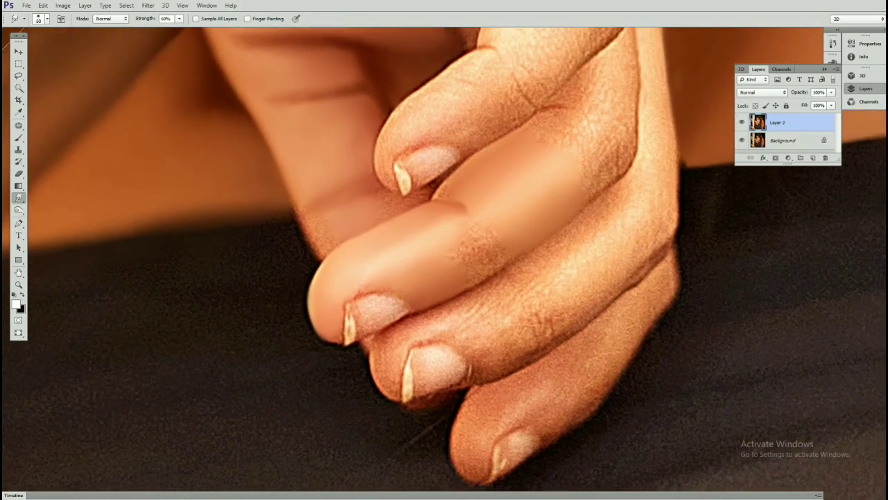
{"action": "scroll", "coordinate": [449, 192], "scroll_direction": "up", "scroll_amount": 1}
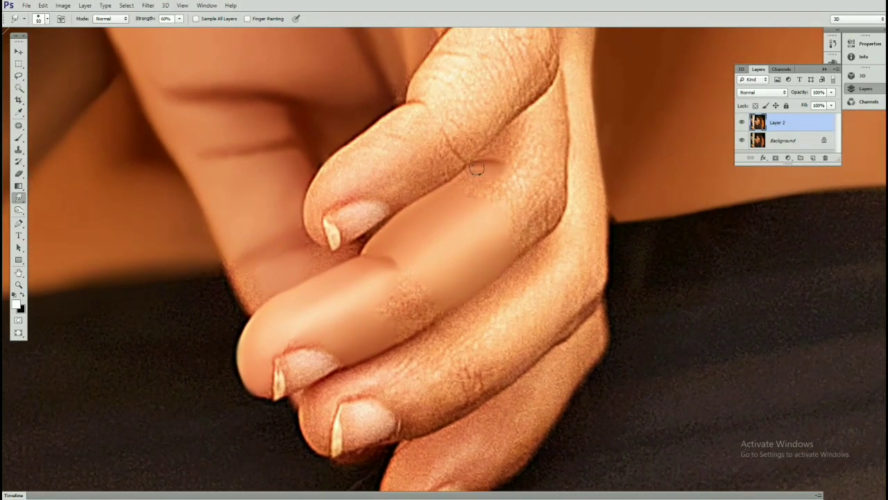
{"action": "key", "text": "bracketright"}
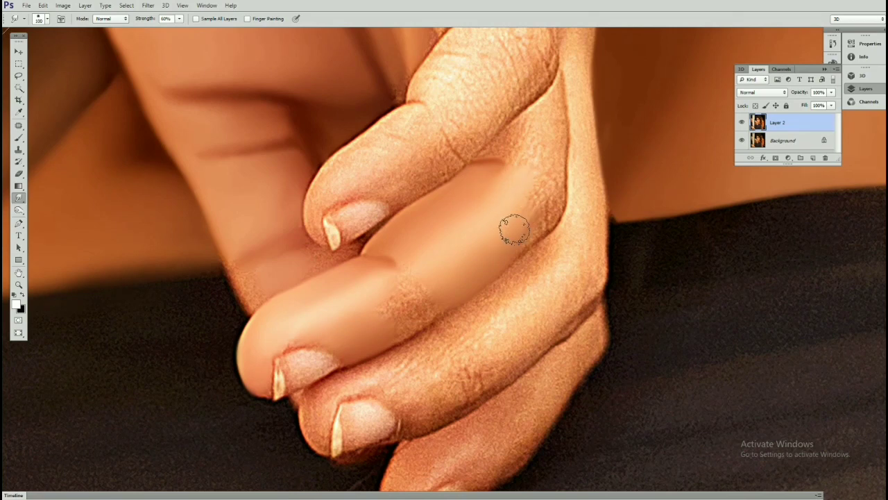
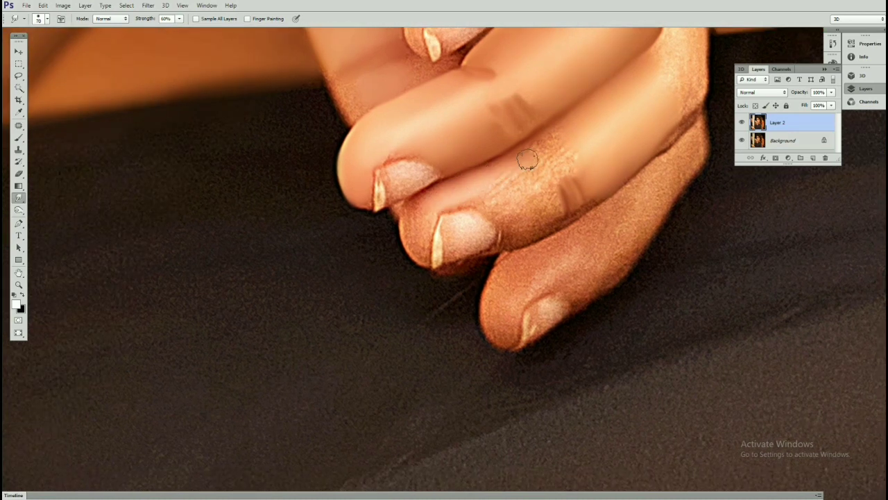
- Smudge the lowest finger's grainy fingertip skin smooth, blending up and down along the tip
{"action": "key", "text": "bracketleft"}
{"action": "key", "text": "bracketleft"}
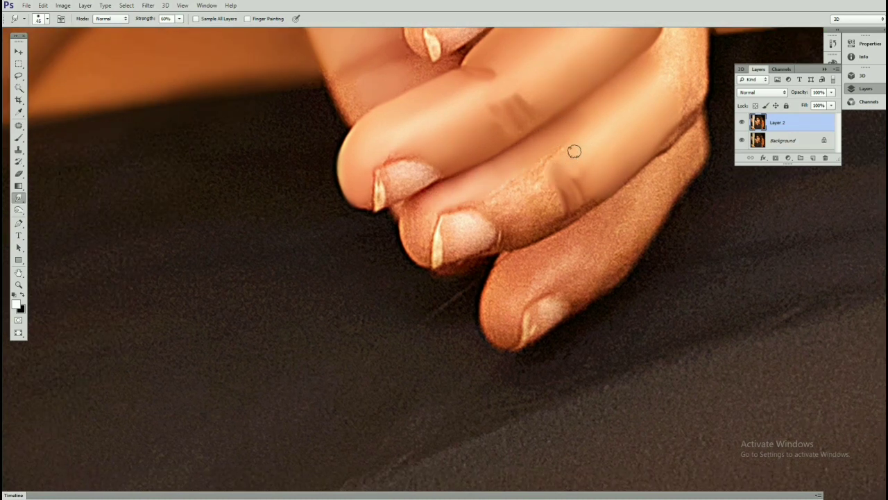
{"action": "scroll", "coordinate": [575, 126], "scroll_direction": "down", "scroll_amount": 2}
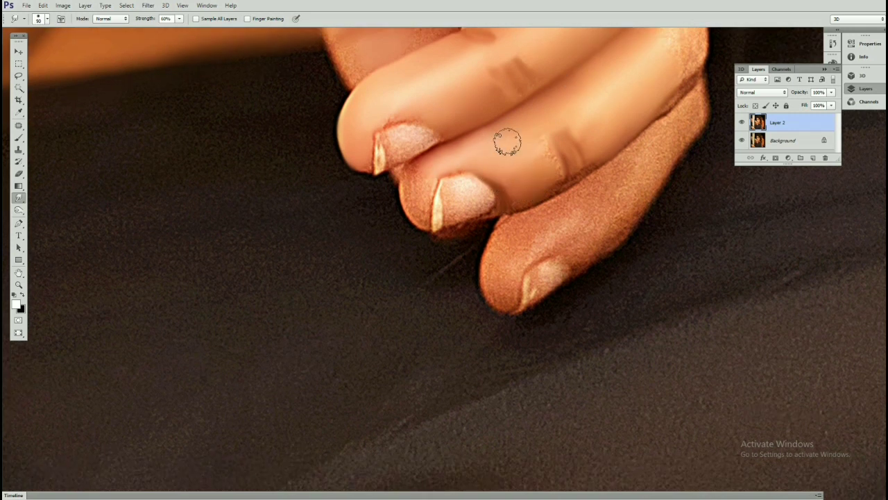
{"action": "key", "text": "bracketright"}
{"action": "key", "text": "bracketright"}
{"action": "key", "text": "bracketright"}
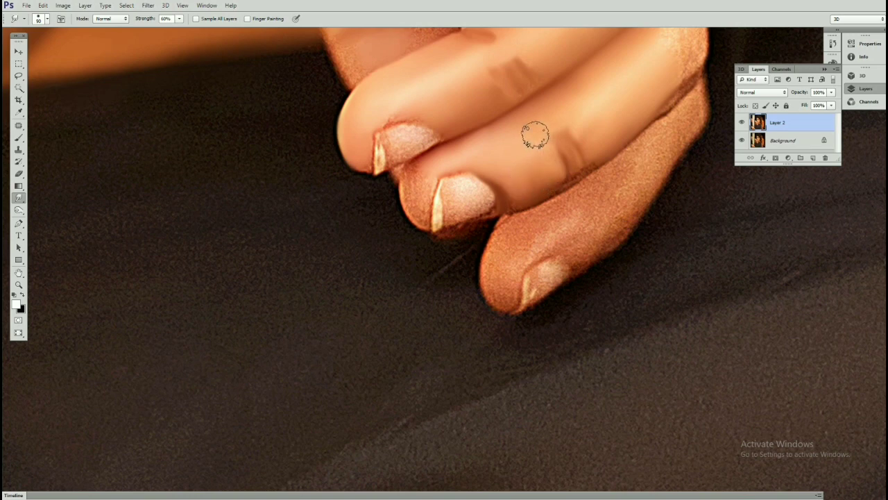
{"action": "scroll", "coordinate": [519, 148], "scroll_direction": "up", "scroll_amount": 3}
{"action": "scroll", "coordinate": [519, 148], "scroll_direction": "right", "scroll_amount": 3}
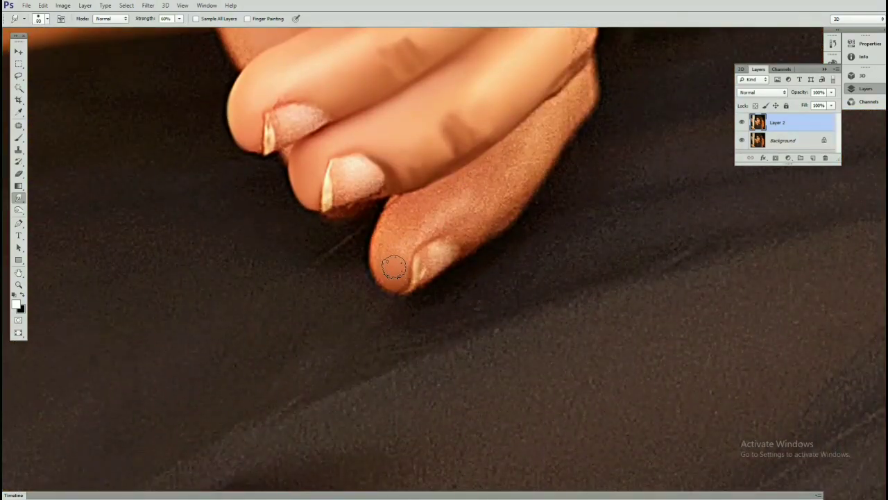
{"action": "mouse_move", "coordinate": [393, 268]}
{"action": "left_mouse_down"}
{"action": "mouse_move", "coordinate": [396, 215]}
{"action": "mouse_move", "coordinate": [399, 226]}
{"action": "left_mouse_up"}
{"action": "left_click_drag", "start_coordinate": [451, 210], "coordinate": [427, 232]}
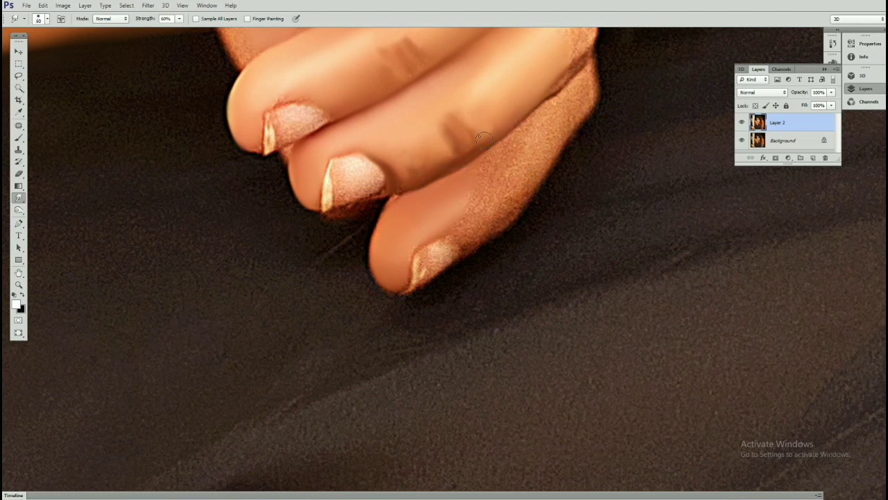
- Smooth the grainy skin along the finger's right edge with a smaller smudge brush
{"action": "key", "text": "bracketright"}
{"action": "key", "text": "bracketright"}
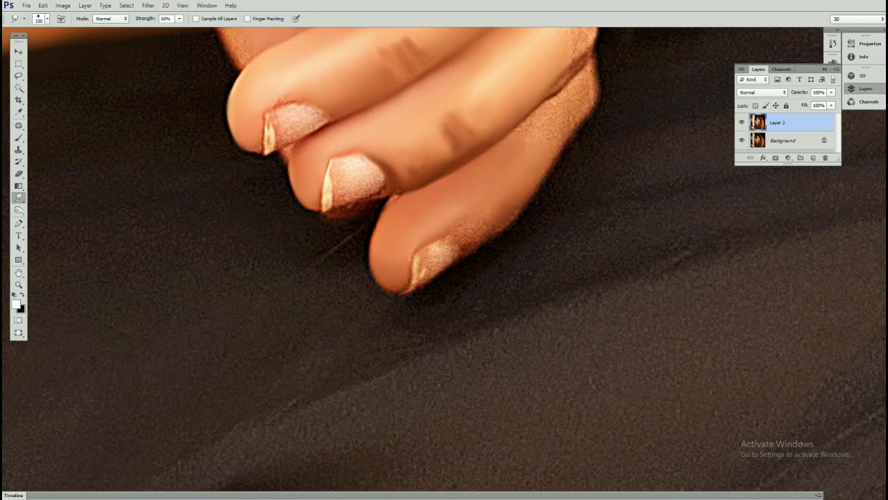
{"action": "key", "text": "bracketleft"}
{"action": "key", "text": "bracketleft"}
{"action": "key", "text": "bracketleft"}
{"action": "left_click_drag", "start_coordinate": [549, 113], "coordinate": [548, 142]}
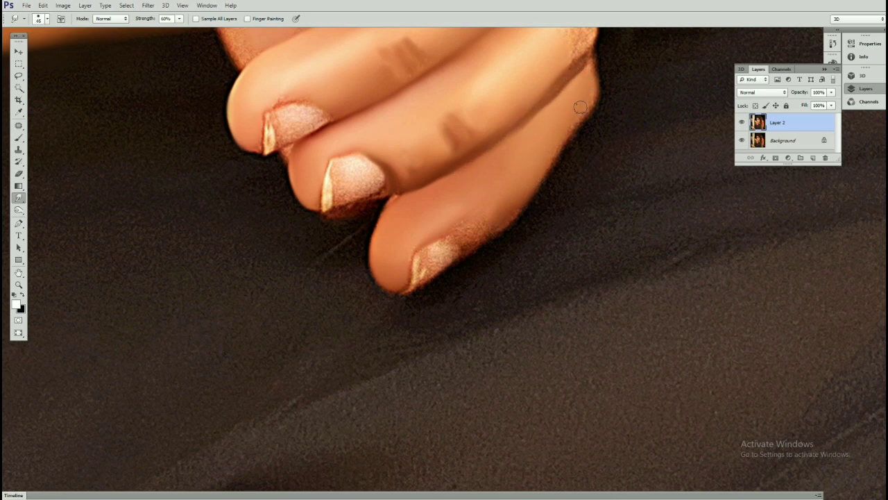
- Bring more of the hand into view and smudge the skin near the thumb edge smooth
{"action": "left_click_drag", "start_coordinate": [579, 86], "coordinate": [539, 168]}
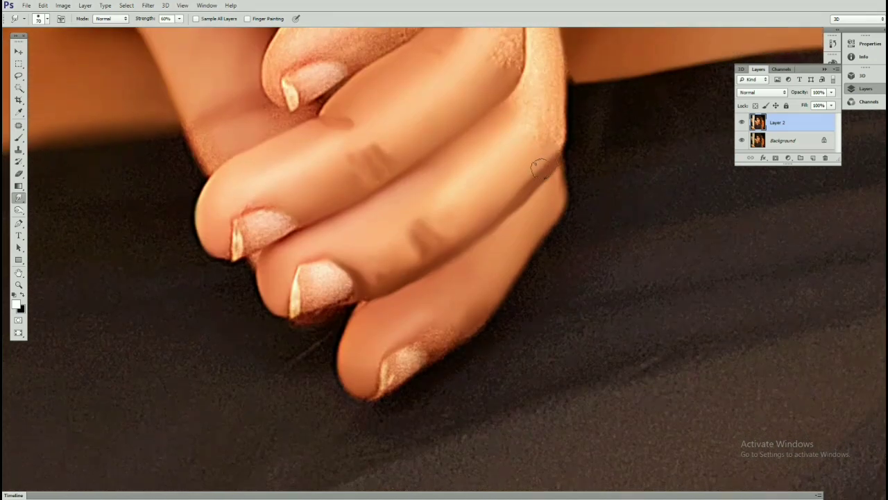
{"action": "scroll", "coordinate": [526, 183], "scroll_direction": "up", "scroll_amount": 3}
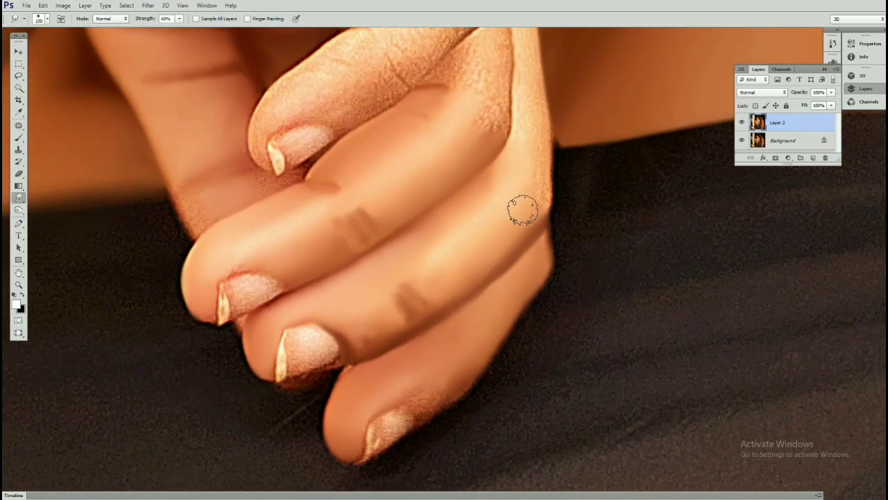
{"action": "scroll", "coordinate": [541, 193], "scroll_direction": "up", "scroll_amount": 3}
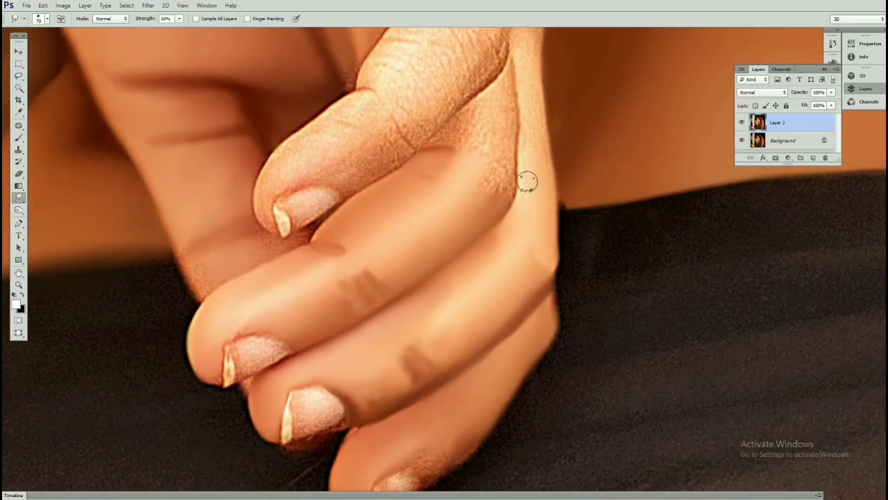
{"action": "scroll", "coordinate": [528, 182], "scroll_direction": "up", "scroll_amount": 3}
{"action": "scroll", "coordinate": [533, 206], "scroll_direction": "down", "scroll_amount": 3}
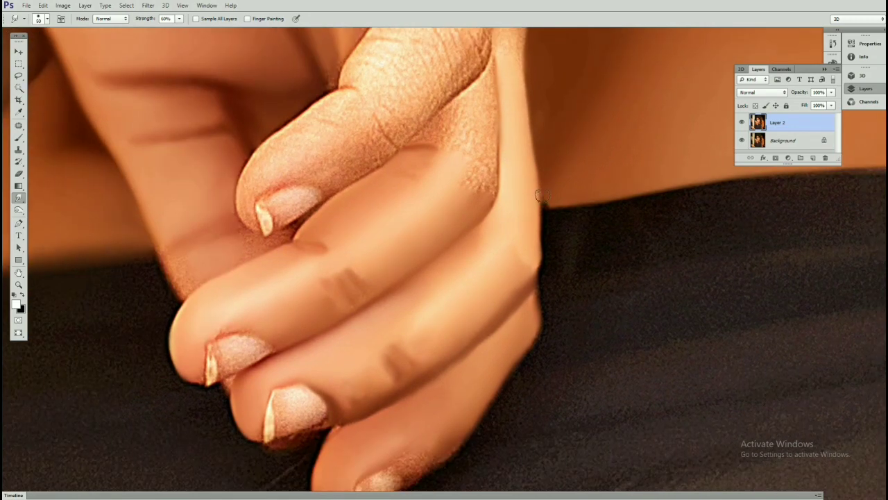
{"action": "scroll", "coordinate": [513, 187], "scroll_direction": "up", "scroll_amount": 3}
{"action": "scroll", "coordinate": [513, 187], "scroll_direction": "up", "scroll_amount": 3}
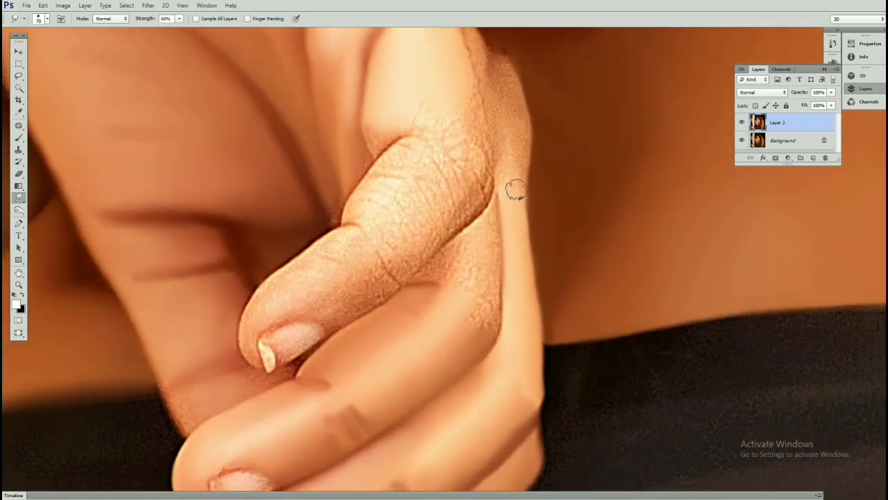
{"action": "scroll", "coordinate": [479, 210], "scroll_direction": "down", "scroll_amount": 3}
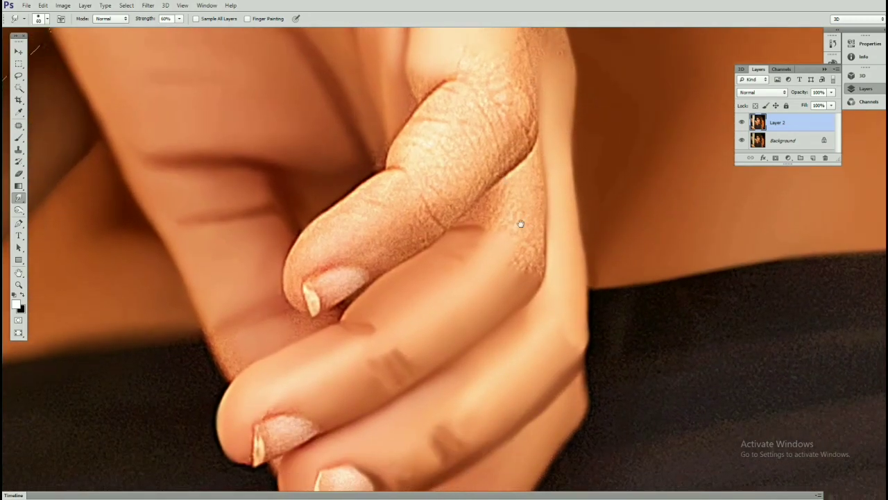
{"action": "scroll", "coordinate": [460, 176], "scroll_direction": "down", "scroll_amount": 2}
{"action": "mouse_move", "coordinate": [489, 151]}
{"action": "left_mouse_down"}
{"action": "mouse_move", "coordinate": [492, 180]}
{"action": "mouse_move", "coordinate": [516, 168]}
{"action": "left_mouse_up"}
- Smudge the rough patch on the finger beside the thumb, up to the thumb's base, with a larger brush
{"action": "key", "text": "bracketright"}
{"action": "key", "text": "bracketright"}
{"action": "key", "text": "bracketright"}
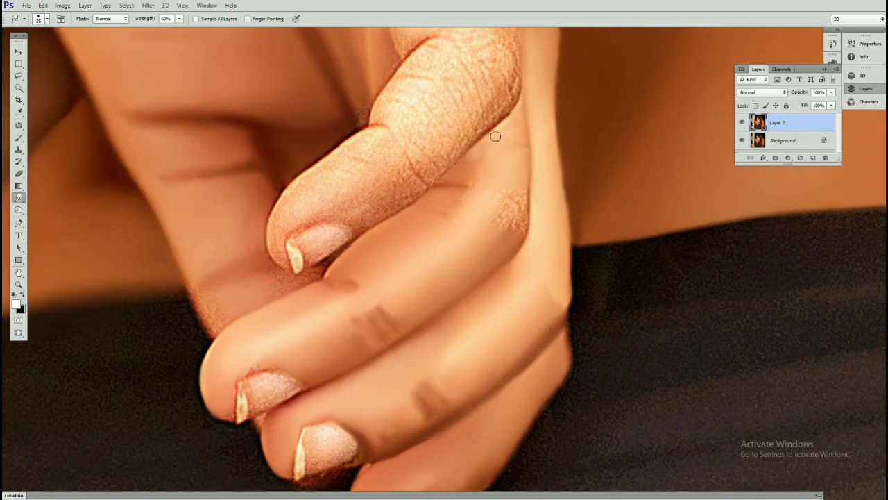
{"action": "scroll", "coordinate": [495, 143], "scroll_direction": "down", "scroll_amount": 1}
{"action": "key", "text": "bracketright"}
{"action": "key", "text": "bracketright"}
{"action": "key", "text": "bracketright"}
{"action": "mouse_move", "coordinate": [512, 182]}
{"action": "left_mouse_down"}
{"action": "mouse_move", "coordinate": [512, 192]}
{"action": "mouse_move", "coordinate": [512, 158]}
{"action": "mouse_move", "coordinate": [495, 173]}
{"action": "left_mouse_up"}
{"action": "scroll", "coordinate": [469, 237], "scroll_direction": "down", "scroll_amount": 3}
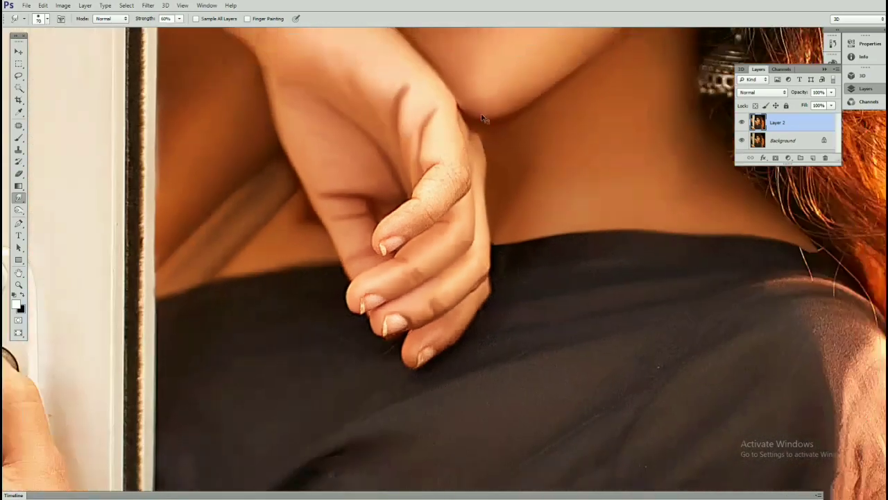
{"action": "scroll", "coordinate": [465, 232], "scroll_direction": "down", "scroll_amount": 1}
{"action": "scroll", "coordinate": [461, 226], "scroll_direction": "up", "scroll_amount": 1}
{"action": "scroll", "coordinate": [460, 220], "scroll_direction": "up", "scroll_amount": 2}
{"action": "scroll", "coordinate": [459, 220], "scroll_direction": "up", "scroll_amount": 1}
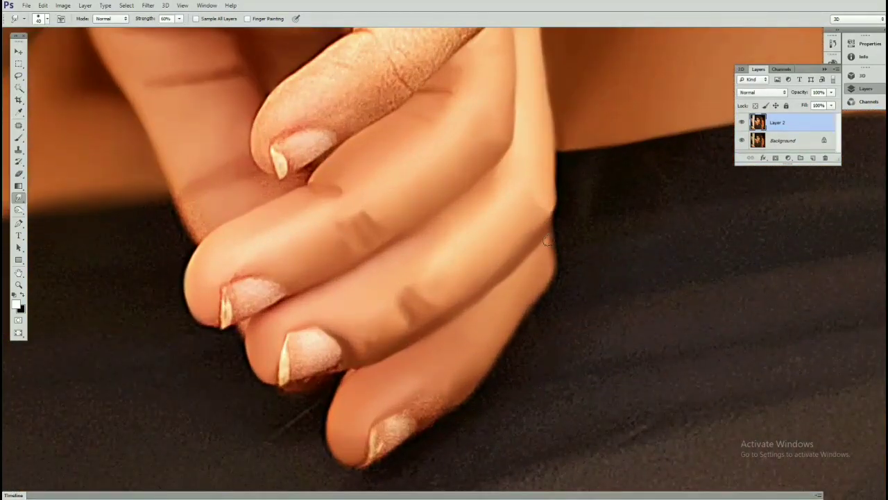
{"action": "left_click_drag", "start_coordinate": [490, 287], "coordinate": [537, 220]}
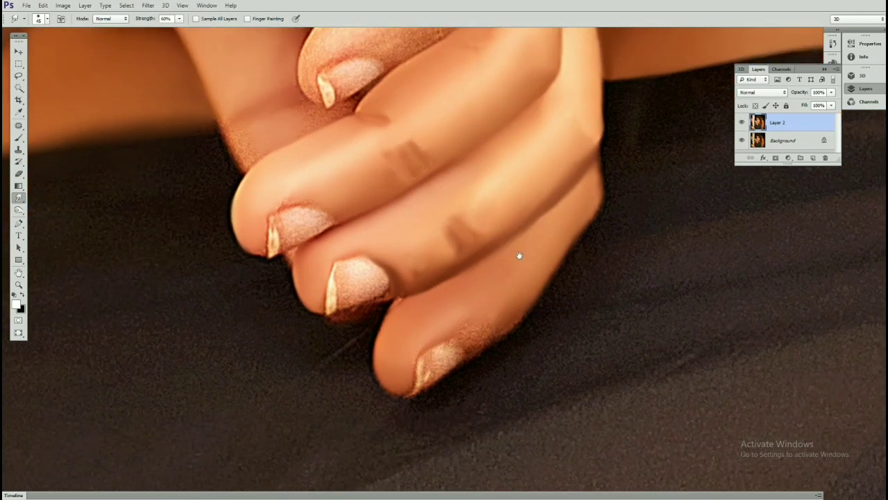
{"action": "mouse_move", "coordinate": [519, 255]}
{"action": "left_mouse_down"}
{"action": "mouse_move", "coordinate": [494, 203]}
{"action": "mouse_move", "coordinate": [570, 187]}
{"action": "left_mouse_up"}
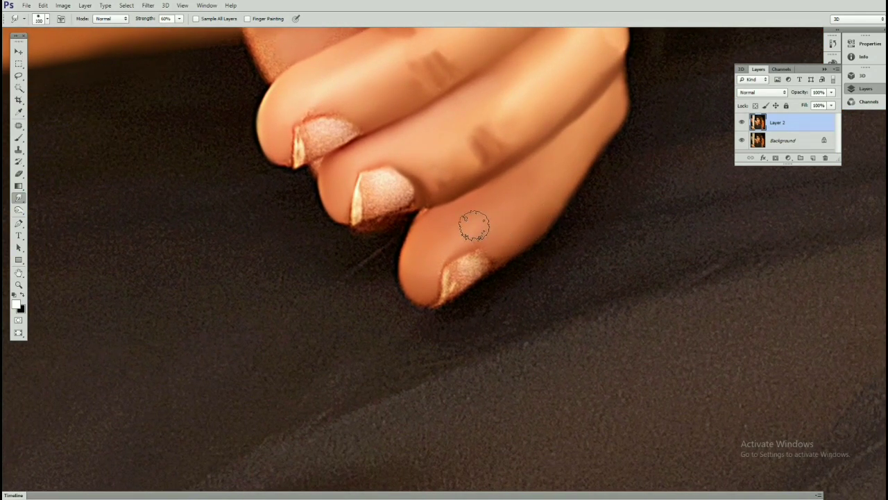
{"action": "scroll", "coordinate": [472, 202], "scroll_direction": "up", "scroll_amount": 5}
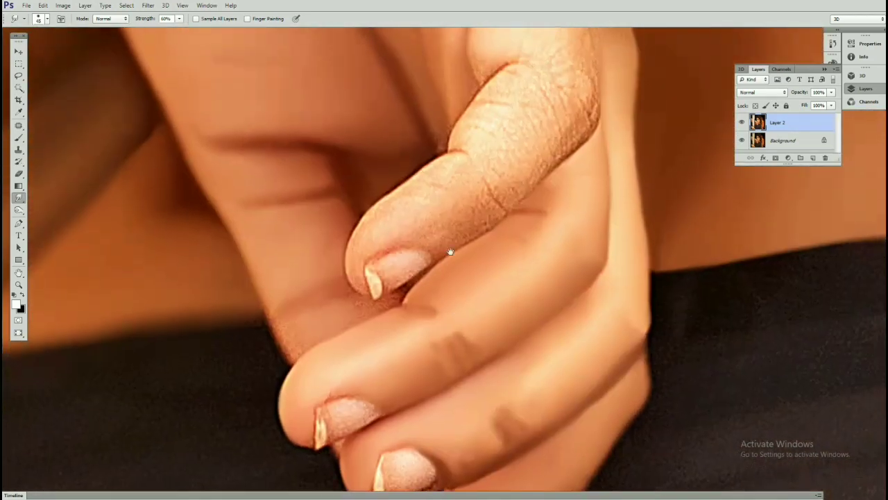
{"action": "key", "text": "bracketleft"}
{"action": "key", "text": "bracketleft"}
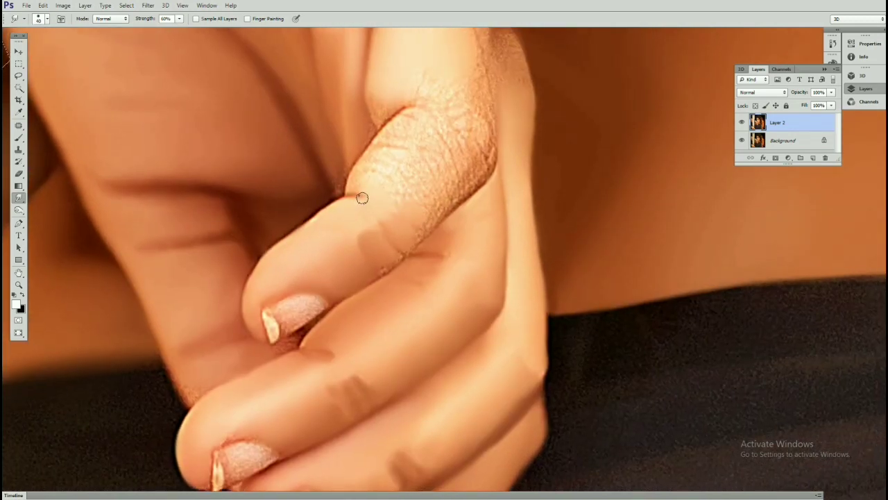
- Smudge the textured creases along the finger into smooth skin with a larger brush
{"action": "key", "text": "bracketright"}
{"action": "key", "text": "bracketright"}
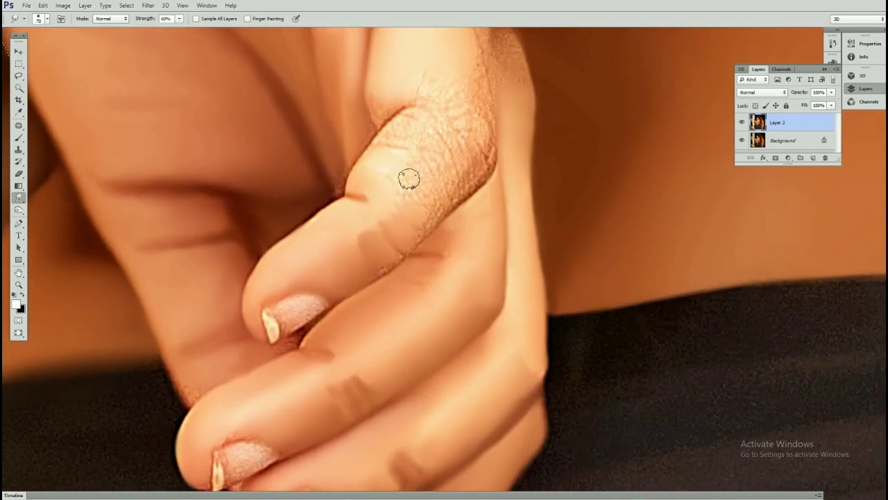
{"action": "scroll", "coordinate": [390, 187], "scroll_direction": "right", "scroll_amount": 1}
{"action": "left_click_drag", "start_coordinate": [403, 196], "coordinate": [414, 196]}
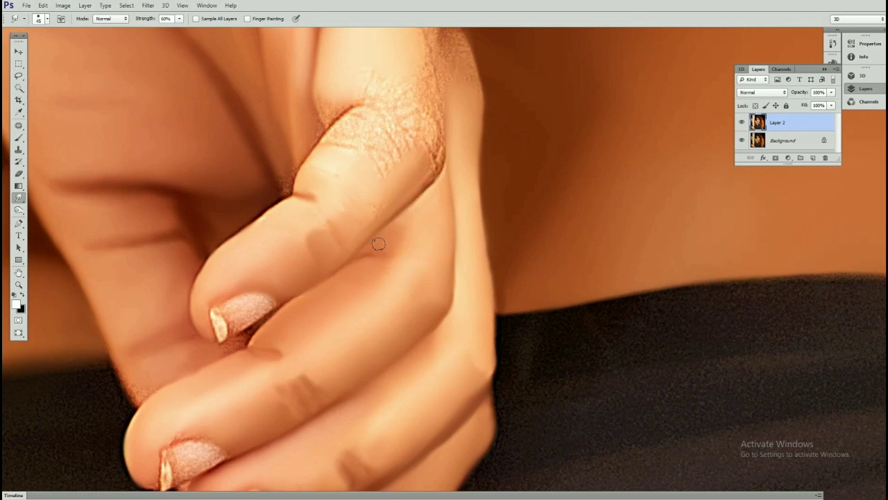
{"action": "scroll", "coordinate": [378, 244], "scroll_direction": "up", "scroll_amount": 1}
{"action": "key", "text": "bracketright"}
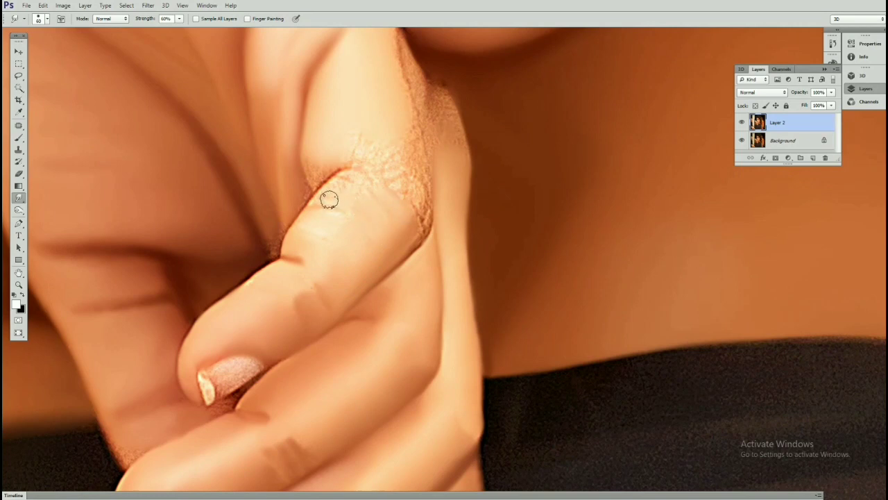
{"action": "scroll", "coordinate": [341, 214], "scroll_direction": "up", "scroll_amount": 1}
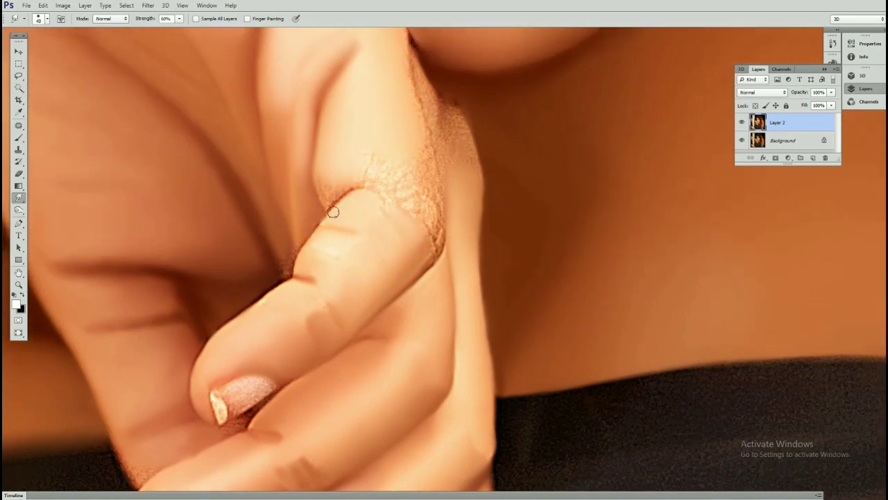
{"action": "left_click_drag", "start_coordinate": [345, 199], "coordinate": [325, 187]}
- Bring the index finger back into view and smooth the crease under its fingernail
{"action": "key", "text": "bracketright"}
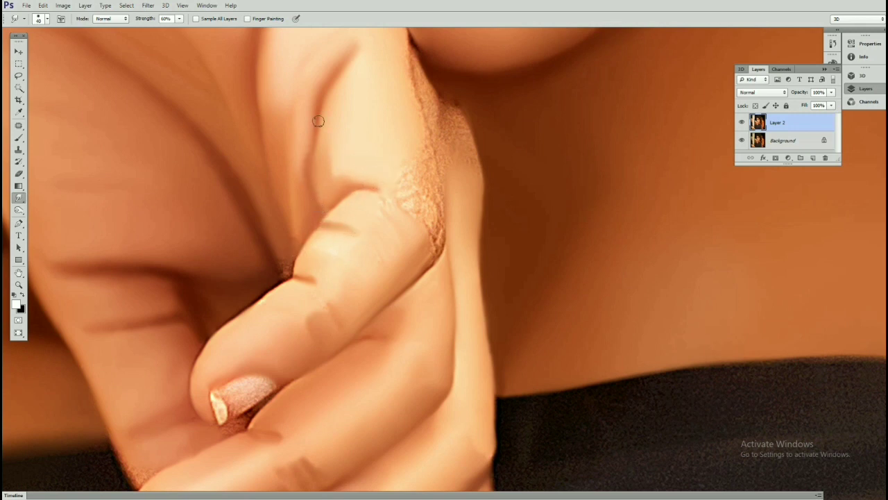
{"action": "scroll", "coordinate": [317, 121], "scroll_direction": "up", "scroll_amount": 1}
{"action": "scroll", "coordinate": [331, 162], "scroll_direction": "down", "scroll_amount": 2}
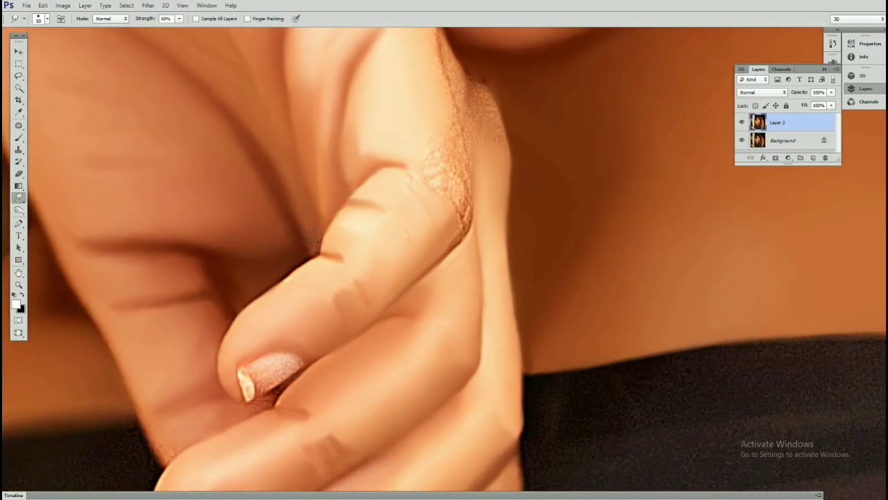
{"action": "scroll", "coordinate": [306, 240], "scroll_direction": "up", "scroll_amount": 1}
{"action": "scroll", "coordinate": [278, 206], "scroll_direction": "up", "scroll_amount": 2}
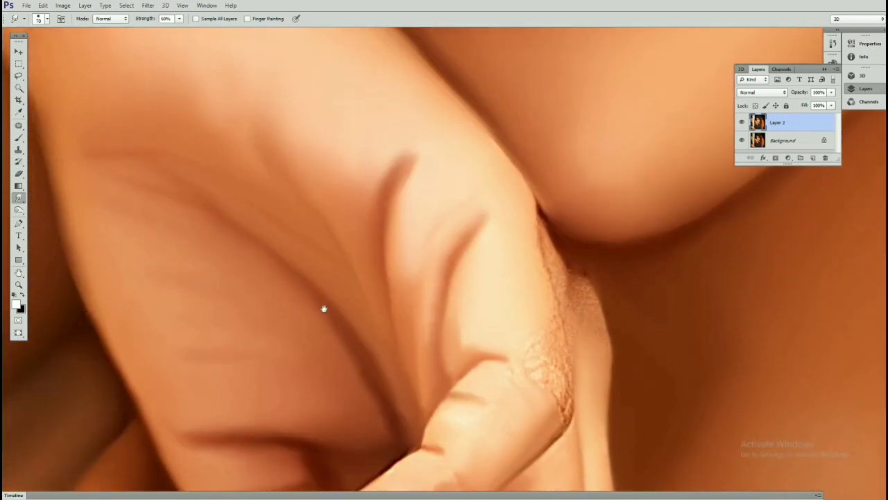
{"action": "scroll", "coordinate": [323, 307], "scroll_direction": "down", "scroll_amount": 2}
{"action": "scroll", "coordinate": [290, 241], "scroll_direction": "down", "scroll_amount": 2}
{"action": "left_click_drag", "start_coordinate": [207, 297], "coordinate": [303, 257]}
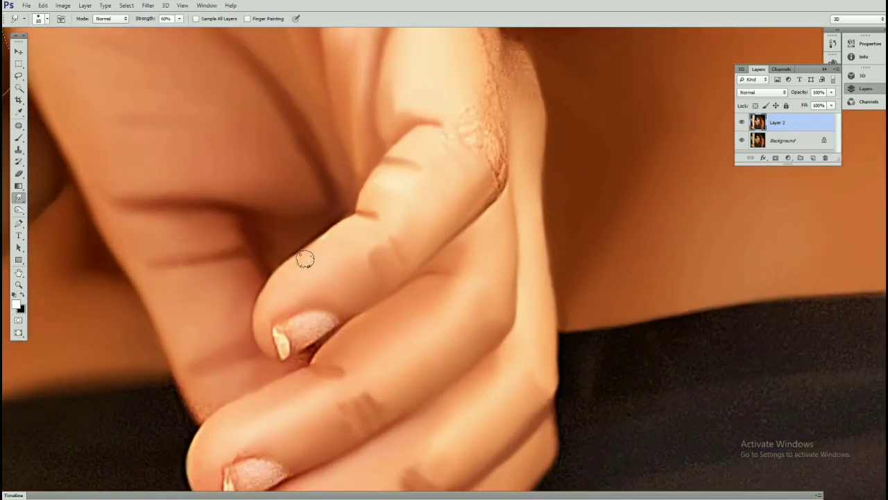
{"action": "scroll", "coordinate": [365, 99], "scroll_direction": "down", "scroll_amount": 2}
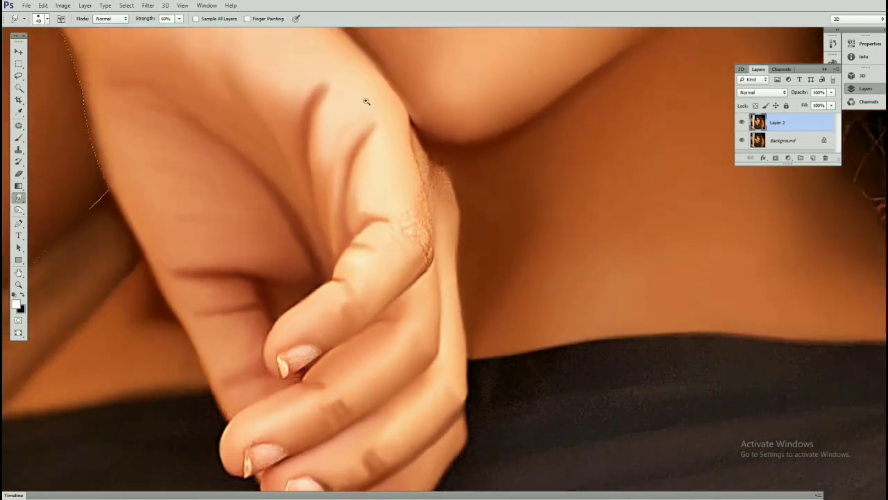
{"action": "scroll", "coordinate": [317, 238], "scroll_direction": "up", "scroll_amount": 2}
{"action": "scroll", "coordinate": [377, 192], "scroll_direction": "up", "scroll_amount": 2}
{"action": "left_click_drag", "start_coordinate": [378, 191], "coordinate": [358, 156]}
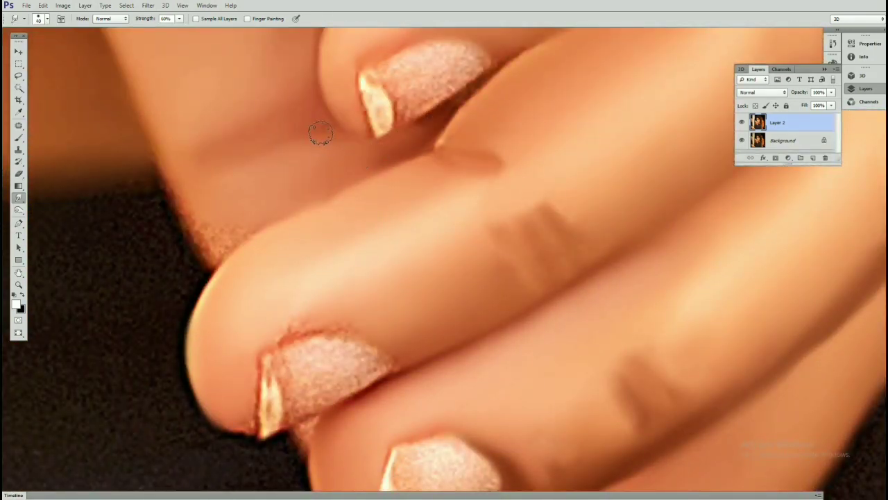
- Blend the skin along the remaining finger crease and hand edge with a slightly smaller brush
{"action": "scroll", "coordinate": [330, 188], "scroll_direction": "down", "scroll_amount": 3}
{"action": "scroll", "coordinate": [240, 190], "scroll_direction": "up", "scroll_amount": 2}
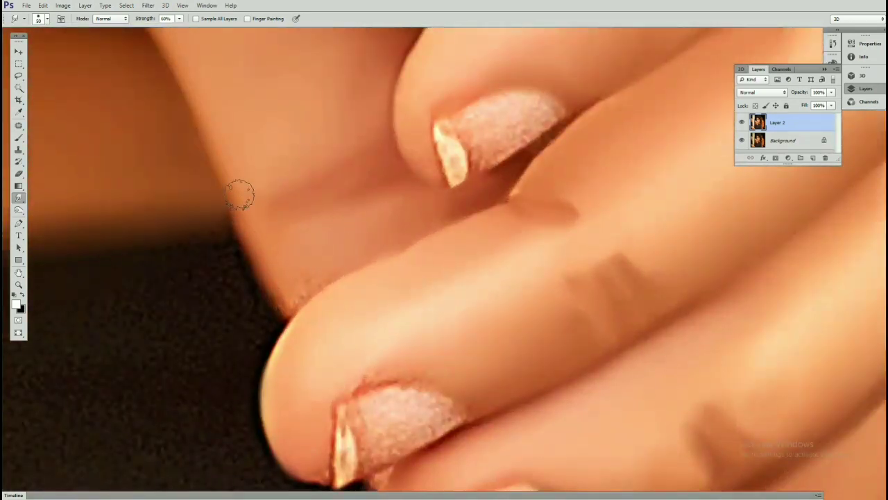
{"action": "scroll", "coordinate": [264, 251], "scroll_direction": "up", "scroll_amount": 1}
{"action": "scroll", "coordinate": [259, 254], "scroll_direction": "up", "scroll_amount": 1}
{"action": "scroll", "coordinate": [295, 194], "scroll_direction": "up", "scroll_amount": 1}
{"action": "scroll", "coordinate": [295, 194], "scroll_direction": "down", "scroll_amount": 2}
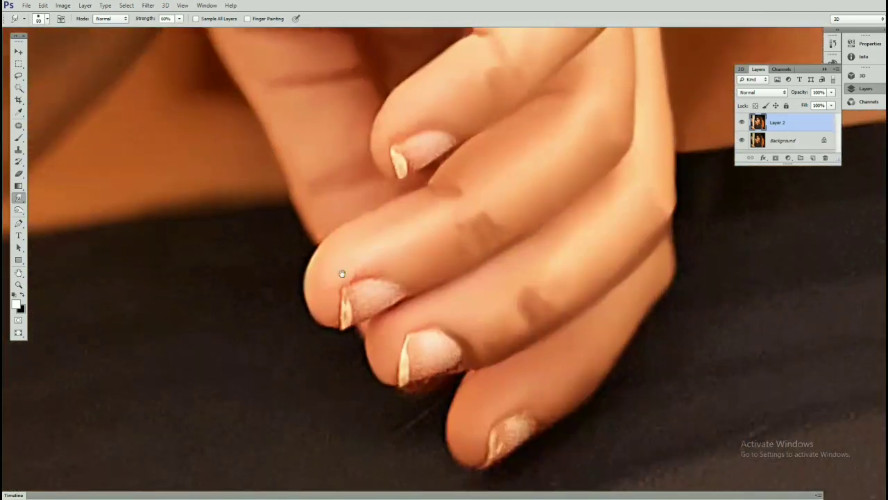
{"action": "key", "text": "bracketleft"}
{"action": "left_click_drag", "start_coordinate": [397, 198], "coordinate": [324, 243]}
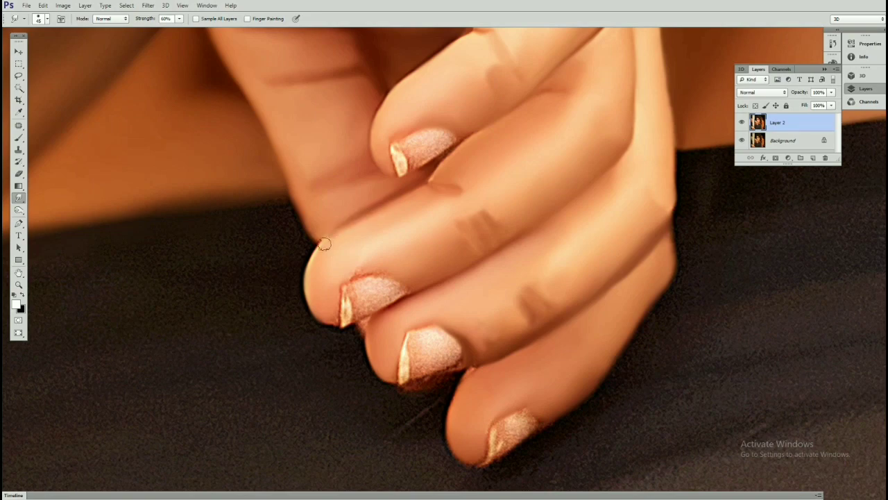
{"action": "scroll", "coordinate": [303, 205], "scroll_direction": "down", "scroll_amount": 1}
{"action": "scroll", "coordinate": [325, 266], "scroll_direction": "down", "scroll_amount": 1}
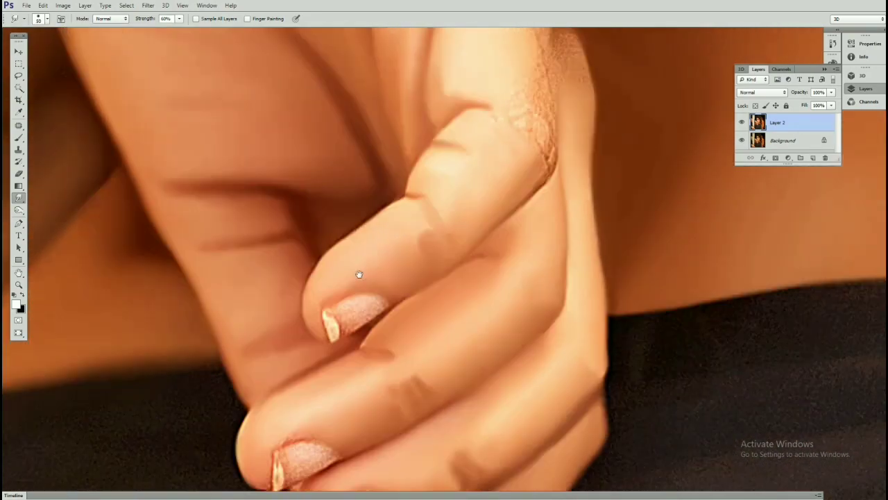
{"action": "scroll", "coordinate": [357, 276], "scroll_direction": "down", "scroll_amount": 2}
{"action": "scroll", "coordinate": [417, 234], "scroll_direction": "up", "scroll_amount": 3}
{"action": "scroll", "coordinate": [416, 234], "scroll_direction": "up", "scroll_amount": 1}
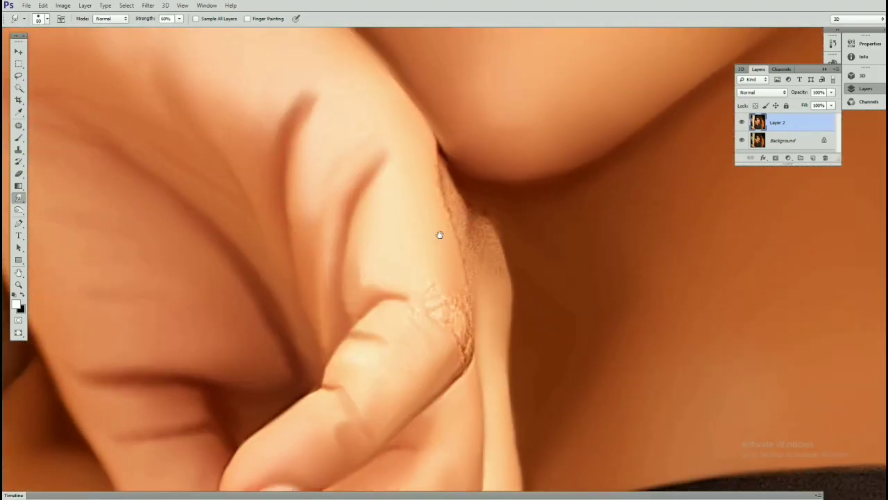
{"action": "scroll", "coordinate": [440, 234], "scroll_direction": "up", "scroll_amount": 1}
{"action": "key", "text": "bracketright"}
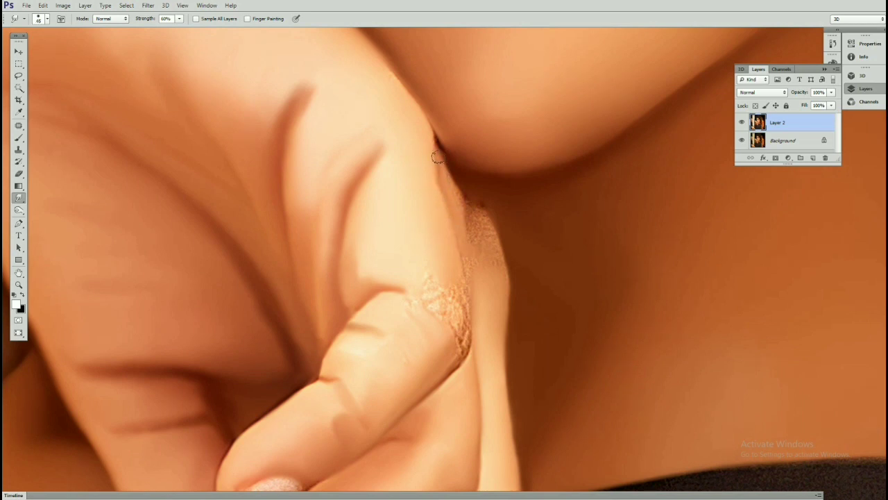
{"action": "scroll", "coordinate": [416, 174], "scroll_direction": "down", "scroll_amount": 2}
{"action": "left_click_drag", "start_coordinate": [395, 192], "coordinate": [391, 260]}
- Bring the wrist beside the lips into view and smooth and lighten the wrist crease
{"action": "scroll", "coordinate": [409, 305], "scroll_direction": "up", "scroll_amount": 2}
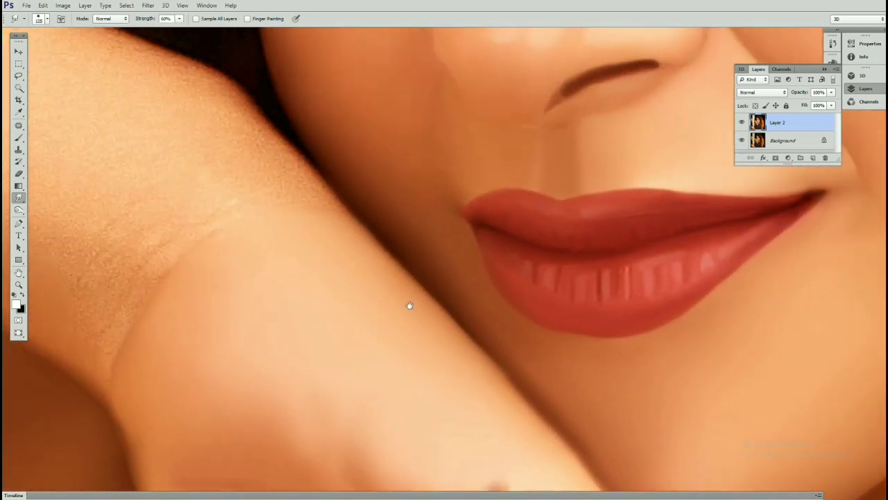
{"action": "left_click_drag", "start_coordinate": [343, 232], "coordinate": [410, 303]}
{"action": "scroll", "coordinate": [410, 303], "scroll_direction": "up", "scroll_amount": 1}
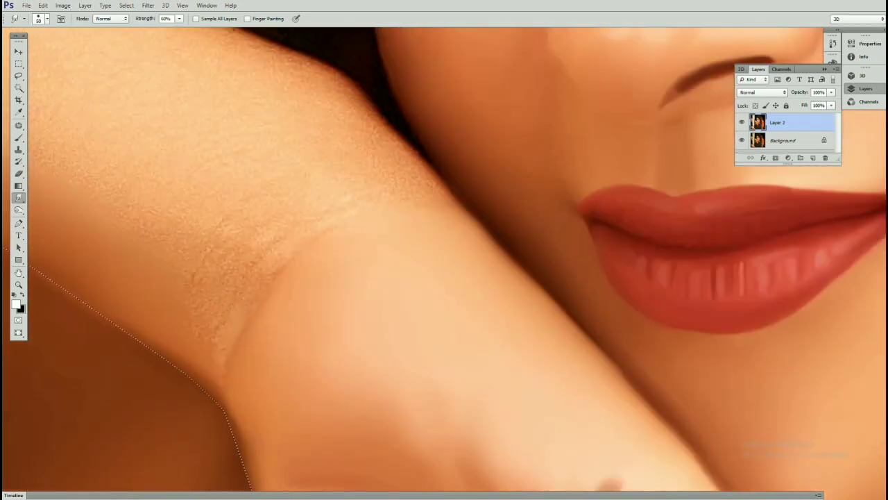
{"action": "mouse_move", "coordinate": [218, 356]}
{"action": "left_mouse_down"}
{"action": "mouse_move", "coordinate": [256, 287]}
{"action": "mouse_move", "coordinate": [371, 207]}
{"action": "left_mouse_up"}
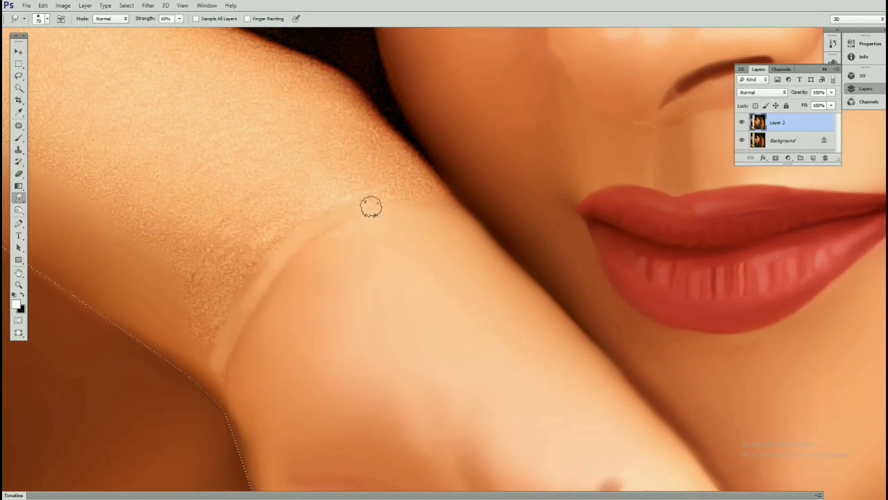
- Smudge the grainy upper arm and shoulder skin with a much larger brush
{"action": "scroll", "coordinate": [420, 197], "scroll_direction": "left", "scroll_amount": 3}
{"action": "key", "text": "bracketright"}
{"action": "key", "text": "bracketright"}
{"action": "key", "text": "bracketright"}
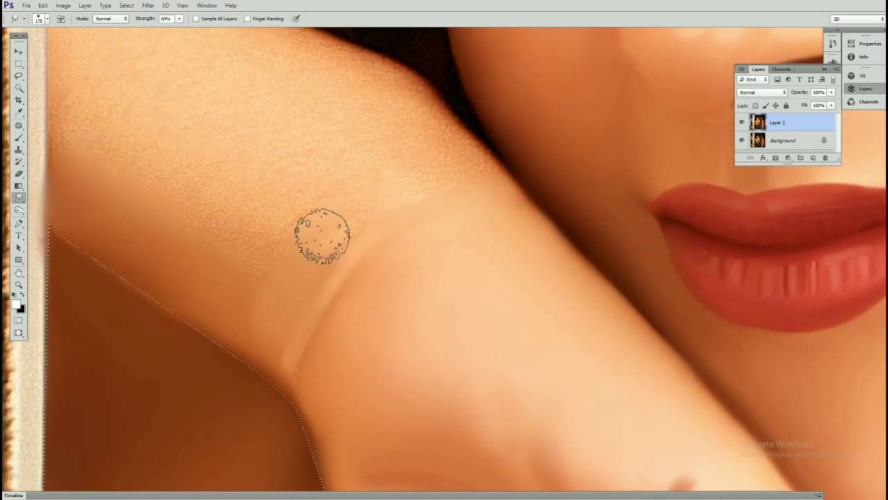
{"action": "scroll", "coordinate": [322, 236], "scroll_direction": "left", "scroll_amount": 3}
{"action": "scroll", "coordinate": [257, 247], "scroll_direction": "up", "scroll_amount": 3}
{"action": "key", "text": "bracketright"}
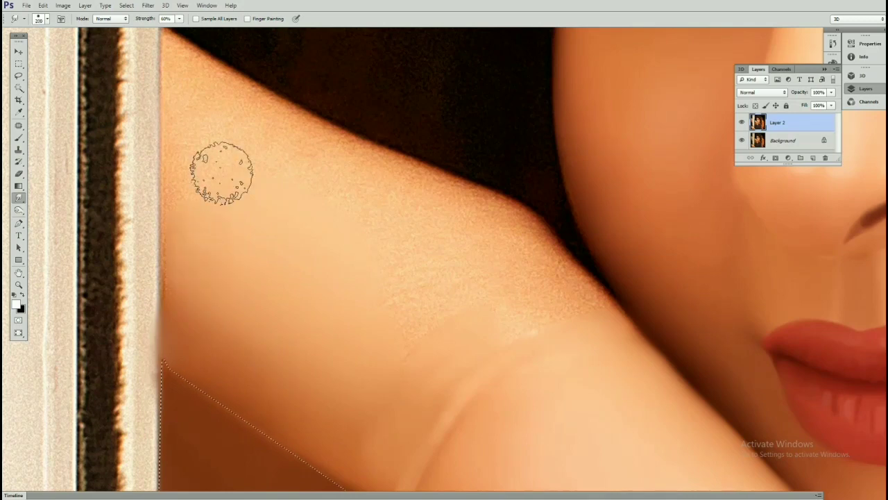
{"action": "key", "text": "bracketright"}
{"action": "key", "text": "bracketright"}
{"action": "scroll", "coordinate": [310, 178], "scroll_direction": "up", "scroll_amount": 2}
{"action": "scroll", "coordinate": [298, 268], "scroll_direction": "down", "scroll_amount": 3}
{"action": "scroll", "coordinate": [298, 267], "scroll_direction": "right", "scroll_amount": 3}
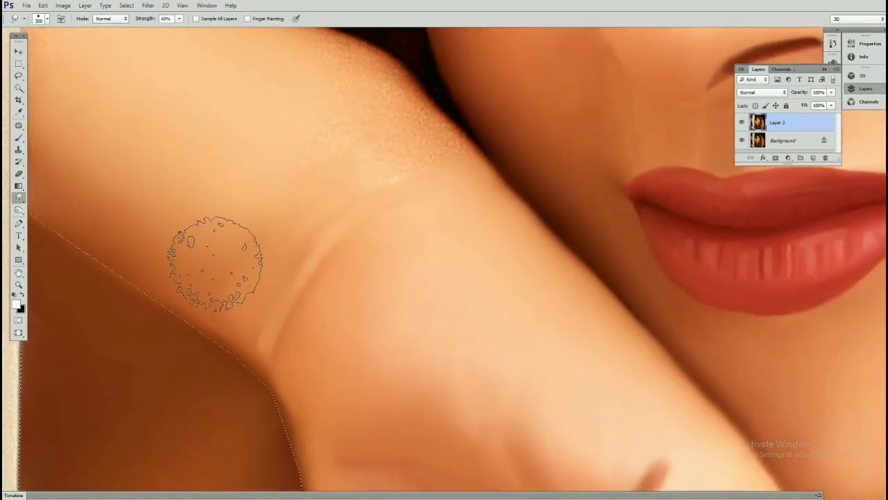
{"action": "key", "text": "bracketleft"}
{"action": "key", "text": "bracketleft"}
{"action": "key", "text": "bracketleft"}
{"action": "scroll", "coordinate": [353, 194], "scroll_direction": "down", "scroll_amount": 2}
{"action": "scroll", "coordinate": [341, 153], "scroll_direction": "up", "scroll_amount": 2}
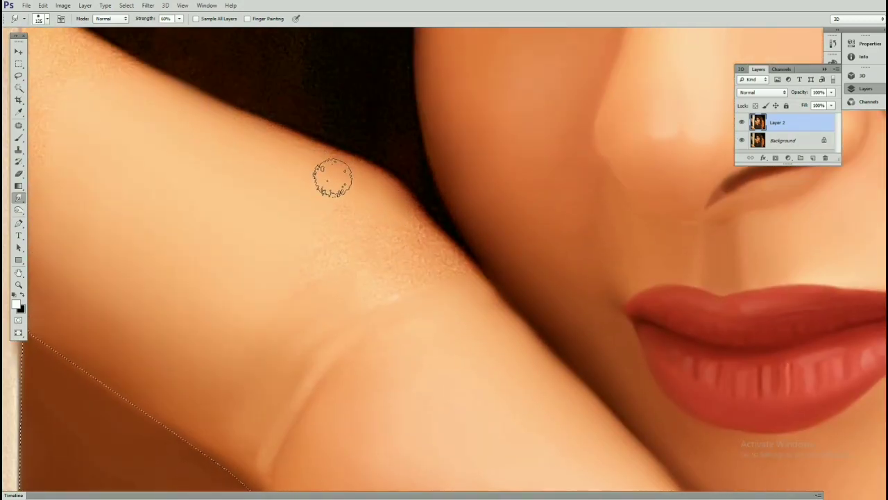
{"action": "scroll", "coordinate": [316, 178], "scroll_direction": "left", "scroll_amount": 2}
{"action": "scroll", "coordinate": [331, 198], "scroll_direction": "left", "scroll_amount": 2}
{"action": "scroll", "coordinate": [289, 192], "scroll_direction": "left", "scroll_amount": 2}
{"action": "scroll", "coordinate": [268, 182], "scroll_direction": "left", "scroll_amount": 3}
{"action": "scroll", "coordinate": [248, 173], "scroll_direction": "up", "scroll_amount": 3}
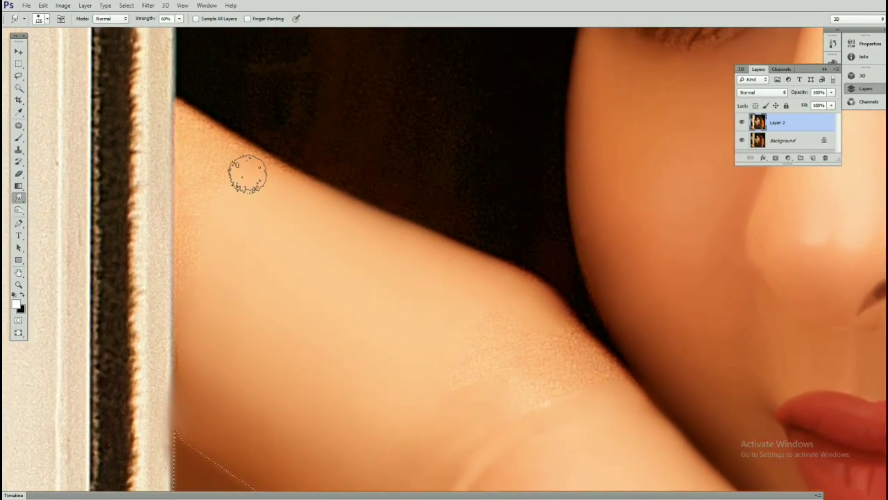
{"action": "scroll", "coordinate": [248, 174], "scroll_direction": "left", "scroll_amount": 2}
{"action": "scroll", "coordinate": [248, 173], "scroll_direction": "up", "scroll_amount": 2}
- Smooth the arm's edge, forearm and wrist edge, resizing the brush for each area
{"action": "key", "text": "bracketright"}
{"action": "scroll", "coordinate": [229, 224], "scroll_direction": "down", "scroll_amount": 3}
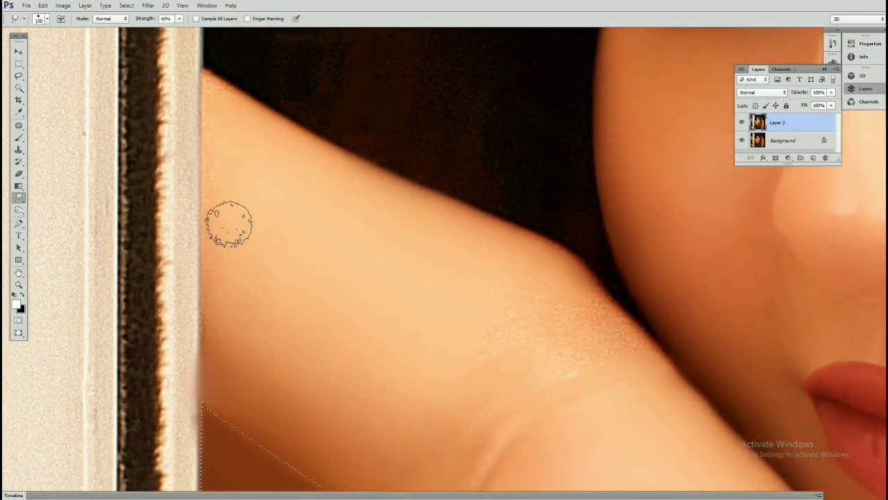
{"action": "key", "text": "bracketleft"}
{"action": "key", "text": "bracketleft"}
{"action": "key", "text": "bracketleft"}
{"action": "scroll", "coordinate": [225, 224], "scroll_direction": "up", "scroll_amount": 2}
{"action": "scroll", "coordinate": [224, 229], "scroll_direction": "up", "scroll_amount": 2}
{"action": "scroll", "coordinate": [227, 182], "scroll_direction": "up", "scroll_amount": 1}
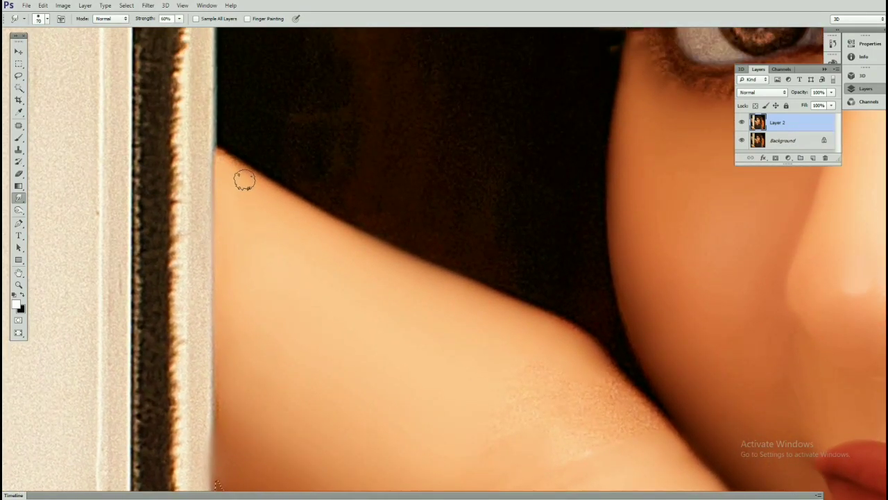
{"action": "scroll", "coordinate": [244, 181], "scroll_direction": "down", "scroll_amount": 3}
{"action": "scroll", "coordinate": [288, 129], "scroll_direction": "down", "scroll_amount": 3}
{"action": "scroll", "coordinate": [410, 149], "scroll_direction": "up", "scroll_amount": 5}
{"action": "key", "text": "bracketright"}
{"action": "key", "text": "bracketright"}
{"action": "key", "text": "bracketright"}
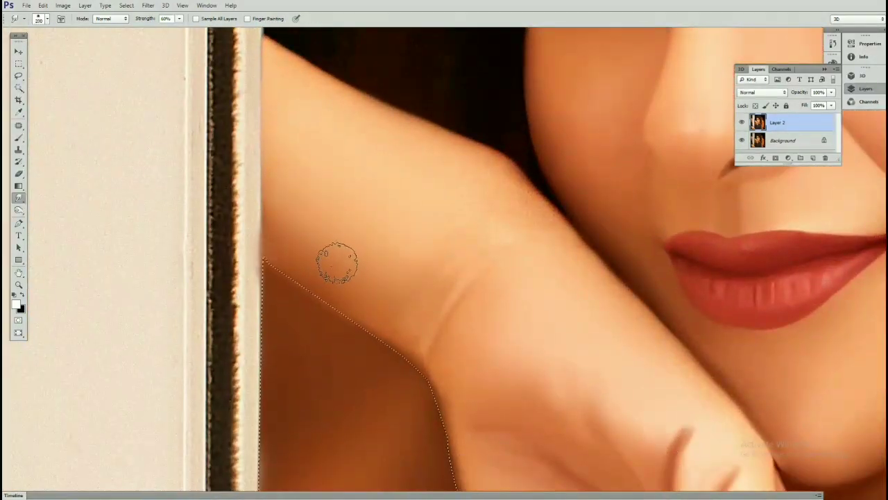
{"action": "key", "text": "bracketleft"}
{"action": "key", "text": "bracketleft"}
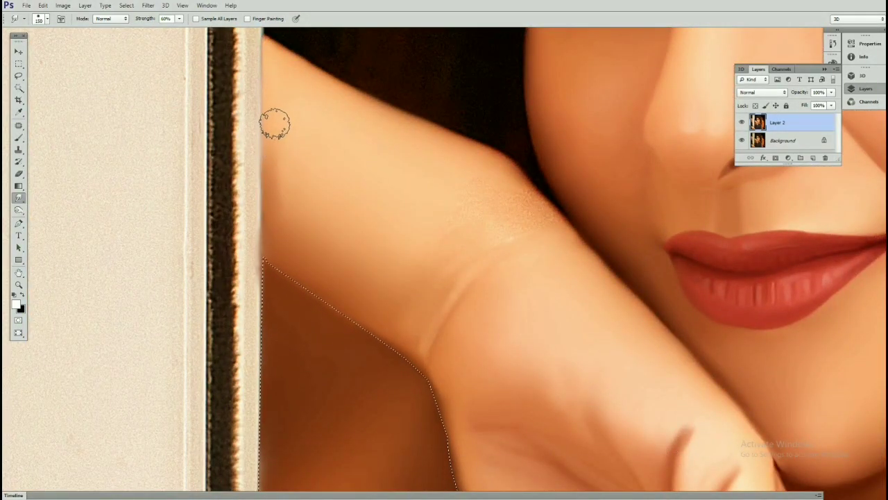
{"action": "scroll", "coordinate": [275, 123], "scroll_direction": "down", "scroll_amount": 2}
{"action": "scroll", "coordinate": [333, 129], "scroll_direction": "up", "scroll_amount": 2}
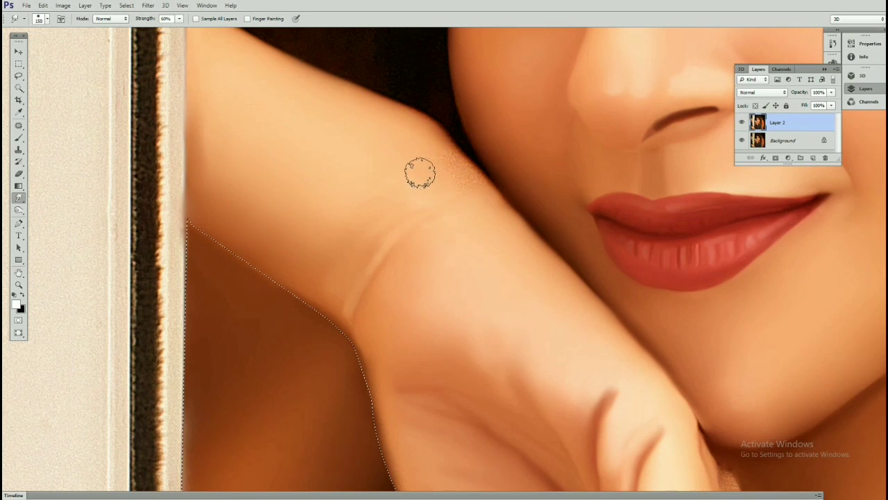
{"action": "key", "text": "bracketleft"}
{"action": "key", "text": "bracketleft"}
{"action": "key", "text": "bracketleft"}
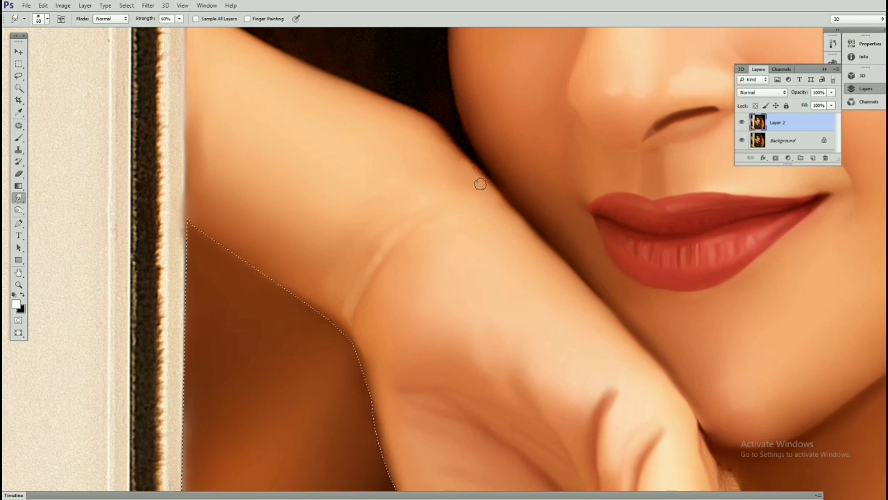
{"action": "scroll", "coordinate": [480, 184], "scroll_direction": "down", "scroll_amount": 1}
{"action": "scroll", "coordinate": [430, 173], "scroll_direction": "up", "scroll_amount": 2}
{"action": "key", "text": "bracketright"}
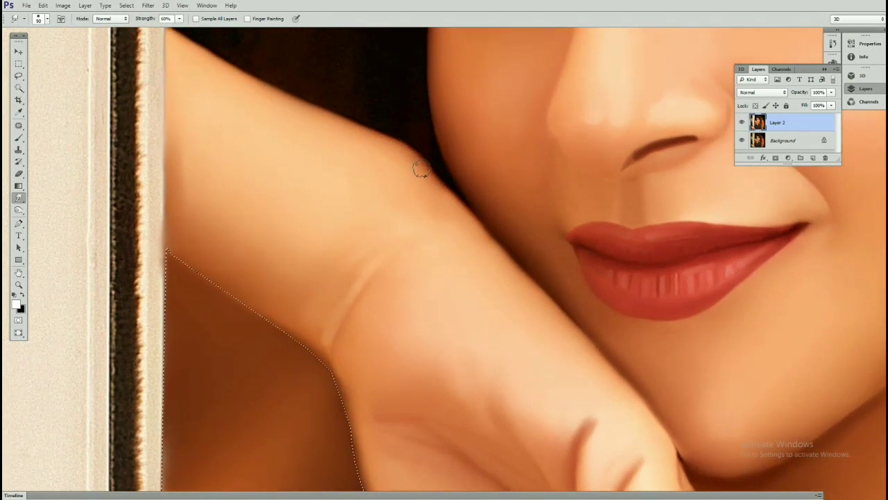
{"action": "scroll", "coordinate": [391, 164], "scroll_direction": "up", "scroll_amount": 1}
{"action": "scroll", "coordinate": [402, 143], "scroll_direction": "right", "scroll_amount": 2}
{"action": "key", "text": "bracketright"}
{"action": "key", "text": "bracketright"}
{"action": "scroll", "coordinate": [398, 172], "scroll_direction": "up", "scroll_amount": 2}
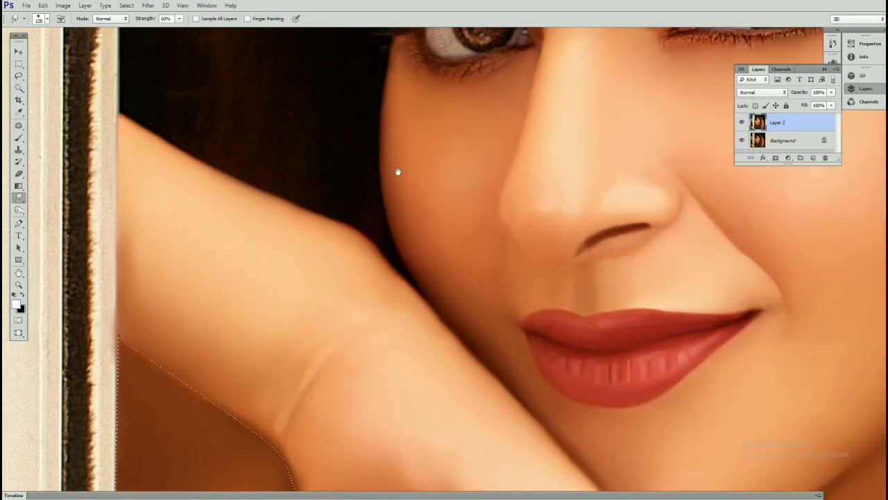
{"action": "scroll", "coordinate": [373, 173], "scroll_direction": "down", "scroll_amount": 3}
- Smudge along the finger contour below the chin to smooth its jagged edge
{"action": "scroll", "coordinate": [373, 173], "scroll_direction": "down", "scroll_amount": 2}
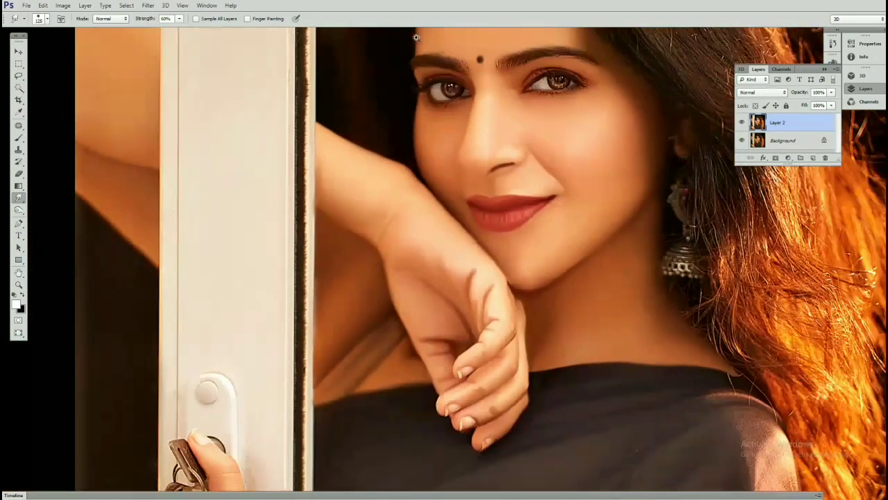
{"action": "scroll", "coordinate": [372, 180], "scroll_direction": "up", "scroll_amount": 2}
{"action": "scroll", "coordinate": [367, 194], "scroll_direction": "down", "scroll_amount": 3}
{"action": "scroll", "coordinate": [378, 204], "scroll_direction": "up", "scroll_amount": 3}
{"action": "scroll", "coordinate": [390, 208], "scroll_direction": "up", "scroll_amount": 2}
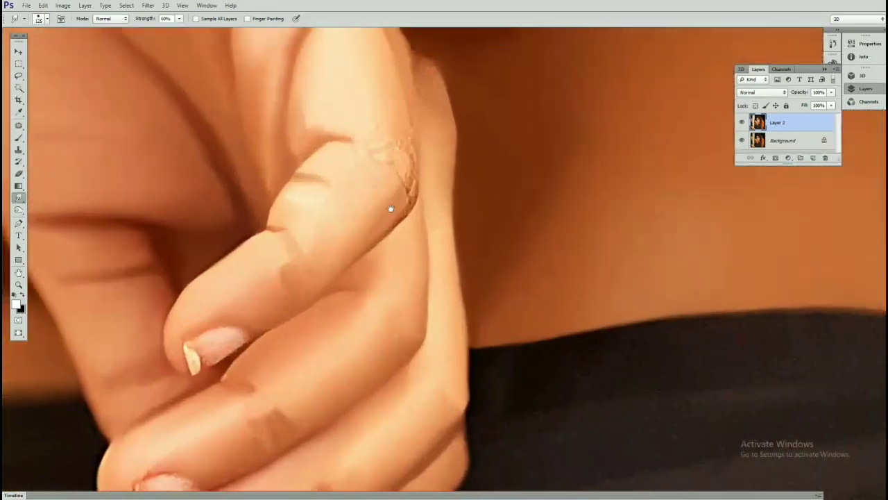
{"action": "scroll", "coordinate": [390, 208], "scroll_direction": "down", "scroll_amount": 2}
{"action": "key", "text": "bracketleft"}
{"action": "key", "text": "bracketleft"}
{"action": "key", "text": "bracketleft"}
{"action": "scroll", "coordinate": [309, 278], "scroll_direction": "up", "scroll_amount": 2}
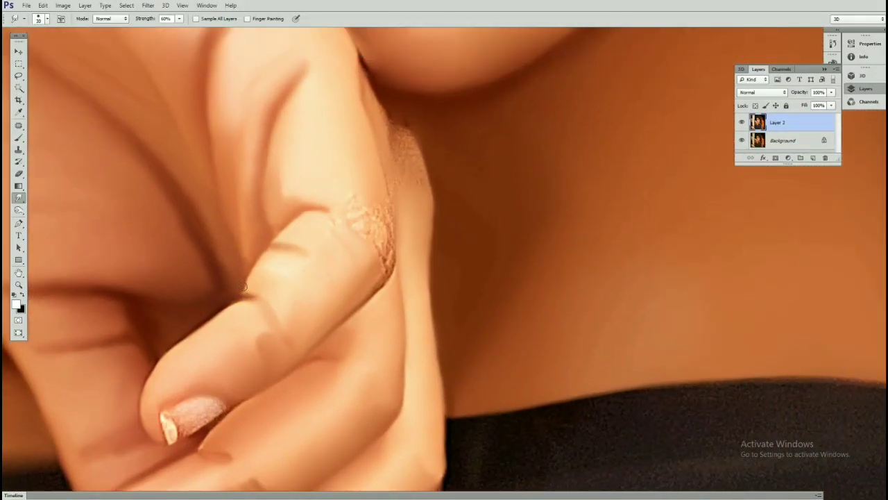
{"action": "key", "text": "bracketright"}
{"action": "scroll", "coordinate": [336, 243], "scroll_direction": "up", "scroll_amount": 1}
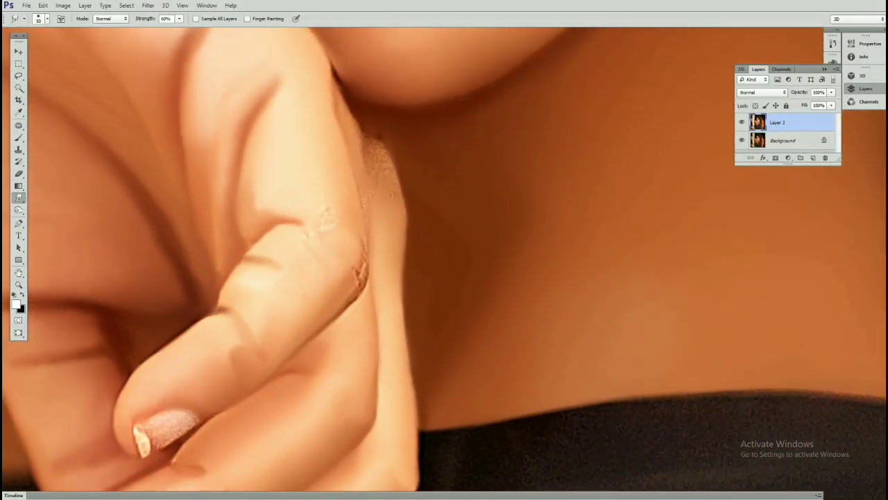
{"action": "scroll", "coordinate": [325, 219], "scroll_direction": "down", "scroll_amount": 1}
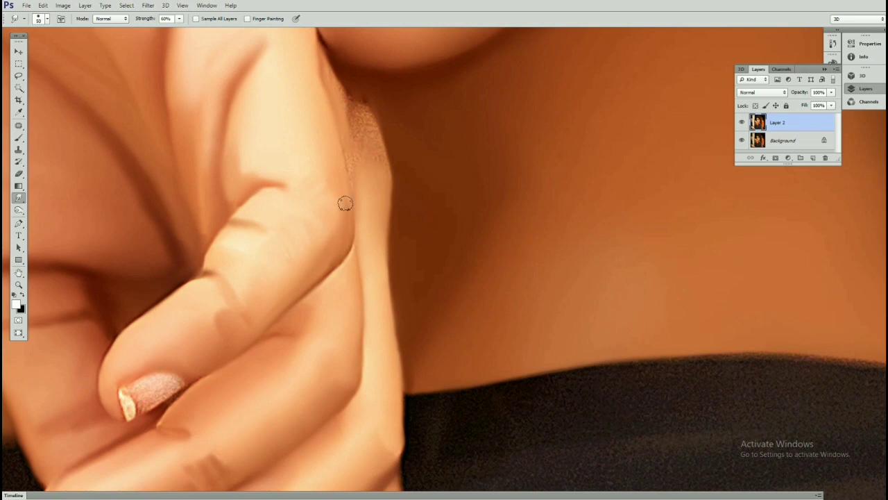
{"action": "scroll", "coordinate": [340, 226], "scroll_direction": "up", "scroll_amount": 1}
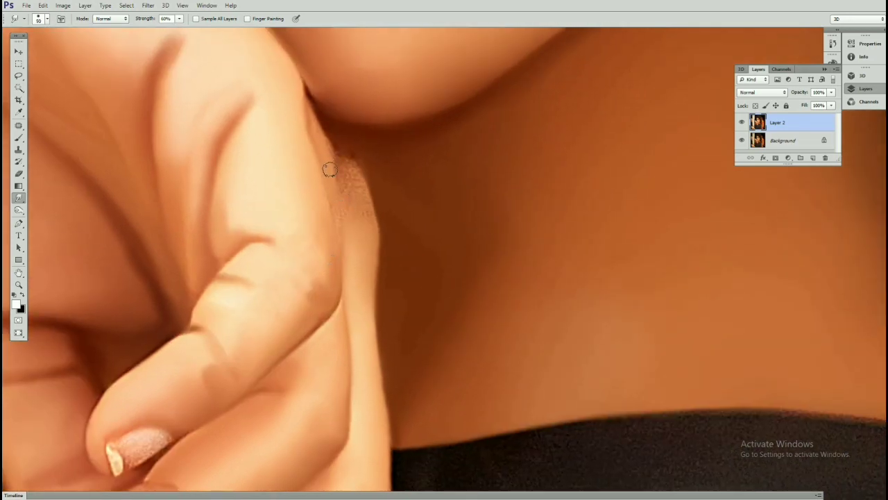
{"action": "scroll", "coordinate": [329, 194], "scroll_direction": "up", "scroll_amount": 1}
{"action": "scroll", "coordinate": [319, 202], "scroll_direction": "up", "scroll_amount": 1}
{"action": "key", "text": "bracketright"}
{"action": "scroll", "coordinate": [308, 195], "scroll_direction": "up", "scroll_amount": 1}
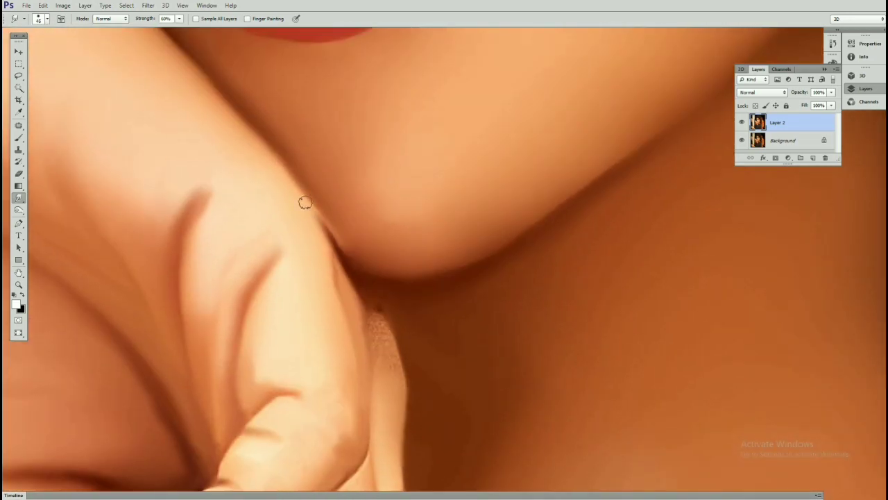
{"action": "scroll", "coordinate": [329, 215], "scroll_direction": "down", "scroll_amount": 1}
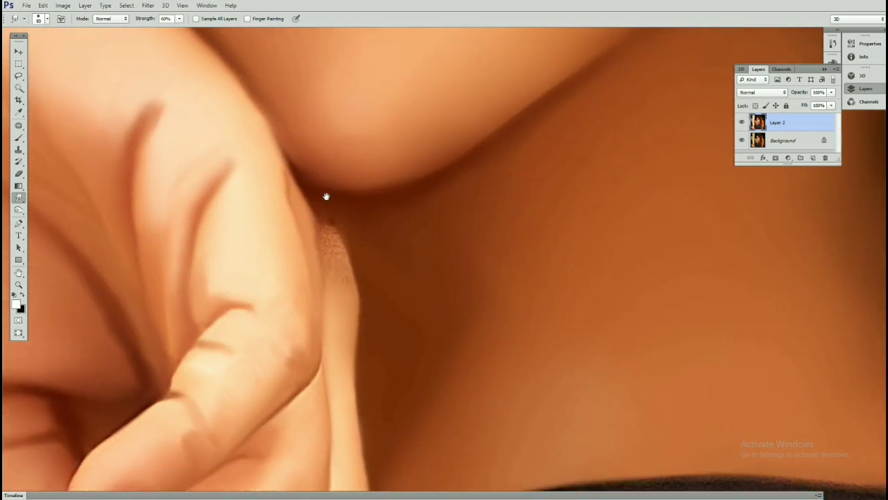
{"action": "scroll", "coordinate": [325, 208], "scroll_direction": "down", "scroll_amount": 1}
{"action": "left_click_drag", "start_coordinate": [333, 233], "coordinate": [347, 295]}
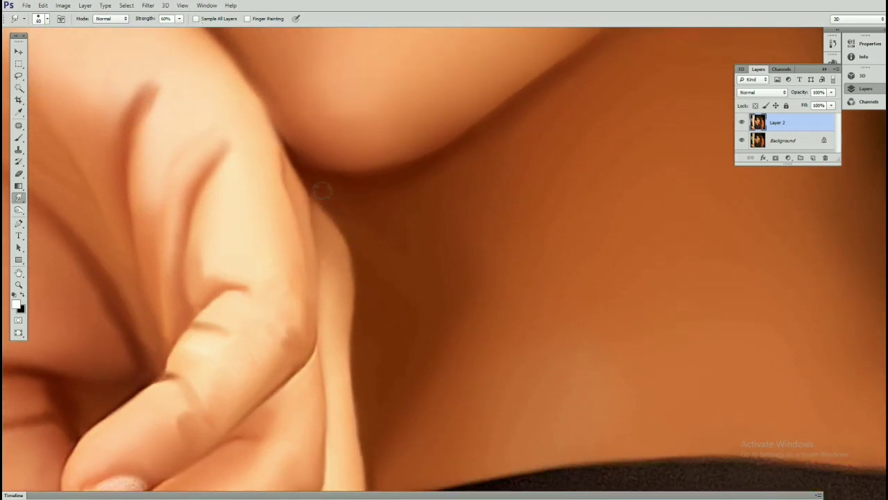
- Smudge over the chin with a larger brush to smooth and brighten its skin
{"action": "scroll", "coordinate": [347, 205], "scroll_direction": "up", "scroll_amount": 1}
{"action": "scroll", "coordinate": [312, 175], "scroll_direction": "up", "scroll_amount": 1}
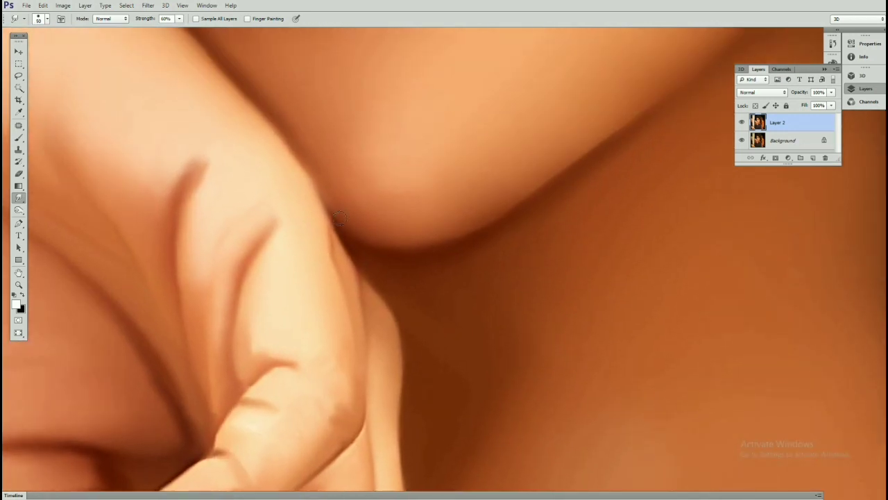
{"action": "scroll", "coordinate": [340, 240], "scroll_direction": "up", "scroll_amount": 1}
{"action": "scroll", "coordinate": [301, 201], "scroll_direction": "up", "scroll_amount": 1}
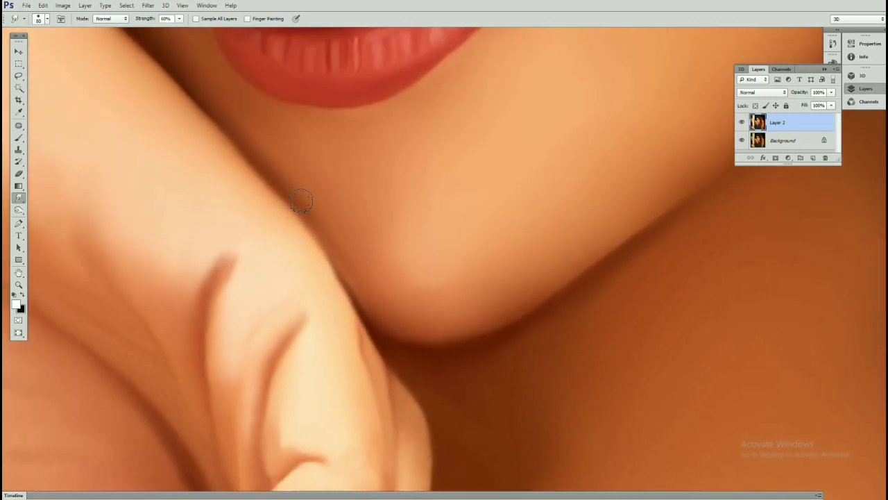
{"action": "scroll", "coordinate": [326, 243], "scroll_direction": "down", "scroll_amount": 1}
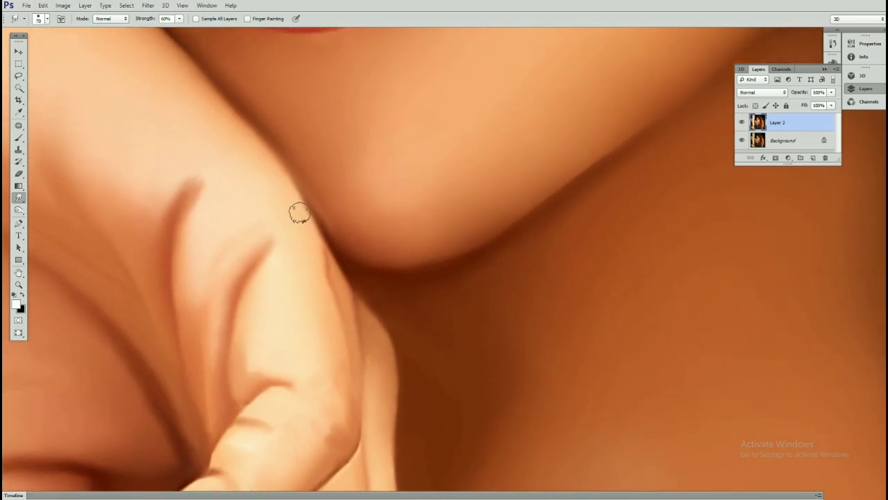
{"action": "scroll", "coordinate": [347, 139], "scroll_direction": "down", "scroll_amount": 2}
{"action": "scroll", "coordinate": [406, 229], "scroll_direction": "up", "scroll_amount": 2}
{"action": "scroll", "coordinate": [424, 243], "scroll_direction": "up", "scroll_amount": 1}
{"action": "key", "text": "bracketright"}
{"action": "key", "text": "bracketright"}
{"action": "key", "text": "bracketright"}
{"action": "key", "text": "bracketleft"}
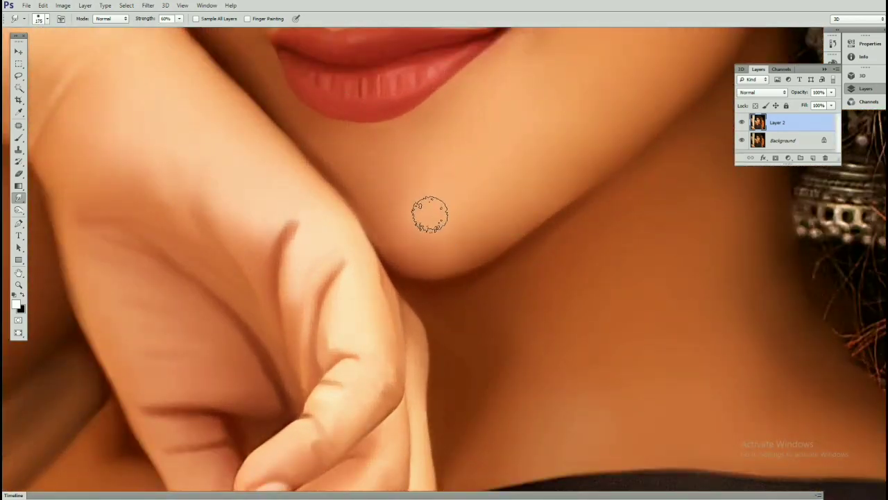
{"action": "left_click_drag", "start_coordinate": [430, 212], "coordinate": [440, 206]}
- Resize the Smudge brush down to a small size for detail work on the fingernail
{"action": "key", "text": "bracketright"}
{"action": "key", "text": "bracketright"}
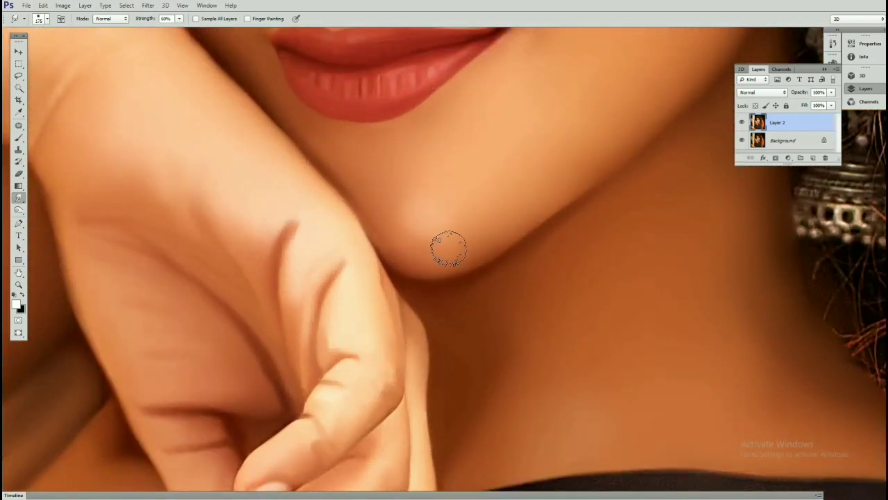
{"action": "scroll", "coordinate": [446, 248], "scroll_direction": "down", "scroll_amount": 1}
{"action": "scroll", "coordinate": [480, 214], "scroll_direction": "down", "scroll_amount": 2}
{"action": "scroll", "coordinate": [532, 174], "scroll_direction": "down", "scroll_amount": 1}
{"action": "scroll", "coordinate": [452, 254], "scroll_direction": "up", "scroll_amount": 3}
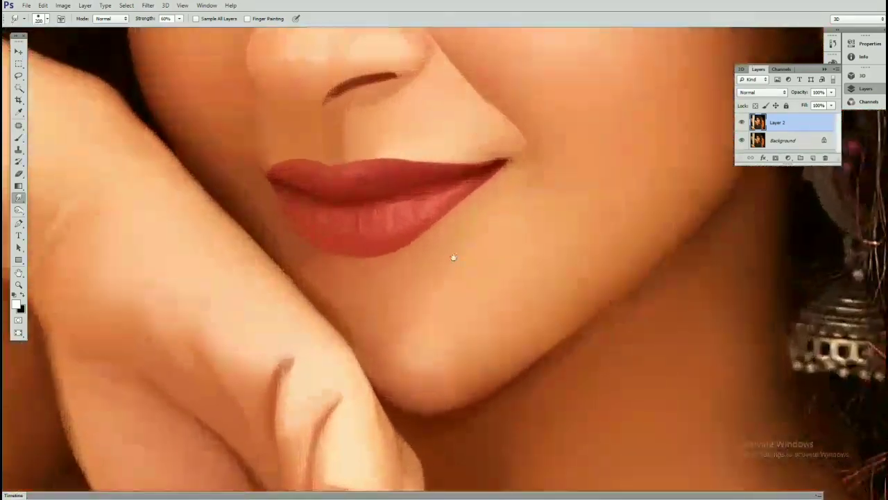
{"action": "key", "text": "bracketright"}
{"action": "key", "text": "bracketright"}
{"action": "scroll", "coordinate": [435, 221], "scroll_direction": "up", "scroll_amount": 2}
{"action": "scroll", "coordinate": [436, 221], "scroll_direction": "up", "scroll_amount": 3}
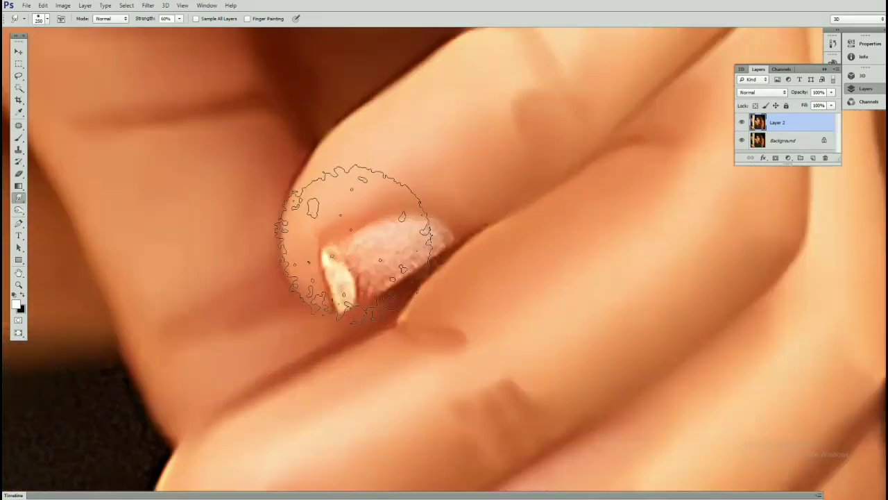
{"action": "key", "text": "bracketleft"}
{"action": "key", "text": "bracketleft"}
{"action": "key", "text": "bracketleft"}
- Trace a closed Pen path around the fingernail and convert it into a selection
{"action": "key", "text": "p"}
{"action": "left_click", "coordinate": [321, 248]}
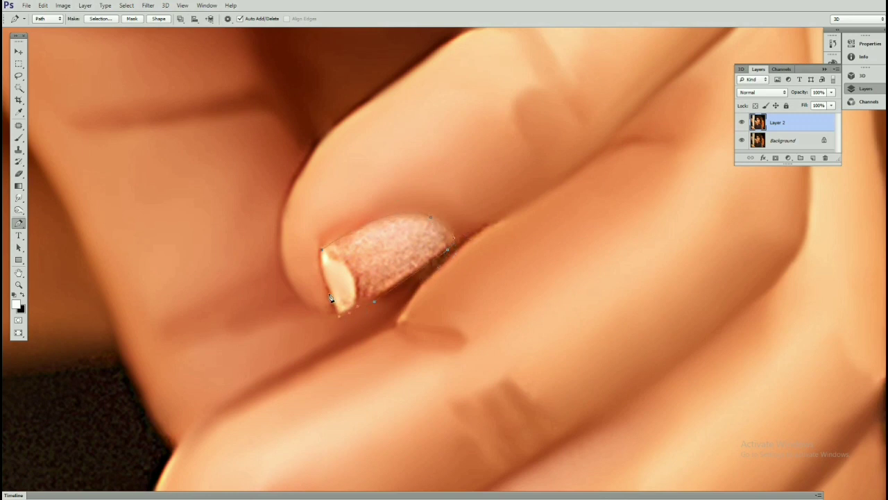
{"action": "left_click", "coordinate": [324, 244]}
{"action": "right_click", "coordinate": [470, 234]}
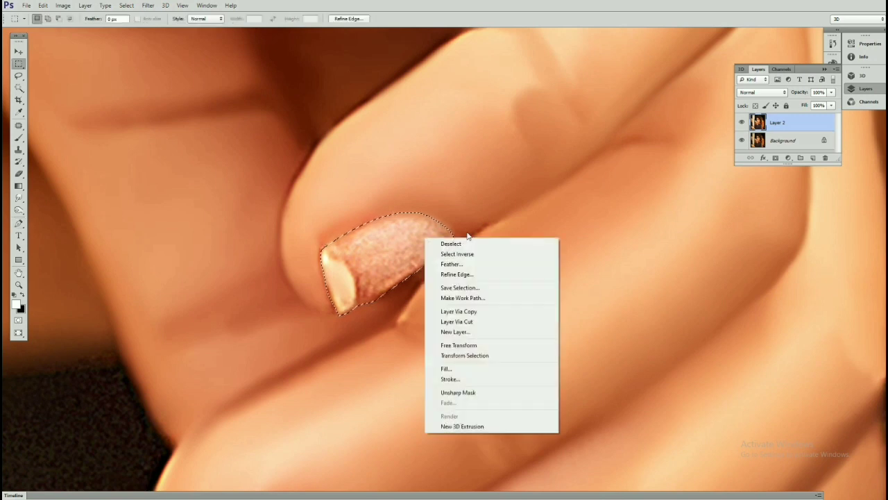
{"action": "left_click", "coordinate": [472, 257]}
{"action": "key", "text": "Return"}
- Smudge inside the selection to blend the glitter into smooth pink with a clean pale tip
{"action": "key", "text": "m"}
{"action": "left_click", "coordinate": [19, 198]}
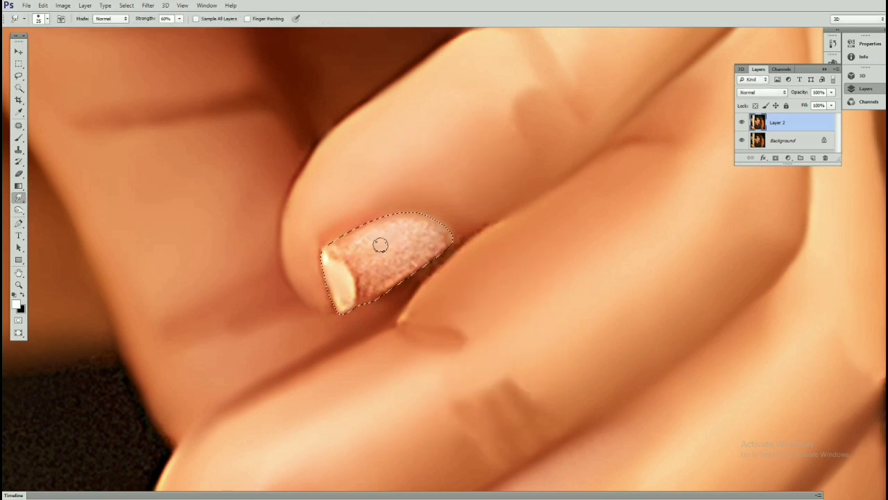
{"action": "mouse_move", "coordinate": [357, 240]}
{"action": "left_mouse_down"}
{"action": "mouse_move", "coordinate": [332, 260]}
{"action": "mouse_move", "coordinate": [367, 262]}
{"action": "mouse_move", "coordinate": [391, 230]}
{"action": "mouse_move", "coordinate": [389, 271]}
{"action": "mouse_move", "coordinate": [427, 234]}
{"action": "mouse_move", "coordinate": [406, 242]}
{"action": "mouse_move", "coordinate": [383, 279]}
{"action": "mouse_move", "coordinate": [430, 229]}
{"action": "mouse_move", "coordinate": [327, 252]}
{"action": "mouse_move", "coordinate": [342, 257]}
{"action": "mouse_move", "coordinate": [340, 273]}
{"action": "mouse_move", "coordinate": [329, 254]}
{"action": "mouse_move", "coordinate": [349, 222]}
{"action": "mouse_move", "coordinate": [421, 239]}
{"action": "left_mouse_up"}
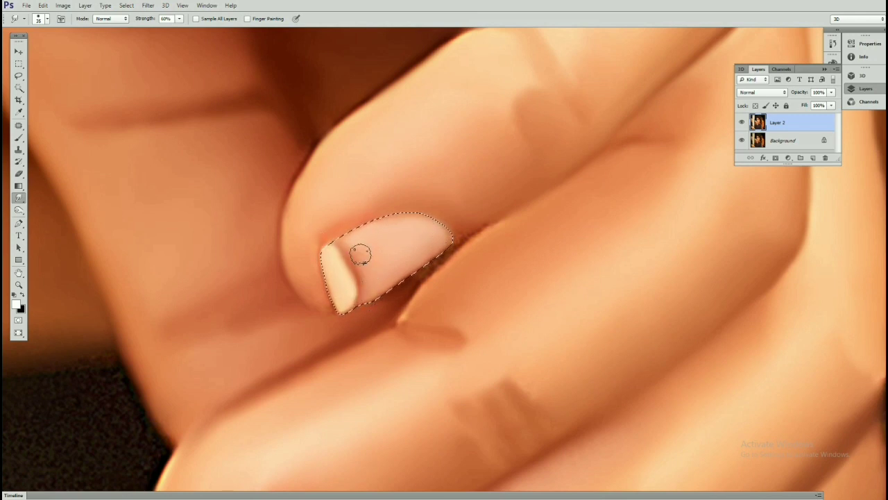
{"action": "key", "text": "bracketleft"}
{"action": "mouse_move", "coordinate": [360, 255]}
{"action": "left_mouse_down"}
{"action": "mouse_move", "coordinate": [331, 278]}
{"action": "mouse_move", "coordinate": [323, 306]}
{"action": "left_mouse_up"}
{"action": "left_click_drag", "start_coordinate": [323, 302], "coordinate": [323, 237]}
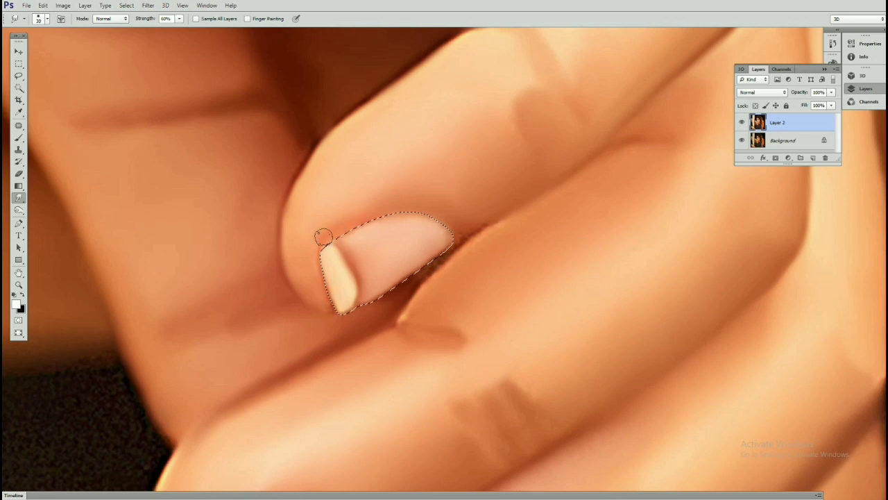
{"action": "scroll", "coordinate": [426, 210], "scroll_direction": "down", "scroll_amount": 3}
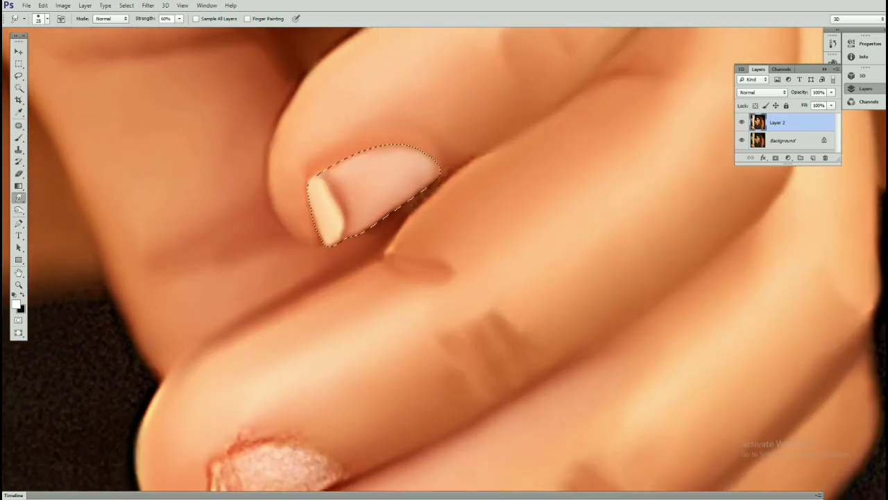
{"action": "scroll", "coordinate": [509, 135], "scroll_direction": "up", "scroll_amount": 1}
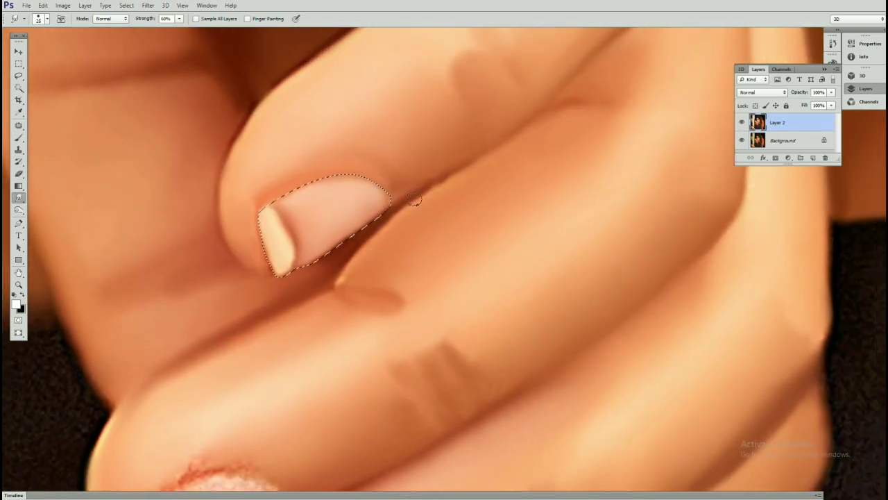
{"action": "scroll", "coordinate": [500, 152], "scroll_direction": "down", "scroll_amount": 2}
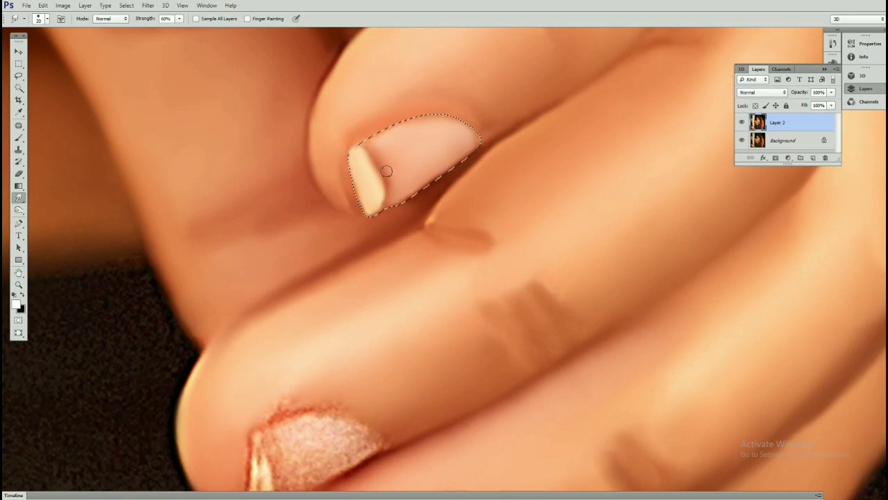
{"action": "scroll", "coordinate": [400, 215], "scroll_direction": "down", "scroll_amount": 2}
- Smudge the upper nail's glitter and reddish left edge into a smooth tone
{"action": "scroll", "coordinate": [469, 234], "scroll_direction": "down", "scroll_amount": 3}
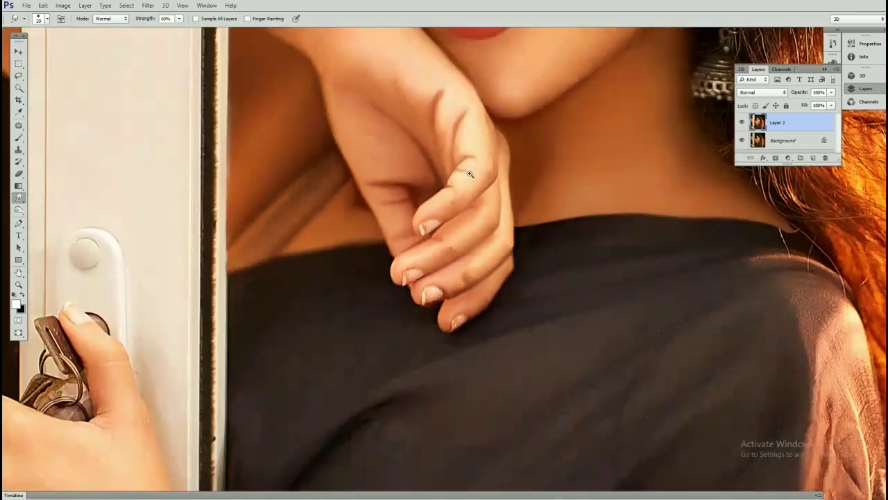
{"action": "scroll", "coordinate": [416, 208], "scroll_direction": "up", "scroll_amount": 3}
{"action": "scroll", "coordinate": [406, 236], "scroll_direction": "up", "scroll_amount": 2}
{"action": "scroll", "coordinate": [399, 102], "scroll_direction": "up", "scroll_amount": 1}
{"action": "scroll", "coordinate": [331, 222], "scroll_direction": "down", "scroll_amount": 3}
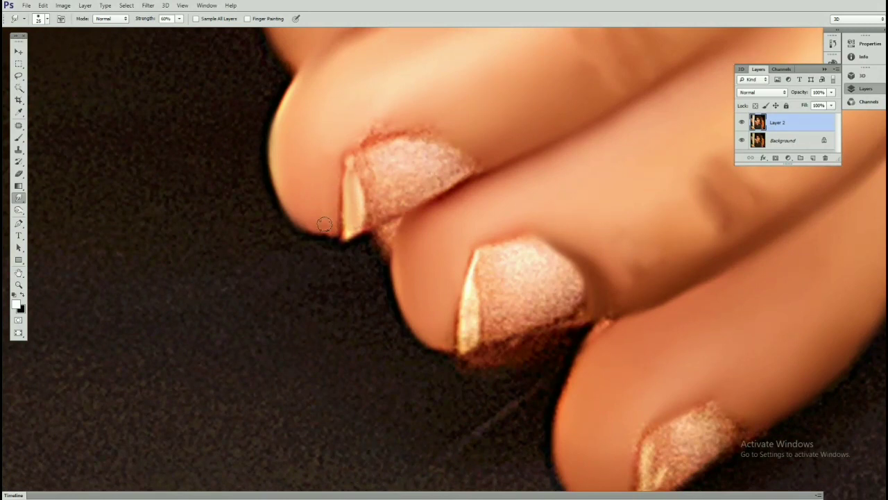
{"action": "left_click_drag", "start_coordinate": [397, 146], "coordinate": [456, 170]}
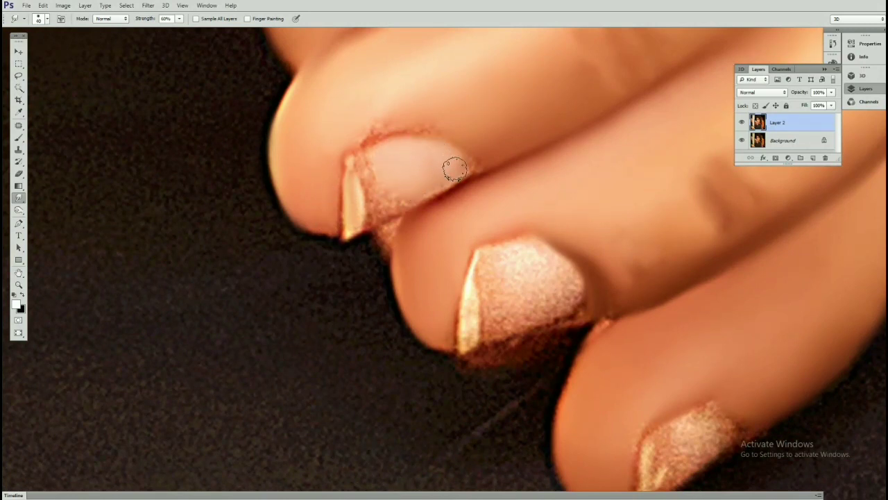
{"action": "left_click_drag", "start_coordinate": [397, 202], "coordinate": [373, 162]}
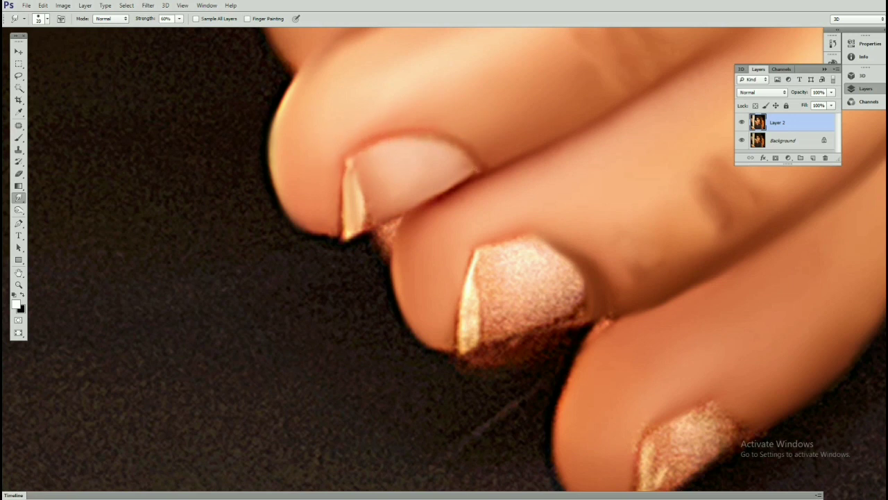
- Smooth the glitter on the next fingernail
{"action": "scroll", "coordinate": [440, 151], "scroll_direction": "down", "scroll_amount": 1}
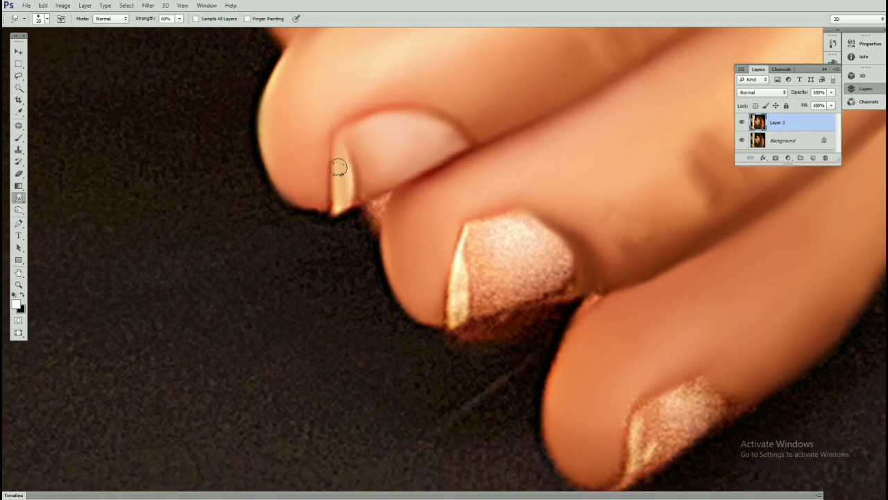
{"action": "scroll", "coordinate": [314, 199], "scroll_direction": "down", "scroll_amount": 1}
{"action": "scroll", "coordinate": [308, 212], "scroll_direction": "down", "scroll_amount": 1}
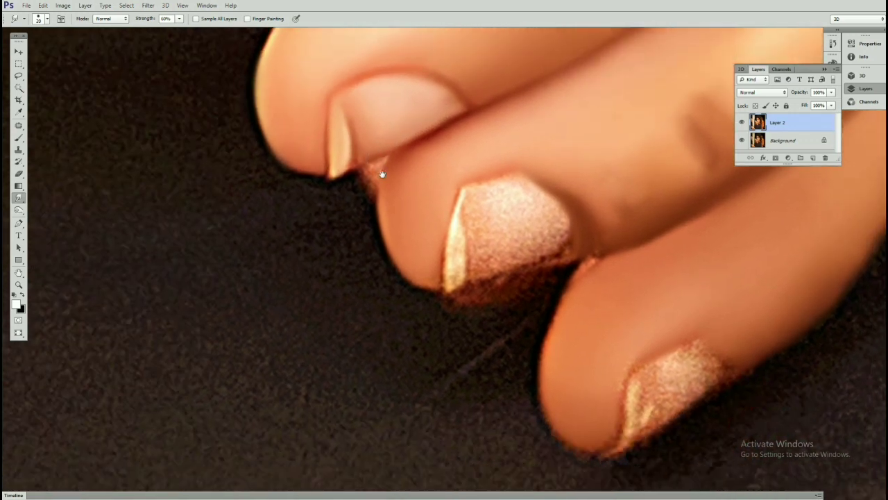
{"action": "scroll", "coordinate": [381, 174], "scroll_direction": "down", "scroll_amount": 1}
{"action": "scroll", "coordinate": [402, 160], "scroll_direction": "down", "scroll_amount": 1}
{"action": "scroll", "coordinate": [411, 152], "scroll_direction": "up", "scroll_amount": 3}
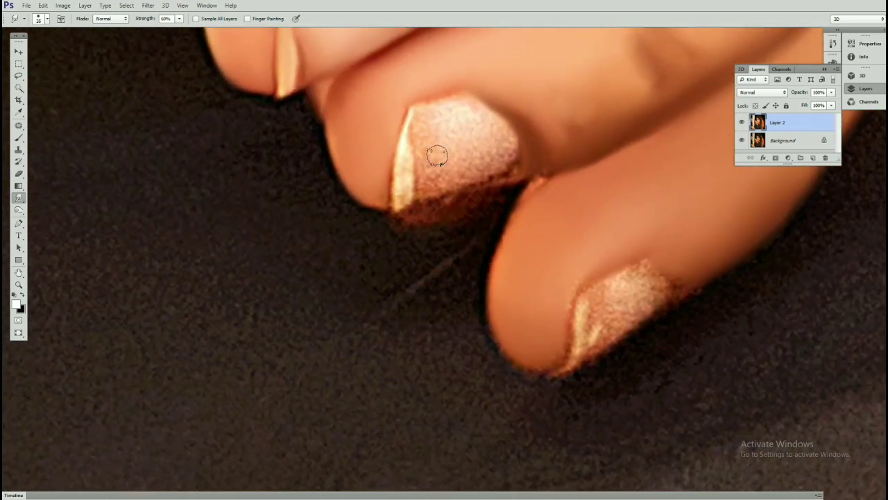
{"action": "mouse_move", "coordinate": [432, 148]}
{"action": "left_mouse_down"}
{"action": "mouse_move", "coordinate": [448, 118]}
{"action": "mouse_move", "coordinate": [469, 113]}
{"action": "mouse_move", "coordinate": [481, 155]}
{"action": "mouse_move", "coordinate": [436, 179]}
{"action": "mouse_move", "coordinate": [431, 135]}
{"action": "left_mouse_up"}
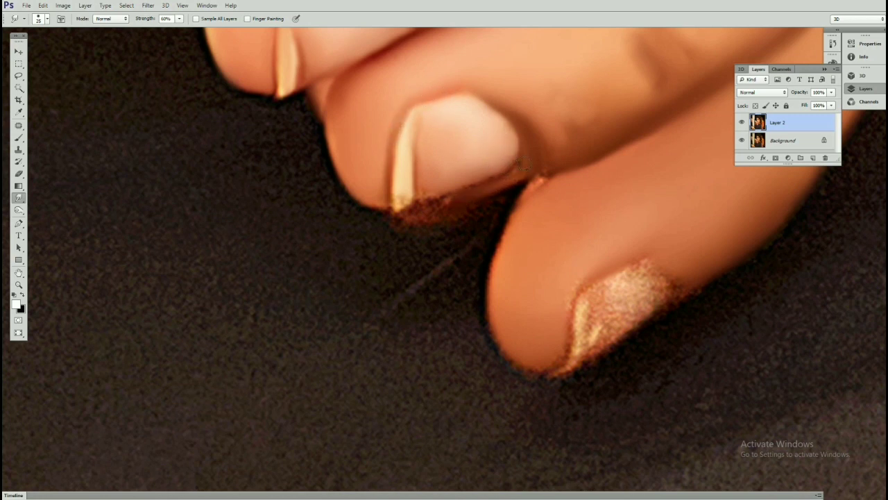
- Smudge the remaining glitter off the lower fingernail and blend its tone smoothly
{"action": "scroll", "coordinate": [424, 212], "scroll_direction": "down", "scroll_amount": 3}
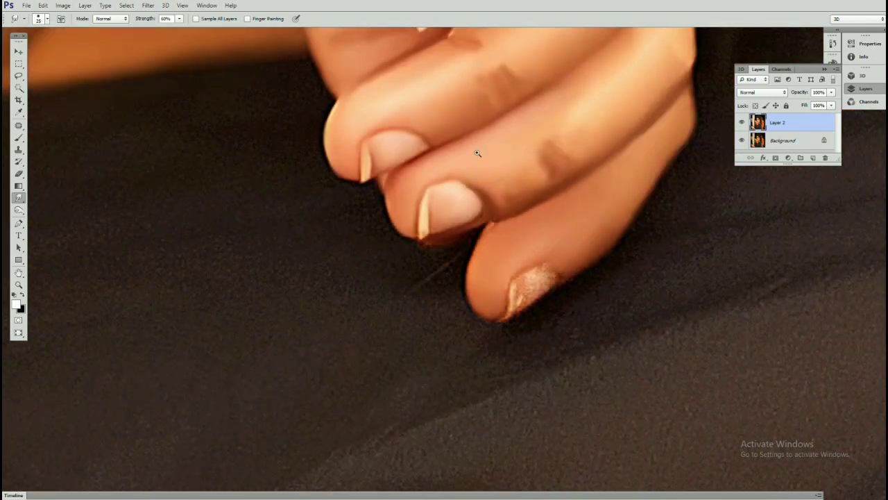
{"action": "scroll", "coordinate": [486, 174], "scroll_direction": "up", "scroll_amount": 4}
{"action": "scroll", "coordinate": [492, 199], "scroll_direction": "down", "scroll_amount": 2}
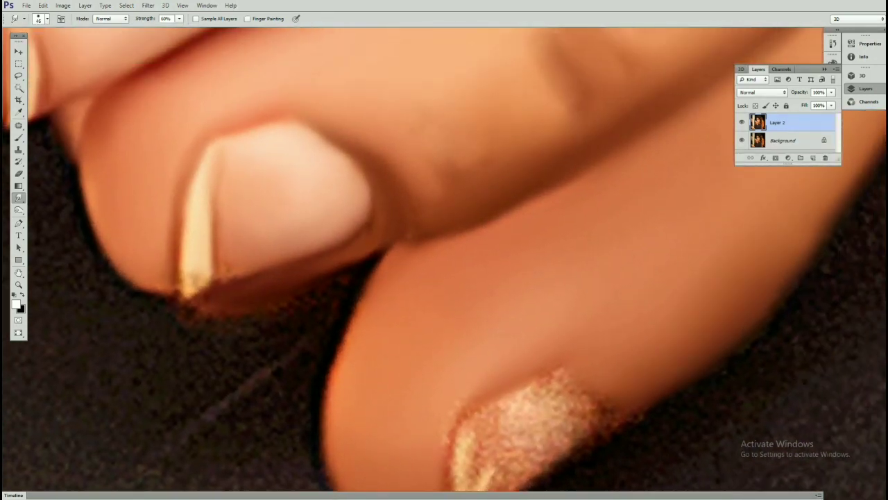
{"action": "scroll", "coordinate": [505, 228], "scroll_direction": "up", "scroll_amount": 2}
{"action": "scroll", "coordinate": [506, 228], "scroll_direction": "down", "scroll_amount": 2}
{"action": "scroll", "coordinate": [530, 157], "scroll_direction": "up", "scroll_amount": 2}
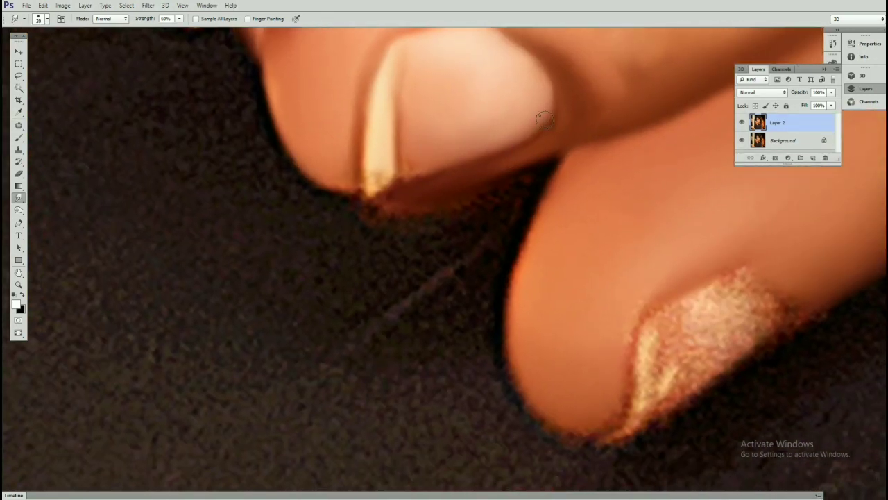
{"action": "scroll", "coordinate": [525, 109], "scroll_direction": "up", "scroll_amount": 1}
{"action": "scroll", "coordinate": [568, 159], "scroll_direction": "up", "scroll_amount": 1}
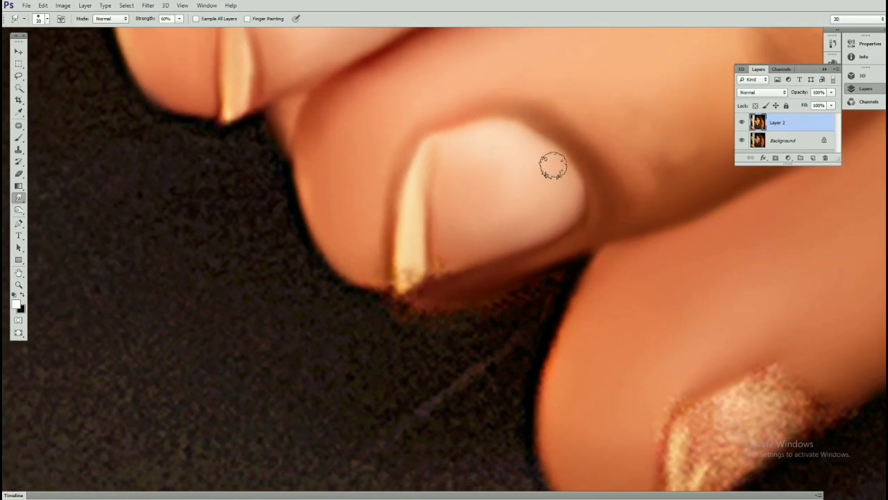
{"action": "scroll", "coordinate": [553, 166], "scroll_direction": "down", "scroll_amount": 5}
{"action": "scroll", "coordinate": [505, 143], "scroll_direction": "up", "scroll_amount": 1}
{"action": "scroll", "coordinate": [507, 153], "scroll_direction": "up", "scroll_amount": 1}
{"action": "scroll", "coordinate": [509, 168], "scroll_direction": "up", "scroll_amount": 1}
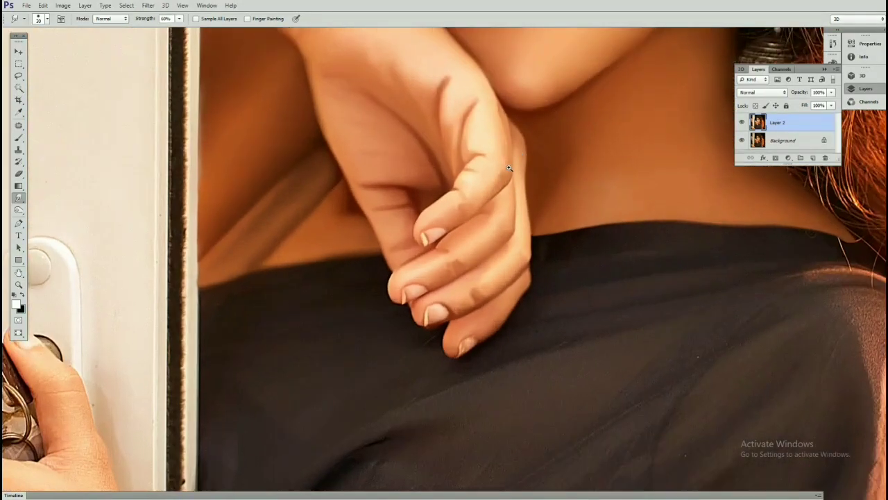
{"action": "scroll", "coordinate": [509, 168], "scroll_direction": "down", "scroll_amount": 1}
{"action": "scroll", "coordinate": [500, 163], "scroll_direction": "down", "scroll_amount": 1}
{"action": "scroll", "coordinate": [485, 159], "scroll_direction": "down", "scroll_amount": 1}
{"action": "scroll", "coordinate": [460, 150], "scroll_direction": "up", "scroll_amount": 3}
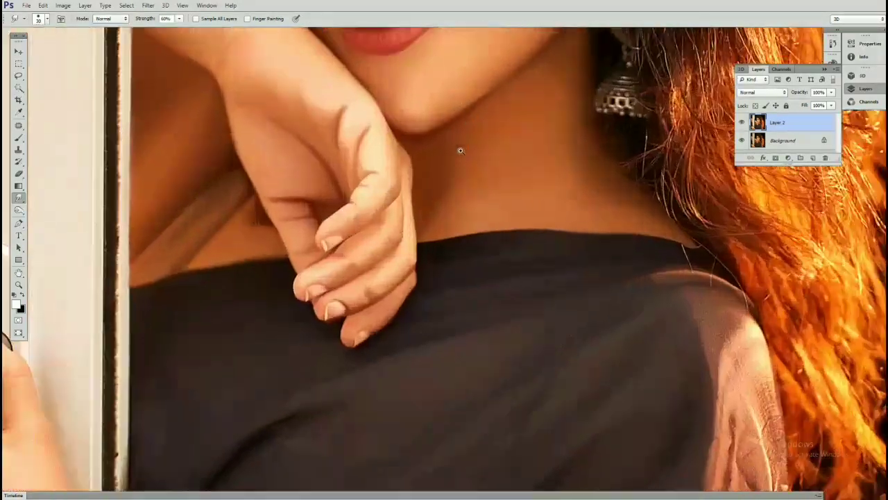
{"action": "scroll", "coordinate": [430, 160], "scroll_direction": "up", "scroll_amount": 2}
{"action": "scroll", "coordinate": [381, 167], "scroll_direction": "up", "scroll_amount": 3}
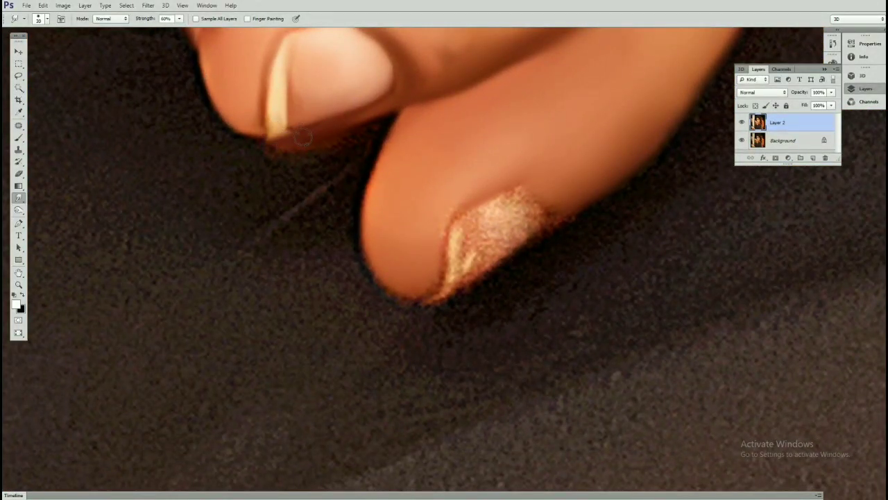
{"action": "left_click_drag", "start_coordinate": [295, 92], "coordinate": [262, 68]}
{"action": "left_click_drag", "start_coordinate": [470, 194], "coordinate": [497, 165]}
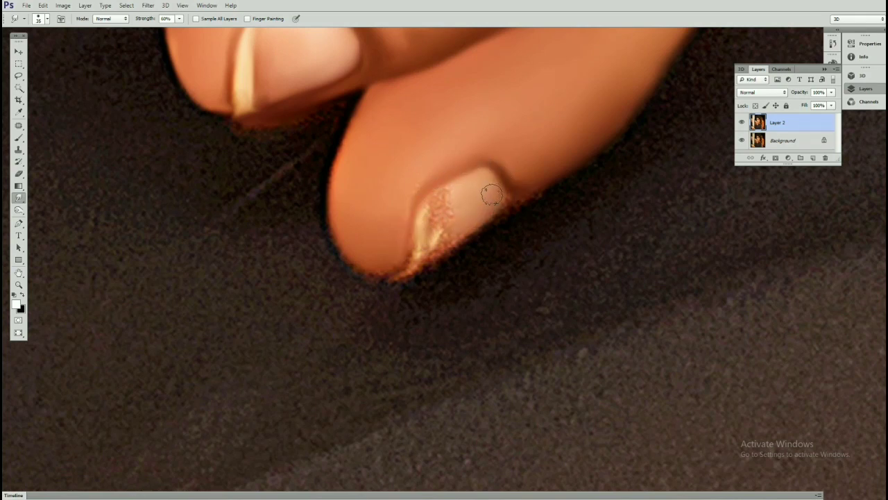
{"action": "left_click_drag", "start_coordinate": [490, 195], "coordinate": [428, 222]}
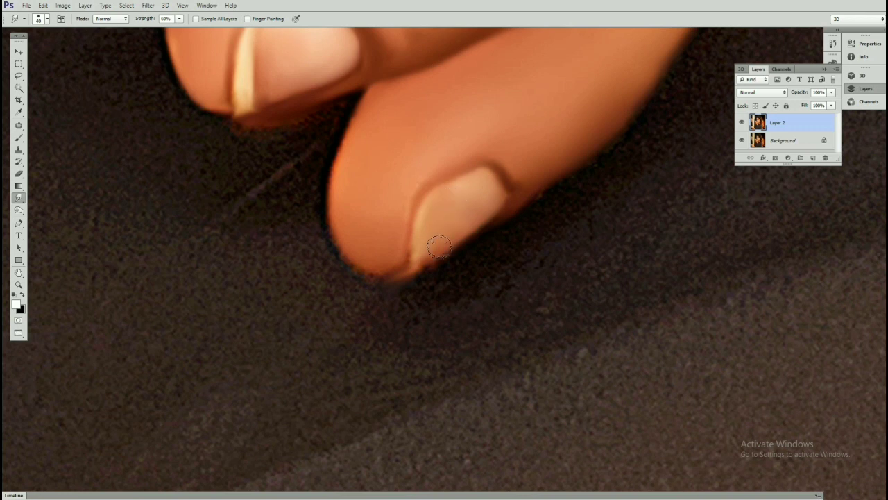
{"action": "scroll", "coordinate": [448, 240], "scroll_direction": "up", "scroll_amount": 2}
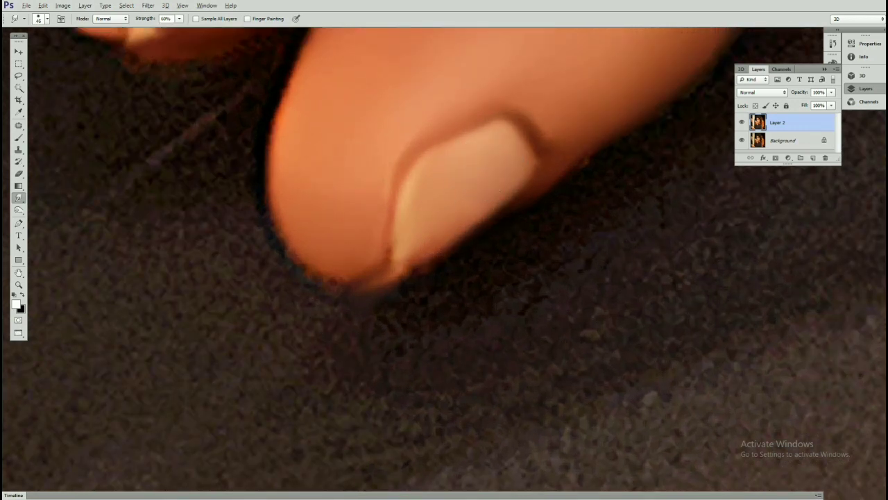
{"action": "mouse_move", "coordinate": [476, 162]}
{"action": "left_mouse_down"}
{"action": "mouse_move", "coordinate": [486, 152]}
{"action": "mouse_move", "coordinate": [470, 173]}
{"action": "mouse_move", "coordinate": [492, 168]}
{"action": "left_mouse_up"}
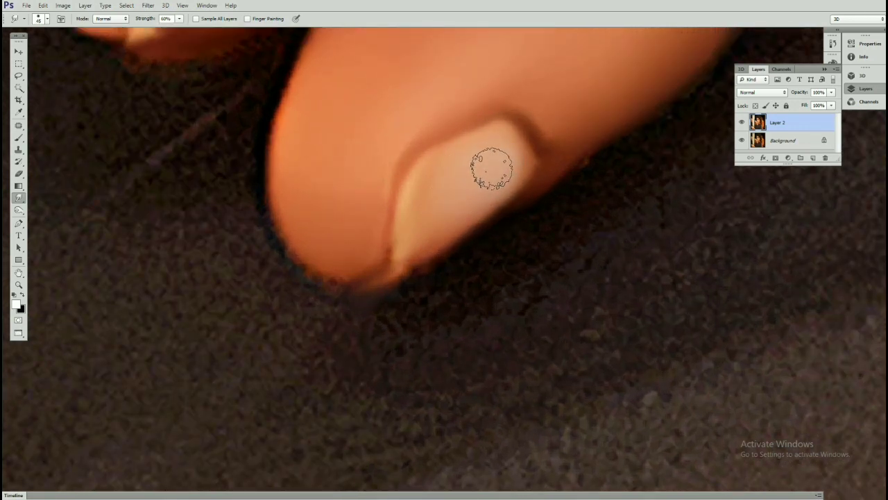
- Define the nail's left edge with a darker tone, then zoom out to view the whole photo
{"action": "key", "text": "bracketleft"}
{"action": "key", "text": "bracketleft"}
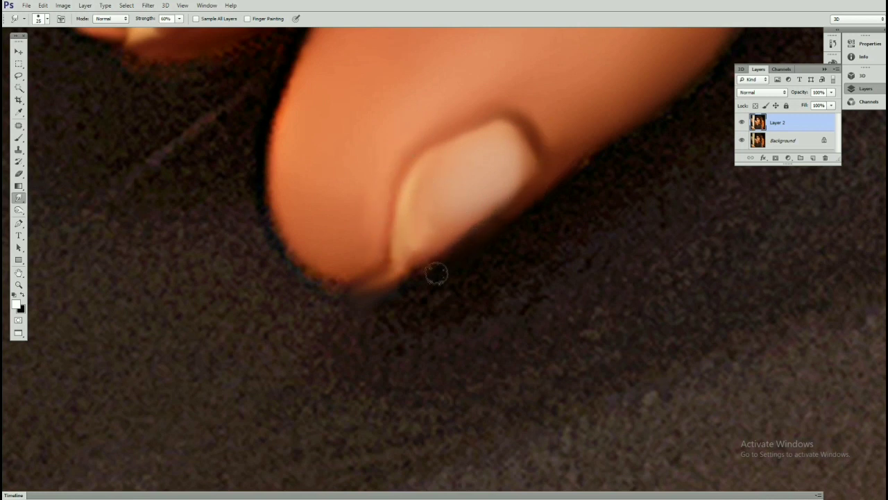
{"action": "key", "text": "bracketright"}
{"action": "mouse_move", "coordinate": [393, 253]}
{"action": "left_mouse_down"}
{"action": "mouse_move", "coordinate": [382, 210]}
{"action": "mouse_move", "coordinate": [408, 161]}
{"action": "left_mouse_up"}
{"action": "key", "text": "bracketleft"}
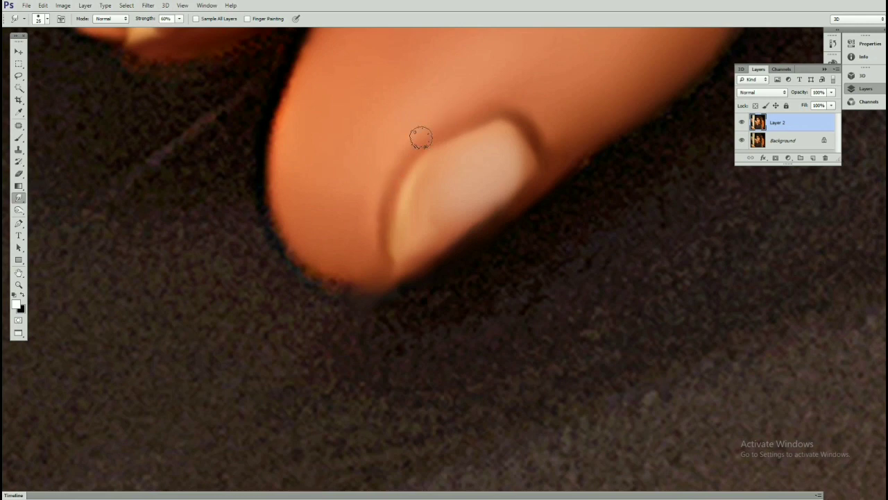
{"action": "scroll", "coordinate": [347, 250], "scroll_direction": "up", "scroll_amount": 5}
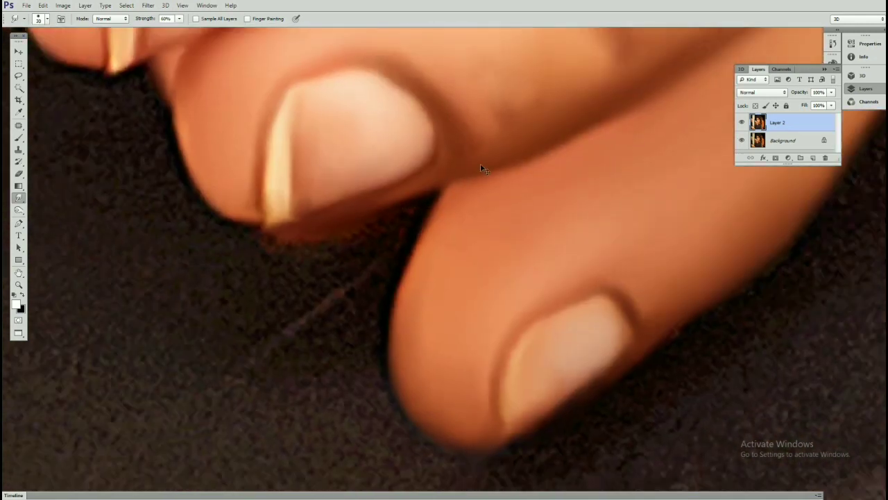
{"action": "mouse_move", "coordinate": [483, 168]}
{"action": "left_mouse_down"}
{"action": "mouse_move", "coordinate": [432, 258]}
{"action": "mouse_move", "coordinate": [391, 222]}
{"action": "mouse_move", "coordinate": [381, 239]}
{"action": "mouse_move", "coordinate": [390, 198]}
{"action": "left_mouse_up"}
- Zoom in on the key-holding hand at the bottom and size the Smudge brush
{"action": "scroll", "coordinate": [391, 198], "scroll_direction": "down", "scroll_amount": 3}
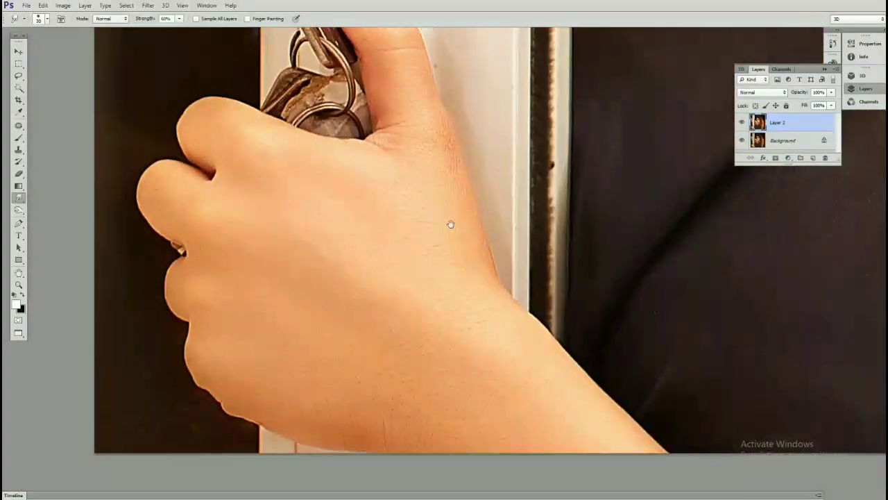
{"action": "mouse_move", "coordinate": [451, 224]}
{"action": "left_mouse_down"}
{"action": "mouse_move", "coordinate": [402, 313]}
{"action": "mouse_move", "coordinate": [398, 212]}
{"action": "mouse_move", "coordinate": [424, 278]}
{"action": "left_mouse_up"}
{"action": "key", "text": "bracketright"}
{"action": "key", "text": "bracketright"}
{"action": "key", "text": "bracketright"}
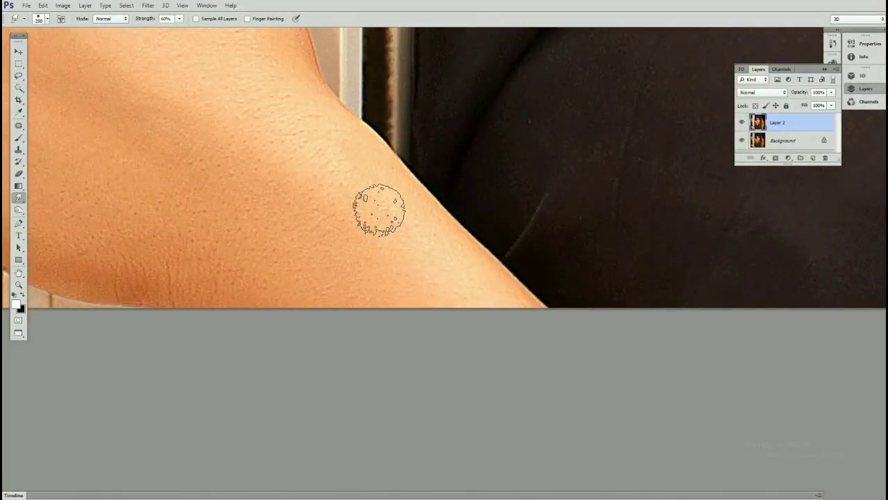
{"action": "key", "text": "bracketleft"}
{"action": "key", "text": "bracketleft"}
{"action": "key", "text": "bracketleft"}
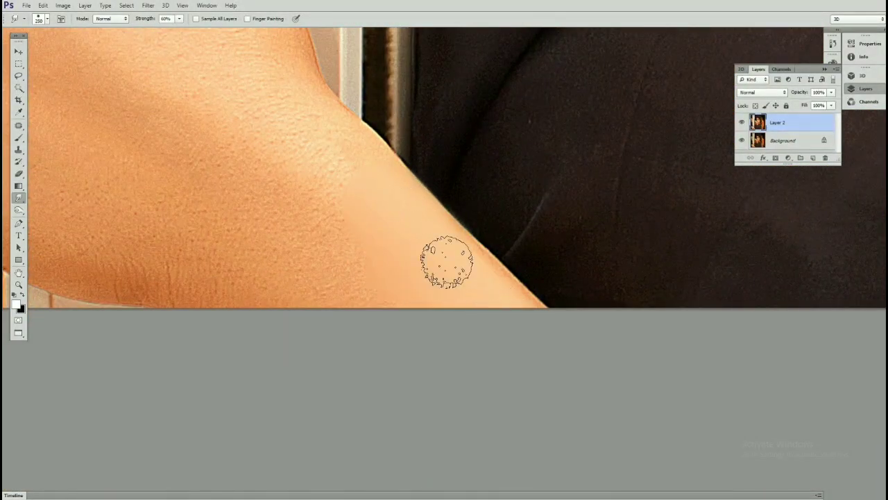
{"action": "key", "text": "bracketleft"}
{"action": "key", "text": "bracketleft"}
{"action": "key", "text": "bracketleft"}
- Enlarge the Smudge brush and work across the wrist and back of the hand to smooth the skin
{"action": "scroll", "coordinate": [416, 257], "scroll_direction": "left", "scroll_amount": 2}
{"action": "key", "text": "bracketright"}
{"action": "key", "text": "bracketright"}
{"action": "key", "text": "bracketright"}
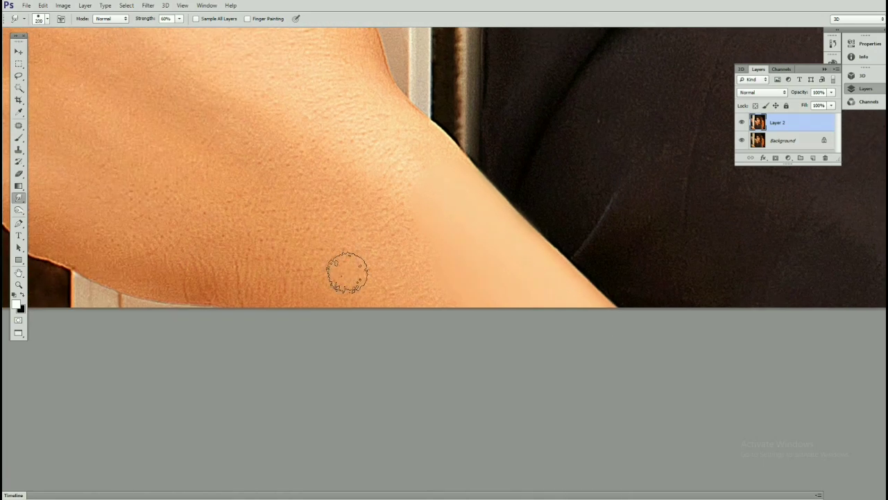
{"action": "key", "text": "bracketright"}
{"action": "key", "text": "bracketright"}
{"action": "scroll", "coordinate": [382, 243], "scroll_direction": "up", "scroll_amount": 2}
{"action": "key", "text": "bracketleft"}
{"action": "key", "text": "bracketleft"}
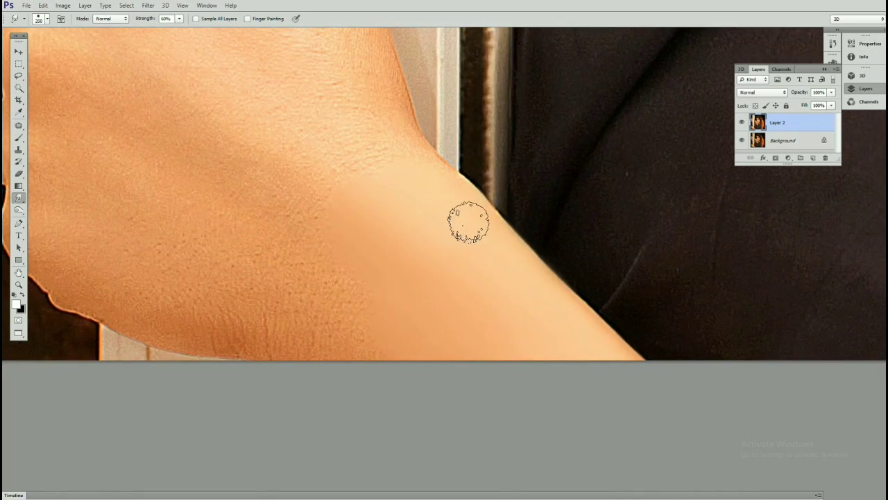
{"action": "scroll", "coordinate": [444, 215], "scroll_direction": "up", "scroll_amount": 2}
{"action": "scroll", "coordinate": [430, 188], "scroll_direction": "up", "scroll_amount": 2}
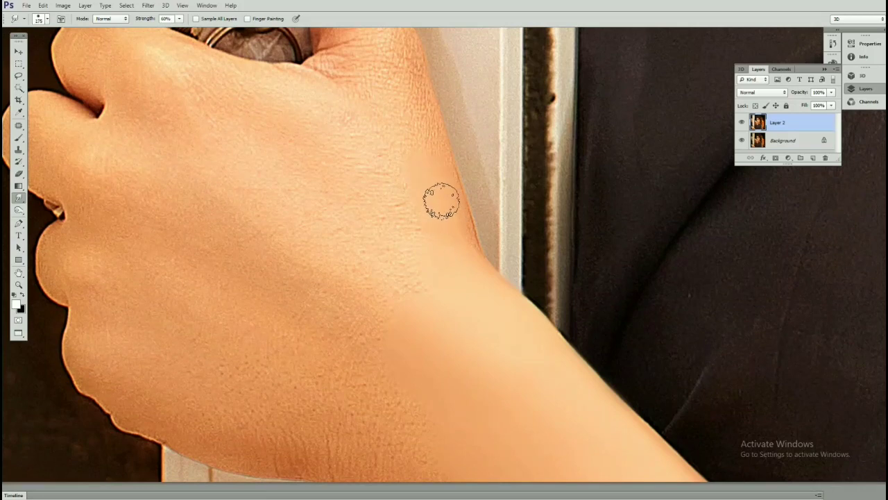
{"action": "scroll", "coordinate": [455, 213], "scroll_direction": "down", "scroll_amount": 2}
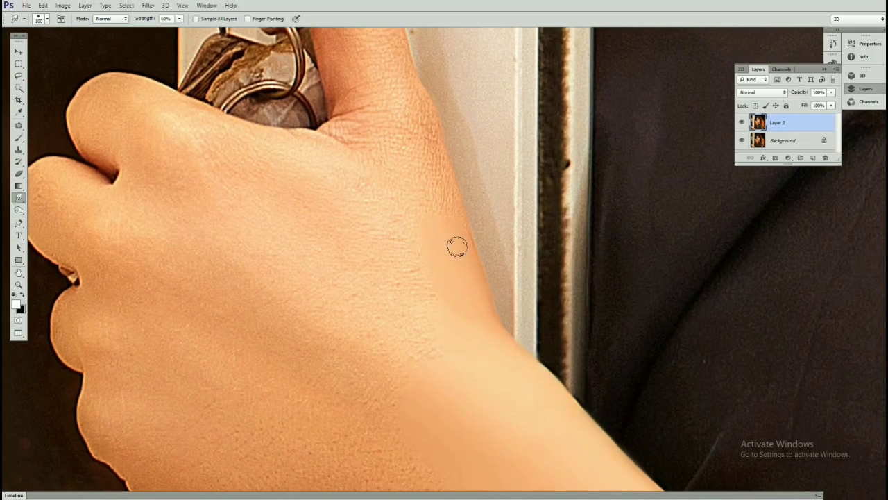
{"action": "key", "text": "bracketright"}
{"action": "key", "text": "bracketright"}
{"action": "key", "text": "bracketright"}
{"action": "scroll", "coordinate": [416, 194], "scroll_direction": "up", "scroll_amount": 2}
{"action": "scroll", "coordinate": [260, 311], "scroll_direction": "up", "scroll_amount": 1}
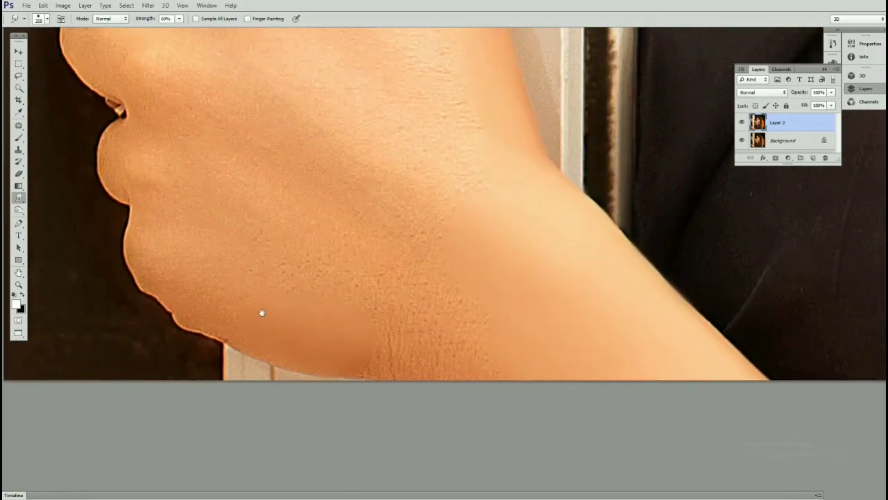
{"action": "key", "text": "p"}
{"action": "scroll", "coordinate": [277, 146], "scroll_direction": "up", "scroll_amount": 3}
{"action": "scroll", "coordinate": [283, 151], "scroll_direction": "right", "scroll_amount": 2}
- Trace a curved pen outline from the thumb tip across the top of the hand
{"action": "scroll", "coordinate": [283, 151], "scroll_direction": "up", "scroll_amount": 2}
{"action": "scroll", "coordinate": [283, 152], "scroll_direction": "left", "scroll_amount": 1}
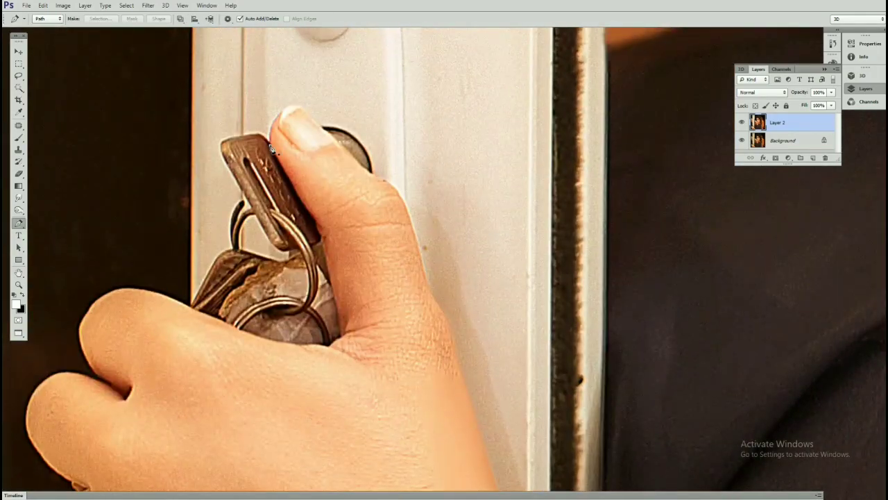
{"action": "left_click_drag", "start_coordinate": [298, 107], "coordinate": [327, 113]}
{"action": "scroll", "coordinate": [347, 155], "scroll_direction": "down", "scroll_amount": 1}
{"action": "scroll", "coordinate": [391, 132], "scroll_direction": "down", "scroll_amount": 2}
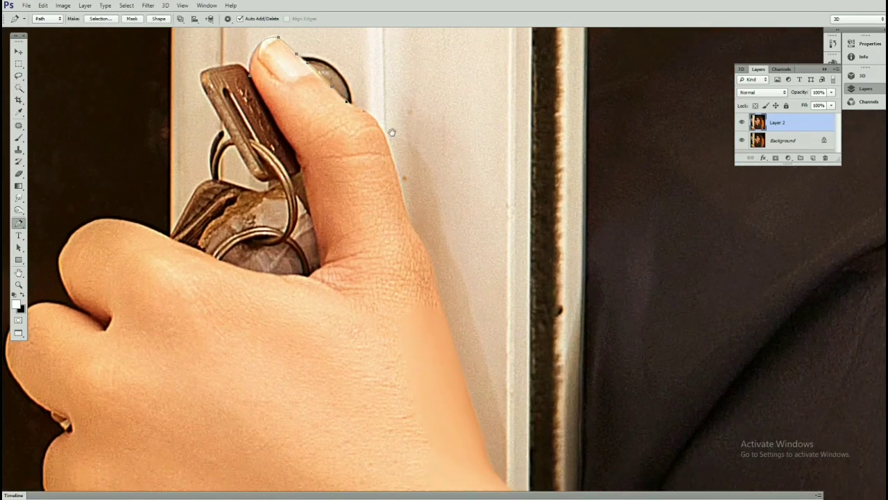
{"action": "scroll", "coordinate": [391, 132], "scroll_direction": "right", "scroll_amount": 1}
{"action": "left_click_drag", "start_coordinate": [374, 68], "coordinate": [401, 165]}
{"action": "scroll", "coordinate": [440, 229], "scroll_direction": "down", "scroll_amount": 2}
{"action": "scroll", "coordinate": [430, 194], "scroll_direction": "right", "scroll_amount": 1}
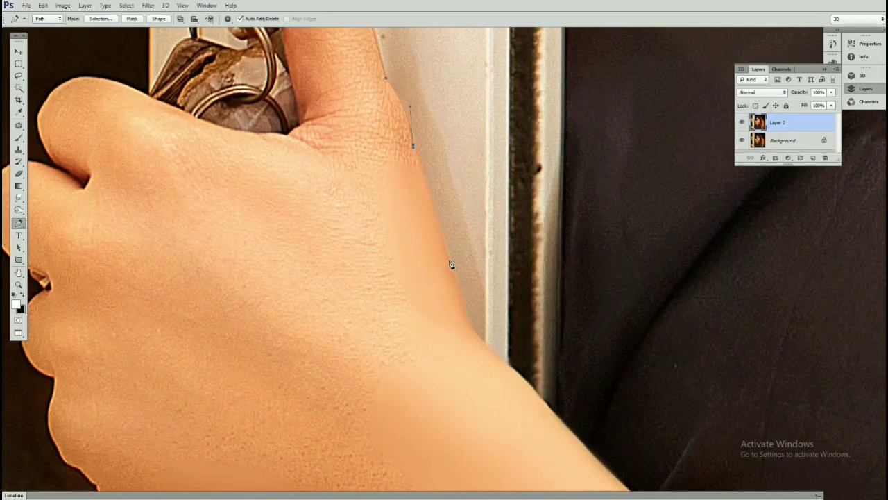
{"action": "scroll", "coordinate": [451, 264], "scroll_direction": "down", "scroll_amount": 3}
{"action": "scroll", "coordinate": [450, 265], "scroll_direction": "right", "scroll_amount": 1}
{"action": "scroll", "coordinate": [458, 208], "scroll_direction": "down", "scroll_amount": 2}
{"action": "left_click_drag", "start_coordinate": [435, 106], "coordinate": [501, 176]}
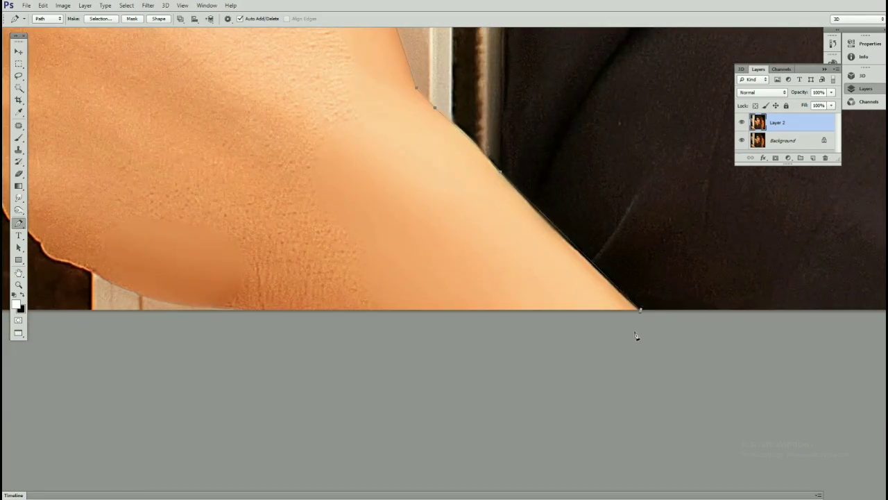
- Close the outline along the bottom edge and hand side, then load it as a selection
{"action": "left_click", "coordinate": [259, 329]}
{"action": "scroll", "coordinate": [188, 301], "scroll_direction": "up", "scroll_amount": 1}
{"action": "scroll", "coordinate": [188, 302], "scroll_direction": "left", "scroll_amount": 2}
{"action": "left_click", "coordinate": [208, 319]}
{"action": "scroll", "coordinate": [158, 276], "scroll_direction": "up", "scroll_amount": 1}
{"action": "scroll", "coordinate": [158, 276], "scroll_direction": "left", "scroll_amount": 2}
{"action": "mouse_move", "coordinate": [219, 317]}
{"action": "left_mouse_down"}
{"action": "mouse_move", "coordinate": [211, 266]}
{"action": "mouse_move", "coordinate": [243, 230]}
{"action": "left_mouse_up"}
{"action": "scroll", "coordinate": [217, 314], "scroll_direction": "up", "scroll_amount": 1}
{"action": "scroll", "coordinate": [216, 314], "scroll_direction": "left", "scroll_amount": 2}
{"action": "scroll", "coordinate": [232, 278], "scroll_direction": "up", "scroll_amount": 2}
{"action": "scroll", "coordinate": [232, 278], "scroll_direction": "left", "scroll_amount": 1}
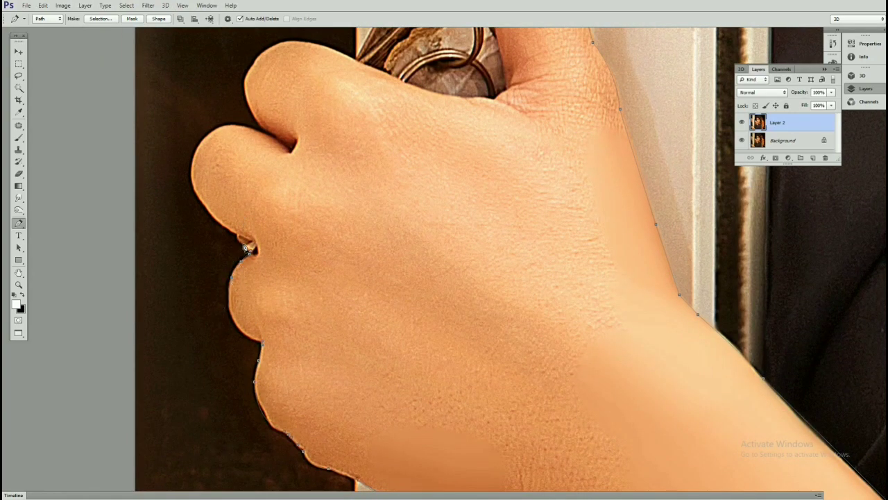
{"action": "scroll", "coordinate": [237, 261], "scroll_direction": "up", "scroll_amount": 2}
{"action": "scroll", "coordinate": [237, 262], "scroll_direction": "left", "scroll_amount": 1}
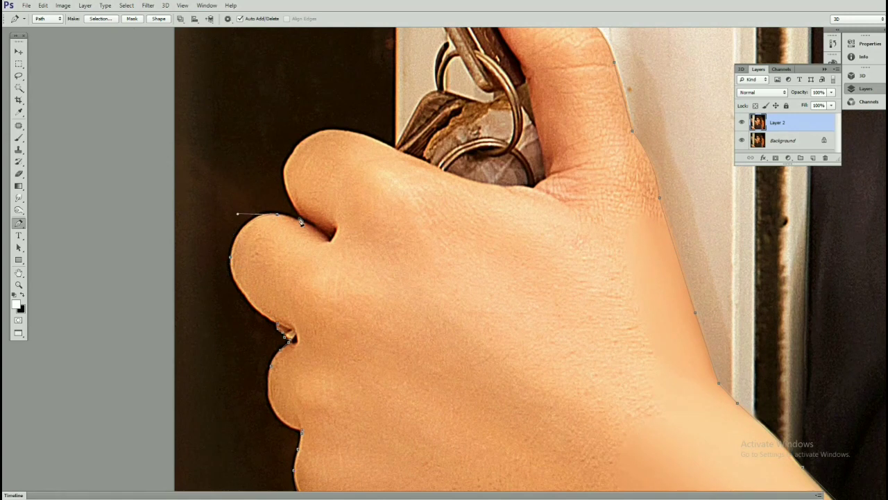
{"action": "scroll", "coordinate": [300, 221], "scroll_direction": "up", "scroll_amount": 1}
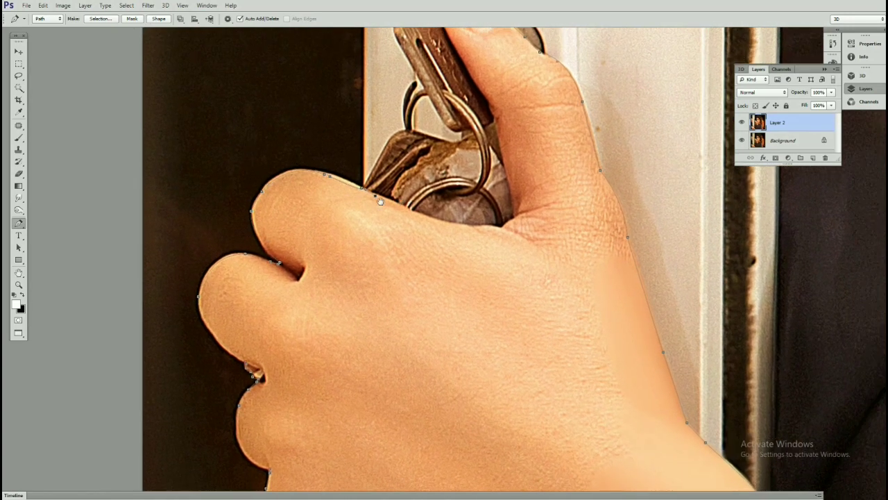
{"action": "left_click_drag", "start_coordinate": [360, 186], "coordinate": [303, 179]}
{"action": "scroll", "coordinate": [375, 212], "scroll_direction": "down", "scroll_amount": 1}
{"action": "scroll", "coordinate": [376, 211], "scroll_direction": "right", "scroll_amount": 1}
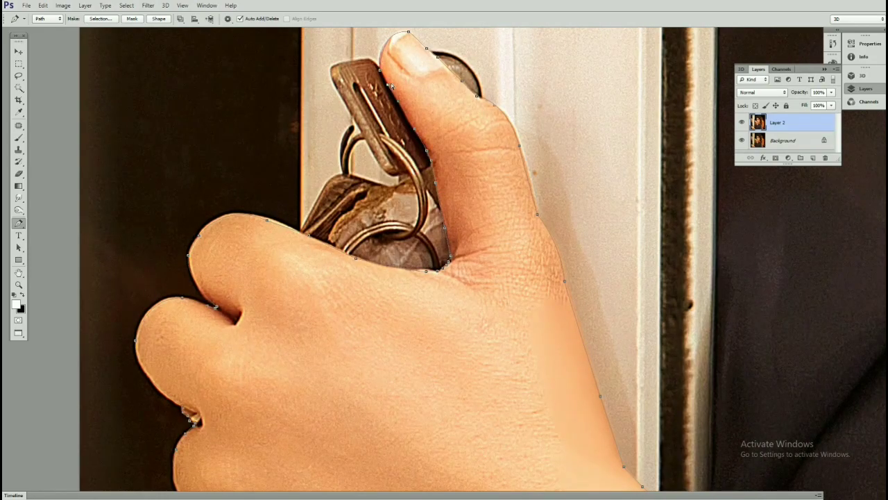
{"action": "key", "text": "ctrl+Return"}
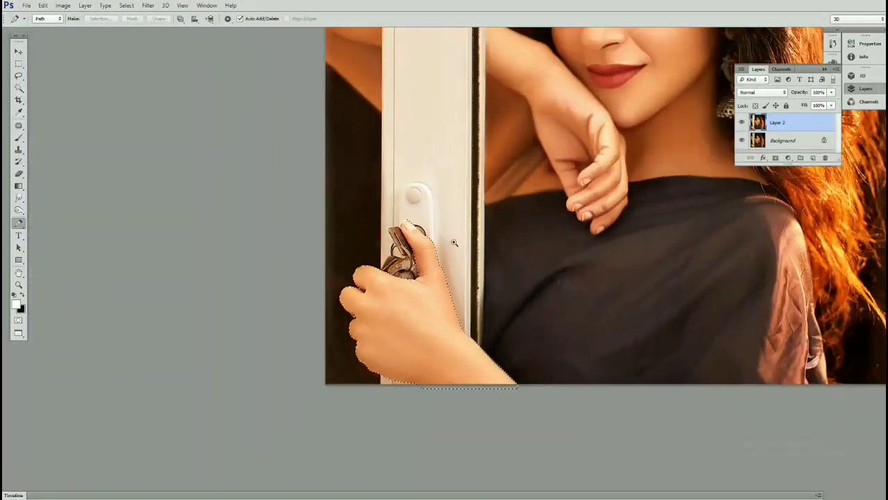
- Feather the hand selection with Shift+F6 to soften its edge
{"action": "left_click", "coordinate": [453, 242]}
{"action": "key", "text": "m"}
{"action": "key", "text": "shift+F6"}
{"action": "key", "text": "Return"}
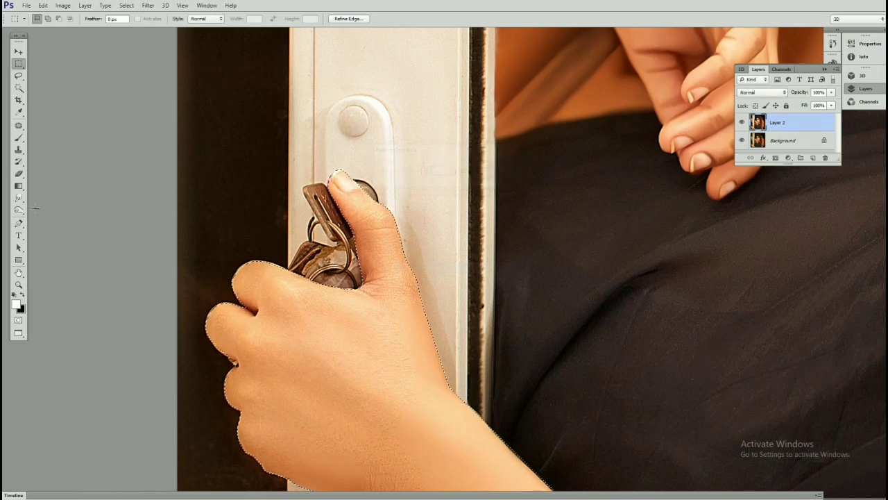
- Choose the Smudge tool and size its brush for the back of the hand
{"action": "left_click", "coordinate": [19, 197]}
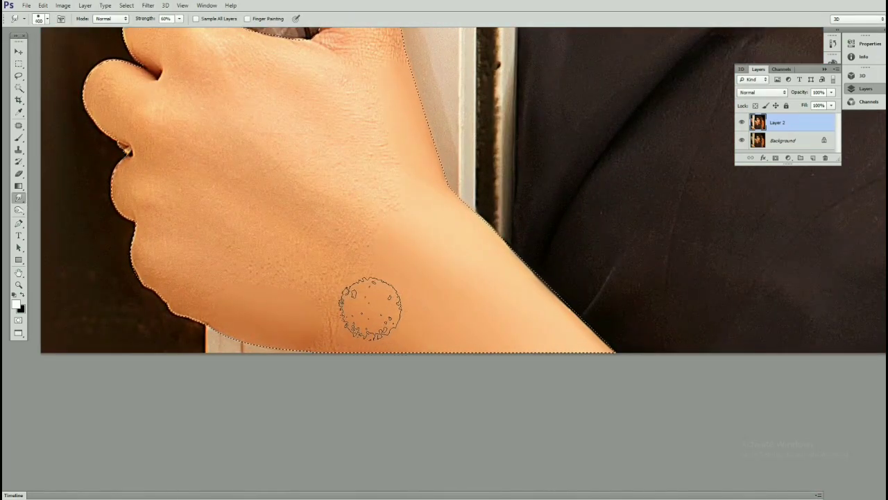
{"action": "key", "text": "bracketleft"}
{"action": "key", "text": "bracketleft"}
{"action": "key", "text": "bracketleft"}
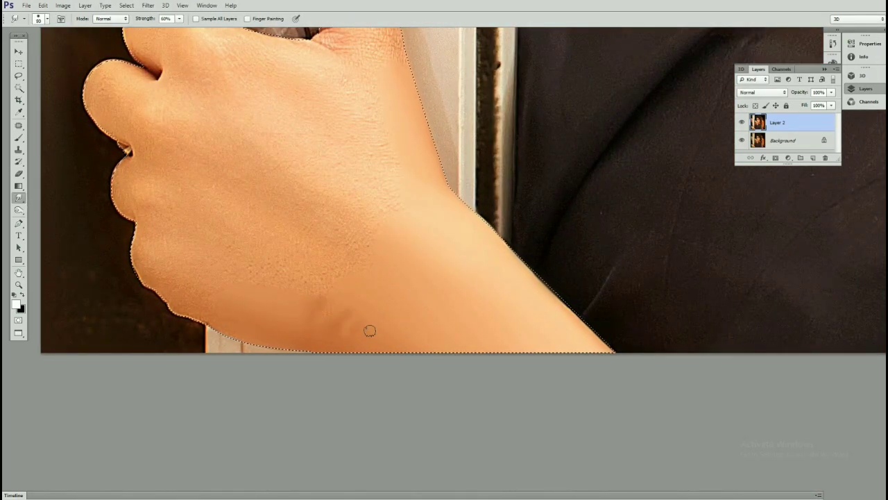
{"action": "scroll", "coordinate": [378, 330], "scroll_direction": "up", "scroll_amount": 2}
{"action": "key", "text": "bracketright"}
{"action": "key", "text": "bracketright"}
{"action": "key", "text": "bracketright"}
{"action": "scroll", "coordinate": [373, 285], "scroll_direction": "up", "scroll_amount": 2}
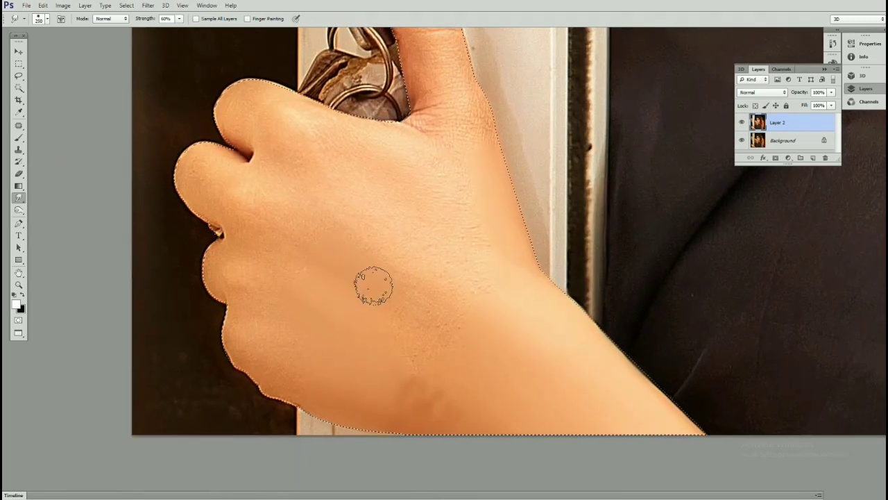
{"action": "key", "text": "bracketright"}
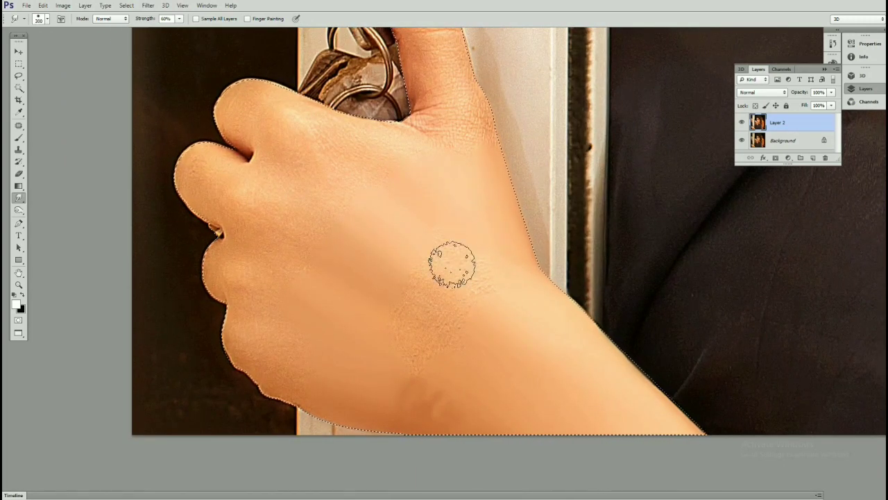
{"action": "scroll", "coordinate": [431, 243], "scroll_direction": "down", "scroll_amount": 2}
{"action": "key", "text": "bracketleft"}
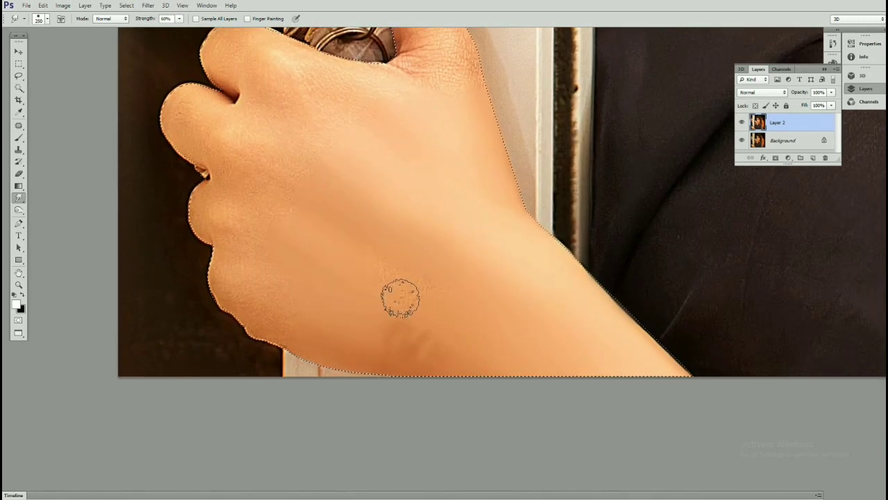
{"action": "scroll", "coordinate": [426, 307], "scroll_direction": "left", "scroll_amount": 3}
{"action": "key", "text": "bracketleft"}
{"action": "key", "text": "bracketleft"}
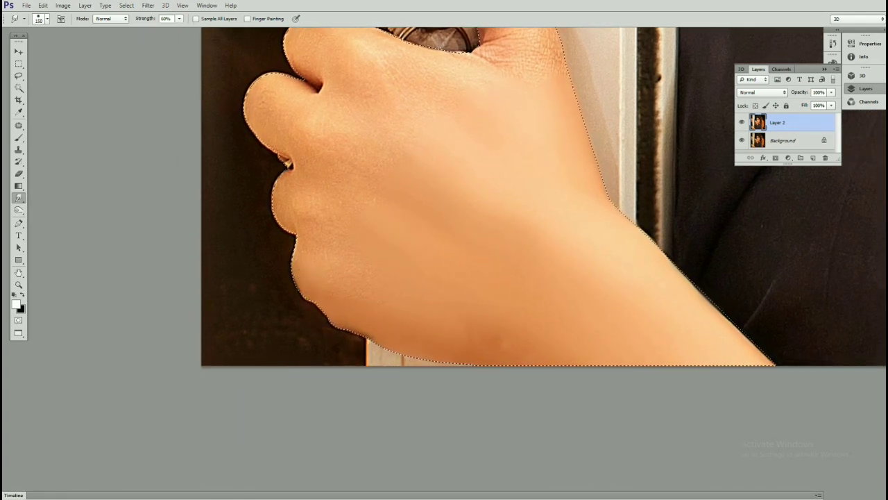
{"action": "scroll", "coordinate": [326, 258], "scroll_direction": "up", "scroll_amount": 2}
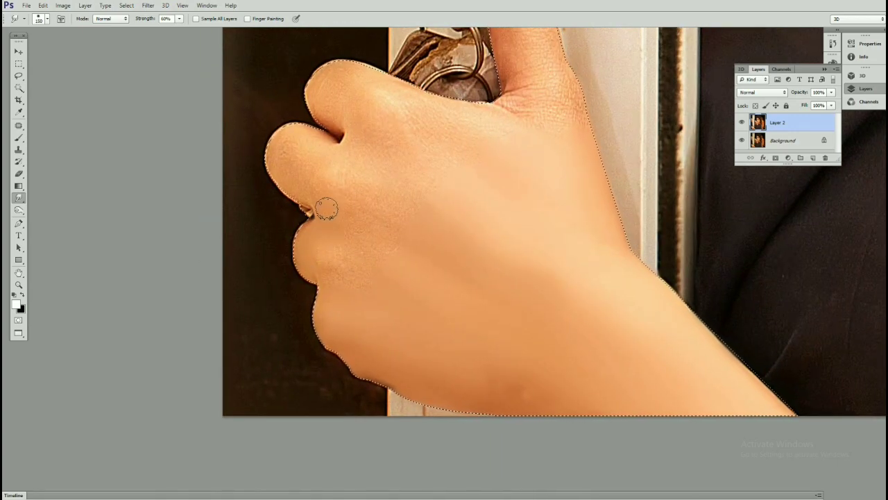
{"action": "scroll", "coordinate": [327, 209], "scroll_direction": "up", "scroll_amount": 3}
{"action": "key", "text": "["}
{"action": "key", "text": "["}
{"action": "key", "text": "["}
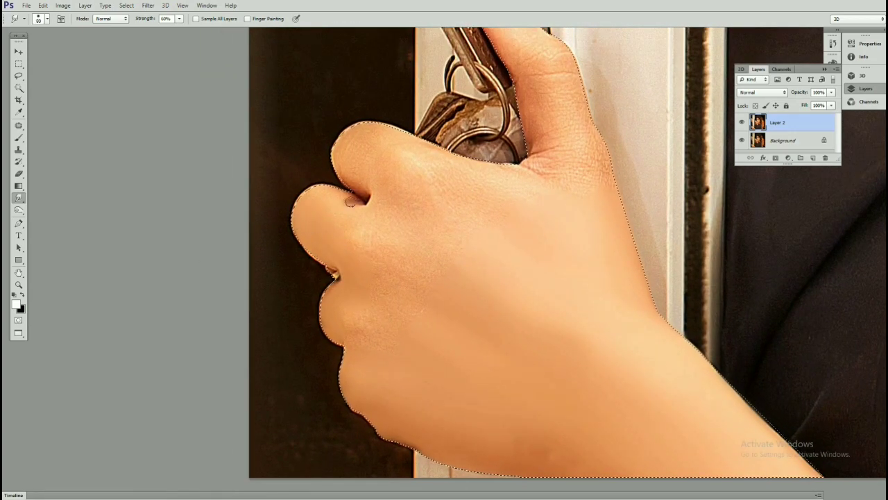
{"action": "key", "text": "]"}
{"action": "key", "text": "]"}
{"action": "key", "text": "]"}
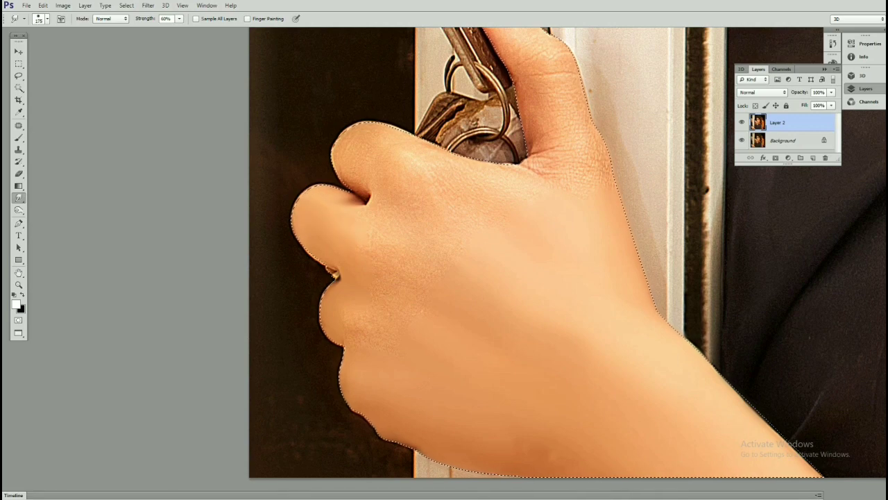
{"action": "key", "text": "bracketright"}
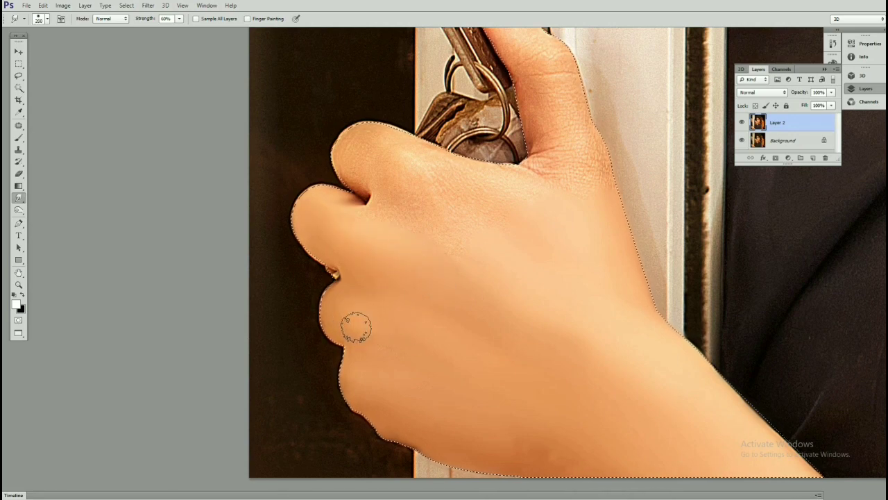
- Resize the smudge brush while working over the knuckles and toward the thumb
{"action": "scroll", "coordinate": [349, 319], "scroll_direction": "right", "scroll_amount": 2}
{"action": "key", "text": "["}
{"action": "key", "text": "["}
{"action": "key", "text": "["}
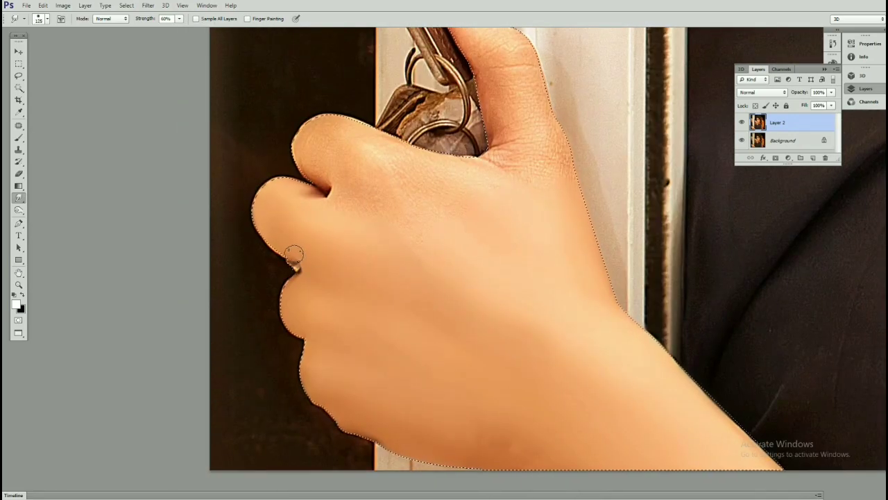
{"action": "scroll", "coordinate": [294, 254], "scroll_direction": "up", "scroll_amount": 2}
{"action": "key", "text": "bracketleft"}
{"action": "key", "text": "bracketleft"}
{"action": "key", "text": "bracketleft"}
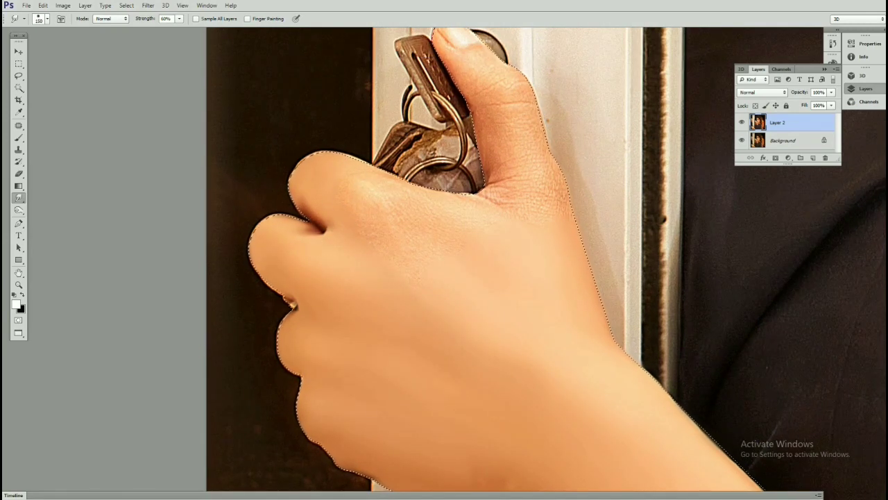
{"action": "key", "text": "bracketright"}
{"action": "key", "text": "bracketright"}
{"action": "key", "text": "bracketright"}
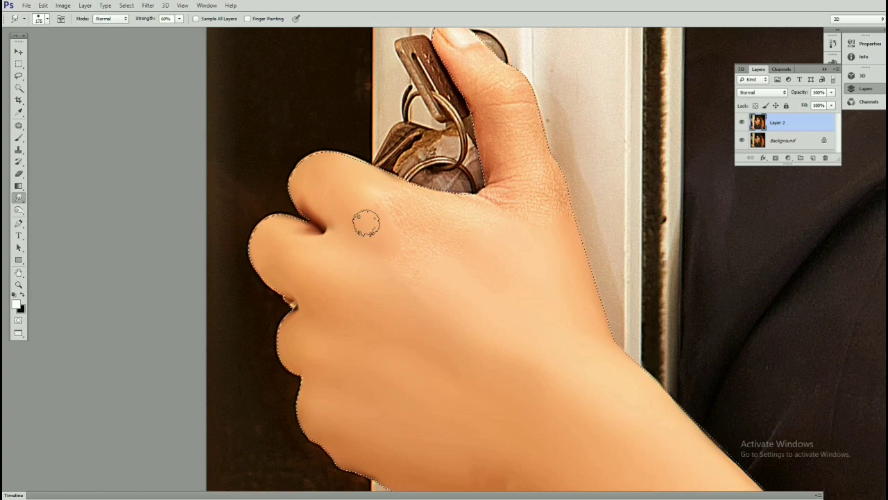
{"action": "scroll", "coordinate": [401, 191], "scroll_direction": "down", "scroll_amount": 2}
{"action": "key", "text": "bracketright"}
{"action": "key", "text": "bracketright"}
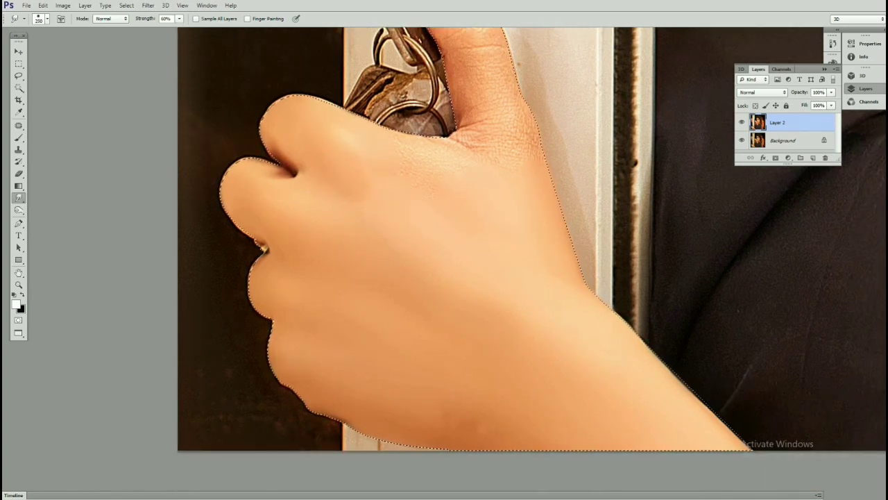
{"action": "scroll", "coordinate": [360, 195], "scroll_direction": "right", "scroll_amount": 2}
{"action": "key", "text": "bracketright"}
{"action": "key", "text": "bracketright"}
{"action": "scroll", "coordinate": [361, 189], "scroll_direction": "up", "scroll_amount": 2}
{"action": "scroll", "coordinate": [361, 189], "scroll_direction": "right", "scroll_amount": 1}
{"action": "key", "text": "bracketleft"}
{"action": "key", "text": "bracketleft"}
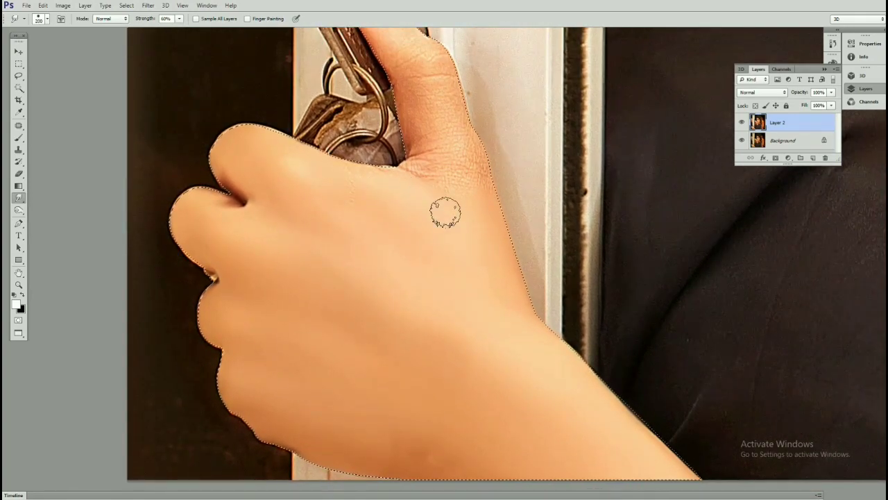
{"action": "scroll", "coordinate": [367, 203], "scroll_direction": "down", "scroll_amount": 3}
{"action": "scroll", "coordinate": [412, 218], "scroll_direction": "up", "scroll_amount": 3}
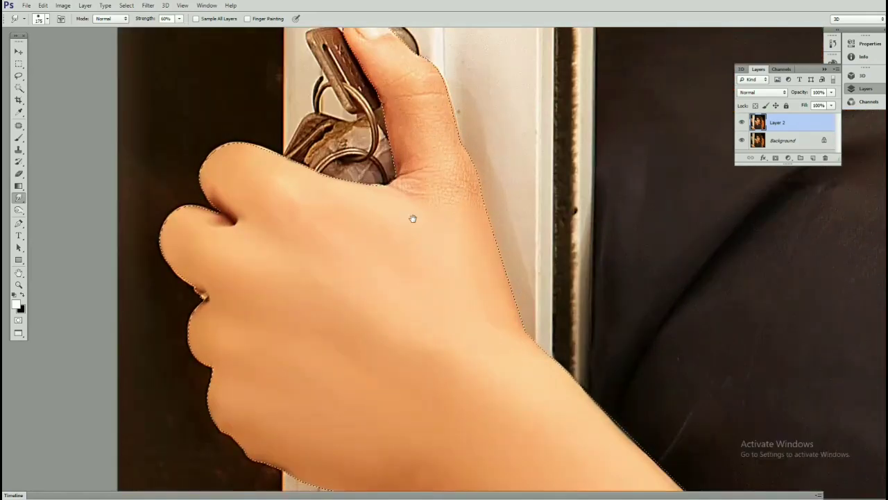
{"action": "scroll", "coordinate": [412, 218], "scroll_direction": "up", "scroll_amount": 1}
{"action": "key", "text": "bracketleft"}
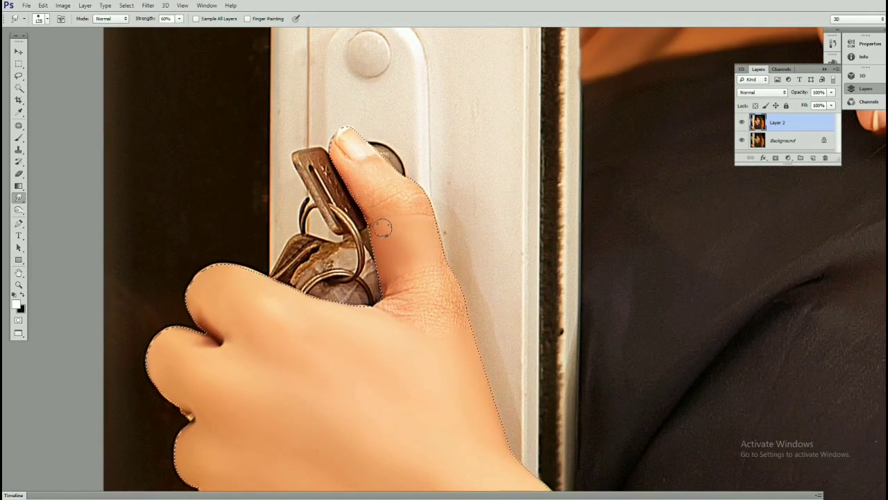
{"action": "scroll", "coordinate": [383, 229], "scroll_direction": "down", "scroll_amount": 3}
{"action": "scroll", "coordinate": [409, 236], "scroll_direction": "right", "scroll_amount": 1}
{"action": "key", "text": "bracketleft"}
{"action": "key", "text": "bracketleft"}
{"action": "key", "text": "bracketleft"}
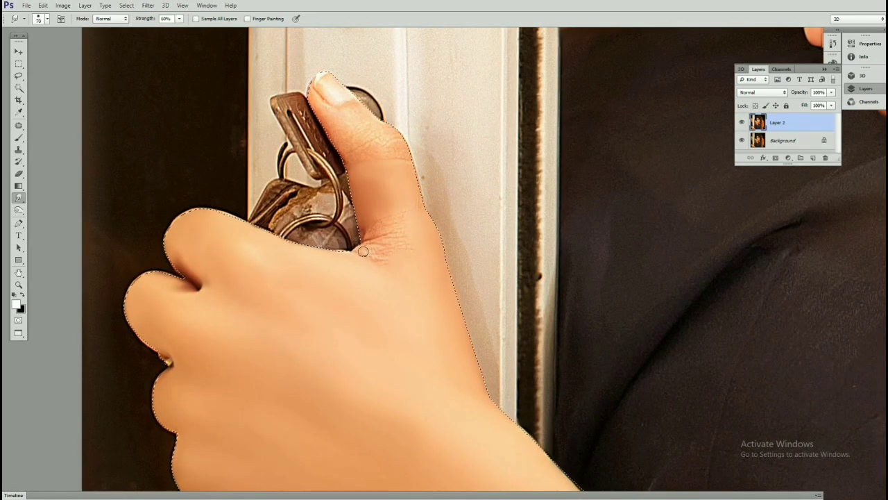
{"action": "key", "text": "bracketleft"}
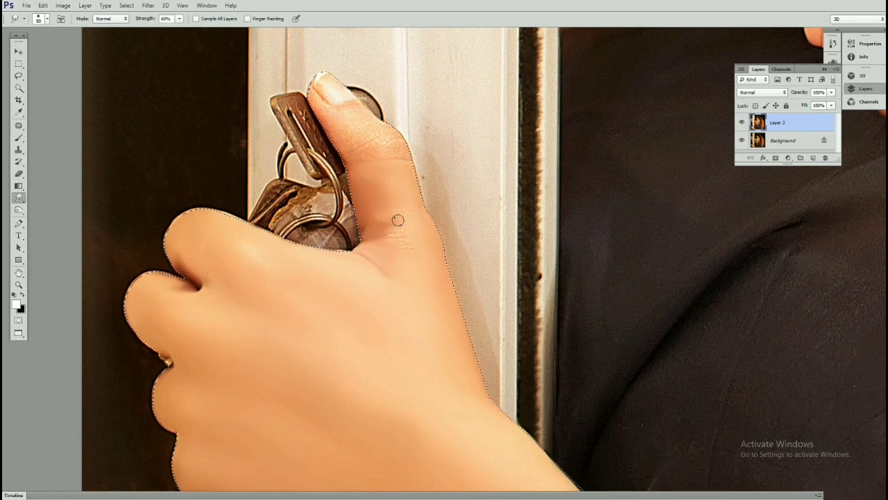
- Smudge away the crease lines on the thumb and fingertip with a small brush
{"action": "left_click_drag", "start_coordinate": [390, 224], "coordinate": [399, 233]}
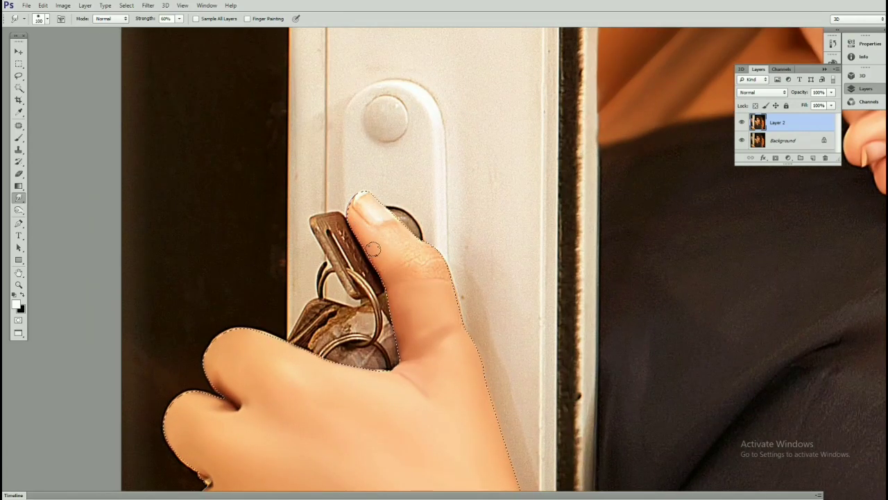
{"action": "key", "text": "bracketleft"}
{"action": "key", "text": "bracketleft"}
{"action": "key", "text": "bracketleft"}
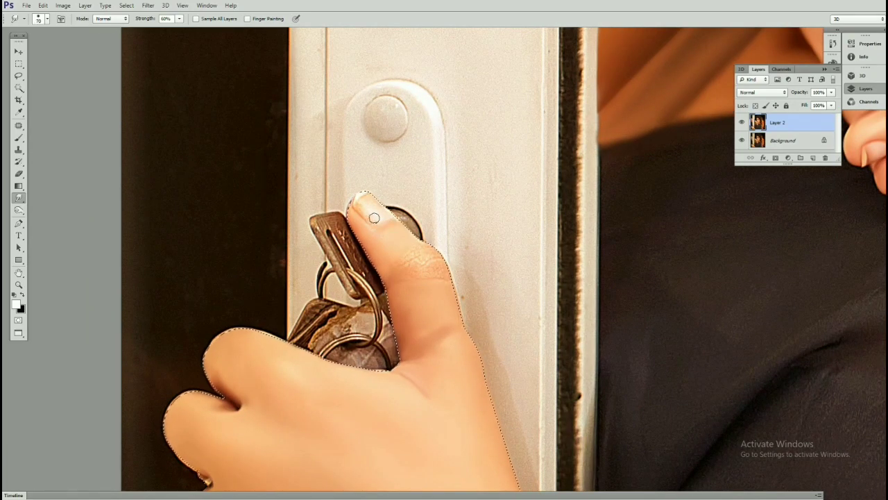
{"action": "left_click_drag", "start_coordinate": [412, 257], "coordinate": [422, 253]}
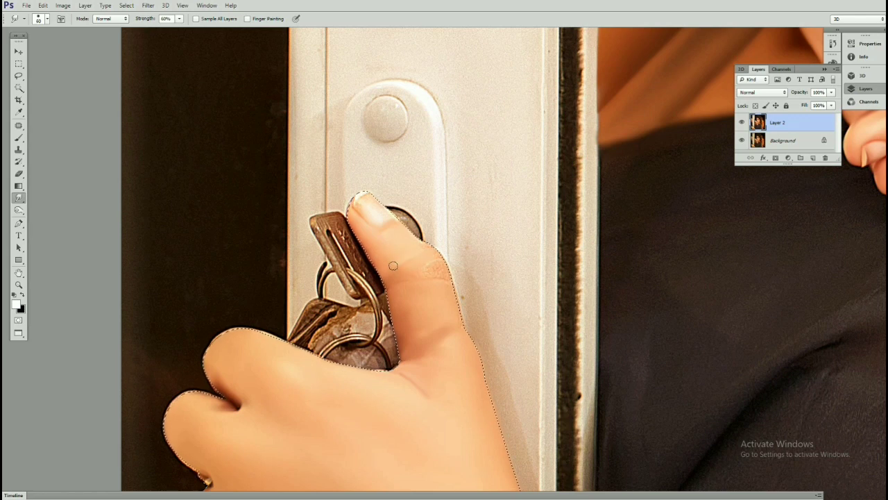
{"action": "key", "text": "bracketright"}
{"action": "key", "text": "bracketright"}
{"action": "key", "text": "bracketright"}
{"action": "key", "text": "bracketleft"}
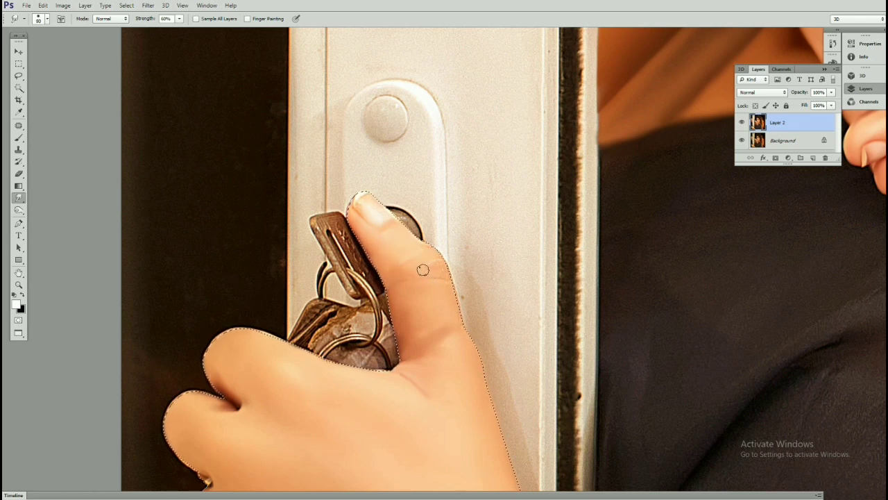
{"action": "key", "text": "bracketleft"}
{"action": "key", "text": "bracketright"}
{"action": "left_click_drag", "start_coordinate": [447, 276], "coordinate": [442, 267]}
{"action": "scroll", "coordinate": [442, 267], "scroll_direction": "up", "scroll_amount": 5}
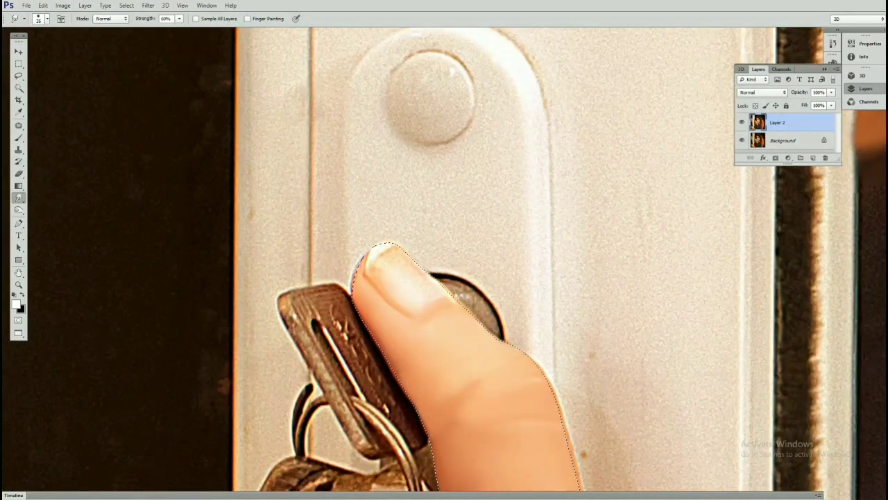
- Smudge the thumbnail and thumb base beside the keys smooth, enlarging the brush for the lower hand
{"action": "key", "text": "x"}
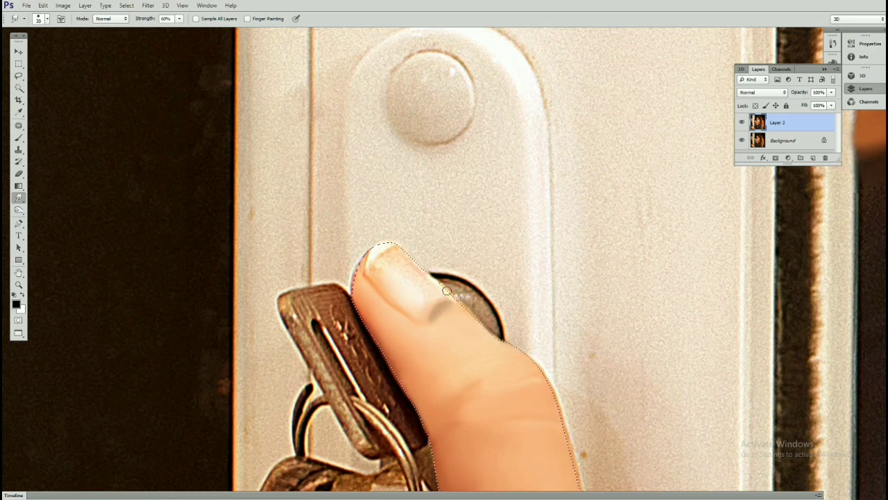
{"action": "left_click_drag", "start_coordinate": [416, 284], "coordinate": [385, 277]}
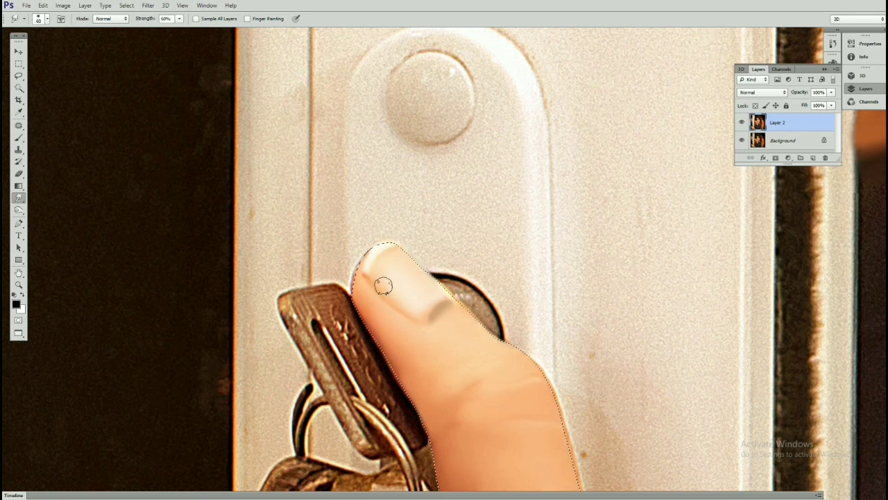
{"action": "scroll", "coordinate": [403, 240], "scroll_direction": "down", "scroll_amount": 5}
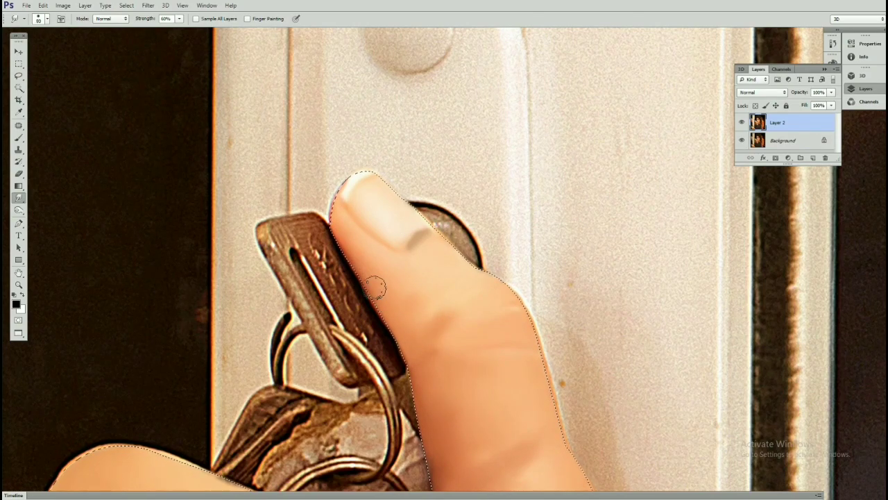
{"action": "scroll", "coordinate": [374, 286], "scroll_direction": "down", "scroll_amount": 4}
{"action": "scroll", "coordinate": [417, 291], "scroll_direction": "up", "scroll_amount": 3}
{"action": "key", "text": "bracketright"}
{"action": "key", "text": "bracketright"}
{"action": "key", "text": "bracketright"}
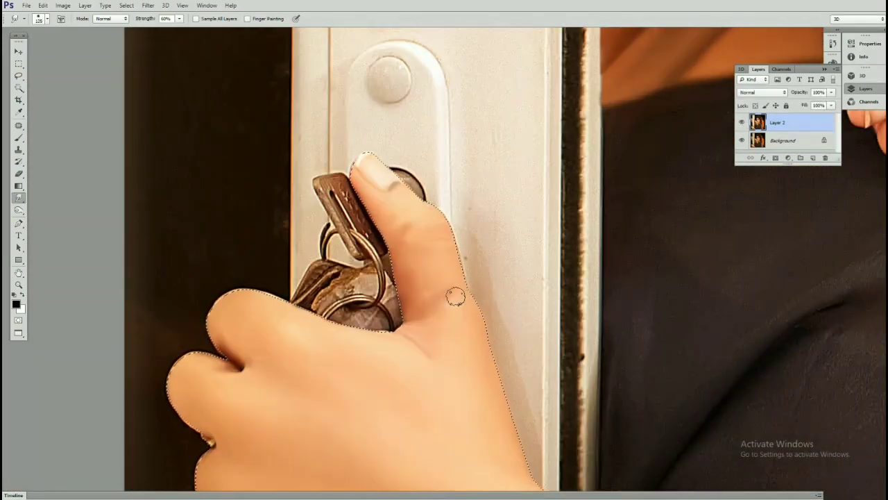
{"action": "key", "text": "bracketright"}
{"action": "scroll", "coordinate": [444, 306], "scroll_direction": "down", "scroll_amount": 3}
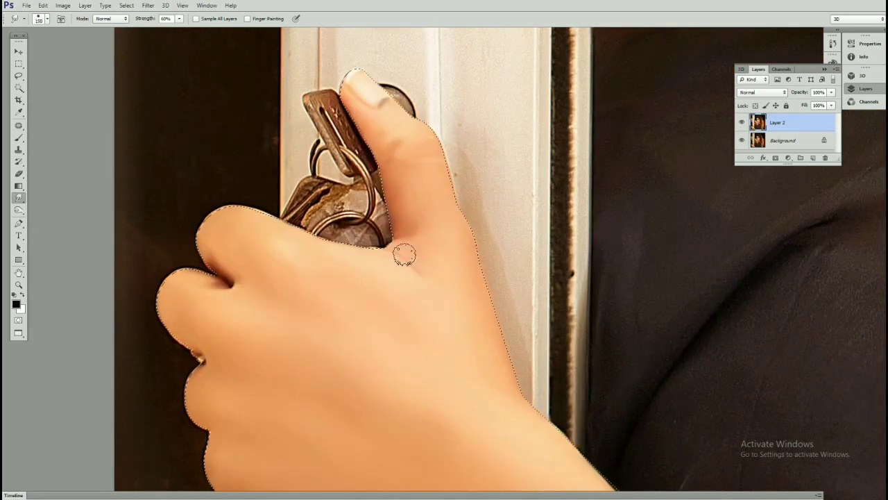
{"action": "key", "text": "bracketright"}
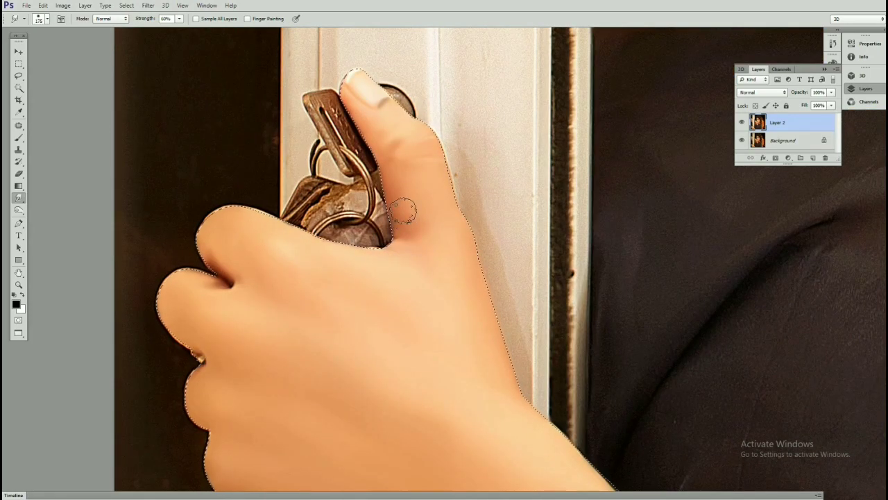
{"action": "left_click_drag", "start_coordinate": [391, 171], "coordinate": [416, 244]}
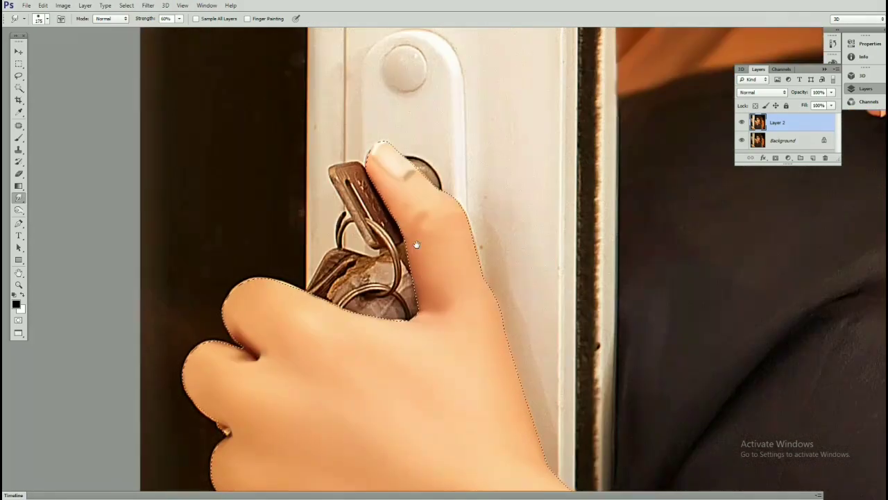
{"action": "key", "text": "bracketleft"}
{"action": "key", "text": "bracketleft"}
{"action": "key", "text": "bracketleft"}
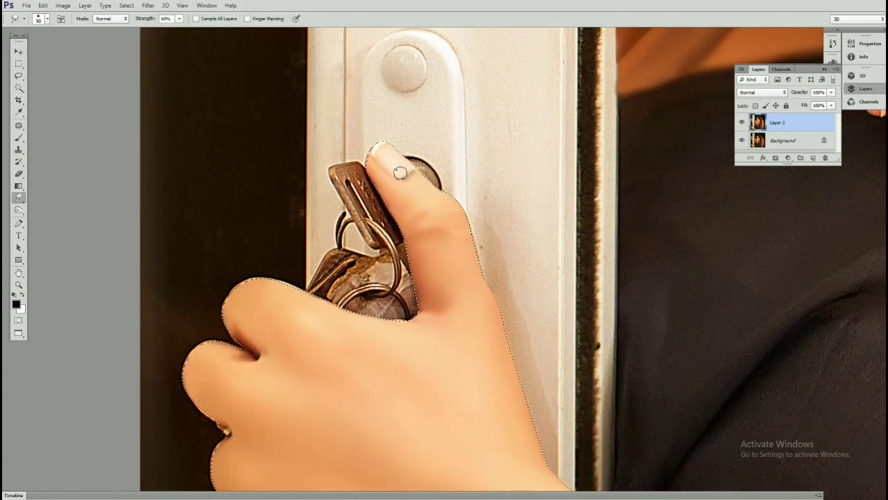
{"action": "key", "text": "bracketright"}
{"action": "key", "text": "bracketright"}
{"action": "key", "text": "bracketright"}
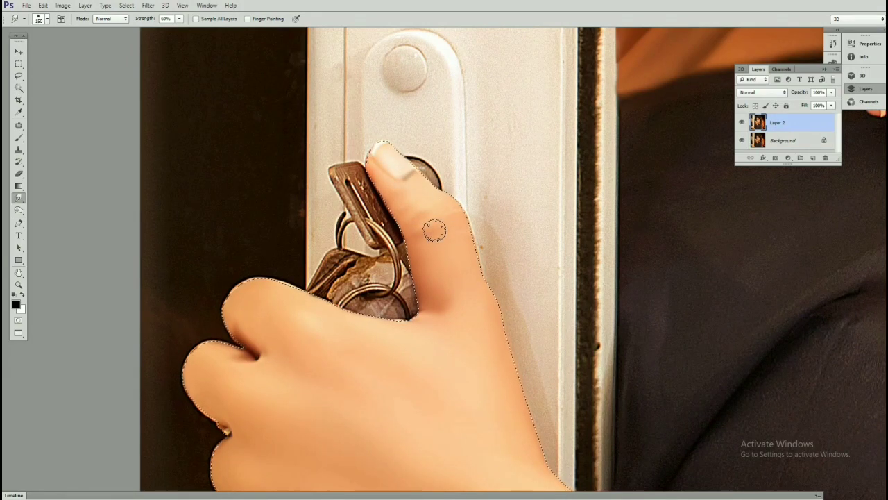
{"action": "key", "text": "ctrl+minus"}
{"action": "key", "text": "ctrl+minus"}
- Zoom in on the door and face, then fit the photo with the Pen tool active
{"action": "key", "text": "s"}
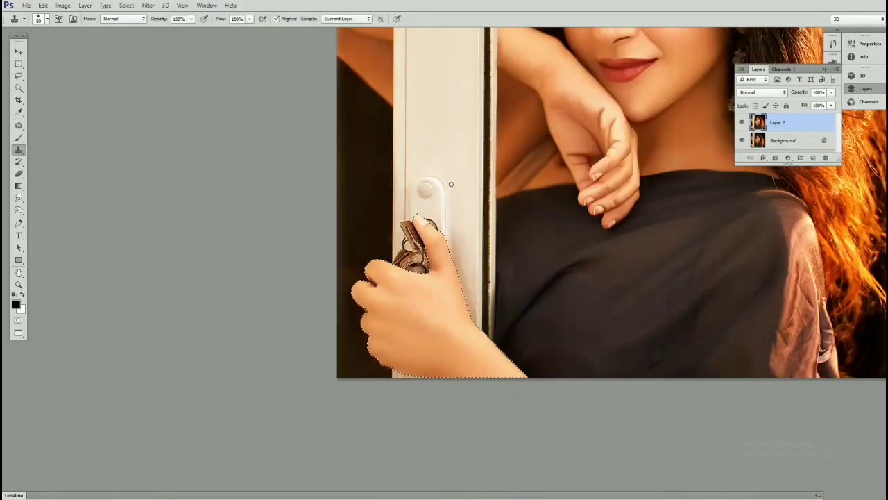
{"action": "key", "text": "z"}
{"action": "scroll", "coordinate": [450, 183], "scroll_direction": "up", "scroll_amount": 5}
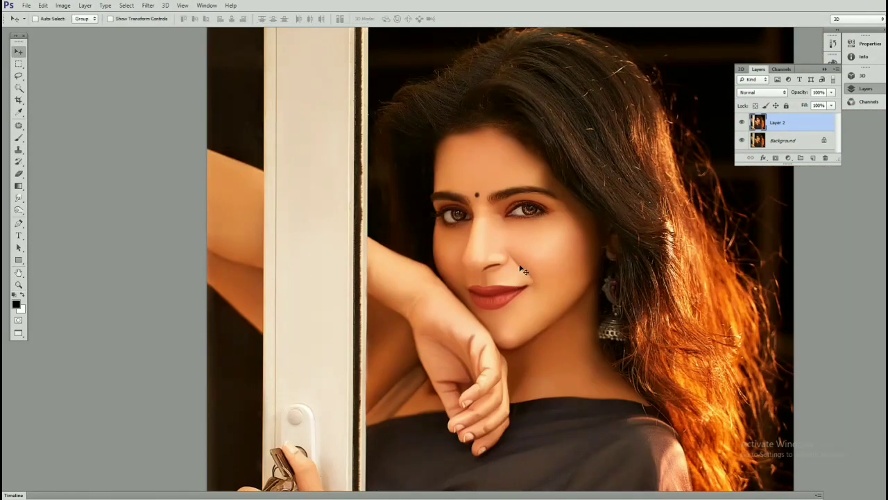
{"action": "left_click", "coordinate": [256, 211]}
{"action": "key", "text": "p"}
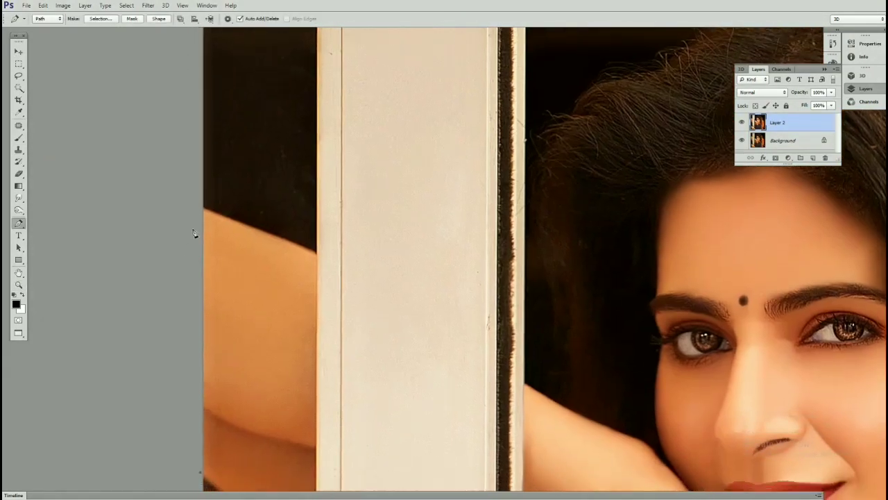
{"action": "key", "text": "ctrl+0"}
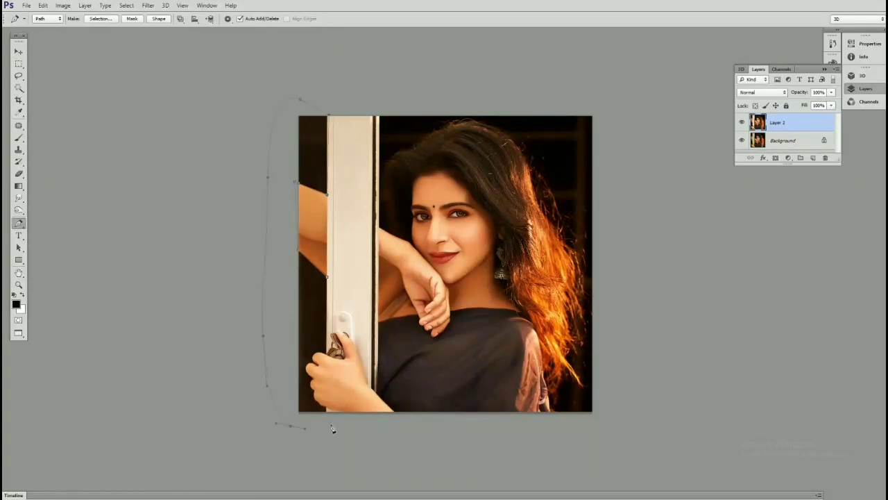
- Trace a path along the hand's outer edge by the dark strip and load it as a selection
{"action": "scroll", "coordinate": [333, 428], "scroll_direction": "up", "scroll_amount": 2}
{"action": "scroll", "coordinate": [333, 420], "scroll_direction": "up", "scroll_amount": 2}
{"action": "scroll", "coordinate": [335, 410], "scroll_direction": "up", "scroll_amount": 2}
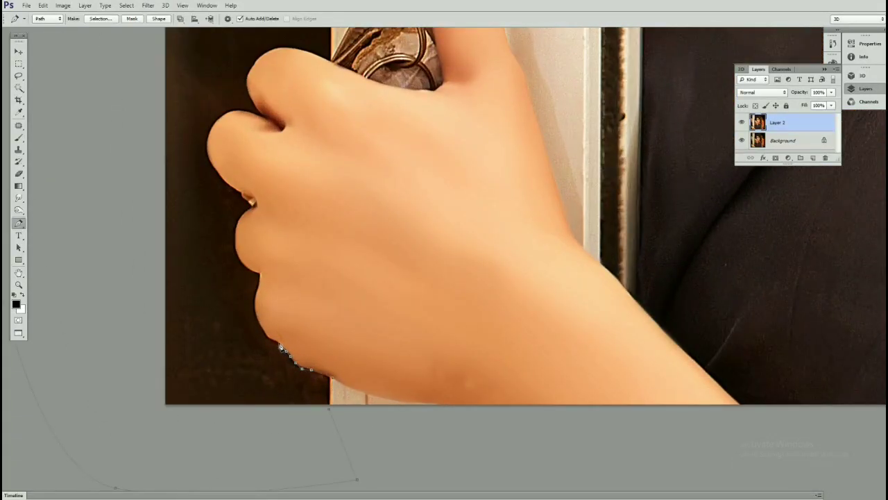
{"action": "scroll", "coordinate": [281, 347], "scroll_direction": "up", "scroll_amount": 1}
{"action": "scroll", "coordinate": [274, 348], "scroll_direction": "up", "scroll_amount": 1}
{"action": "left_click_drag", "start_coordinate": [271, 333], "coordinate": [274, 310]}
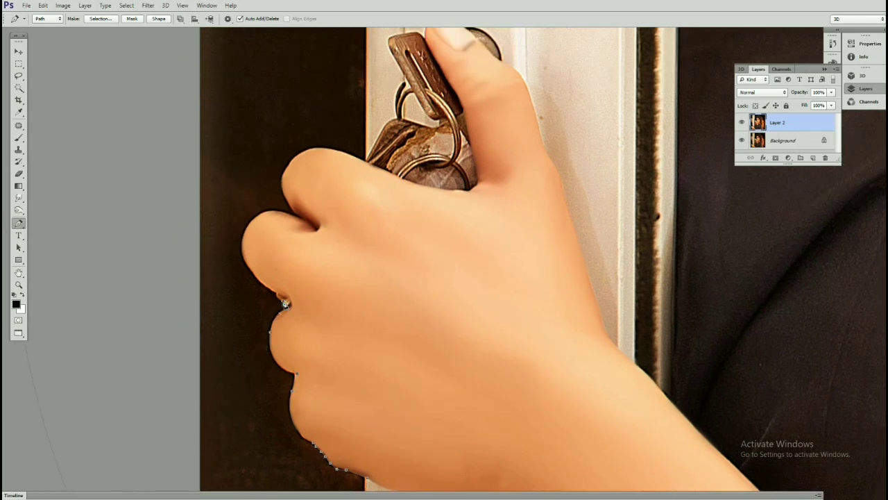
{"action": "scroll", "coordinate": [283, 305], "scroll_direction": "up", "scroll_amount": 1}
{"action": "scroll", "coordinate": [264, 330], "scroll_direction": "up", "scroll_amount": 1}
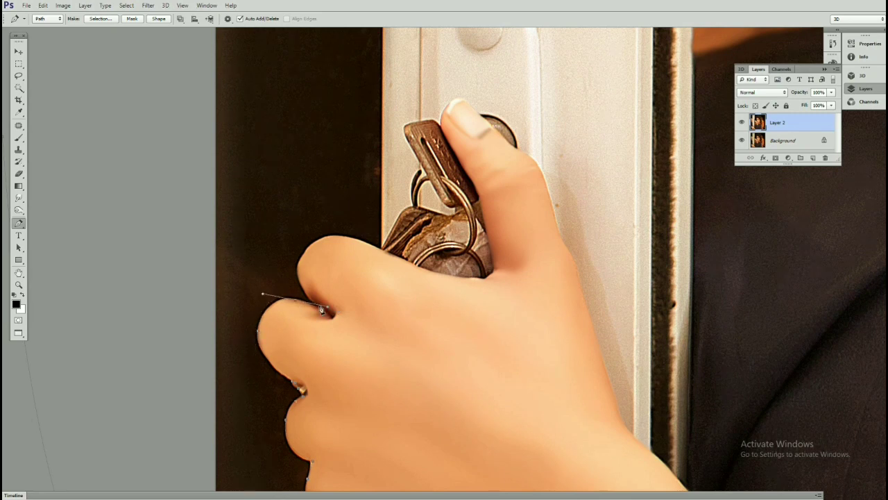
{"action": "scroll", "coordinate": [318, 310], "scroll_direction": "up", "scroll_amount": 1}
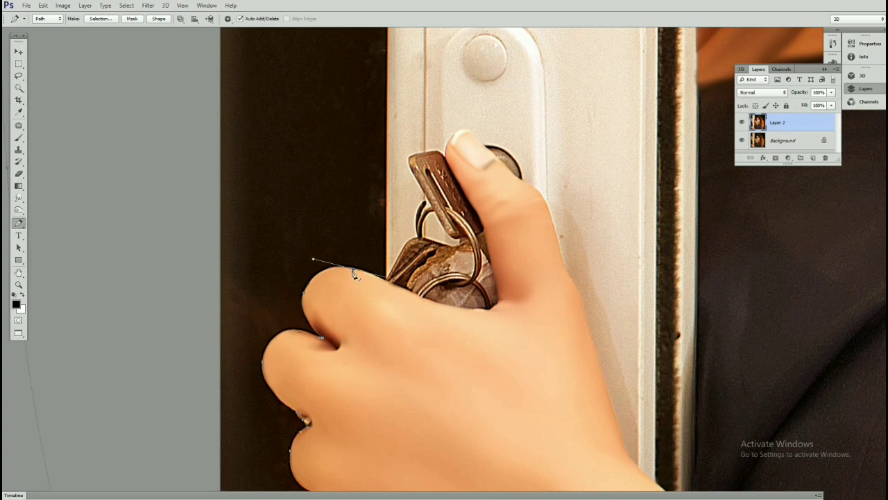
{"action": "scroll", "coordinate": [390, 73], "scroll_direction": "up", "scroll_amount": 3}
{"action": "key", "text": "ctrl+Return"}
- Feather the selection 5 px and delete the dark strip left of the door frame
{"action": "key", "text": "ctrl+0"}
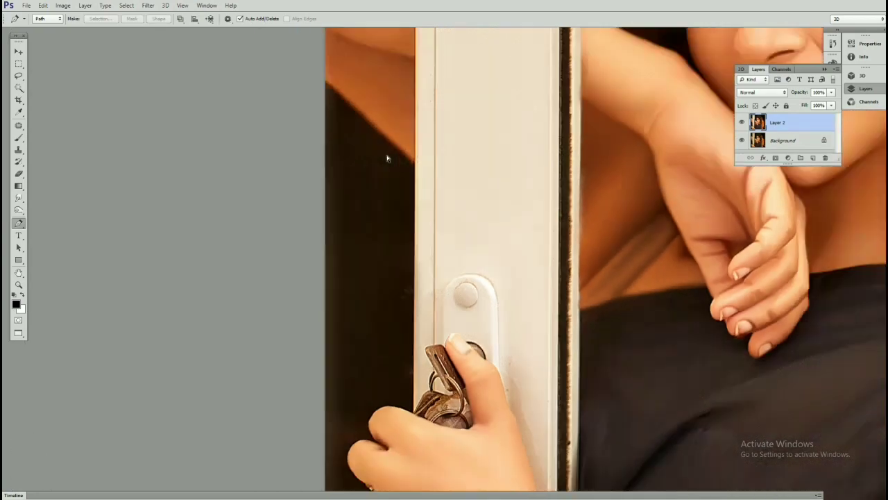
{"action": "key", "text": "m"}
{"action": "key", "text": "shift+F6"}
{"action": "type", "text": "5"}
{"action": "key", "text": "Return"}
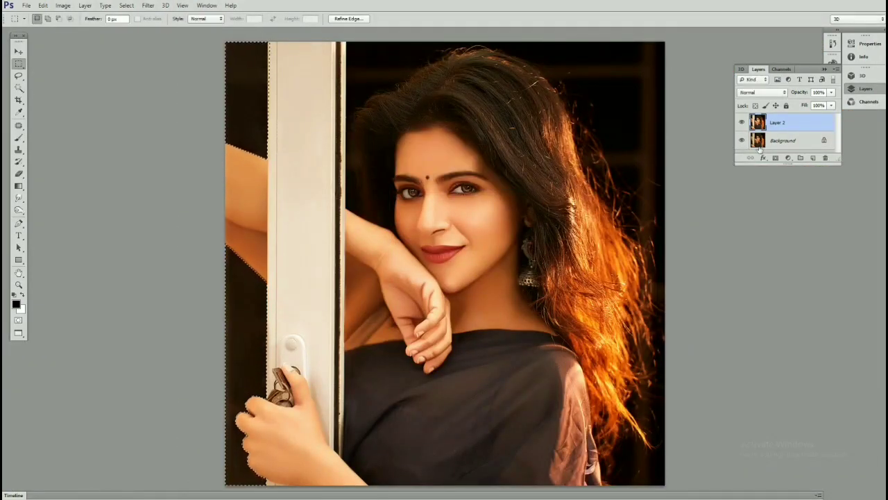
{"action": "key", "text": "Delete"}
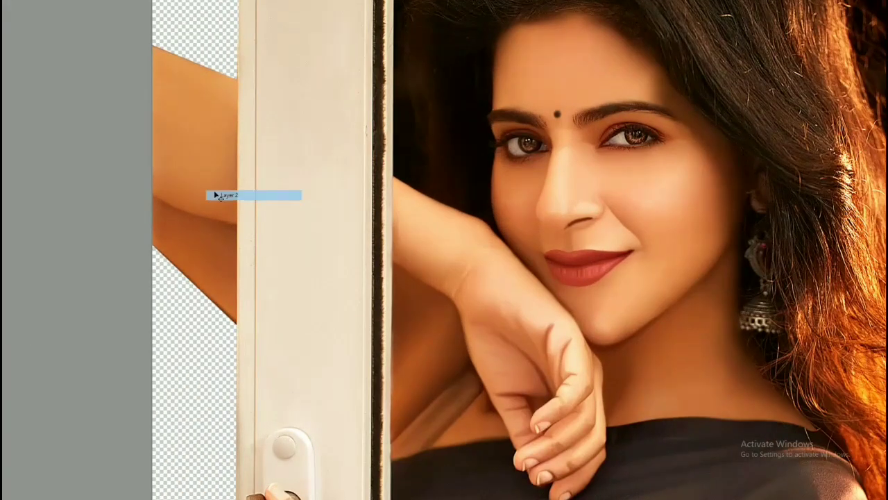
{"action": "left_click_drag", "start_coordinate": [215, 196], "coordinate": [298, 205]}
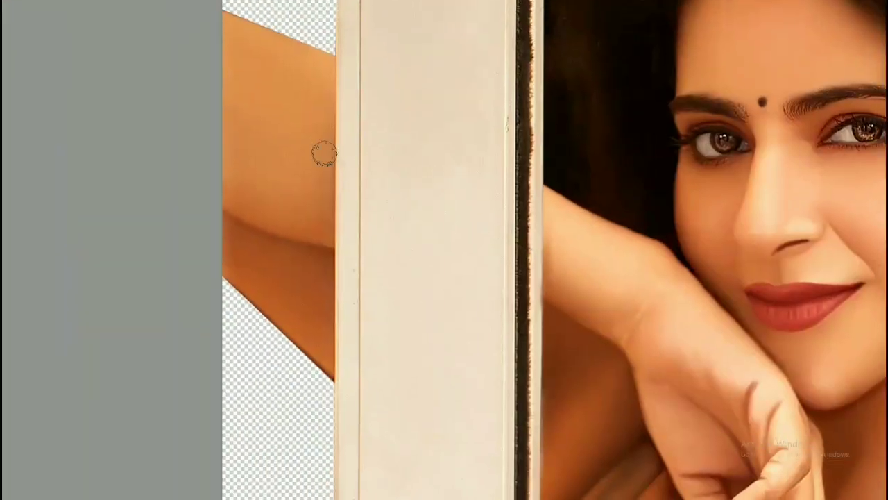
- Feather the selection again and smudge the skin along the upper arm edge
{"action": "key", "text": "bracketright"}
{"action": "key", "text": "bracketright"}
{"action": "key", "text": "bracketright"}
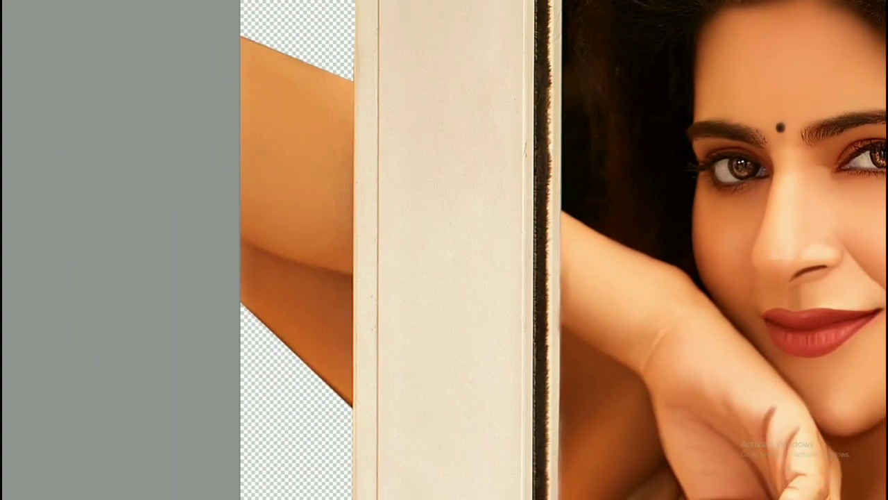
{"action": "key", "text": "bracketleft"}
{"action": "key", "text": "bracketleft"}
{"action": "key", "text": "bracketleft"}
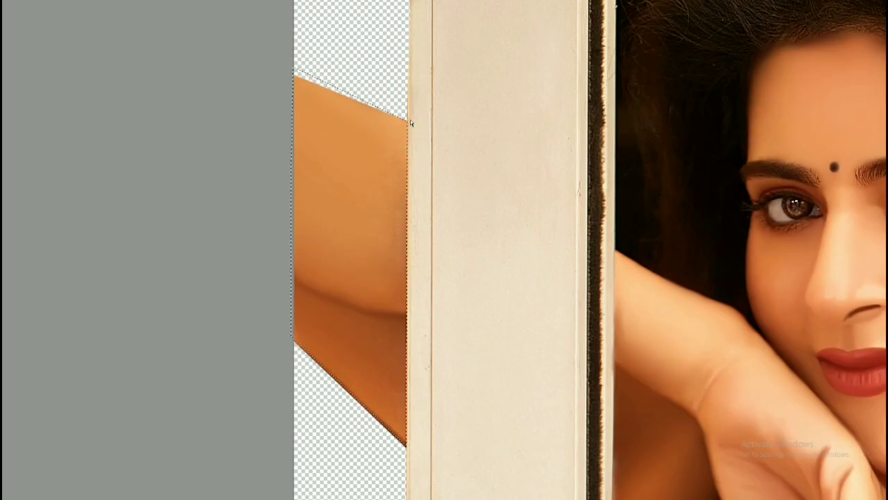
{"action": "right_click", "coordinate": [376, 194]}
{"action": "left_click", "coordinate": [392, 225]}
{"action": "key", "text": "Return"}
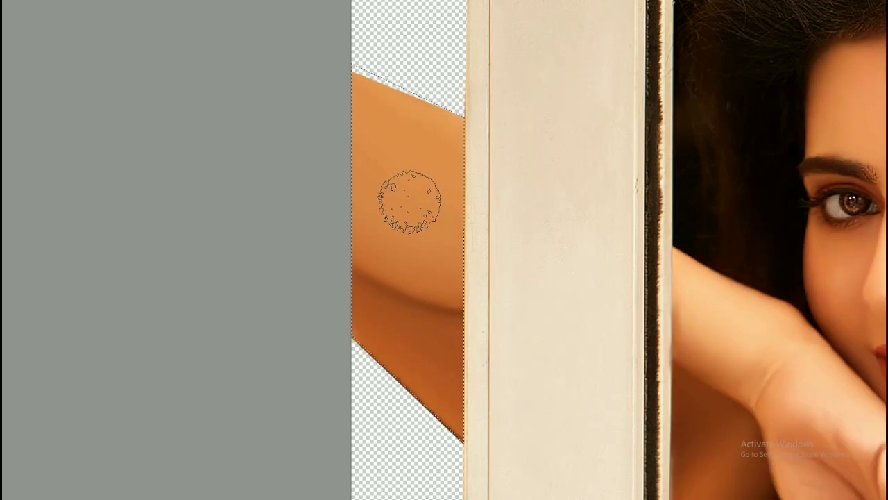
{"action": "left_click", "coordinate": [409, 195]}
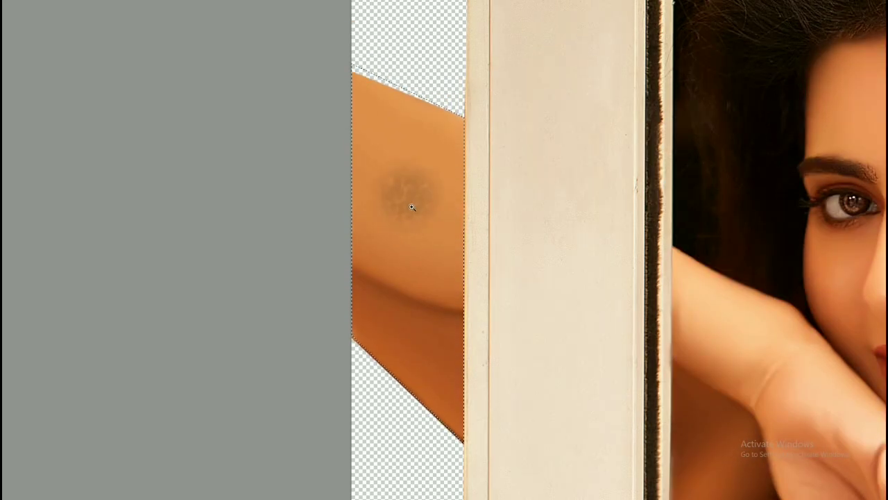
{"action": "key", "text": "f"}
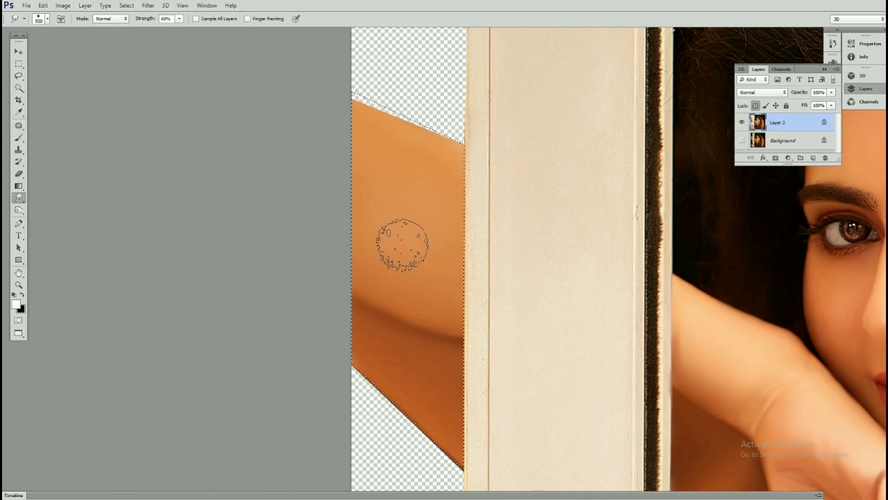
- Fit the whole photo on screen, glance at Levels without changes, and view it full screen
{"action": "key", "text": "ctrl+0"}
{"action": "key", "text": "ctrl+l"}
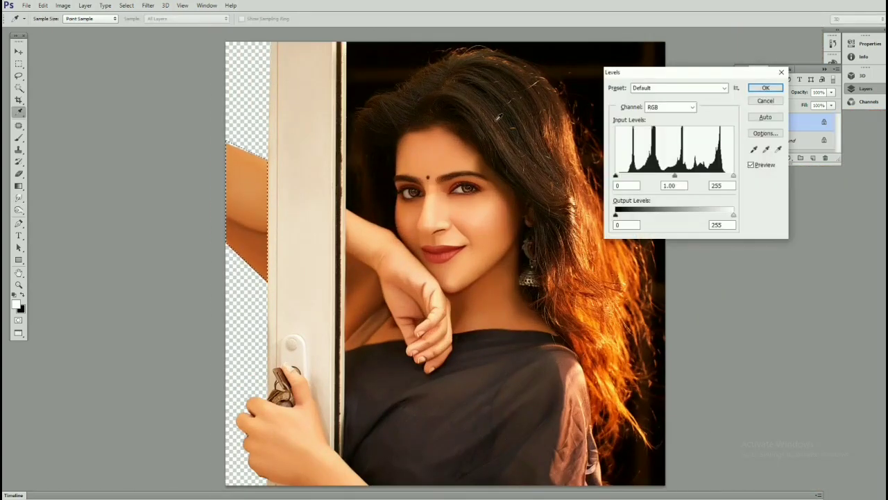
{"action": "key", "text": "Return"}
{"action": "key", "text": "f"}
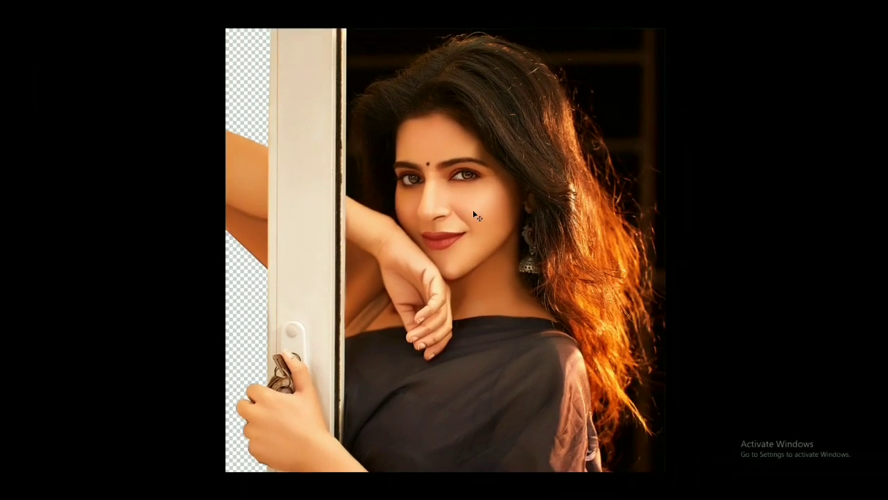
{"action": "mouse_move", "coordinate": [444, 229]}
{"action": "left_mouse_down"}
{"action": "mouse_move", "coordinate": [479, 263]}
{"action": "mouse_move", "coordinate": [467, 130]}
{"action": "left_mouse_up"}
{"action": "key", "text": "f"}
- Zoom in on the key-holding hand and scroll around to inspect its smoothed skin
{"action": "key", "text": "b"}
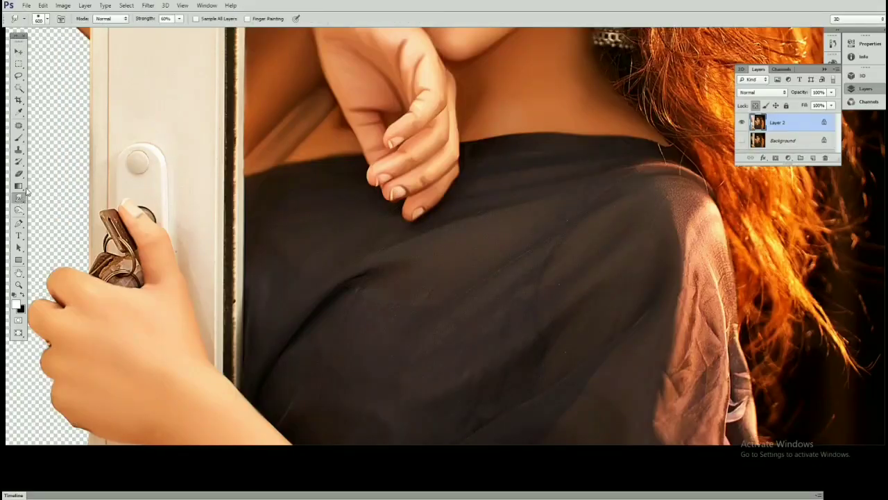
{"action": "key", "text": "f"}
{"action": "key", "text": "ctrl+plus"}
{"action": "key", "text": "ctrl+minus"}
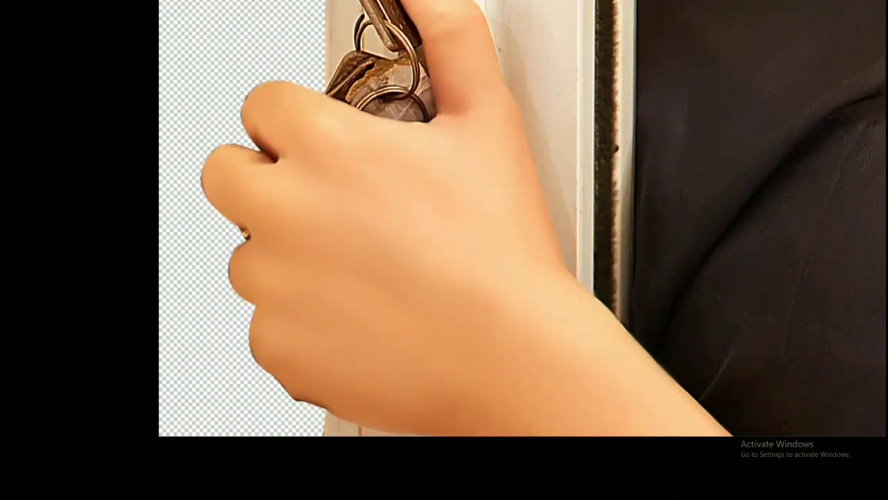
{"action": "scroll", "coordinate": [361, 204], "scroll_direction": "down", "scroll_amount": 2}
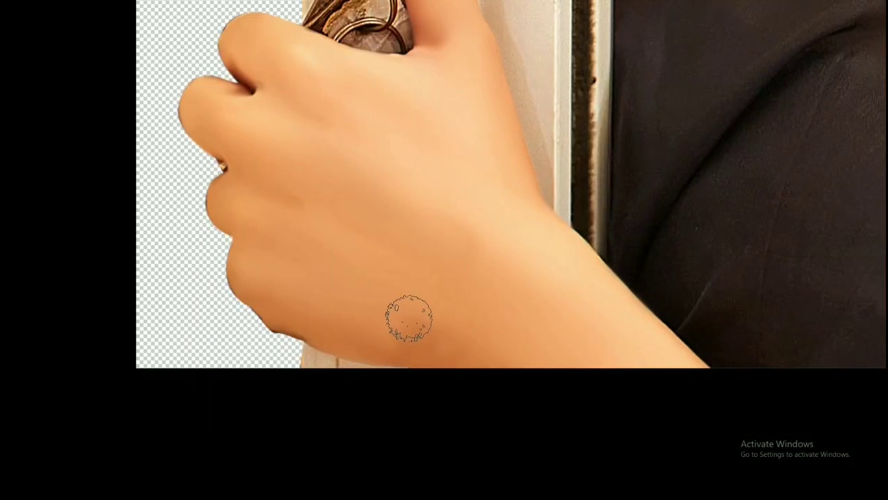
{"action": "scroll", "coordinate": [361, 290], "scroll_direction": "up", "scroll_amount": 1}
{"action": "scroll", "coordinate": [438, 133], "scroll_direction": "up", "scroll_amount": 1}
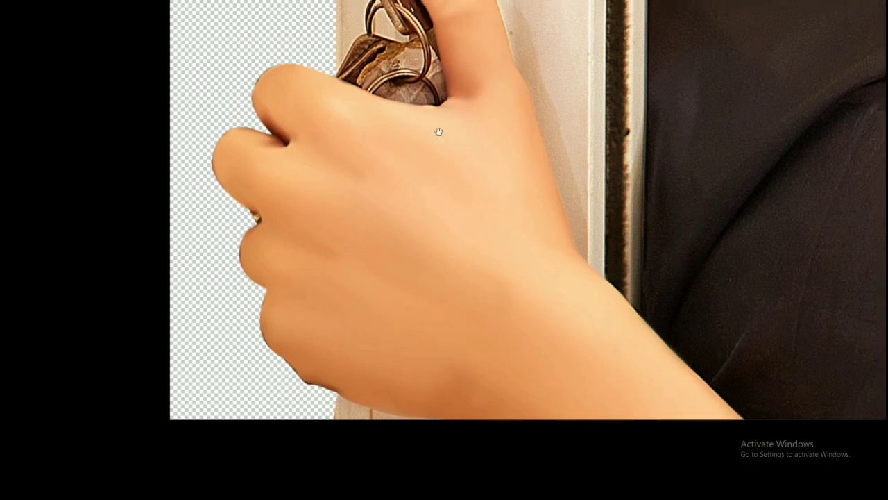
{"action": "scroll", "coordinate": [438, 135], "scroll_direction": "up", "scroll_amount": 1}
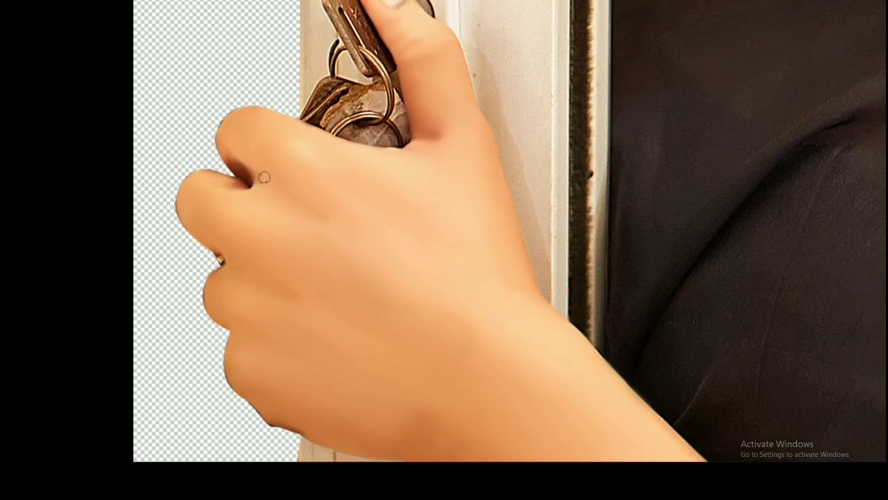
{"action": "scroll", "coordinate": [263, 178], "scroll_direction": "down", "scroll_amount": 3}
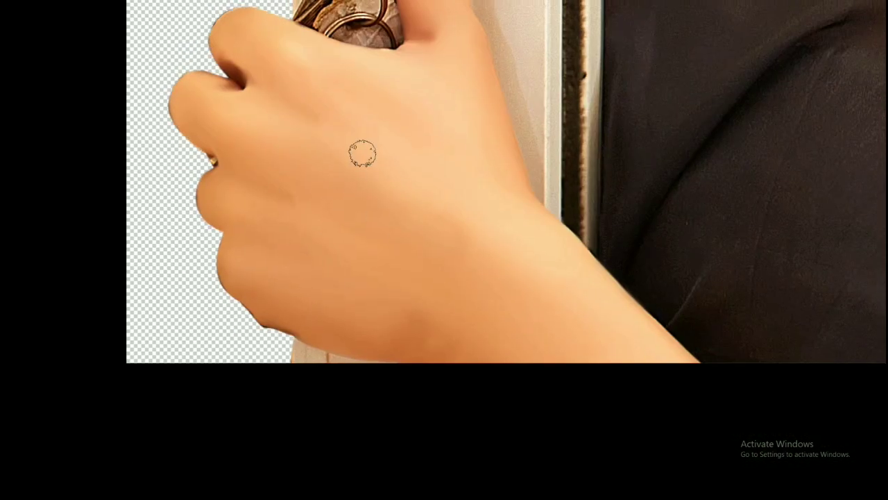
{"action": "scroll", "coordinate": [362, 153], "scroll_direction": "down", "scroll_amount": 1}
{"action": "scroll", "coordinate": [317, 100], "scroll_direction": "down", "scroll_amount": 1}
{"action": "scroll", "coordinate": [326, 139], "scroll_direction": "down", "scroll_amount": 1}
{"action": "scroll", "coordinate": [333, 173], "scroll_direction": "down", "scroll_amount": 1}
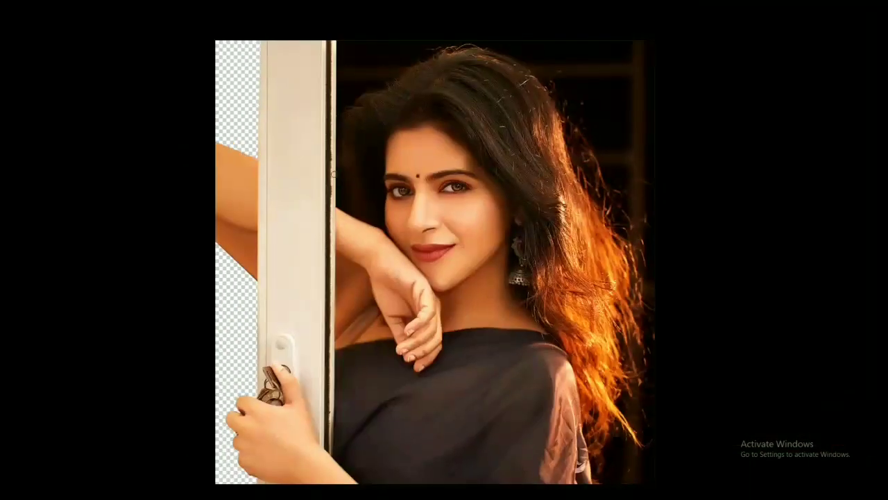
{"action": "scroll", "coordinate": [444, 218], "scroll_direction": "up", "scroll_amount": 1}
{"action": "scroll", "coordinate": [459, 216], "scroll_direction": "up", "scroll_amount": 1}
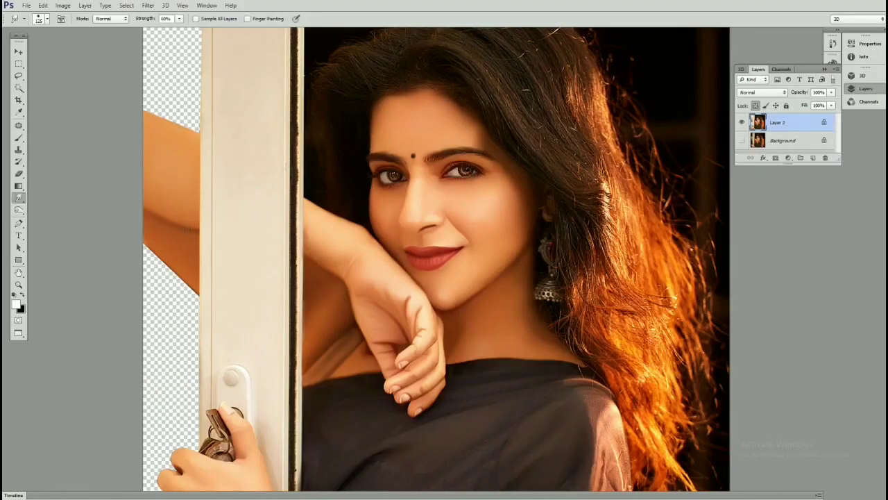
{"action": "scroll", "coordinate": [481, 257], "scroll_direction": "up", "scroll_amount": 1}
- Trace the right eye and its lower lid with a Pen path and load it as a selection
{"action": "scroll", "coordinate": [458, 291], "scroll_direction": "up", "scroll_amount": 1}
{"action": "scroll", "coordinate": [485, 291], "scroll_direction": "up", "scroll_amount": 1}
{"action": "scroll", "coordinate": [485, 291], "scroll_direction": "up", "scroll_amount": 1}
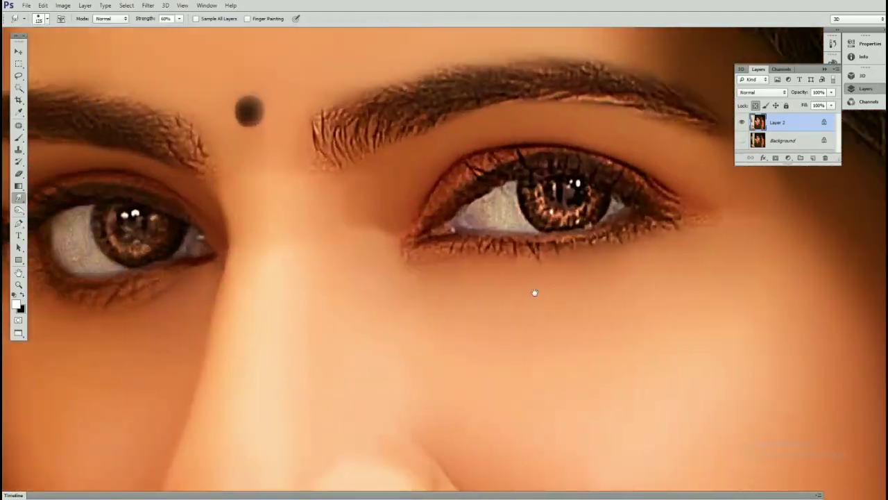
{"action": "scroll", "coordinate": [534, 294], "scroll_direction": "up", "scroll_amount": 1}
{"action": "key", "text": "p"}
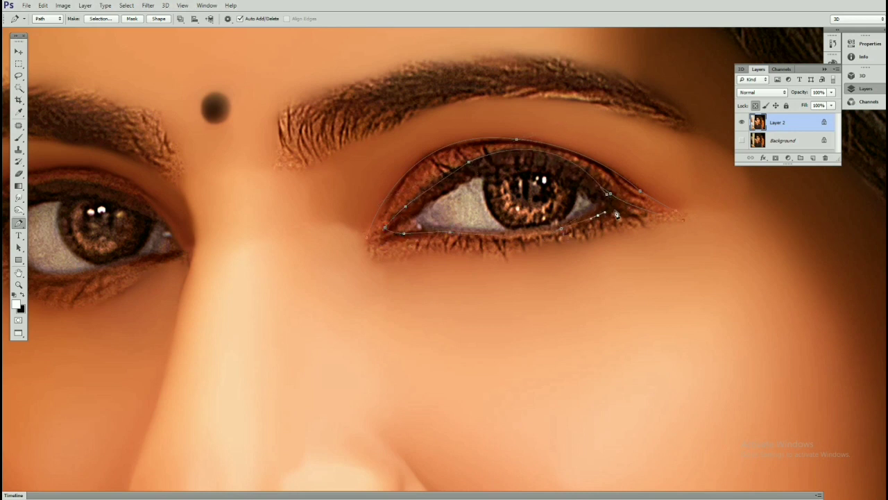
{"action": "key", "text": "ctrl+Return"}
- Feather the right eye selection by a 3 px radius
{"action": "key", "text": "m"}
{"action": "key", "text": "shift+F6"}
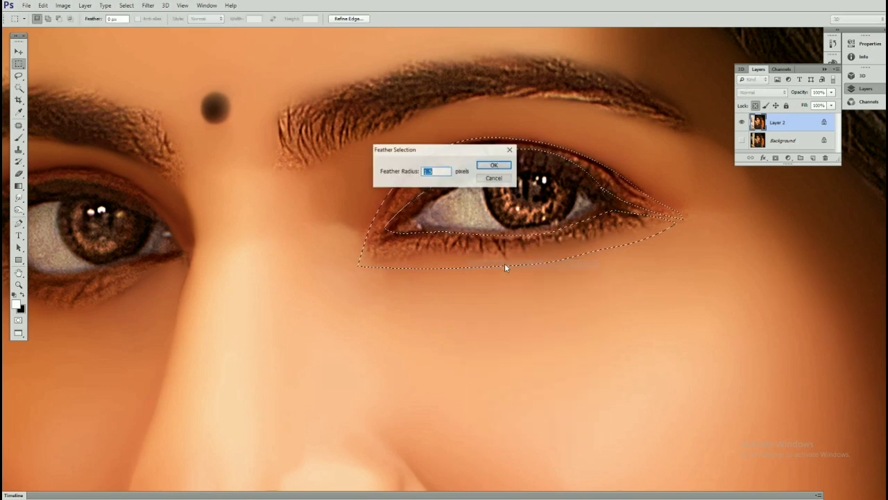
{"action": "type", "text": "3."}
{"action": "key", "text": "Return"}
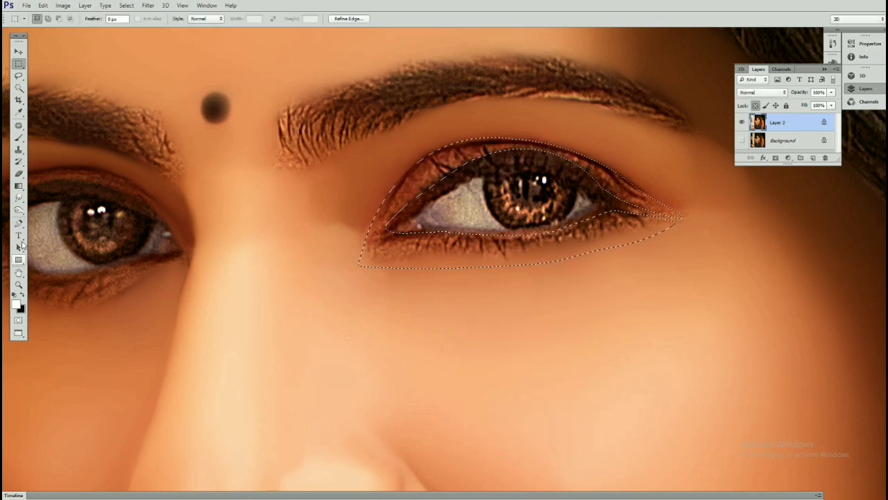
{"action": "left_click", "coordinate": [18, 198]}
- Smudge the right eye's upper and lower lids at 60% strength, enlarging the brush for the outer corner
{"action": "key", "text": "bracketright"}
{"action": "key", "text": "bracketright"}
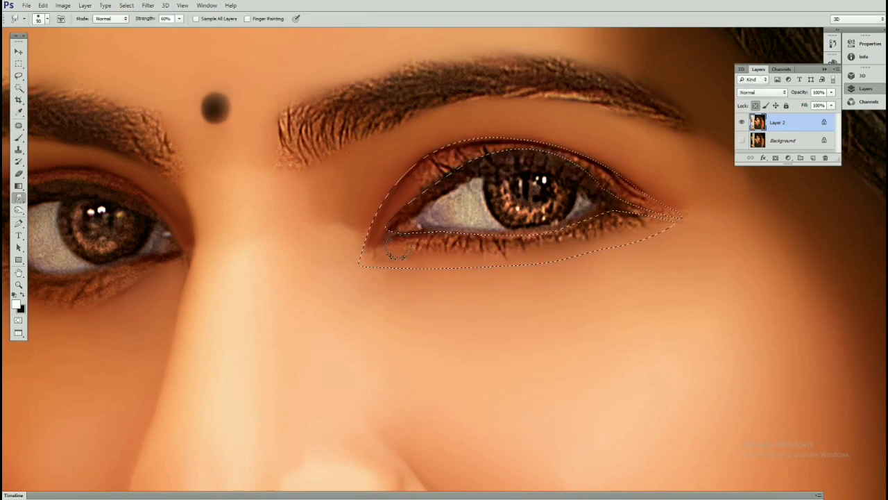
{"action": "left_click_drag", "start_coordinate": [381, 254], "coordinate": [352, 241]}
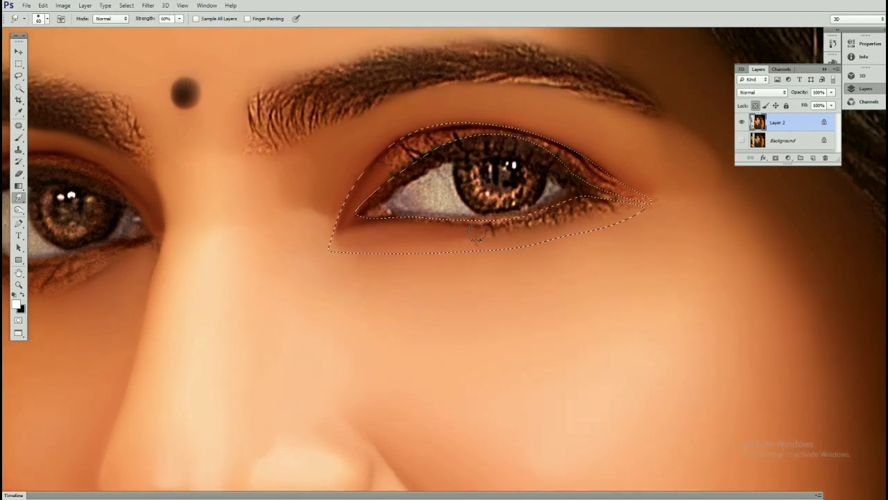
{"action": "left_click_drag", "start_coordinate": [477, 234], "coordinate": [448, 230]}
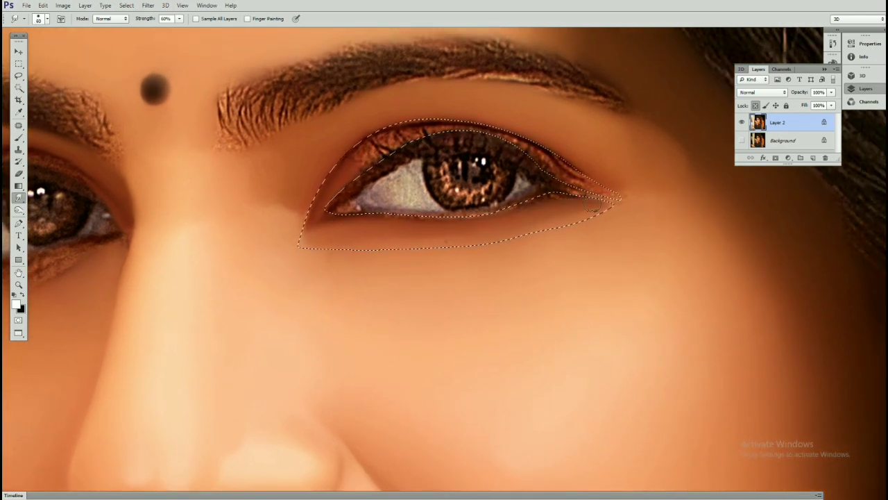
{"action": "left_click_drag", "start_coordinate": [355, 216], "coordinate": [369, 239]}
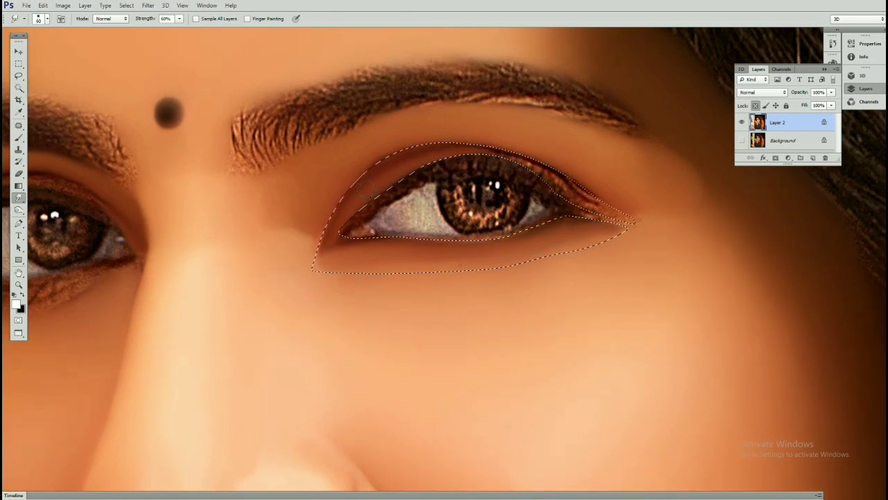
{"action": "left_click_drag", "start_coordinate": [364, 188], "coordinate": [249, 170]}
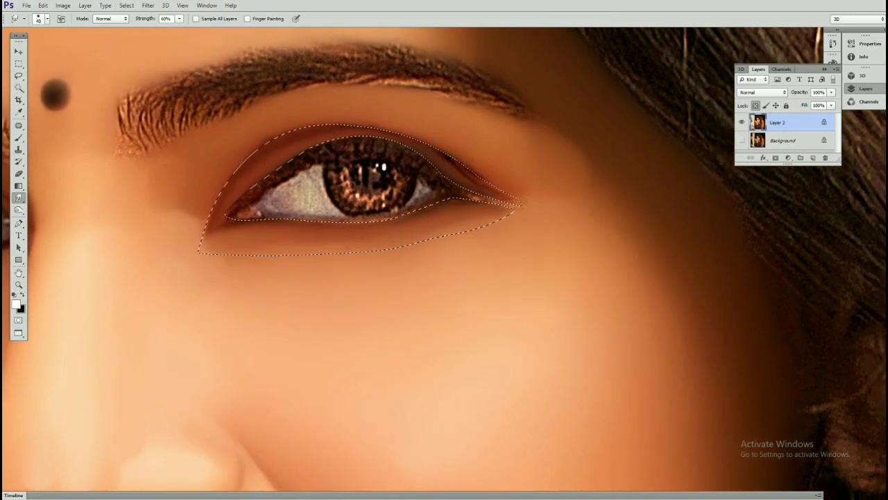
{"action": "key", "text": "bracketright"}
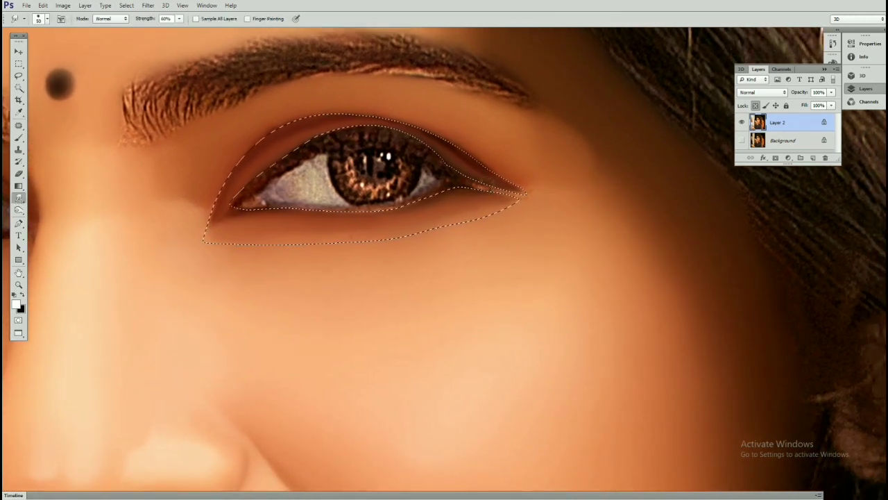
{"action": "key", "text": "bracketright"}
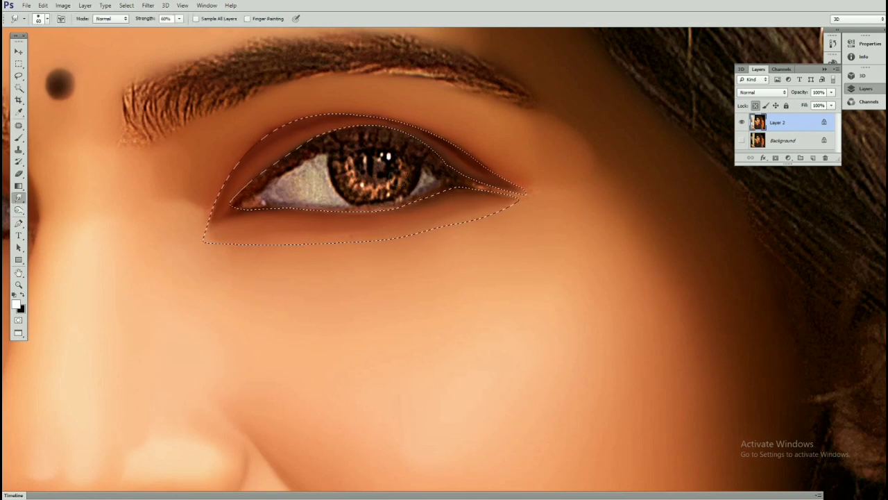
{"action": "key", "text": "bracketright"}
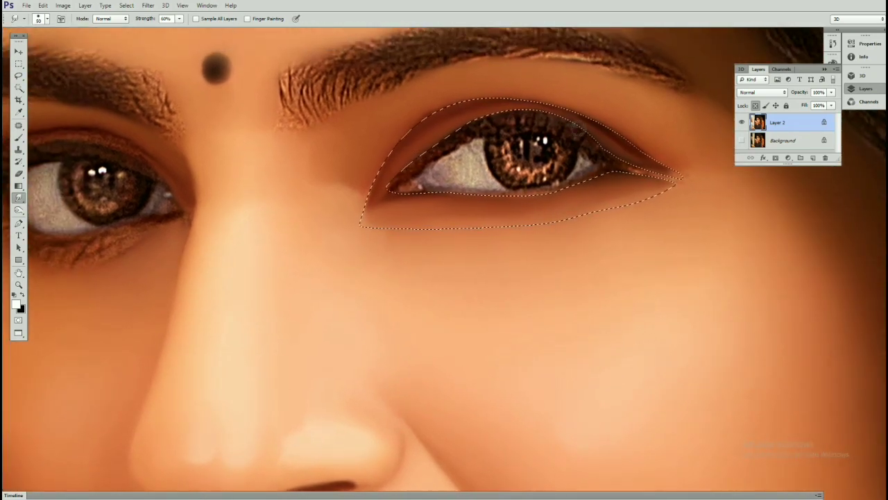
{"action": "key", "text": "i"}
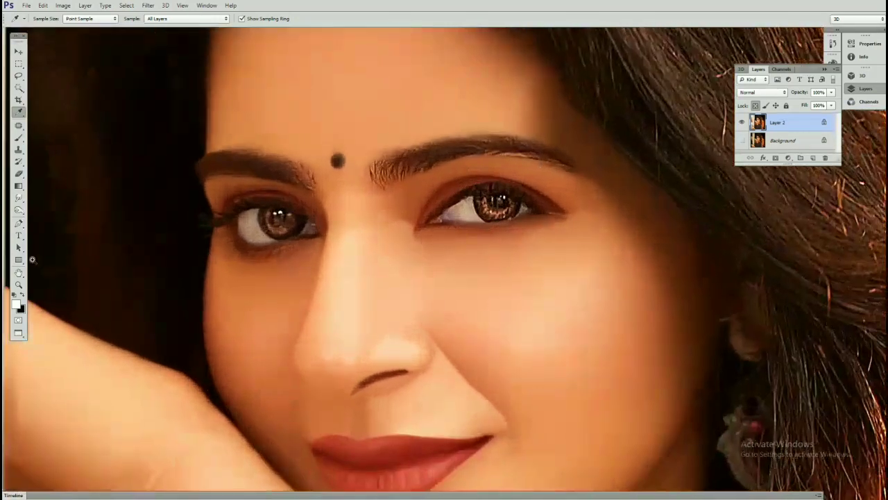
- Draw an elliptical marquee circle around the right eye's iris and feather it
{"action": "left_click", "coordinate": [19, 198]}
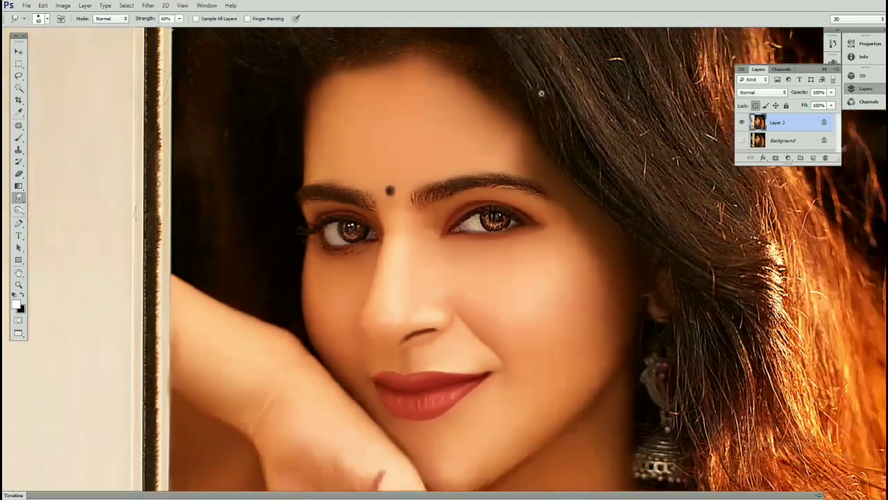
{"action": "key", "text": "p"}
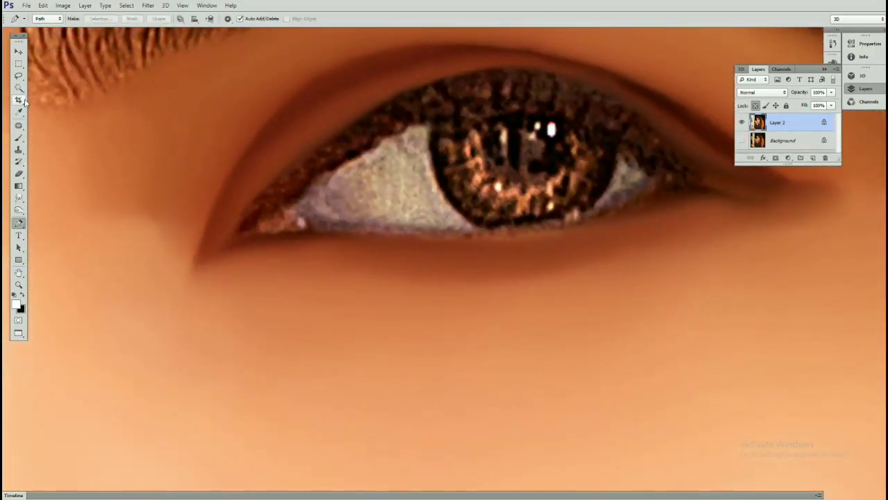
{"action": "right_click", "coordinate": [19, 63]}
{"action": "left_click", "coordinate": [62, 70]}
{"action": "left_click_drag", "start_coordinate": [431, 62], "coordinate": [618, 232]}
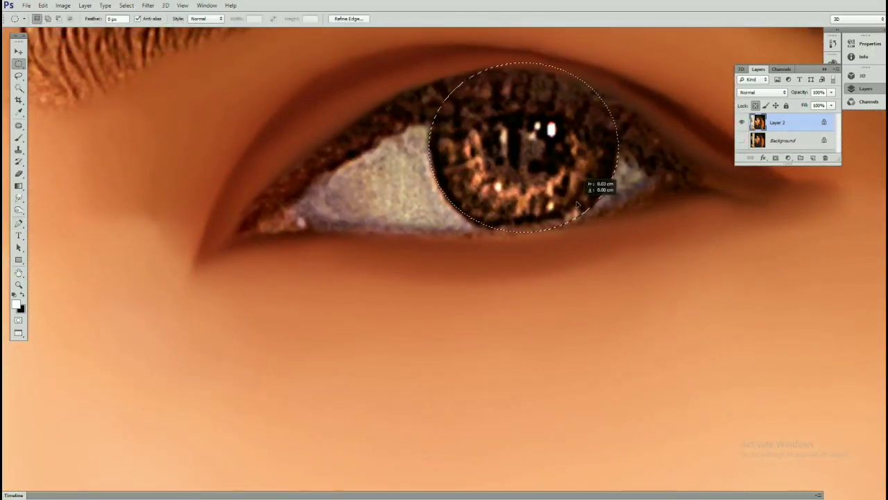
{"action": "right_click", "coordinate": [557, 170]}
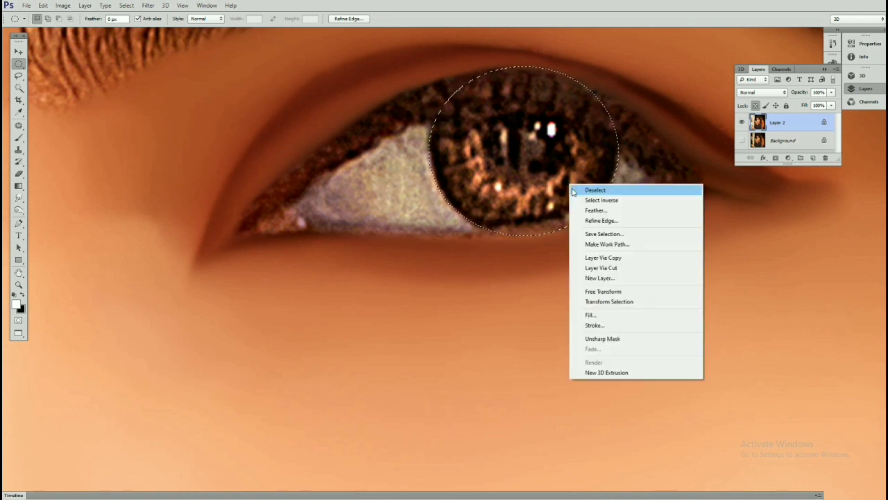
{"action": "left_click", "coordinate": [610, 212]}
{"action": "key", "text": "Return"}
- Smudge the right iris detail into smooth brown tones, blending the pupil and iris shading
{"action": "key", "text": "r"}
{"action": "key", "text": "bracketright"}
{"action": "left_click_drag", "start_coordinate": [446, 128], "coordinate": [448, 125]}
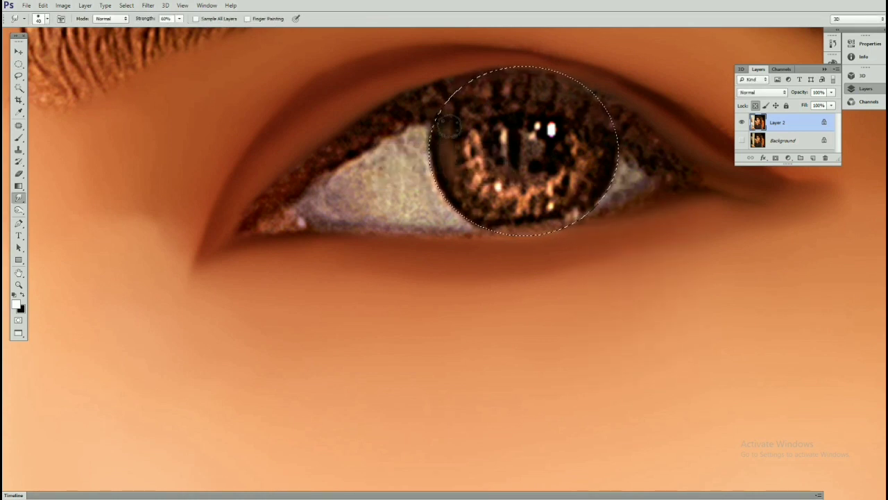
{"action": "mouse_move", "coordinate": [587, 163]}
{"action": "left_mouse_down"}
{"action": "mouse_move", "coordinate": [573, 194]}
{"action": "mouse_move", "coordinate": [531, 212]}
{"action": "mouse_move", "coordinate": [490, 180]}
{"action": "mouse_move", "coordinate": [474, 130]}
{"action": "mouse_move", "coordinate": [454, 139]}
{"action": "mouse_move", "coordinate": [548, 145]}
{"action": "mouse_move", "coordinate": [527, 125]}
{"action": "mouse_move", "coordinate": [568, 170]}
{"action": "mouse_move", "coordinate": [501, 200]}
{"action": "left_mouse_up"}
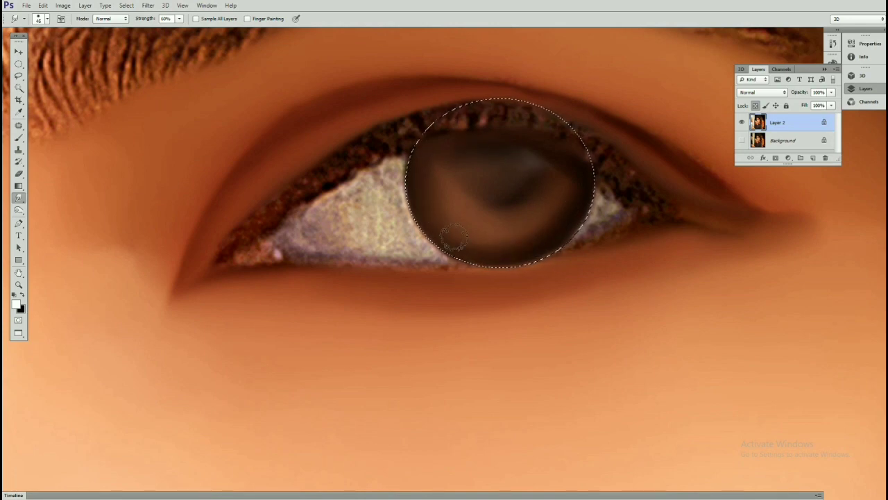
{"action": "left_click_drag", "start_coordinate": [478, 191], "coordinate": [511, 193]}
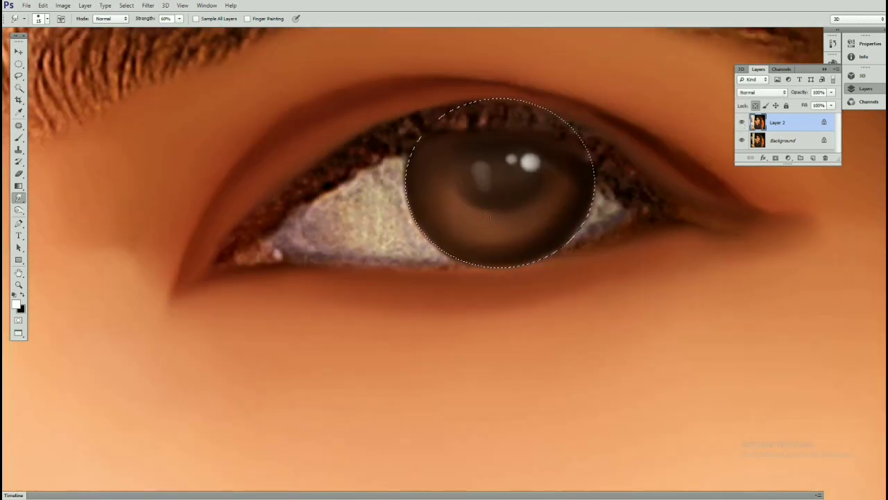
- Lighten the lower part of the iris with an orange tone and blend it in
{"action": "left_click", "coordinate": [17, 304]}
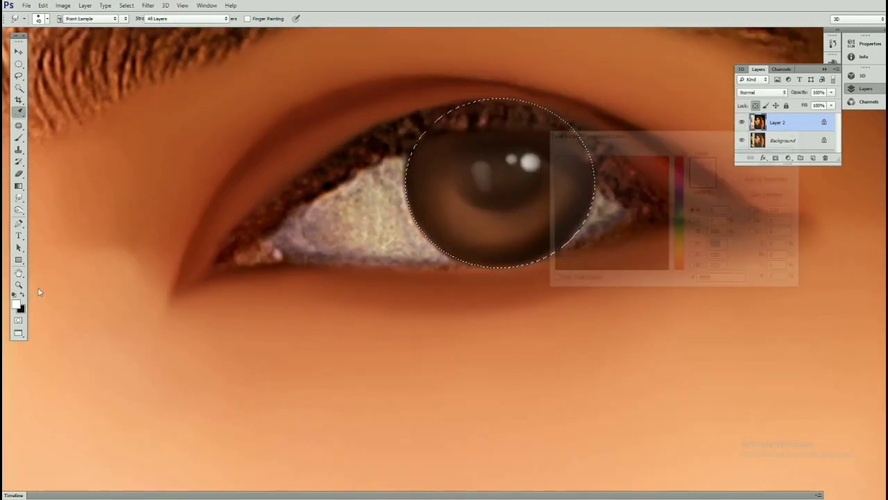
{"action": "left_click_drag", "start_coordinate": [494, 236], "coordinate": [555, 194]}
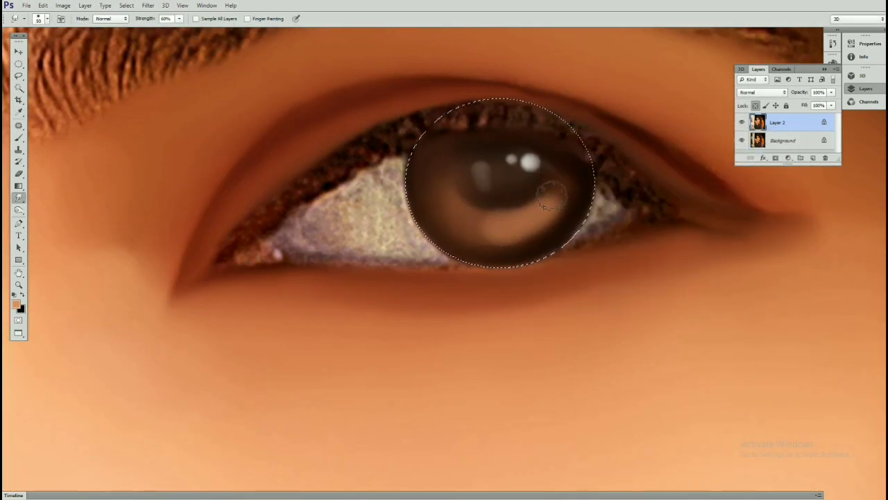
{"action": "mouse_move", "coordinate": [486, 198]}
{"action": "left_mouse_down"}
{"action": "mouse_move", "coordinate": [493, 220]}
{"action": "mouse_move", "coordinate": [548, 213]}
{"action": "left_mouse_up"}
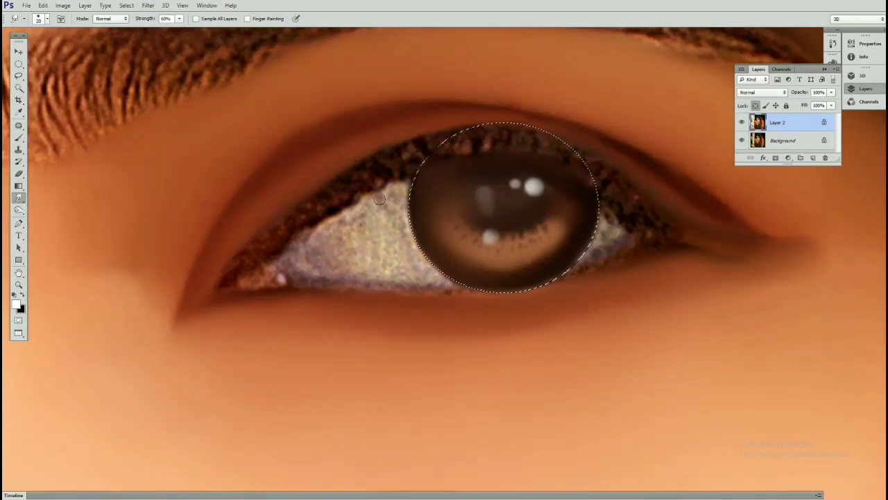
- Smudge the eye white smooth and bright from beside the iris to the inner corner
{"action": "key", "text": "bracketright"}
{"action": "key", "text": "bracketright"}
{"action": "key", "text": "bracketright"}
{"action": "mouse_move", "coordinate": [333, 243]}
{"action": "left_mouse_down"}
{"action": "mouse_move", "coordinate": [392, 217]}
{"action": "mouse_move", "coordinate": [376, 250]}
{"action": "mouse_move", "coordinate": [370, 217]}
{"action": "mouse_move", "coordinate": [406, 185]}
{"action": "left_mouse_up"}
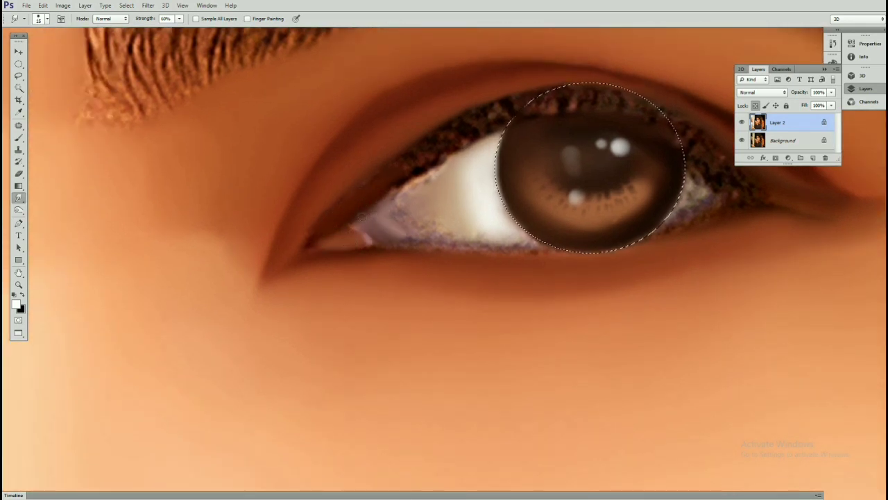
{"action": "mouse_move", "coordinate": [403, 202]}
{"action": "left_mouse_down"}
{"action": "mouse_move", "coordinate": [448, 169]}
{"action": "mouse_move", "coordinate": [416, 220]}
{"action": "left_mouse_up"}
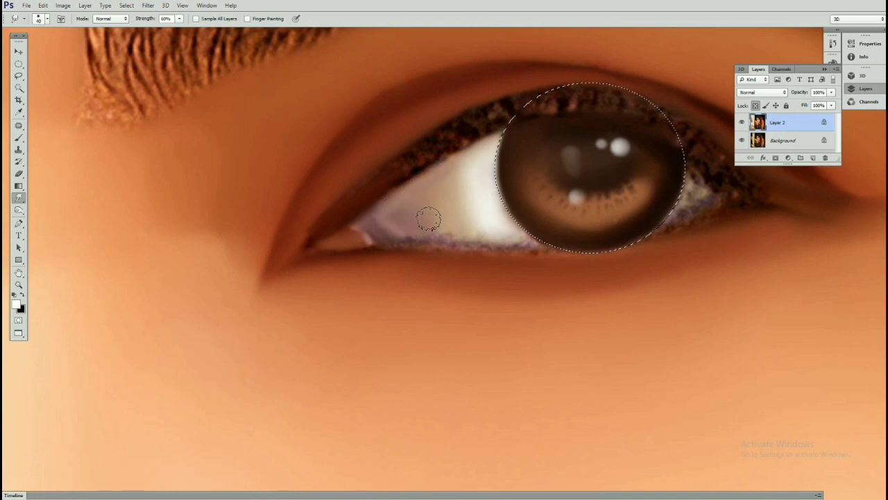
{"action": "key", "text": "bracketleft"}
{"action": "key", "text": "bracketleft"}
{"action": "key", "text": "bracketleft"}
{"action": "left_click_drag", "start_coordinate": [425, 251], "coordinate": [385, 241]}
{"action": "key", "text": "bracketright"}
{"action": "key", "text": "bracketright"}
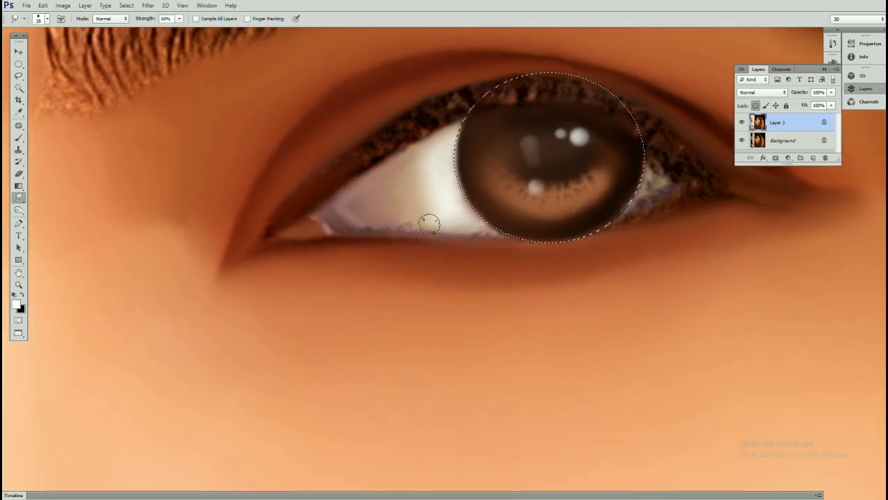
{"action": "left_click_drag", "start_coordinate": [428, 224], "coordinate": [486, 209]}
{"action": "left_click_drag", "start_coordinate": [388, 214], "coordinate": [437, 206]}
{"action": "key", "text": "bracketleft"}
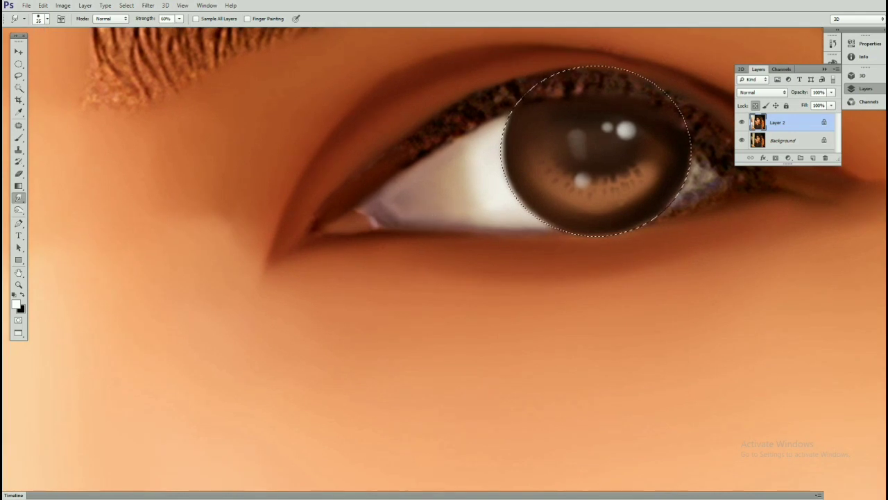
{"action": "key", "text": "bracketleft"}
{"action": "key", "text": "bracketleft"}
{"action": "key", "text": "bracketleft"}
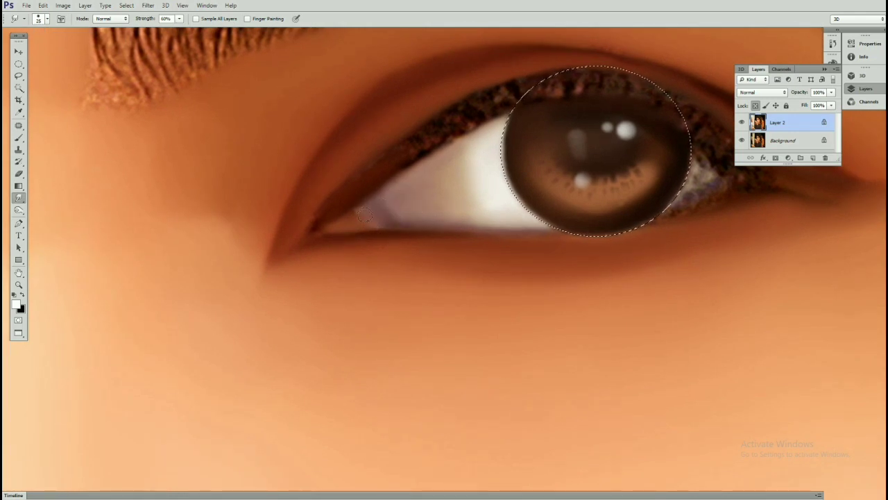
{"action": "key", "text": "bracketright"}
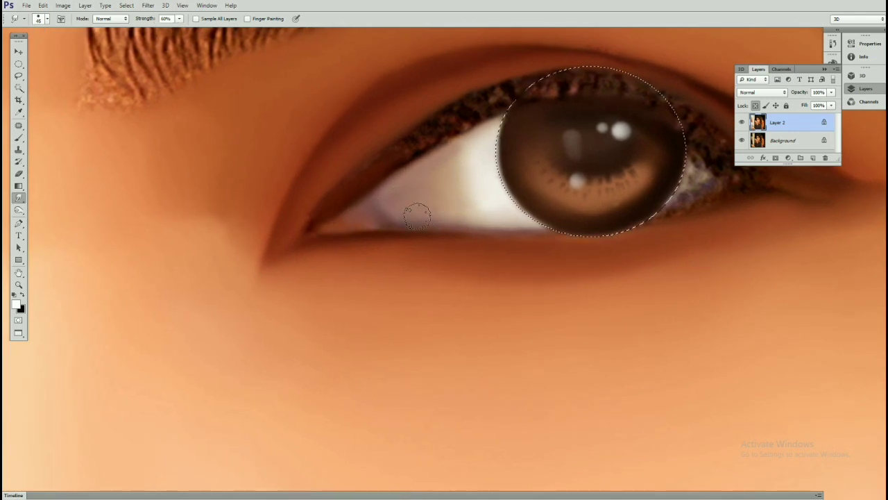
{"action": "scroll", "coordinate": [449, 162], "scroll_direction": "down", "scroll_amount": 5}
- Smooth and brighten the eye white on both sides of the iris toward the outer corner
{"action": "scroll", "coordinate": [458, 161], "scroll_direction": "up", "scroll_amount": 6}
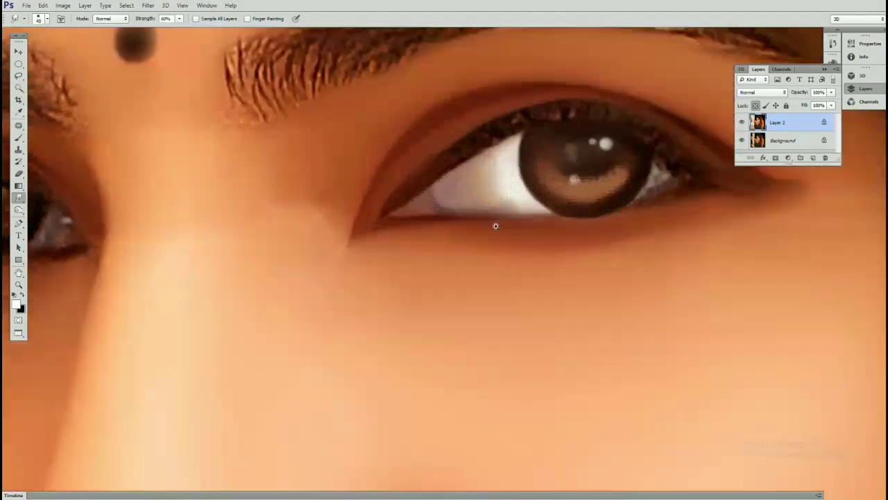
{"action": "scroll", "coordinate": [465, 160], "scroll_direction": "up", "scroll_amount": 3}
{"action": "key", "text": "bracketleft"}
{"action": "key", "text": "bracketleft"}
{"action": "mouse_move", "coordinate": [467, 160]}
{"action": "left_mouse_down"}
{"action": "mouse_move", "coordinate": [492, 192]}
{"action": "mouse_move", "coordinate": [489, 222]}
{"action": "mouse_move", "coordinate": [462, 218]}
{"action": "mouse_move", "coordinate": [422, 187]}
{"action": "left_mouse_up"}
{"action": "scroll", "coordinate": [423, 188], "scroll_direction": "down", "scroll_amount": 2}
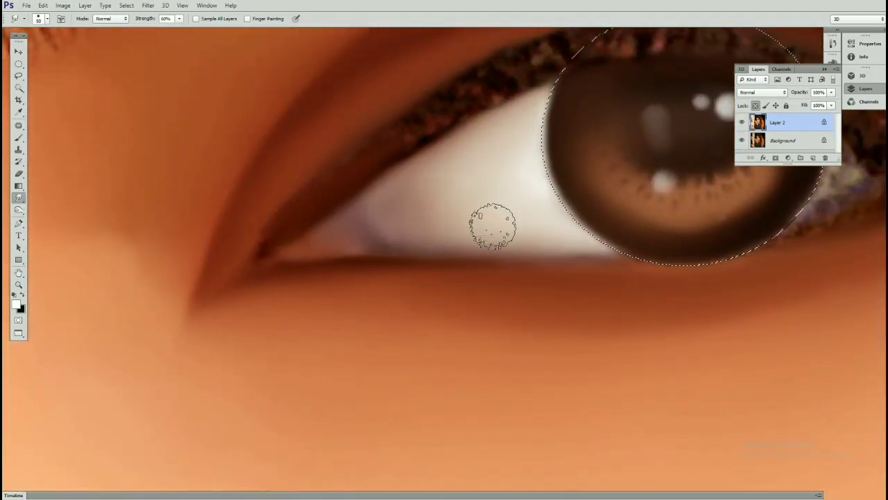
{"action": "key", "text": "bracketright"}
{"action": "key", "text": "bracketright"}
{"action": "key", "text": "bracketright"}
{"action": "scroll", "coordinate": [412, 280], "scroll_direction": "up", "scroll_amount": 2}
{"action": "mouse_move", "coordinate": [585, 204]}
{"action": "left_mouse_down"}
{"action": "mouse_move", "coordinate": [593, 179]}
{"action": "mouse_move", "coordinate": [598, 198]}
{"action": "mouse_move", "coordinate": [565, 217]}
{"action": "mouse_move", "coordinate": [571, 131]}
{"action": "left_mouse_up"}
{"action": "key", "text": "bracketleft"}
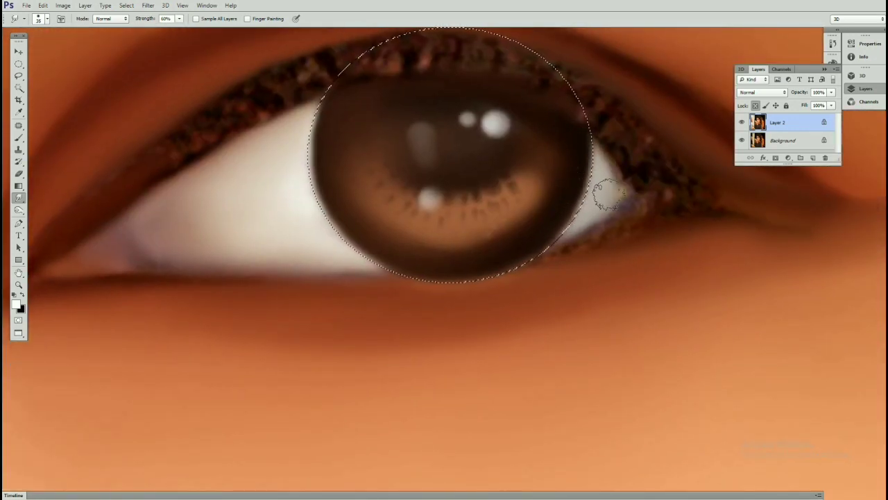
{"action": "mouse_move", "coordinate": [604, 192]}
{"action": "left_mouse_down"}
{"action": "mouse_move", "coordinate": [608, 181]}
{"action": "mouse_move", "coordinate": [599, 196]}
{"action": "mouse_move", "coordinate": [614, 230]}
{"action": "mouse_move", "coordinate": [646, 222]}
{"action": "left_mouse_up"}
{"action": "mouse_move", "coordinate": [569, 213]}
{"action": "left_mouse_down"}
{"action": "mouse_move", "coordinate": [604, 262]}
{"action": "mouse_move", "coordinate": [632, 238]}
{"action": "left_mouse_up"}
{"action": "scroll", "coordinate": [555, 244], "scroll_direction": "up", "scroll_amount": 1}
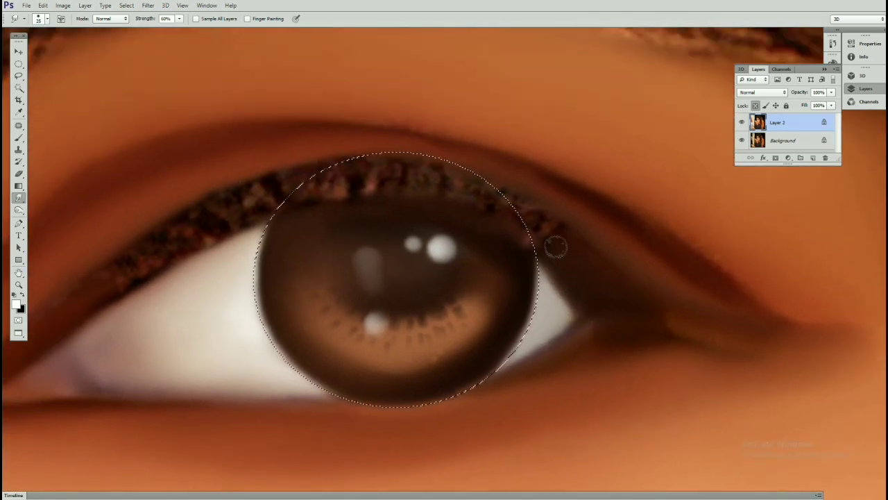
{"action": "scroll", "coordinate": [583, 254], "scroll_direction": "up", "scroll_amount": 1}
{"action": "scroll", "coordinate": [516, 206], "scroll_direction": "left", "scroll_amount": 2}
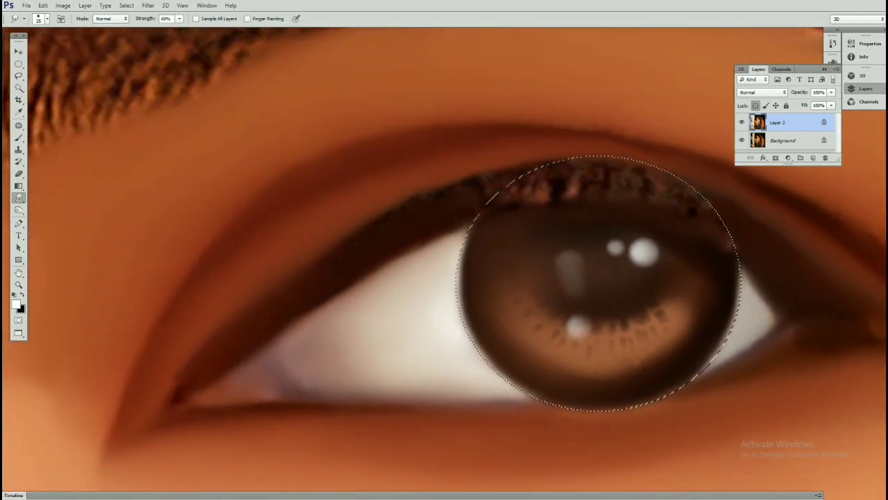
{"action": "scroll", "coordinate": [462, 189], "scroll_direction": "right", "scroll_amount": 1}
- Deselect the iris circle and blend the speckled upper lashes into a soft dark lid
{"action": "key", "text": "ctrl+d"}
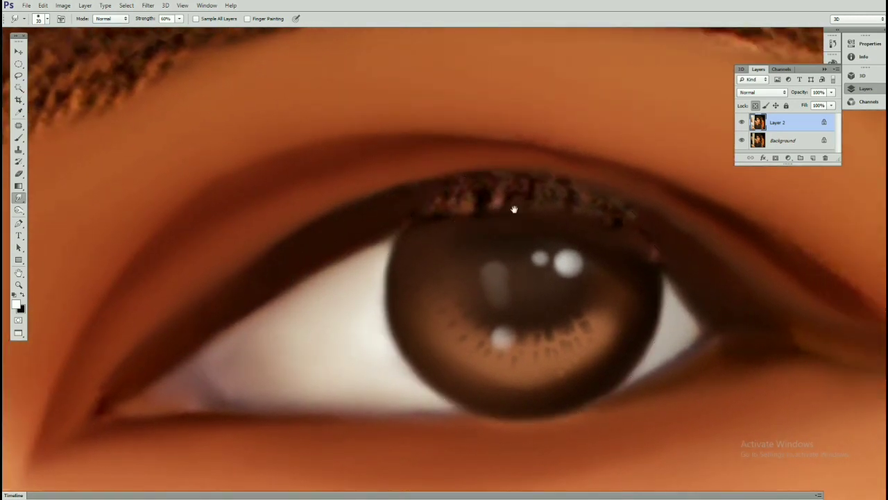
{"action": "left_click_drag", "start_coordinate": [515, 193], "coordinate": [548, 196]}
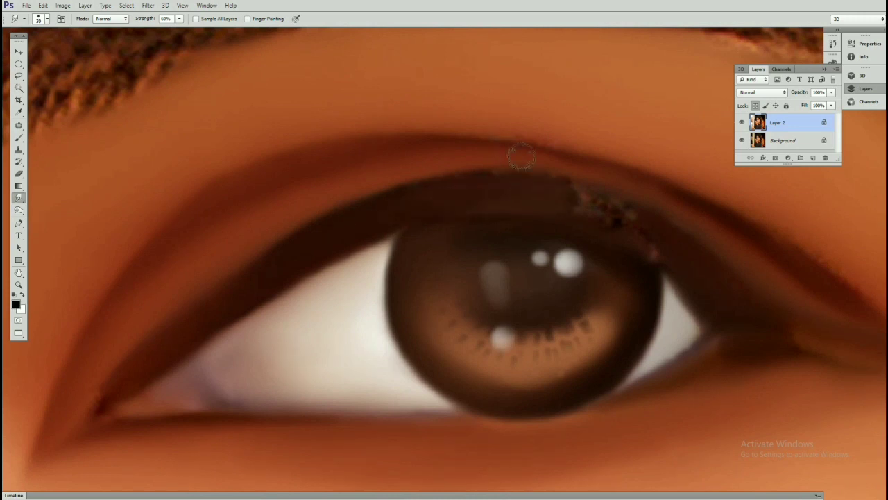
{"action": "scroll", "coordinate": [552, 198], "scroll_direction": "right", "scroll_amount": 1}
{"action": "left_click_drag", "start_coordinate": [517, 199], "coordinate": [569, 205]}
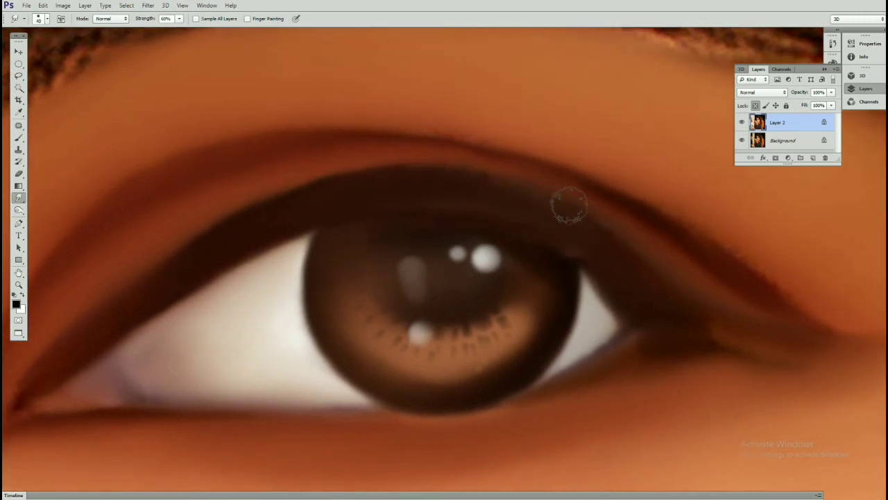
{"action": "scroll", "coordinate": [502, 229], "scroll_direction": "left", "scroll_amount": 1}
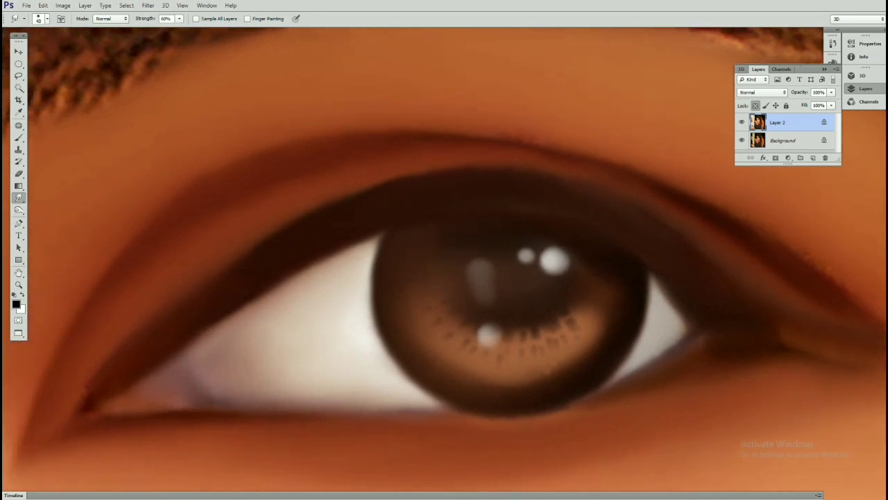
- Pan across the face to review the painted eye and bring the unpainted other eye into view
{"action": "left_click_drag", "start_coordinate": [518, 182], "coordinate": [581, 152]}
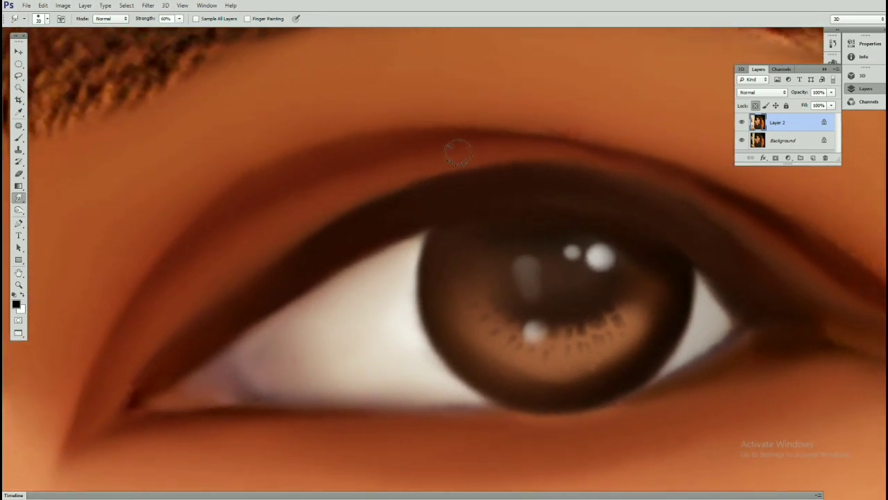
{"action": "scroll", "coordinate": [586, 161], "scroll_direction": "right", "scroll_amount": 1}
{"action": "scroll", "coordinate": [609, 198], "scroll_direction": "right", "scroll_amount": 1}
{"action": "scroll", "coordinate": [581, 230], "scroll_direction": "down", "scroll_amount": 1}
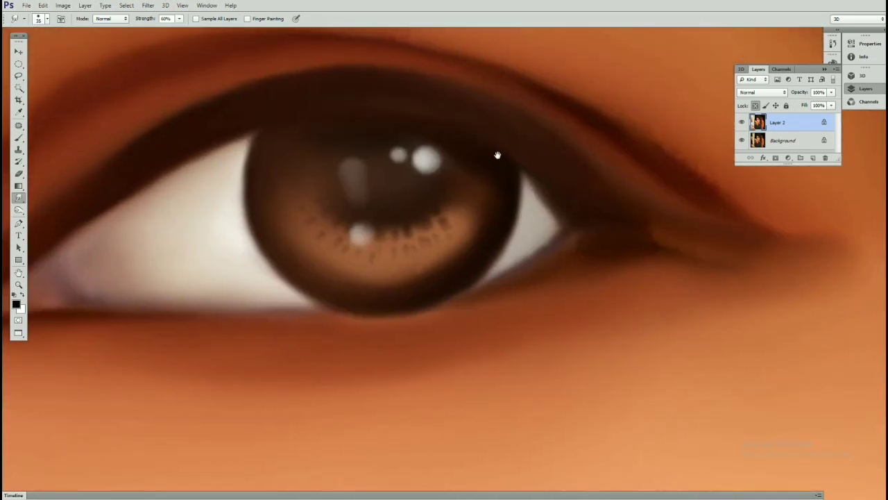
{"action": "scroll", "coordinate": [498, 152], "scroll_direction": "left", "scroll_amount": 1}
{"action": "scroll", "coordinate": [375, 155], "scroll_direction": "left", "scroll_amount": 1}
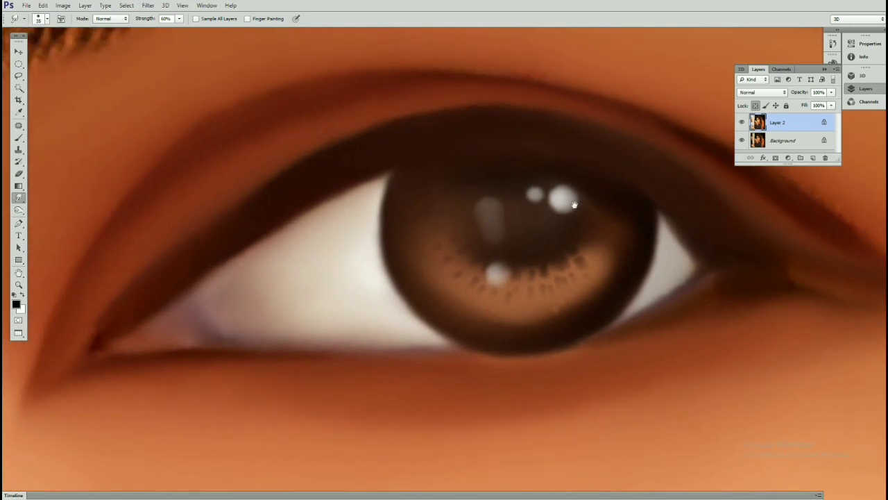
{"action": "scroll", "coordinate": [574, 204], "scroll_direction": "down", "scroll_amount": 1}
{"action": "scroll", "coordinate": [594, 190], "scroll_direction": "down", "scroll_amount": 2}
{"action": "scroll", "coordinate": [571, 207], "scroll_direction": "down", "scroll_amount": 1}
{"action": "scroll", "coordinate": [540, 185], "scroll_direction": "up", "scroll_amount": 3}
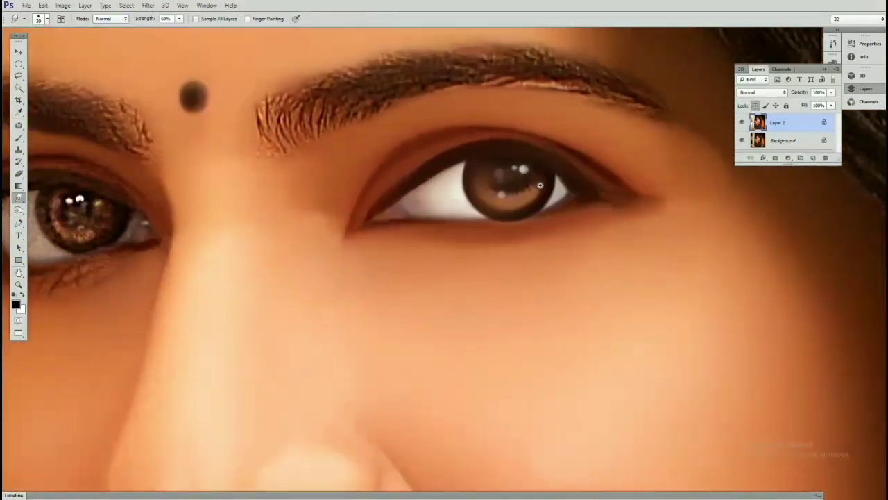
{"action": "scroll", "coordinate": [539, 185], "scroll_direction": "up", "scroll_amount": 2}
{"action": "scroll", "coordinate": [597, 187], "scroll_direction": "down", "scroll_amount": 1}
{"action": "left_click_drag", "start_coordinate": [460, 213], "coordinate": [550, 217]}
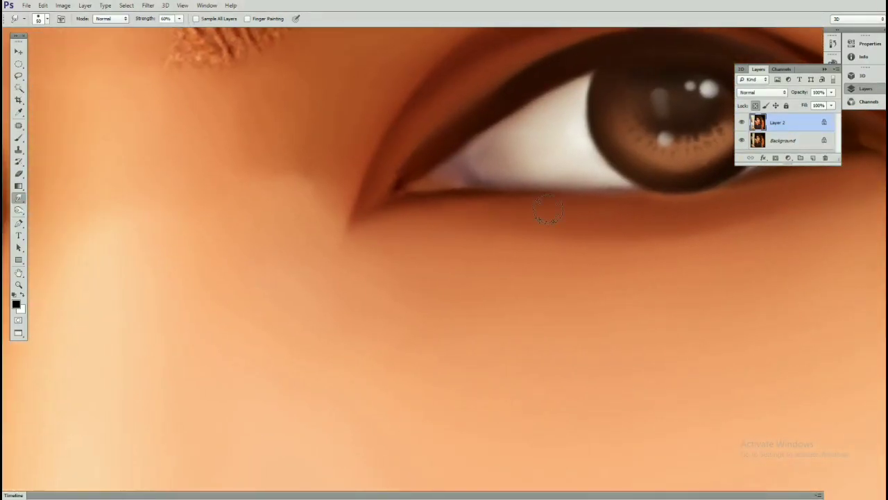
{"action": "scroll", "coordinate": [551, 218], "scroll_direction": "down", "scroll_amount": 2}
{"action": "left_click_drag", "start_coordinate": [125, 263], "coordinate": [498, 195]}
{"action": "scroll", "coordinate": [498, 195], "scroll_direction": "up", "scroll_amount": 3}
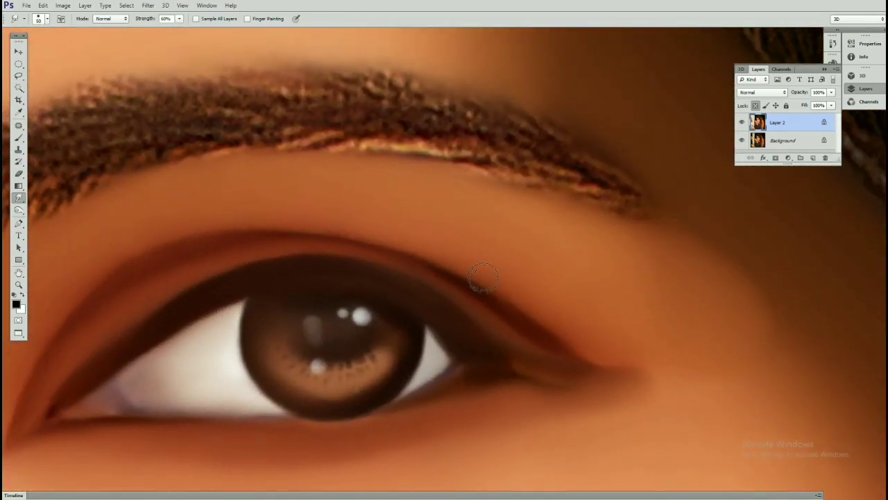
{"action": "left_click_drag", "start_coordinate": [345, 174], "coordinate": [521, 255]}
{"action": "scroll", "coordinate": [521, 255], "scroll_direction": "down", "scroll_amount": 1}
{"action": "scroll", "coordinate": [551, 225], "scroll_direction": "down", "scroll_amount": 1}
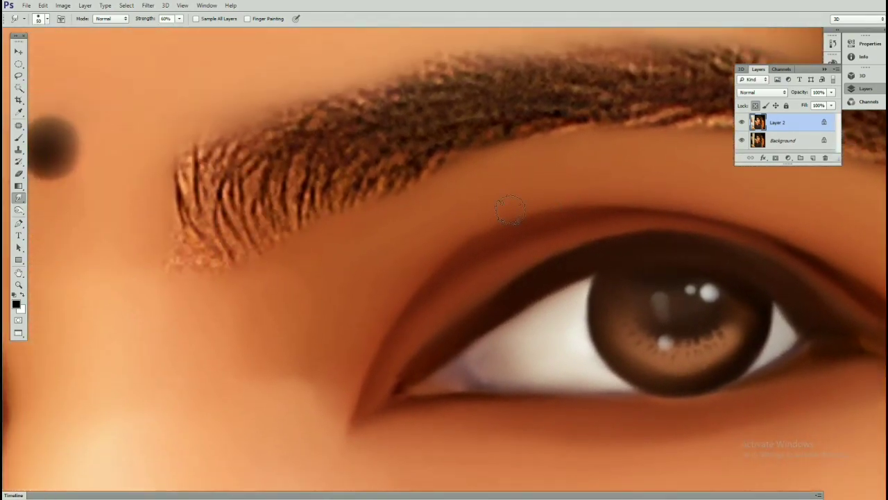
{"action": "scroll", "coordinate": [362, 240], "scroll_direction": "down", "scroll_amount": 3}
{"action": "scroll", "coordinate": [363, 240], "scroll_direction": "up", "scroll_amount": 3}
{"action": "left_click_drag", "start_coordinate": [382, 226], "coordinate": [452, 272]}
- Trace a Pen path around the left eye and convert it into a selection
{"action": "key", "text": "p"}
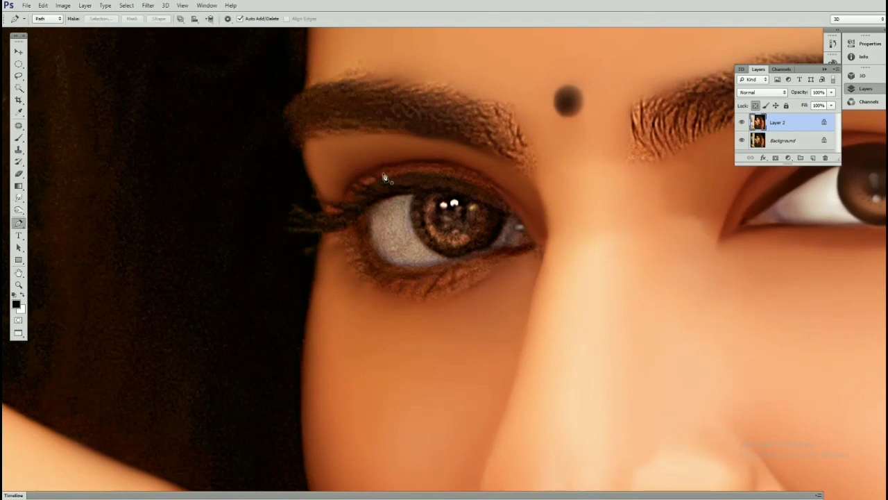
{"action": "left_click", "coordinate": [530, 233]}
{"action": "left_click_drag", "start_coordinate": [369, 187], "coordinate": [261, 242]}
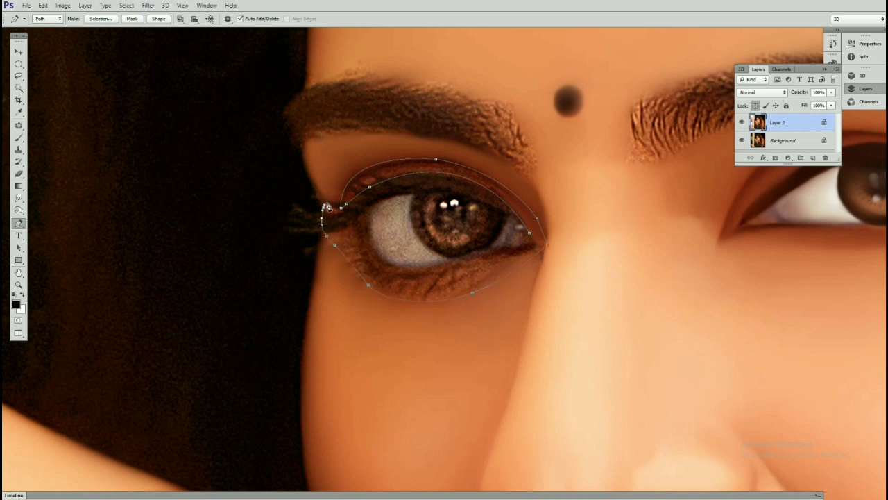
{"action": "left_click", "coordinate": [517, 251]}
{"action": "right_click", "coordinate": [440, 218]}
{"action": "left_click", "coordinate": [477, 244]}
{"action": "key", "text": "Return"}
{"action": "key", "text": "m"}
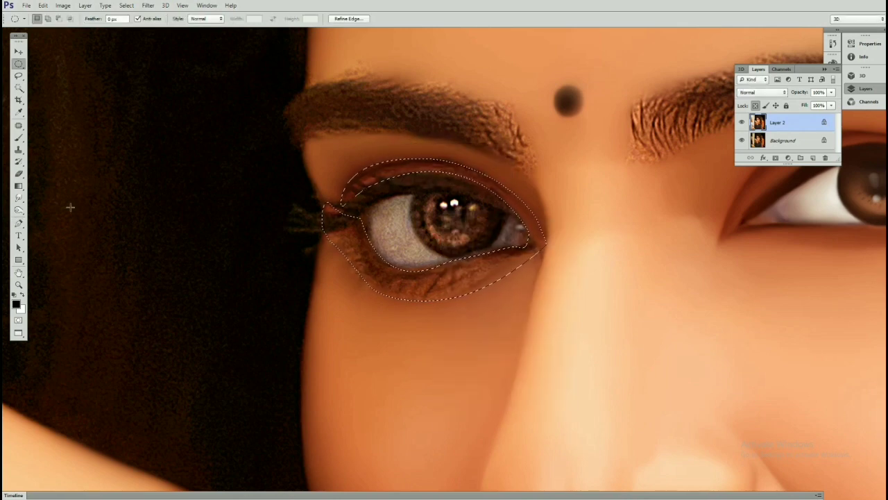
- Smudge the lower-lid skin just below the eye inside the selection
{"action": "key", "text": "r"}
{"action": "scroll", "coordinate": [393, 225], "scroll_direction": "up", "scroll_amount": 1}
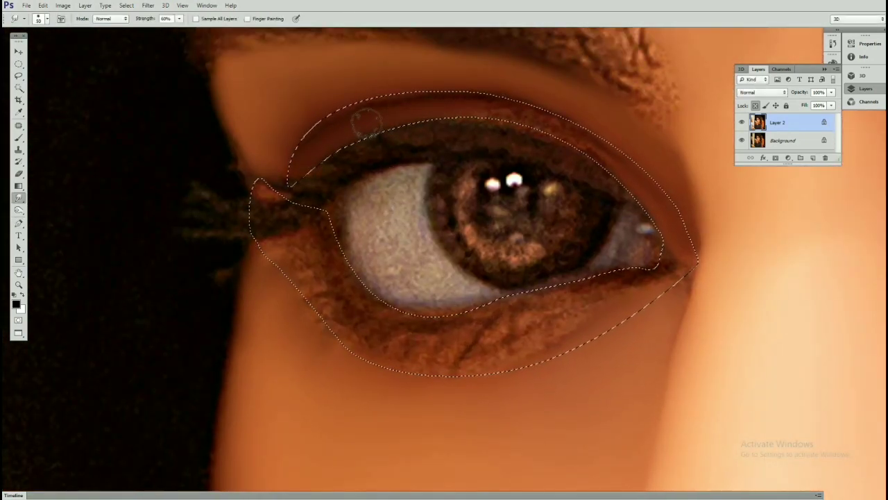
{"action": "scroll", "coordinate": [366, 124], "scroll_direction": "right", "scroll_amount": 5}
{"action": "scroll", "coordinate": [482, 207], "scroll_direction": "down", "scroll_amount": 3}
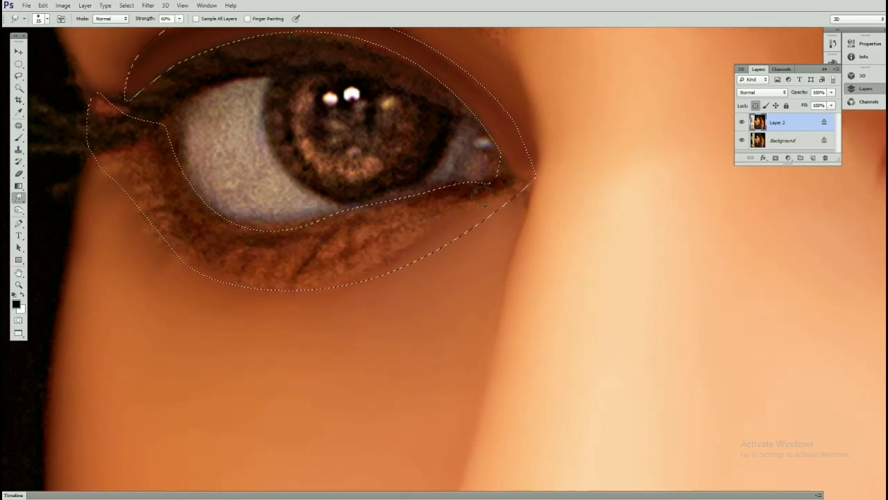
{"action": "left_click_drag", "start_coordinate": [482, 205], "coordinate": [489, 213]}
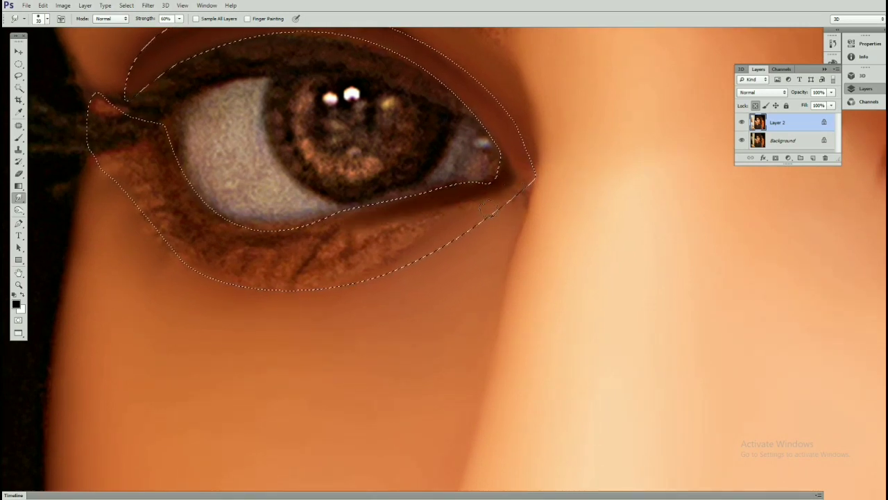
{"action": "scroll", "coordinate": [490, 211], "scroll_direction": "left", "scroll_amount": 4}
{"action": "scroll", "coordinate": [489, 212], "scroll_direction": "down", "scroll_amount": 2}
- Smudge along the whole lower lid with a resized brush, then deselect
{"action": "key", "text": "bracketright"}
{"action": "key", "text": "bracketright"}
{"action": "key", "text": "bracketright"}
{"action": "scroll", "coordinate": [508, 220], "scroll_direction": "left", "scroll_amount": 2}
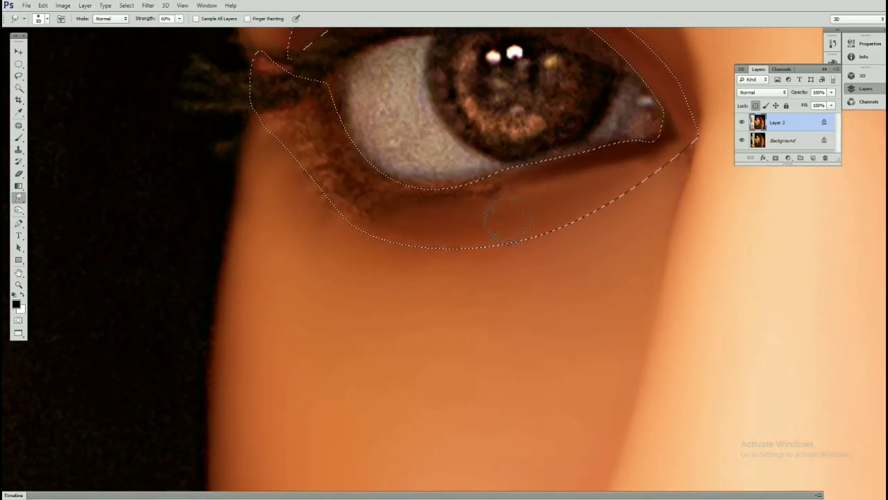
{"action": "key", "text": "bracketleft"}
{"action": "key", "text": "bracketleft"}
{"action": "key", "text": "bracketleft"}
{"action": "scroll", "coordinate": [375, 187], "scroll_direction": "up", "scroll_amount": 1}
{"action": "scroll", "coordinate": [375, 188], "scroll_direction": "left", "scroll_amount": 1}
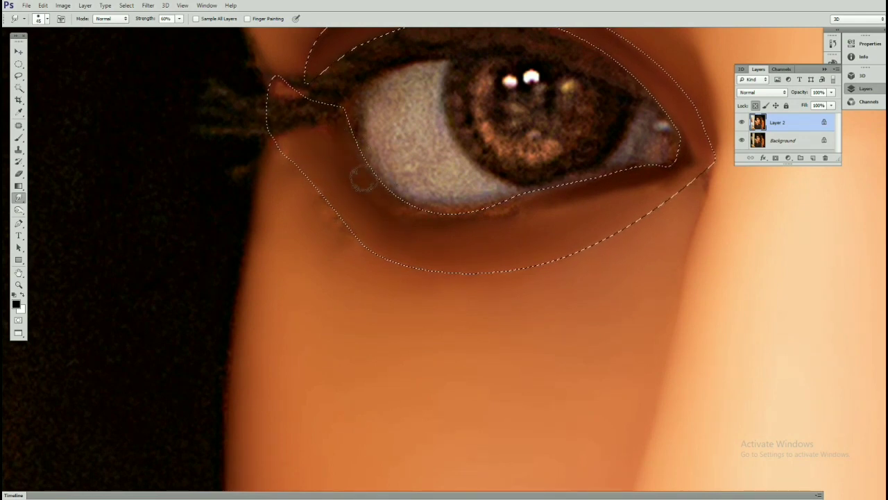
{"action": "mouse_move", "coordinate": [363, 180]}
{"action": "left_mouse_down"}
{"action": "mouse_move", "coordinate": [486, 226]}
{"action": "mouse_move", "coordinate": [590, 209]}
{"action": "left_mouse_up"}
{"action": "key", "text": "bracketleft"}
{"action": "key", "text": "bracketleft"}
{"action": "scroll", "coordinate": [589, 208], "scroll_direction": "right", "scroll_amount": 3}
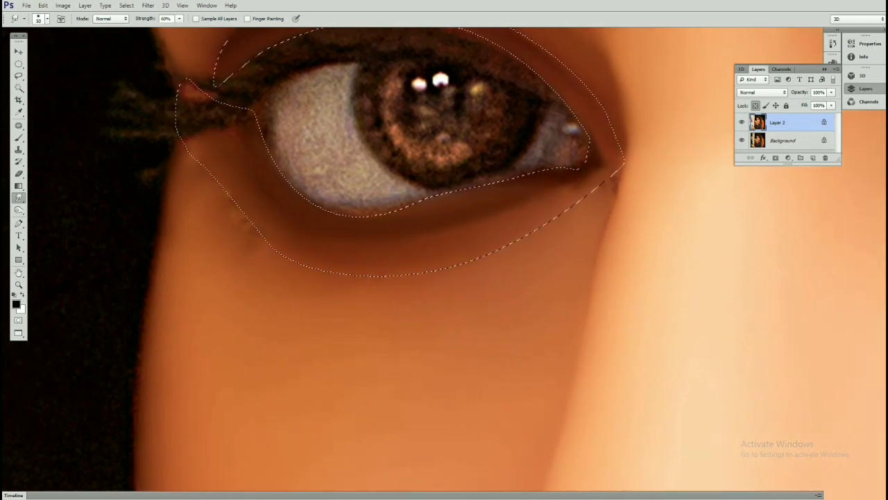
{"action": "scroll", "coordinate": [439, 232], "scroll_direction": "left", "scroll_amount": 1}
{"action": "scroll", "coordinate": [354, 95], "scroll_direction": "up", "scroll_amount": 3}
{"action": "scroll", "coordinate": [354, 95], "scroll_direction": "left", "scroll_amount": 1}
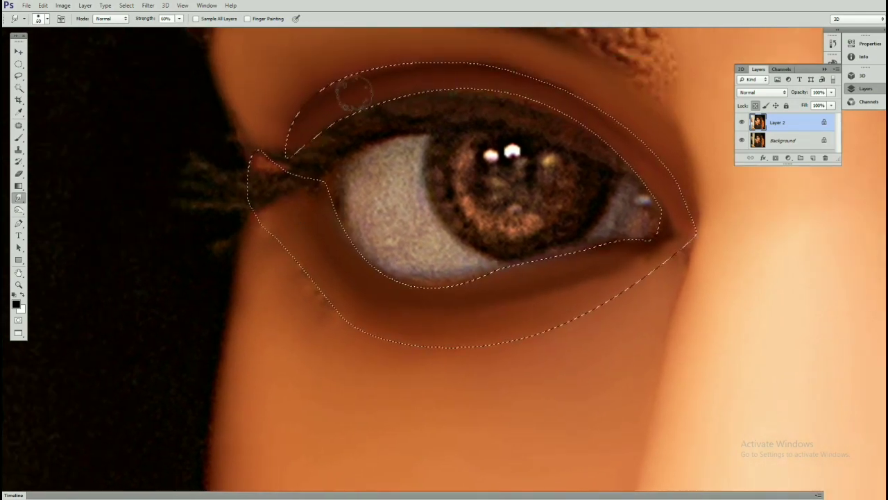
{"action": "key", "text": "ctrl+d"}
{"action": "scroll", "coordinate": [381, 229], "scroll_direction": "down", "scroll_amount": 3}
{"action": "scroll", "coordinate": [381, 229], "scroll_direction": "down", "scroll_amount": 3}
- Frame the left eye's outer corner in view and fine-tune the smudge brush size
{"action": "scroll", "coordinate": [381, 229], "scroll_direction": "up", "scroll_amount": 4}
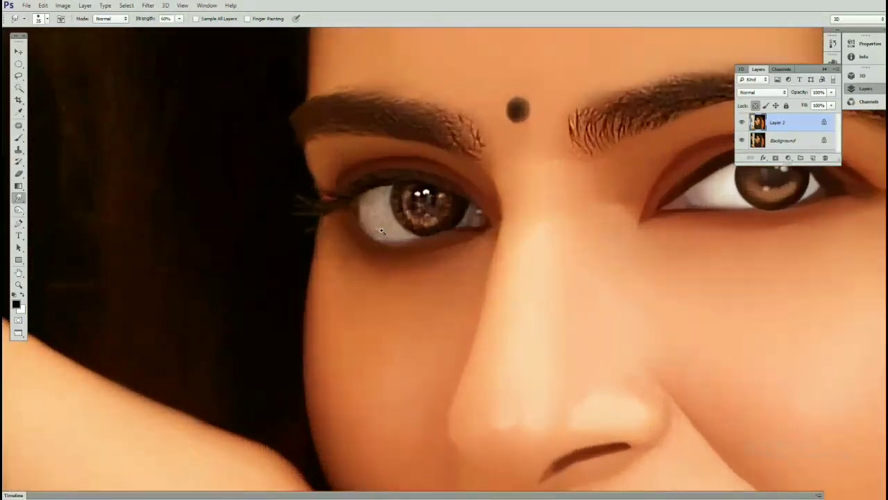
{"action": "scroll", "coordinate": [381, 229], "scroll_direction": "up", "scroll_amount": 2}
{"action": "left_click_drag", "start_coordinate": [480, 218], "coordinate": [449, 205]}
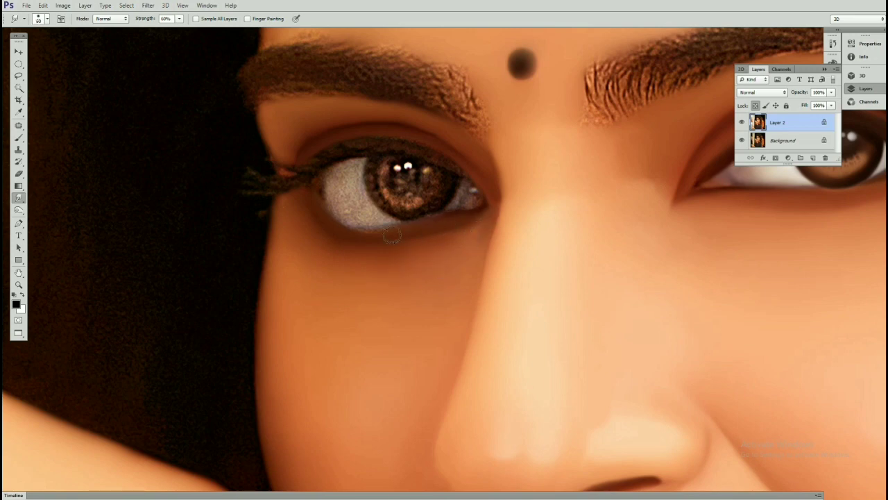
{"action": "scroll", "coordinate": [392, 236], "scroll_direction": "down", "scroll_amount": 1}
{"action": "scroll", "coordinate": [361, 239], "scroll_direction": "down", "scroll_amount": 2}
{"action": "scroll", "coordinate": [360, 239], "scroll_direction": "up", "scroll_amount": 4}
{"action": "scroll", "coordinate": [372, 284], "scroll_direction": "up", "scroll_amount": 1}
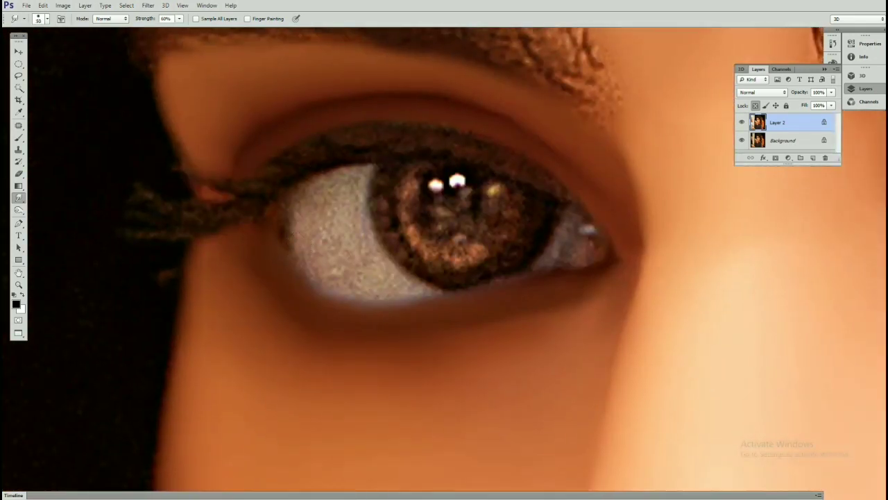
{"action": "left_click_drag", "start_coordinate": [244, 185], "coordinate": [313, 200]}
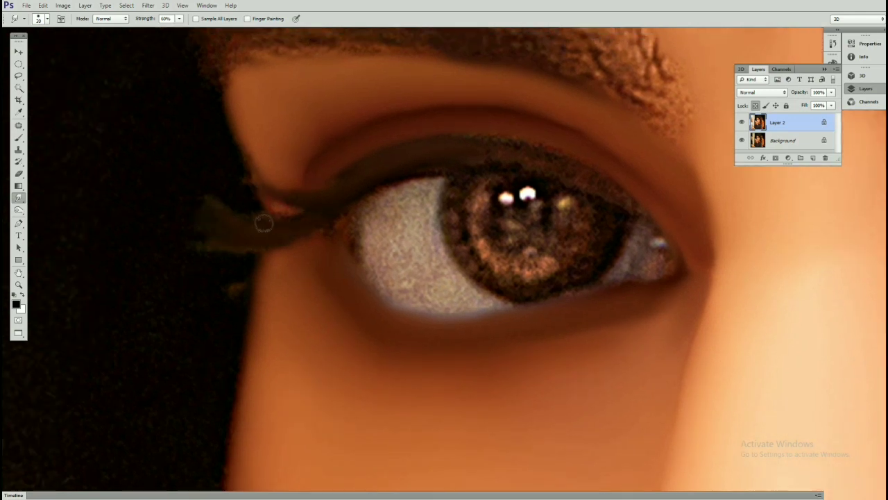
{"action": "key", "text": "bracketright"}
{"action": "left_click_drag", "start_coordinate": [263, 216], "coordinate": [242, 201]}
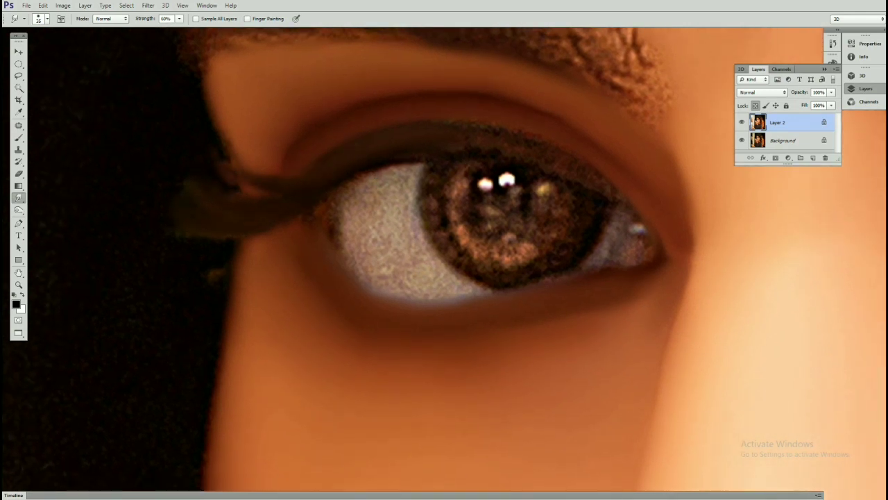
{"action": "key", "text": "bracketright"}
{"action": "mouse_move", "coordinate": [416, 141]}
{"action": "left_mouse_down"}
{"action": "mouse_move", "coordinate": [317, 162]}
{"action": "mouse_move", "coordinate": [324, 185]}
{"action": "mouse_move", "coordinate": [426, 136]}
{"action": "left_mouse_up"}
{"action": "key", "text": "bracketleft"}
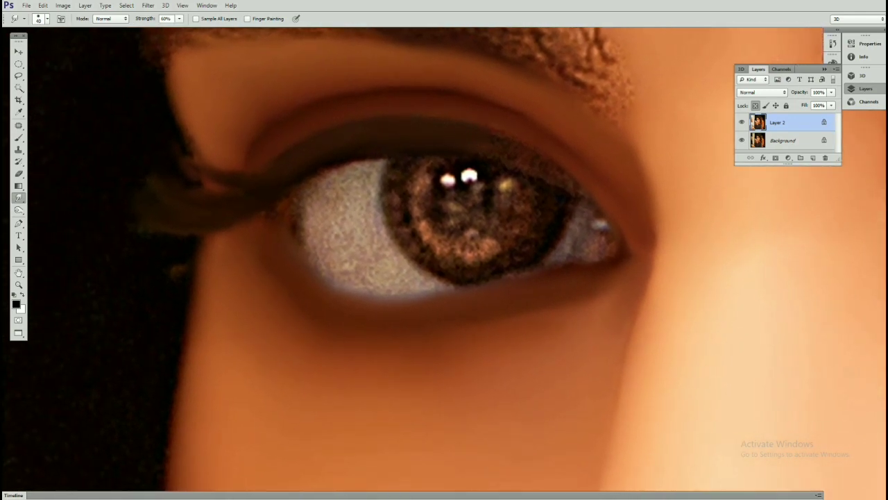
- Smudge the eye white's lower edge into the lid, then review the whole face
{"action": "left_click_drag", "start_coordinate": [363, 106], "coordinate": [312, 81]}
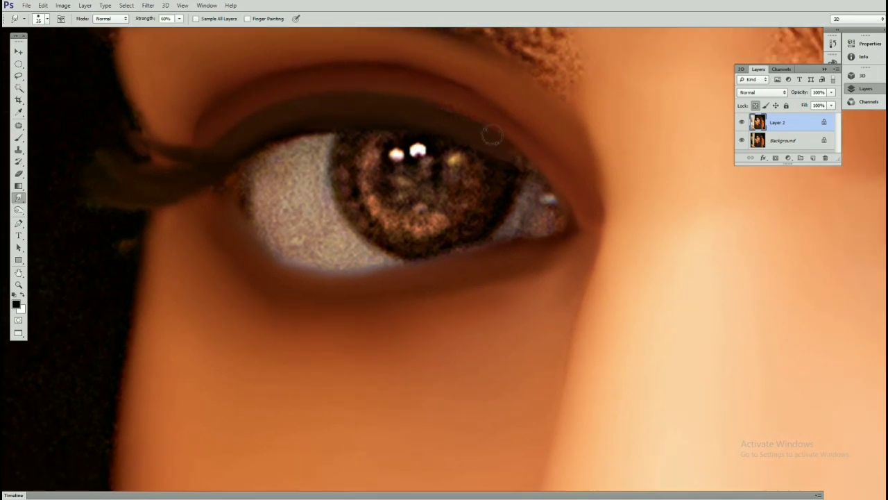
{"action": "left_click_drag", "start_coordinate": [492, 133], "coordinate": [440, 113]}
{"action": "left_click_drag", "start_coordinate": [437, 189], "coordinate": [465, 158]}
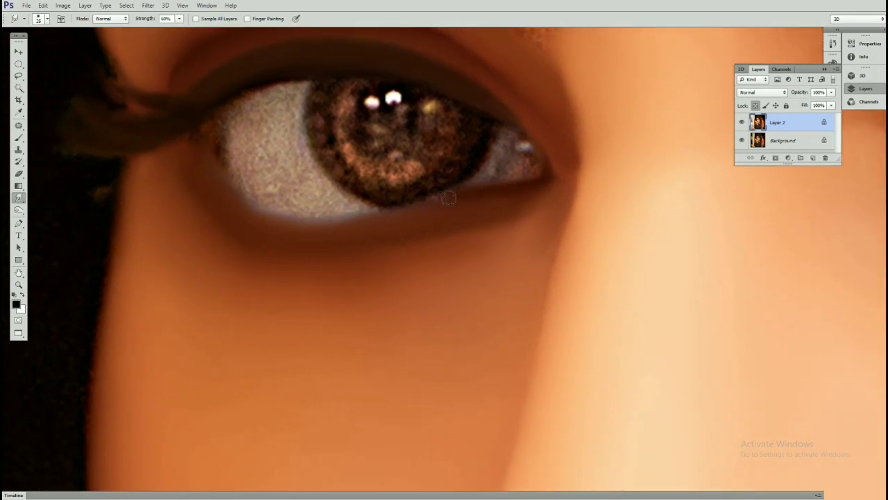
{"action": "left_click_drag", "start_coordinate": [447, 198], "coordinate": [526, 196]}
{"action": "left_click_drag", "start_coordinate": [307, 148], "coordinate": [358, 141]}
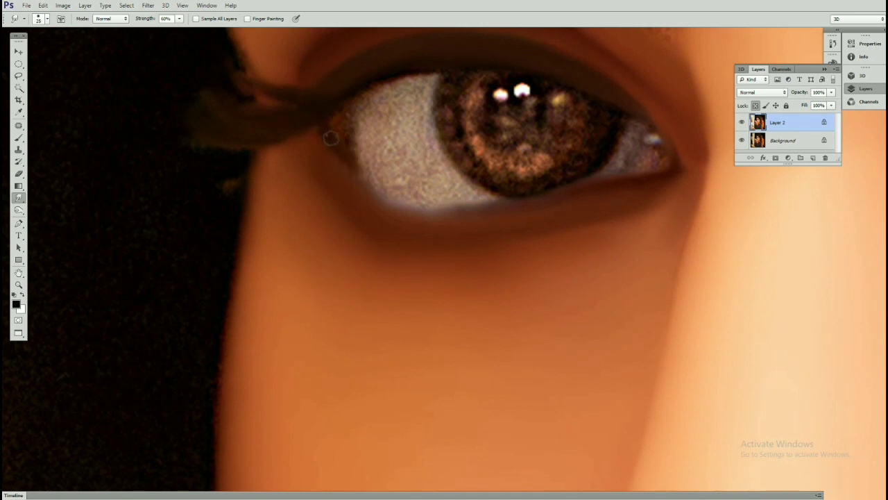
{"action": "left_click_drag", "start_coordinate": [366, 185], "coordinate": [551, 201]}
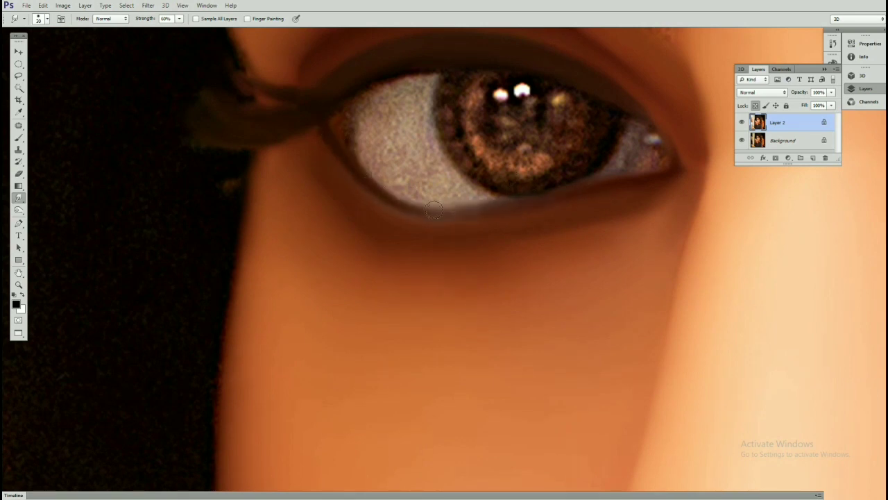
{"action": "left_click_drag", "start_coordinate": [432, 211], "coordinate": [505, 177]}
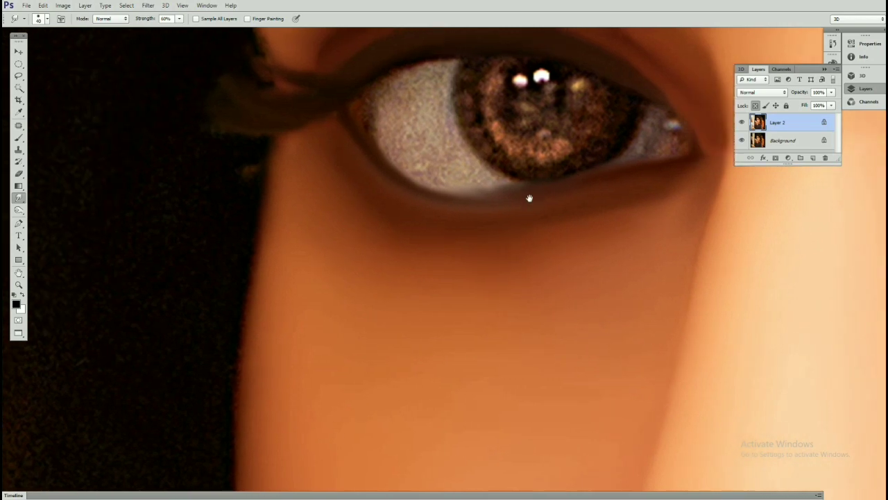
{"action": "left_click_drag", "start_coordinate": [530, 196], "coordinate": [566, 173]}
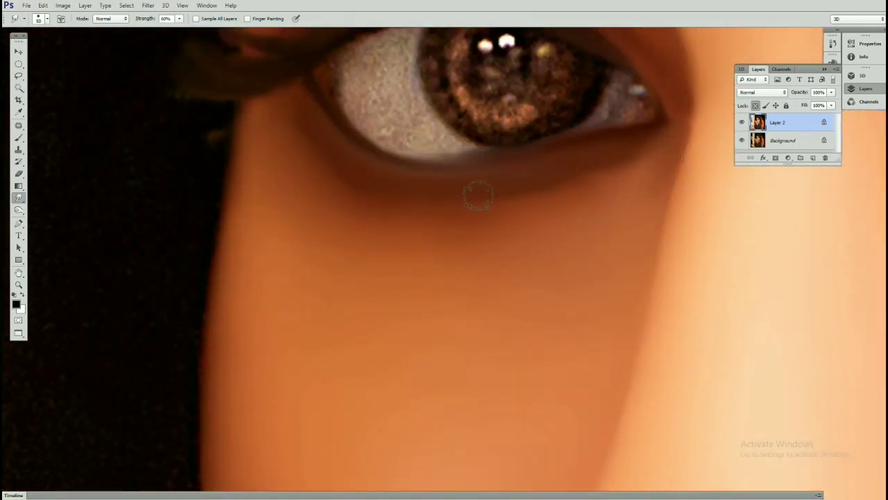
{"action": "left_click_drag", "start_coordinate": [478, 198], "coordinate": [571, 215]}
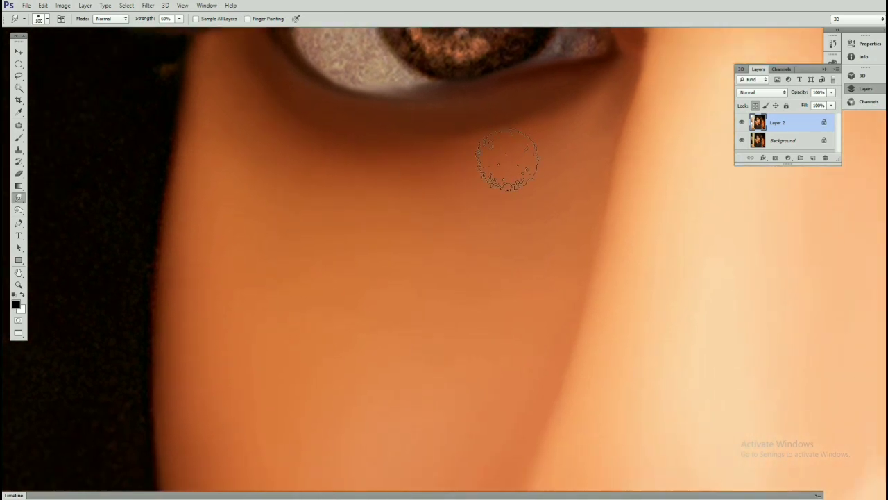
{"action": "left_click_drag", "start_coordinate": [506, 169], "coordinate": [426, 176]}
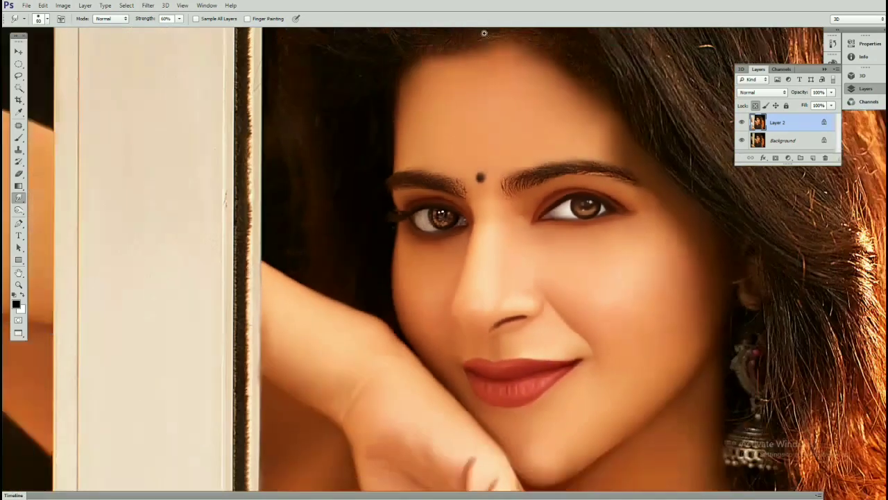
{"action": "scroll", "coordinate": [425, 176], "scroll_direction": "up", "scroll_amount": 2}
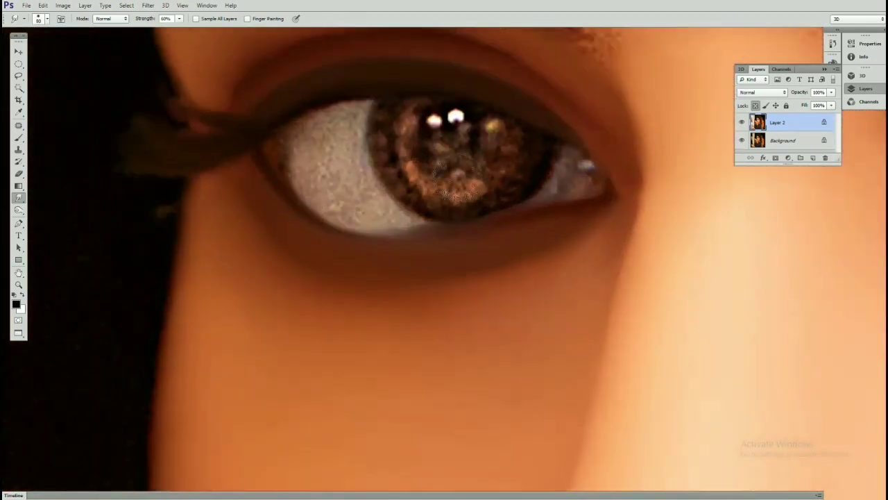
- Make a feathered elliptical selection around the left eye's iris
{"action": "left_click", "coordinate": [19, 63]}
{"action": "left_click_drag", "start_coordinate": [426, 114], "coordinate": [525, 198]}
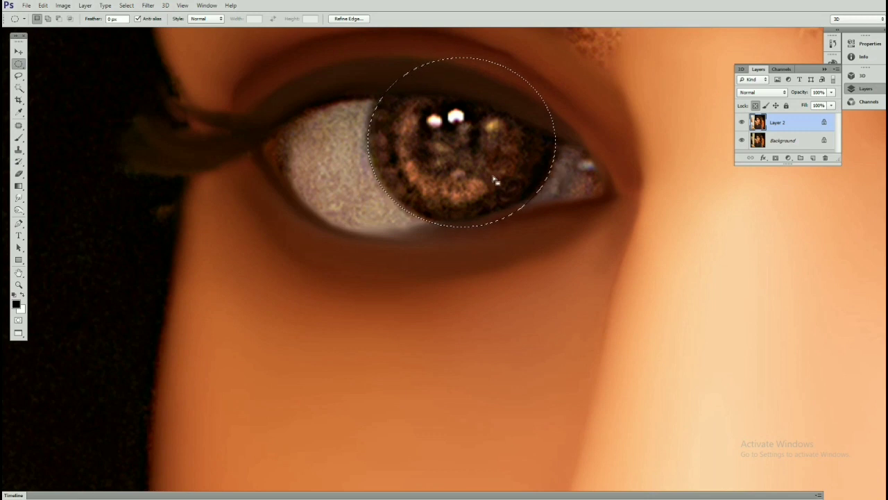
{"action": "key", "text": "shift+F6"}
{"action": "key", "text": "Return"}
{"action": "key", "text": "r"}
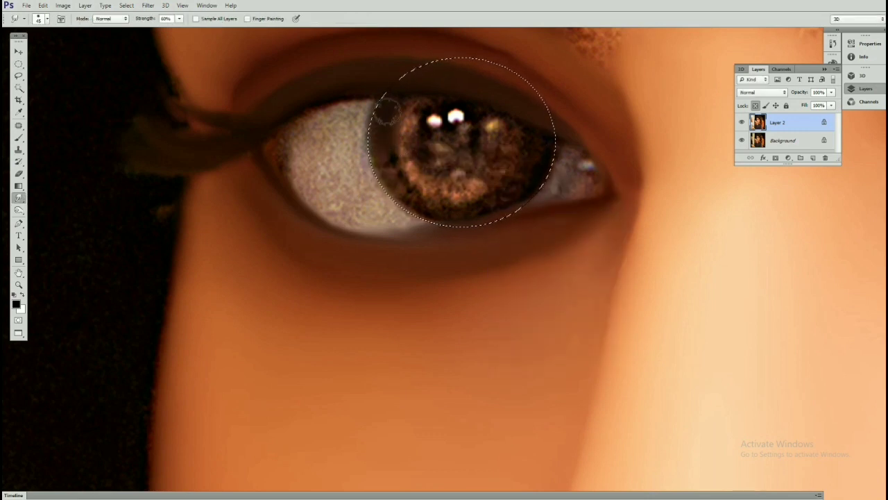
- Smudge the grainy iris smooth and shape a smaller dark pupil
{"action": "left_click_drag", "start_coordinate": [505, 201], "coordinate": [522, 138]}
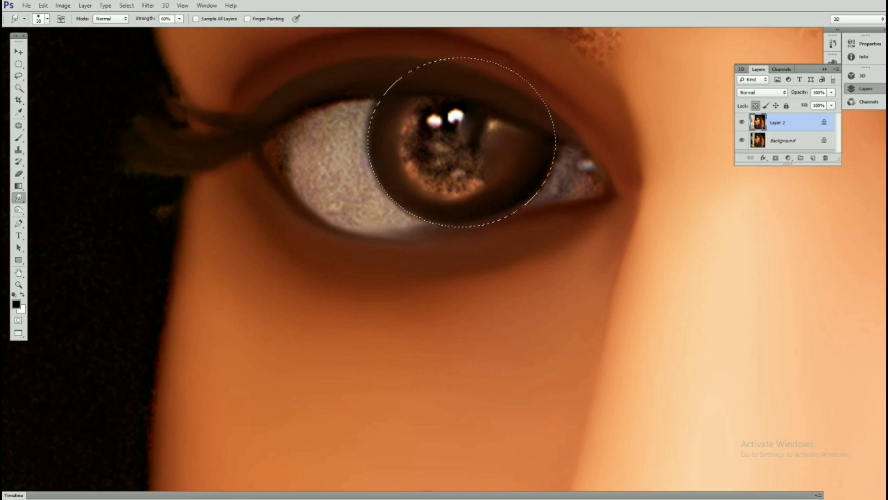
{"action": "mouse_move", "coordinate": [404, 127]}
{"action": "left_mouse_down"}
{"action": "mouse_move", "coordinate": [471, 189]}
{"action": "mouse_move", "coordinate": [409, 175]}
{"action": "left_mouse_up"}
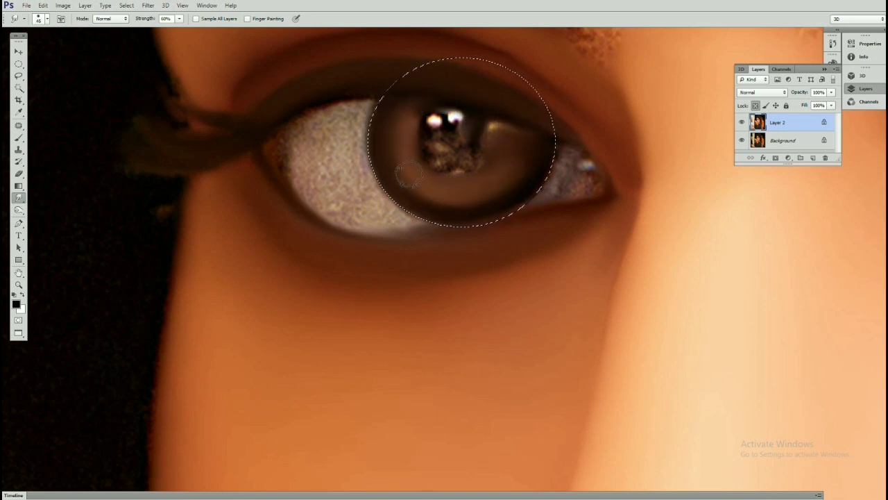
{"action": "key", "text": "bracketright"}
{"action": "mouse_move", "coordinate": [470, 158]}
{"action": "left_mouse_down"}
{"action": "mouse_move", "coordinate": [455, 162]}
{"action": "mouse_move", "coordinate": [472, 155]}
{"action": "left_mouse_up"}
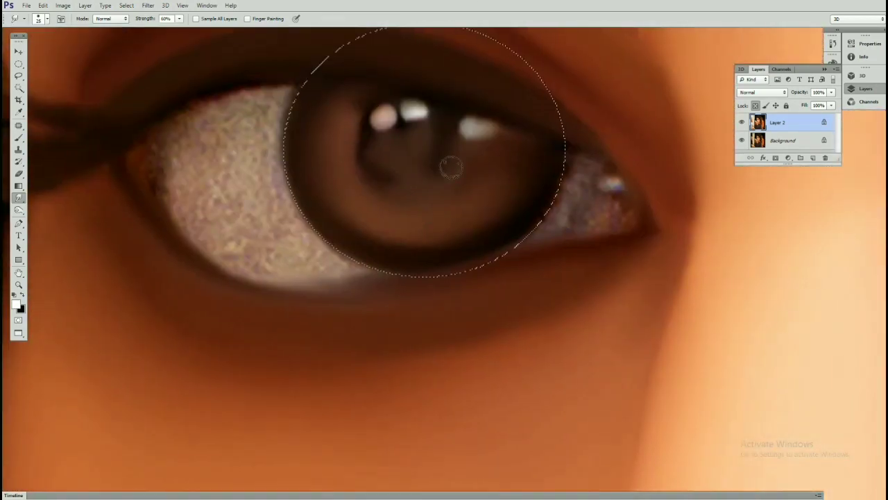
{"action": "key", "text": "bracketright"}
{"action": "key", "text": "bracketright"}
{"action": "key", "text": "bracketright"}
{"action": "left_click_drag", "start_coordinate": [451, 166], "coordinate": [416, 142]}
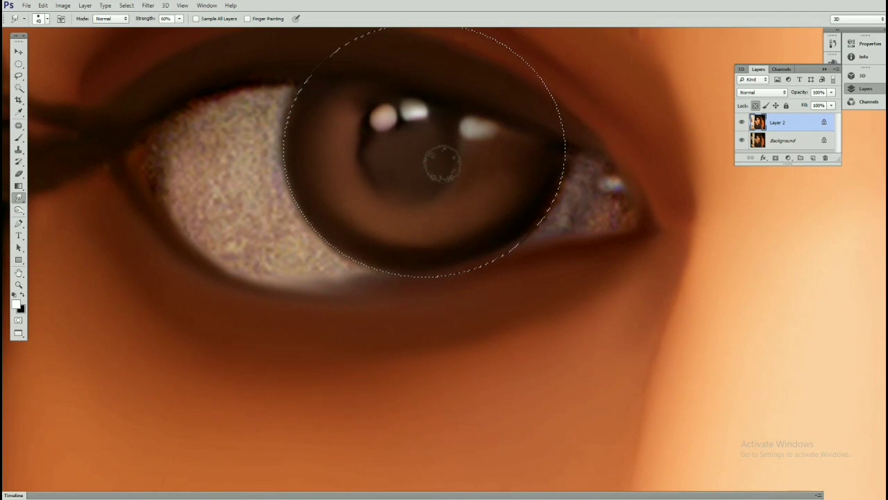
{"action": "key", "text": "bracketleft"}
{"action": "left_click_drag", "start_coordinate": [461, 182], "coordinate": [447, 222]}
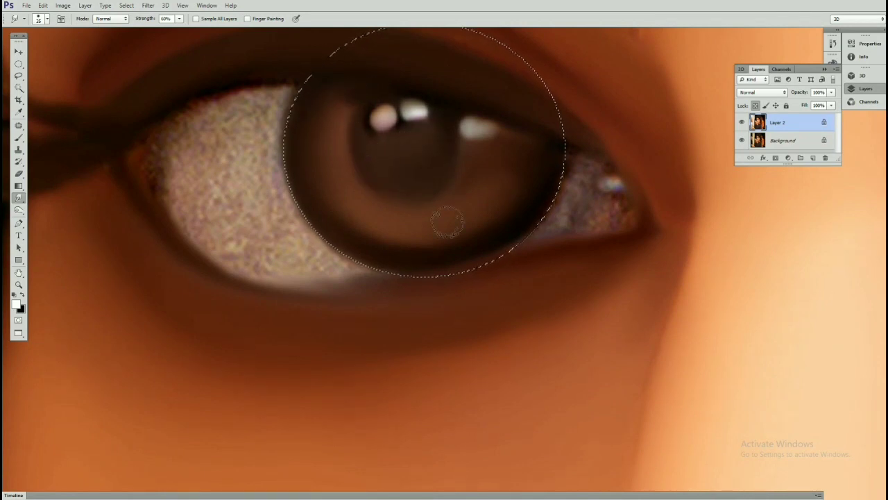
- Set a peach foreground colour and lighten the lower iris with soft strokes
{"action": "left_click", "coordinate": [16, 304]}
{"action": "left_click", "coordinate": [622, 167]}
{"action": "left_click", "coordinate": [770, 149]}
{"action": "key", "text": "bracketright"}
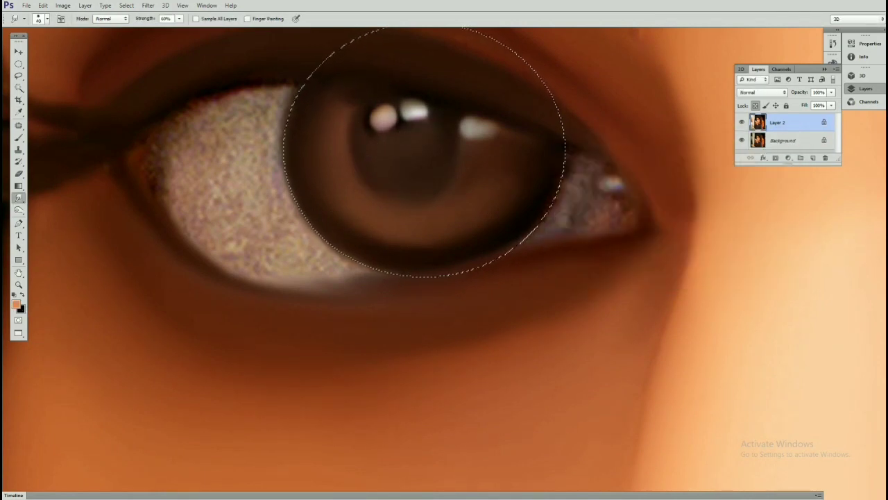
{"action": "left_click_drag", "start_coordinate": [388, 229], "coordinate": [486, 202]}
{"action": "left_click_drag", "start_coordinate": [367, 208], "coordinate": [487, 187]}
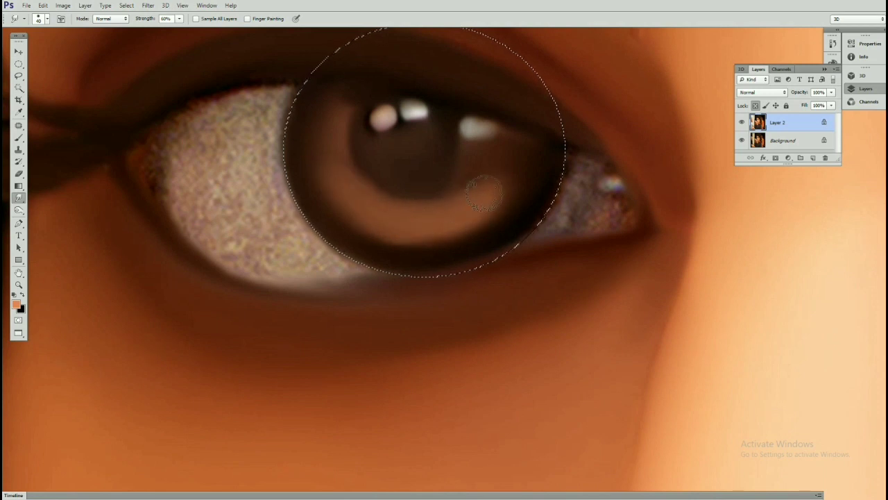
{"action": "key", "text": "bracketleft"}
{"action": "key", "text": "bracketleft"}
{"action": "key", "text": "bracketleft"}
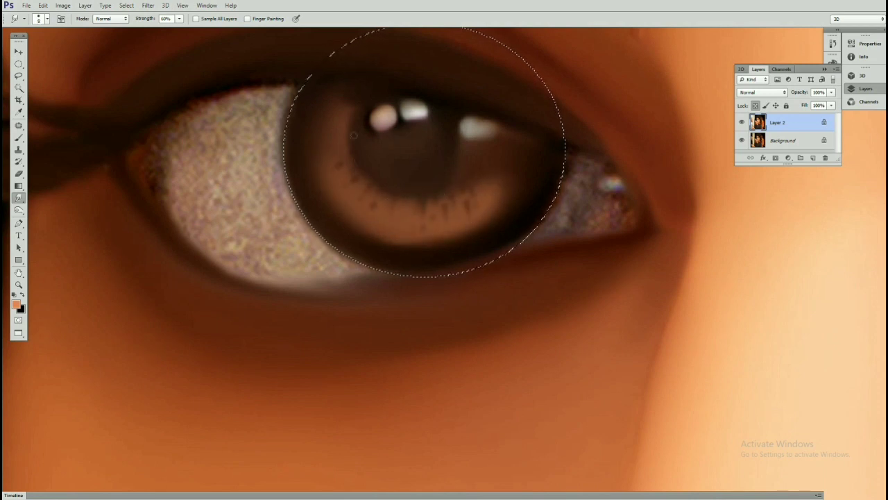
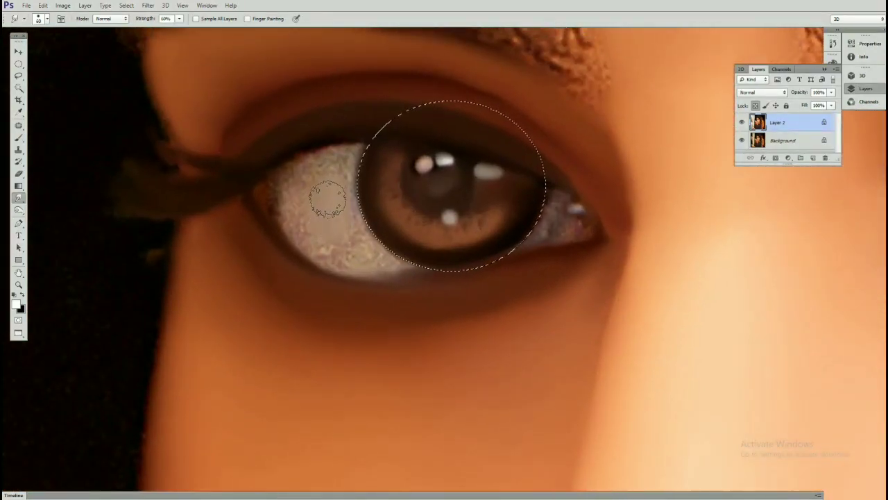
- Smudge the eye white left of the iris and the inner corner smooth and bright white
{"action": "key", "text": "bracketright"}
{"action": "left_click_drag", "start_coordinate": [323, 194], "coordinate": [370, 244]}
{"action": "key", "text": "bracketleft"}
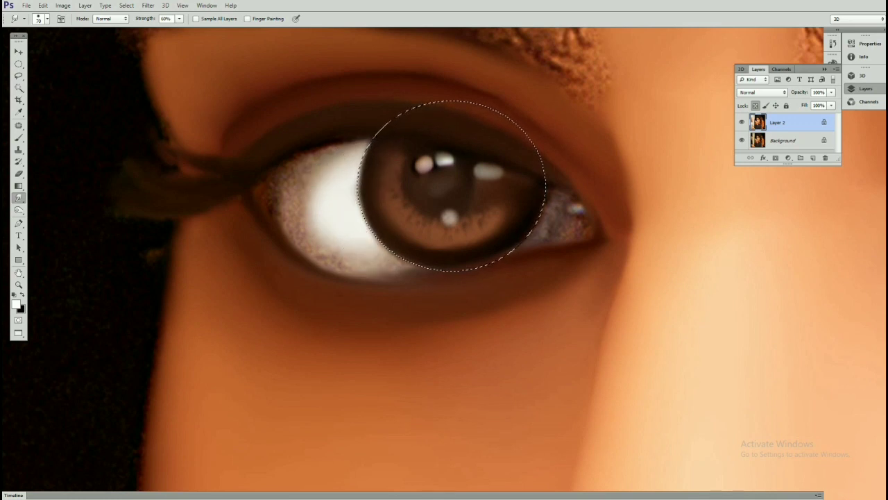
{"action": "key", "text": "bracketright"}
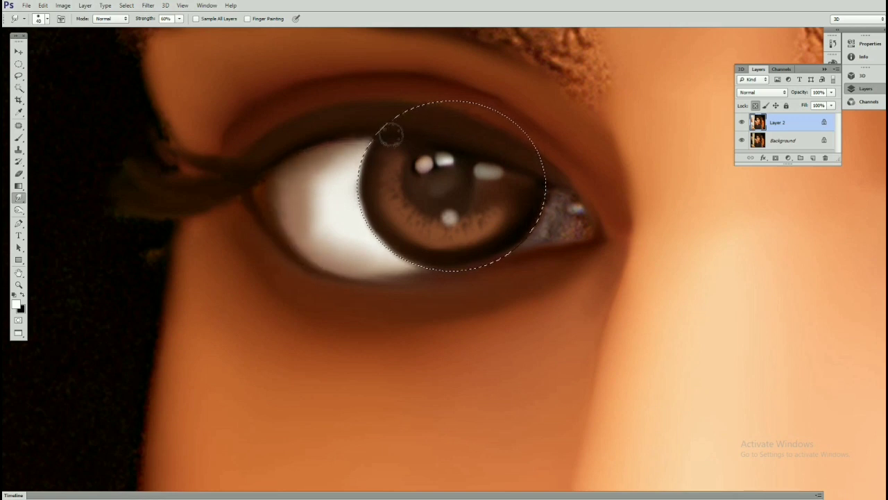
{"action": "key", "text": "bracketleft"}
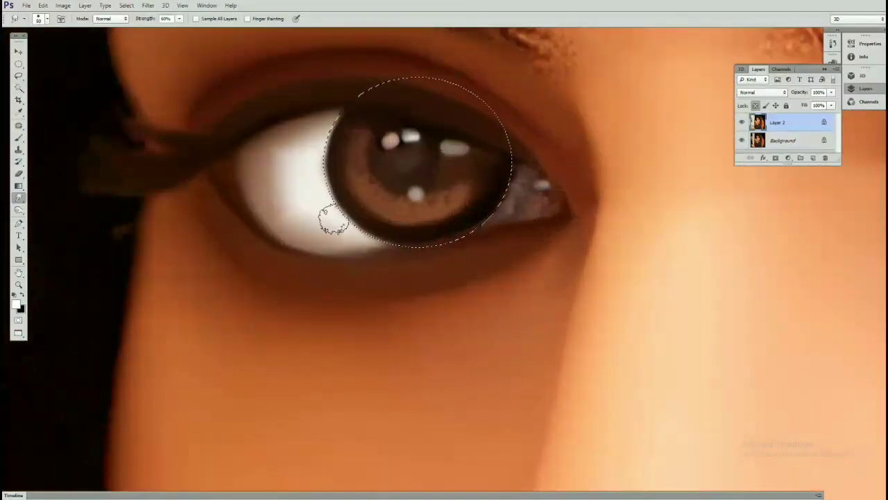
{"action": "left_click_drag", "start_coordinate": [290, 205], "coordinate": [208, 182]}
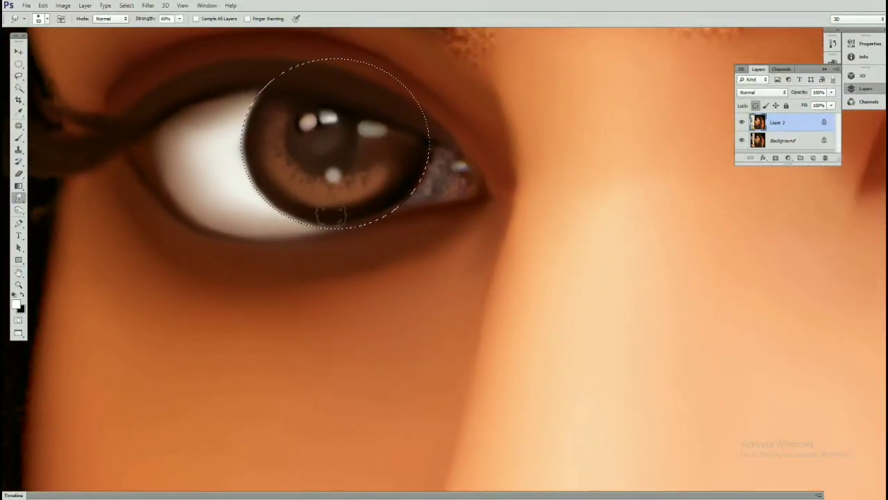
{"action": "mouse_move", "coordinate": [412, 172]}
{"action": "left_mouse_down"}
{"action": "mouse_move", "coordinate": [407, 139]}
{"action": "mouse_move", "coordinate": [410, 180]}
{"action": "left_mouse_up"}
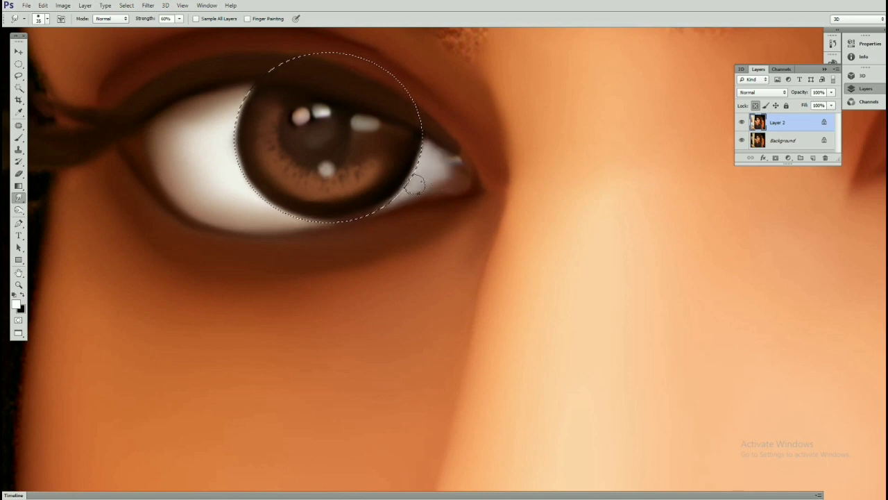
- Move the view over the other eye and place the first pen path point at its inner corner
{"action": "mouse_move", "coordinate": [413, 200]}
{"action": "left_mouse_down"}
{"action": "mouse_move", "coordinate": [444, 161]}
{"action": "mouse_move", "coordinate": [481, 182]}
{"action": "mouse_move", "coordinate": [389, 230]}
{"action": "mouse_move", "coordinate": [481, 175]}
{"action": "left_mouse_up"}
{"action": "scroll", "coordinate": [389, 177], "scroll_direction": "down", "scroll_amount": 2}
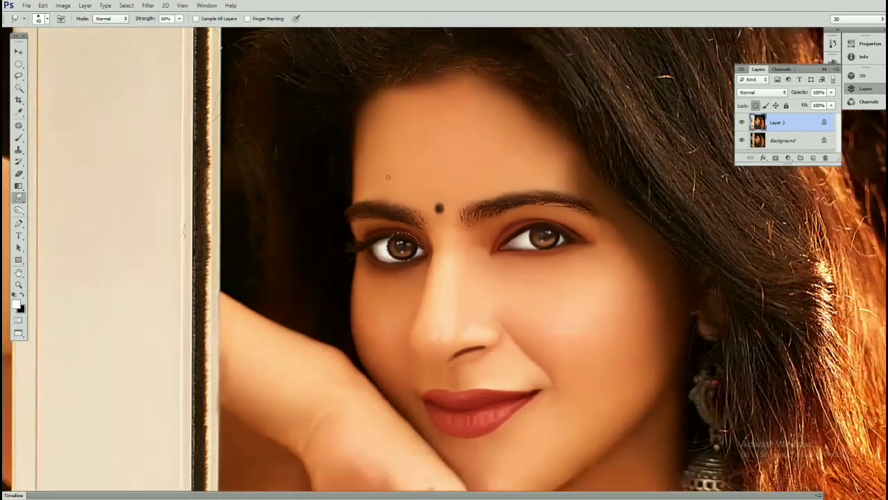
{"action": "scroll", "coordinate": [544, 252], "scroll_direction": "up", "scroll_amount": 2}
{"action": "scroll", "coordinate": [544, 252], "scroll_direction": "up", "scroll_amount": 2}
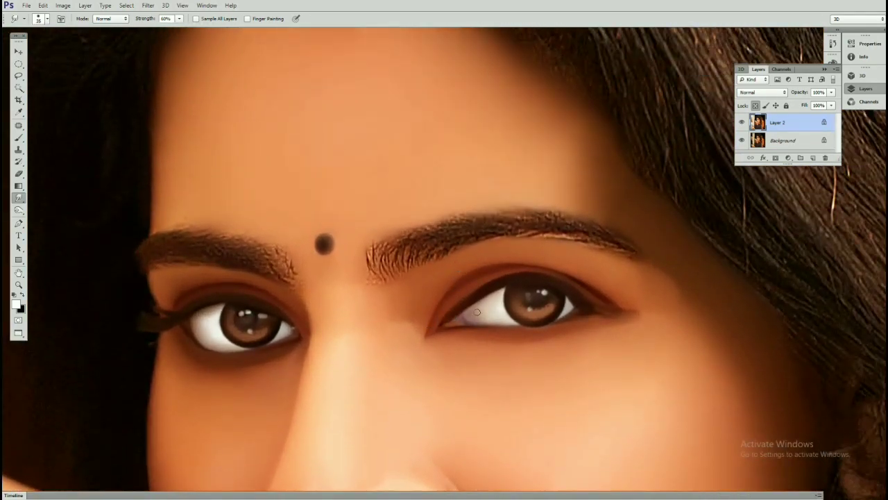
{"action": "key", "text": "p"}
{"action": "left_click", "coordinate": [446, 249]}
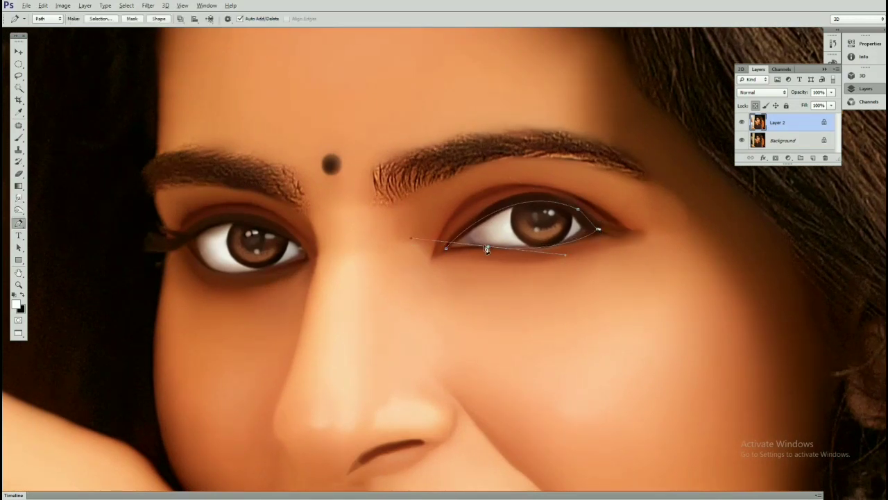
- Trace the second eye with a curved pen path and convert both eye paths to selections
{"action": "key", "text": "ctrl+Return"}
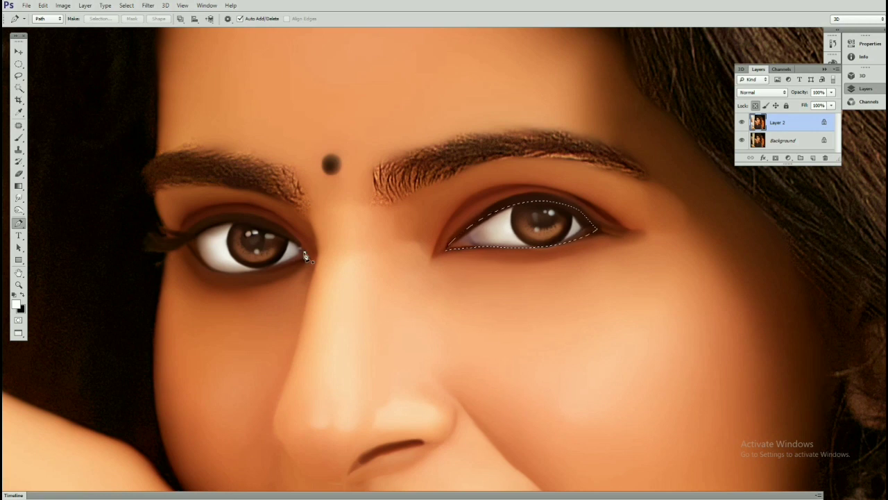
{"action": "left_click", "coordinate": [307, 257]}
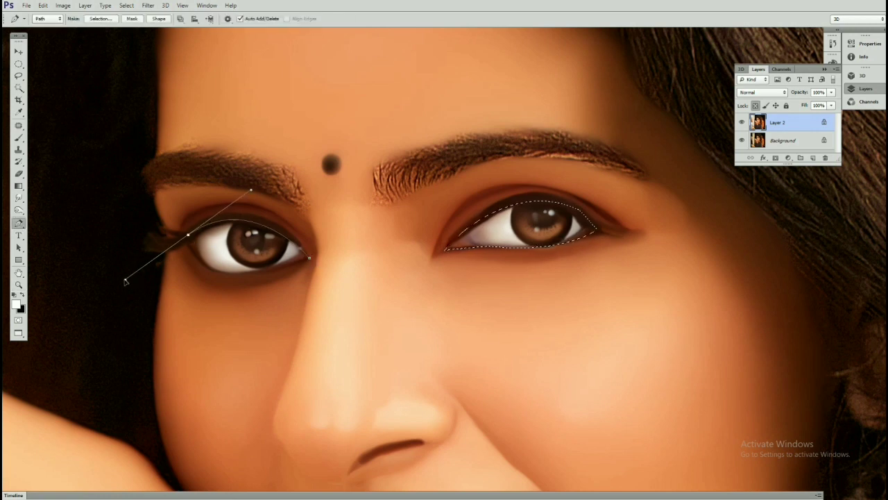
{"action": "left_click_drag", "start_coordinate": [126, 280], "coordinate": [114, 277]}
{"action": "left_click_drag", "start_coordinate": [242, 275], "coordinate": [278, 271]}
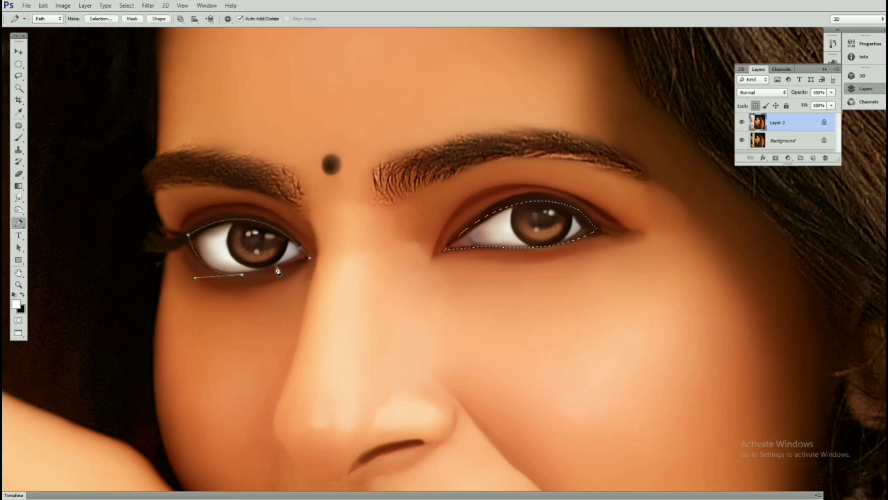
{"action": "left_click", "coordinate": [309, 258]}
{"action": "key", "text": "ctrl+Return"}
- Feather the eye selection by 1 px and add a new layer for the outline
{"action": "key", "text": "m"}
{"action": "right_click", "coordinate": [428, 202]}
{"action": "left_click", "coordinate": [454, 241]}
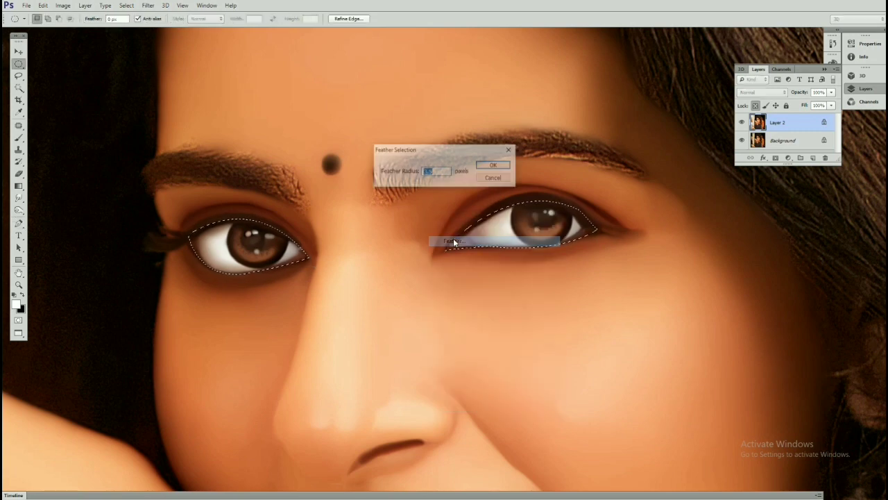
{"action": "type", "text": "1"}
{"action": "key", "text": "Return"}
{"action": "key", "text": "ctrl+shift+n"}
{"action": "key", "text": "Return"}
- Try a dark brown stroke around the eye selections, then undo it
{"action": "key", "text": "i"}
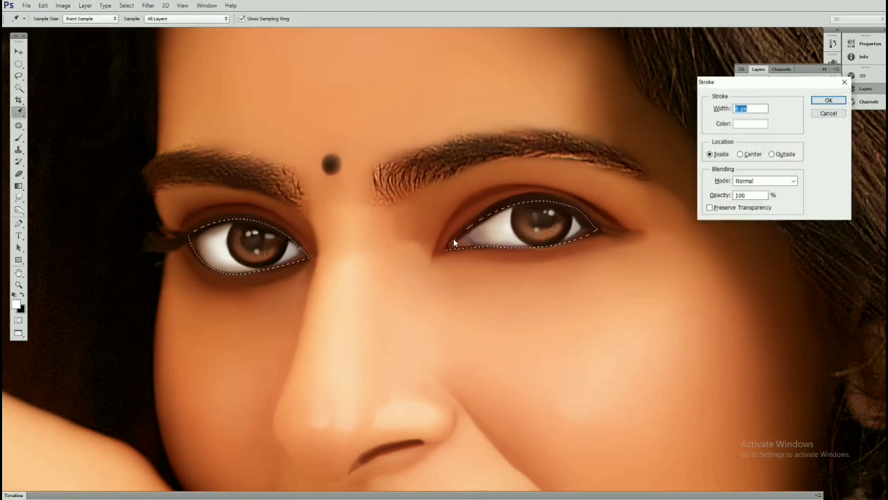
{"action": "left_click", "coordinate": [750, 123]}
{"action": "left_click", "coordinate": [640, 250]}
{"action": "left_click", "coordinate": [755, 148]}
{"action": "key", "text": "Return"}
{"action": "key", "text": "m"}
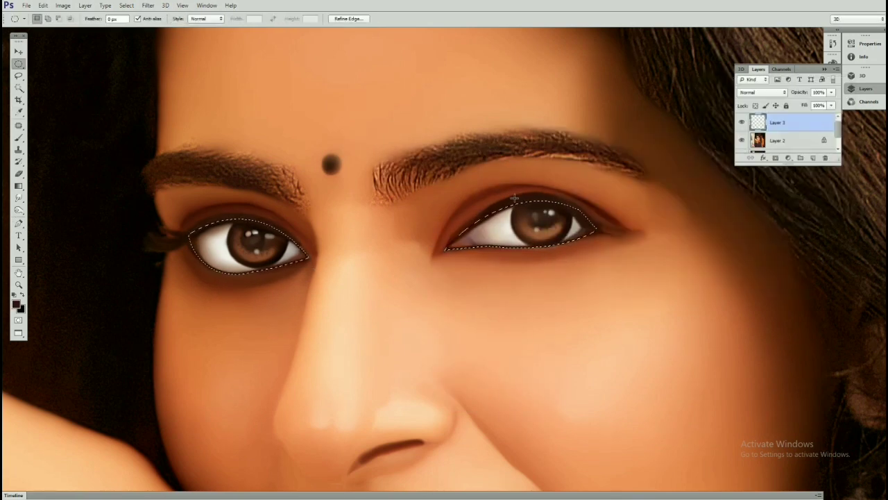
{"action": "key", "text": "i"}
- Stroke the eye selections with a 15 px dark outline and zoom in on the eyes
{"action": "key", "text": "alt+e"}
{"action": "type", "text": "s"}
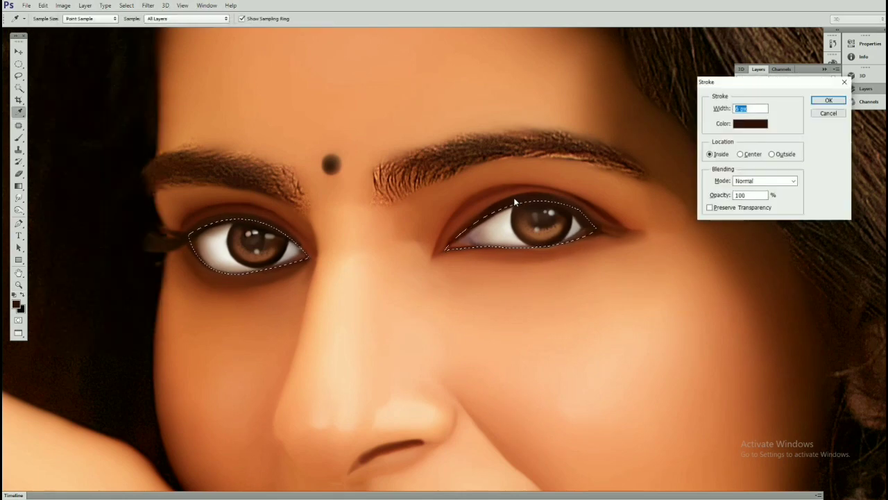
{"action": "type", "text": "15"}
{"action": "left_click", "coordinate": [750, 123]}
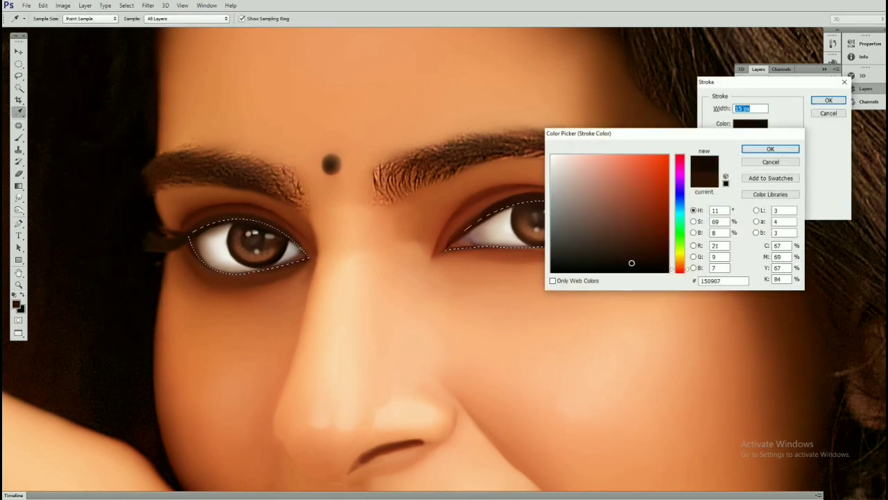
{"action": "key", "text": "Return"}
{"action": "key", "text": "Return"}
{"action": "key", "text": "z"}
{"action": "left_click", "coordinate": [563, 231]}
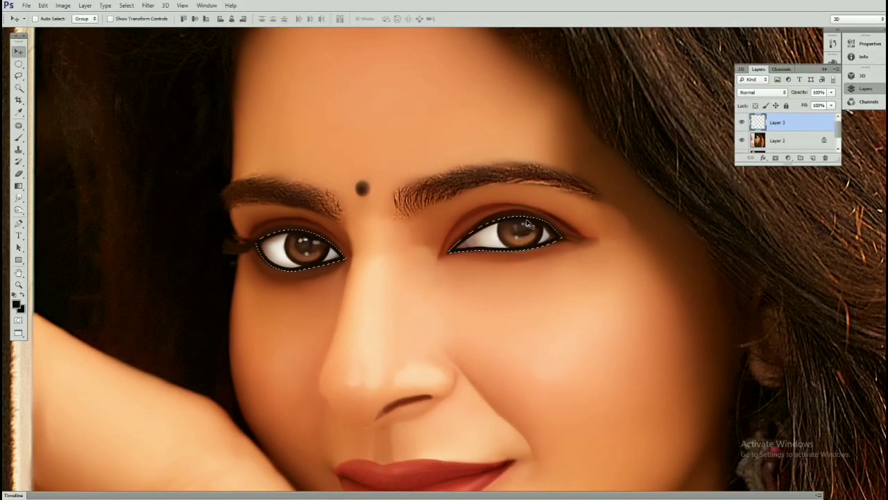
- Soften the selection and blur the eye outline with a Gaussian Blur of about 2.3 px
{"action": "key", "text": "m"}
{"action": "right_click", "coordinate": [526, 221]}
{"action": "left_click", "coordinate": [542, 245]}
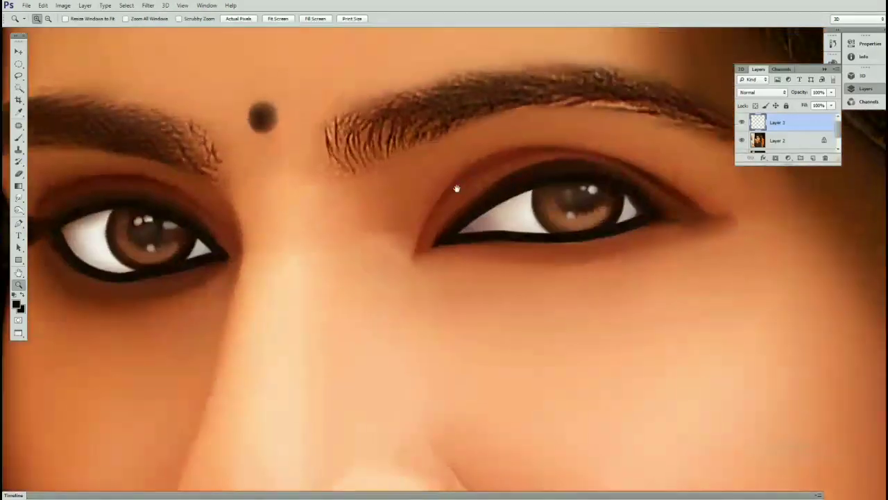
{"action": "left_click", "coordinate": [147, 5]}
{"action": "left_click", "coordinate": [289, 168]}
{"action": "left_click_drag", "start_coordinate": [669, 219], "coordinate": [659, 221]}
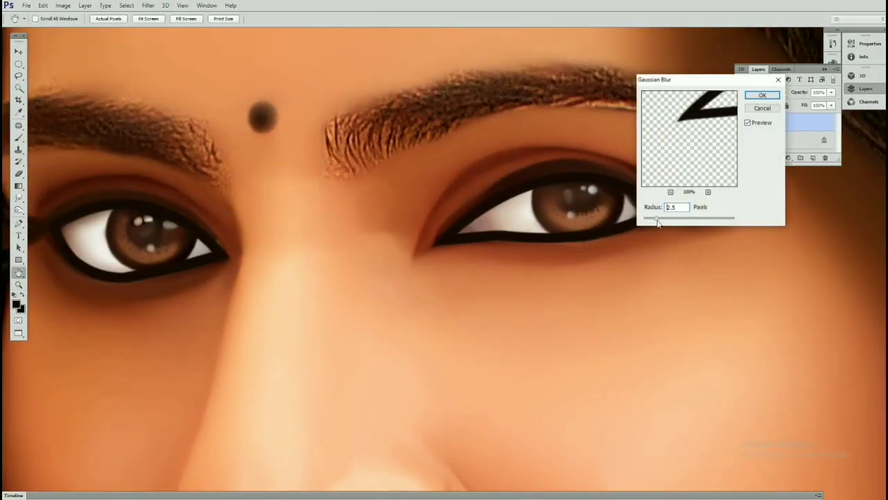
{"action": "left_click", "coordinate": [761, 102]}
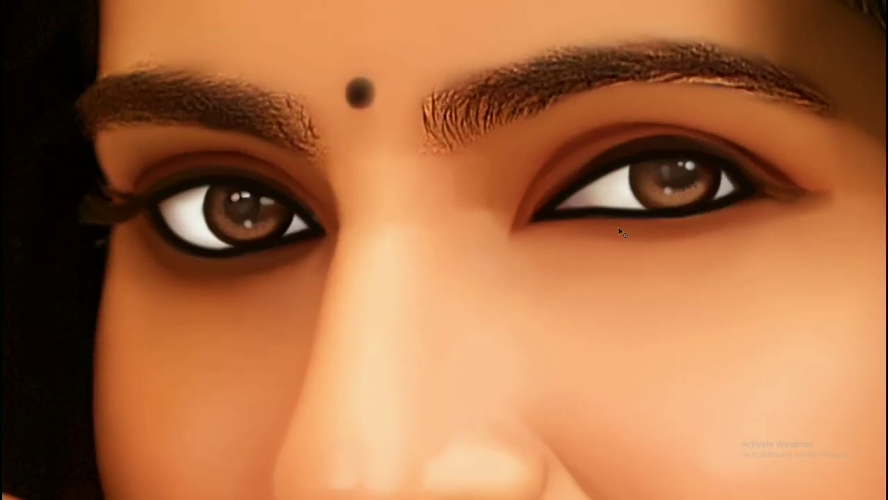
- Path a thick outline around the left eye, then deselect and delete it
{"action": "left_click_drag", "start_coordinate": [148, 194], "coordinate": [33, 259]}
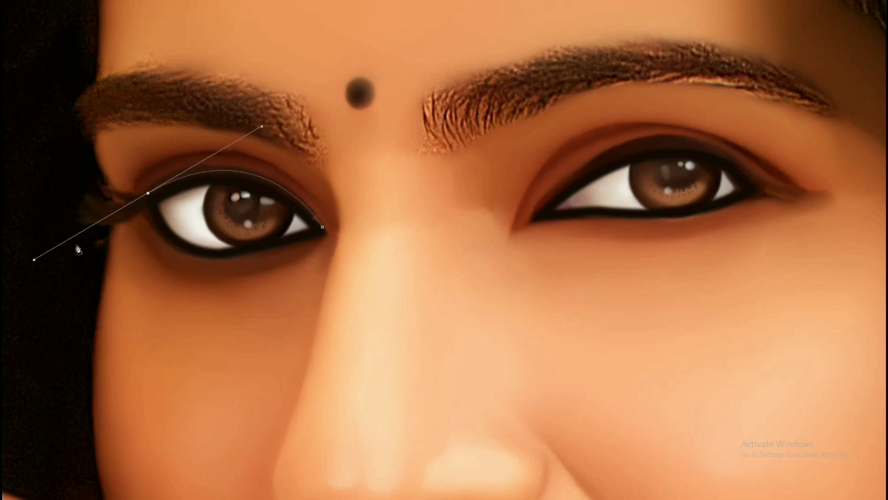
{"action": "left_click_drag", "start_coordinate": [182, 253], "coordinate": [229, 275]}
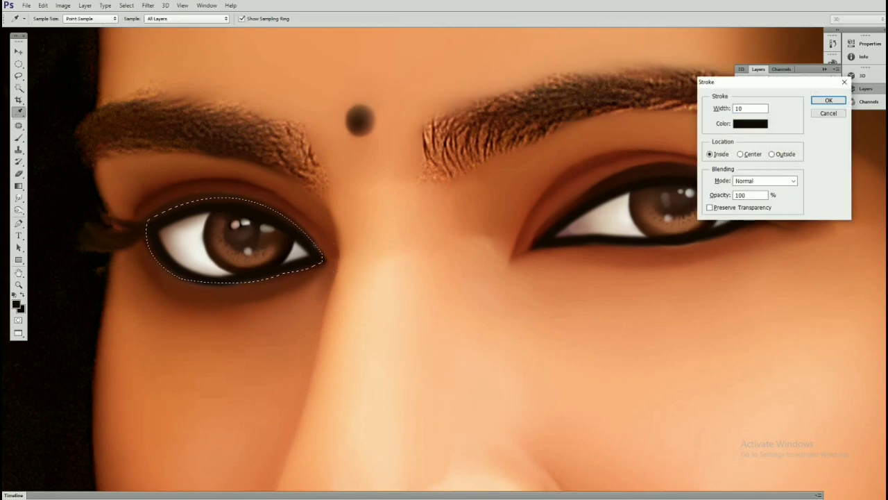
{"action": "left_click", "coordinate": [771, 154]}
{"action": "key", "text": "Return"}
{"action": "key", "text": "ctrl+d"}
{"action": "key", "text": "v"}
{"action": "key", "text": "Delete"}
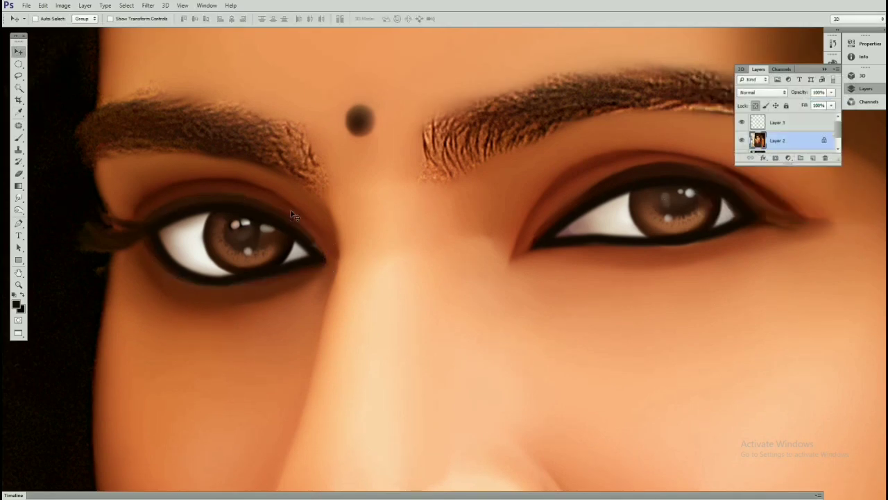
- Take up the Burn tool and pan over the eye area to deepen the shadows
{"action": "key", "text": "o"}
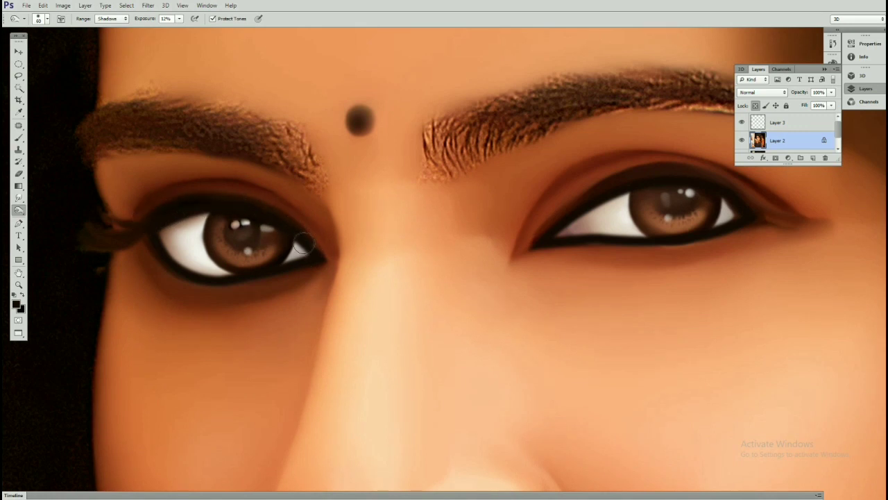
{"action": "scroll", "coordinate": [505, 179], "scroll_direction": "right", "scroll_amount": 3}
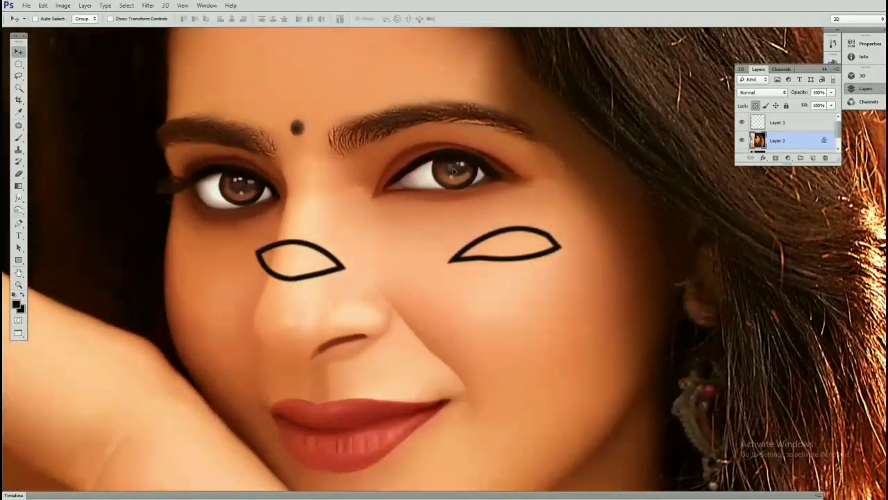
{"action": "scroll", "coordinate": [539, 243], "scroll_direction": "down", "scroll_amount": 5}
{"action": "scroll", "coordinate": [539, 243], "scroll_direction": "up", "scroll_amount": 5}
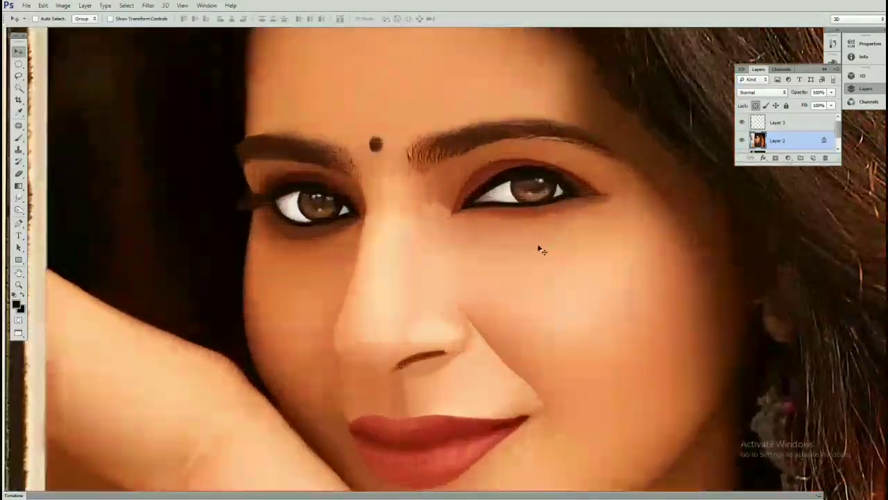
{"action": "key", "text": "w"}
{"action": "left_click", "coordinate": [560, 238], "text": "shift"}
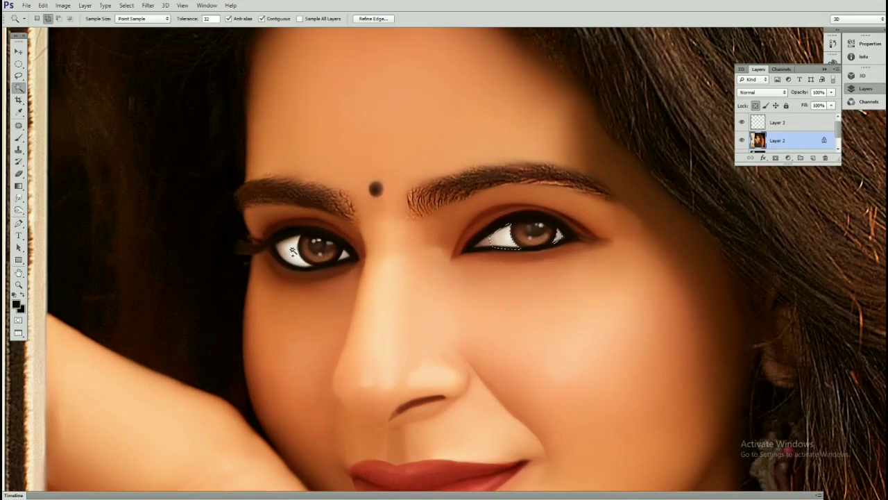
{"action": "right_click", "coordinate": [361, 229]}
{"action": "left_click", "coordinate": [417, 263]}
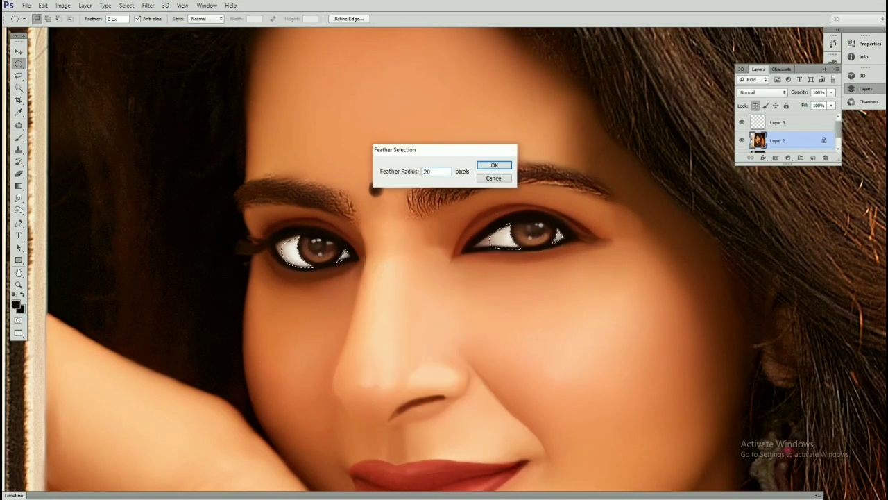
{"action": "key", "text": "Return"}
{"action": "key", "text": "ctrl+b"}
{"action": "key", "text": "Return"}
{"action": "key", "text": "ctrl+d"}
{"action": "key", "text": "v"}
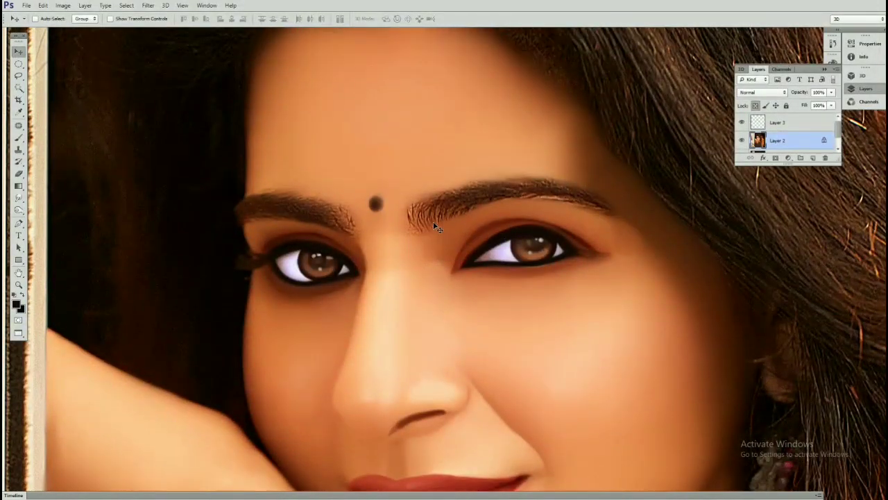
{"action": "key", "text": "r"}
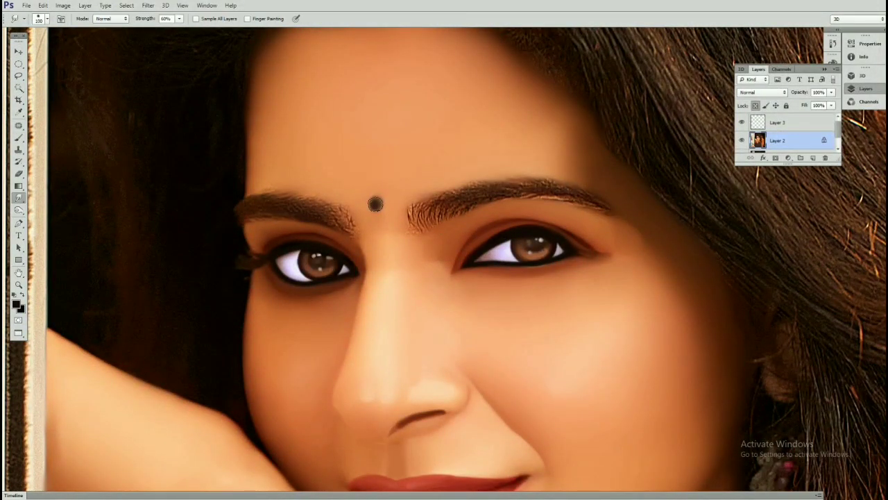
{"action": "key", "text": "v"}
{"action": "scroll", "coordinate": [460, 220], "scroll_direction": "down", "scroll_amount": 3}
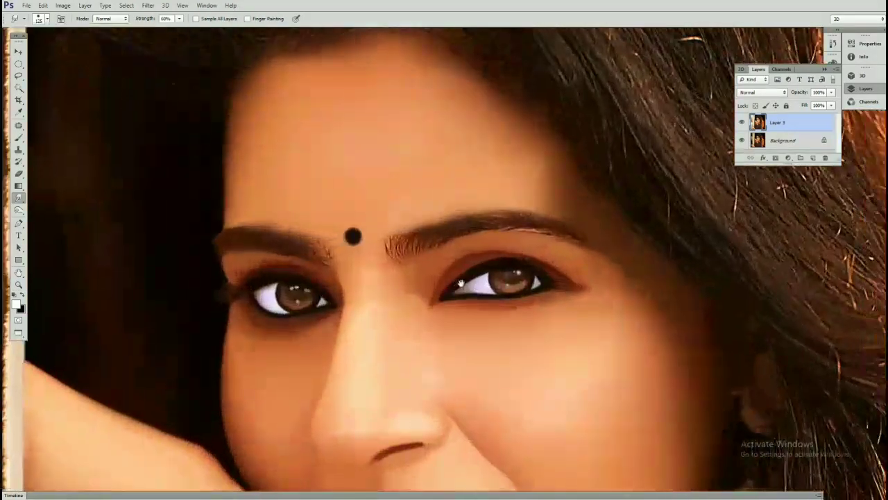
- Set the Smudge brush's size to follow pen pressure and turn on stroke smoothing
{"action": "left_click", "coordinate": [20, 199]}
{"action": "key", "text": "F5"}
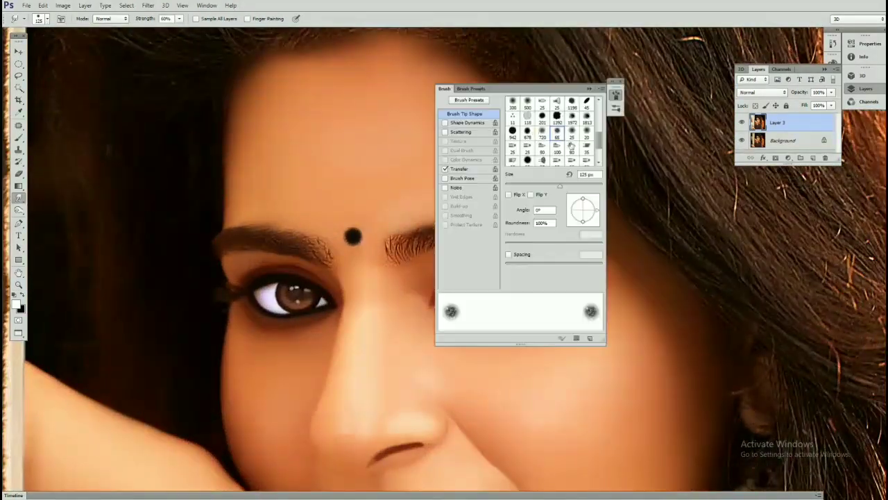
{"action": "left_click", "coordinate": [466, 123]}
{"action": "left_click", "coordinate": [567, 131]}
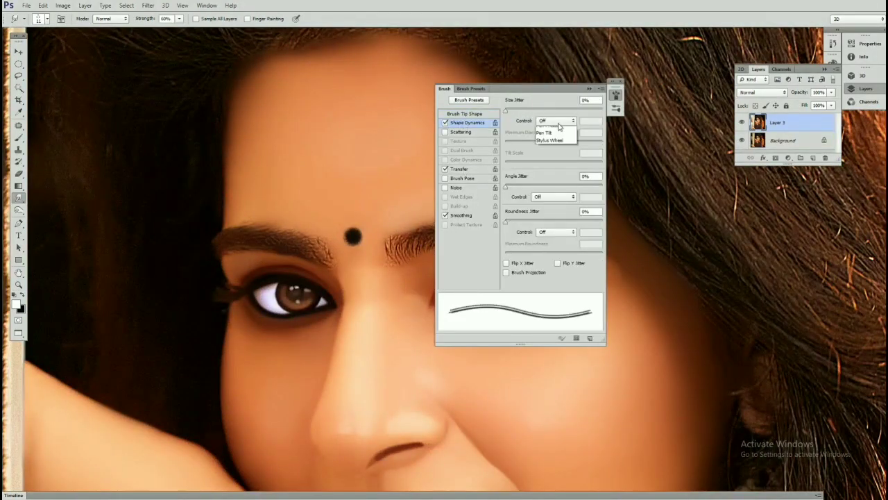
{"action": "left_click", "coordinate": [545, 135]}
{"action": "left_click", "coordinate": [459, 169]}
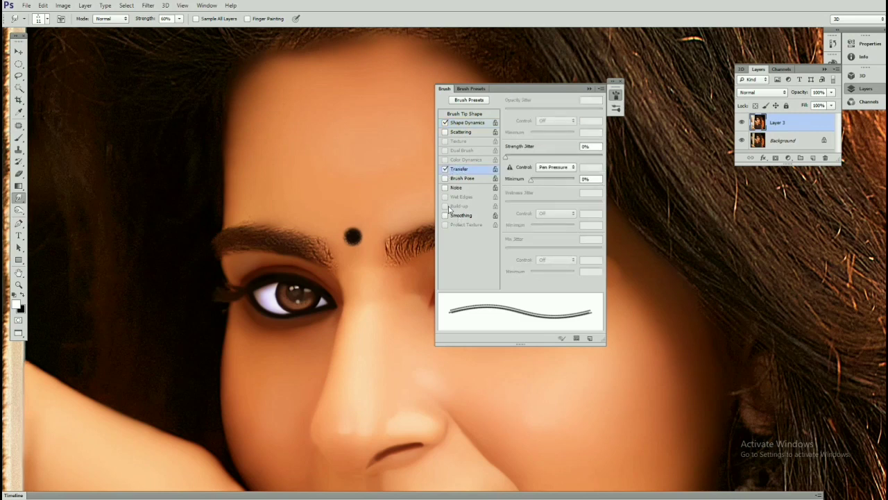
{"action": "left_click", "coordinate": [444, 215]}
{"action": "left_click", "coordinate": [465, 114]}
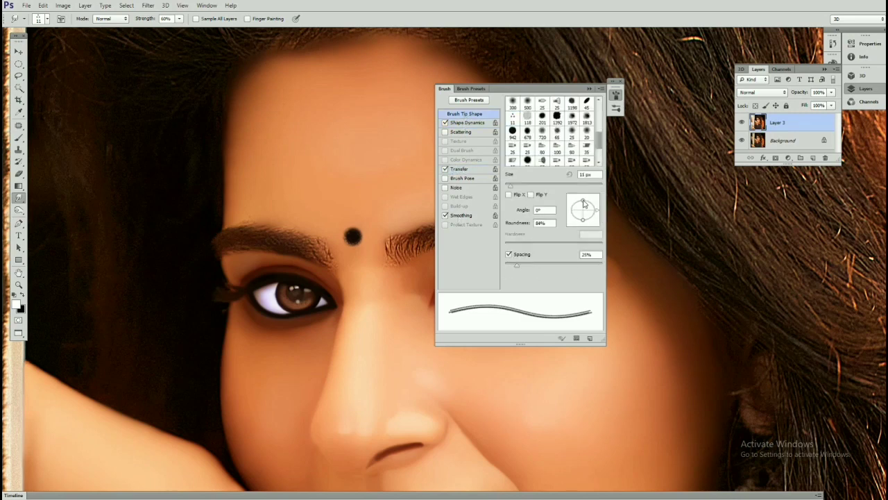
{"action": "left_click", "coordinate": [621, 82]}
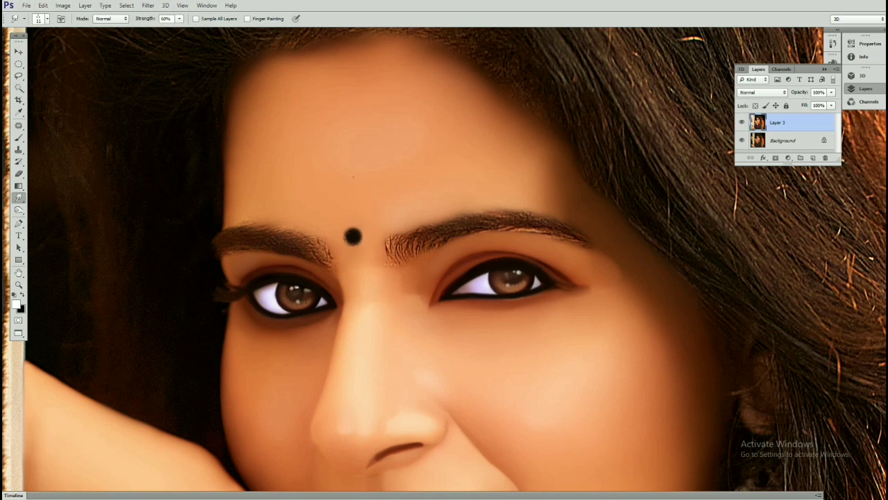
{"action": "left_click", "coordinate": [168, 18]}
{"action": "type", "text": "85"}
- Raise smudge strength to 85%, duplicate Layer 3, and pull the inner eyebrow hairs into strands
{"action": "key", "text": "Return"}
{"action": "scroll", "coordinate": [435, 236], "scroll_direction": "up", "scroll_amount": 5}
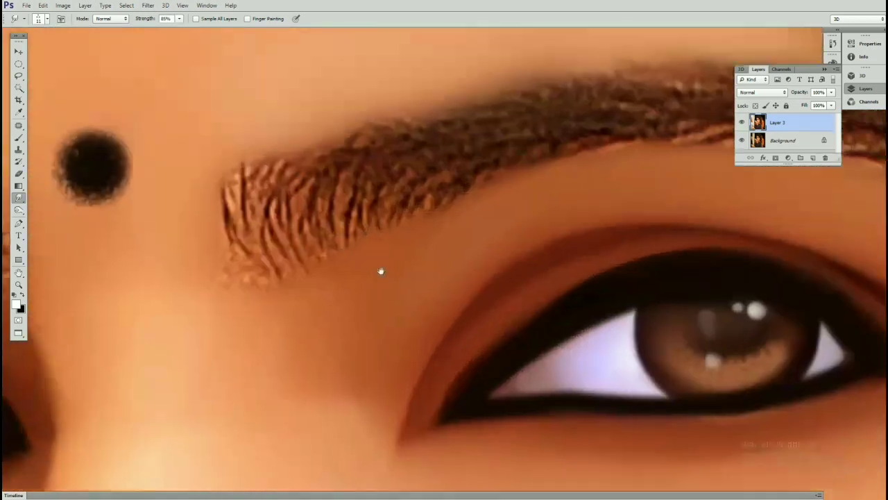
{"action": "key", "text": "ctrl+j"}
{"action": "left_click_drag", "start_coordinate": [336, 233], "coordinate": [340, 248]}
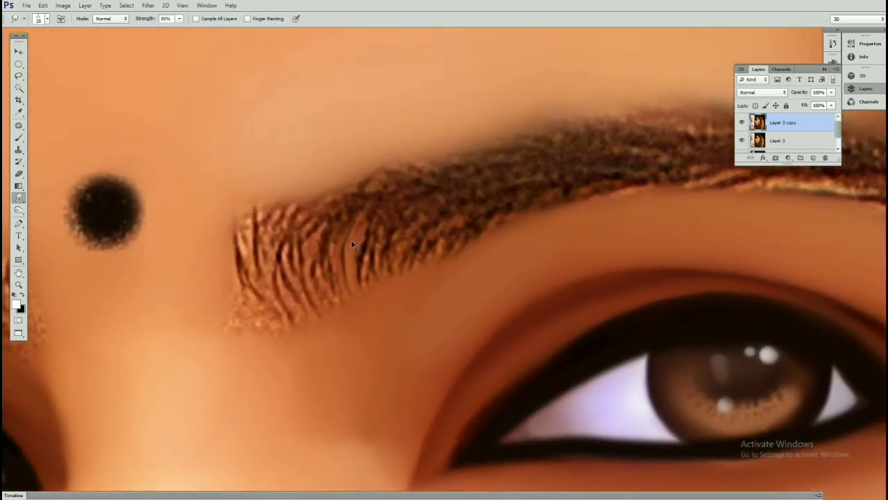
{"action": "left_click_drag", "start_coordinate": [357, 208], "coordinate": [339, 279]}
{"action": "left_click_drag", "start_coordinate": [362, 168], "coordinate": [319, 271]}
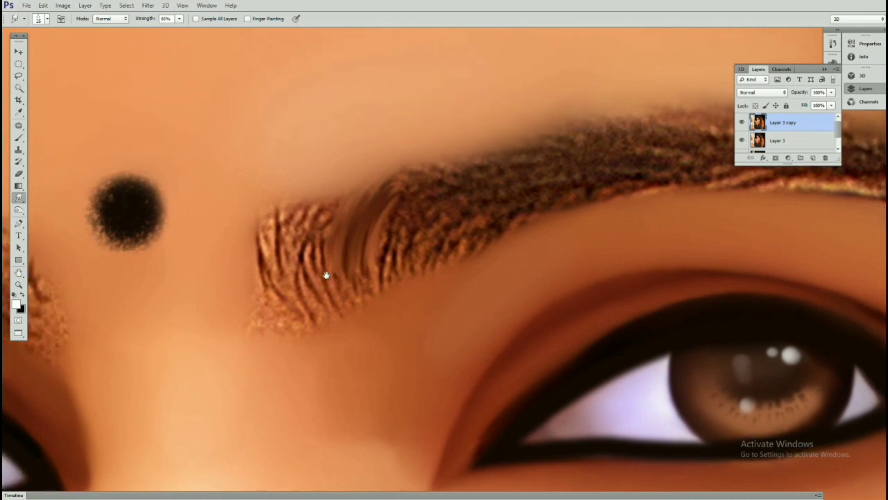
{"action": "left_click_drag", "start_coordinate": [340, 183], "coordinate": [322, 305]}
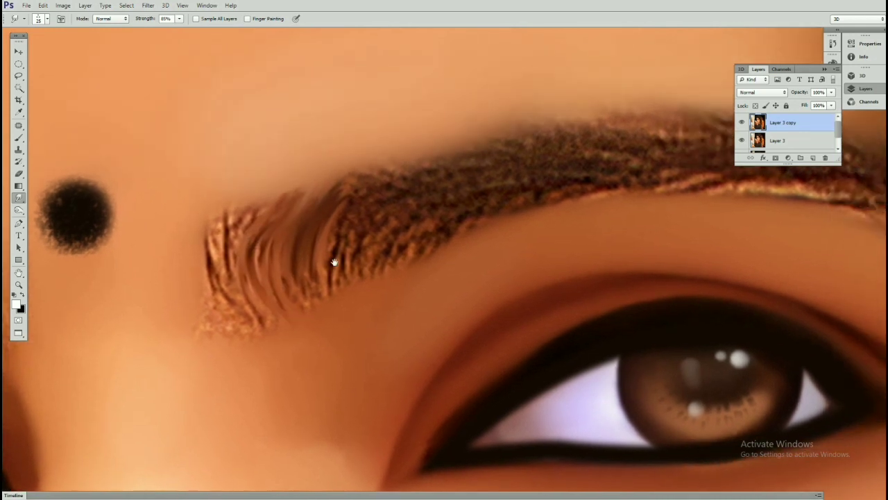
{"action": "mouse_move", "coordinate": [364, 208]}
{"action": "left_mouse_down"}
{"action": "mouse_move", "coordinate": [326, 274]}
{"action": "mouse_move", "coordinate": [340, 218]}
{"action": "left_mouse_up"}
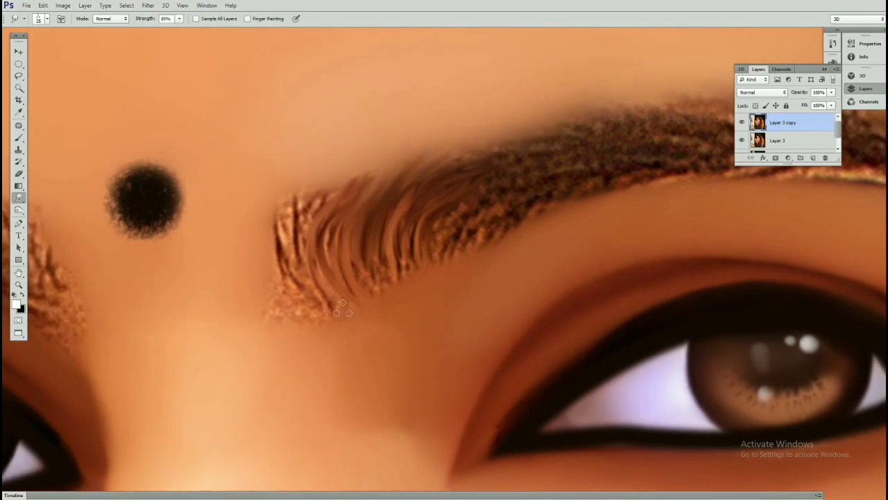
- Smudge the eyebrow's inner end and inner edge into soft streaks
{"action": "left_click_drag", "start_coordinate": [319, 305], "coordinate": [292, 256]}
{"action": "mouse_move", "coordinate": [291, 315]}
{"action": "left_mouse_down"}
{"action": "mouse_move", "coordinate": [284, 218]}
{"action": "mouse_move", "coordinate": [308, 272]}
{"action": "left_mouse_up"}
{"action": "mouse_move", "coordinate": [285, 243]}
{"action": "left_mouse_down"}
{"action": "mouse_move", "coordinate": [303, 200]}
{"action": "mouse_move", "coordinate": [174, 246]}
{"action": "left_mouse_up"}
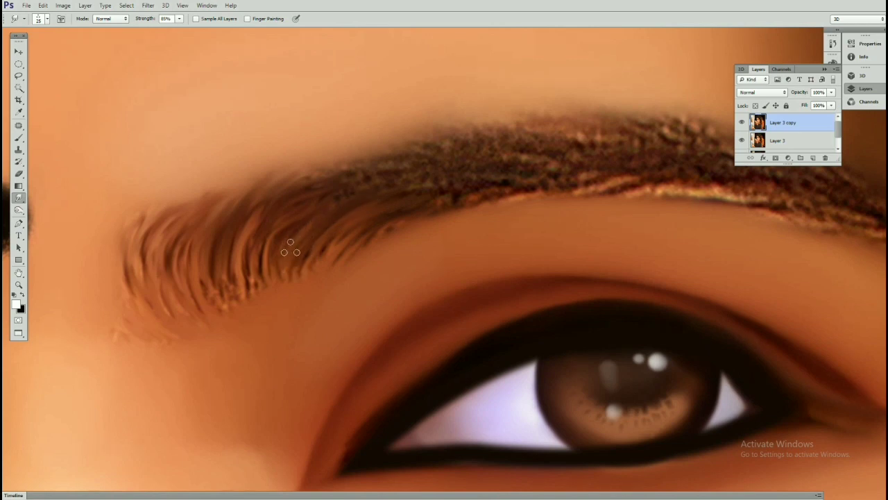
{"action": "left_click_drag", "start_coordinate": [267, 288], "coordinate": [312, 267]}
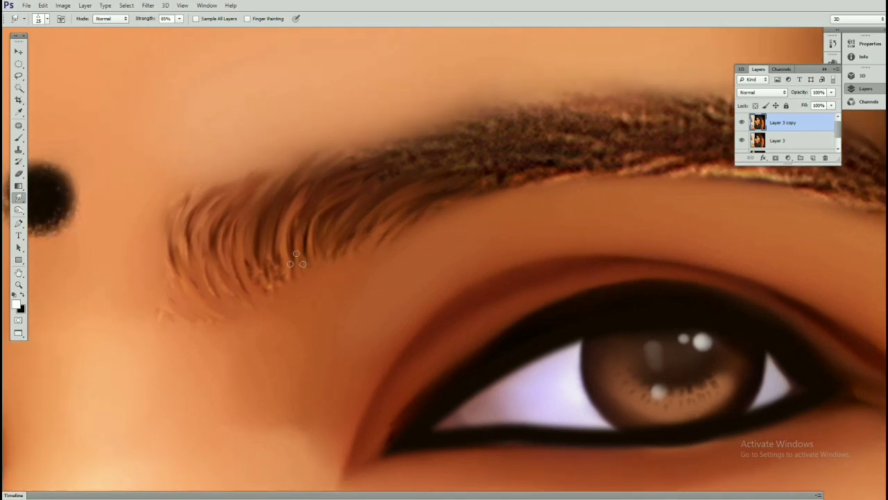
{"action": "left_click_drag", "start_coordinate": [291, 227], "coordinate": [215, 269]}
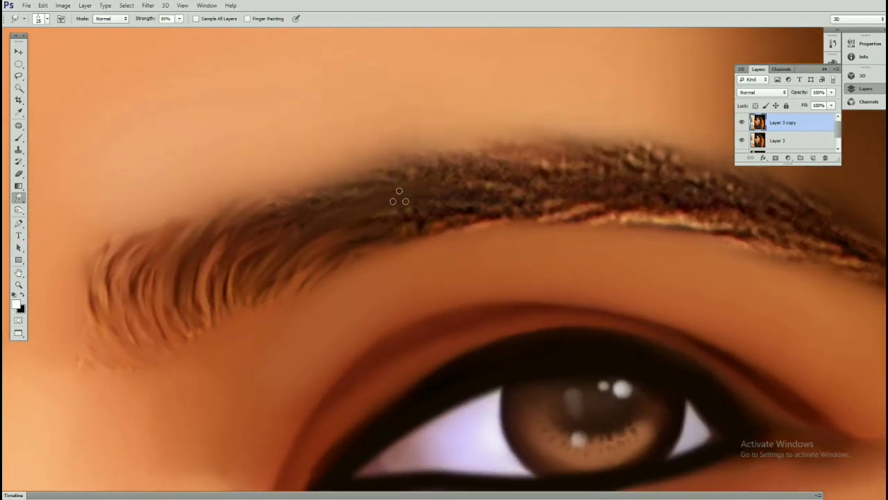
{"action": "left_click_drag", "start_coordinate": [396, 198], "coordinate": [285, 195]}
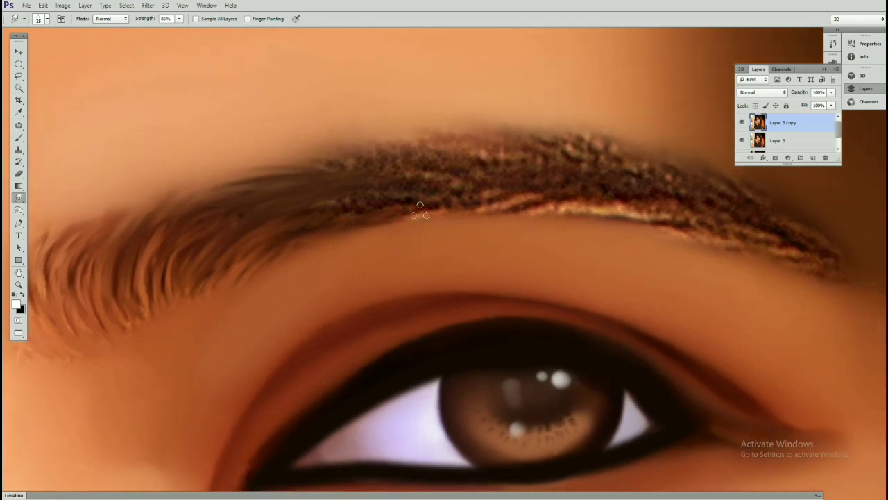
{"action": "left_click_drag", "start_coordinate": [396, 197], "coordinate": [301, 236]}
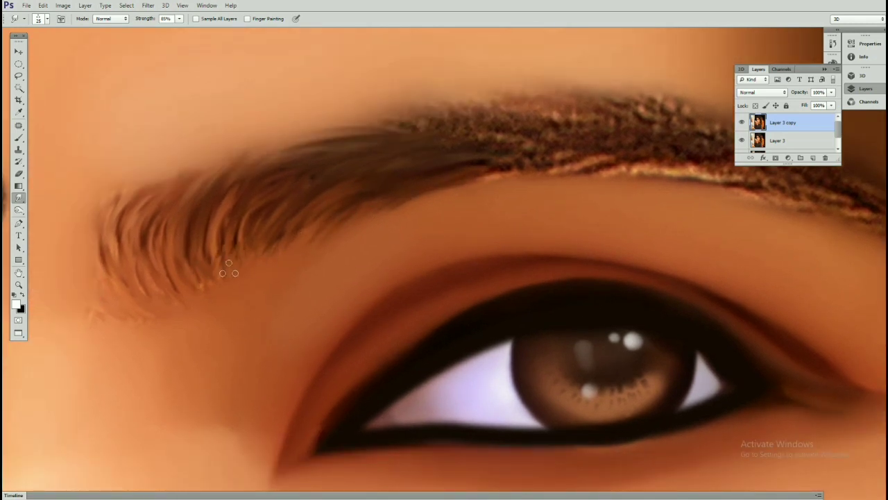
{"action": "left_click_drag", "start_coordinate": [239, 263], "coordinate": [136, 306]}
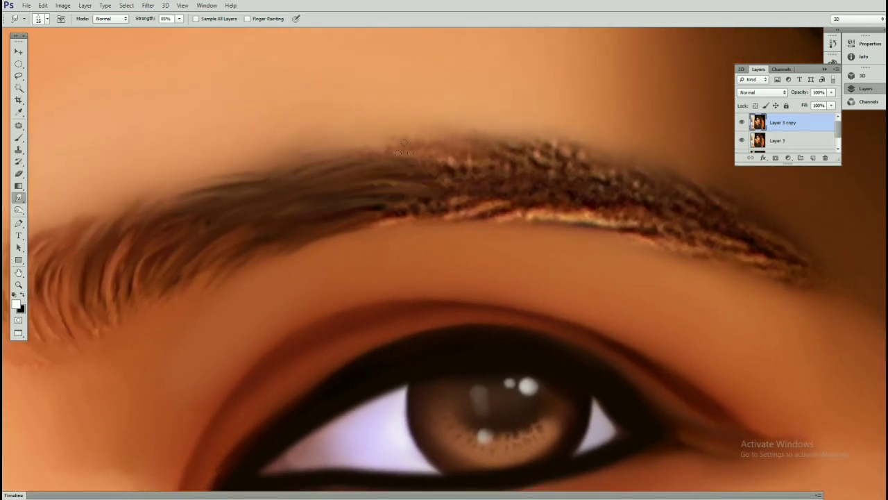
- Smooth the eyebrow's lower edge and outer end, then look over the whole eyebrow
{"action": "left_click_drag", "start_coordinate": [403, 148], "coordinate": [348, 138]}
{"action": "left_click_drag", "start_coordinate": [326, 194], "coordinate": [476, 178]}
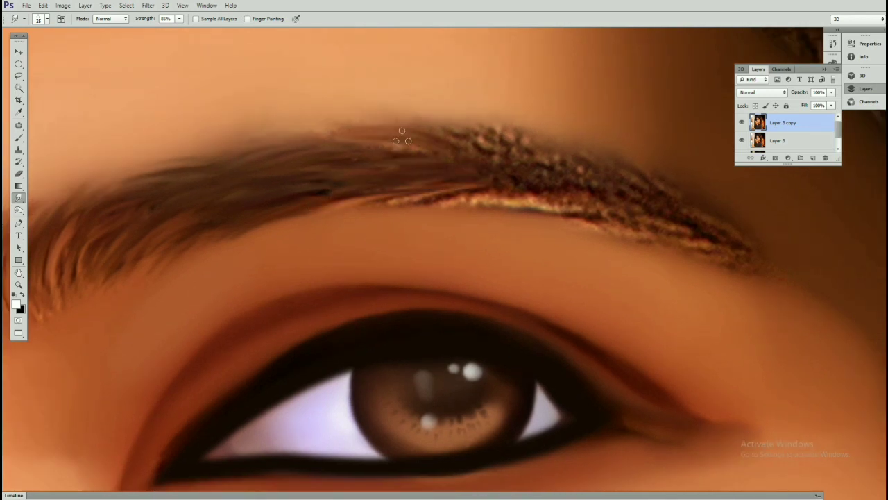
{"action": "mouse_move", "coordinate": [388, 152]}
{"action": "left_mouse_down"}
{"action": "mouse_move", "coordinate": [448, 163]}
{"action": "mouse_move", "coordinate": [410, 147]}
{"action": "left_mouse_up"}
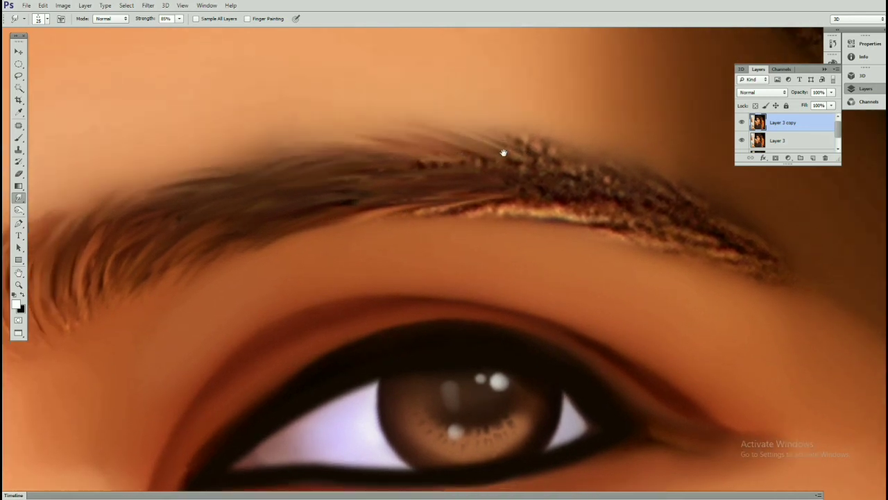
{"action": "mouse_move", "coordinate": [354, 160]}
{"action": "left_mouse_down"}
{"action": "mouse_move", "coordinate": [408, 165]}
{"action": "mouse_move", "coordinate": [456, 135]}
{"action": "mouse_move", "coordinate": [399, 115]}
{"action": "left_mouse_up"}
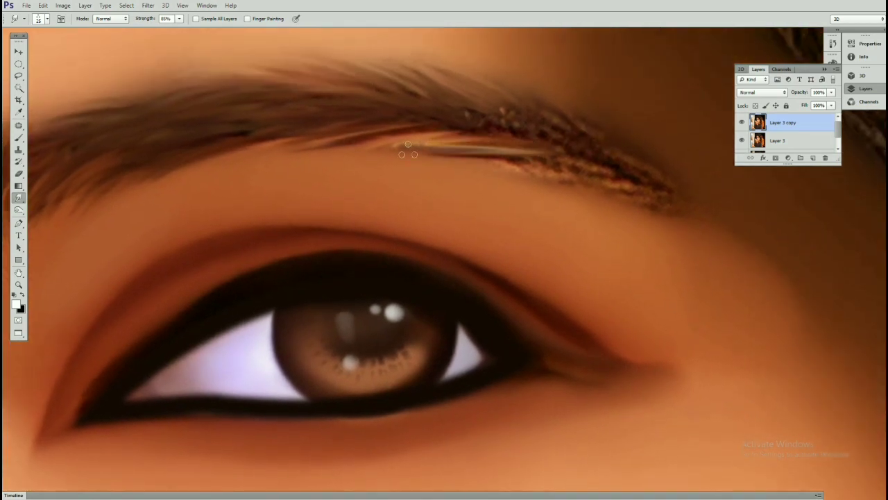
{"action": "left_click_drag", "start_coordinate": [590, 147], "coordinate": [485, 109]}
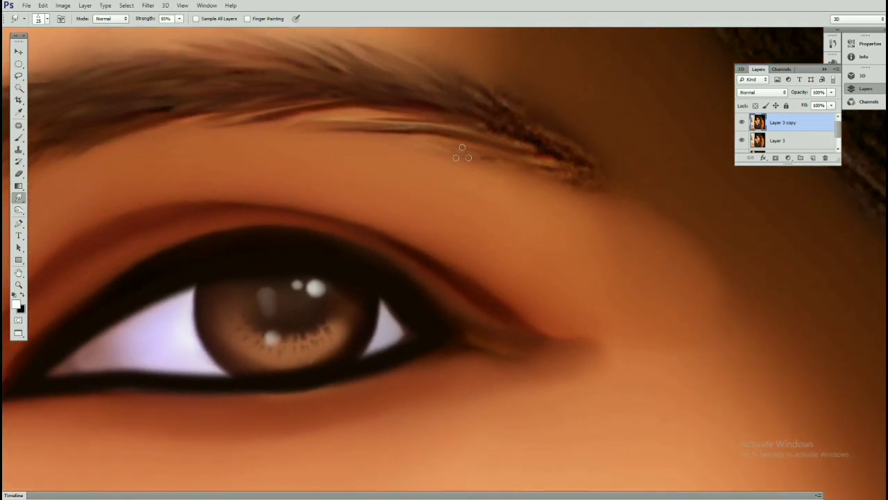
{"action": "mouse_move", "coordinate": [462, 153]}
{"action": "left_mouse_down"}
{"action": "mouse_move", "coordinate": [470, 139]}
{"action": "mouse_move", "coordinate": [481, 162]}
{"action": "mouse_move", "coordinate": [532, 182]}
{"action": "left_mouse_up"}
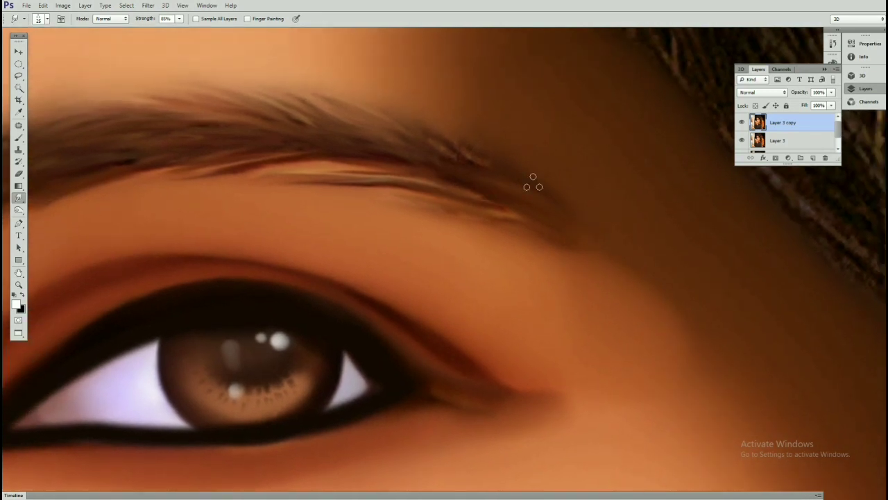
{"action": "left_click_drag", "start_coordinate": [406, 102], "coordinate": [495, 174]}
{"action": "mouse_move", "coordinate": [347, 117]}
{"action": "left_mouse_down"}
{"action": "mouse_move", "coordinate": [527, 155]}
{"action": "mouse_move", "coordinate": [531, 167]}
{"action": "mouse_move", "coordinate": [448, 134]}
{"action": "left_mouse_up"}
{"action": "mouse_move", "coordinate": [587, 134]}
{"action": "left_mouse_down"}
{"action": "mouse_move", "coordinate": [448, 115]}
{"action": "mouse_move", "coordinate": [573, 183]}
{"action": "mouse_move", "coordinate": [694, 194]}
{"action": "left_mouse_up"}
{"action": "left_click_drag", "start_coordinate": [430, 111], "coordinate": [551, 121]}
- Smudge the eyebrow's outer tail and top edge into smooth, flowing strands
{"action": "scroll", "coordinate": [403, 160], "scroll_direction": "down", "scroll_amount": 2}
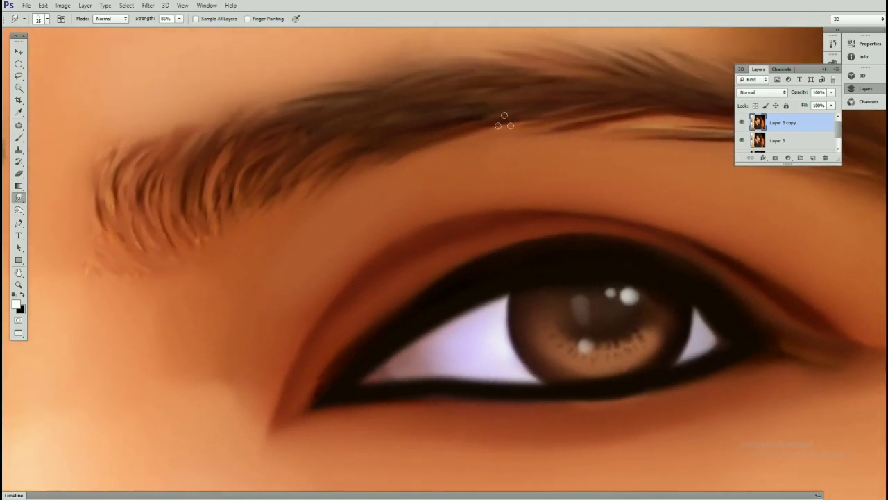
{"action": "scroll", "coordinate": [446, 175], "scroll_direction": "down", "scroll_amount": 3}
{"action": "scroll", "coordinate": [446, 174], "scroll_direction": "down", "scroll_amount": 2}
{"action": "scroll", "coordinate": [449, 191], "scroll_direction": "up", "scroll_amount": 5}
{"action": "scroll", "coordinate": [449, 192], "scroll_direction": "up", "scroll_amount": 2}
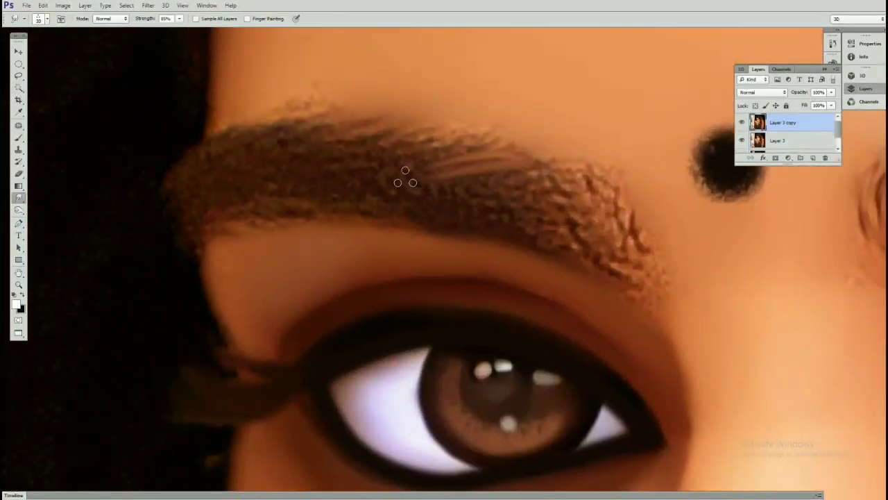
{"action": "scroll", "coordinate": [489, 201], "scroll_direction": "left", "scroll_amount": 2}
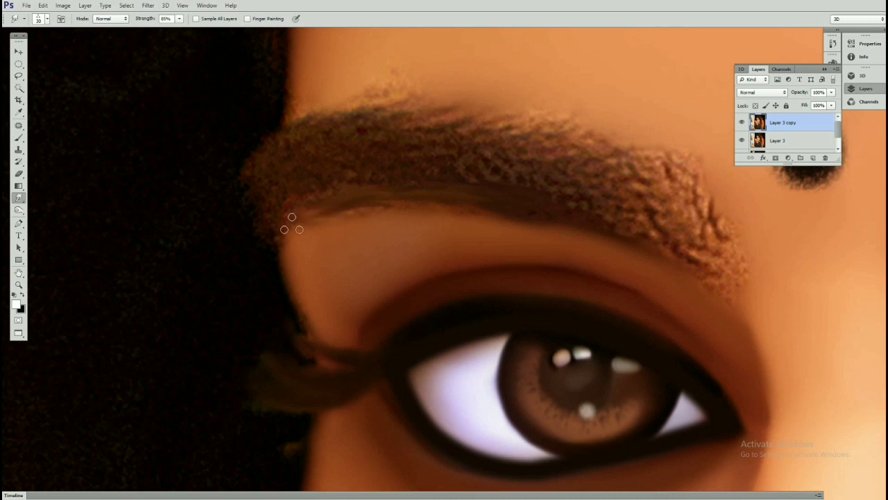
{"action": "scroll", "coordinate": [406, 159], "scroll_direction": "right", "scroll_amount": 5}
{"action": "left_click_drag", "start_coordinate": [552, 243], "coordinate": [505, 197]}
{"action": "scroll", "coordinate": [505, 197], "scroll_direction": "left", "scroll_amount": 3}
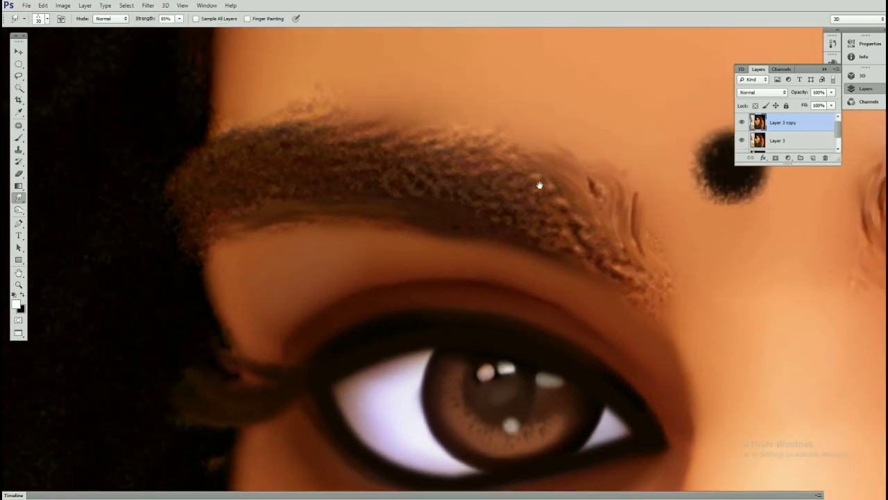
{"action": "scroll", "coordinate": [460, 163], "scroll_direction": "left", "scroll_amount": 2}
{"action": "mouse_move", "coordinate": [502, 154]}
{"action": "left_mouse_down"}
{"action": "mouse_move", "coordinate": [433, 149]}
{"action": "mouse_move", "coordinate": [285, 172]}
{"action": "left_mouse_up"}
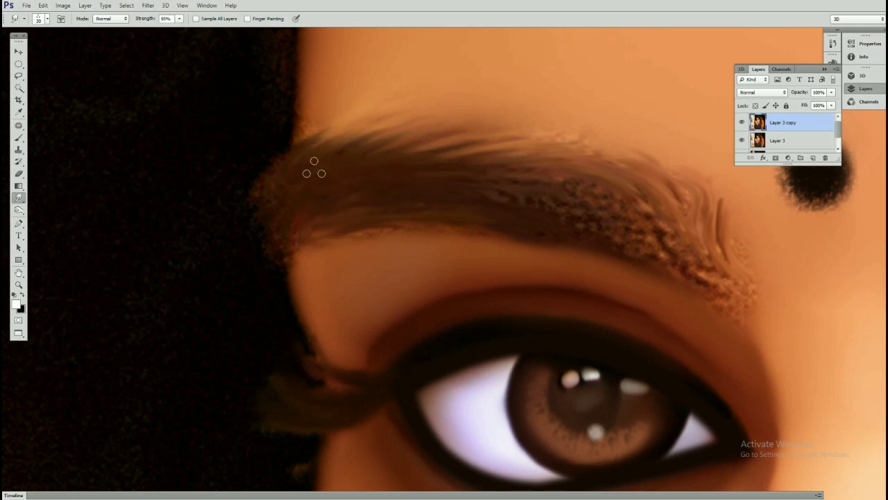
{"action": "scroll", "coordinate": [437, 217], "scroll_direction": "right", "scroll_amount": 4}
{"action": "scroll", "coordinate": [438, 217], "scroll_direction": "down", "scroll_amount": 1}
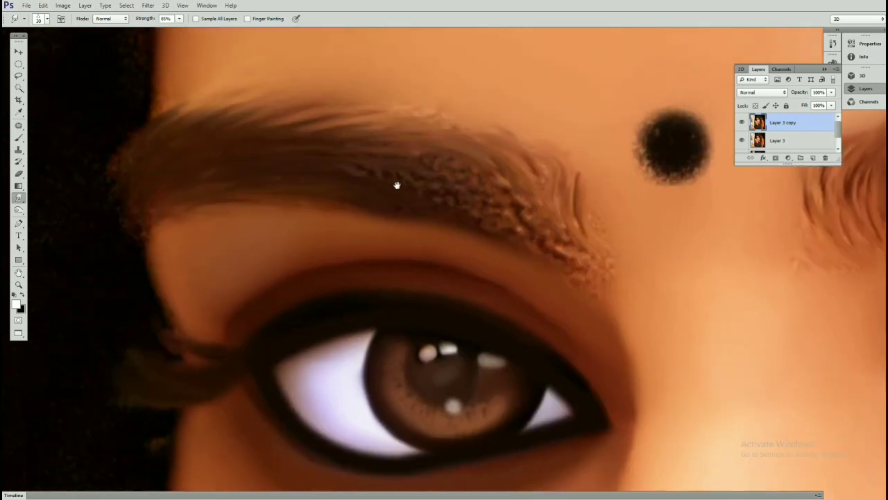
{"action": "left_click_drag", "start_coordinate": [396, 184], "coordinate": [511, 198]}
- Zoom out and pan until the whole painted face is visible
{"action": "scroll", "coordinate": [511, 199], "scroll_direction": "left", "scroll_amount": 1}
{"action": "scroll", "coordinate": [511, 199], "scroll_direction": "up", "scroll_amount": 1}
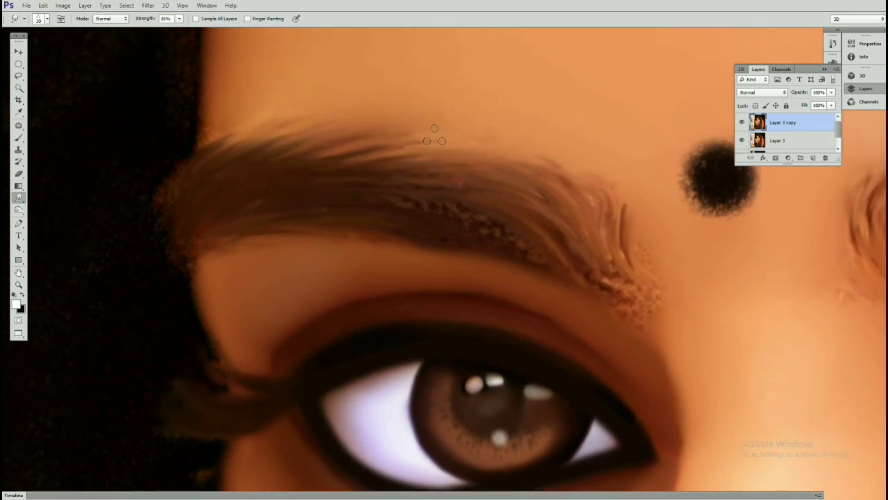
{"action": "scroll", "coordinate": [482, 160], "scroll_direction": "down", "scroll_amount": 1}
{"action": "scroll", "coordinate": [482, 160], "scroll_direction": "left", "scroll_amount": 1}
{"action": "scroll", "coordinate": [376, 149], "scroll_direction": "right", "scroll_amount": 1}
{"action": "scroll", "coordinate": [376, 149], "scroll_direction": "down", "scroll_amount": 1}
{"action": "scroll", "coordinate": [481, 162], "scroll_direction": "left", "scroll_amount": 2}
{"action": "scroll", "coordinate": [481, 163], "scroll_direction": "up", "scroll_amount": 1}
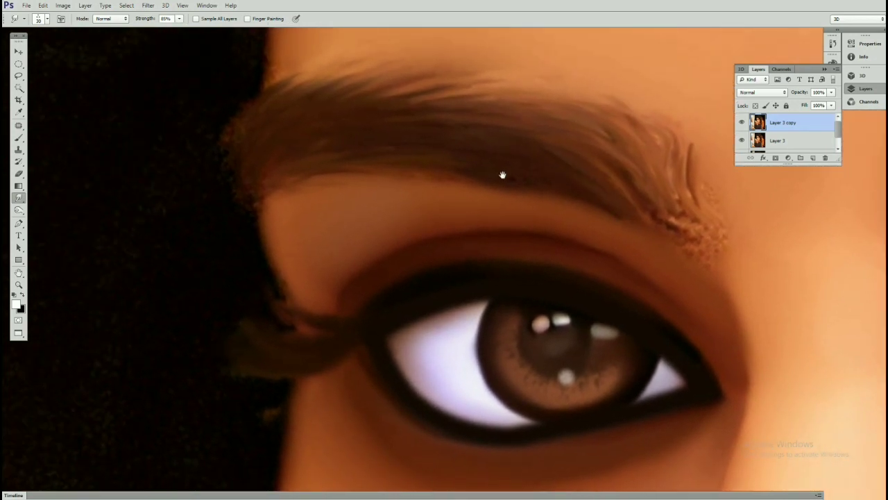
{"action": "scroll", "coordinate": [418, 160], "scroll_direction": "left", "scroll_amount": 1}
{"action": "scroll", "coordinate": [547, 170], "scroll_direction": "right", "scroll_amount": 4}
{"action": "scroll", "coordinate": [547, 170], "scroll_direction": "down", "scroll_amount": 1}
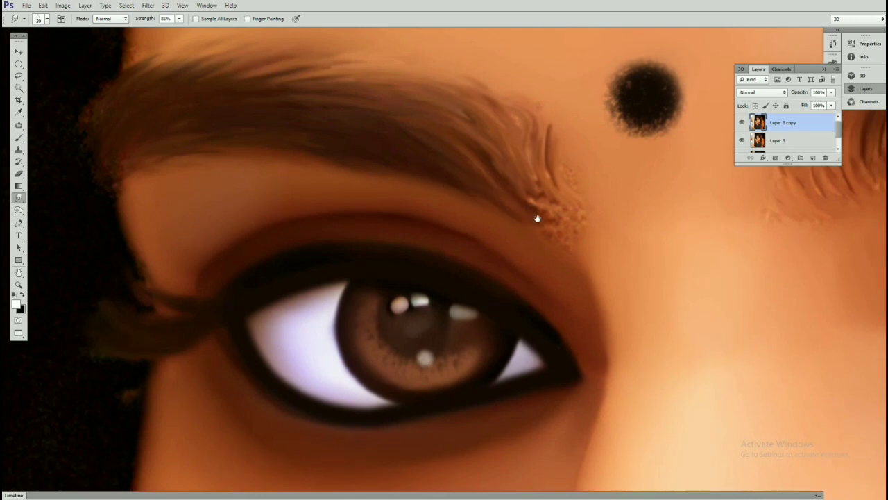
{"action": "scroll", "coordinate": [535, 215], "scroll_direction": "right", "scroll_amount": 1}
{"action": "scroll", "coordinate": [534, 214], "scroll_direction": "down", "scroll_amount": 1}
{"action": "scroll", "coordinate": [516, 182], "scroll_direction": "up", "scroll_amount": 1}
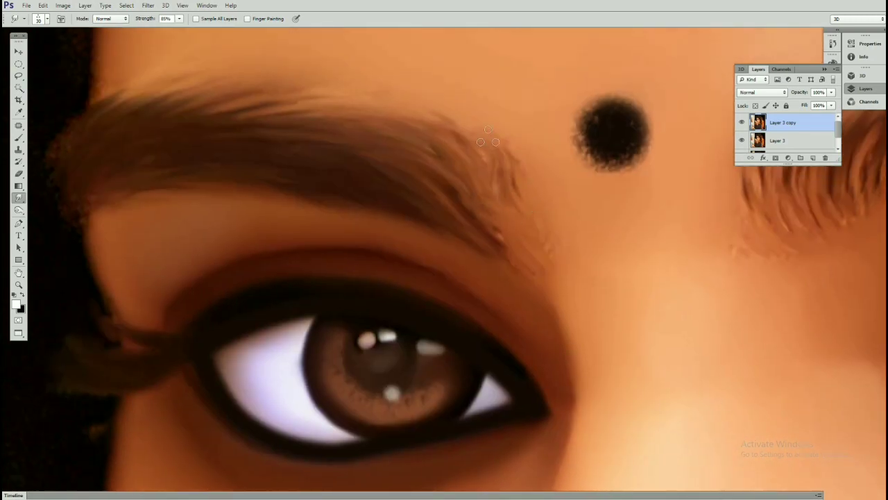
{"action": "scroll", "coordinate": [511, 178], "scroll_direction": "left", "scroll_amount": 1}
{"action": "scroll", "coordinate": [512, 179], "scroll_direction": "up", "scroll_amount": 1}
{"action": "scroll", "coordinate": [470, 127], "scroll_direction": "down", "scroll_amount": 2}
{"action": "scroll", "coordinate": [472, 139], "scroll_direction": "down", "scroll_amount": 5}
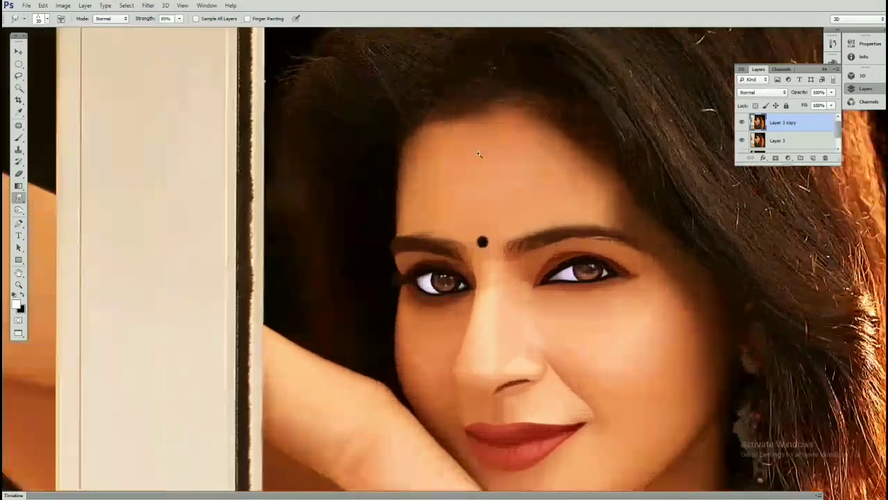
{"action": "scroll", "coordinate": [416, 229], "scroll_direction": "up", "scroll_amount": 3}
- Compare the last smudge stroke, then set the Smudge brush size to 80
{"action": "scroll", "coordinate": [404, 283], "scroll_direction": "up", "scroll_amount": 2}
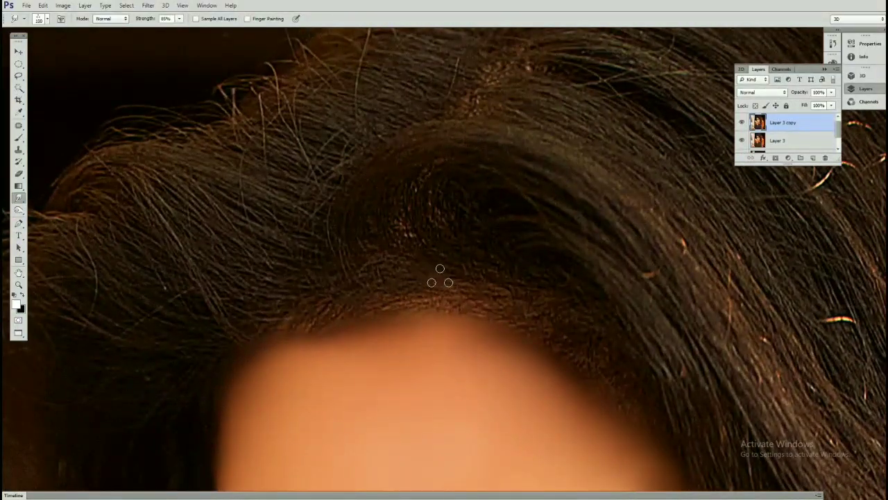
{"action": "key", "text": "ctrl+z"}
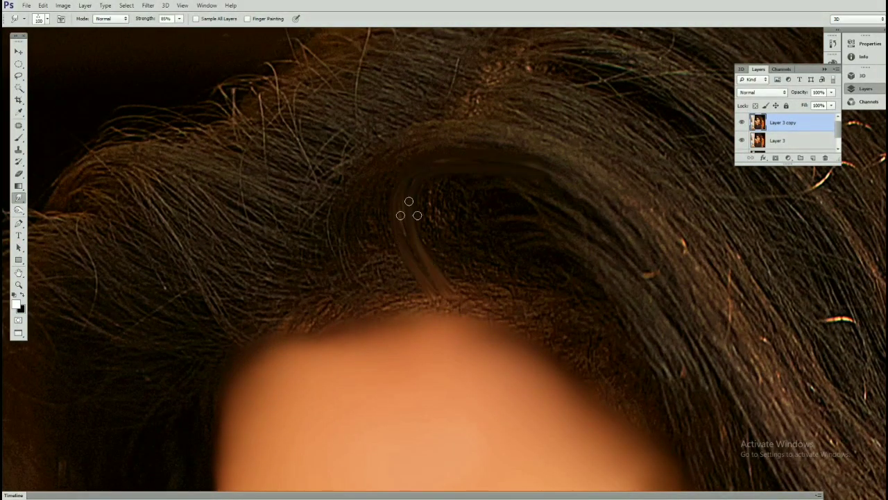
{"action": "key", "text": "ctrl+z"}
{"action": "key", "text": "ctrl+z"}
{"action": "key", "text": "ctrl+z"}
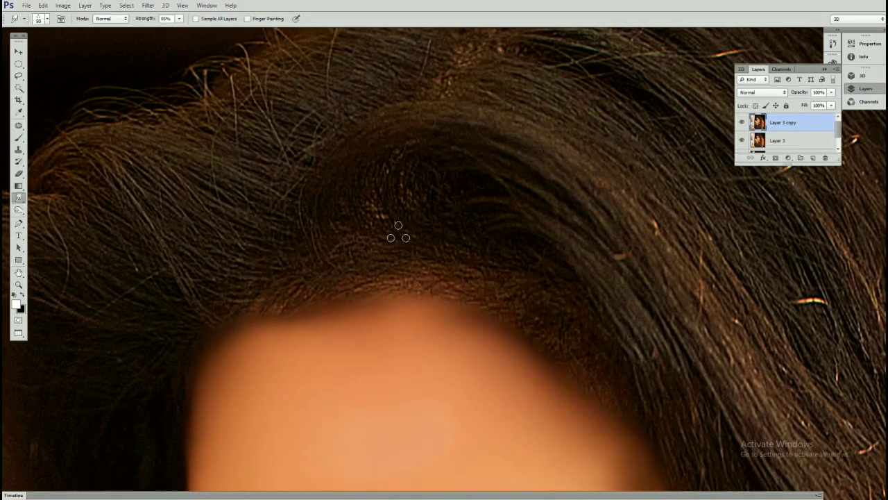
{"action": "key", "text": "F5"}
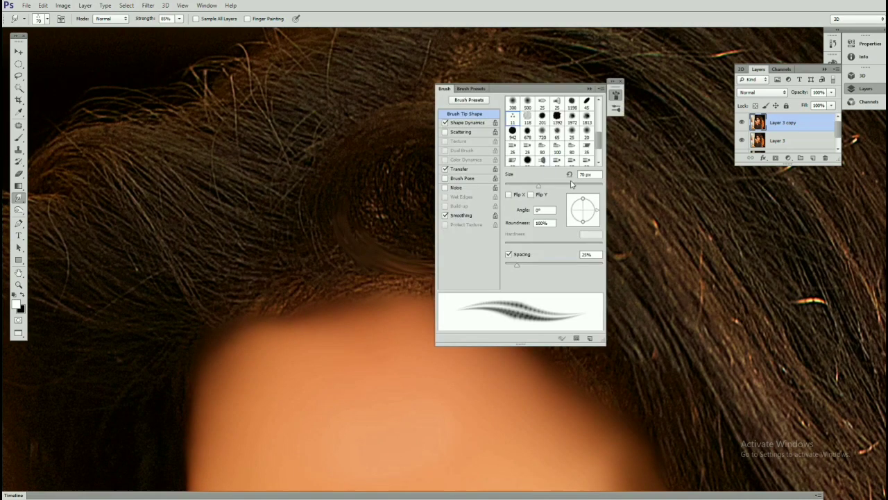
{"action": "left_click", "coordinate": [461, 166]}
{"action": "key", "text": "F5"}
- Smudge the hair above the forehead into a swirl, redoing one bad stroke and smoothing its top
{"action": "left_click_drag", "start_coordinate": [389, 228], "coordinate": [415, 182]}
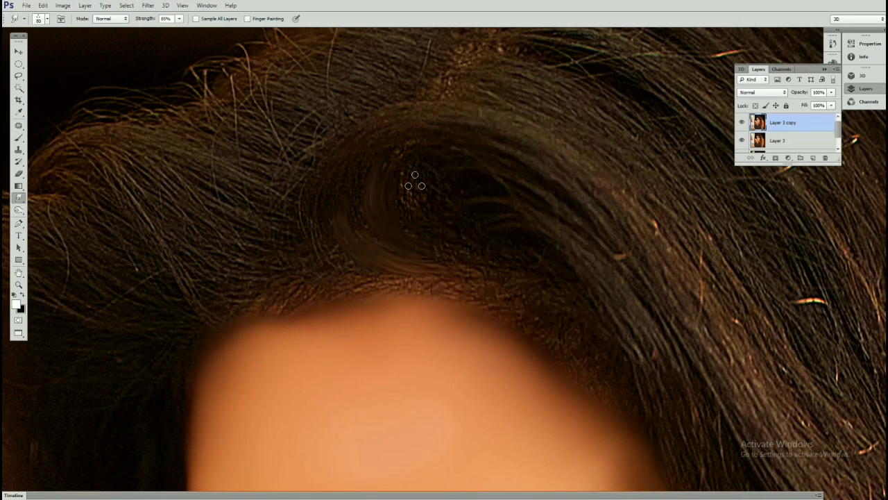
{"action": "mouse_move", "coordinate": [372, 200]}
{"action": "left_mouse_down"}
{"action": "mouse_move", "coordinate": [341, 258]}
{"action": "mouse_move", "coordinate": [522, 234]}
{"action": "left_mouse_up"}
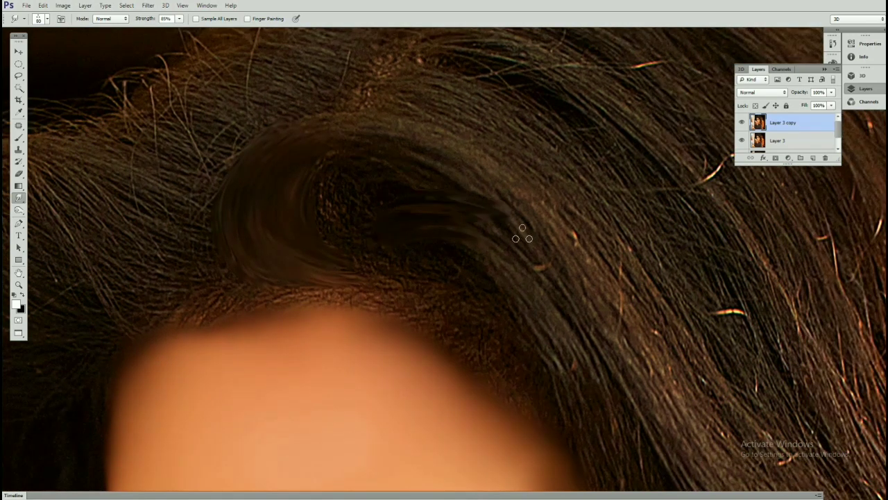
{"action": "key", "text": "ctrl+z"}
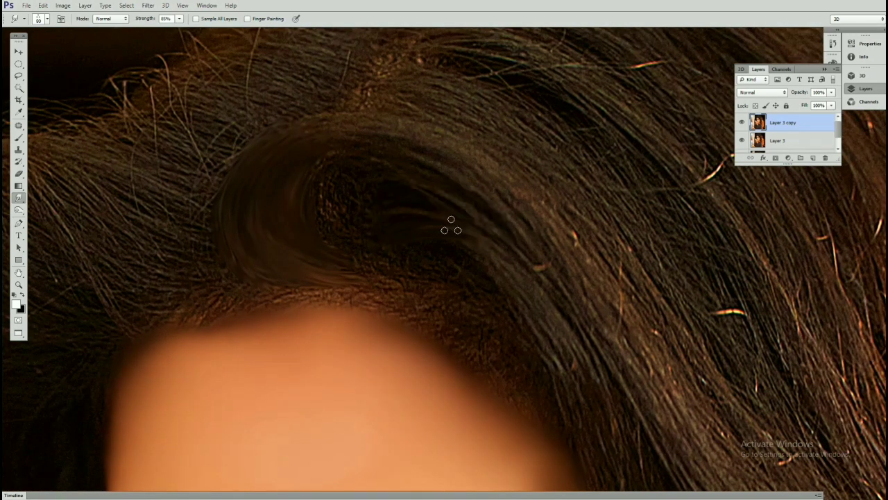
{"action": "left_click_drag", "start_coordinate": [425, 186], "coordinate": [351, 212]}
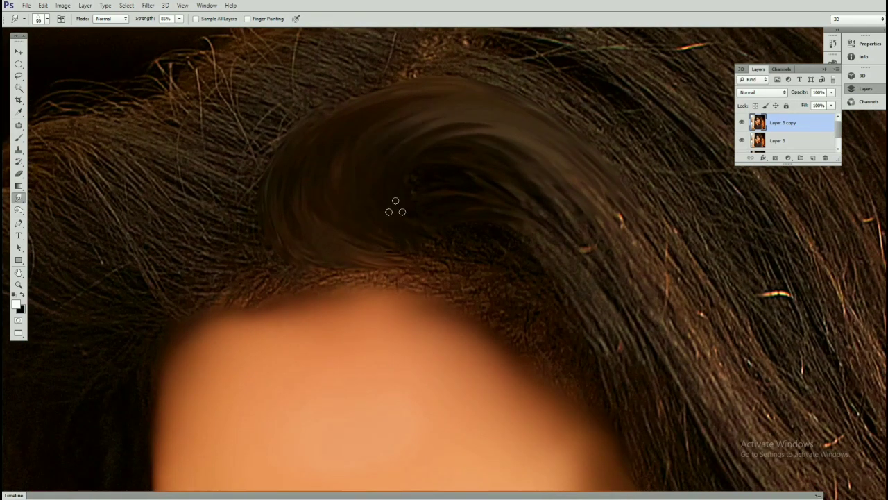
{"action": "left_click_drag", "start_coordinate": [416, 125], "coordinate": [370, 129]}
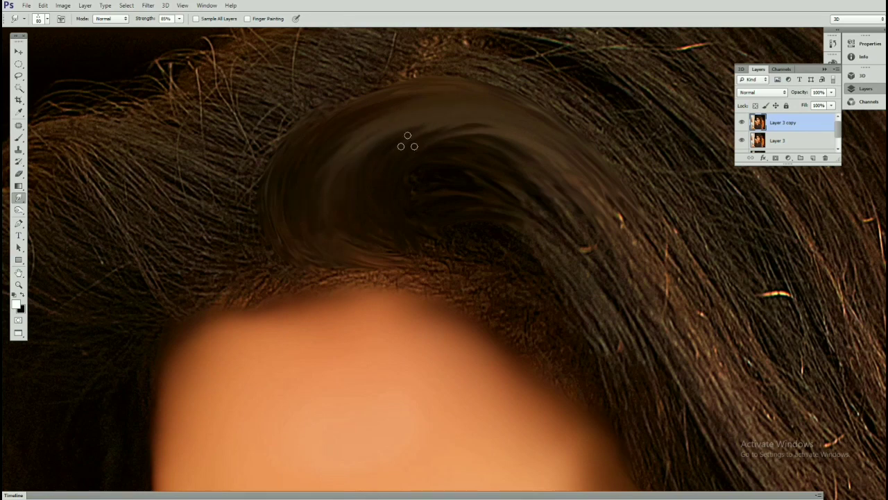
{"action": "left_click_drag", "start_coordinate": [417, 104], "coordinate": [361, 146]}
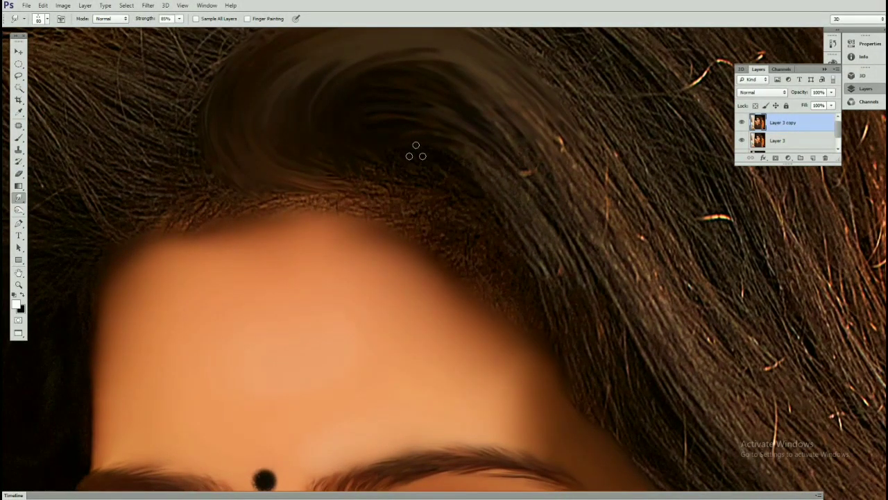
- Smear the curl's right side and upper-left strands, then fit the photo to the window
{"action": "mouse_move", "coordinate": [415, 151]}
{"action": "left_mouse_down"}
{"action": "mouse_move", "coordinate": [525, 189]}
{"action": "mouse_move", "coordinate": [513, 155]}
{"action": "left_mouse_up"}
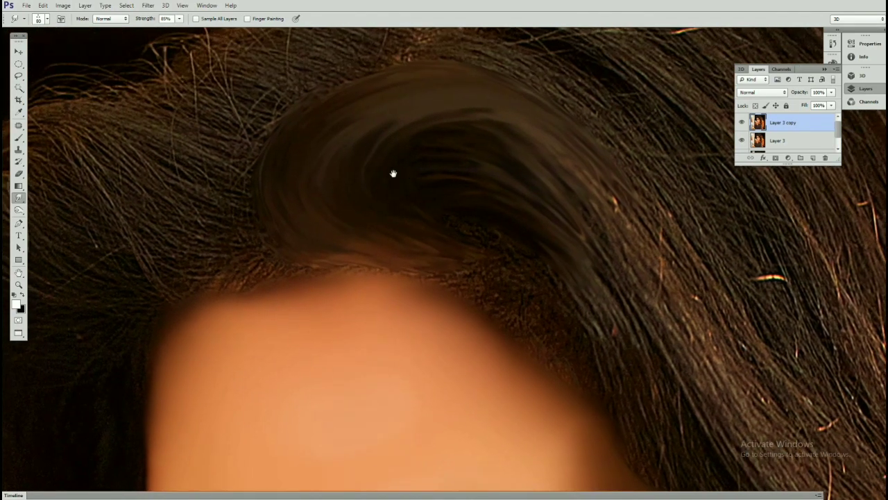
{"action": "mouse_move", "coordinate": [400, 153]}
{"action": "left_mouse_down"}
{"action": "mouse_move", "coordinate": [454, 178]}
{"action": "mouse_move", "coordinate": [373, 180]}
{"action": "mouse_move", "coordinate": [404, 213]}
{"action": "left_mouse_up"}
{"action": "left_click_drag", "start_coordinate": [454, 93], "coordinate": [337, 210]}
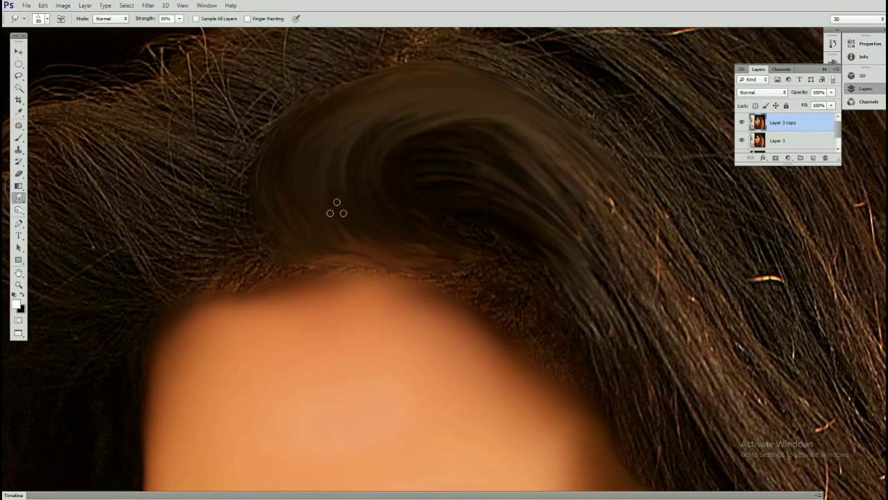
{"action": "key", "text": "ctrl+0"}
{"action": "scroll", "coordinate": [428, 142], "scroll_direction": "up", "scroll_amount": 3}
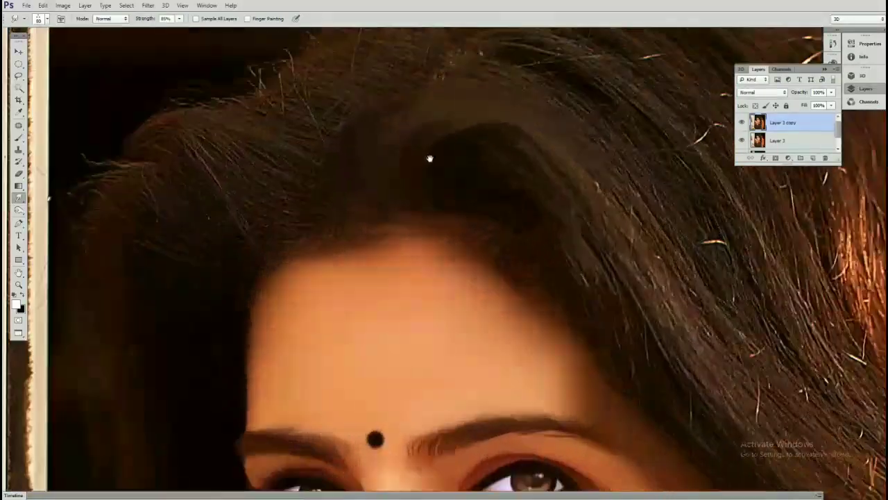
{"action": "scroll", "coordinate": [428, 155], "scroll_direction": "down", "scroll_amount": 2}
- With the Pen tool active, hide Layer 3 beneath the working copy
{"action": "key", "text": "p"}
{"action": "scroll", "coordinate": [410, 165], "scroll_direction": "down", "scroll_amount": 3}
{"action": "scroll", "coordinate": [340, 185], "scroll_direction": "left", "scroll_amount": 2}
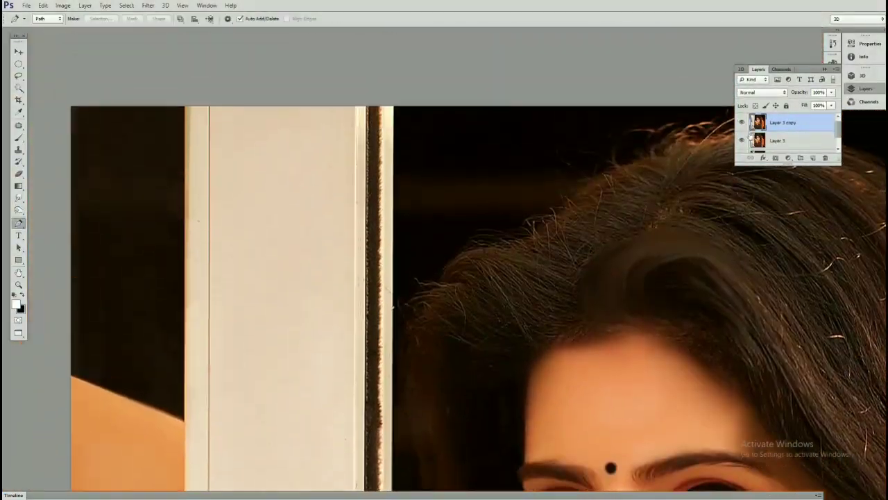
{"action": "scroll", "coordinate": [784, 132], "scroll_direction": "down", "scroll_amount": 1}
{"action": "left_click", "coordinate": [741, 127]}
{"action": "scroll", "coordinate": [343, 123], "scroll_direction": "down", "scroll_amount": 1}
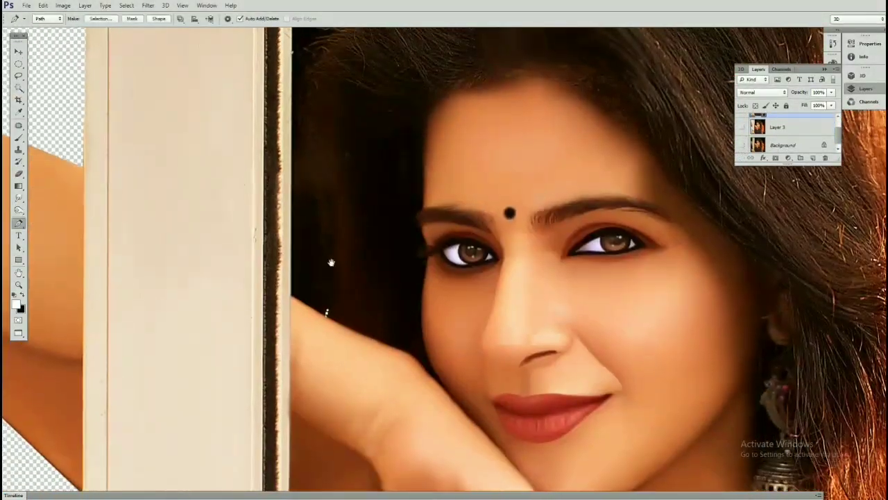
{"action": "scroll", "coordinate": [333, 257], "scroll_direction": "up", "scroll_amount": 3}
- Trace a path along the outer edge of the hair
{"action": "left_click_drag", "start_coordinate": [340, 239], "coordinate": [357, 297]}
{"action": "scroll", "coordinate": [352, 199], "scroll_direction": "up", "scroll_amount": 2}
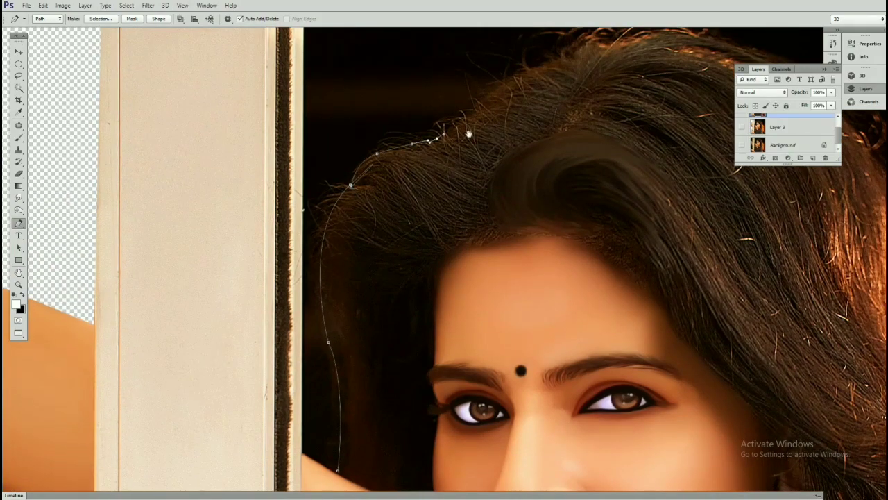
{"action": "left_click_drag", "start_coordinate": [469, 134], "coordinate": [262, 187]}
{"action": "left_click", "coordinate": [202, 127]}
{"action": "left_click", "coordinate": [489, 139]}
{"action": "left_click", "coordinate": [558, 189]}
{"action": "scroll", "coordinate": [526, 167], "scroll_direction": "down", "scroll_amount": 3}
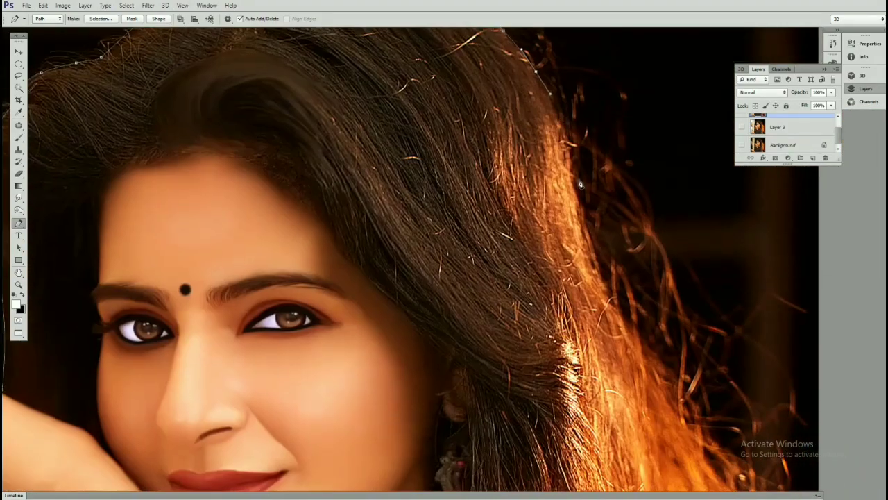
{"action": "scroll", "coordinate": [555, 187], "scroll_direction": "down", "scroll_amount": 3}
{"action": "scroll", "coordinate": [625, 208], "scroll_direction": "down", "scroll_amount": 3}
{"action": "scroll", "coordinate": [696, 244], "scroll_direction": "down", "scroll_amount": 3}
{"action": "scroll", "coordinate": [680, 238], "scroll_direction": "down", "scroll_amount": 3}
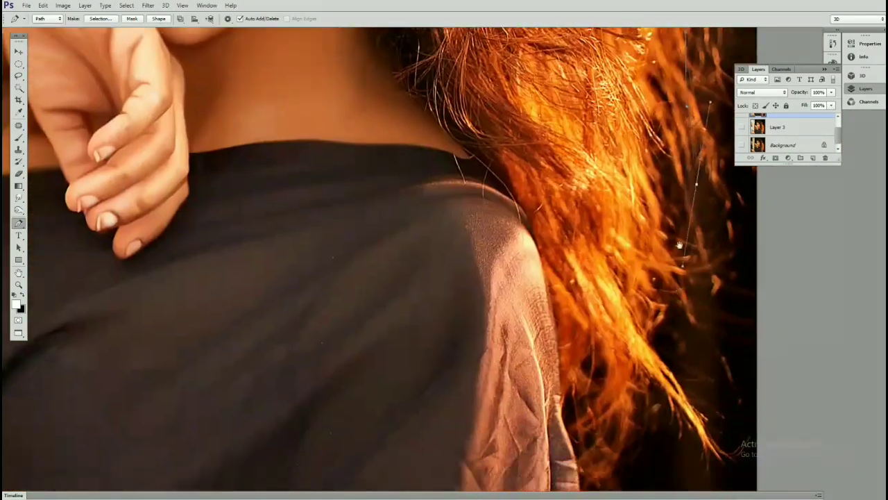
{"action": "scroll", "coordinate": [654, 337], "scroll_direction": "down", "scroll_amount": 3}
{"action": "scroll", "coordinate": [664, 363], "scroll_direction": "down", "scroll_amount": 3}
{"action": "scroll", "coordinate": [735, 333], "scroll_direction": "down", "scroll_amount": 5}
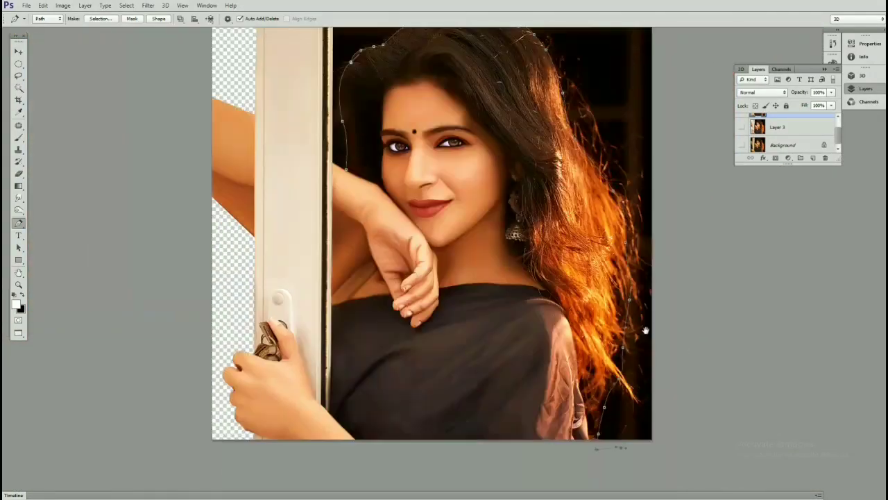
{"action": "scroll", "coordinate": [694, 127], "scroll_direction": "down", "scroll_amount": 2}
{"action": "scroll", "coordinate": [624, 83], "scroll_direction": "up", "scroll_amount": 3}
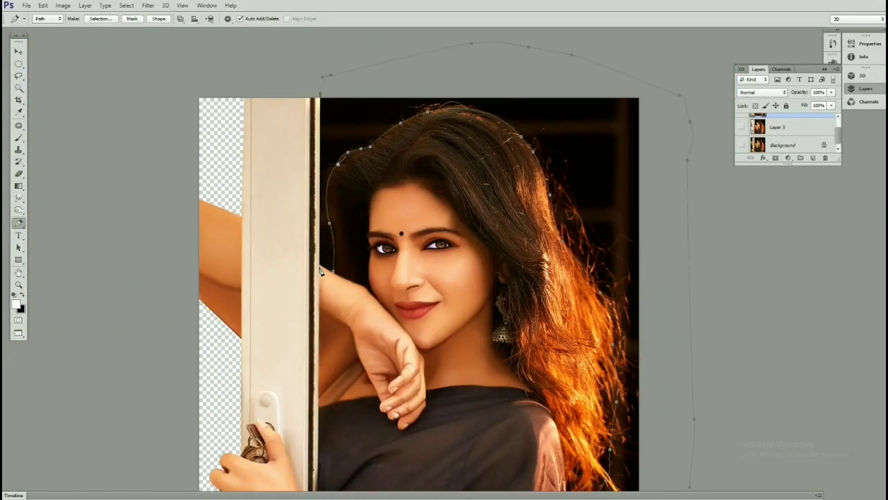
{"action": "scroll", "coordinate": [321, 271], "scroll_direction": "up", "scroll_amount": 3}
{"action": "scroll", "coordinate": [308, 225], "scroll_direction": "up", "scroll_amount": 2}
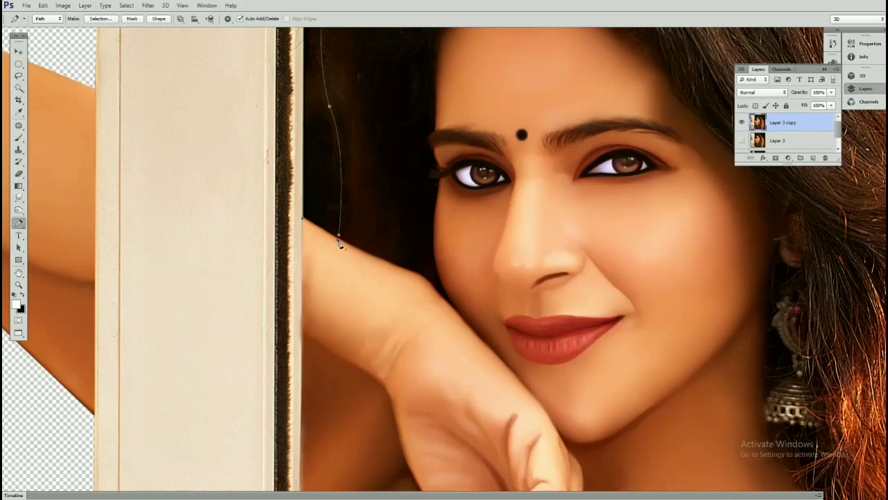
- Turn the path into a selection, invert it, and delete the background around the hair
{"action": "right_click", "coordinate": [409, 156]}
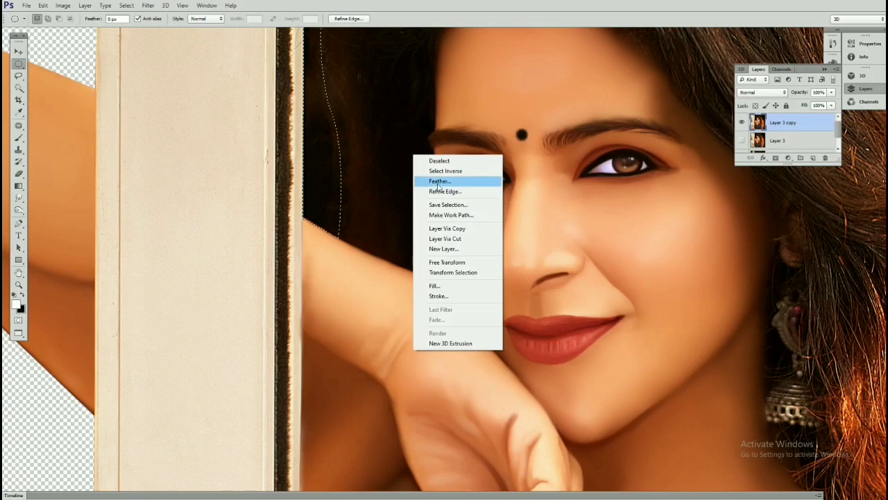
{"action": "left_click", "coordinate": [444, 180]}
{"action": "key", "text": "Return"}
{"action": "key", "text": "m"}
{"action": "key", "text": "Delete"}
{"action": "scroll", "coordinate": [438, 164], "scroll_direction": "down", "scroll_amount": 1}
{"action": "scroll", "coordinate": [417, 166], "scroll_direction": "down", "scroll_amount": 3}
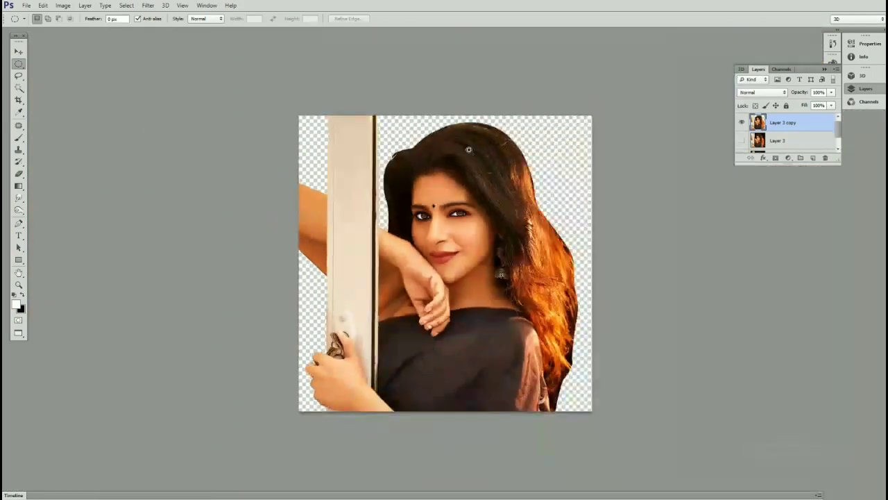
{"action": "scroll", "coordinate": [347, 170], "scroll_direction": "up", "scroll_amount": 4}
{"action": "scroll", "coordinate": [334, 172], "scroll_direction": "up", "scroll_amount": 2}
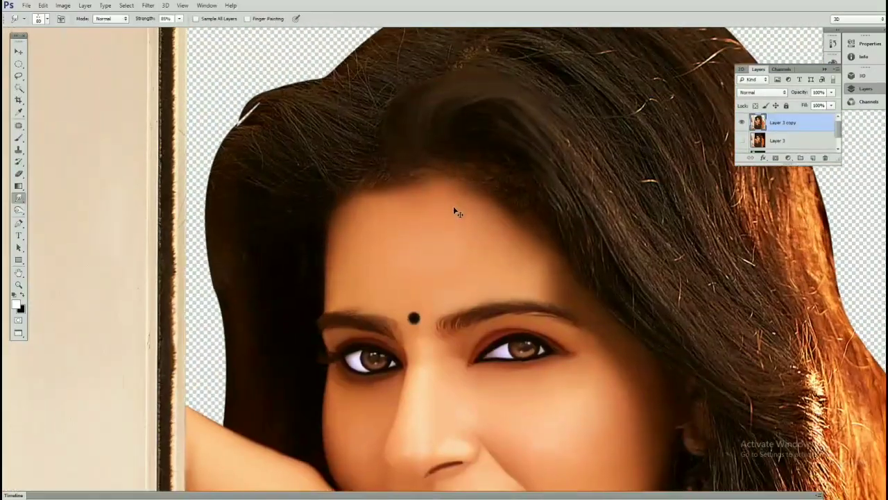
{"action": "scroll", "coordinate": [472, 200], "scroll_direction": "up", "scroll_amount": 2}
- Return to the Smudge tool and move the view back to the crown hair
{"action": "key", "text": "p"}
{"action": "scroll", "coordinate": [213, 179], "scroll_direction": "down", "scroll_amount": 2}
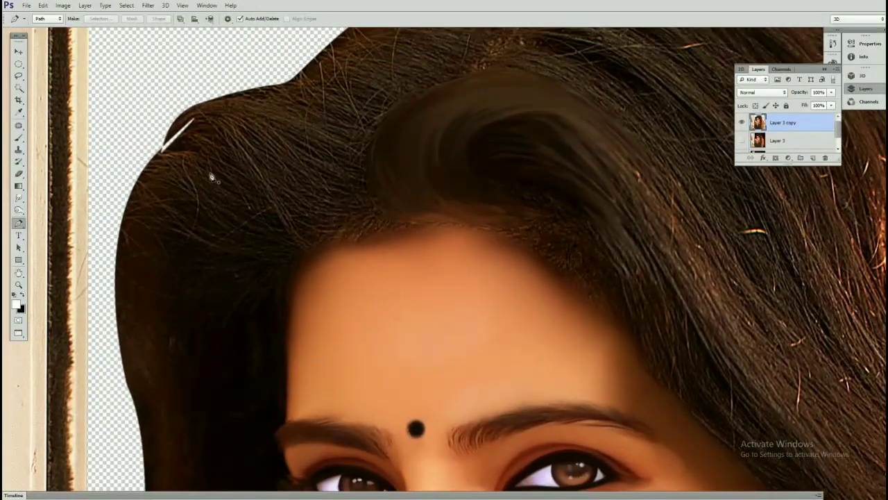
{"action": "key", "text": "r"}
{"action": "scroll", "coordinate": [426, 196], "scroll_direction": "down", "scroll_amount": 2}
{"action": "scroll", "coordinate": [426, 196], "scroll_direction": "right", "scroll_amount": 3}
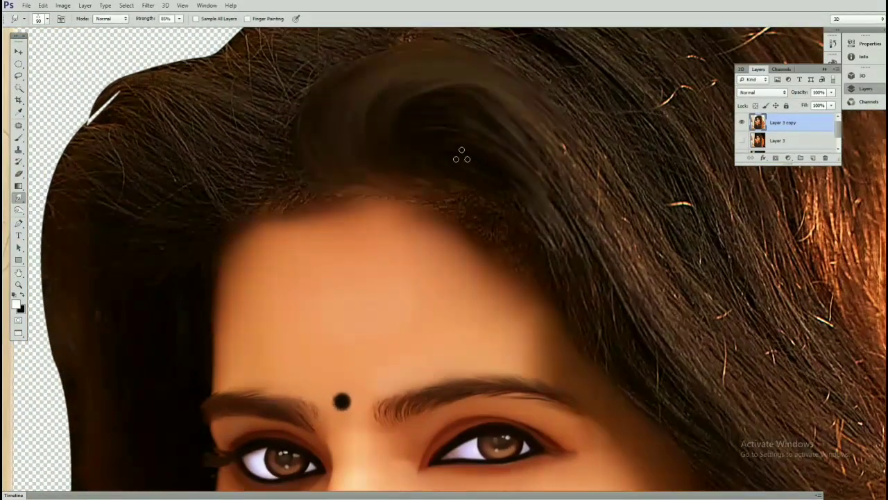
{"action": "scroll", "coordinate": [461, 105], "scroll_direction": "up", "scroll_amount": 2}
- With a larger brush, smudge the flowing hair strands to the right of the face
{"action": "scroll", "coordinate": [421, 117], "scroll_direction": "up", "scroll_amount": 2}
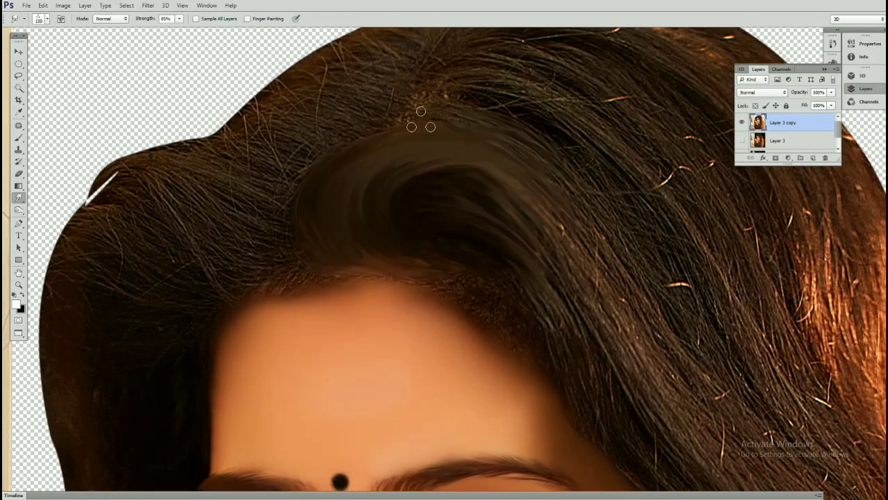
{"action": "scroll", "coordinate": [538, 158], "scroll_direction": "up", "scroll_amount": 2}
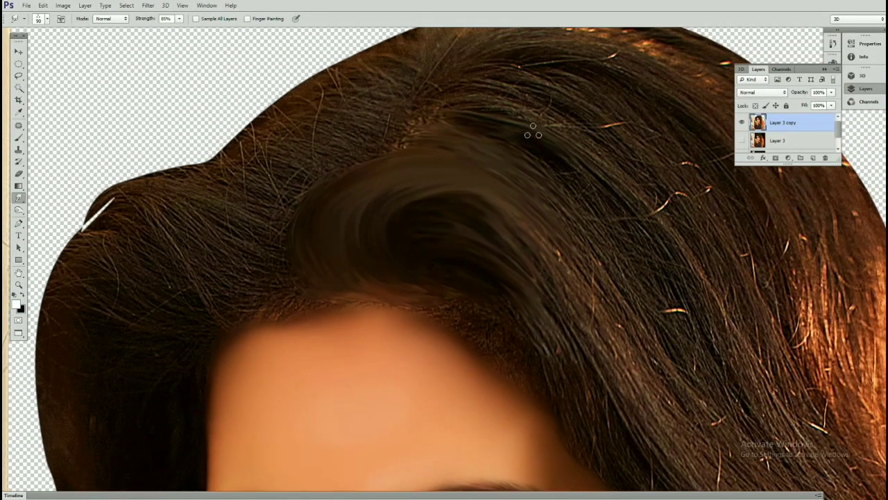
{"action": "scroll", "coordinate": [476, 118], "scroll_direction": "up", "scroll_amount": 1}
{"action": "scroll", "coordinate": [476, 118], "scroll_direction": "right", "scroll_amount": 1}
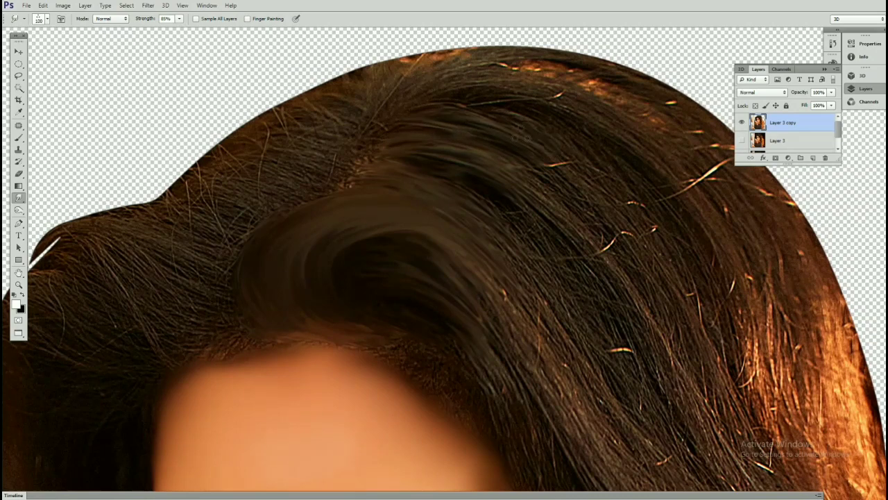
{"action": "scroll", "coordinate": [451, 132], "scroll_direction": "up", "scroll_amount": 1}
{"action": "scroll", "coordinate": [451, 131], "scroll_direction": "right", "scroll_amount": 1}
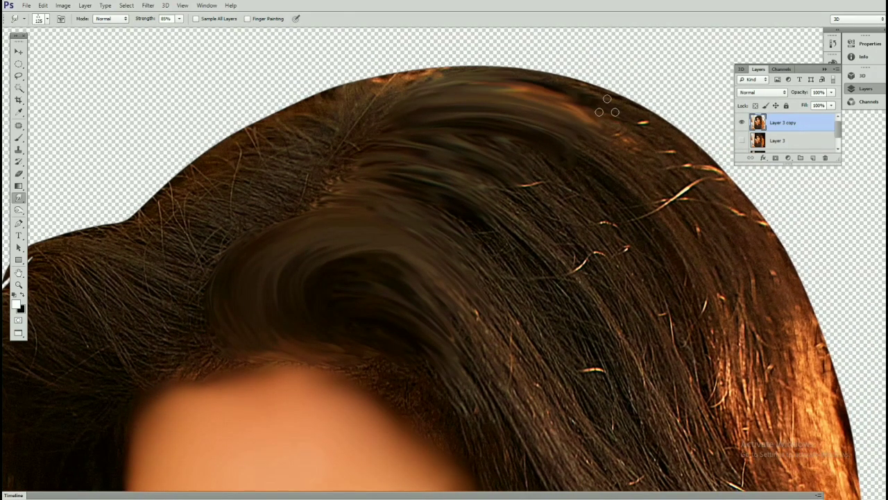
{"action": "scroll", "coordinate": [451, 83], "scroll_direction": "down", "scroll_amount": 3}
{"action": "scroll", "coordinate": [451, 83], "scroll_direction": "right", "scroll_amount": 1}
{"action": "scroll", "coordinate": [413, 77], "scroll_direction": "down", "scroll_amount": 2}
{"action": "key", "text": "bracketright"}
{"action": "mouse_move", "coordinate": [444, 139]}
{"action": "left_mouse_down"}
{"action": "mouse_move", "coordinate": [476, 199]}
{"action": "mouse_move", "coordinate": [520, 174]}
{"action": "mouse_move", "coordinate": [555, 229]}
{"action": "left_mouse_up"}
{"action": "mouse_move", "coordinate": [431, 152]}
{"action": "left_mouse_down"}
{"action": "mouse_move", "coordinate": [423, 198]}
{"action": "mouse_move", "coordinate": [460, 311]}
{"action": "left_mouse_up"}
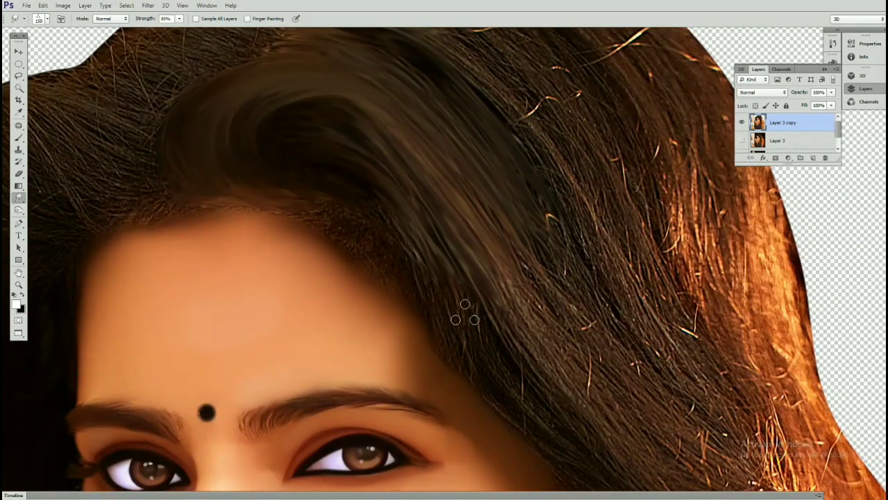
- Smooth the crown strands with a smaller brush, then tilt the canvas along the hair's flow
{"action": "key", "text": "bracketleft"}
{"action": "key", "text": "bracketleft"}
{"action": "scroll", "coordinate": [389, 168], "scroll_direction": "down", "scroll_amount": 1}
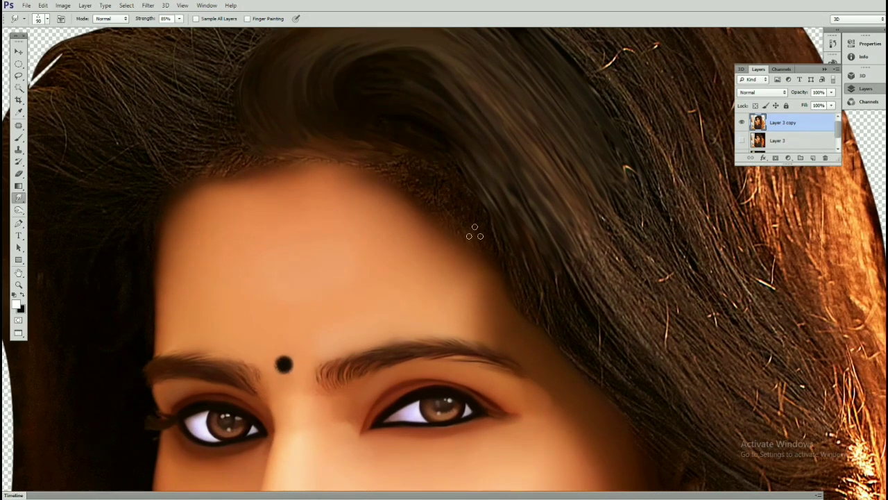
{"action": "scroll", "coordinate": [473, 232], "scroll_direction": "down", "scroll_amount": 3}
{"action": "scroll", "coordinate": [435, 185], "scroll_direction": "up", "scroll_amount": 2}
{"action": "scroll", "coordinate": [365, 174], "scroll_direction": "up", "scroll_amount": 1}
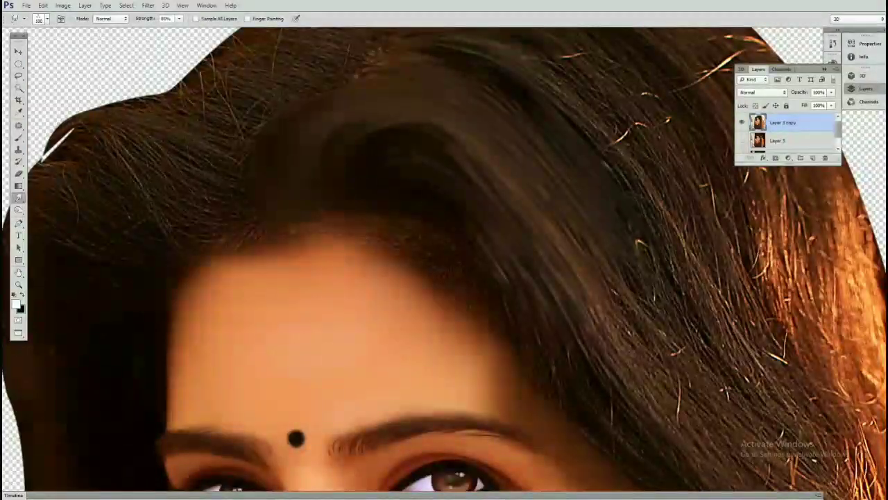
{"action": "scroll", "coordinate": [415, 129], "scroll_direction": "down", "scroll_amount": 1}
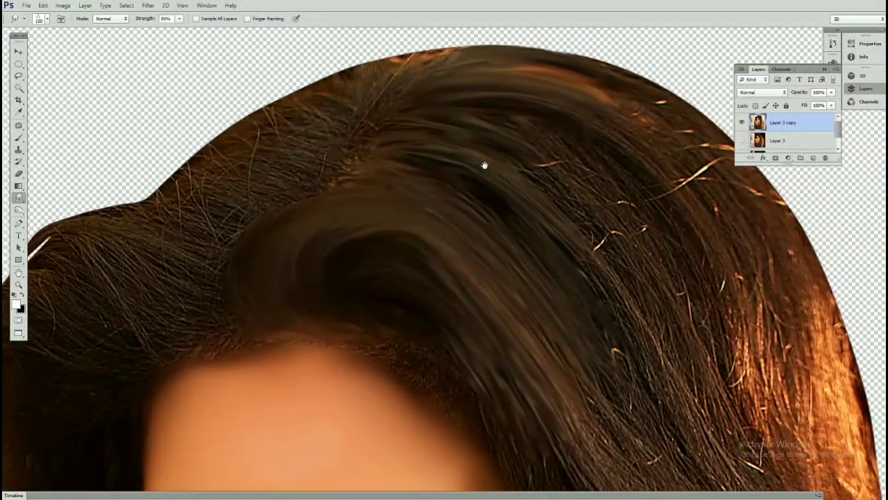
{"action": "scroll", "coordinate": [415, 129], "scroll_direction": "up", "scroll_amount": 1}
{"action": "key", "text": "bracketleft"}
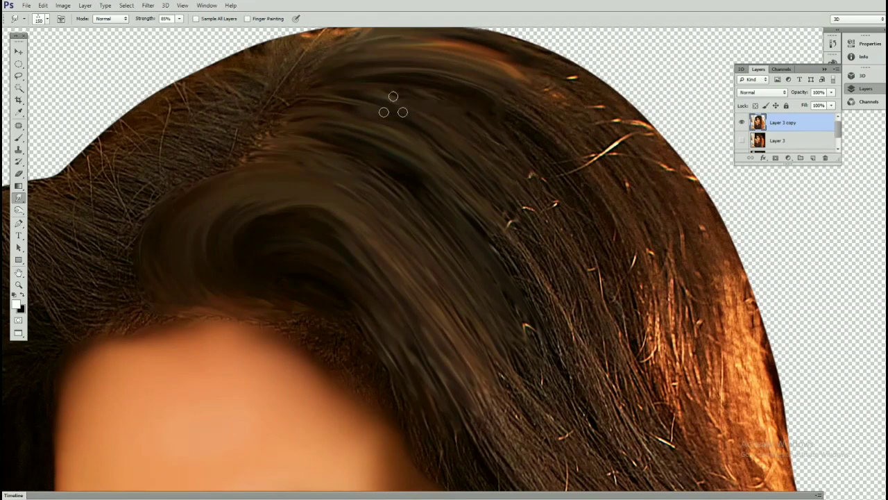
{"action": "left_click_drag", "start_coordinate": [396, 103], "coordinate": [424, 117]}
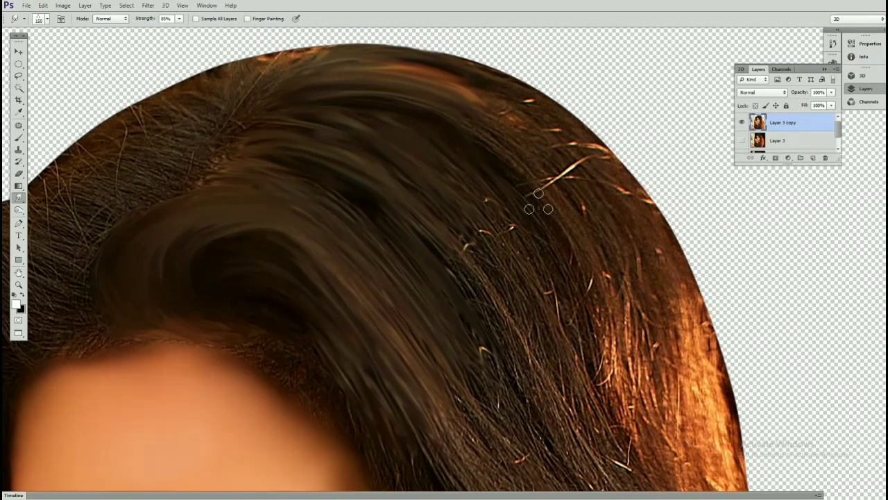
{"action": "key", "text": "r"}
{"action": "mouse_move", "coordinate": [540, 188]}
{"action": "left_mouse_down"}
{"action": "mouse_move", "coordinate": [437, 111]}
{"action": "mouse_move", "coordinate": [212, 219]}
{"action": "left_mouse_up"}
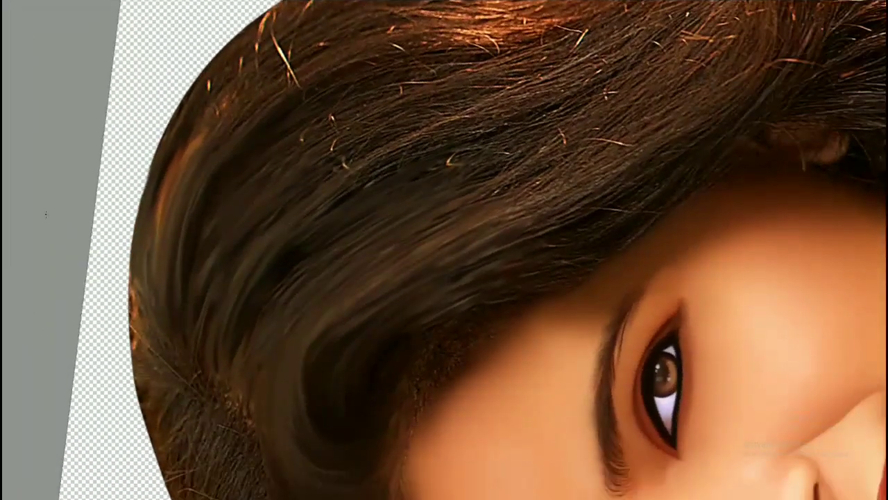
- Smear the strands on top of the head into smooth locks
{"action": "scroll", "coordinate": [306, 145], "scroll_direction": "up", "scroll_amount": 1}
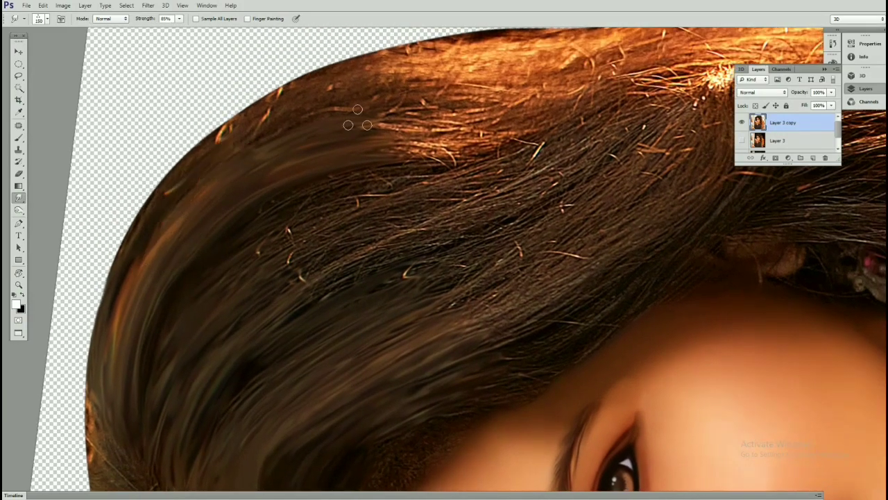
{"action": "left_click_drag", "start_coordinate": [451, 73], "coordinate": [367, 56]}
{"action": "scroll", "coordinate": [416, 173], "scroll_direction": "up", "scroll_amount": 1}
{"action": "left_click_drag", "start_coordinate": [444, 167], "coordinate": [228, 238]}
{"action": "mouse_move", "coordinate": [238, 199]}
{"action": "left_mouse_down"}
{"action": "mouse_move", "coordinate": [442, 139]}
{"action": "mouse_move", "coordinate": [192, 178]}
{"action": "mouse_move", "coordinate": [442, 106]}
{"action": "left_mouse_up"}
- Pan across the hair and smooth the strands running above the eye
{"action": "scroll", "coordinate": [444, 108], "scroll_direction": "down", "scroll_amount": 3}
{"action": "scroll", "coordinate": [347, 208], "scroll_direction": "down", "scroll_amount": 1}
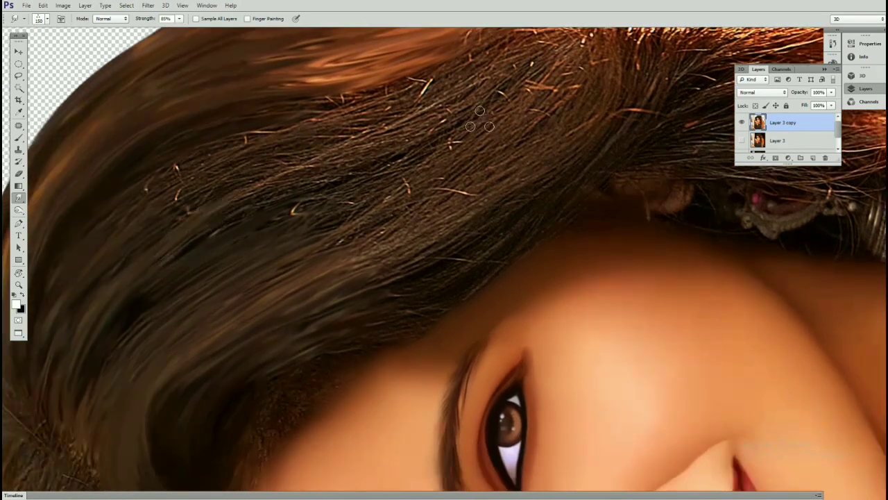
{"action": "scroll", "coordinate": [281, 278], "scroll_direction": "down", "scroll_amount": 1}
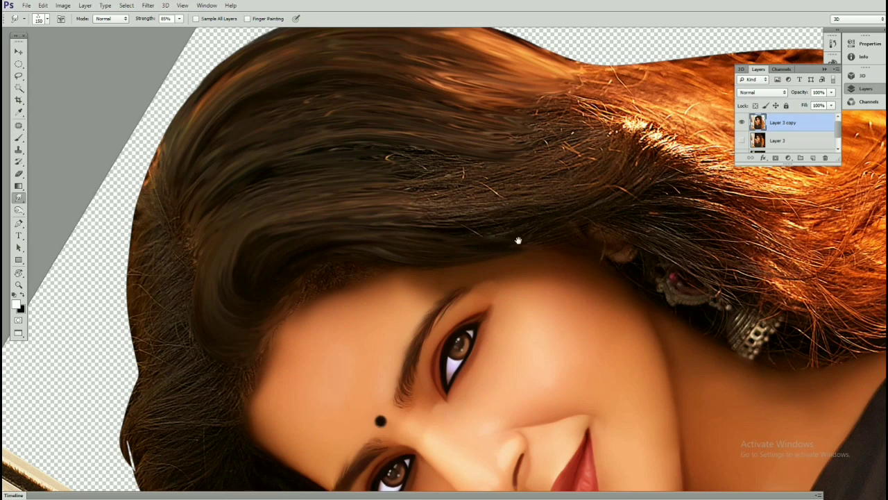
{"action": "scroll", "coordinate": [517, 240], "scroll_direction": "right", "scroll_amount": 1}
{"action": "scroll", "coordinate": [458, 206], "scroll_direction": "right", "scroll_amount": 1}
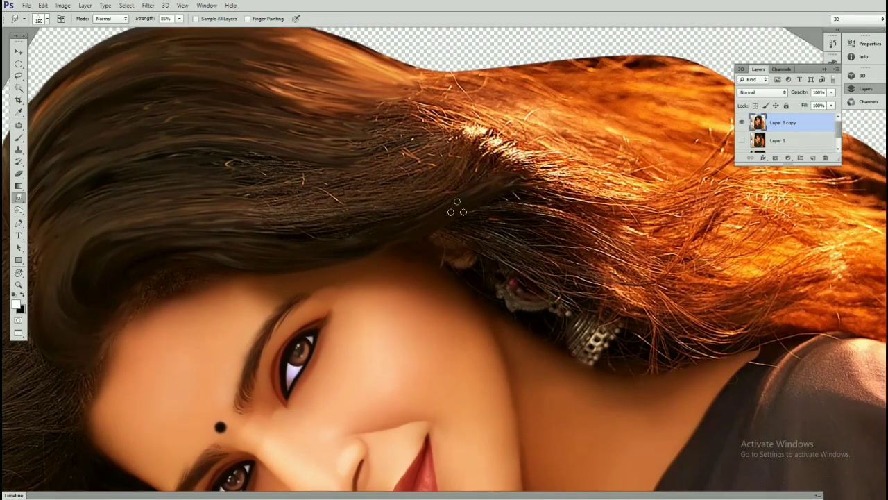
{"action": "scroll", "coordinate": [465, 197], "scroll_direction": "left", "scroll_amount": 2}
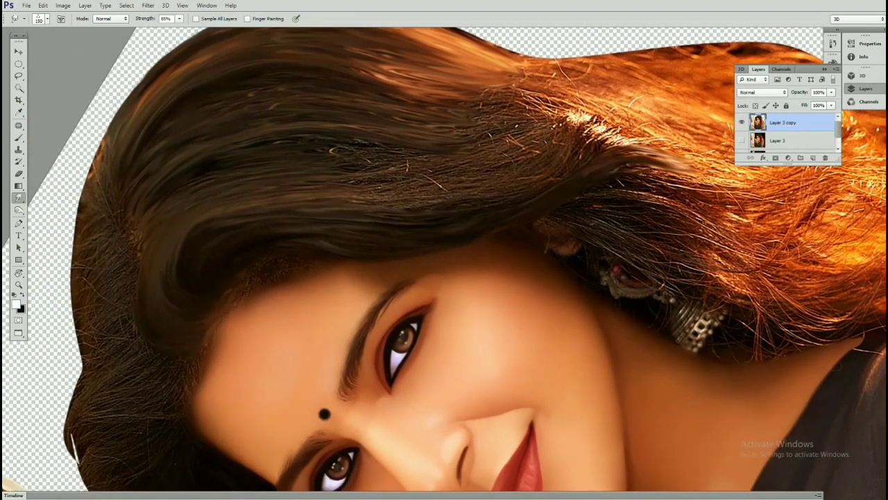
{"action": "scroll", "coordinate": [312, 203], "scroll_direction": "left", "scroll_amount": 1}
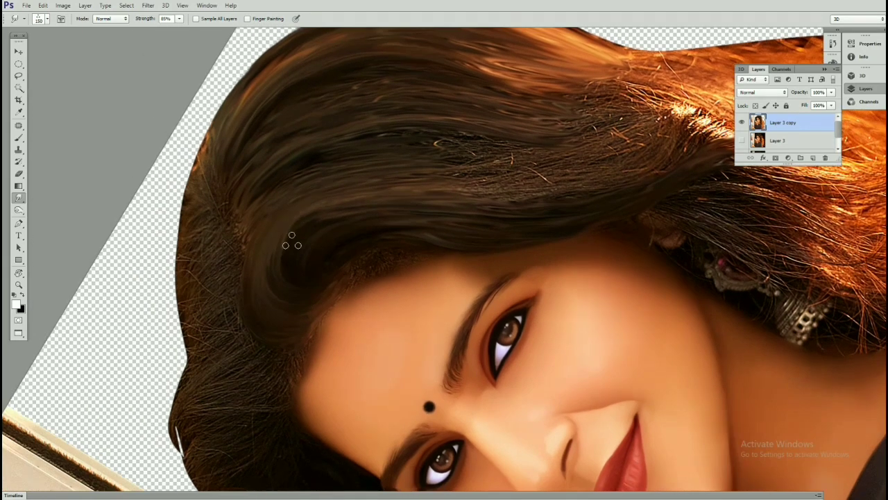
{"action": "scroll", "coordinate": [326, 223], "scroll_direction": "right", "scroll_amount": 1}
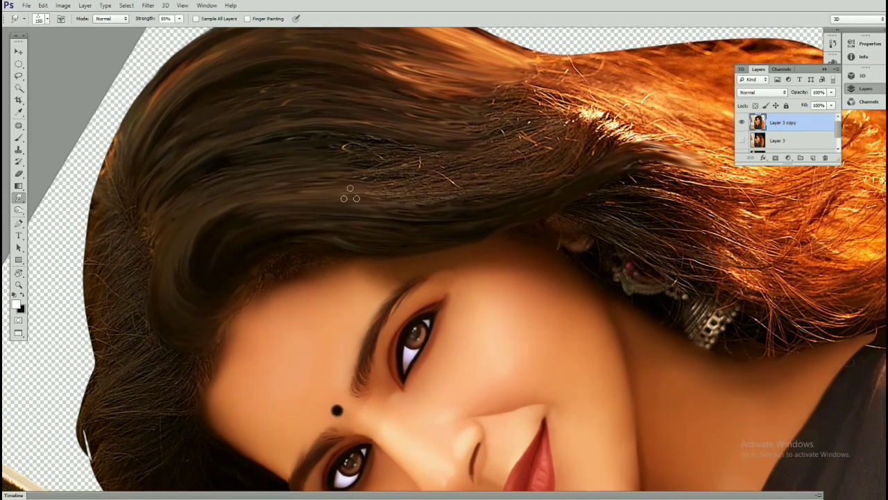
{"action": "left_click_drag", "start_coordinate": [334, 172], "coordinate": [419, 184]}
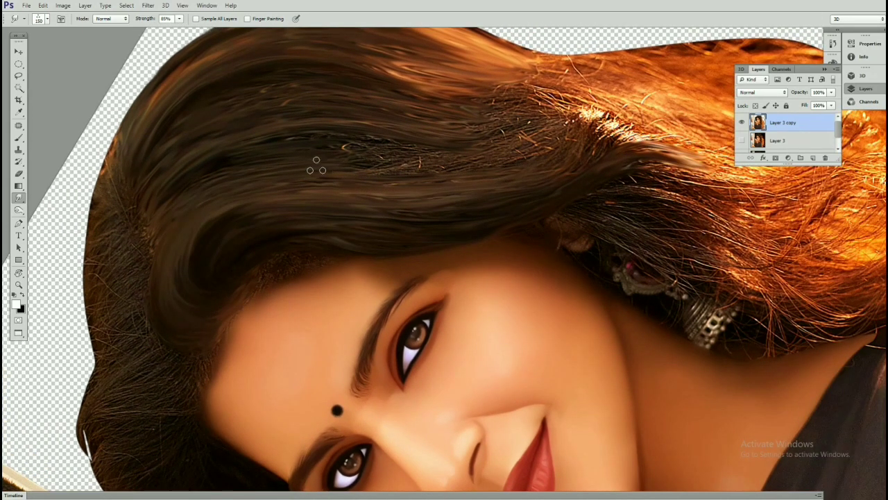
{"action": "scroll", "coordinate": [316, 164], "scroll_direction": "up", "scroll_amount": 1}
- Blend the dark hair into the orange highlights, smoothing stray strands and light specks
{"action": "left_click_drag", "start_coordinate": [351, 169], "coordinate": [465, 174]}
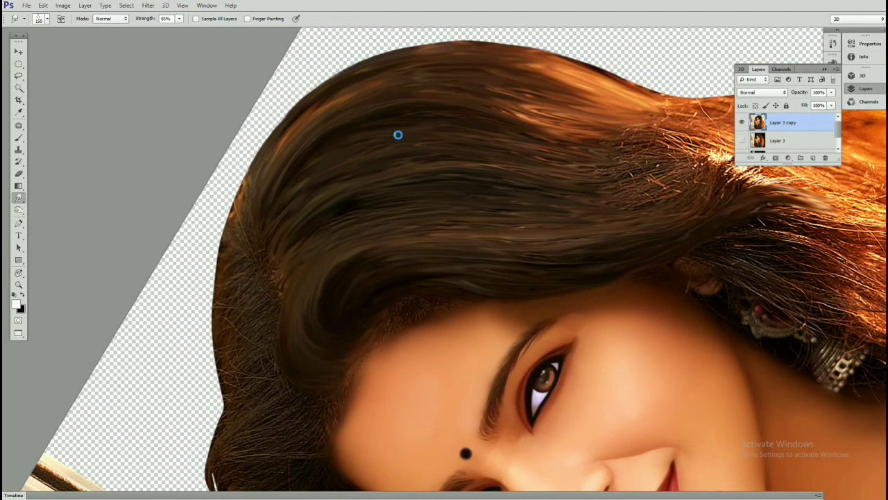
{"action": "left_click_drag", "start_coordinate": [581, 148], "coordinate": [401, 117]}
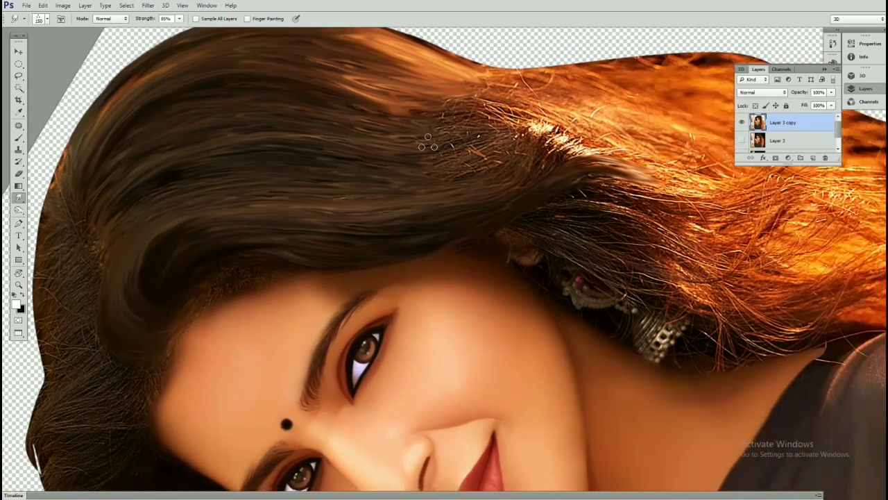
{"action": "mouse_move", "coordinate": [569, 143]}
{"action": "left_mouse_down"}
{"action": "mouse_move", "coordinate": [444, 125]}
{"action": "mouse_move", "coordinate": [458, 125]}
{"action": "left_mouse_up"}
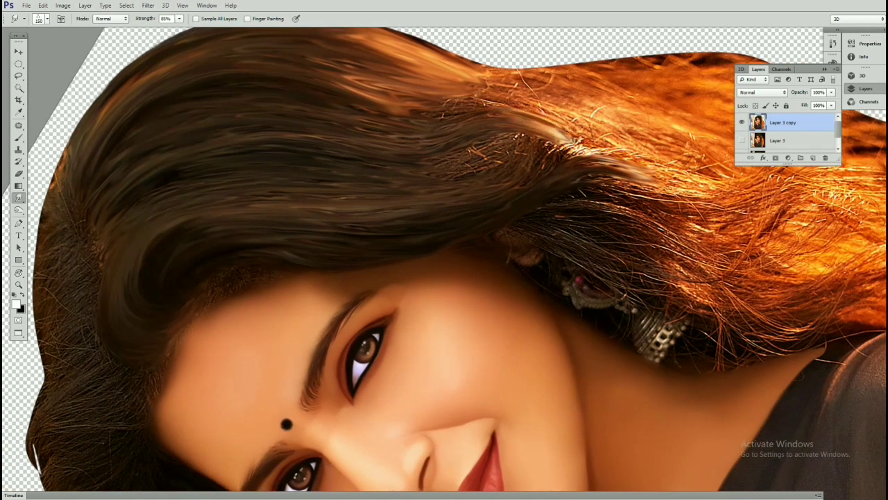
{"action": "left_click_drag", "start_coordinate": [569, 125], "coordinate": [454, 113]}
{"action": "mouse_move", "coordinate": [569, 139]}
{"action": "left_mouse_down"}
{"action": "mouse_move", "coordinate": [513, 156]}
{"action": "mouse_move", "coordinate": [423, 97]}
{"action": "left_mouse_up"}
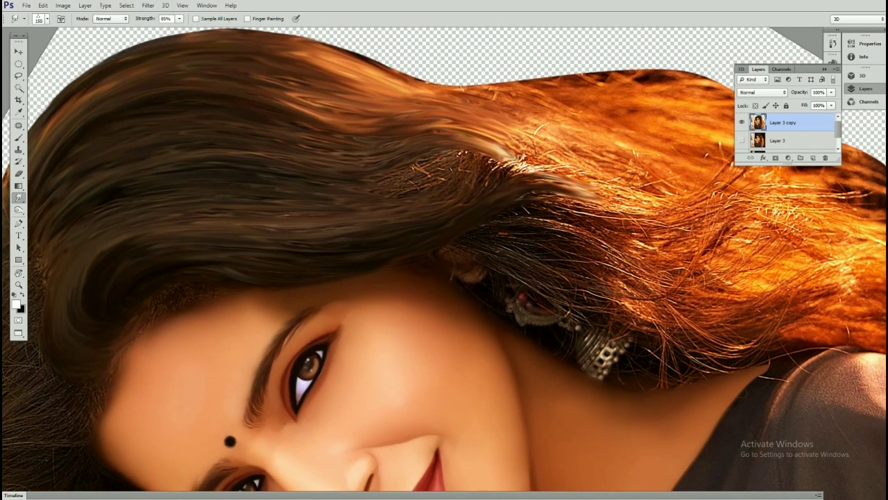
{"action": "left_click_drag", "start_coordinate": [544, 149], "coordinate": [509, 107]}
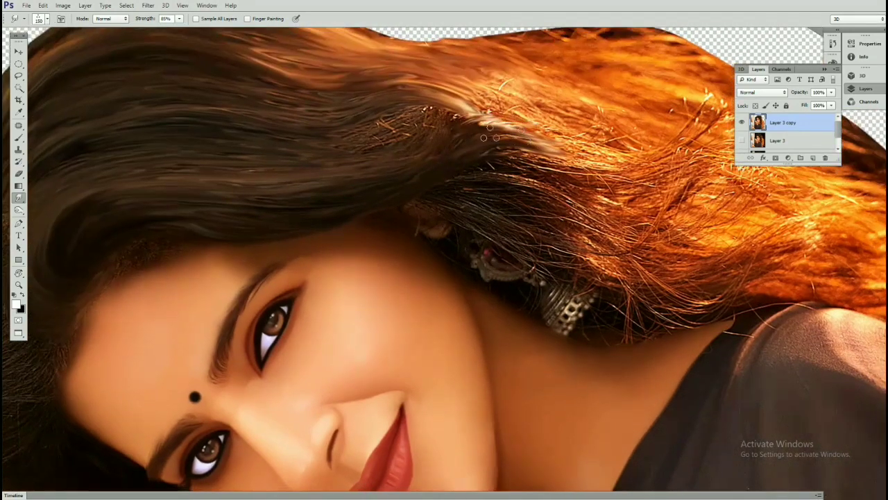
{"action": "mouse_move", "coordinate": [555, 138]}
{"action": "left_mouse_down"}
{"action": "mouse_move", "coordinate": [458, 122]}
{"action": "mouse_move", "coordinate": [500, 123]}
{"action": "left_mouse_up"}
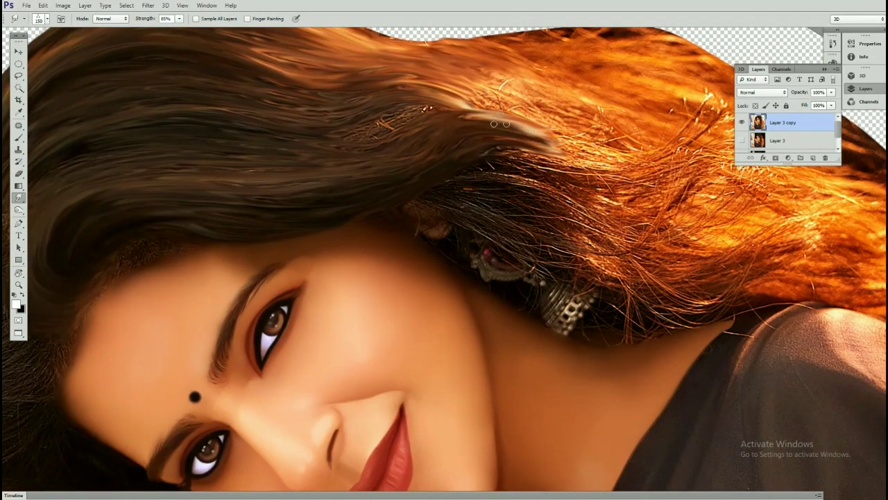
{"action": "left_click_drag", "start_coordinate": [395, 122], "coordinate": [458, 121]}
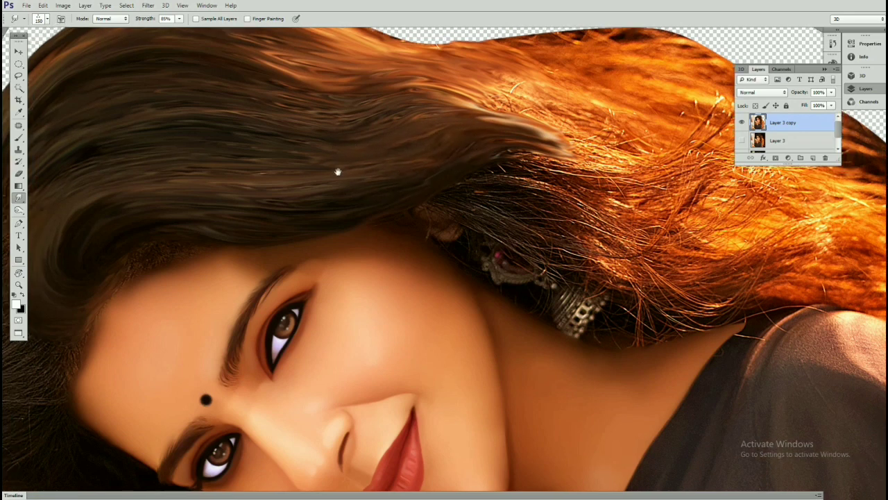
{"action": "mouse_move", "coordinate": [435, 164]}
{"action": "left_mouse_down"}
{"action": "mouse_move", "coordinate": [261, 129]}
{"action": "mouse_move", "coordinate": [320, 131]}
{"action": "left_mouse_up"}
{"action": "left_click_drag", "start_coordinate": [413, 143], "coordinate": [355, 111]}
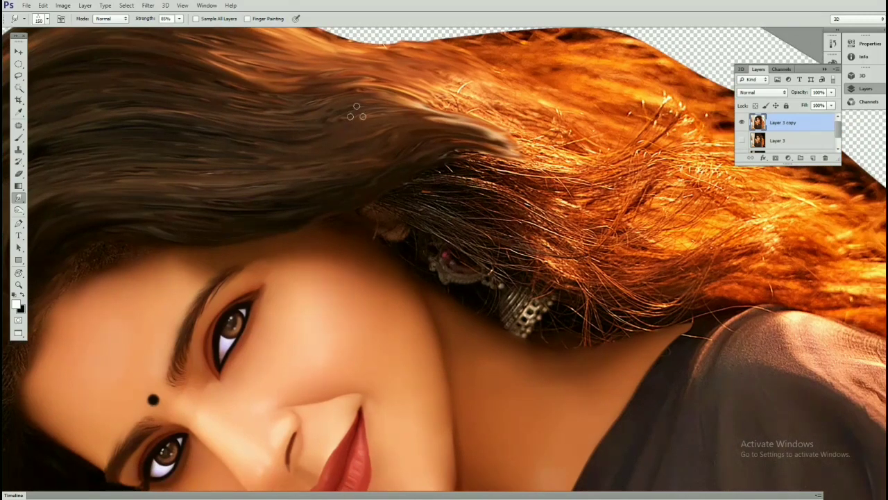
{"action": "mouse_move", "coordinate": [409, 108]}
{"action": "left_mouse_down"}
{"action": "mouse_move", "coordinate": [339, 119]}
{"action": "mouse_move", "coordinate": [458, 179]}
{"action": "mouse_move", "coordinate": [368, 118]}
{"action": "left_mouse_up"}
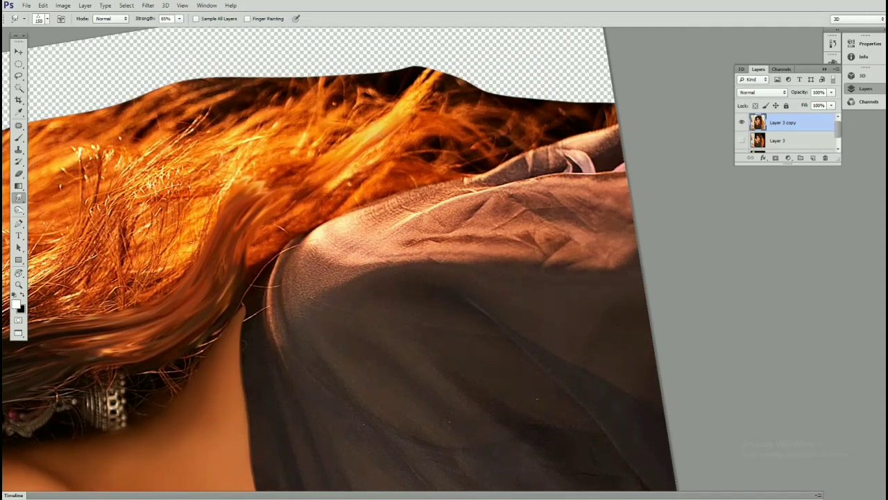
- Smudge the upper orange hair into long rightward streaks along its top edge
{"action": "left_click_drag", "start_coordinate": [380, 134], "coordinate": [306, 220]}
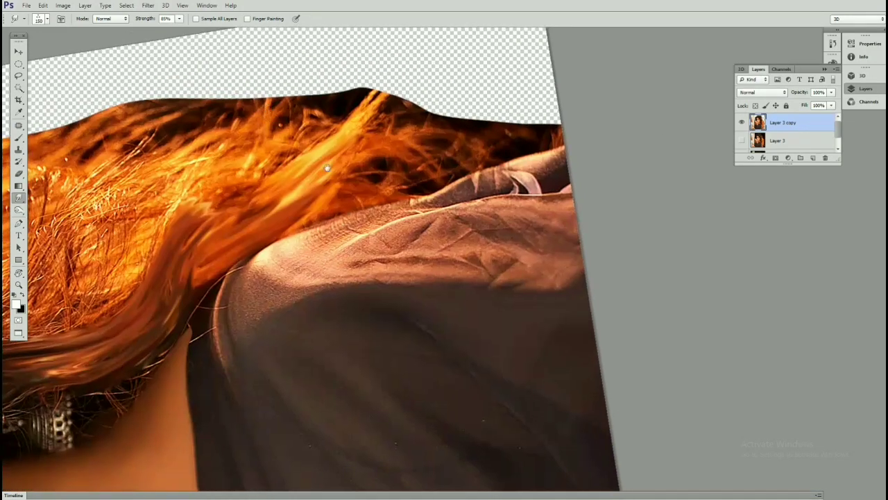
{"action": "left_click_drag", "start_coordinate": [321, 202], "coordinate": [489, 154]}
{"action": "left_click_drag", "start_coordinate": [340, 167], "coordinate": [499, 149]}
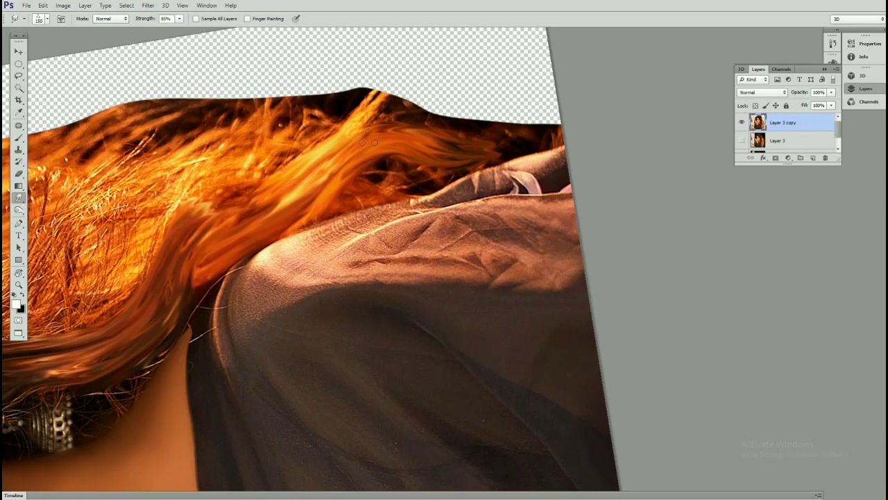
{"action": "left_click_drag", "start_coordinate": [371, 135], "coordinate": [503, 156]}
{"action": "left_click_drag", "start_coordinate": [427, 138], "coordinate": [528, 136]}
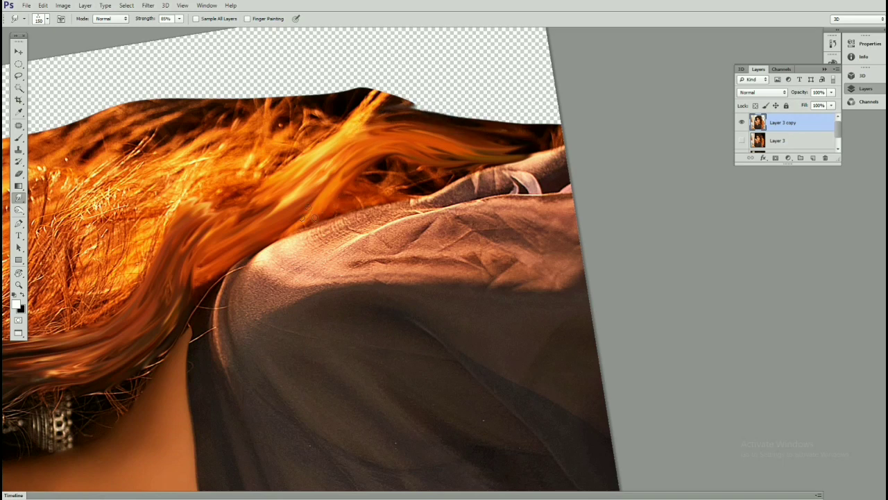
{"action": "left_click_drag", "start_coordinate": [409, 199], "coordinate": [310, 215]}
{"action": "left_click_drag", "start_coordinate": [350, 185], "coordinate": [475, 163]}
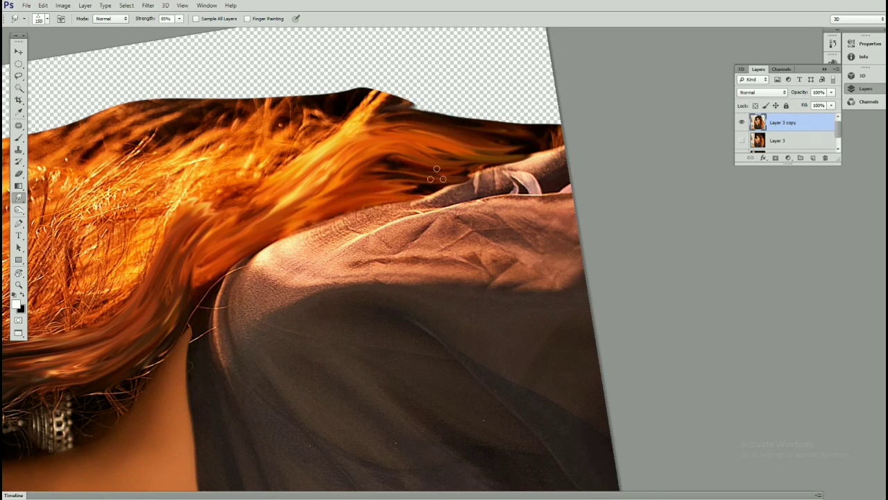
{"action": "left_click_drag", "start_coordinate": [399, 156], "coordinate": [271, 212]}
{"action": "left_click_drag", "start_coordinate": [416, 182], "coordinate": [304, 197]}
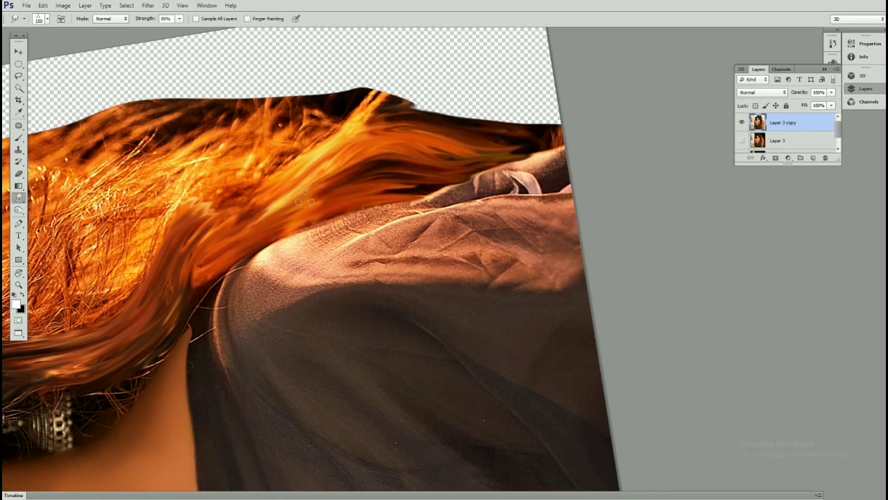
- Smooth the orange hair strands above the earring
{"action": "left_click_drag", "start_coordinate": [511, 142], "coordinate": [627, 167]}
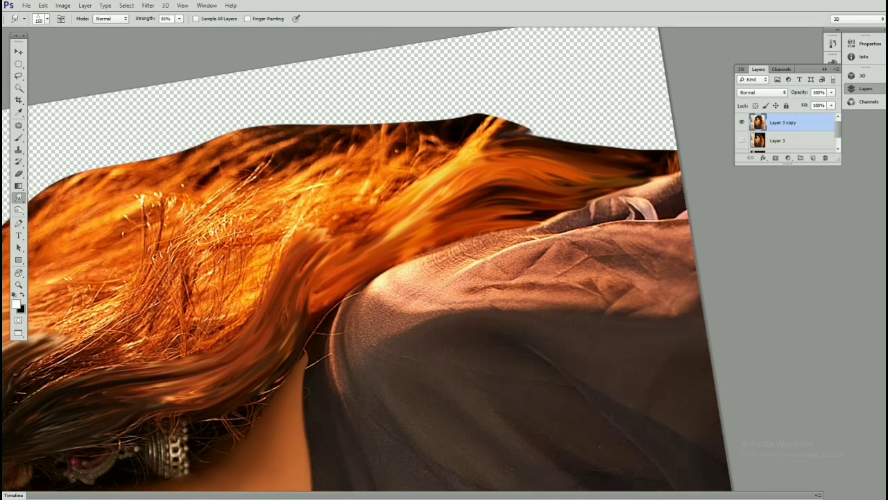
{"action": "mouse_move", "coordinate": [423, 154]}
{"action": "left_mouse_down"}
{"action": "mouse_move", "coordinate": [378, 212]}
{"action": "mouse_move", "coordinate": [405, 180]}
{"action": "left_mouse_up"}
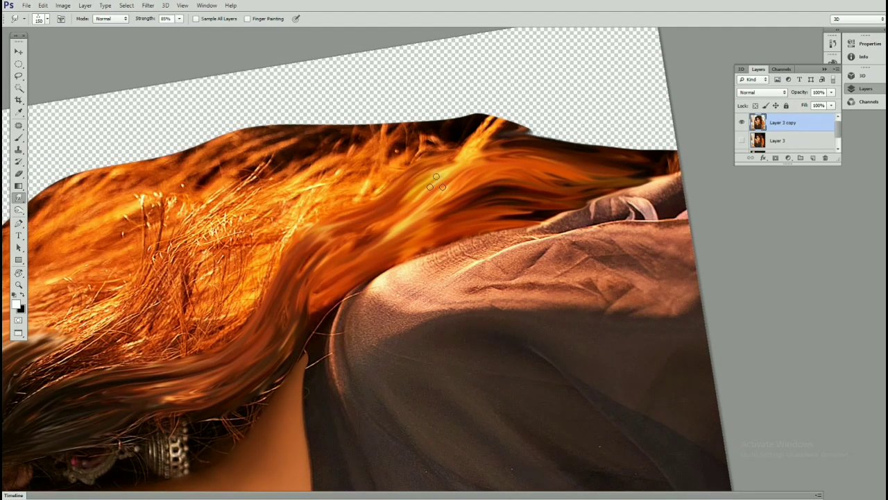
{"action": "scroll", "coordinate": [406, 187], "scroll_direction": "up", "scroll_amount": 2}
{"action": "mouse_move", "coordinate": [247, 239]}
{"action": "left_mouse_down"}
{"action": "mouse_move", "coordinate": [367, 170]}
{"action": "mouse_move", "coordinate": [416, 128]}
{"action": "left_mouse_up"}
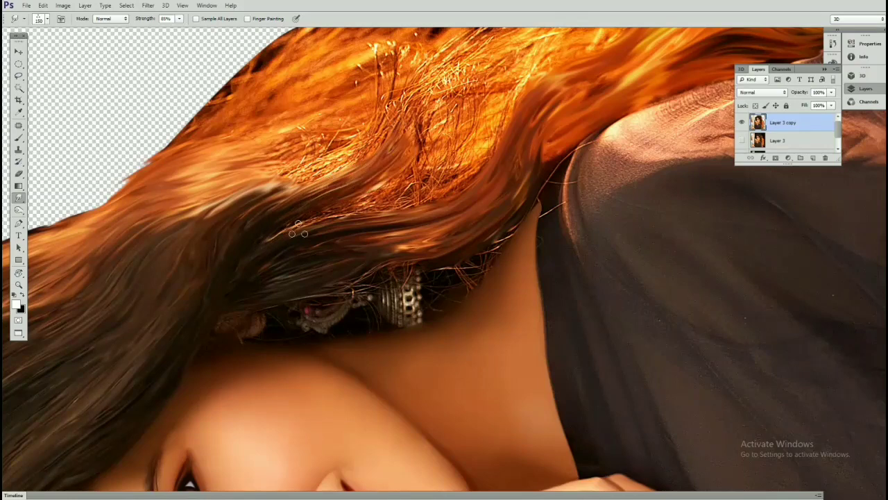
{"action": "left_click_drag", "start_coordinate": [304, 234], "coordinate": [437, 160]}
{"action": "mouse_move", "coordinate": [428, 196]}
{"action": "left_mouse_down"}
{"action": "mouse_move", "coordinate": [295, 225]}
{"action": "mouse_move", "coordinate": [358, 188]}
{"action": "mouse_move", "coordinate": [430, 219]}
{"action": "left_mouse_up"}
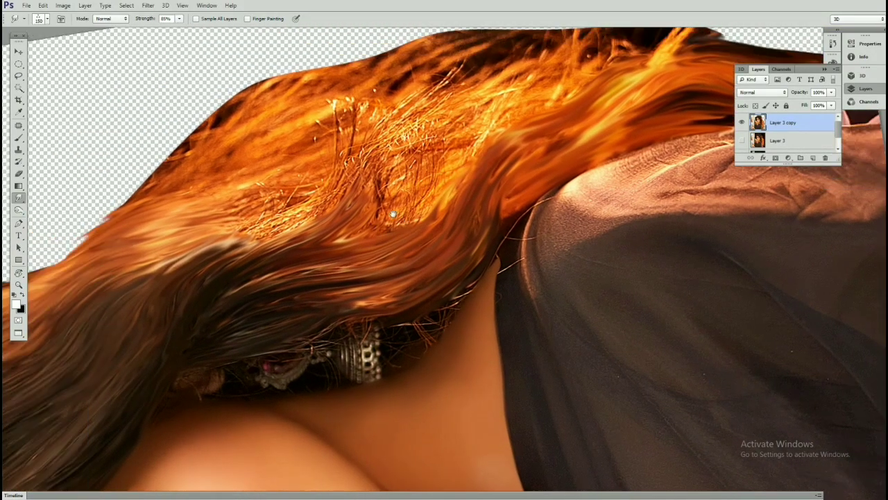
- Smear the hair above the neck into diagonal flowing strokes, pushing the upper-left edge outward
{"action": "left_click_drag", "start_coordinate": [190, 270], "coordinate": [277, 213]}
{"action": "mouse_move", "coordinate": [166, 278]}
{"action": "left_mouse_down"}
{"action": "mouse_move", "coordinate": [266, 203]}
{"action": "mouse_move", "coordinate": [382, 139]}
{"action": "left_mouse_up"}
{"action": "left_click_drag", "start_coordinate": [326, 208], "coordinate": [378, 236]}
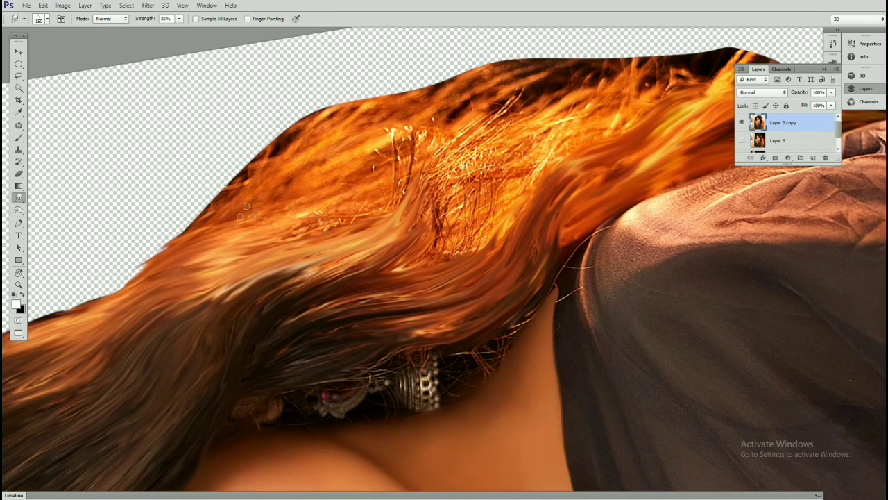
{"action": "left_click_drag", "start_coordinate": [250, 205], "coordinate": [416, 118]}
{"action": "mouse_move", "coordinate": [247, 181]}
{"action": "left_mouse_down"}
{"action": "mouse_move", "coordinate": [342, 121]}
{"action": "mouse_move", "coordinate": [270, 156]}
{"action": "left_mouse_up"}
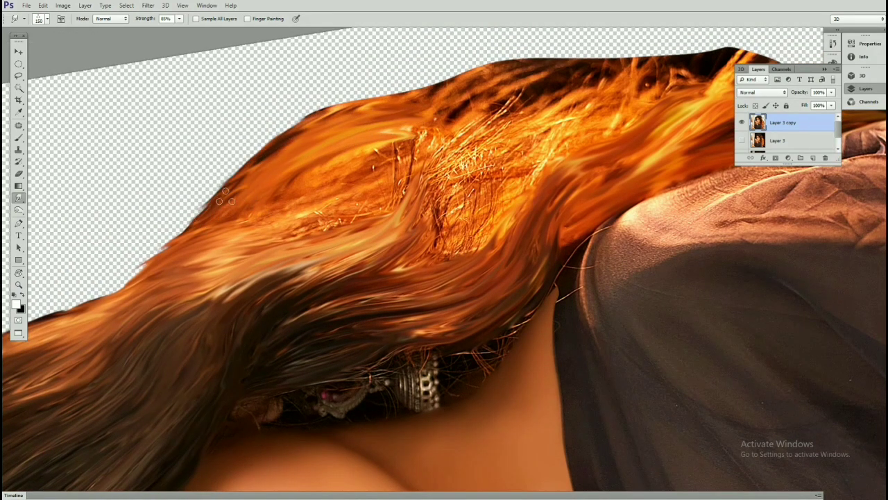
{"action": "left_click_drag", "start_coordinate": [195, 222], "coordinate": [243, 184]}
{"action": "left_click_drag", "start_coordinate": [312, 170], "coordinate": [250, 182]}
{"action": "left_click_drag", "start_coordinate": [234, 233], "coordinate": [388, 182]}
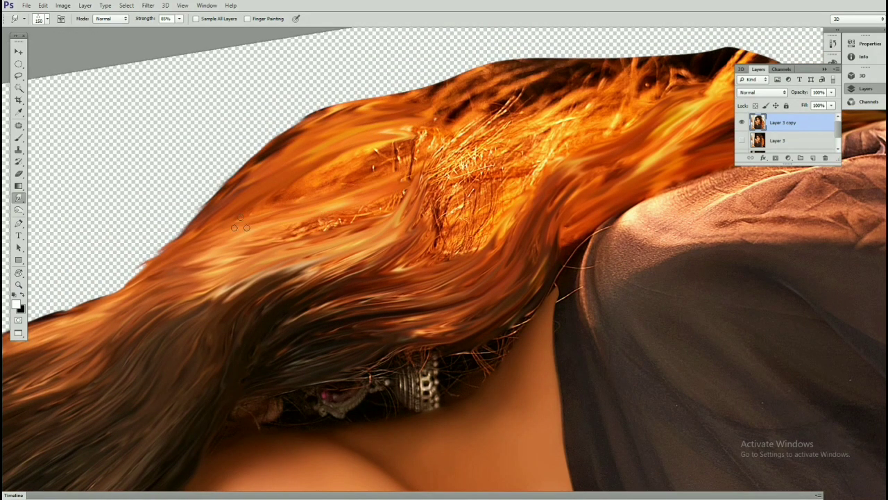
{"action": "left_click_drag", "start_coordinate": [263, 208], "coordinate": [437, 135]}
{"action": "left_click_drag", "start_coordinate": [319, 197], "coordinate": [451, 128]}
{"action": "left_click_drag", "start_coordinate": [239, 253], "coordinate": [403, 198]}
- Smudge the right part's top edge and reshape the central hair into painted strokes
{"action": "left_click_drag", "start_coordinate": [341, 217], "coordinate": [180, 257]}
{"action": "left_click_drag", "start_coordinate": [389, 139], "coordinate": [277, 173]}
{"action": "mouse_move", "coordinate": [353, 132]}
{"action": "left_mouse_down"}
{"action": "mouse_move", "coordinate": [266, 164]}
{"action": "mouse_move", "coordinate": [389, 128]}
{"action": "left_mouse_up"}
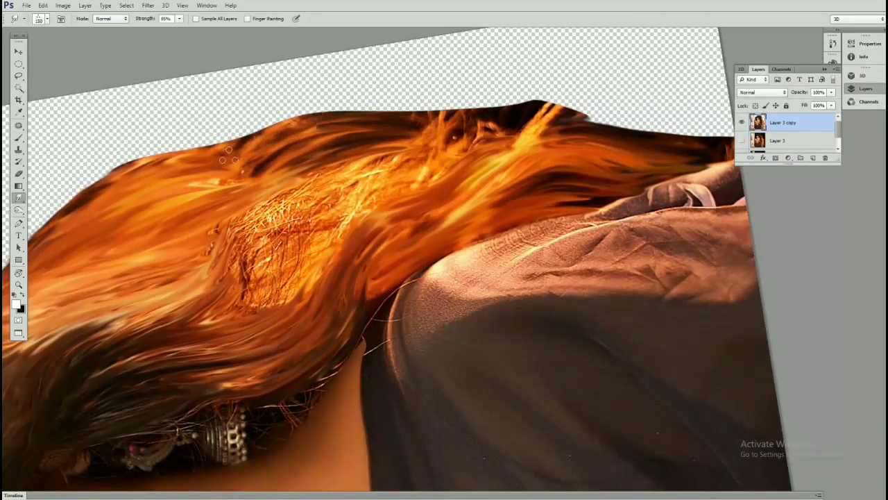
{"action": "left_click_drag", "start_coordinate": [229, 160], "coordinate": [319, 117]}
{"action": "left_click_drag", "start_coordinate": [277, 159], "coordinate": [389, 159]}
{"action": "mouse_move", "coordinate": [302, 182]}
{"action": "left_mouse_down"}
{"action": "mouse_move", "coordinate": [409, 147]}
{"action": "mouse_move", "coordinate": [416, 154]}
{"action": "mouse_move", "coordinate": [326, 153]}
{"action": "mouse_move", "coordinate": [271, 258]}
{"action": "mouse_move", "coordinate": [320, 241]}
{"action": "left_mouse_up"}
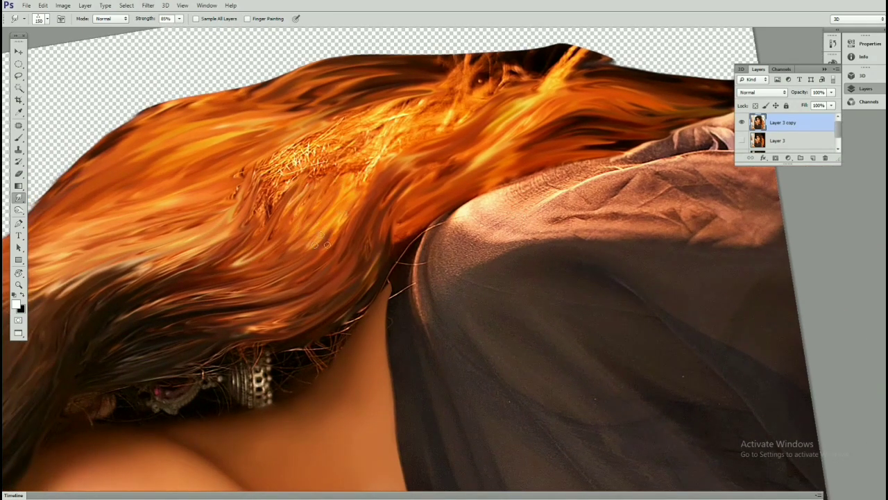
{"action": "mouse_move", "coordinate": [384, 186]}
{"action": "left_mouse_down"}
{"action": "mouse_move", "coordinate": [349, 215]}
{"action": "mouse_move", "coordinate": [409, 149]}
{"action": "left_mouse_up"}
{"action": "left_click_drag", "start_coordinate": [299, 208], "coordinate": [420, 156]}
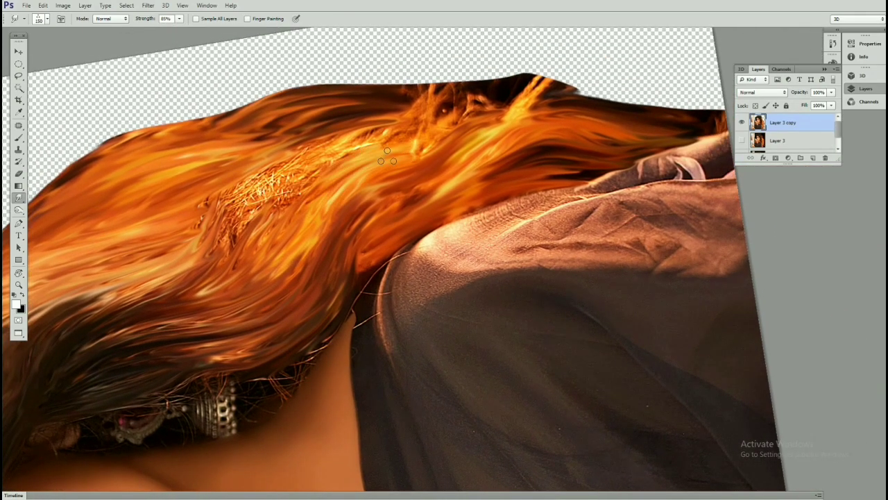
{"action": "left_click_drag", "start_coordinate": [323, 226], "coordinate": [399, 142]}
- Smooth away the fine strand texture in the middle and centre-left hair
{"action": "left_click_drag", "start_coordinate": [222, 257], "coordinate": [326, 149]}
{"action": "left_click_drag", "start_coordinate": [256, 220], "coordinate": [368, 138]}
{"action": "left_click_drag", "start_coordinate": [312, 172], "coordinate": [427, 125]}
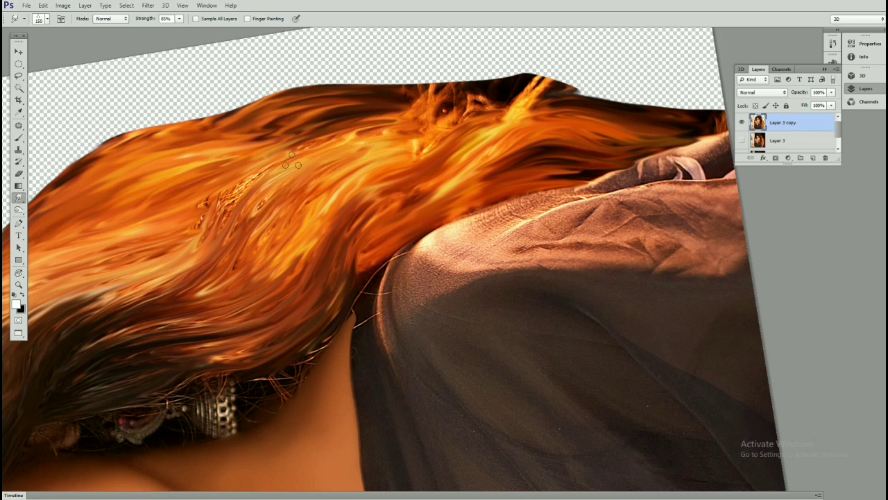
{"action": "mouse_move", "coordinate": [201, 233]}
{"action": "left_mouse_down"}
{"action": "mouse_move", "coordinate": [165, 266]}
{"action": "mouse_move", "coordinate": [255, 222]}
{"action": "mouse_move", "coordinate": [378, 132]}
{"action": "left_mouse_up"}
{"action": "left_click_drag", "start_coordinate": [291, 211], "coordinate": [362, 151]}
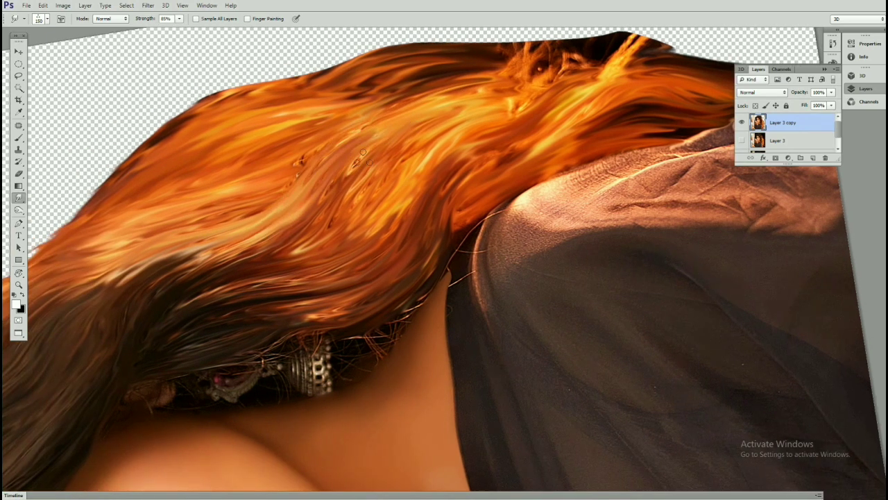
{"action": "left_click_drag", "start_coordinate": [207, 223], "coordinate": [110, 237]}
{"action": "left_click_drag", "start_coordinate": [257, 159], "coordinate": [354, 114]}
{"action": "left_click_drag", "start_coordinate": [177, 270], "coordinate": [291, 118]}
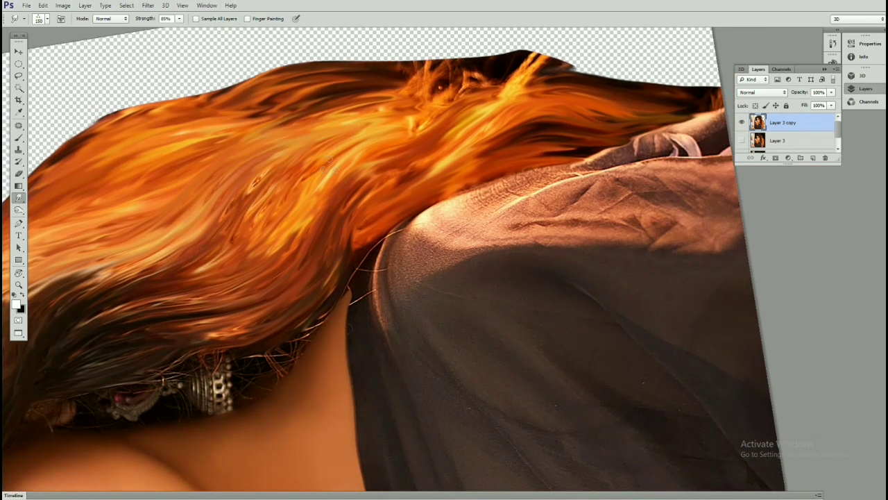
{"action": "mouse_move", "coordinate": [229, 243]}
{"action": "left_mouse_down"}
{"action": "mouse_move", "coordinate": [350, 161]}
{"action": "mouse_move", "coordinate": [264, 192]}
{"action": "left_mouse_up"}
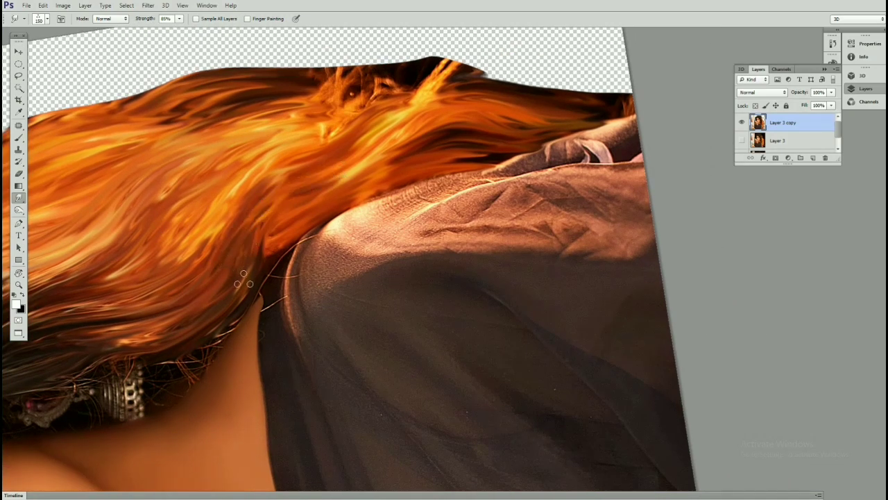
- Smudge the flame-like central strands and the hair's top edge smooth
{"action": "mouse_move", "coordinate": [243, 277]}
{"action": "left_mouse_down"}
{"action": "mouse_move", "coordinate": [378, 184]}
{"action": "mouse_move", "coordinate": [350, 208]}
{"action": "left_mouse_up"}
{"action": "mouse_move", "coordinate": [263, 184]}
{"action": "left_mouse_down"}
{"action": "mouse_move", "coordinate": [375, 128]}
{"action": "mouse_move", "coordinate": [423, 139]}
{"action": "left_mouse_up"}
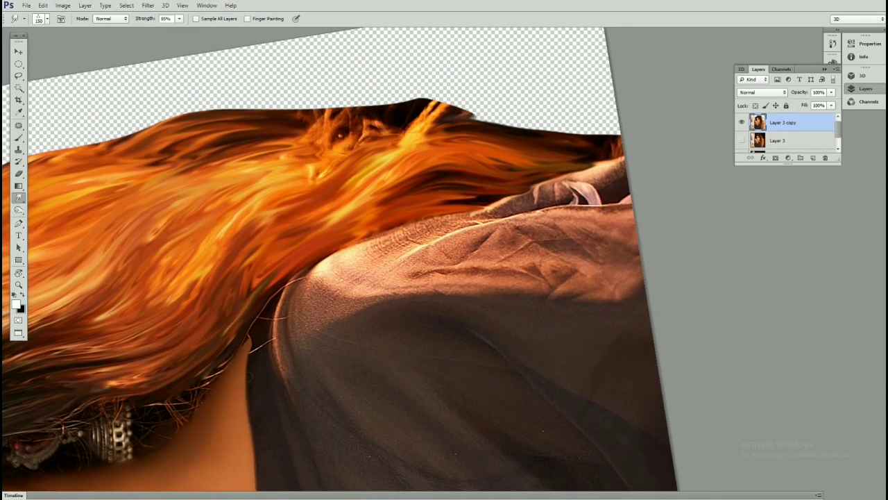
{"action": "mouse_move", "coordinate": [288, 177]}
{"action": "left_mouse_down"}
{"action": "mouse_move", "coordinate": [406, 135]}
{"action": "mouse_move", "coordinate": [389, 129]}
{"action": "left_mouse_up"}
{"action": "left_click_drag", "start_coordinate": [262, 165], "coordinate": [402, 119]}
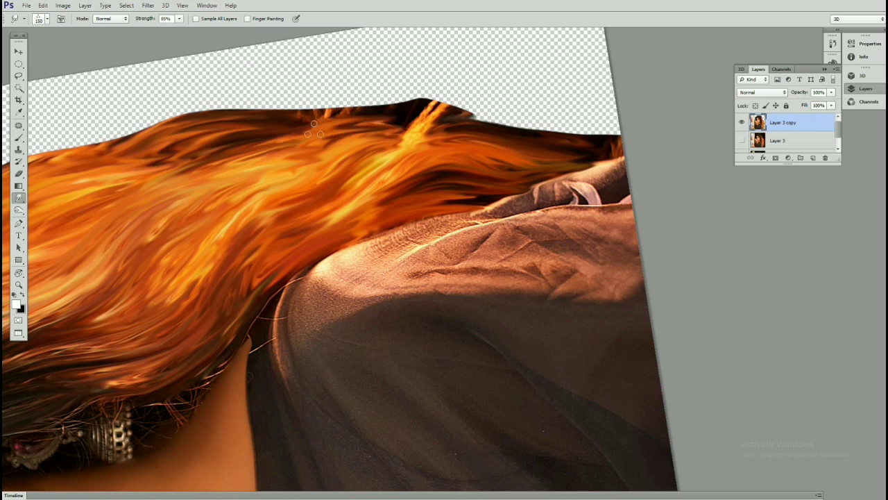
{"action": "left_click_drag", "start_coordinate": [267, 147], "coordinate": [389, 113]}
{"action": "mouse_move", "coordinate": [347, 138]}
{"action": "left_mouse_down"}
{"action": "mouse_move", "coordinate": [288, 150]}
{"action": "mouse_move", "coordinate": [431, 129]}
{"action": "left_mouse_up"}
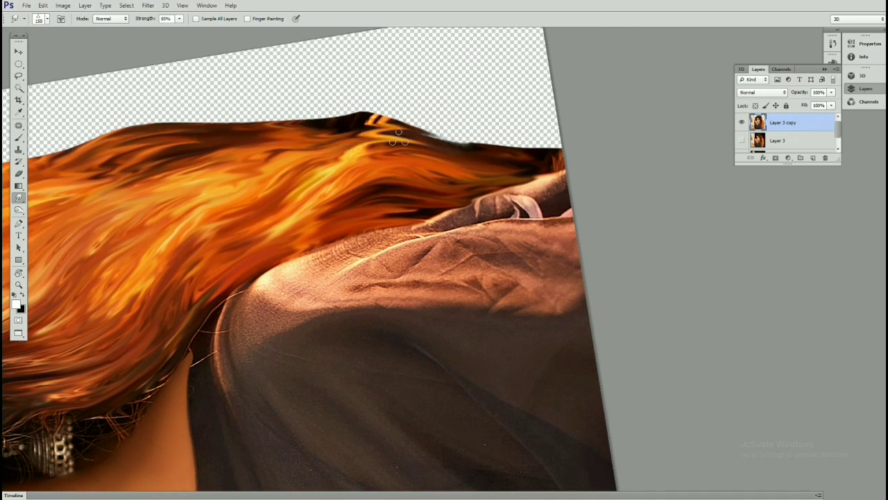
{"action": "mouse_move", "coordinate": [272, 130]}
{"action": "left_mouse_down"}
{"action": "mouse_move", "coordinate": [437, 125]}
{"action": "mouse_move", "coordinate": [528, 154]}
{"action": "left_mouse_up"}
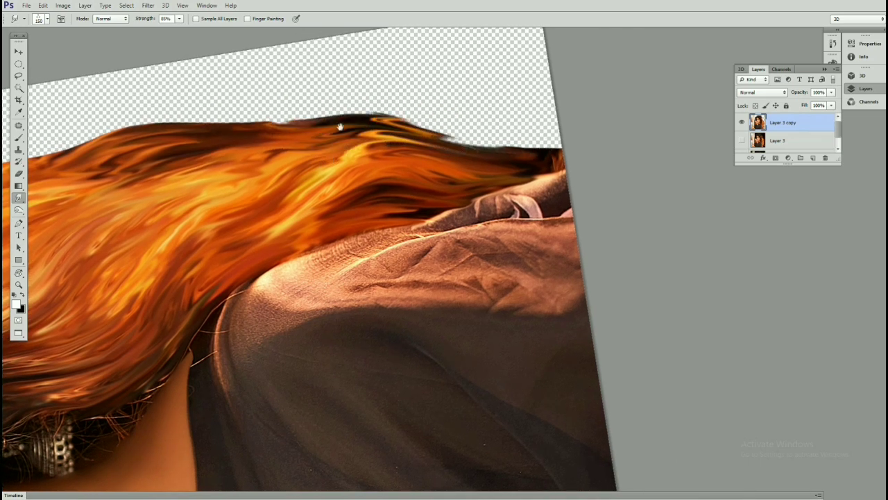
- Rotate the view so the hair hangs vertically, then return to Smudge at the forehead and eyes
{"action": "key", "text": "r"}
{"action": "mouse_move", "coordinate": [439, 167]}
{"action": "left_mouse_down"}
{"action": "mouse_move", "coordinate": [472, 224]}
{"action": "mouse_move", "coordinate": [381, 168]}
{"action": "left_mouse_up"}
{"action": "left_click", "coordinate": [20, 198]}
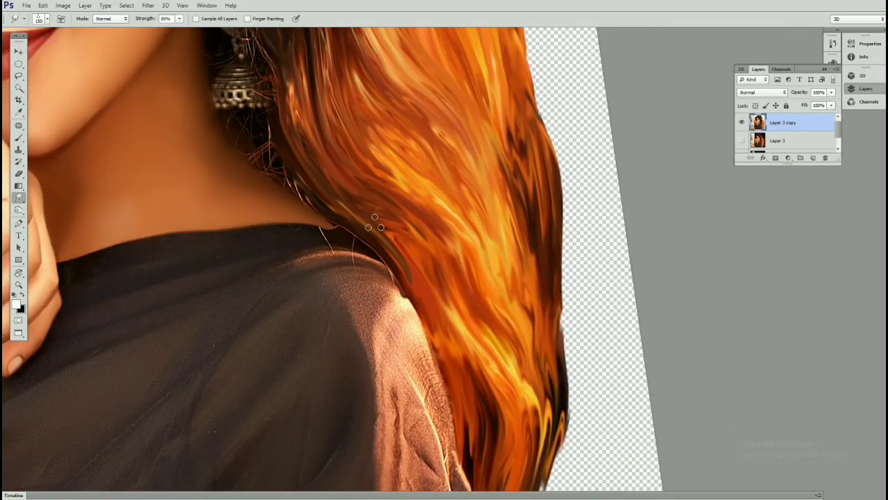
{"action": "scroll", "coordinate": [333, 228], "scroll_direction": "up", "scroll_amount": 3}
{"action": "scroll", "coordinate": [341, 284], "scroll_direction": "up", "scroll_amount": 3}
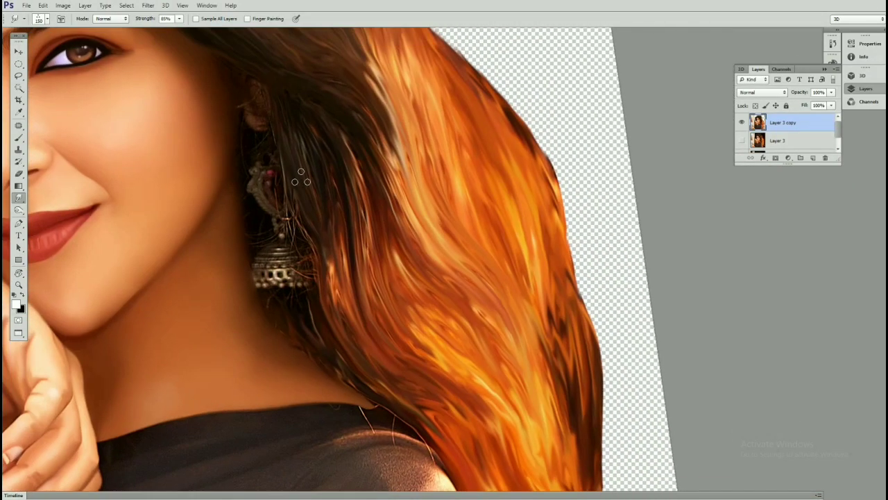
{"action": "scroll", "coordinate": [327, 312], "scroll_direction": "up", "scroll_amount": 4}
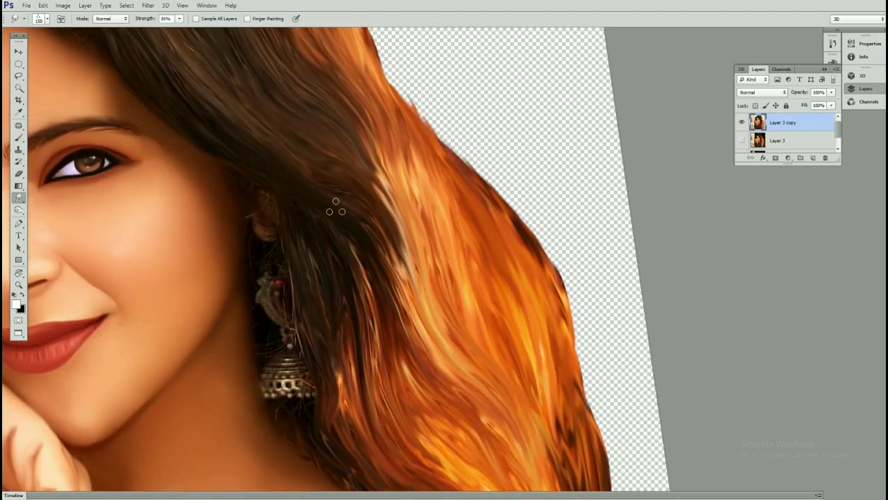
{"action": "scroll", "coordinate": [361, 326], "scroll_direction": "down", "scroll_amount": 4}
{"action": "scroll", "coordinate": [305, 139], "scroll_direction": "up", "scroll_amount": 4}
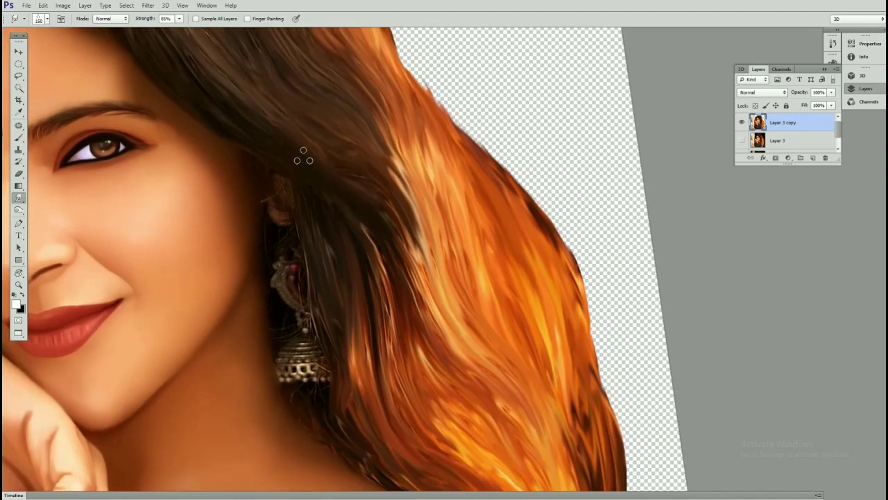
{"action": "left_click_drag", "start_coordinate": [261, 102], "coordinate": [354, 217]}
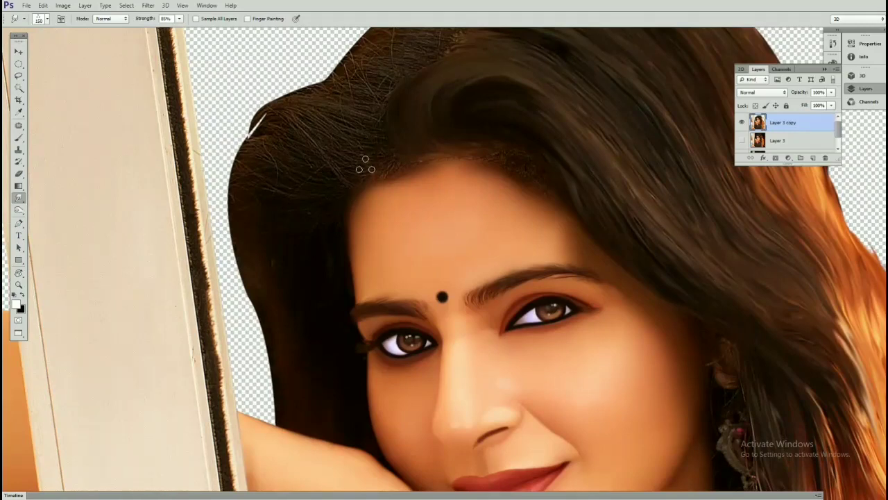
- Enlarge the Smudge brush to 125 and frame the top of the head
{"action": "key", "text": "bracketright"}
{"action": "scroll", "coordinate": [361, 174], "scroll_direction": "up", "scroll_amount": 4}
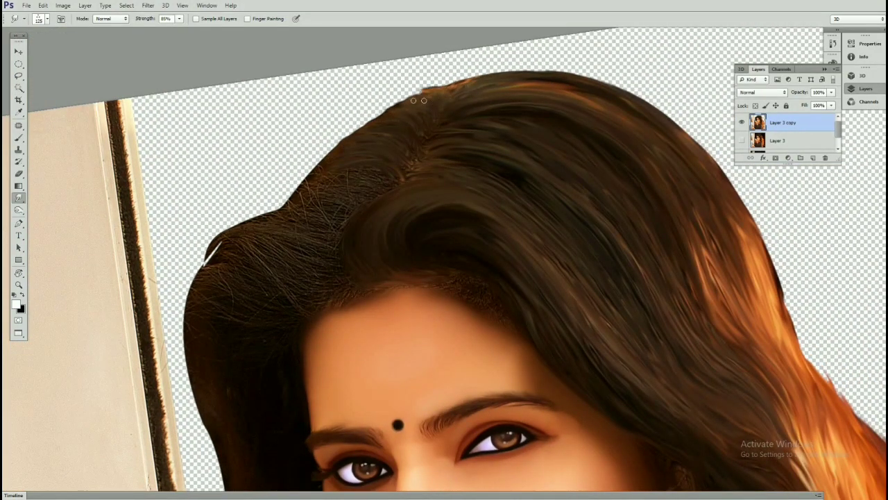
{"action": "scroll", "coordinate": [418, 101], "scroll_direction": "down", "scroll_amount": 2}
{"action": "scroll", "coordinate": [441, 128], "scroll_direction": "down", "scroll_amount": 1}
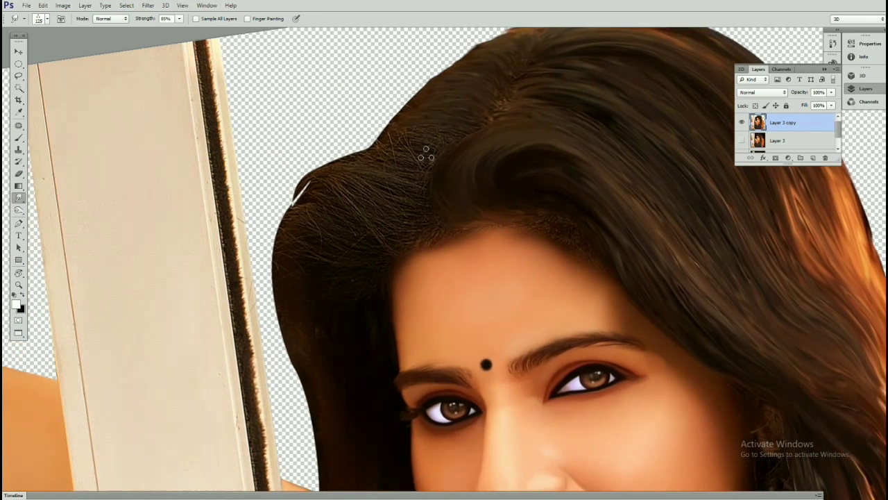
{"action": "scroll", "coordinate": [440, 130], "scroll_direction": "down", "scroll_amount": 1}
{"action": "scroll", "coordinate": [482, 123], "scroll_direction": "left", "scroll_amount": 1}
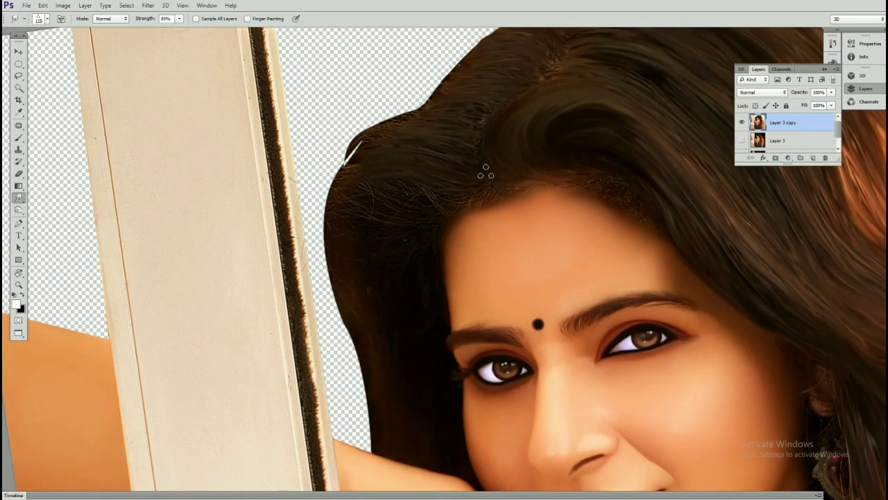
{"action": "scroll", "coordinate": [485, 170], "scroll_direction": "up", "scroll_amount": 1}
{"action": "scroll", "coordinate": [481, 139], "scroll_direction": "right", "scroll_amount": 1}
{"action": "left_click_drag", "start_coordinate": [380, 172], "coordinate": [449, 131]}
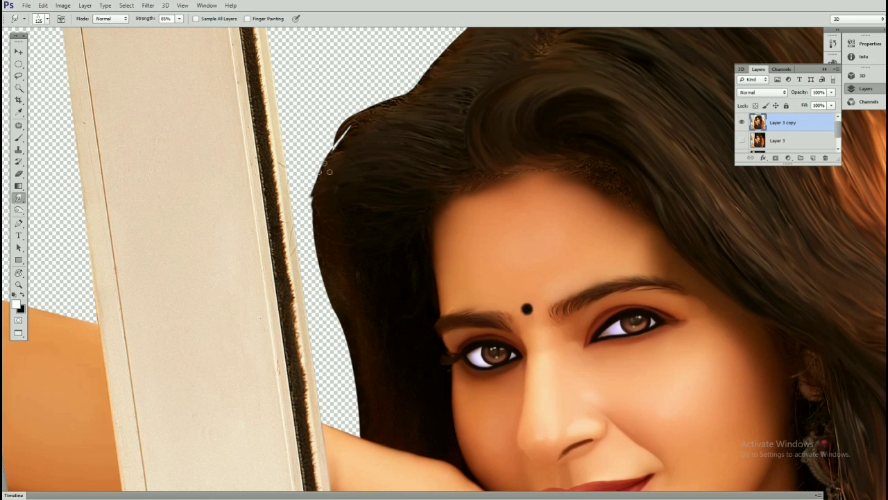
{"action": "scroll", "coordinate": [315, 186], "scroll_direction": "down", "scroll_amount": 3}
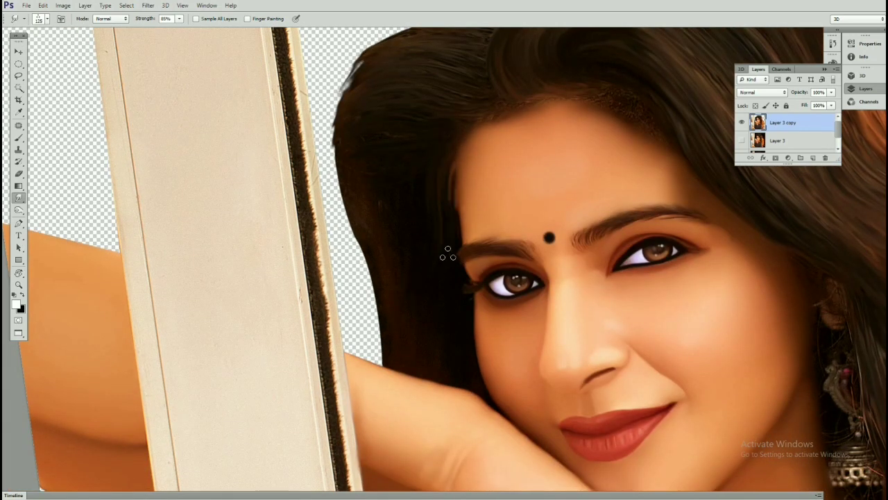
- Darken and smooth the hair beside the forehead and soften the edge left of the face
{"action": "left_click_drag", "start_coordinate": [447, 193], "coordinate": [446, 176]}
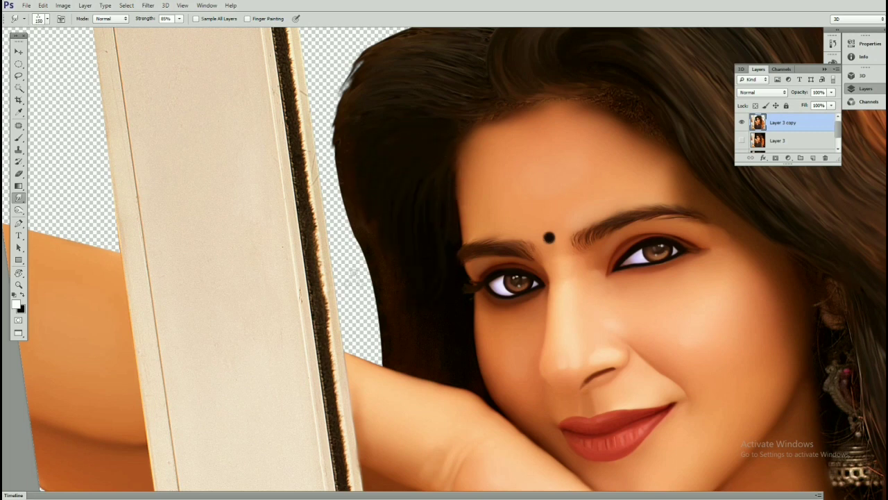
{"action": "scroll", "coordinate": [406, 248], "scroll_direction": "down", "scroll_amount": 3}
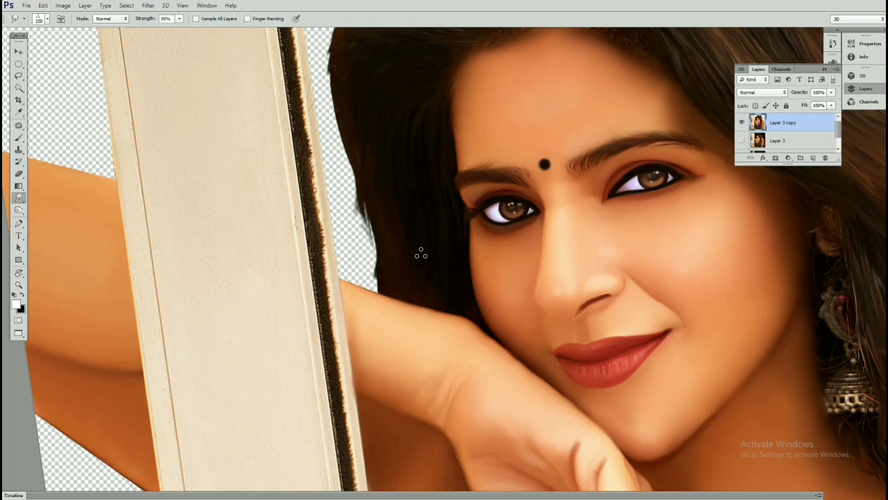
{"action": "left_click_drag", "start_coordinate": [373, 236], "coordinate": [378, 277]}
{"action": "scroll", "coordinate": [374, 229], "scroll_direction": "up", "scroll_amount": 3}
{"action": "mouse_move", "coordinate": [340, 160]}
{"action": "left_mouse_down"}
{"action": "mouse_move", "coordinate": [350, 264]}
{"action": "mouse_move", "coordinate": [364, 302]}
{"action": "left_mouse_up"}
{"action": "scroll", "coordinate": [386, 224], "scroll_direction": "up", "scroll_amount": 2}
- Darken the top and left hair edges, pulling new strands out along the upper-left
{"action": "left_click_drag", "start_coordinate": [343, 167], "coordinate": [341, 233]}
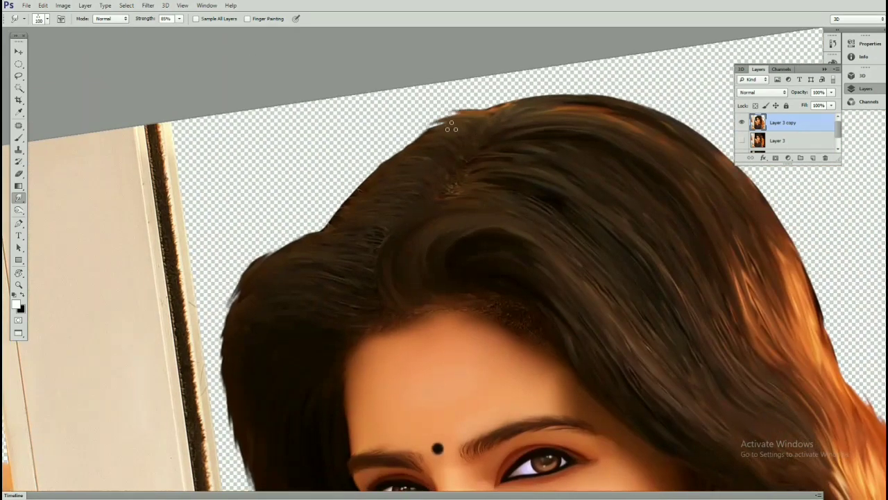
{"action": "mouse_move", "coordinate": [417, 131]}
{"action": "left_mouse_down"}
{"action": "mouse_move", "coordinate": [324, 226]}
{"action": "mouse_move", "coordinate": [387, 182]}
{"action": "mouse_move", "coordinate": [343, 208]}
{"action": "left_mouse_up"}
{"action": "left_click_drag", "start_coordinate": [401, 172], "coordinate": [392, 170]}
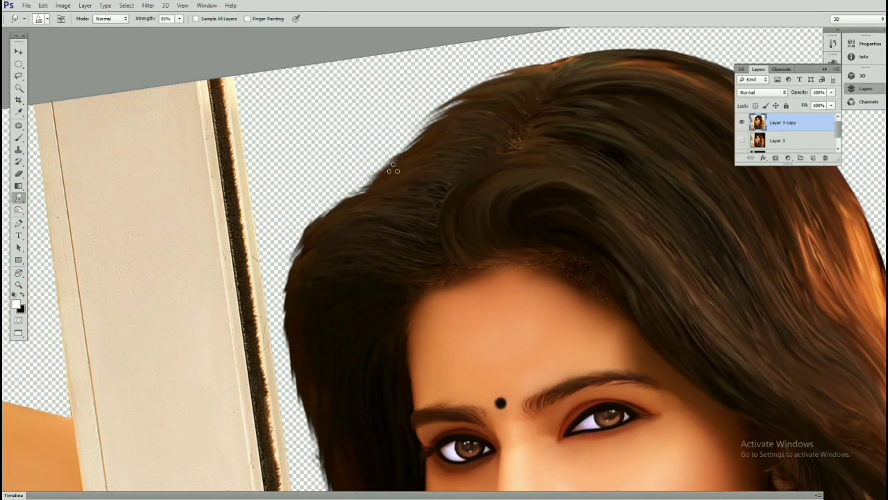
{"action": "mouse_move", "coordinate": [343, 205]}
{"action": "left_mouse_down"}
{"action": "mouse_move", "coordinate": [444, 111]}
{"action": "mouse_move", "coordinate": [527, 66]}
{"action": "mouse_move", "coordinate": [444, 104]}
{"action": "left_mouse_up"}
{"action": "left_click_drag", "start_coordinate": [444, 104], "coordinate": [317, 164]}
{"action": "mouse_move", "coordinate": [333, 118]}
{"action": "left_mouse_down"}
{"action": "mouse_move", "coordinate": [353, 126]}
{"action": "mouse_move", "coordinate": [389, 174]}
{"action": "left_mouse_up"}
{"action": "mouse_move", "coordinate": [437, 108]}
{"action": "left_mouse_down"}
{"action": "mouse_move", "coordinate": [375, 114]}
{"action": "mouse_move", "coordinate": [337, 173]}
{"action": "left_mouse_up"}
- Frame the top and left edge of the hair, resizing the Smudge brush around 125
{"action": "left_click_drag", "start_coordinate": [416, 277], "coordinate": [496, 217]}
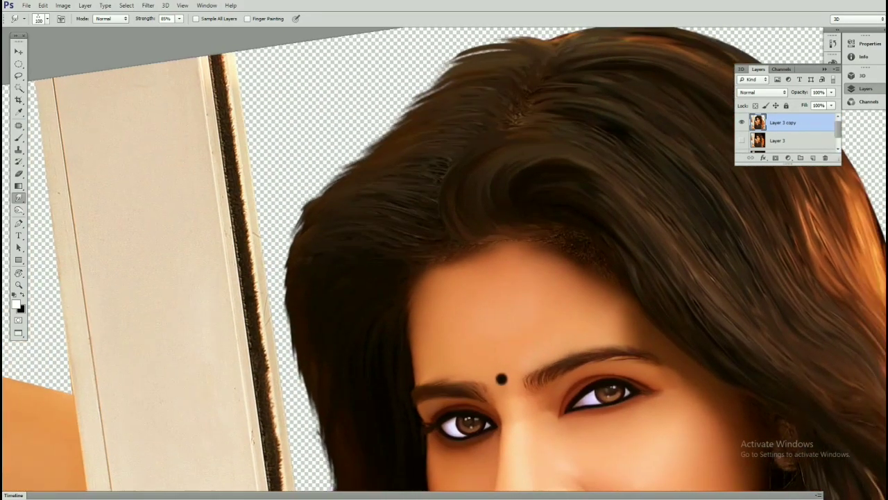
{"action": "scroll", "coordinate": [312, 204], "scroll_direction": "down", "scroll_amount": 3}
{"action": "scroll", "coordinate": [444, 208], "scroll_direction": "down", "scroll_amount": 2}
{"action": "scroll", "coordinate": [450, 211], "scroll_direction": "up", "scroll_amount": 4}
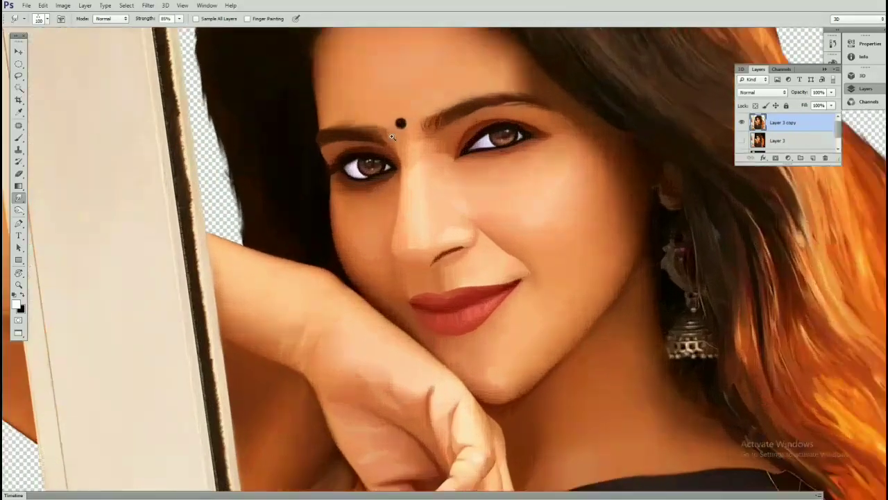
{"action": "scroll", "coordinate": [444, 256], "scroll_direction": "up", "scroll_amount": 5}
{"action": "key", "text": "bracketright"}
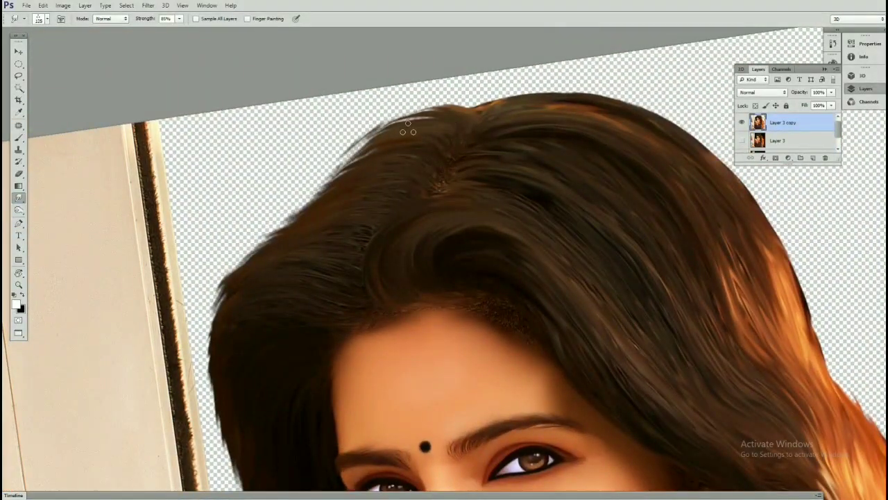
{"action": "left_click_drag", "start_coordinate": [214, 351], "coordinate": [321, 280]}
{"action": "scroll", "coordinate": [320, 280], "scroll_direction": "down", "scroll_amount": 2}
{"action": "scroll", "coordinate": [337, 182], "scroll_direction": "up", "scroll_amount": 2}
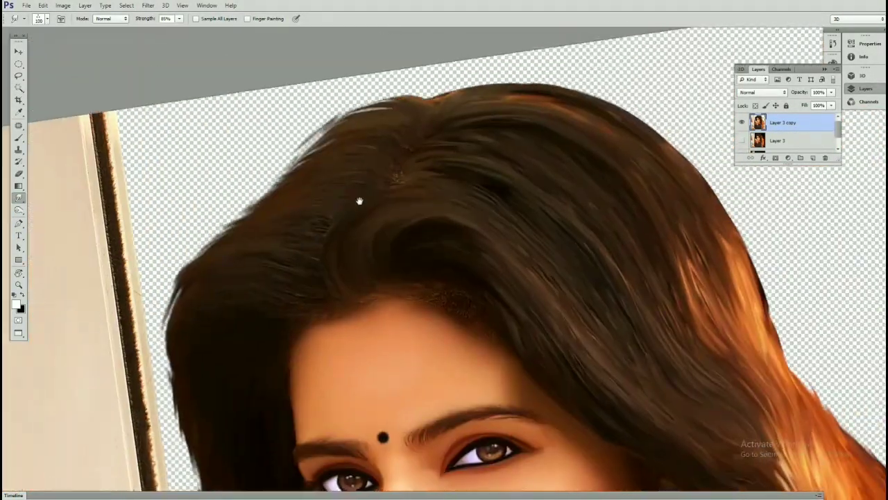
{"action": "scroll", "coordinate": [361, 201], "scroll_direction": "down", "scroll_amount": 3}
{"action": "scroll", "coordinate": [460, 179], "scroll_direction": "down", "scroll_amount": 2}
{"action": "scroll", "coordinate": [460, 179], "scroll_direction": "up", "scroll_amount": 3}
{"action": "scroll", "coordinate": [402, 200], "scroll_direction": "up", "scroll_amount": 3}
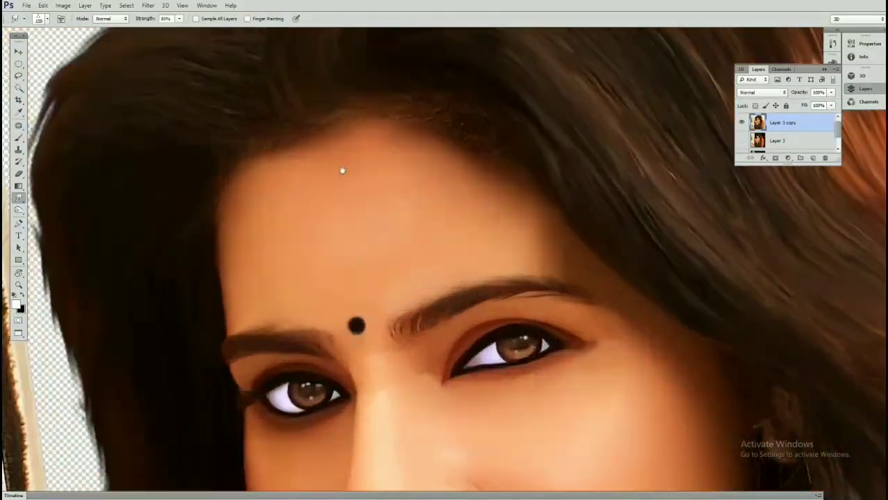
{"action": "scroll", "coordinate": [341, 171], "scroll_direction": "up", "scroll_amount": 2}
{"action": "key", "text": "bracketleft"}
{"action": "scroll", "coordinate": [357, 182], "scroll_direction": "down", "scroll_amount": 1}
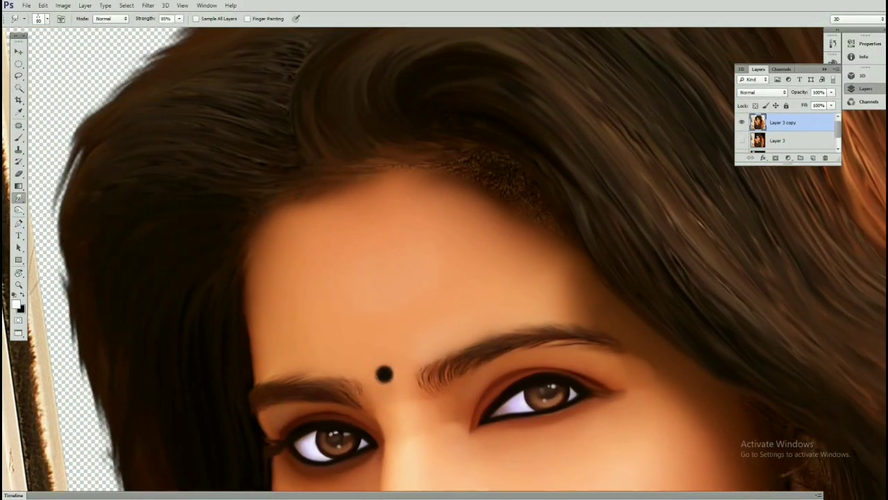
{"action": "key", "text": "bracketright"}
- Toggle Layer 3 copy to compare with the original, then hide Layer 3
{"action": "scroll", "coordinate": [508, 143], "scroll_direction": "down", "scroll_amount": 2}
{"action": "left_click", "coordinate": [741, 123]}
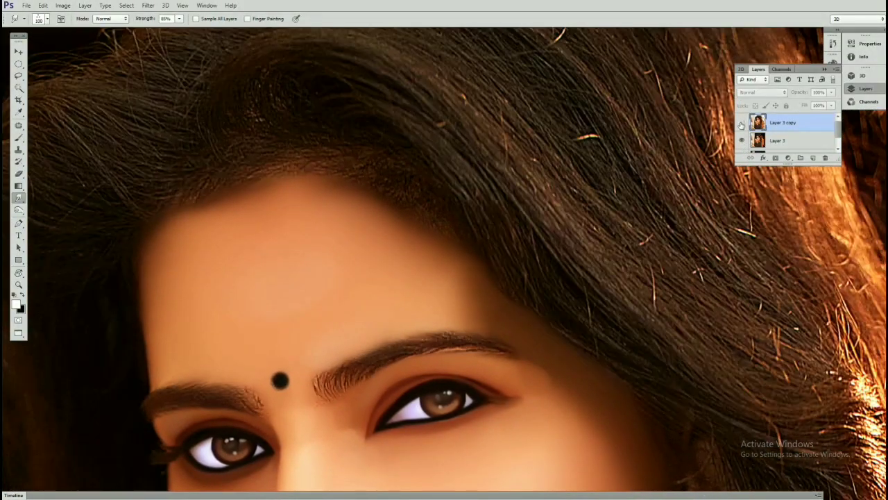
{"action": "left_click", "coordinate": [741, 123]}
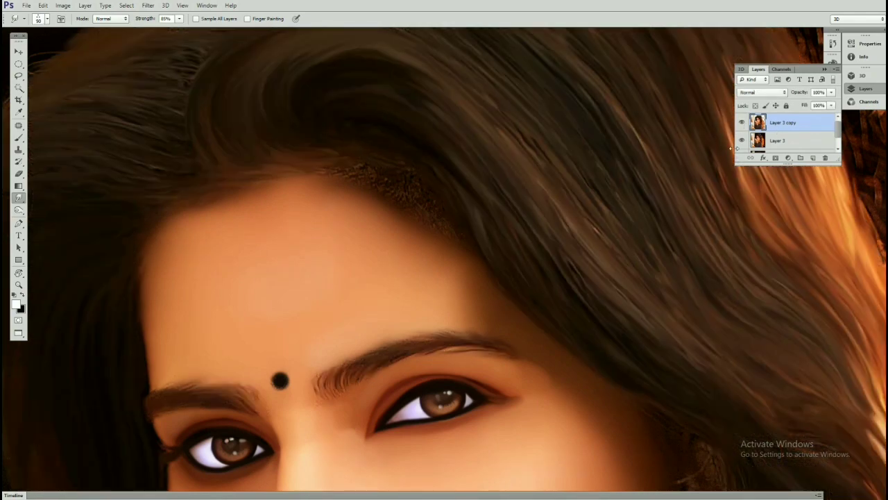
{"action": "left_click", "coordinate": [741, 140]}
- Smooth the hair strands along the forehead hairline with a resized Smudge brush
{"action": "scroll", "coordinate": [366, 201], "scroll_direction": "up", "scroll_amount": 2}
{"action": "key", "text": "bracketright"}
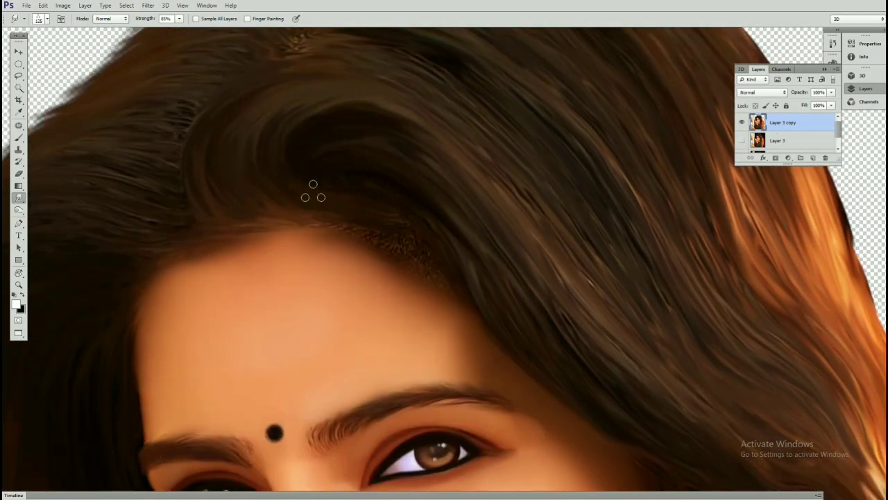
{"action": "key", "text": "bracketleft"}
{"action": "left_click_drag", "start_coordinate": [299, 215], "coordinate": [408, 177]}
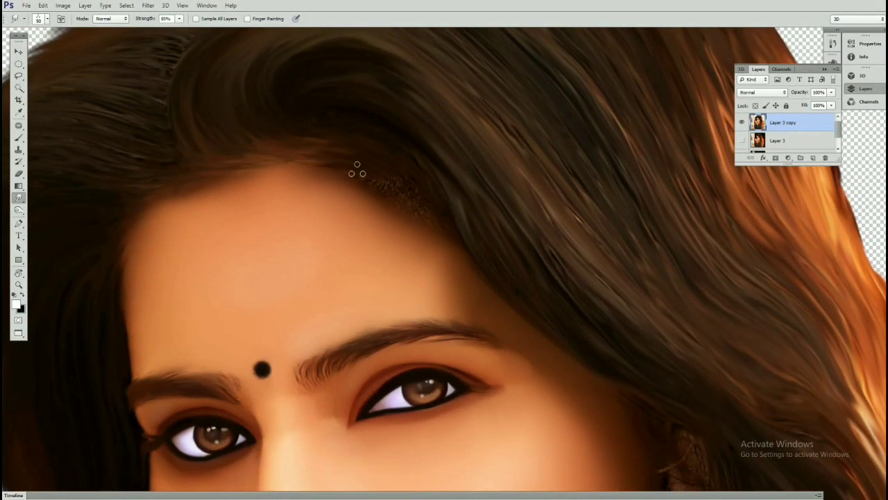
{"action": "mouse_move", "coordinate": [437, 219]}
{"action": "left_mouse_down"}
{"action": "mouse_move", "coordinate": [406, 132]}
{"action": "mouse_move", "coordinate": [400, 146]}
{"action": "left_mouse_up"}
{"action": "key", "text": "bracketright"}
{"action": "key", "text": "bracketright"}
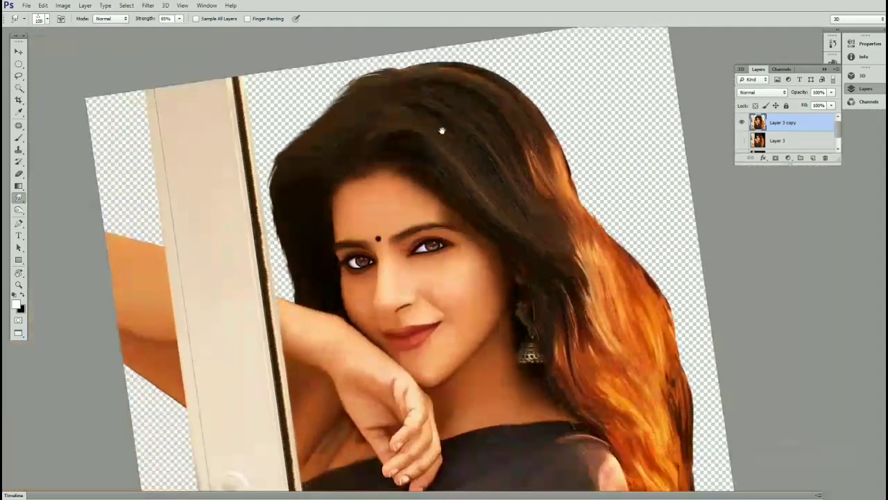
- Work across the crown and parting hair, adjusting the Smudge brush size with [ and ]
{"action": "key", "text": "bracketright"}
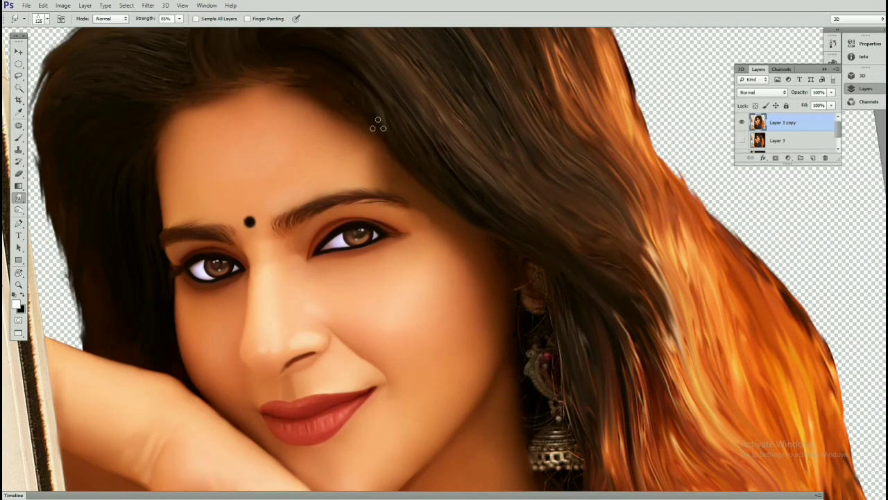
{"action": "left_click_drag", "start_coordinate": [378, 123], "coordinate": [383, 148]}
{"action": "left_click_drag", "start_coordinate": [320, 129], "coordinate": [320, 156]}
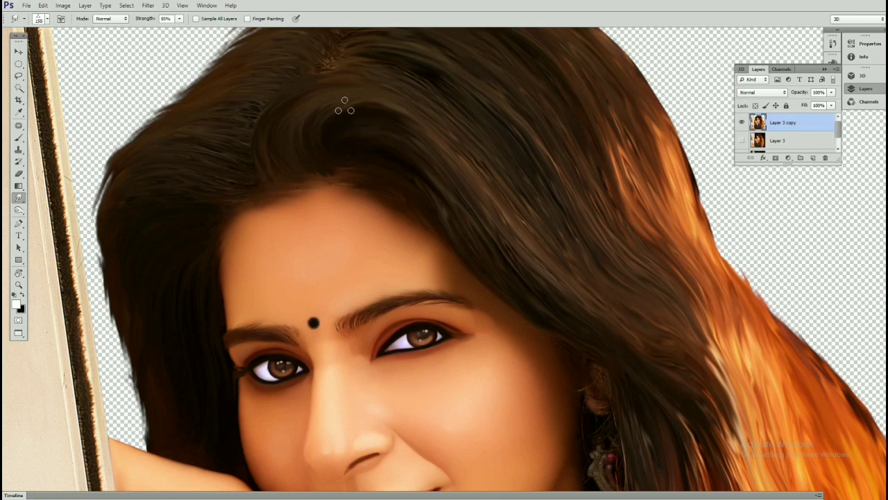
{"action": "key", "text": "bracketright"}
{"action": "scroll", "coordinate": [344, 106], "scroll_direction": "up", "scroll_amount": 3}
{"action": "key", "text": "bracketleft"}
{"action": "left_click_drag", "start_coordinate": [408, 69], "coordinate": [398, 100]}
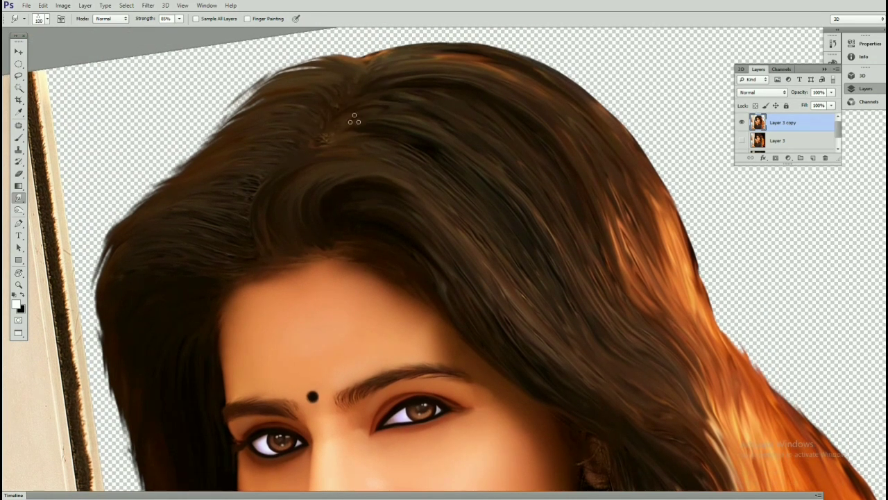
{"action": "left_click_drag", "start_coordinate": [318, 144], "coordinate": [323, 154]}
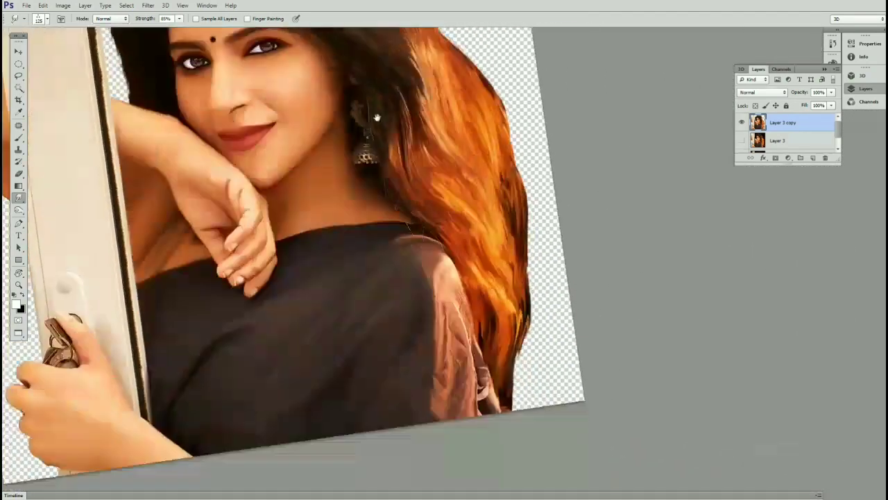
- With a larger brush, smudge the orange hair near the shoulder into smooth flowing strands
{"action": "key", "text": "bracketright"}
{"action": "key", "text": "bracketright"}
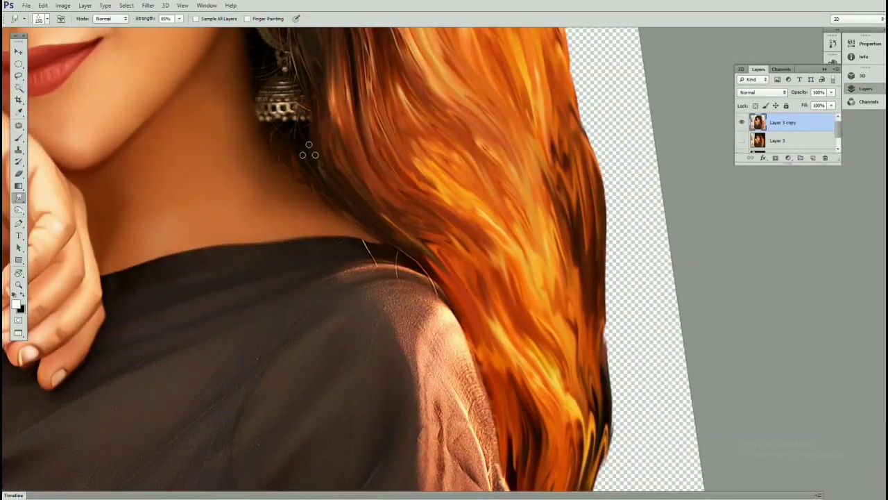
{"action": "scroll", "coordinate": [327, 196], "scroll_direction": "up", "scroll_amount": 5}
{"action": "key", "text": "bracketright"}
{"action": "key", "text": "bracketright"}
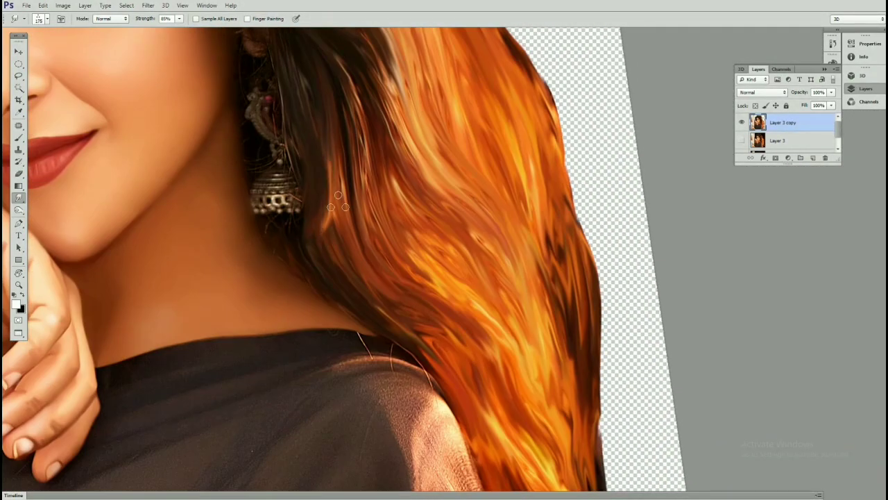
{"action": "left_click_drag", "start_coordinate": [378, 274], "coordinate": [313, 187], "text": "space"}
{"action": "key", "text": "bracketright"}
{"action": "left_click_drag", "start_coordinate": [354, 83], "coordinate": [430, 209]}
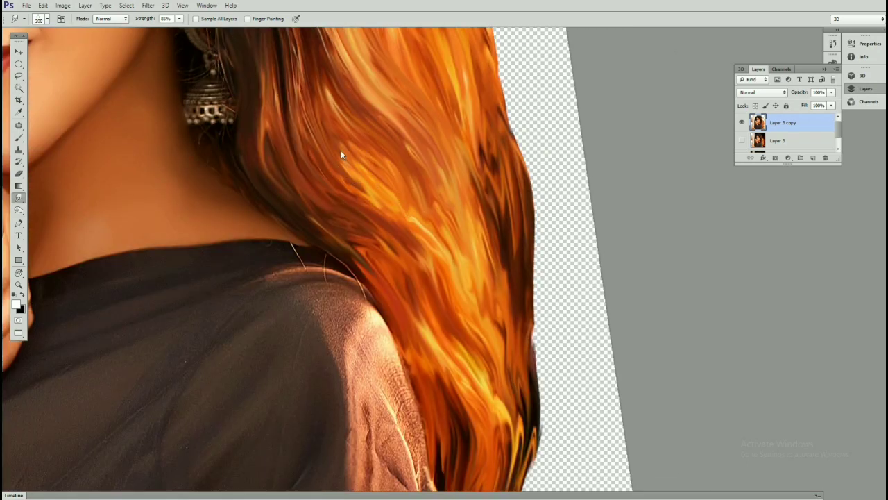
{"action": "mouse_move", "coordinate": [347, 180]}
{"action": "left_mouse_down"}
{"action": "mouse_move", "coordinate": [433, 243]}
{"action": "mouse_move", "coordinate": [447, 277]}
{"action": "left_mouse_up"}
{"action": "left_click_drag", "start_coordinate": [412, 201], "coordinate": [434, 270]}
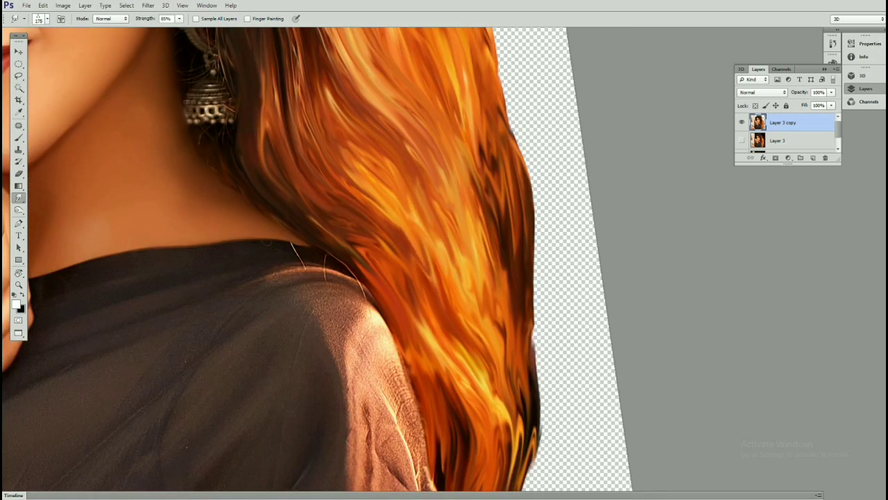
- Smooth the orange hair ends at the bottom and beside the shoulder
{"action": "key", "text": "bracketleft"}
{"action": "key", "text": "bracketleft"}
{"action": "key", "text": "bracketleft"}
{"action": "left_click_drag", "start_coordinate": [416, 388], "coordinate": [382, 93]}
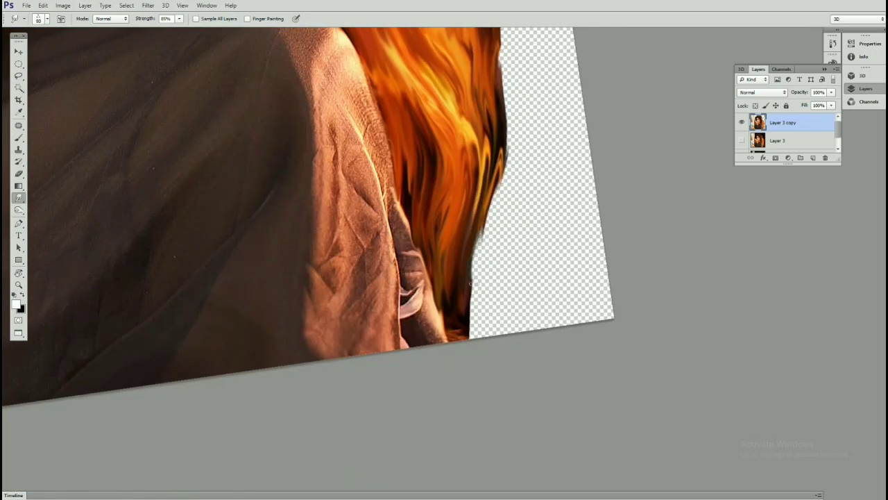
{"action": "mouse_move", "coordinate": [403, 135]}
{"action": "left_mouse_down"}
{"action": "mouse_move", "coordinate": [434, 133]}
{"action": "mouse_move", "coordinate": [420, 430]}
{"action": "left_mouse_up"}
{"action": "key", "text": "bracketright"}
{"action": "key", "text": "bracketright"}
{"action": "key", "text": "bracketright"}
{"action": "left_click_drag", "start_coordinate": [451, 166], "coordinate": [454, 229]}
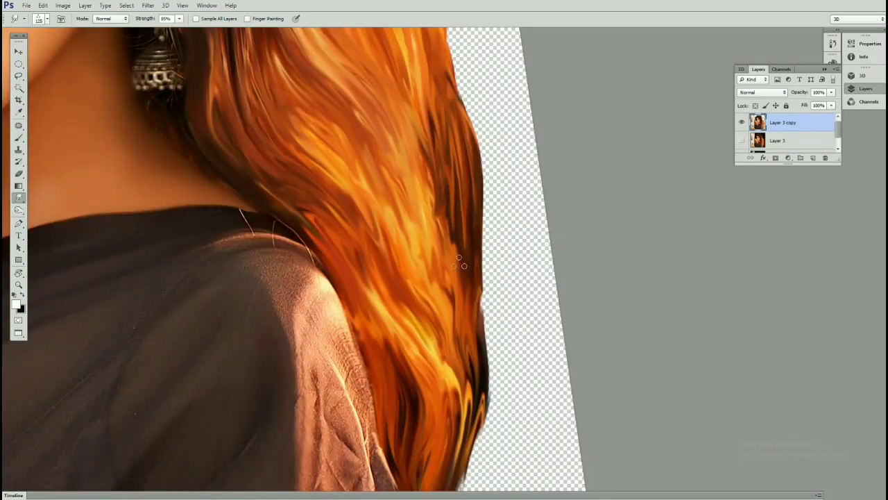
{"action": "key", "text": "bracketright"}
- Check the face and earring area, then zoom out to view the whole portrait
{"action": "left_click_drag", "start_coordinate": [229, 41], "coordinate": [393, 217]}
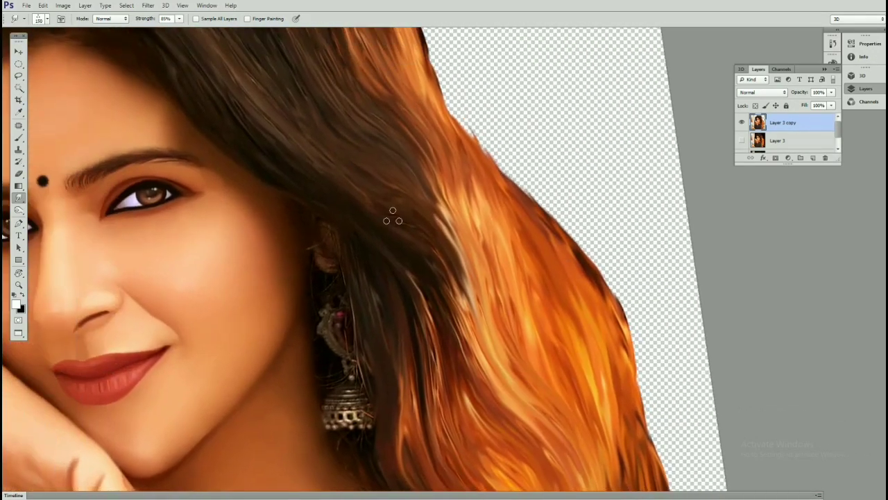
{"action": "left_click_drag", "start_coordinate": [329, 288], "coordinate": [397, 231]}
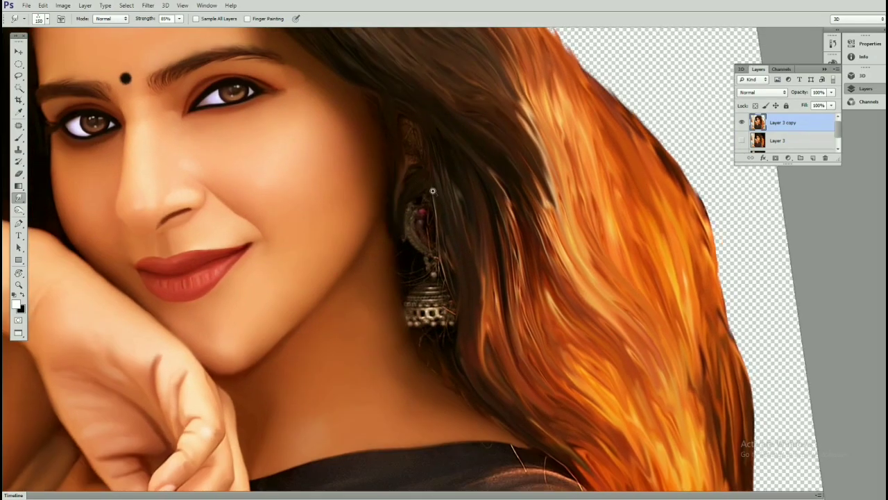
{"action": "left_click_drag", "start_coordinate": [373, 160], "coordinate": [486, 261]}
{"action": "scroll", "coordinate": [486, 262], "scroll_direction": "down", "scroll_amount": 2}
{"action": "scroll", "coordinate": [479, 235], "scroll_direction": "down", "scroll_amount": 3}
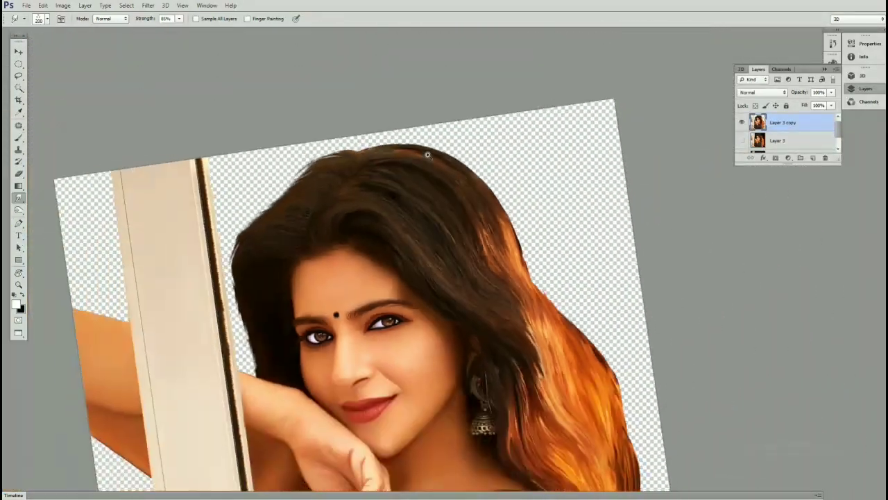
{"action": "scroll", "coordinate": [451, 173], "scroll_direction": "down", "scroll_amount": 2}
{"action": "scroll", "coordinate": [485, 166], "scroll_direction": "down", "scroll_amount": 1}
{"action": "key", "text": "z"}
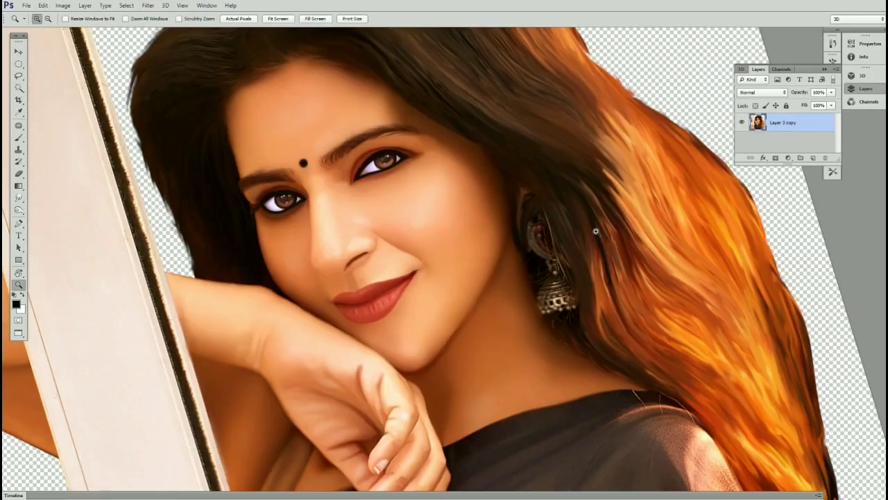
- Straighten the rotated canvas view and apply a colour balance adjustment
{"action": "key", "text": "r"}
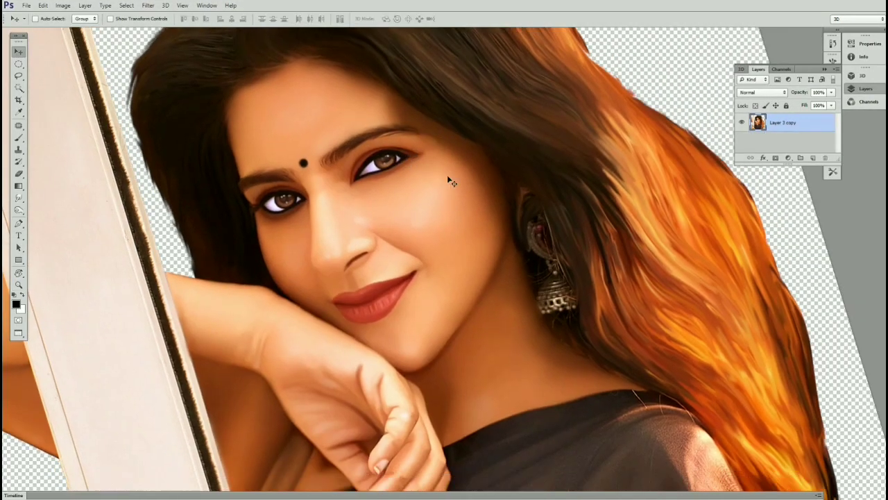
{"action": "left_click_drag", "start_coordinate": [485, 170], "coordinate": [456, 258]}
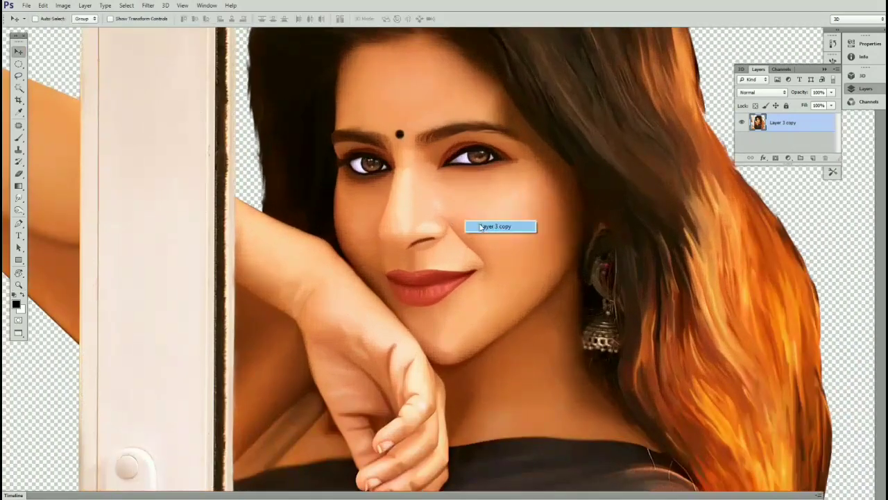
{"action": "key", "text": "ctrl+b"}
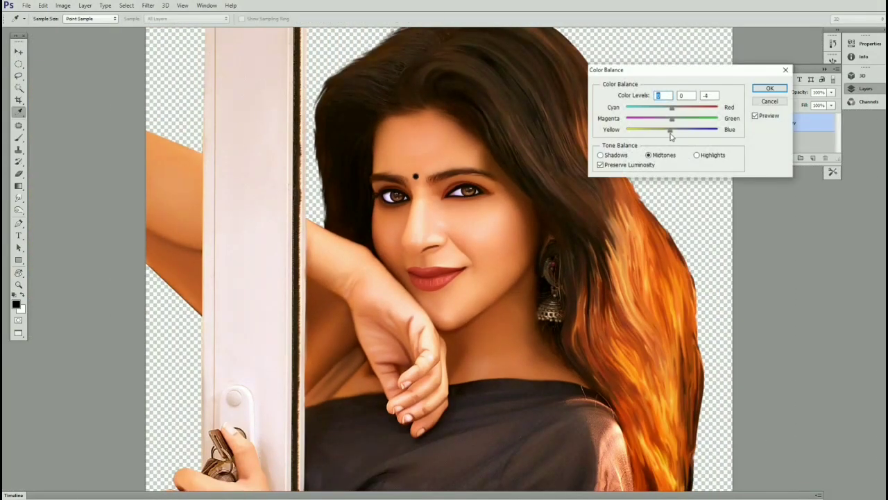
{"action": "key", "text": "Return"}
- Apply an Orange photo filter at 25% density to warm the portrait
{"action": "key", "text": "v"}
{"action": "key", "text": "ctrl+plus"}
{"action": "left_click", "coordinate": [62, 4]}
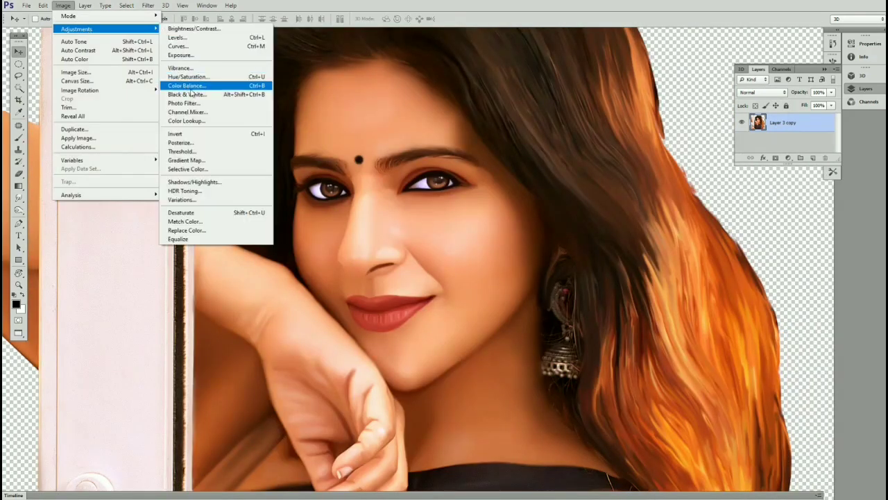
{"action": "left_click", "coordinate": [184, 103]}
{"action": "left_click", "coordinate": [692, 65]}
{"action": "left_click", "coordinate": [672, 141]}
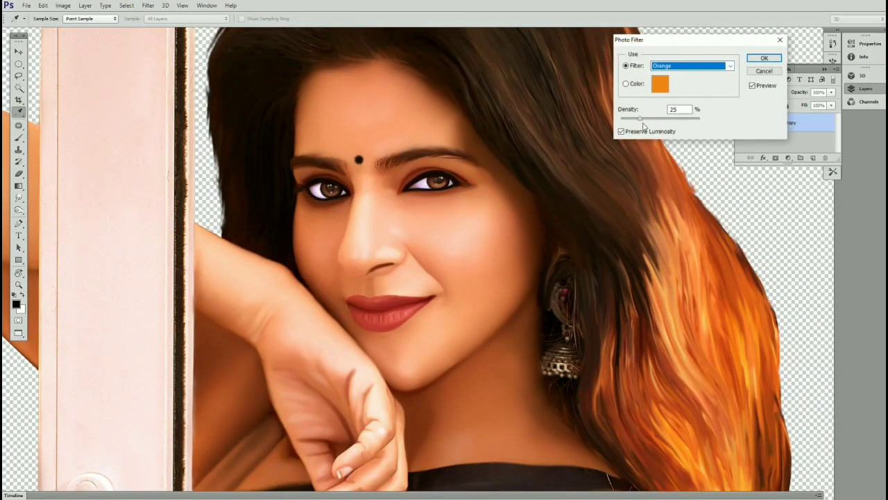
{"action": "left_click_drag", "start_coordinate": [642, 120], "coordinate": [636, 119]}
{"action": "left_click", "coordinate": [764, 58]}
- Copy a feathered forehead, cheek and chin skin selection to a new layer and colour-balance it
{"action": "key", "text": "l"}
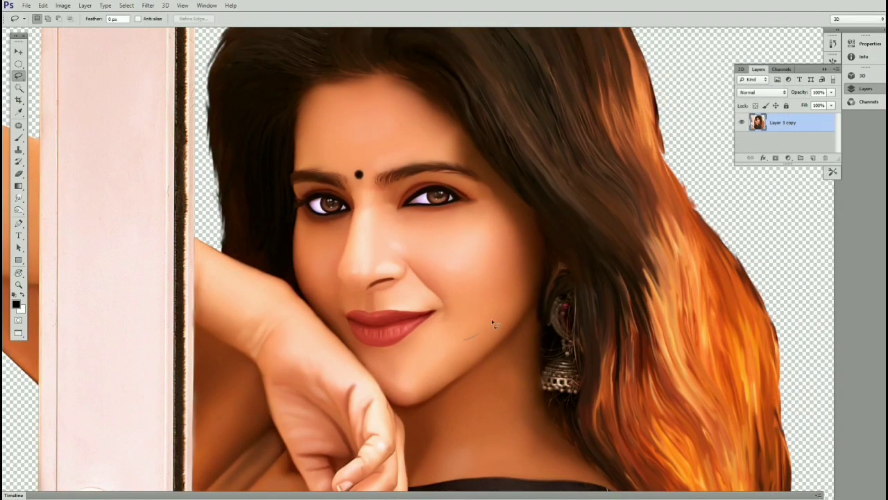
{"action": "left_click_drag", "start_coordinate": [337, 303], "coordinate": [340, 306]}
{"action": "right_click", "coordinate": [410, 265]}
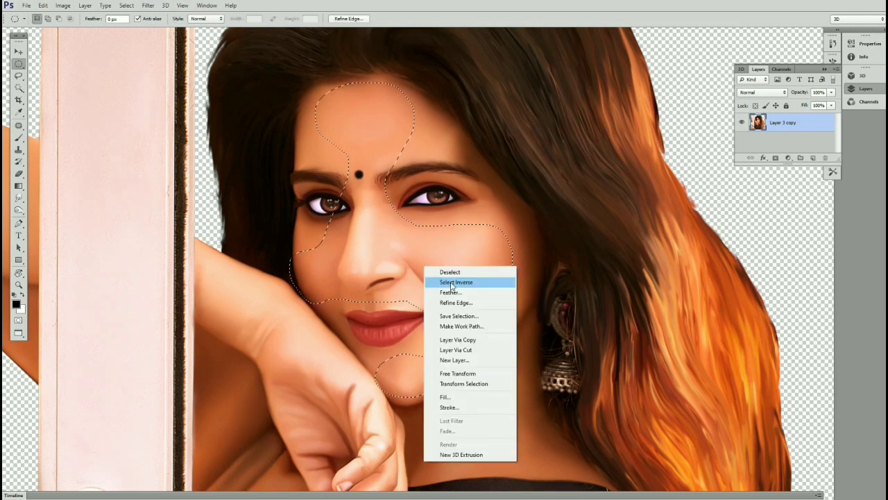
{"action": "left_click", "coordinate": [458, 287]}
{"action": "key", "text": "Return"}
{"action": "key", "text": "ctrl+j"}
{"action": "key", "text": "i"}
{"action": "key", "text": "ctrl+b"}
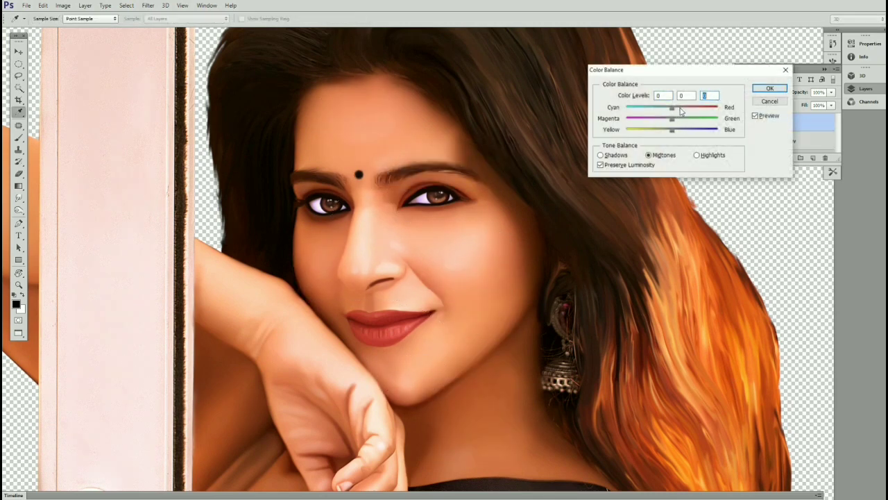
{"action": "left_click", "coordinate": [769, 89]}
- Enlarge the eraser, then delete Layer 1 and confirm Yes
{"action": "key", "text": "e"}
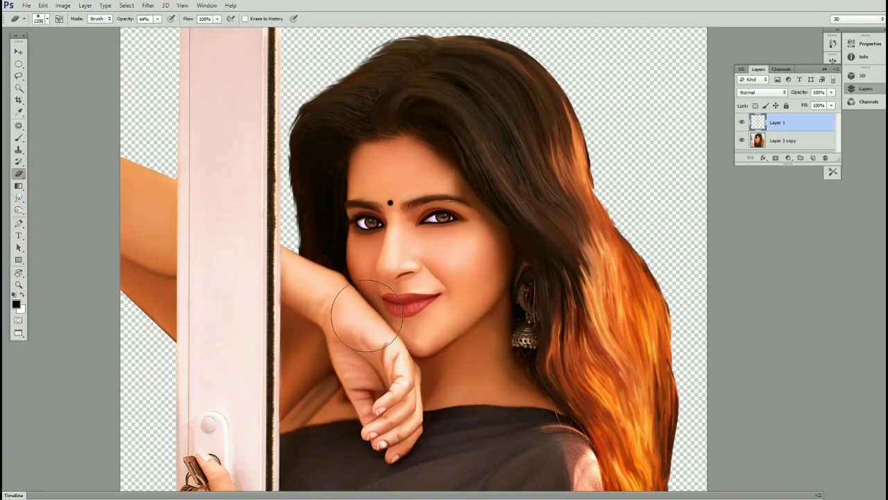
{"action": "key", "text": "bracketright"}
{"action": "key", "text": "bracketright"}
{"action": "key", "text": "bracketright"}
{"action": "key", "text": "v"}
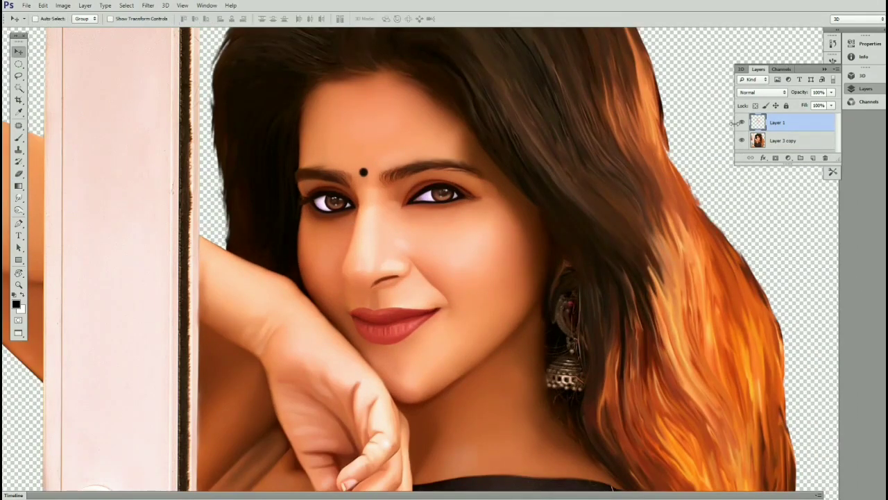
{"action": "left_click", "coordinate": [825, 158]}
{"action": "left_click", "coordinate": [415, 192]}
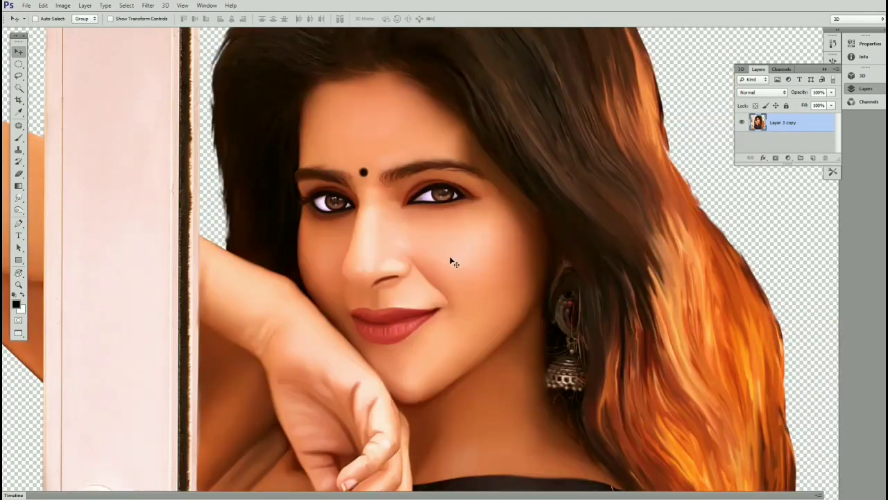
- Apply Selective Color: darken Reds for the lips, Whites Yellow -42 and Black -12
{"action": "left_click", "coordinate": [60, 10]}
{"action": "left_click", "coordinate": [208, 169]}
{"action": "left_click_drag", "start_coordinate": [647, 199], "coordinate": [621, 181]}
{"action": "left_click", "coordinate": [663, 116]}
{"action": "left_click", "coordinate": [646, 178]}
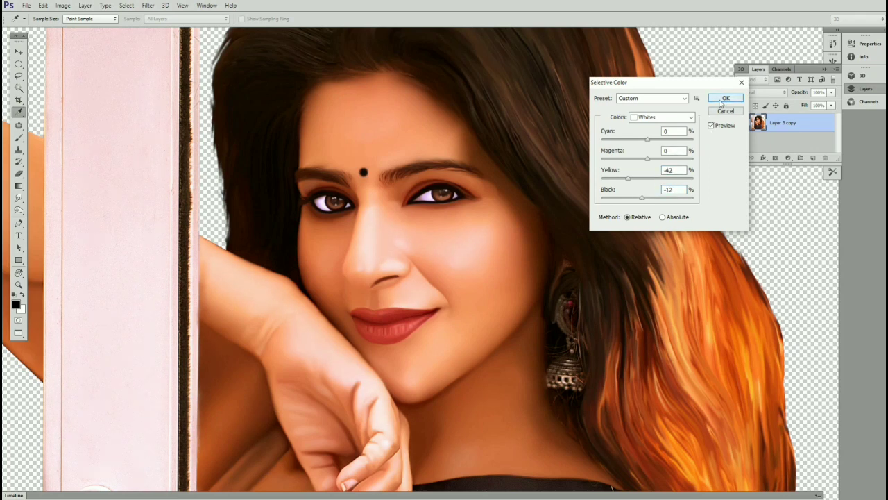
{"action": "left_click", "coordinate": [726, 98]}
- Apply Levels on the Blue channel with the white input set to 226
{"action": "key", "text": "ctrl+minus"}
{"action": "key", "text": "ctrl+l"}
{"action": "left_click", "coordinate": [664, 108]}
{"action": "left_click", "coordinate": [652, 126]}
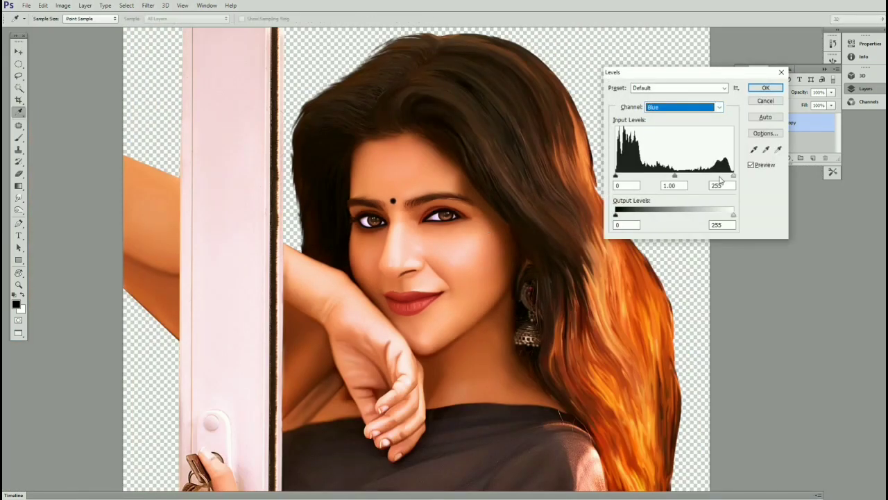
{"action": "left_click_drag", "start_coordinate": [734, 175], "coordinate": [721, 177]}
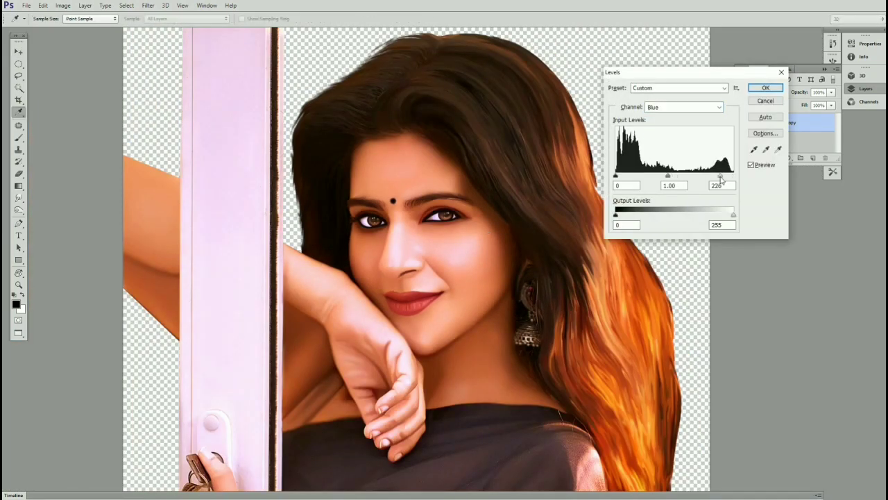
{"action": "left_click", "coordinate": [766, 89]}
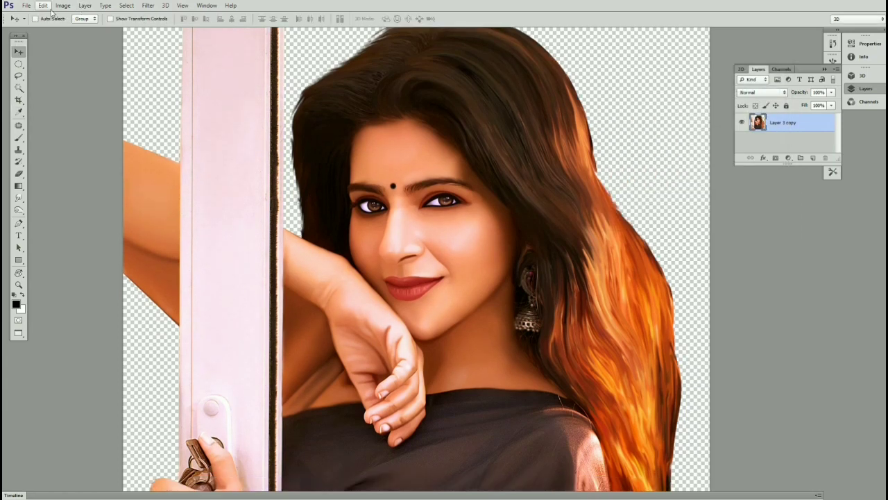
- Apply Channel Mixer on the Blue output, boosting blue to +131
{"action": "left_click", "coordinate": [63, 5]}
{"action": "left_click", "coordinate": [201, 121]}
{"action": "left_click", "coordinate": [541, 141]}
{"action": "left_click", "coordinate": [63, 5]}
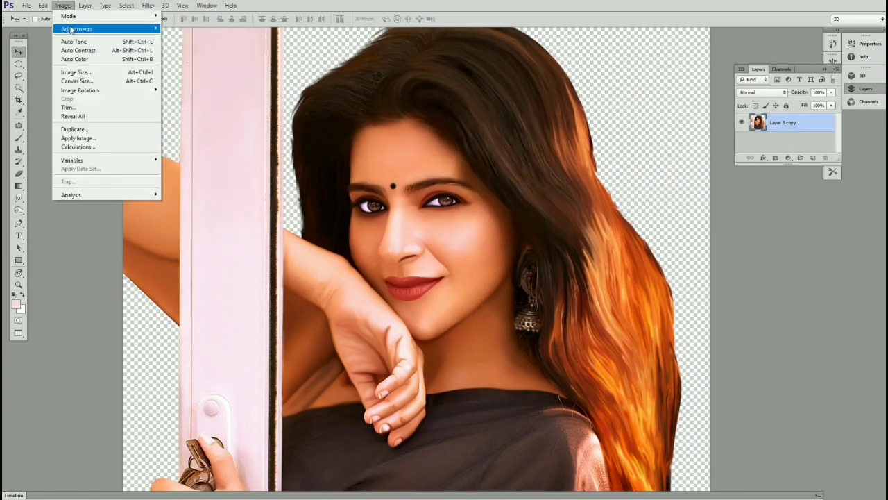
{"action": "left_click", "coordinate": [201, 108]}
{"action": "left_click", "coordinate": [659, 82]}
{"action": "left_click", "coordinate": [649, 103]}
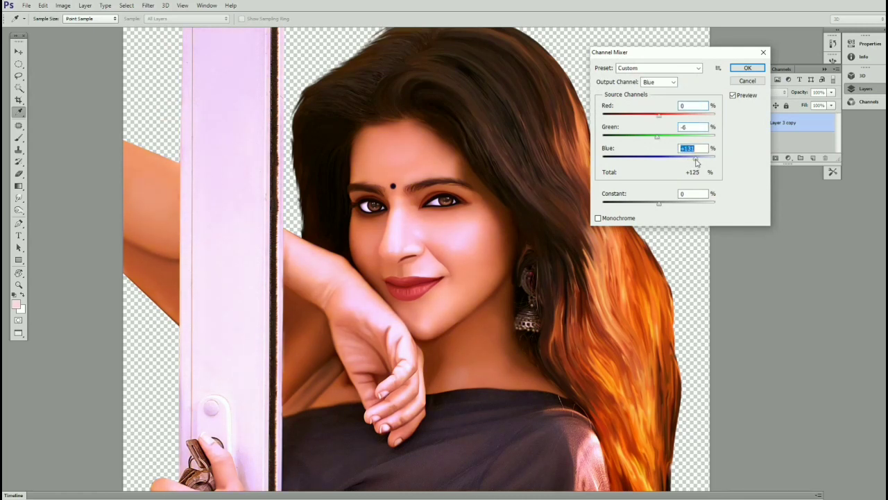
{"action": "left_click", "coordinate": [747, 69]}
- Scroll the view to review the colour-graded portrait
{"action": "key", "text": "v"}
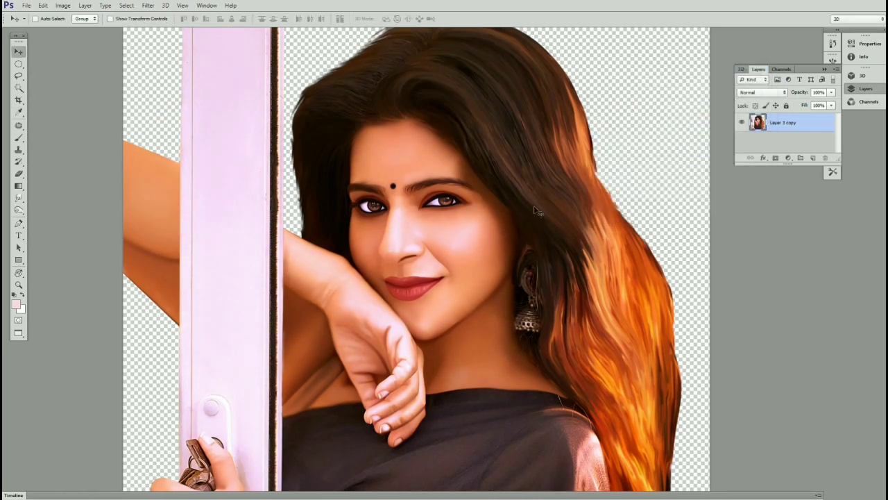
{"action": "scroll", "coordinate": [487, 232], "scroll_direction": "down", "scroll_amount": 2}
{"action": "scroll", "coordinate": [563, 263], "scroll_direction": "down", "scroll_amount": 2}
{"action": "scroll", "coordinate": [501, 219], "scroll_direction": "up", "scroll_amount": 5}
{"action": "scroll", "coordinate": [501, 219], "scroll_direction": "up", "scroll_amount": 3}
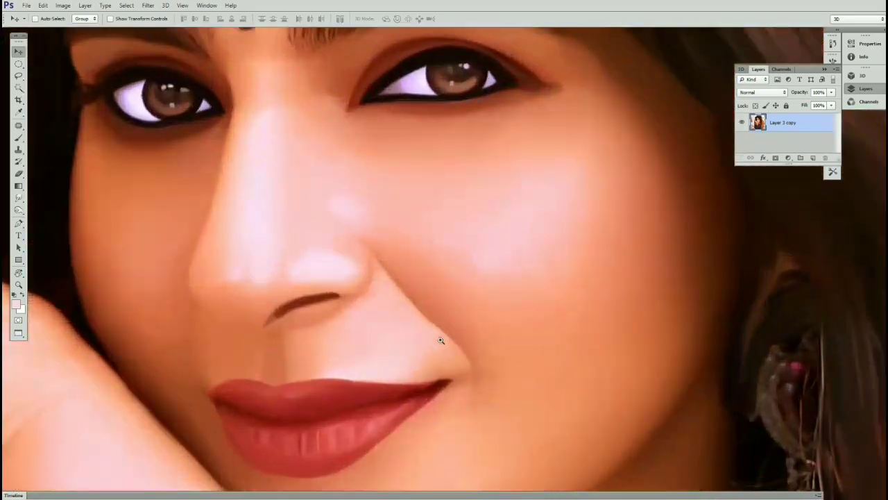
{"action": "scroll", "coordinate": [438, 340], "scroll_direction": "down", "scroll_amount": 1}
{"action": "scroll", "coordinate": [549, 311], "scroll_direction": "down", "scroll_amount": 3}
{"action": "scroll", "coordinate": [488, 295], "scroll_direction": "down", "scroll_amount": 1}
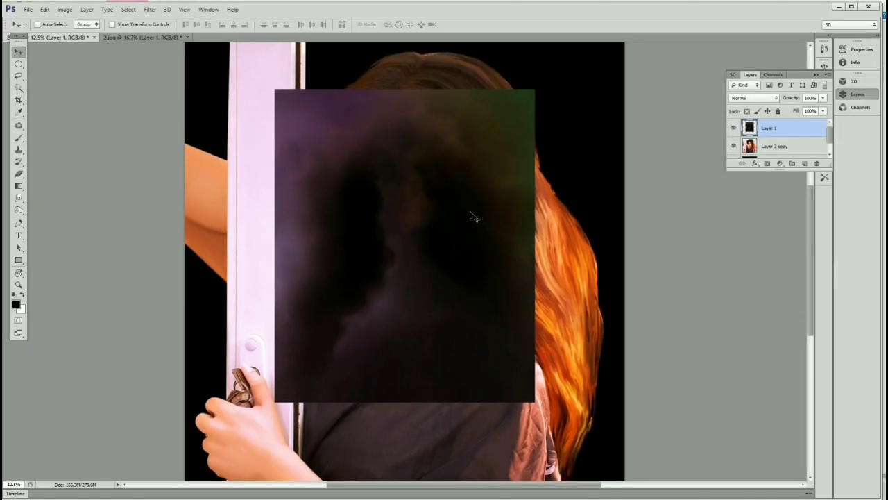
- Drag the dark painted background in and stretch it over the whole canvas
{"action": "left_click_drag", "start_coordinate": [469, 212], "coordinate": [352, 168]}
{"action": "key", "text": "ctrl+minus"}
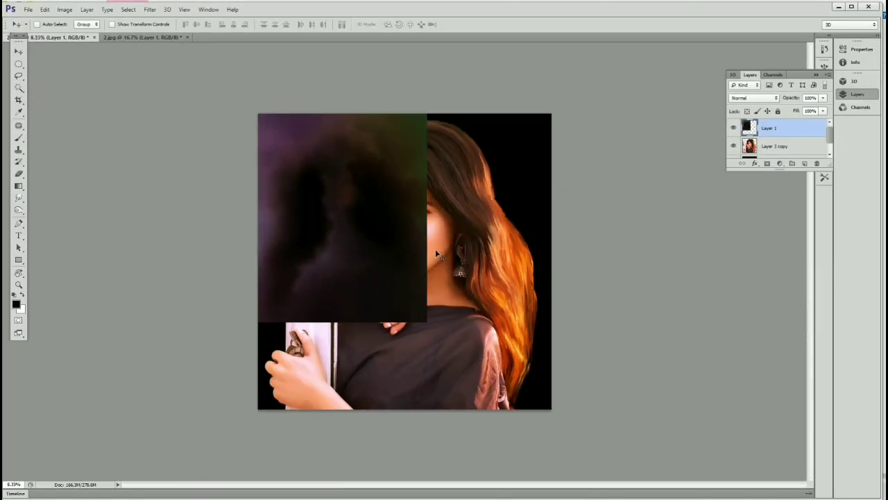
{"action": "key", "text": "ctrl+t"}
{"action": "left_click_drag", "start_coordinate": [426, 251], "coordinate": [553, 250]}
{"action": "left_click_drag", "start_coordinate": [402, 321], "coordinate": [402, 408]}
{"action": "key", "text": "Return"}
- Erase the background's centre with a large 69% eraser to reveal face, hair and wall
{"action": "key", "text": "e"}
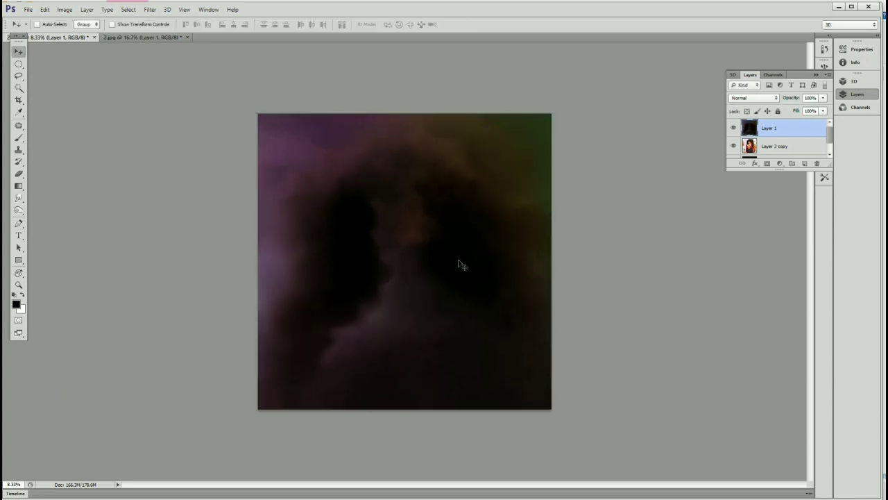
{"action": "key", "text": "ctrl+plus"}
{"action": "key", "text": "ctrl+minus"}
{"action": "key", "text": "6"}
{"action": "key", "text": "9"}
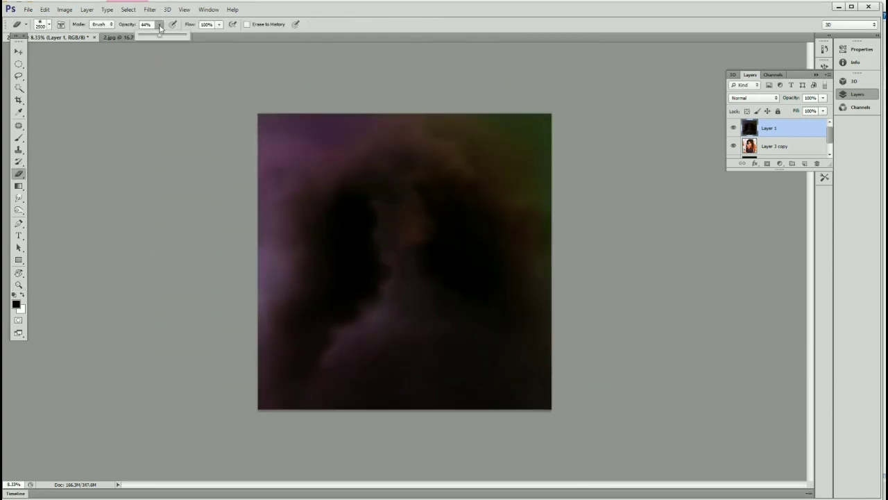
{"action": "key", "text": "bracketright"}
{"action": "key", "text": "bracketright"}
{"action": "key", "text": "bracketright"}
{"action": "left_click", "coordinate": [413, 259]}
{"action": "left_click_drag", "start_coordinate": [414, 260], "coordinate": [442, 229]}
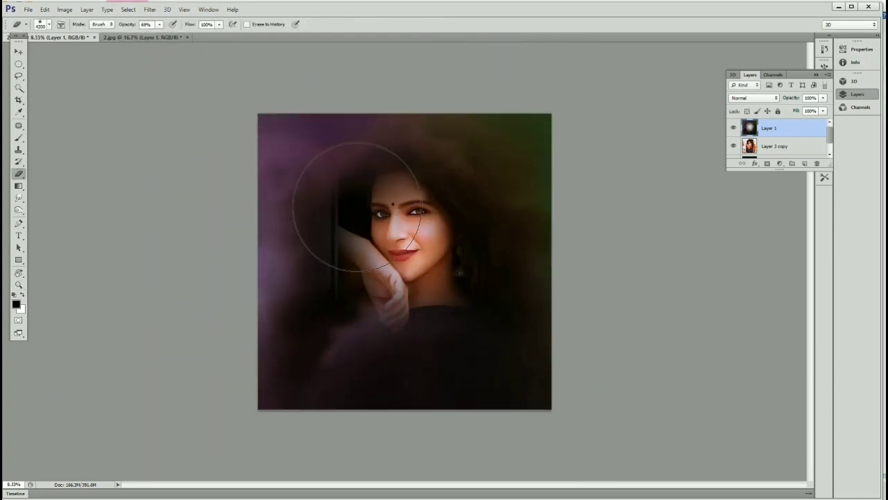
{"action": "key", "text": "z"}
{"action": "left_click", "coordinate": [428, 239]}
{"action": "key", "text": "e"}
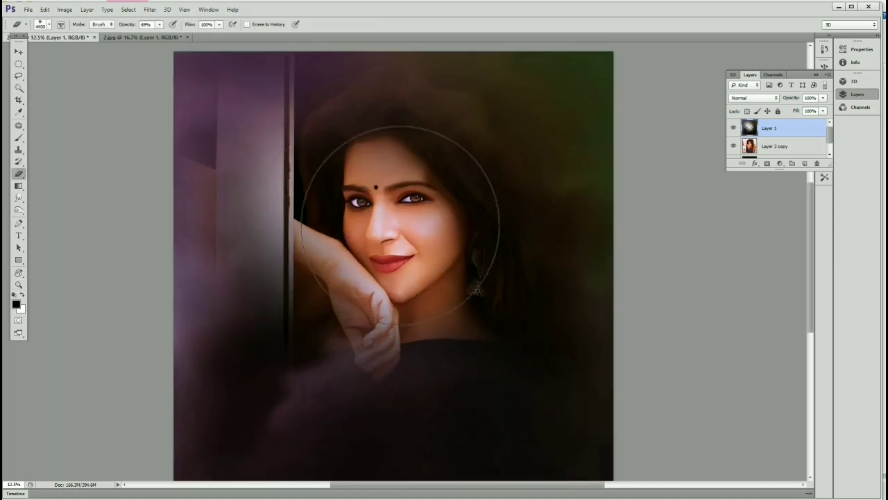
{"action": "mouse_move", "coordinate": [396, 218]}
{"action": "left_mouse_down"}
{"action": "mouse_move", "coordinate": [476, 282]}
{"action": "mouse_move", "coordinate": [345, 365]}
{"action": "mouse_move", "coordinate": [292, 333]}
{"action": "mouse_move", "coordinate": [472, 278]}
{"action": "mouse_move", "coordinate": [513, 250]}
{"action": "mouse_move", "coordinate": [381, 250]}
{"action": "left_mouse_up"}
- Select the portrait layer beneath and bring up the brush settings
{"action": "key", "text": "v"}
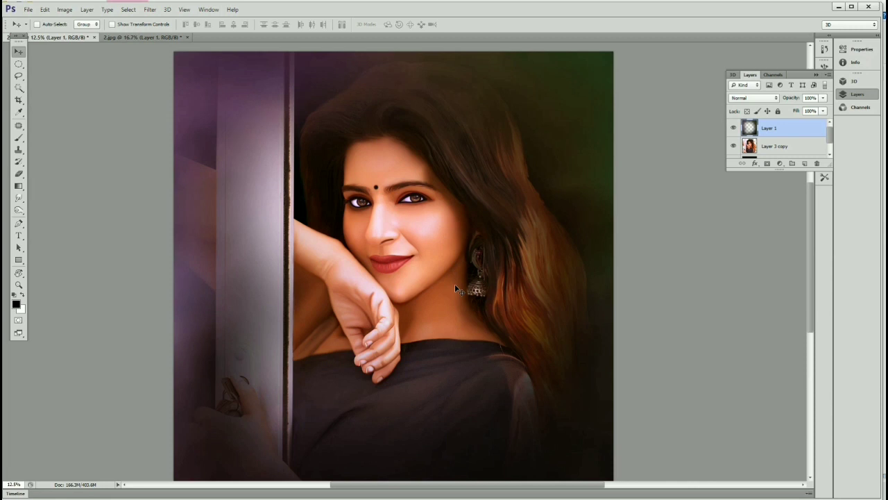
{"action": "right_click", "coordinate": [449, 221]}
{"action": "left_click", "coordinate": [472, 224]}
{"action": "key", "text": "b"}
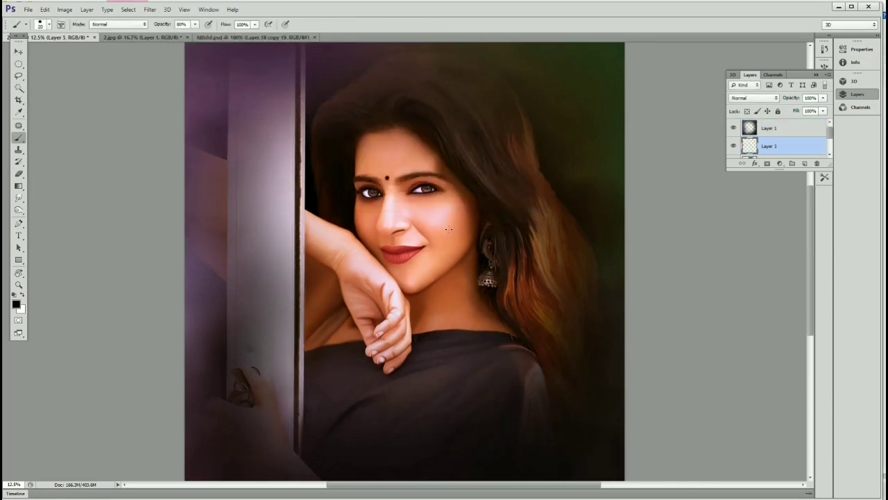
{"action": "key", "text": "F5"}
- Browse the brush settings, close them, and add a new layer
{"action": "scroll", "coordinate": [763, 104], "scroll_direction": "down", "scroll_amount": 2}
{"action": "scroll", "coordinate": [763, 104], "scroll_direction": "down", "scroll_amount": 2}
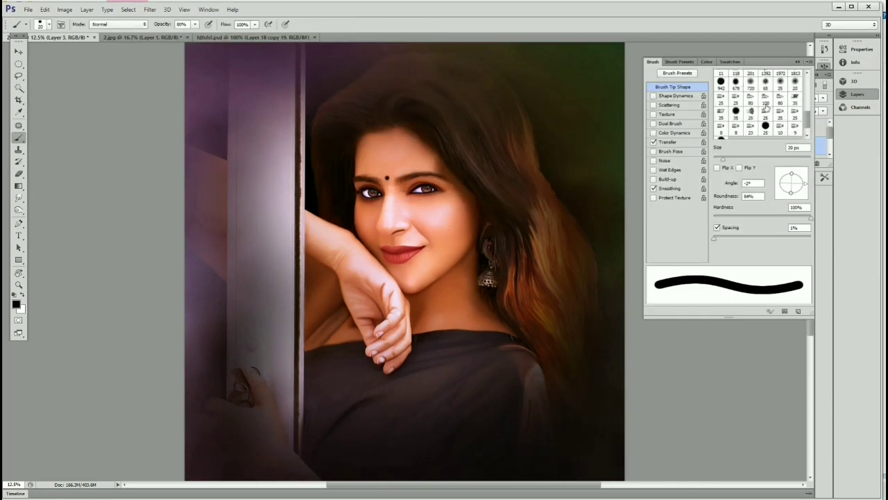
{"action": "scroll", "coordinate": [788, 103], "scroll_direction": "down", "scroll_amount": 2}
{"action": "scroll", "coordinate": [789, 104], "scroll_direction": "down", "scroll_amount": 1}
{"action": "scroll", "coordinate": [788, 105], "scroll_direction": "down", "scroll_amount": 1}
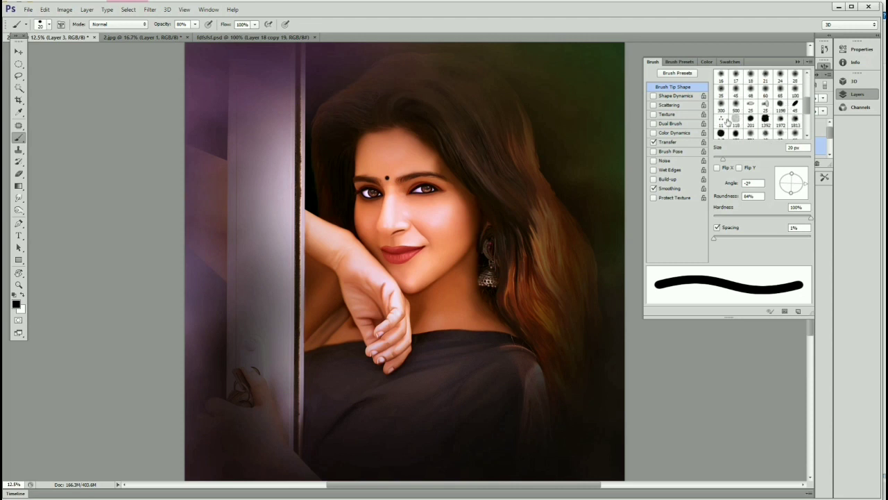
{"action": "scroll", "coordinate": [783, 111], "scroll_direction": "up", "scroll_amount": 1}
{"action": "scroll", "coordinate": [727, 127], "scroll_direction": "down", "scroll_amount": 2}
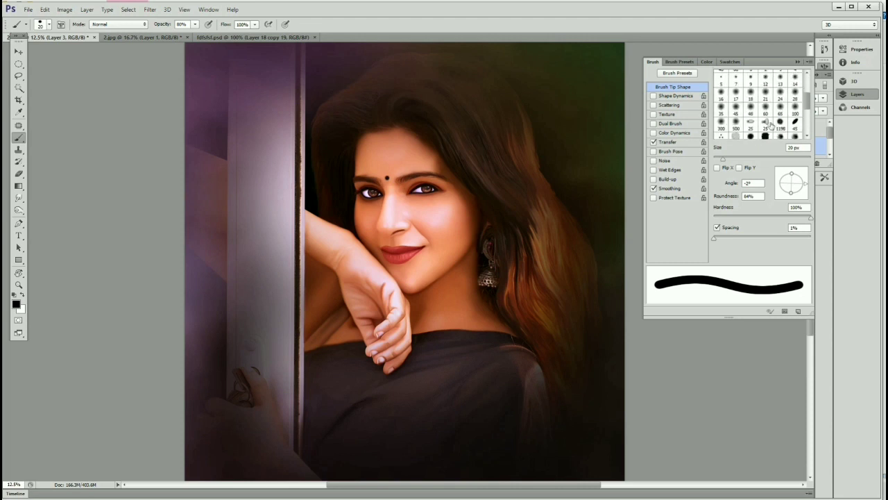
{"action": "scroll", "coordinate": [728, 127], "scroll_direction": "down", "scroll_amount": 2}
{"action": "key", "text": "F5"}
{"action": "key", "text": "ctrl+j"}
- Flatten to a single Background layer and apply Topaz Clean, previewing the lip line
{"action": "key", "text": "v"}
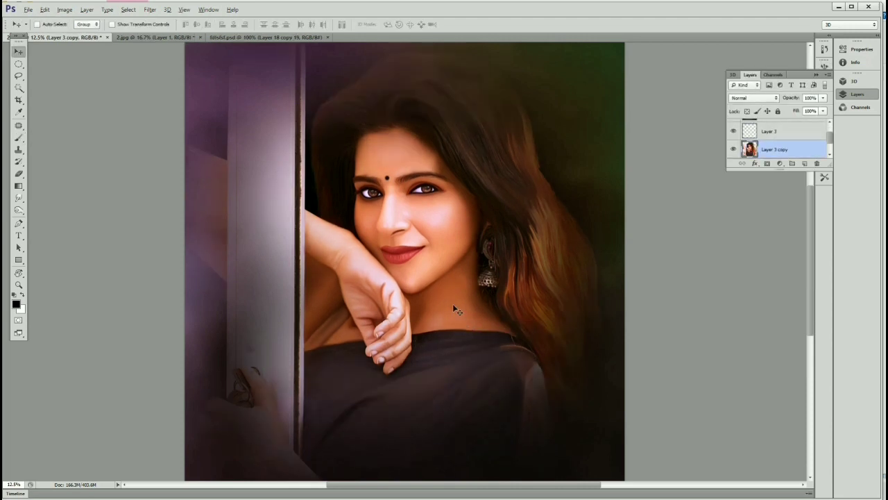
{"action": "key", "text": "ctrl+shift+e"}
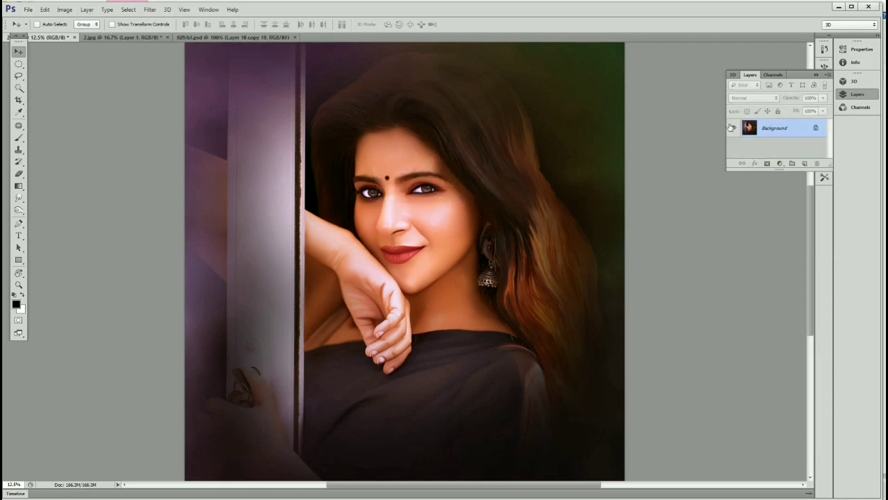
{"action": "left_click", "coordinate": [150, 9]}
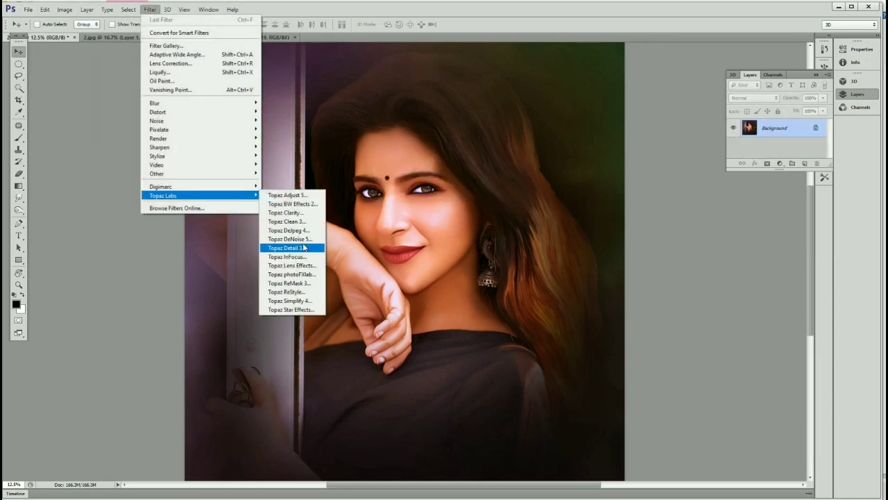
{"action": "left_click", "coordinate": [291, 222]}
{"action": "left_click", "coordinate": [273, 359]}
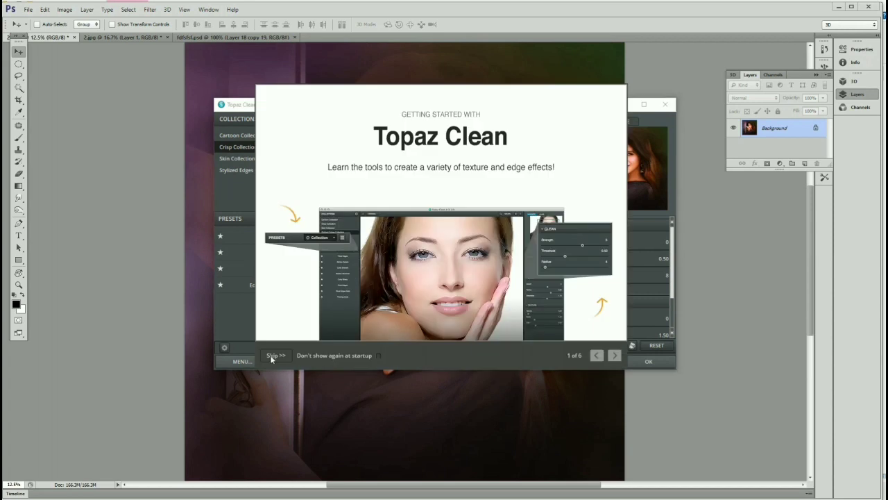
{"action": "left_click_drag", "start_coordinate": [469, 254], "coordinate": [525, 268]}
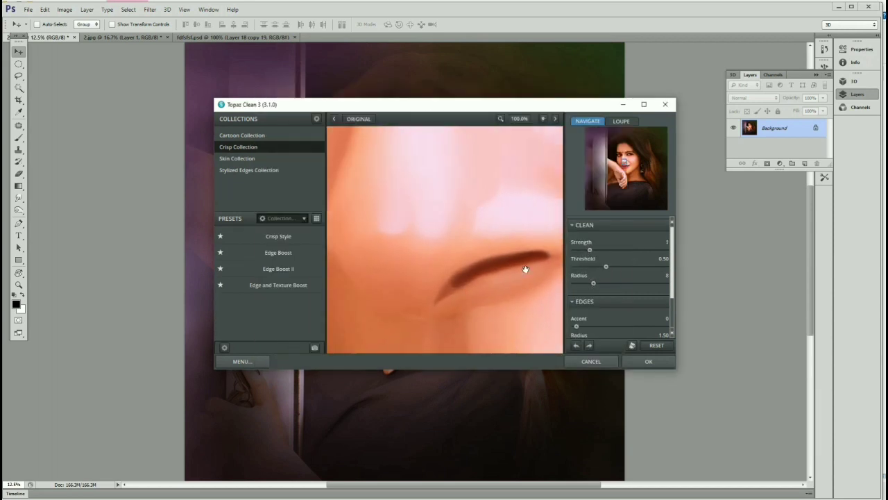
{"action": "scroll", "coordinate": [585, 300], "scroll_direction": "down", "scroll_amount": 2}
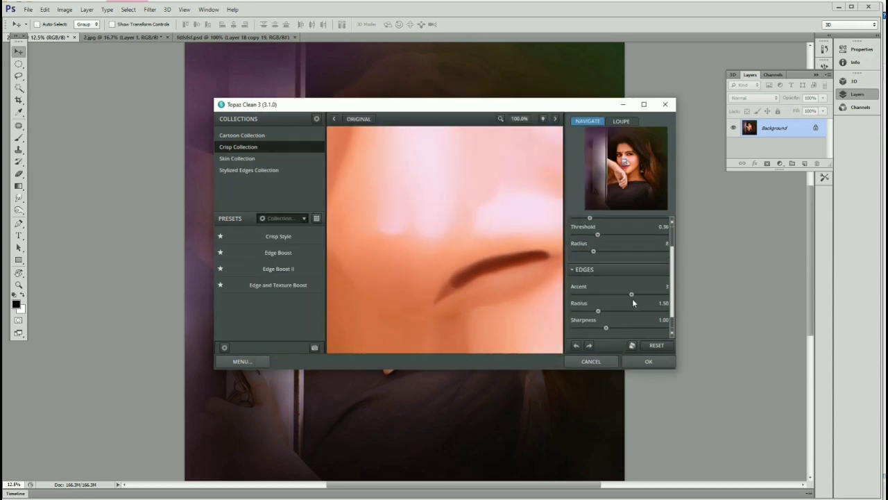
{"action": "scroll", "coordinate": [632, 303], "scroll_direction": "down", "scroll_amount": 1}
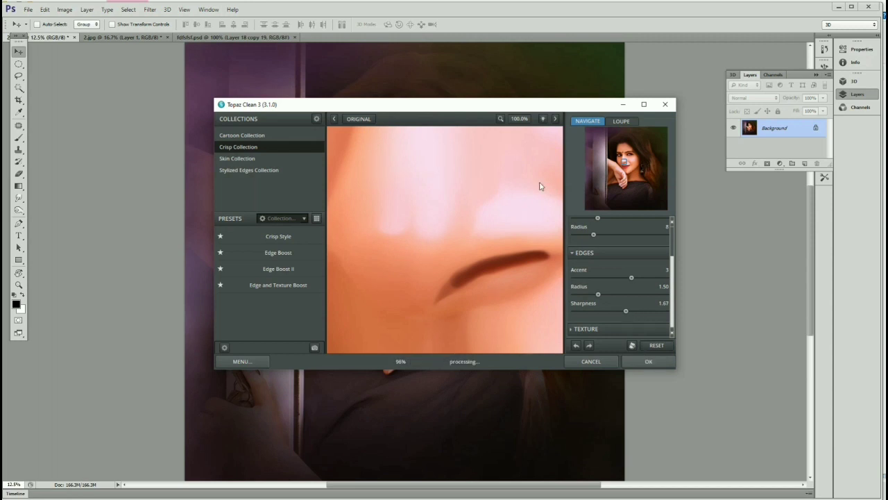
{"action": "key", "text": "Return"}
- Scroll over the smoothed painting and view the finished image full screen
{"action": "scroll", "coordinate": [489, 211], "scroll_direction": "up", "scroll_amount": 4}
{"action": "scroll", "coordinate": [491, 209], "scroll_direction": "up", "scroll_amount": 5}
{"action": "scroll", "coordinate": [456, 204], "scroll_direction": "down", "scroll_amount": 2}
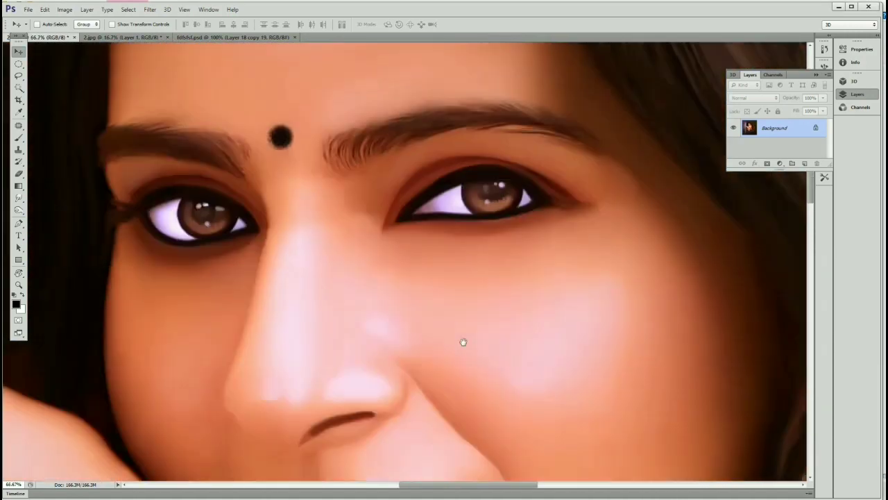
{"action": "scroll", "coordinate": [462, 341], "scroll_direction": "down", "scroll_amount": 3}
{"action": "scroll", "coordinate": [482, 356], "scroll_direction": "down", "scroll_amount": 3}
{"action": "scroll", "coordinate": [541, 191], "scroll_direction": "down", "scroll_amount": 3}
{"action": "scroll", "coordinate": [514, 299], "scroll_direction": "down", "scroll_amount": 3}
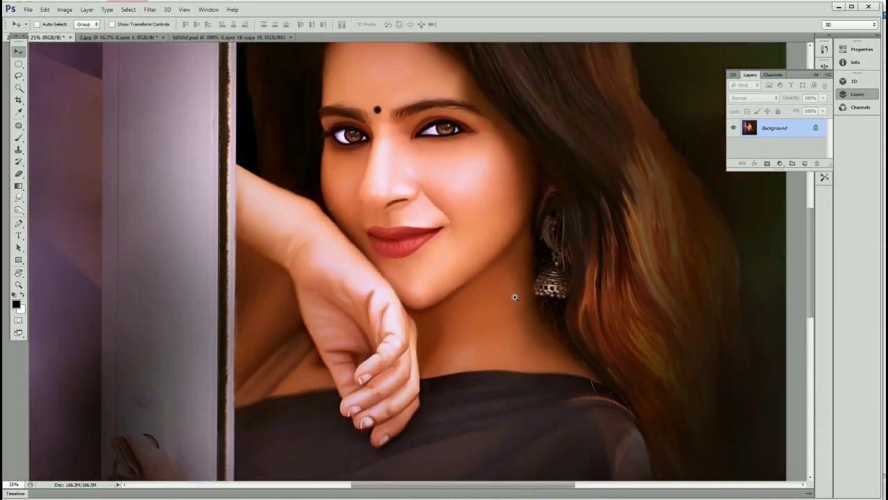
{"action": "scroll", "coordinate": [514, 296], "scroll_direction": "down", "scroll_amount": 2}
{"action": "key", "text": "f"}
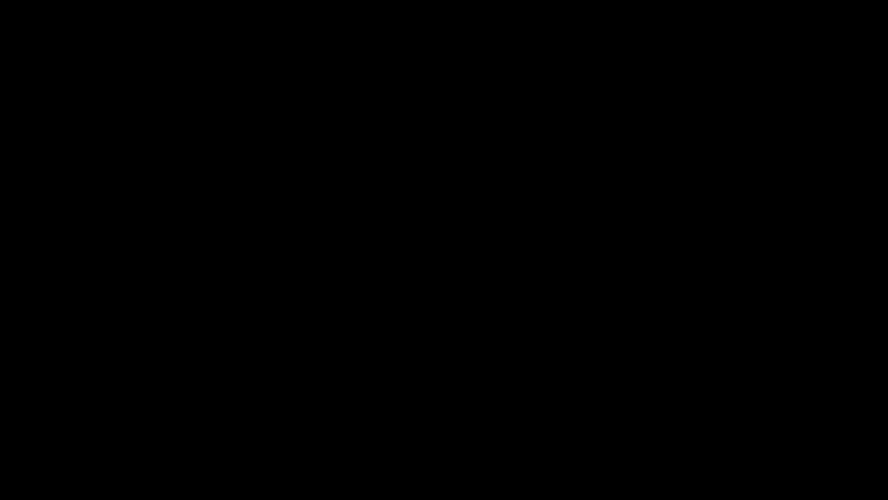